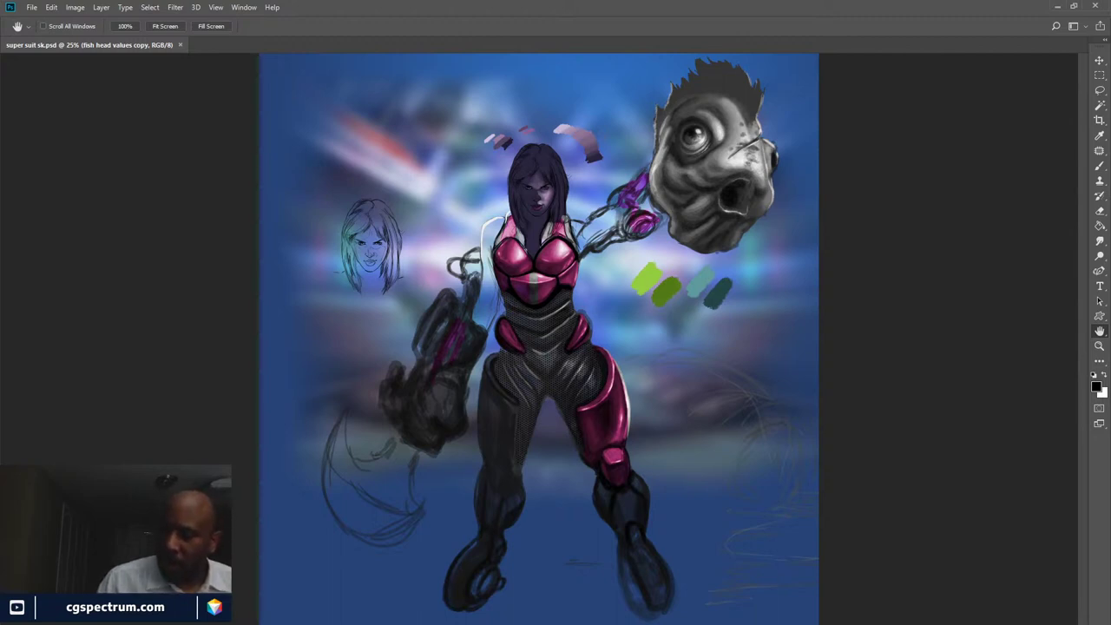
- Compare the coloured and grey fish head versions, keep the shaded grey one, and zoom to 33.3%
{"action": "key", "text": "ctrl+alt+g"}
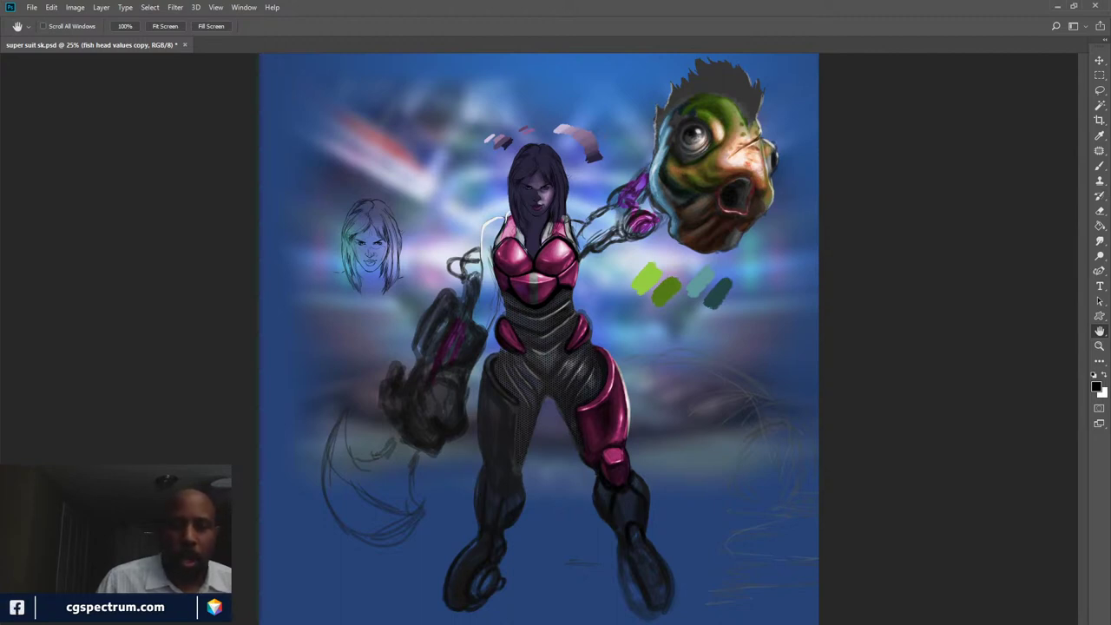
{"action": "key", "text": "ctrl+shift+u"}
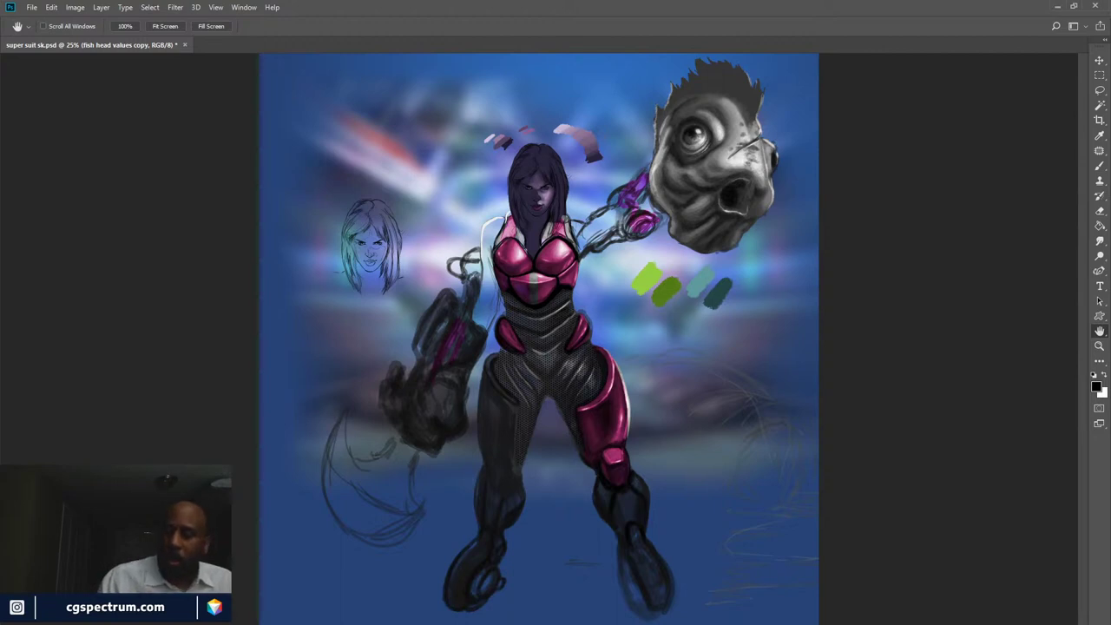
{"action": "key", "text": "ctrl+z"}
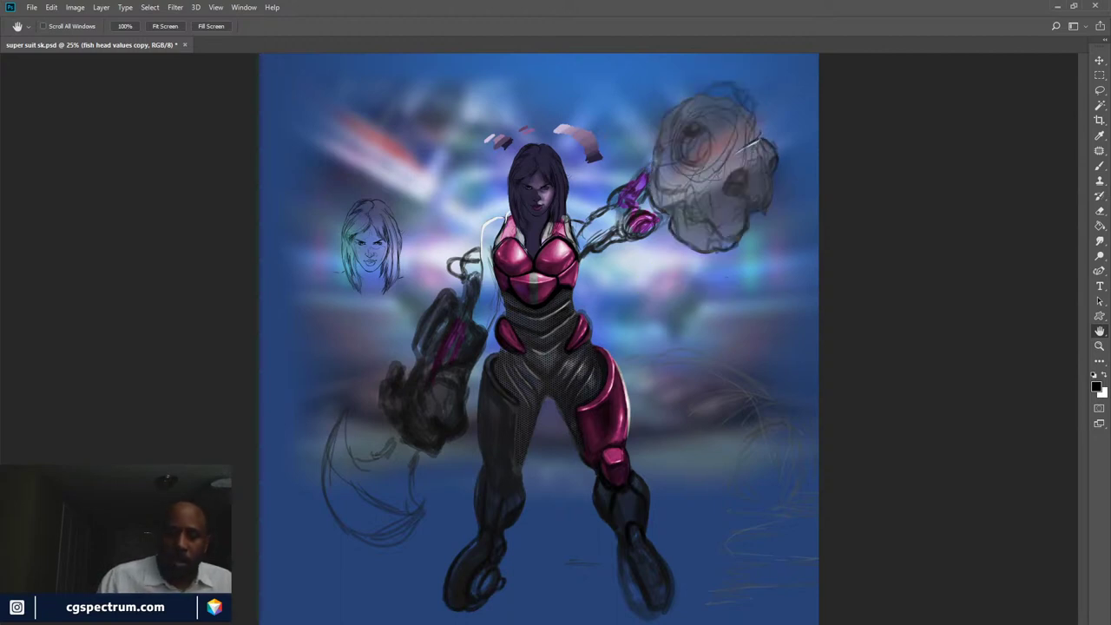
{"action": "key", "text": "ctrl+shift+z"}
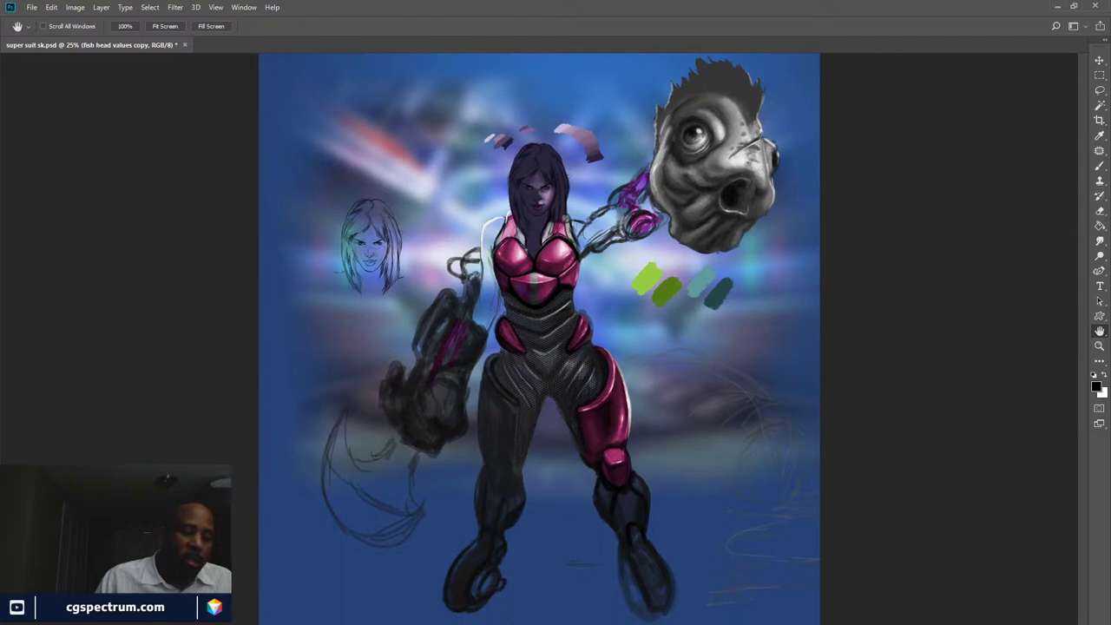
{"action": "key", "text": "ctrl+plus"}
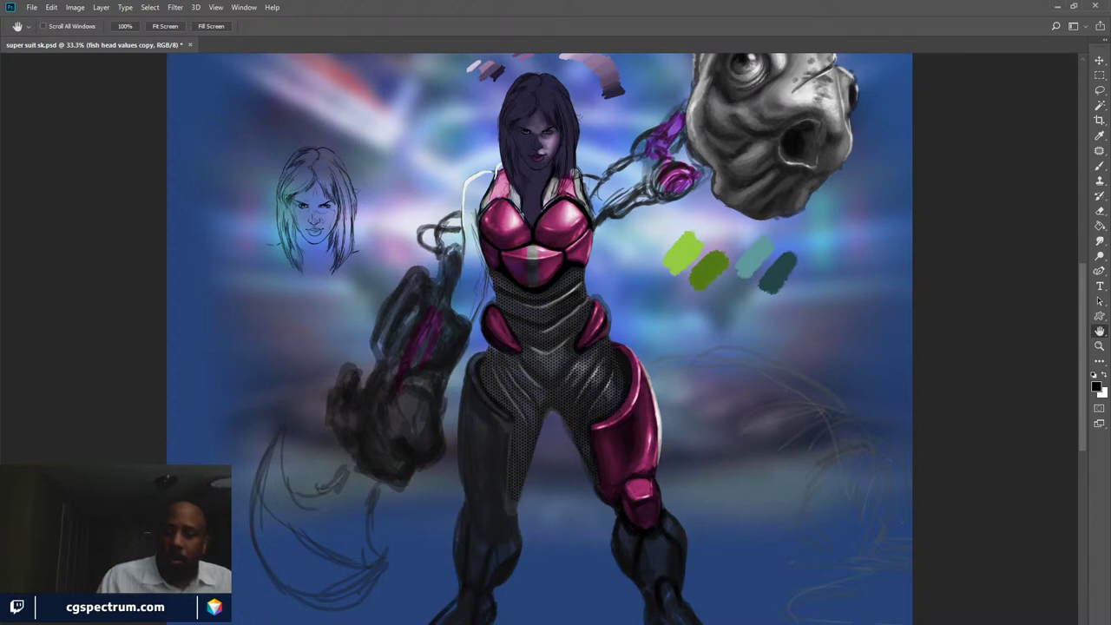
- Select Layer 5, preview the painting in greyscale and back to colour, and add Layer 23
{"action": "key", "text": "ctrl+shift+alt+n"}
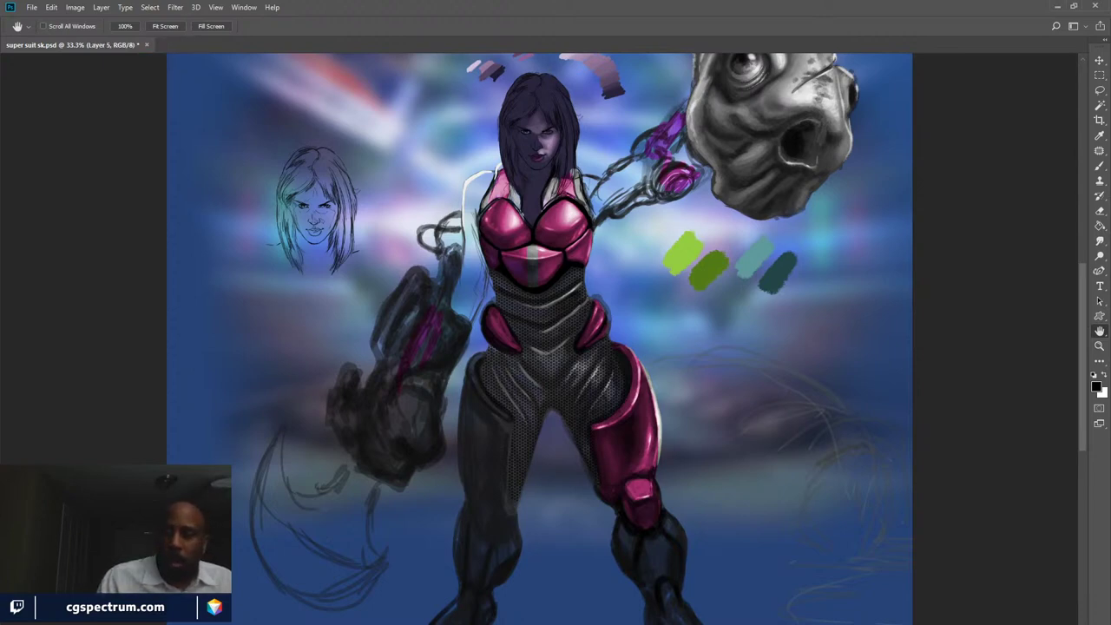
{"action": "key", "text": "ctrl+y"}
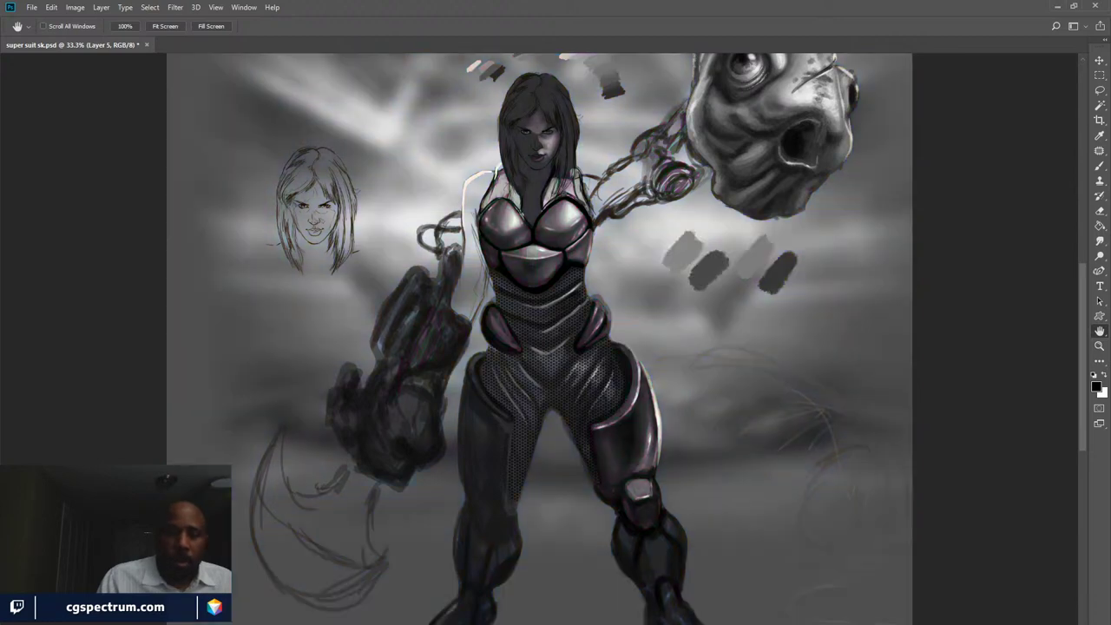
{"action": "key", "text": "ctrl+y"}
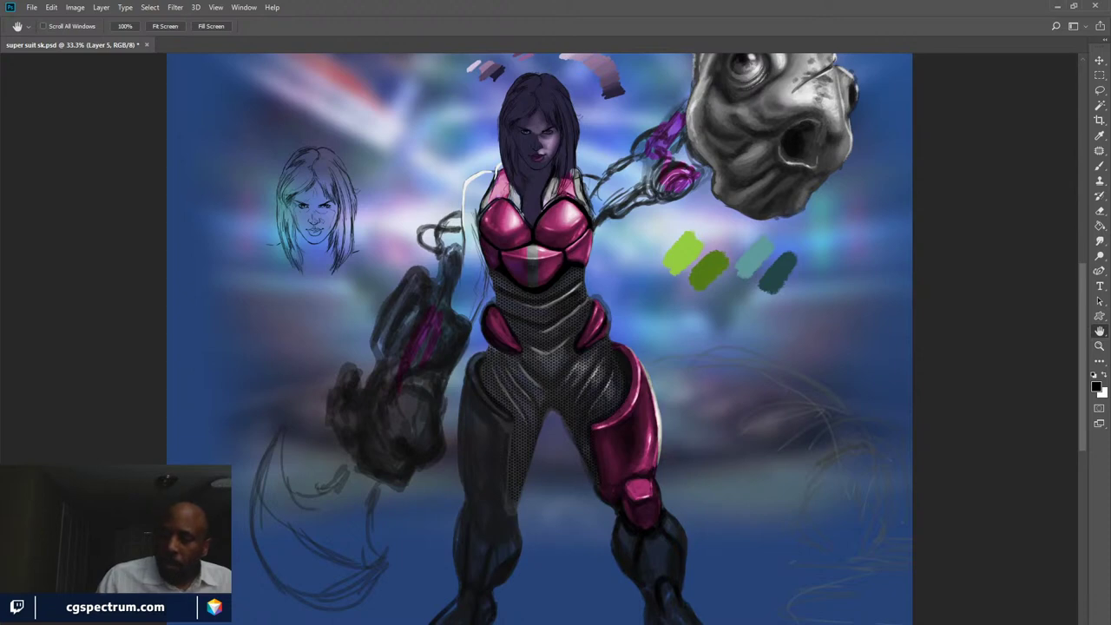
{"action": "key", "text": "ctrl+shift+alt+n"}
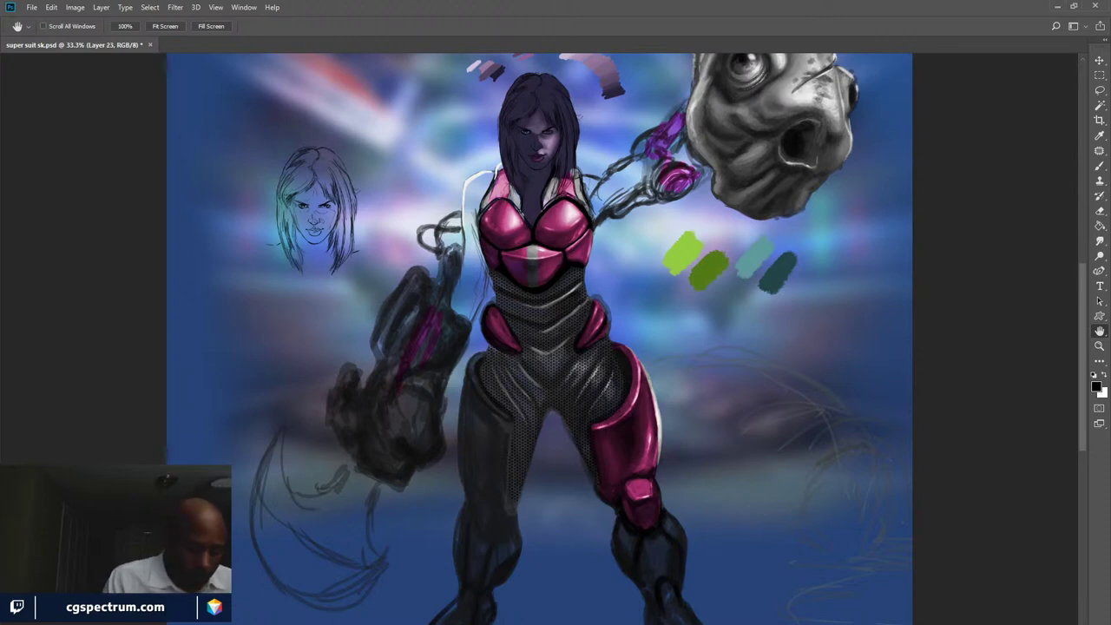
- With an enlarged brush, paint a black band across the suit's waist beside the pink thigh armour
{"action": "key", "text": "b"}
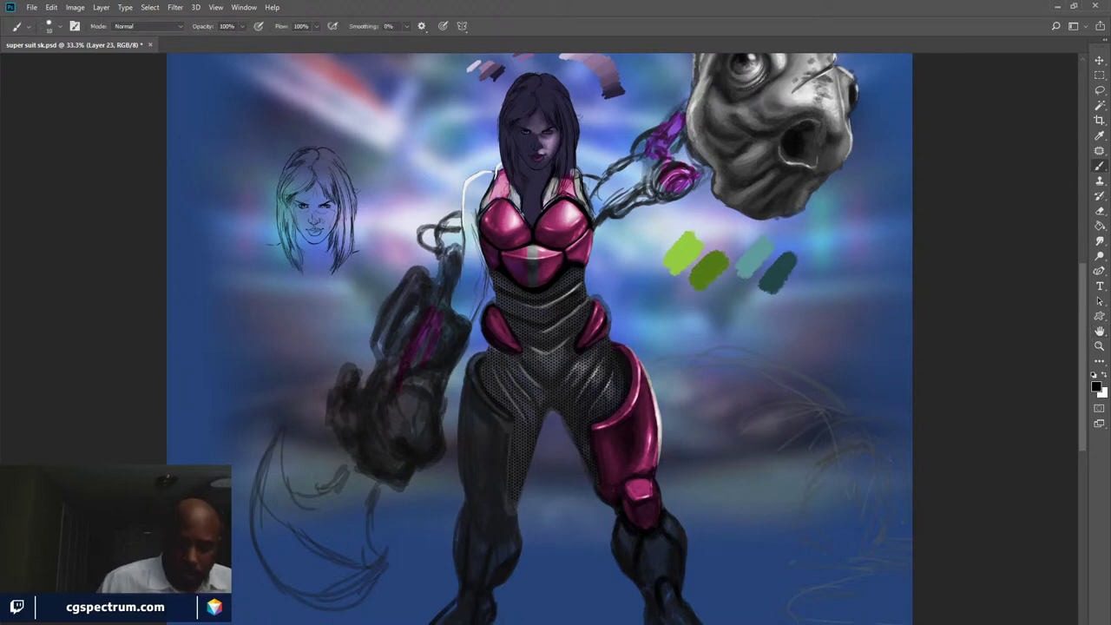
{"action": "key", "text": "bracketright"}
{"action": "key", "text": "bracketright"}
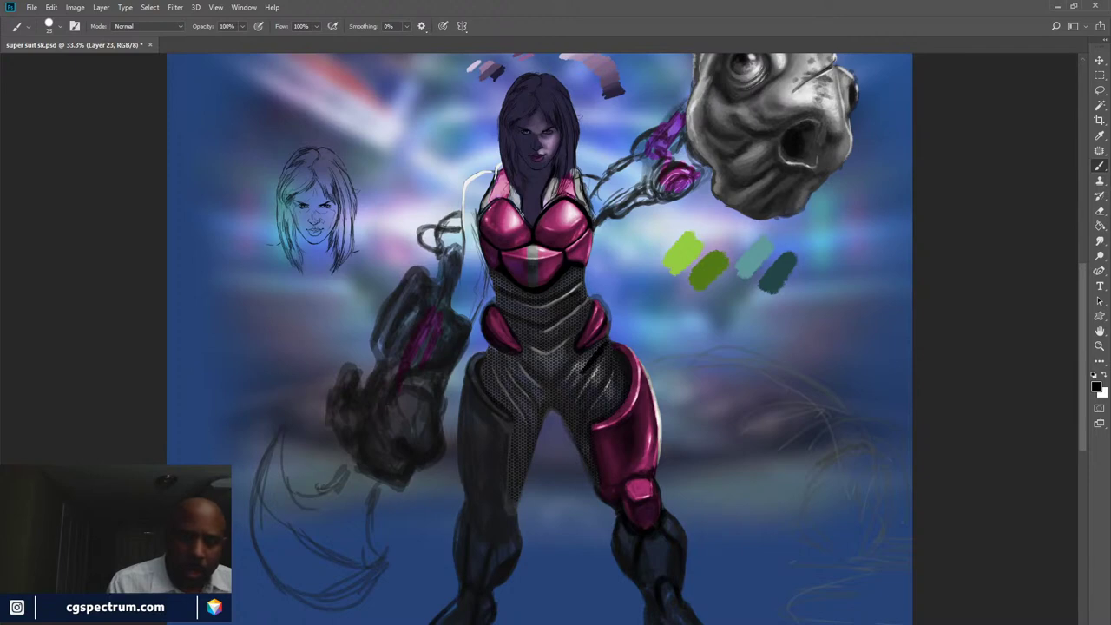
{"action": "mouse_move", "coordinate": [605, 354]}
{"action": "left_mouse_down"}
{"action": "mouse_move", "coordinate": [588, 375]}
{"action": "mouse_move", "coordinate": [562, 371]}
{"action": "mouse_move", "coordinate": [554, 395]}
{"action": "left_mouse_up"}
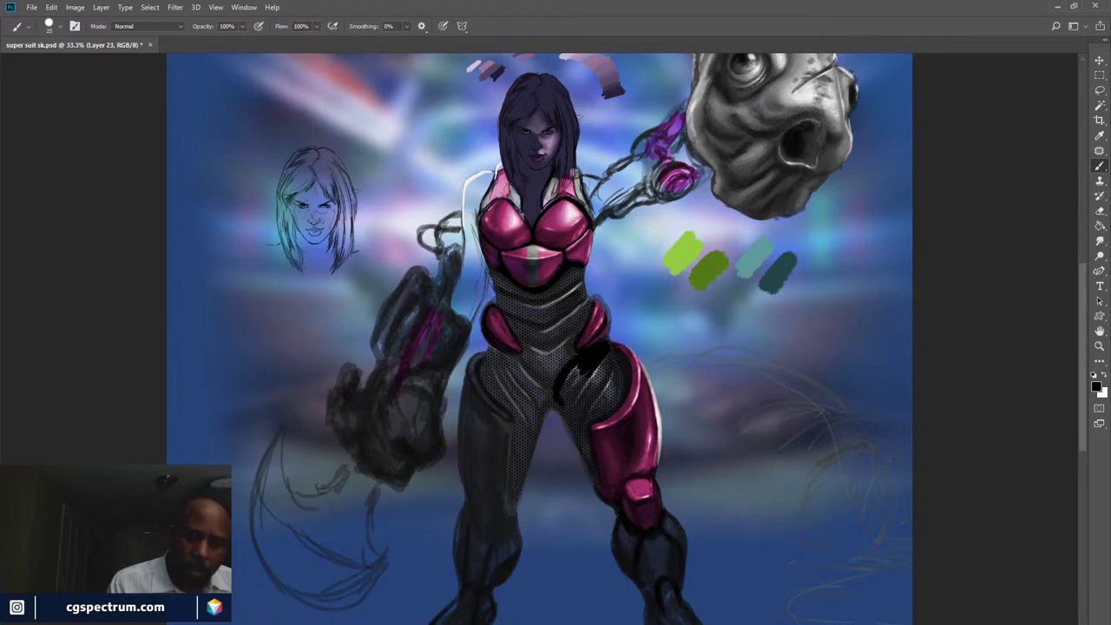
{"action": "mouse_move", "coordinate": [579, 376]}
{"action": "left_mouse_down"}
{"action": "mouse_move", "coordinate": [569, 403]}
{"action": "mouse_move", "coordinate": [561, 394]}
{"action": "left_mouse_up"}
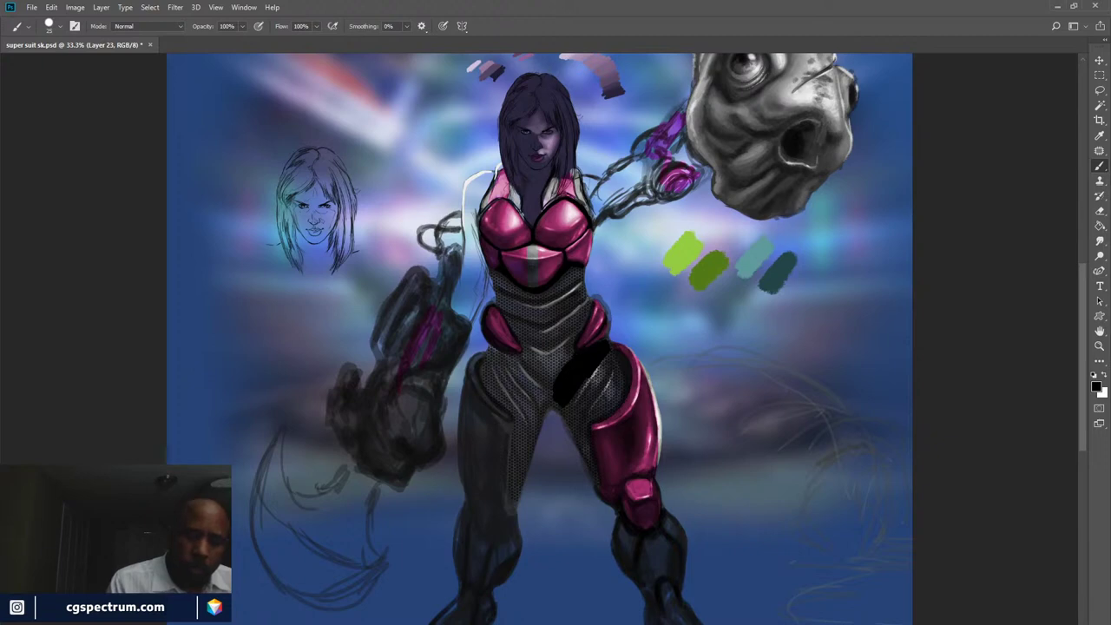
{"action": "left_click_drag", "start_coordinate": [578, 330], "coordinate": [572, 345]}
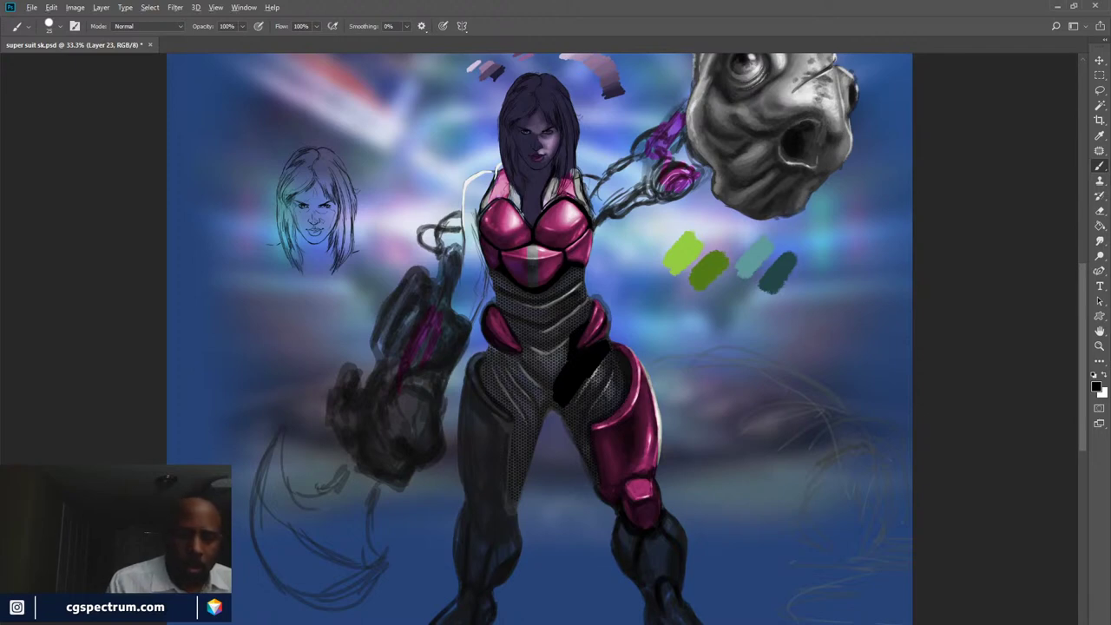
- Sample a light blue from the background, set black as painting colour, and set brush opacity to 51%
{"action": "left_click", "coordinate": [616, 334], "text": "alt"}
{"action": "key", "text": "x"}
{"action": "left_click", "coordinate": [569, 373], "text": "alt"}
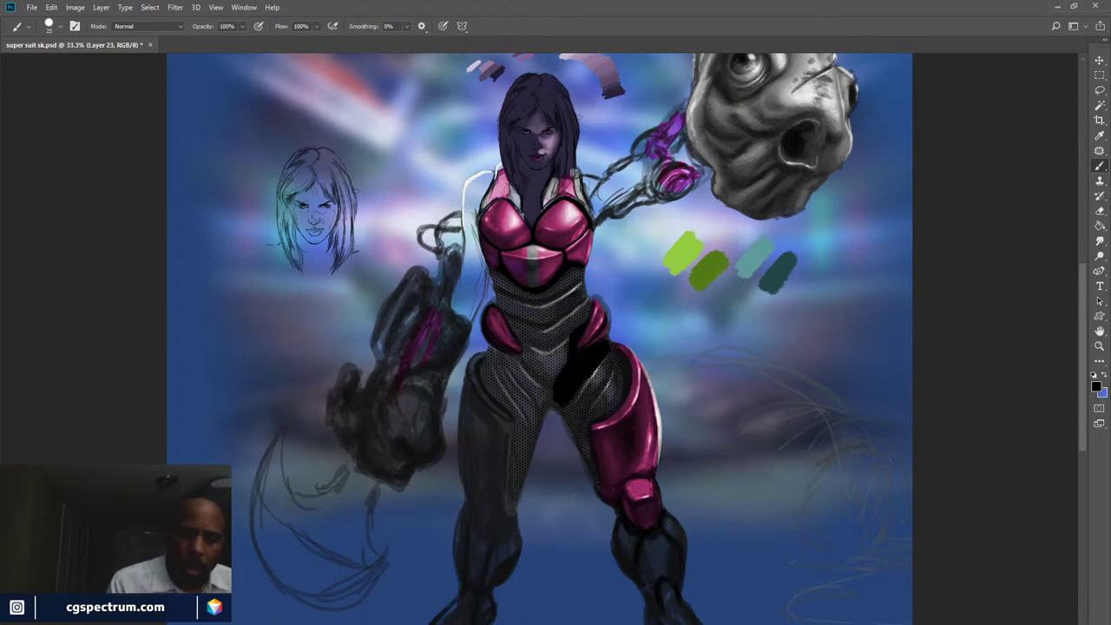
{"action": "key", "text": "x"}
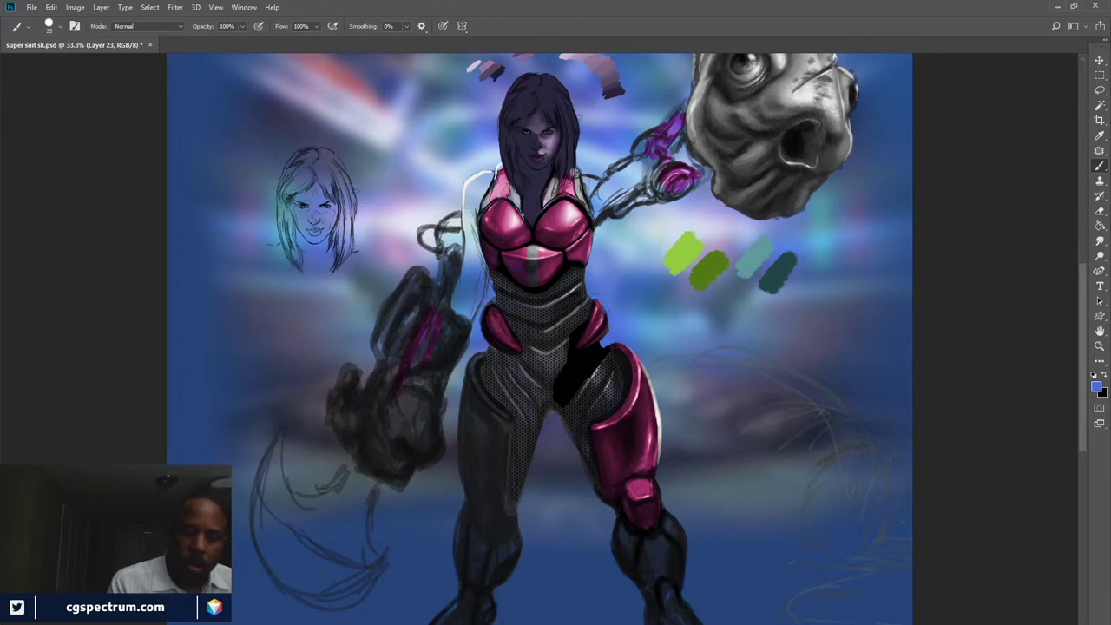
{"action": "key", "text": "x"}
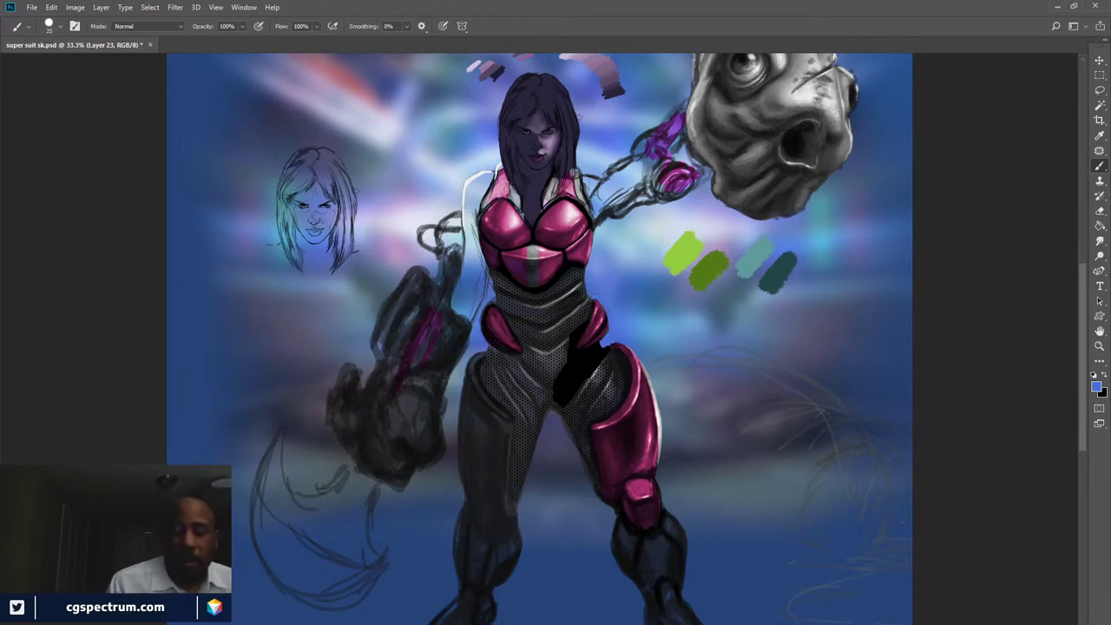
{"action": "key", "text": "5"}
{"action": "key", "text": "1"}
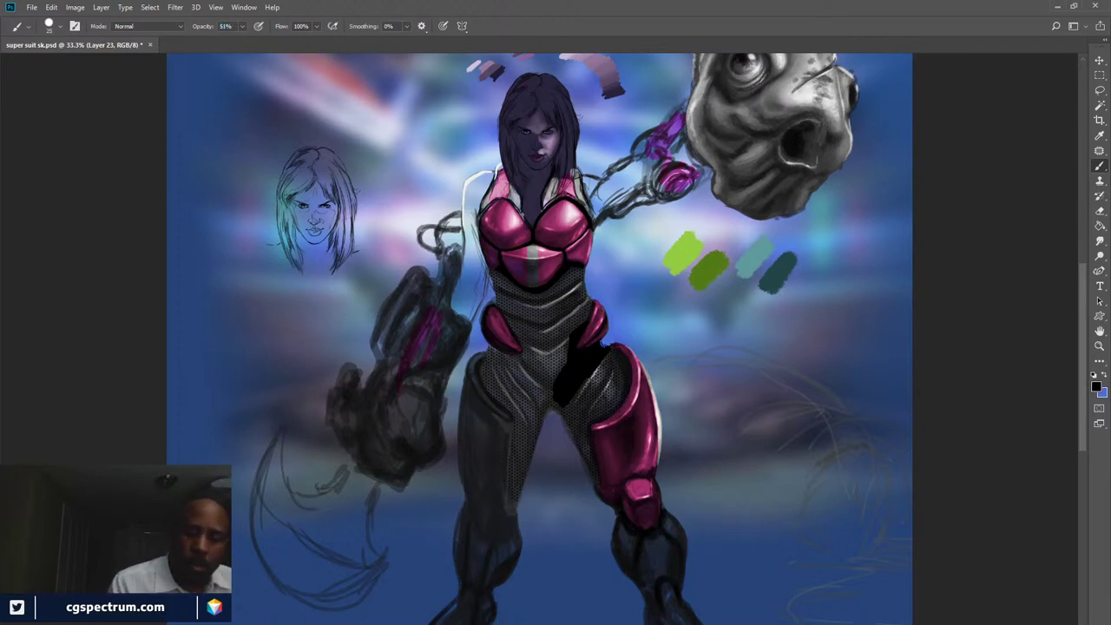
- Glaze the hip band with translucent dark blue, reset default colours and restore the panel strip
{"action": "key", "text": "x"}
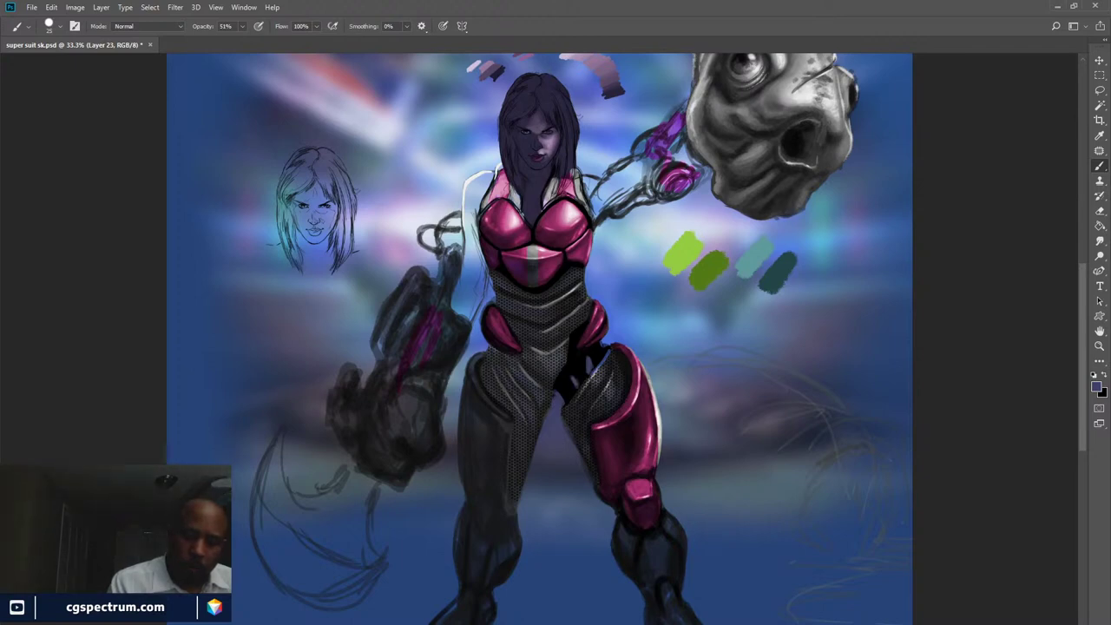
{"action": "key", "text": "d"}
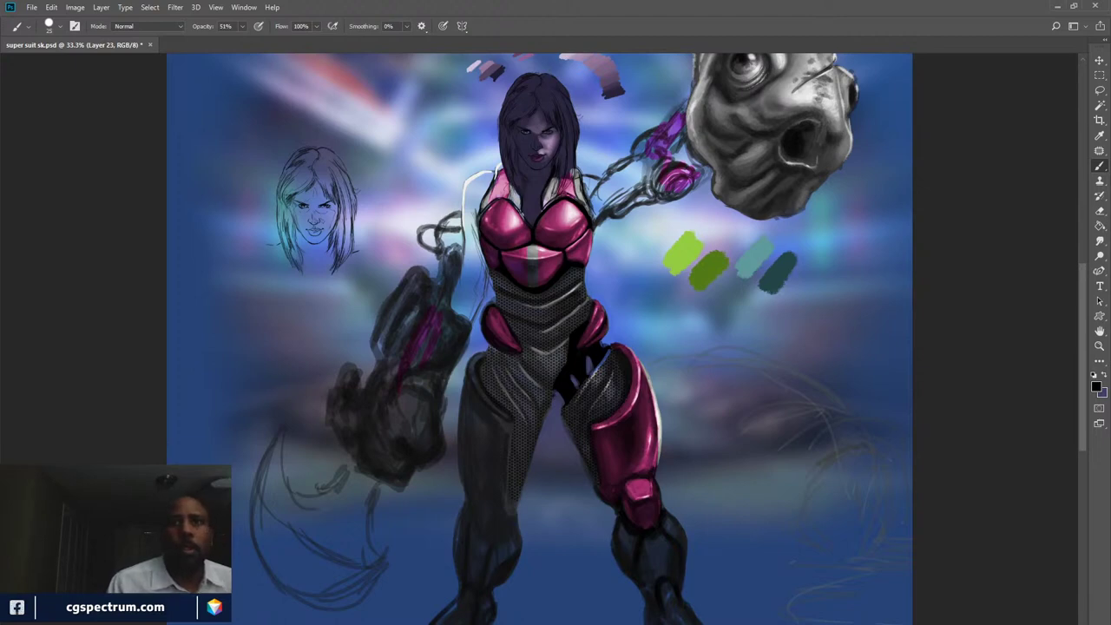
{"action": "key", "text": "shift+Tab"}
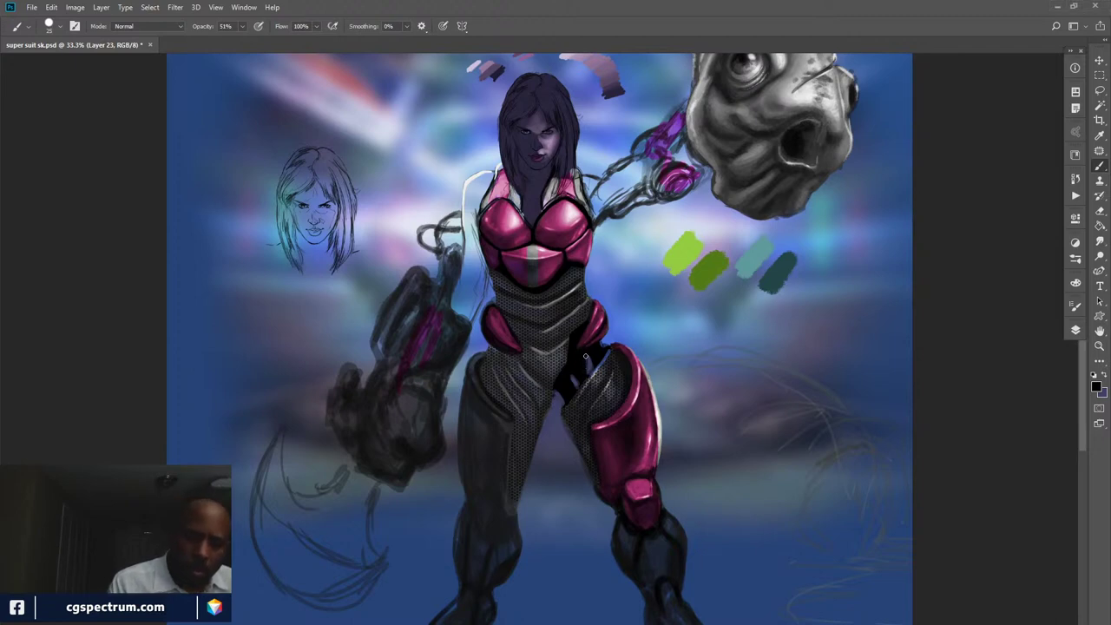
- Darken the suit around the crotch and hip, then sample its dark bluish-purple as the paint colour
{"action": "key", "text": "x"}
{"action": "key", "text": "x"}
{"action": "key", "text": "x"}
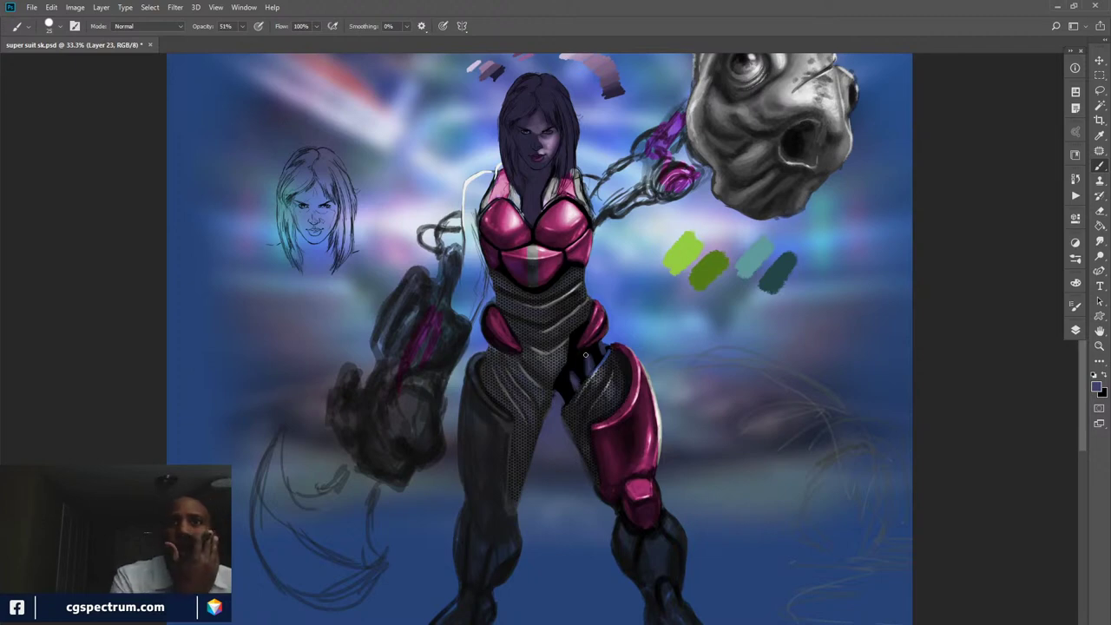
{"action": "left_click", "coordinate": [564, 394], "text": "alt"}
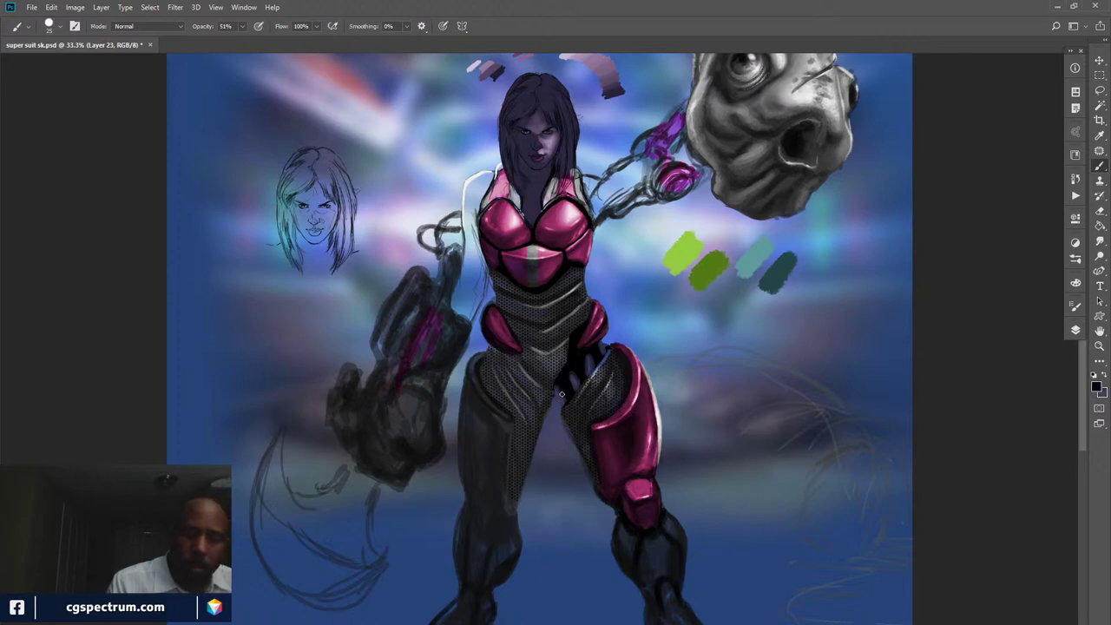
{"action": "left_click_drag", "start_coordinate": [575, 387], "coordinate": [570, 399]}
{"action": "key", "text": "x"}
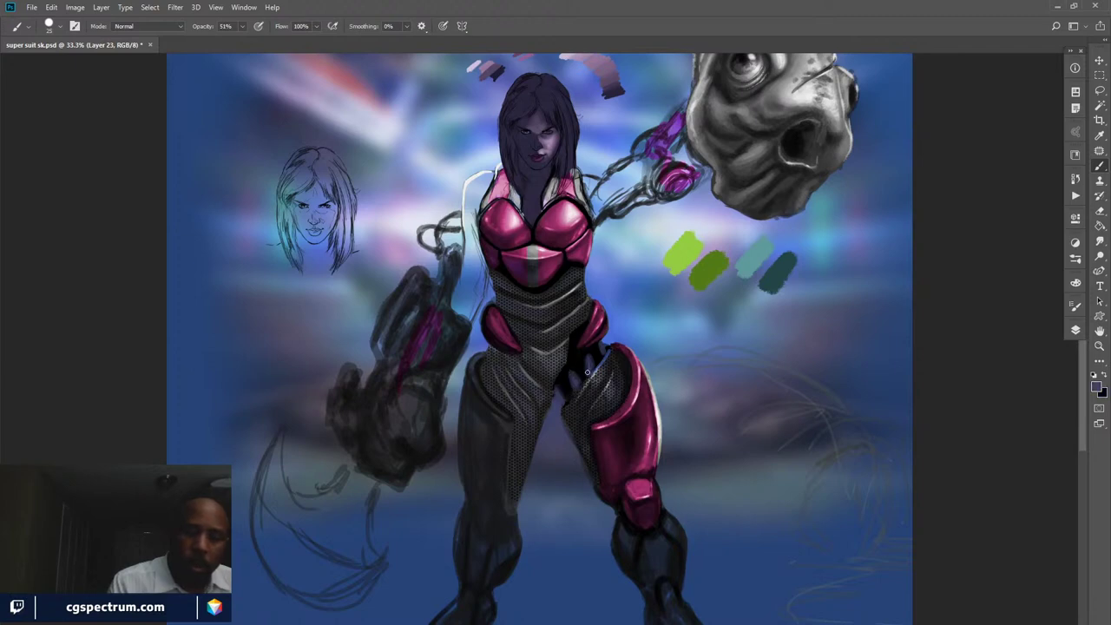
{"action": "key", "text": "x"}
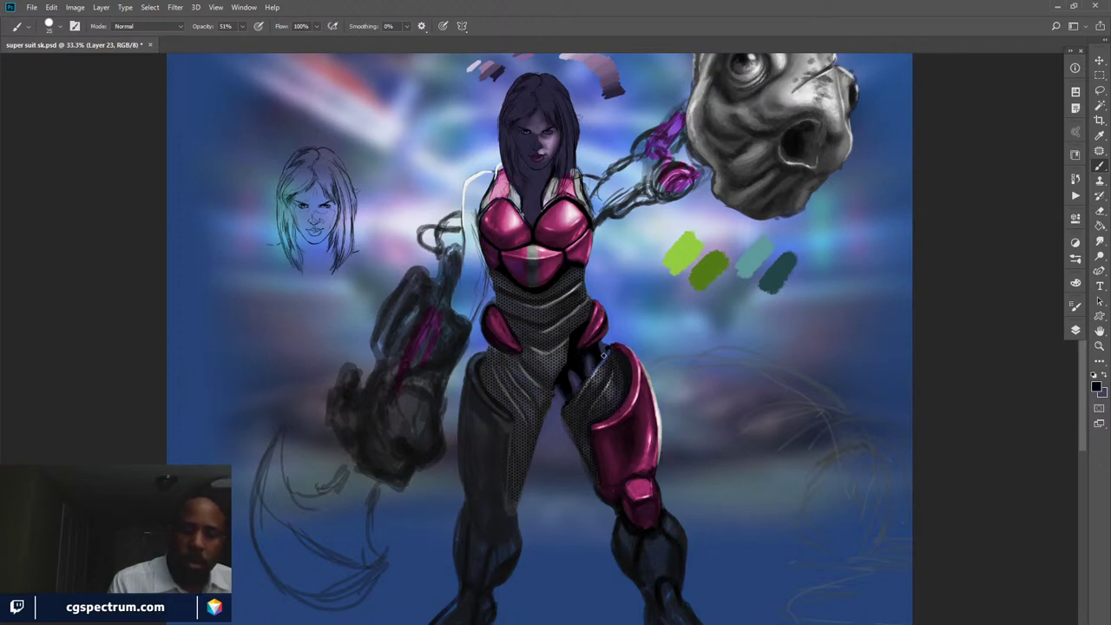
{"action": "key", "text": "x"}
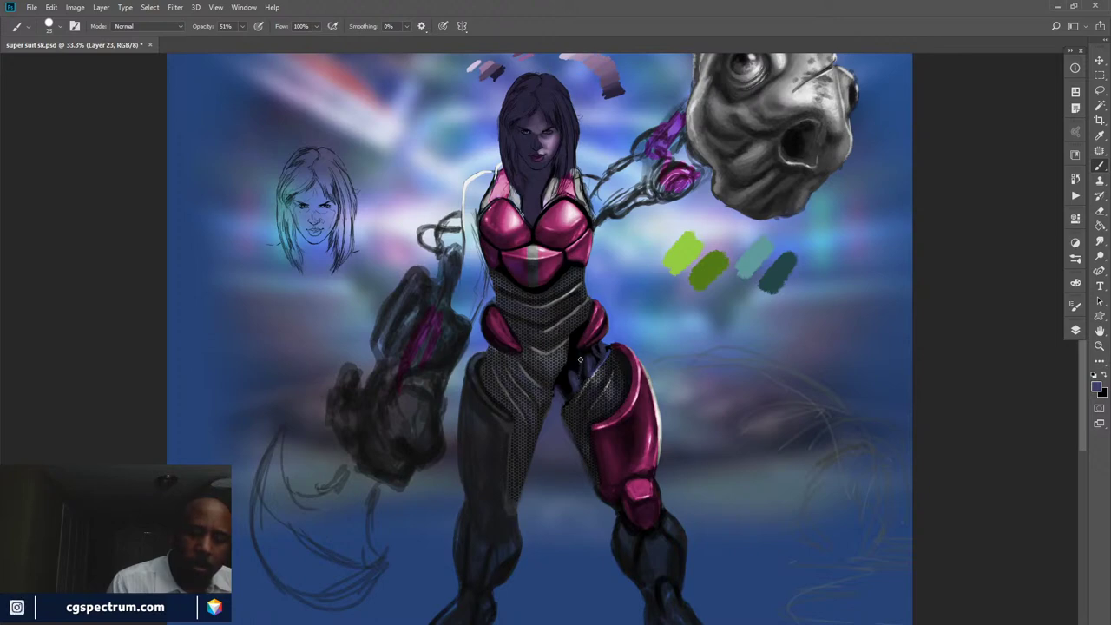
{"action": "key", "text": "x"}
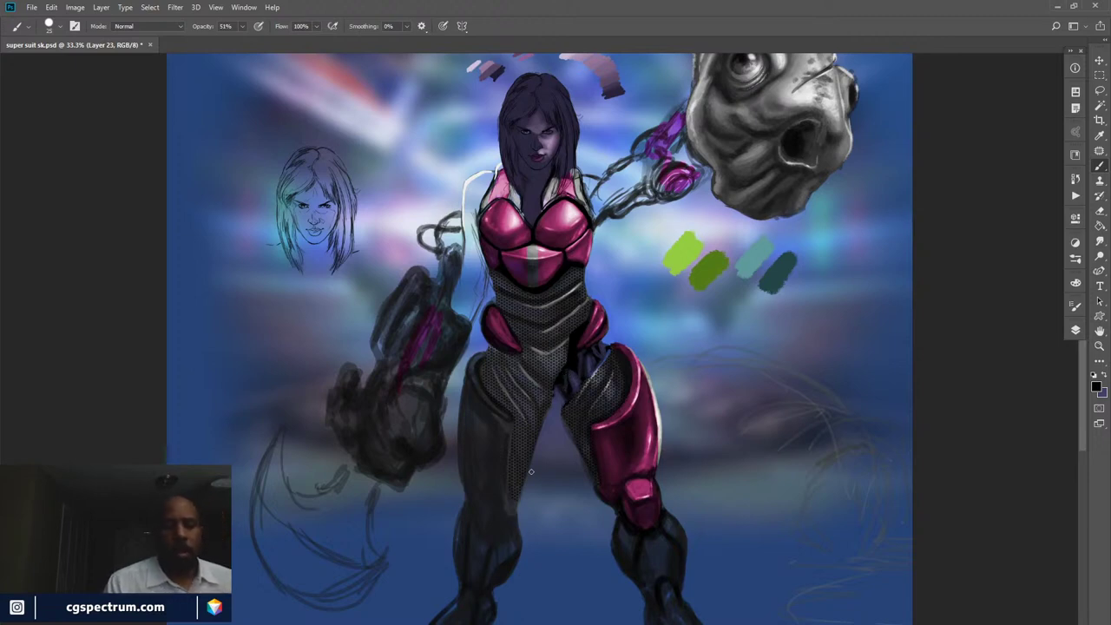
{"action": "left_click", "coordinate": [590, 364], "text": "alt"}
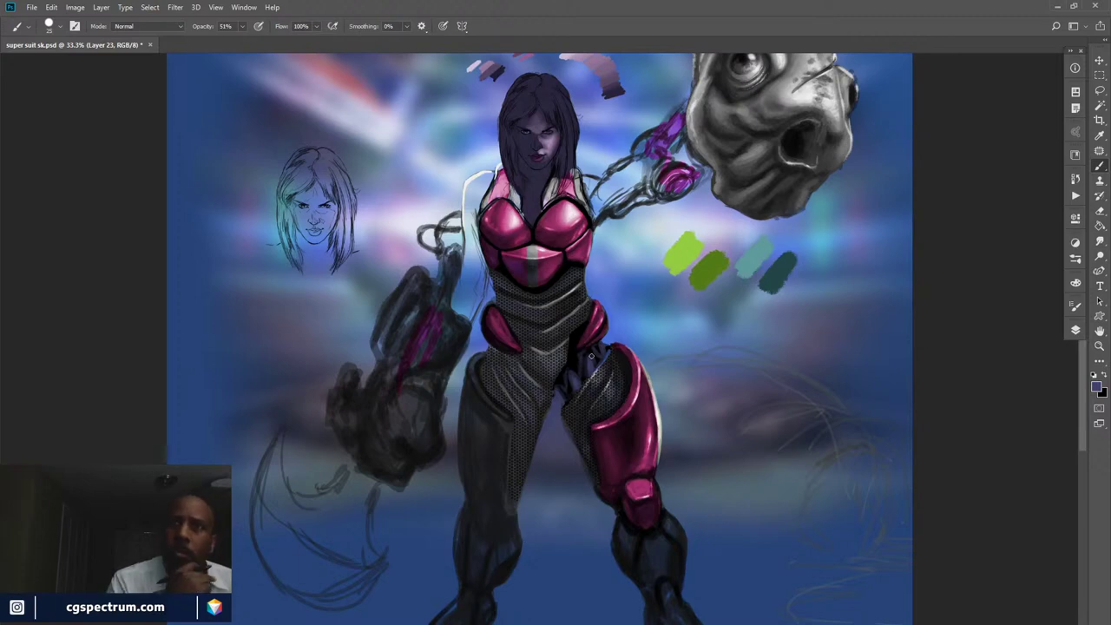
{"action": "scroll", "coordinate": [774, 434], "scroll_direction": "up", "scroll_amount": 3}
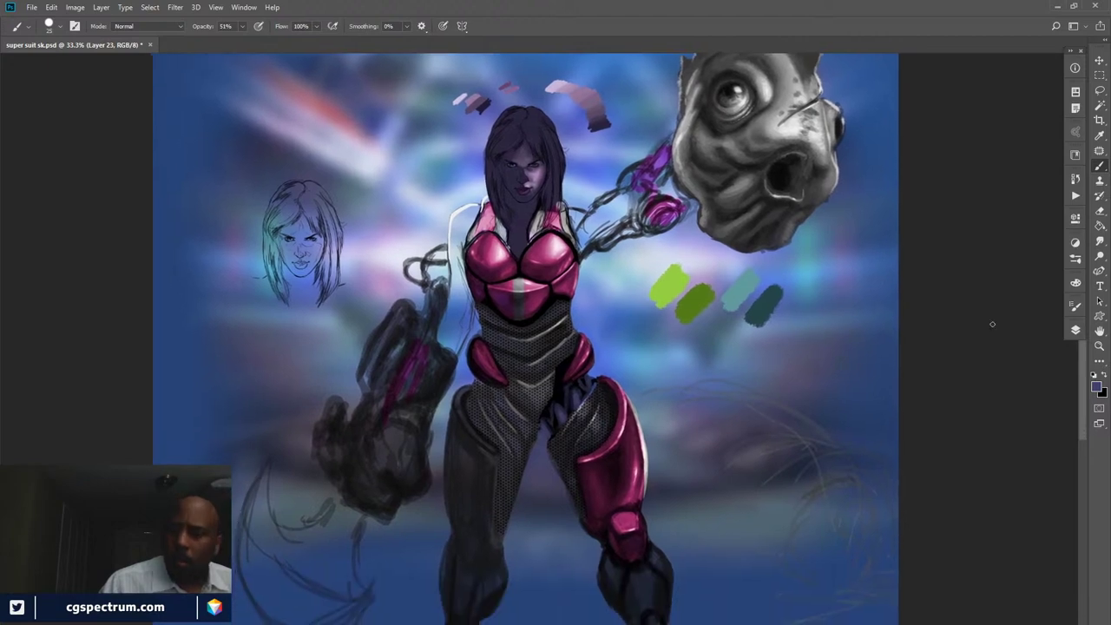
- In the layers list, toggle the fish head and shading layers to compare the armour
{"action": "left_click", "coordinate": [1075, 330]}
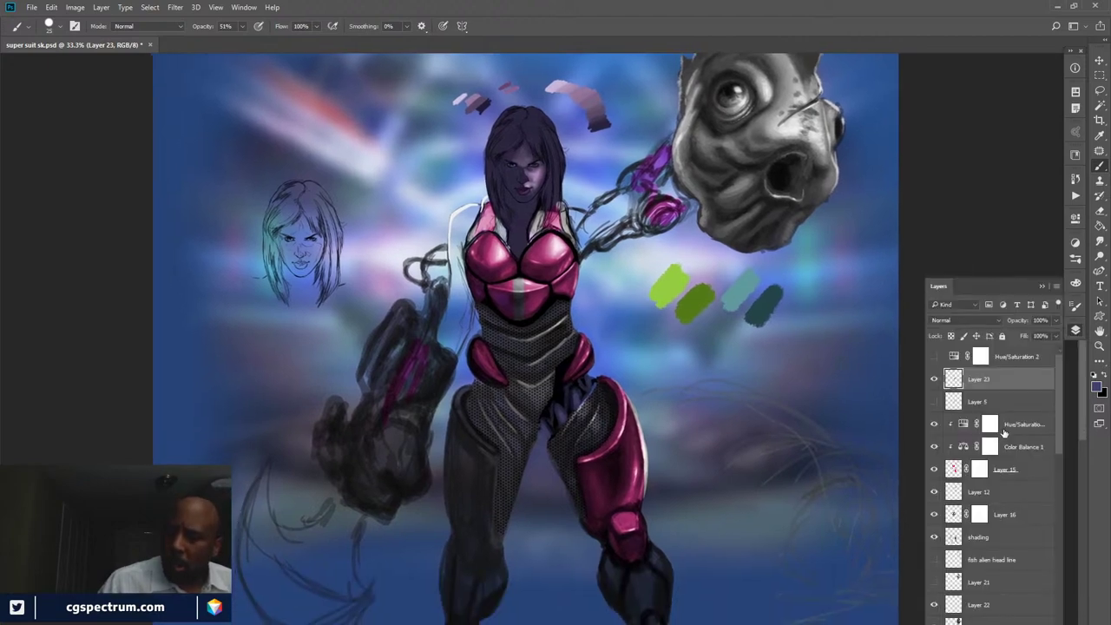
{"action": "scroll", "coordinate": [1053, 470], "scroll_direction": "down", "scroll_amount": 2}
{"action": "scroll", "coordinate": [1054, 475], "scroll_direction": "down", "scroll_amount": 1}
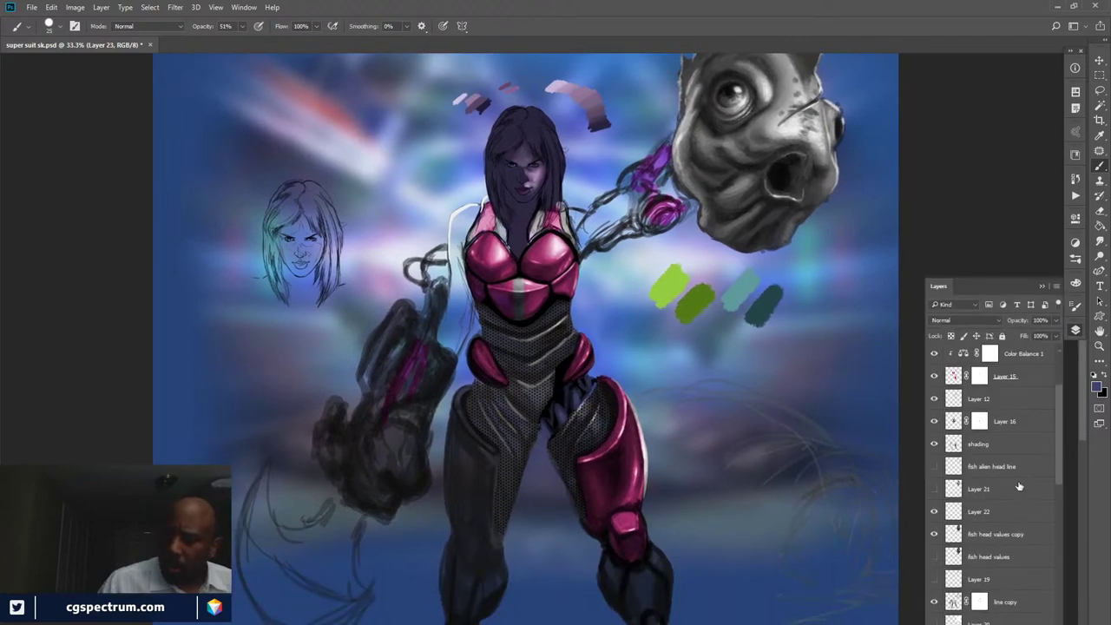
{"action": "left_click", "coordinate": [933, 534]}
{"action": "left_click", "coordinate": [934, 533]}
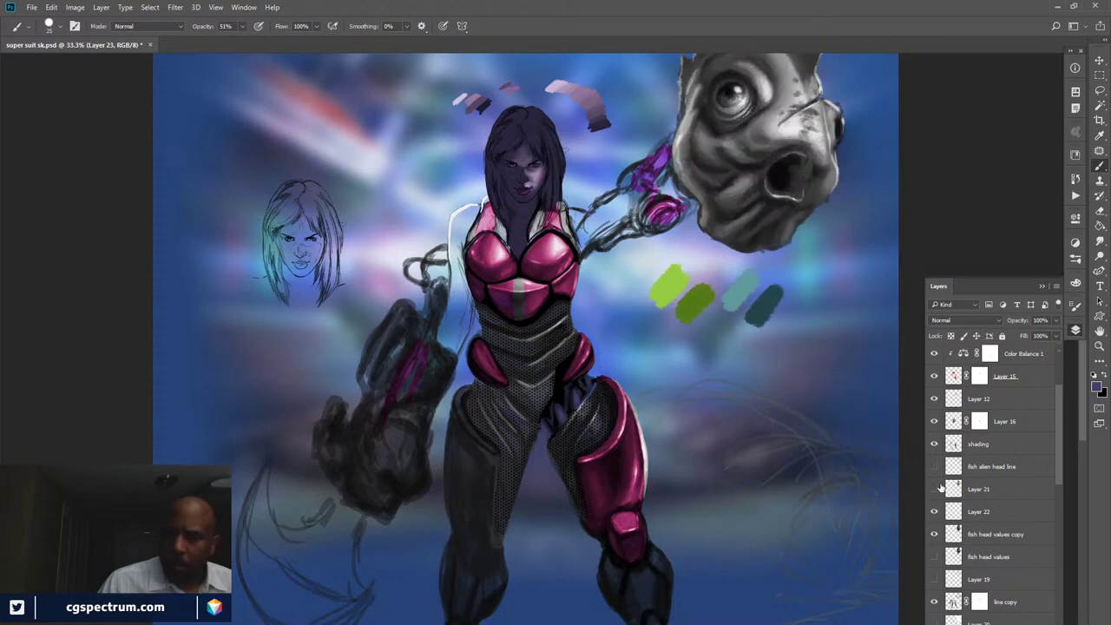
{"action": "left_click", "coordinate": [934, 445]}
{"action": "left_click", "coordinate": [934, 445]}
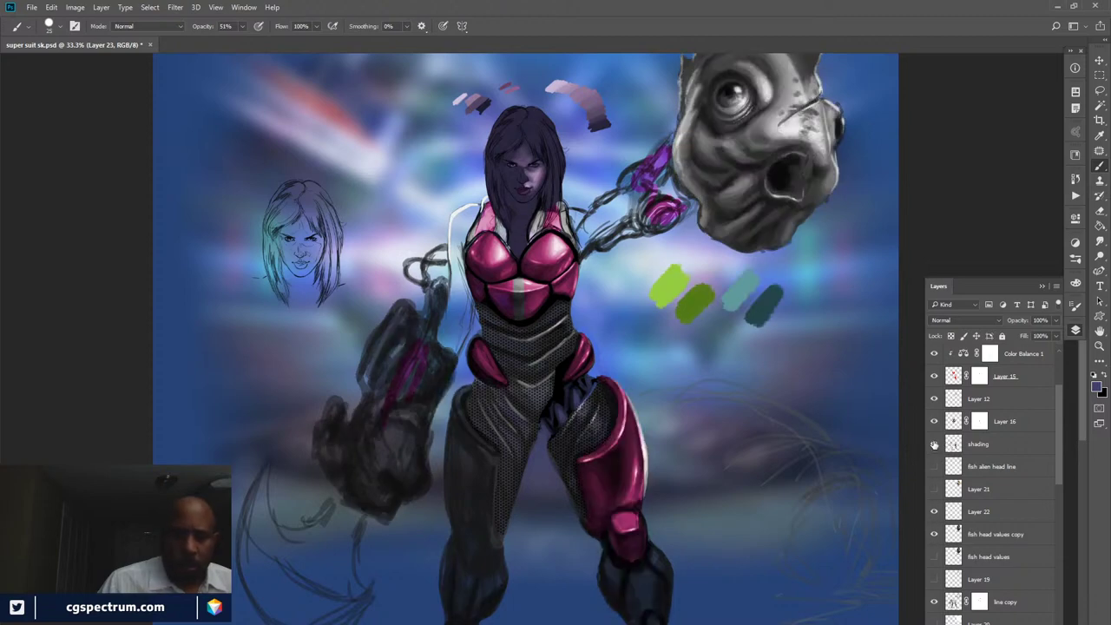
{"action": "left_click", "coordinate": [933, 444]}
{"action": "left_click", "coordinate": [934, 444]}
{"action": "left_click", "coordinate": [955, 444]}
{"action": "left_click", "coordinate": [934, 444]}
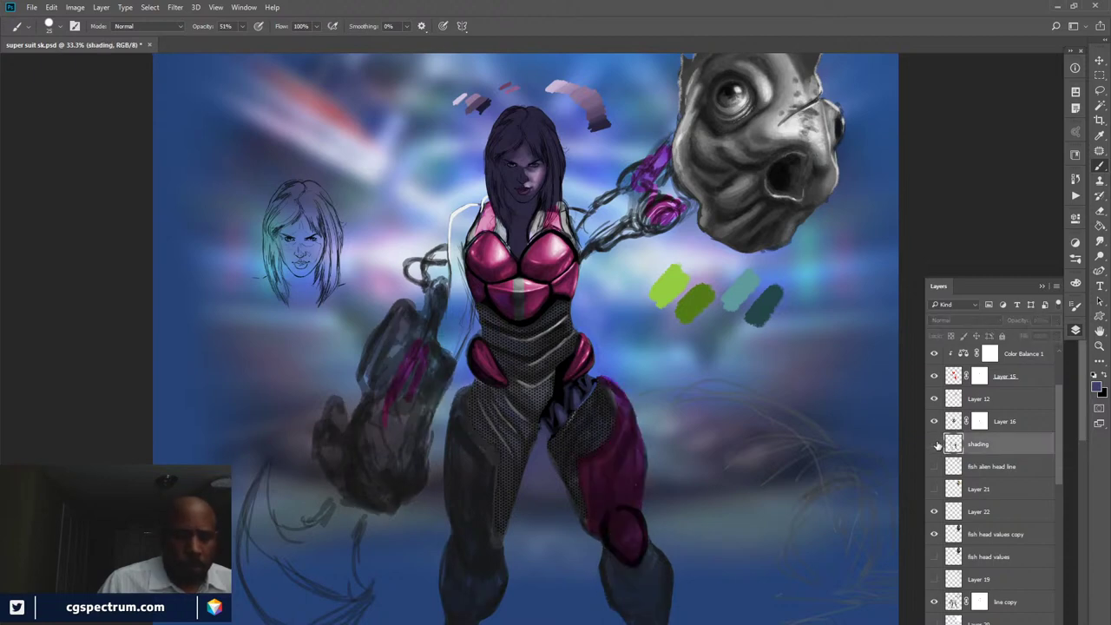
{"action": "left_click", "coordinate": [933, 444]}
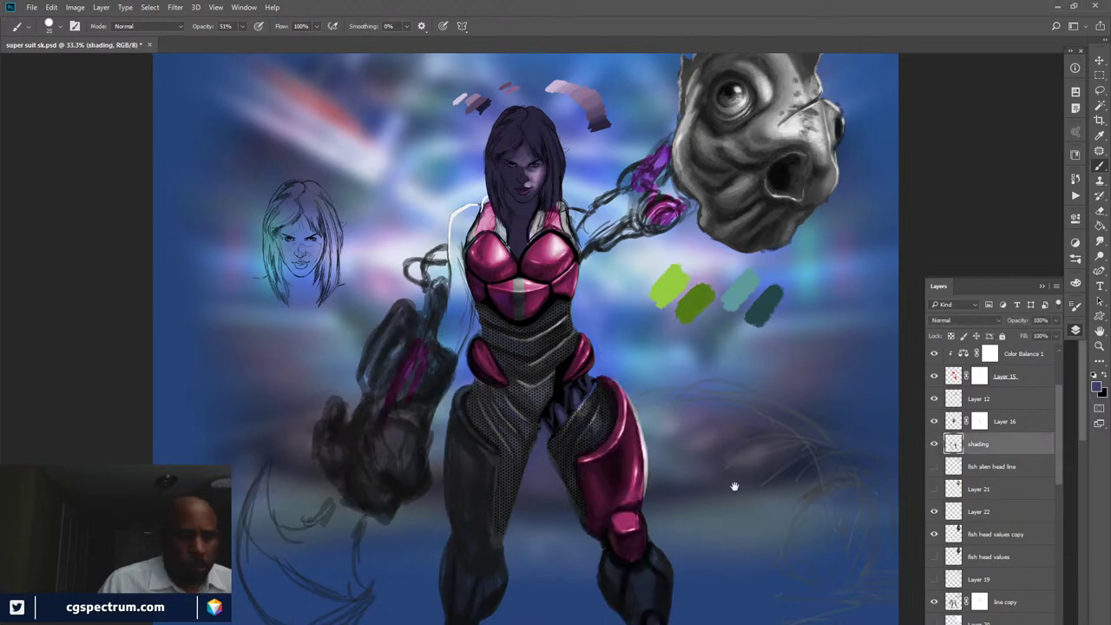
{"action": "left_click_drag", "start_coordinate": [731, 486], "coordinate": [776, 467]}
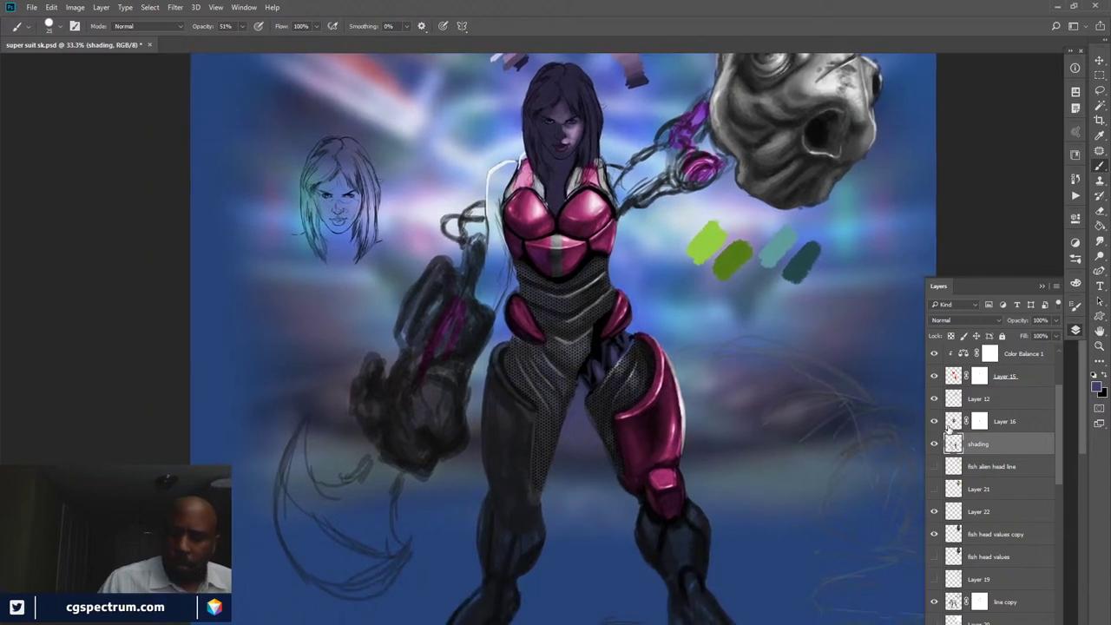
- Hide Layer 15 so the armour reads grey, and add a new empty Layer 24
{"action": "left_click", "coordinate": [934, 377]}
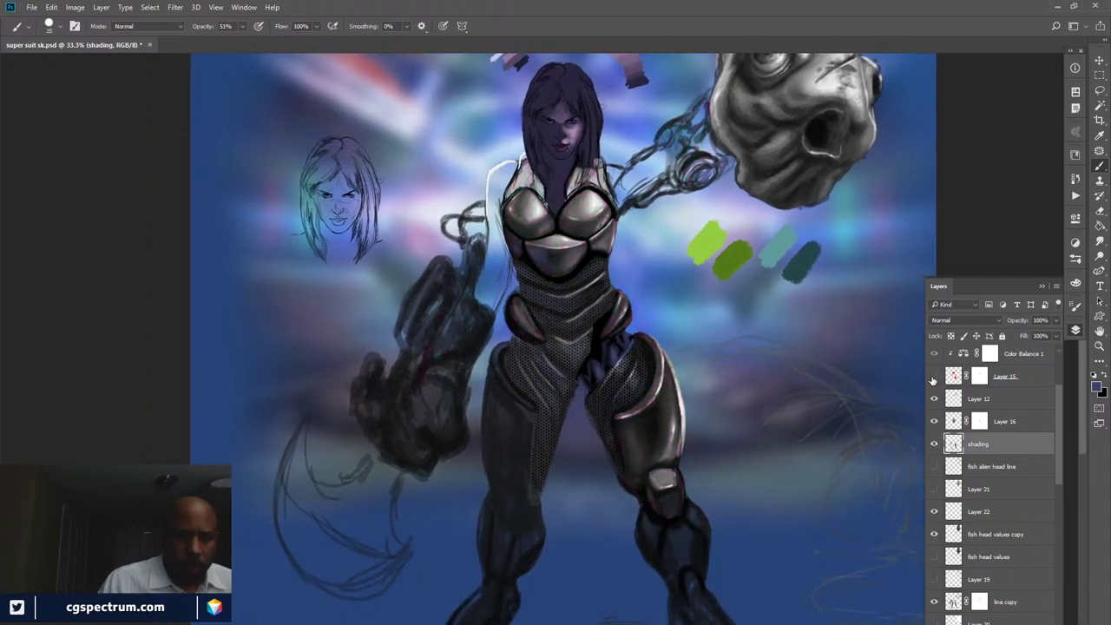
{"action": "left_click", "coordinate": [934, 376]}
{"action": "left_click", "coordinate": [934, 444]}
{"action": "left_click", "coordinate": [934, 443]}
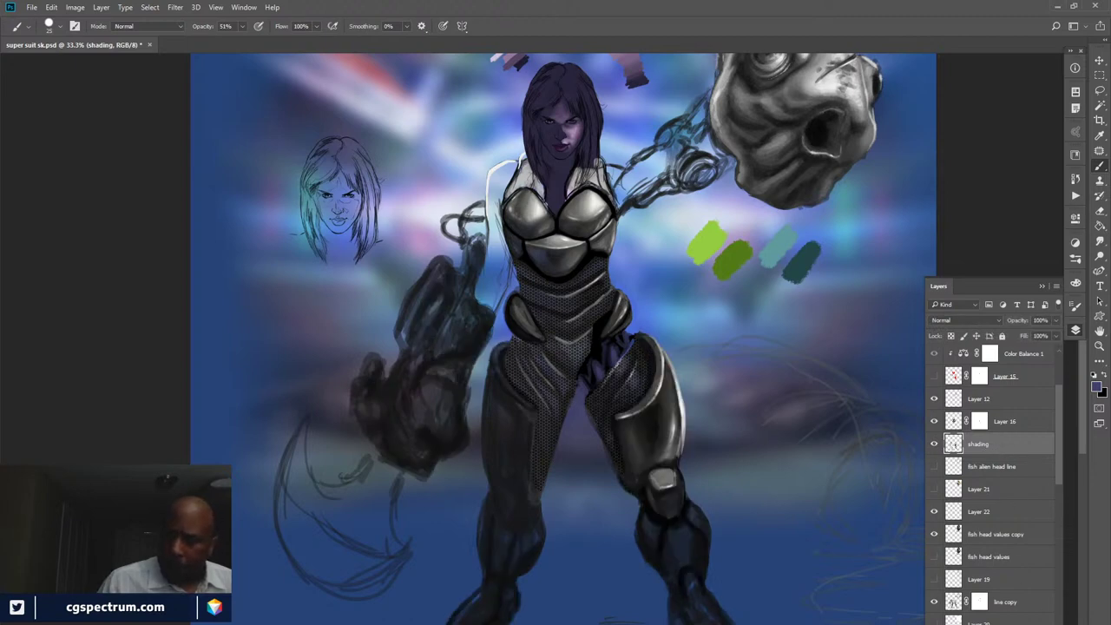
{"action": "key", "text": "ctrl+shift+alt+n"}
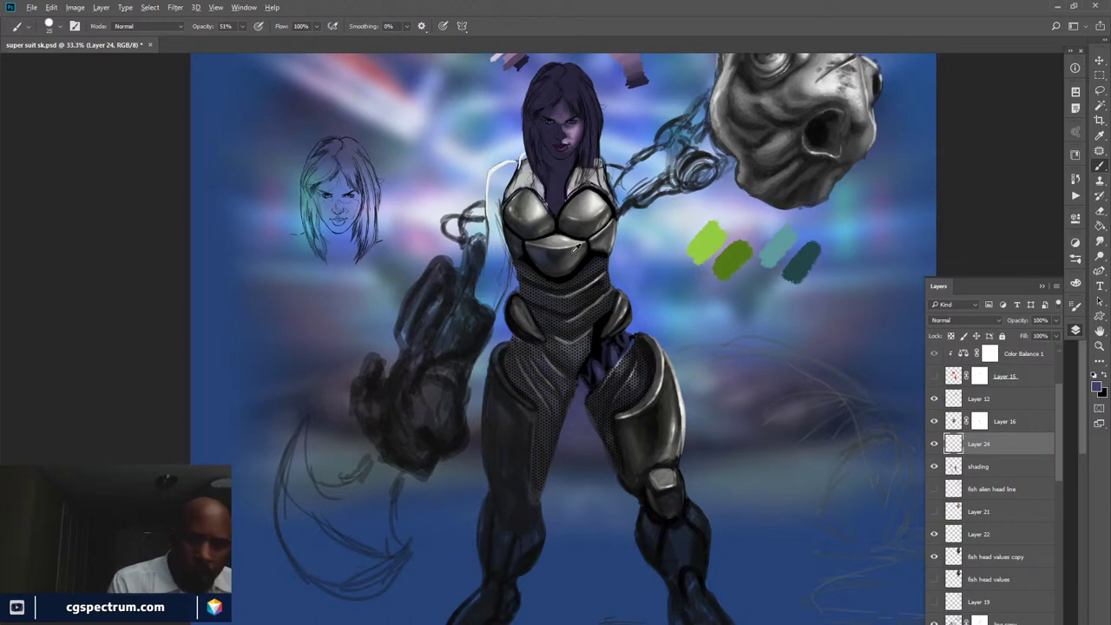
- Compare the shading, hexagon mesh and body sh layers on and off, leaving all visible
{"action": "left_click", "coordinate": [934, 466]}
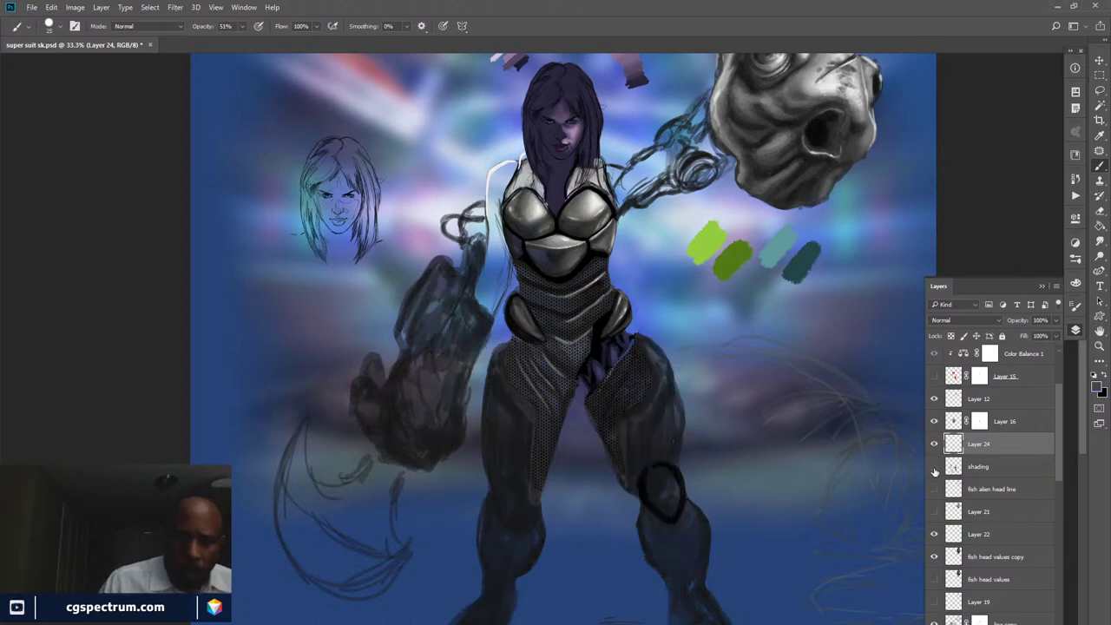
{"action": "left_click", "coordinate": [933, 467]}
{"action": "left_click", "coordinate": [933, 467]}
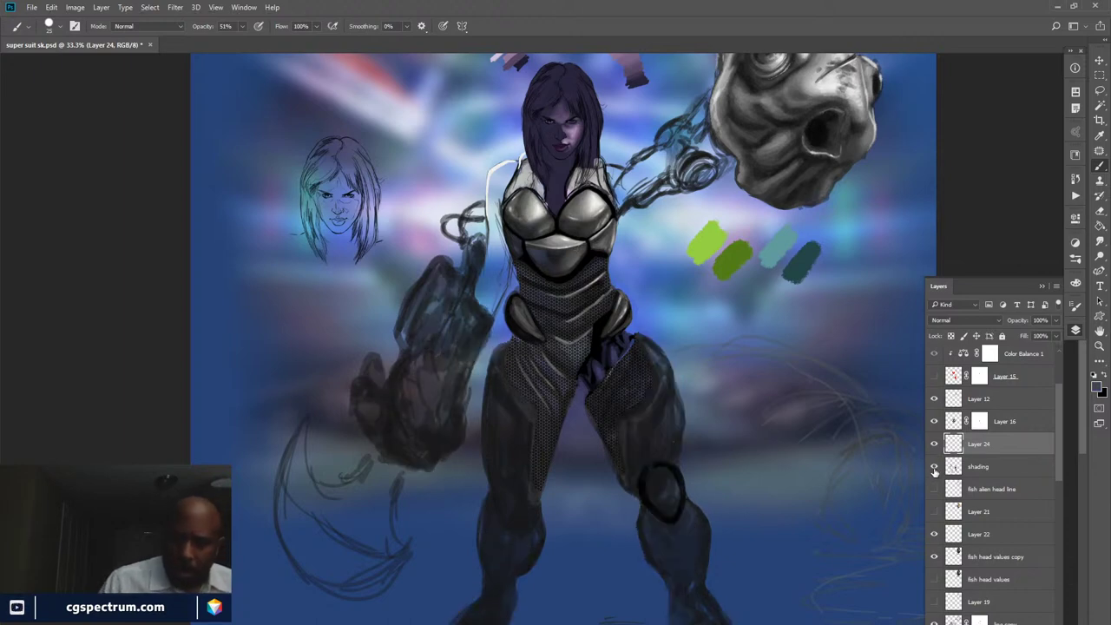
{"action": "left_click", "coordinate": [933, 467]}
{"action": "left_click", "coordinate": [933, 422]}
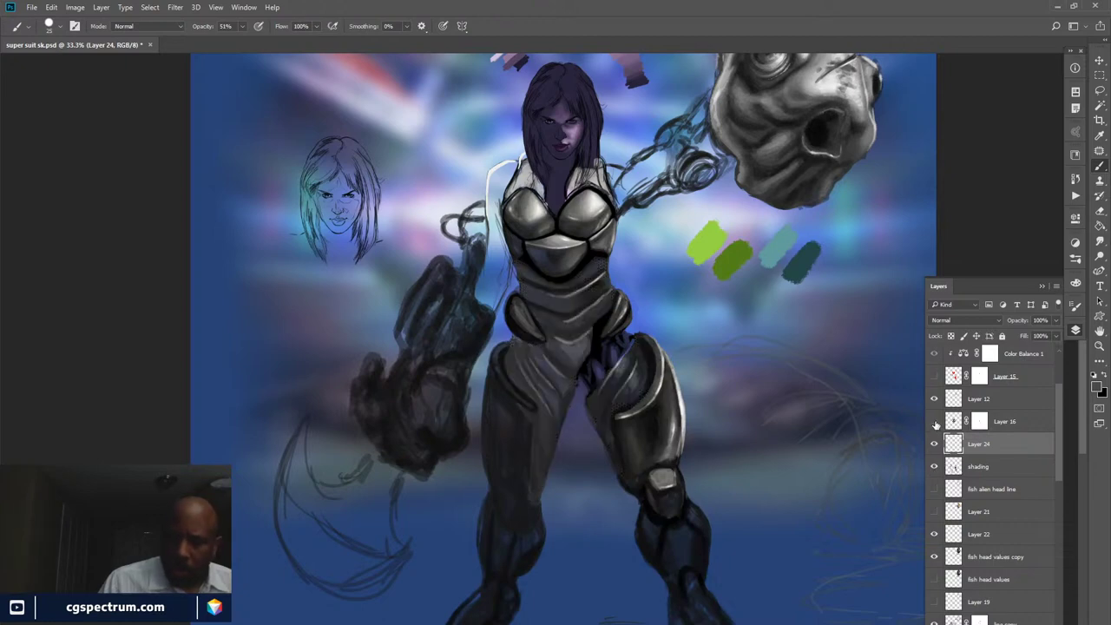
{"action": "left_click", "coordinate": [935, 423]}
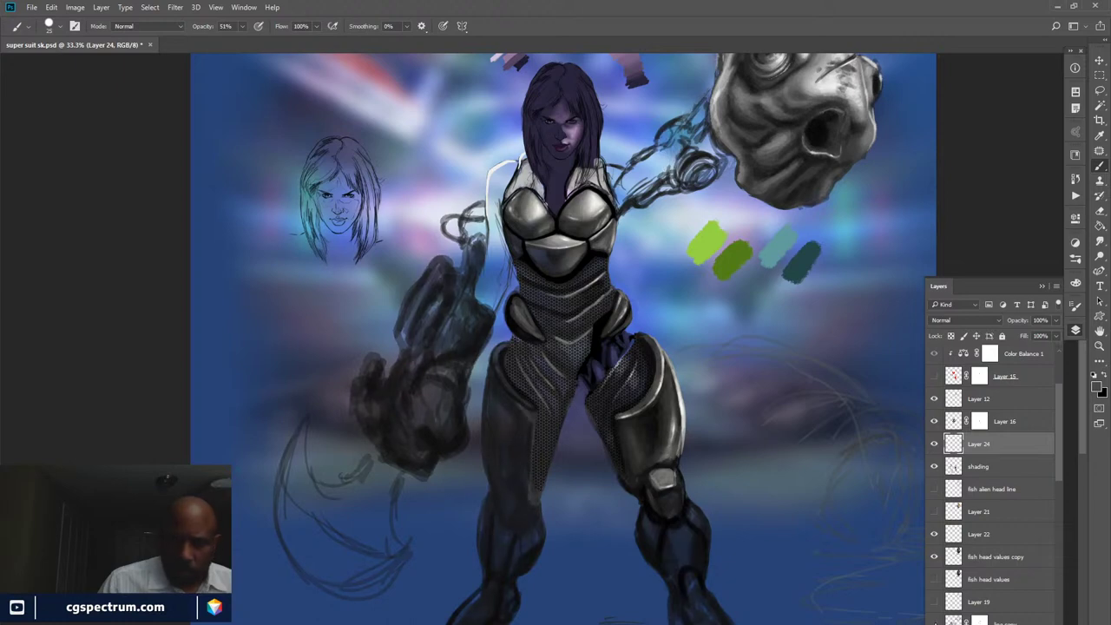
{"action": "left_click_drag", "start_coordinate": [1058, 436], "coordinate": [1056, 463]}
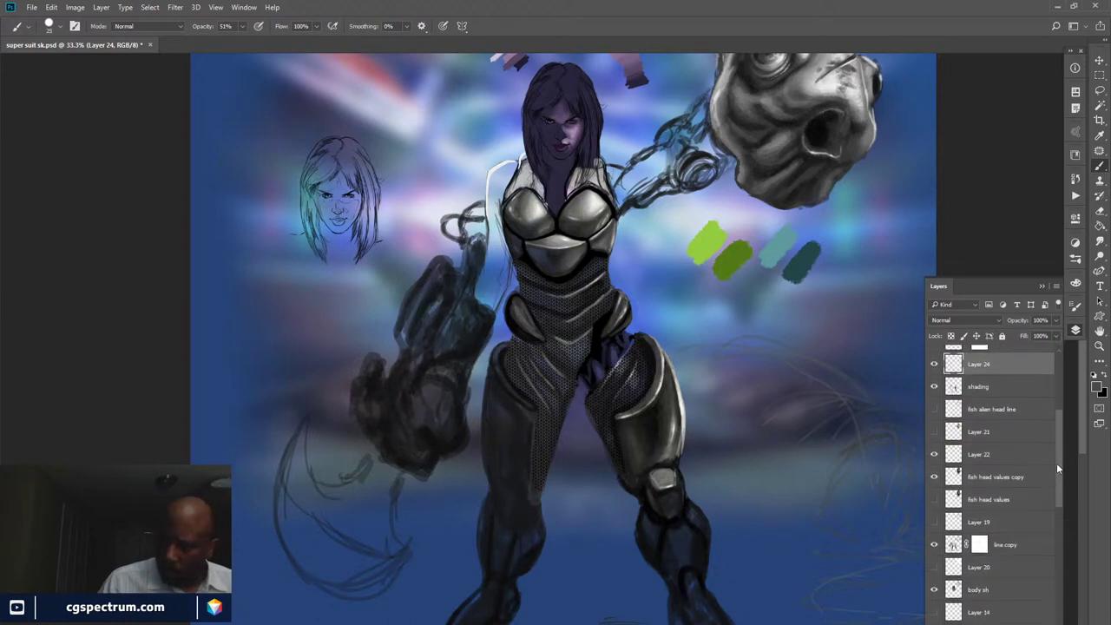
{"action": "left_click", "coordinate": [935, 590]}
{"action": "left_click", "coordinate": [935, 387]}
{"action": "left_click", "coordinate": [935, 386]}
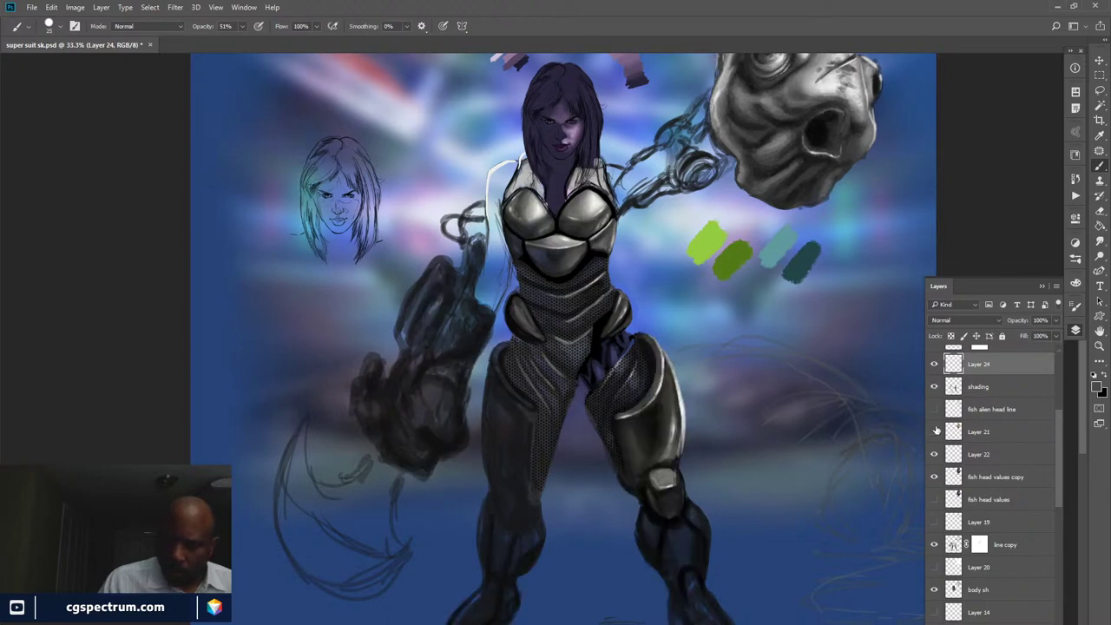
{"action": "left_click", "coordinate": [935, 590]}
{"action": "left_click", "coordinate": [935, 590]}
{"action": "left_click", "coordinate": [934, 590]}
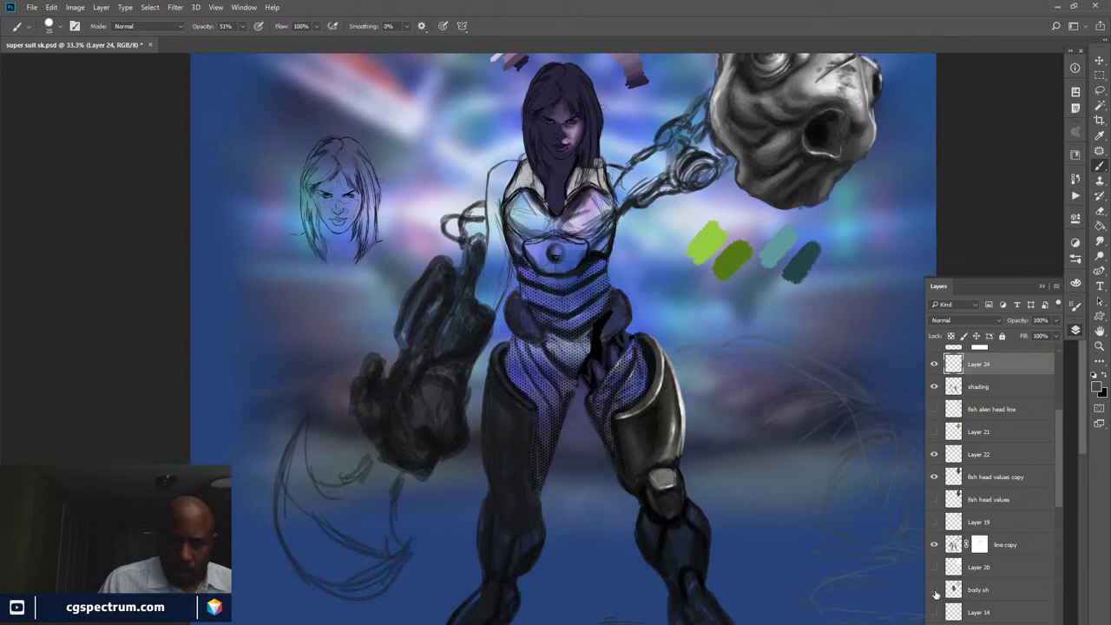
{"action": "left_click", "coordinate": [935, 590]}
- Move the shading layer down the stack to sit just above body sh
{"action": "left_click", "coordinate": [1005, 387]}
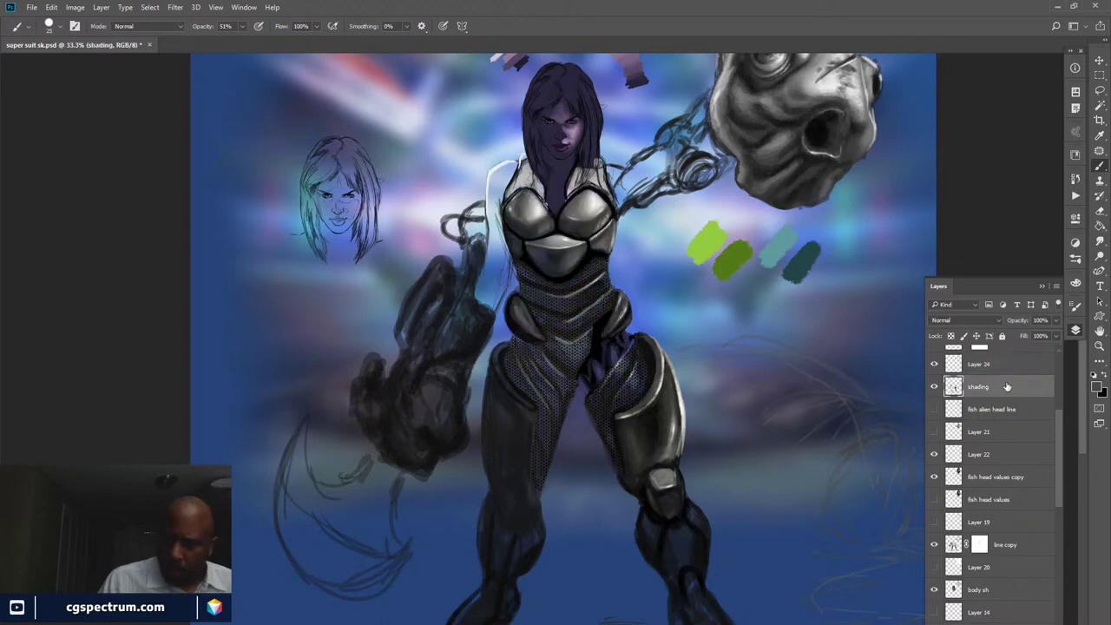
{"action": "left_click", "coordinate": [935, 386]}
{"action": "left_click", "coordinate": [934, 387]}
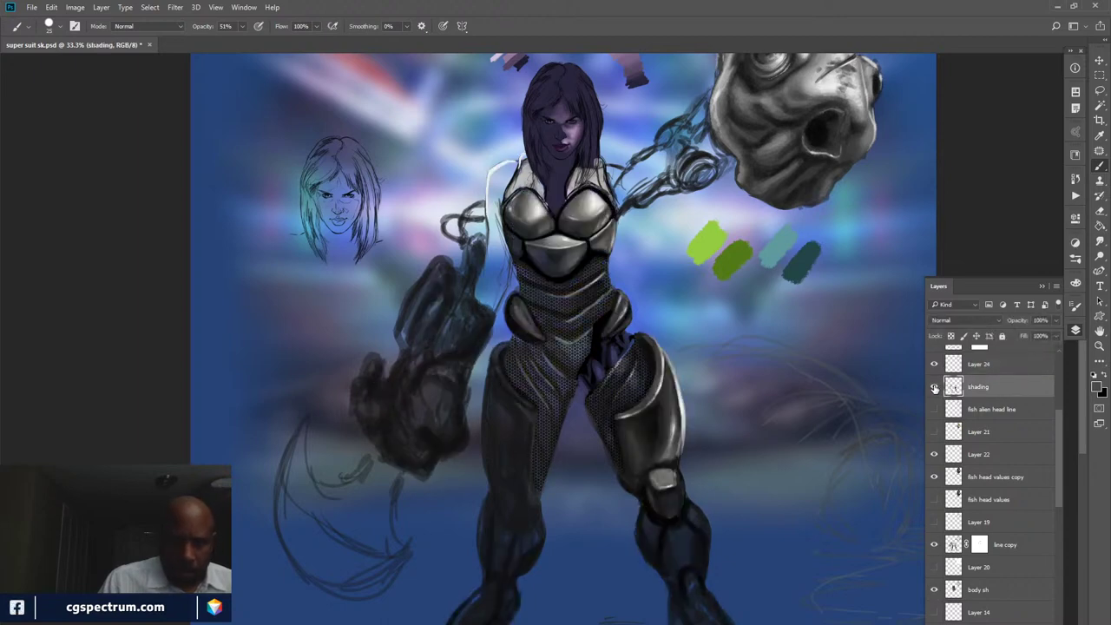
{"action": "left_click", "coordinate": [934, 387]}
{"action": "left_click", "coordinate": [934, 387]}
{"action": "left_click", "coordinate": [935, 387]}
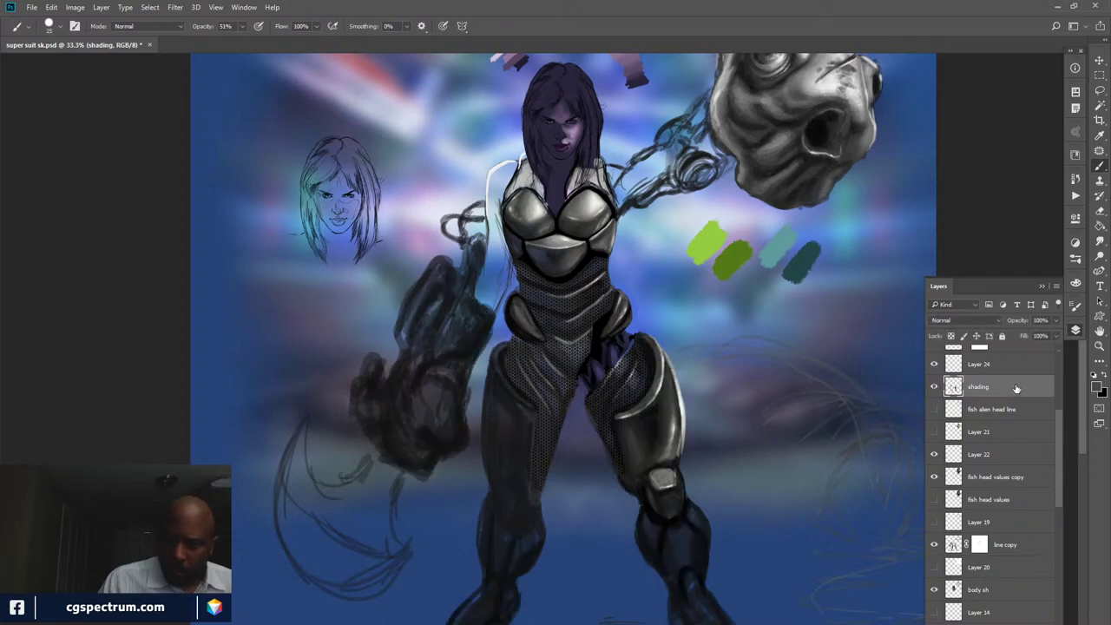
{"action": "mouse_move", "coordinate": [1011, 388]}
{"action": "left_mouse_down"}
{"action": "mouse_move", "coordinate": [1018, 477]}
{"action": "mouse_move", "coordinate": [1004, 577]}
{"action": "left_mouse_up"}
{"action": "mouse_move", "coordinate": [1005, 578]}
{"action": "left_mouse_down"}
{"action": "mouse_move", "coordinate": [1004, 597]}
{"action": "mouse_move", "coordinate": [1005, 560]}
{"action": "left_mouse_up"}
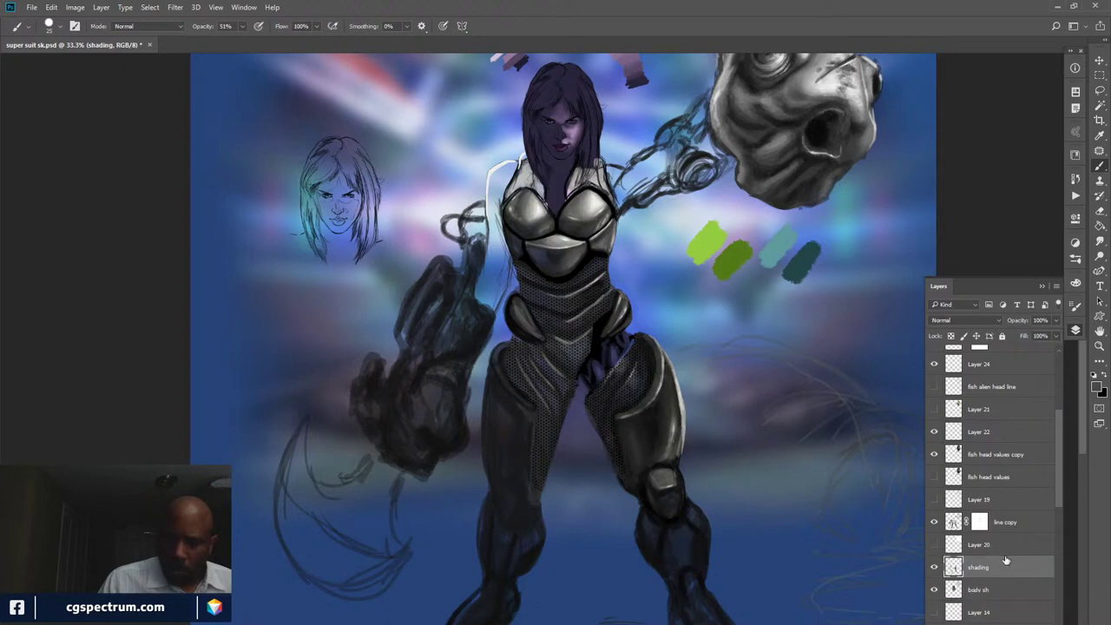
- Recheck shading and body sh in their new order, preview Layer 20's glow, and show Layer 22
{"action": "left_click", "coordinate": [934, 566]}
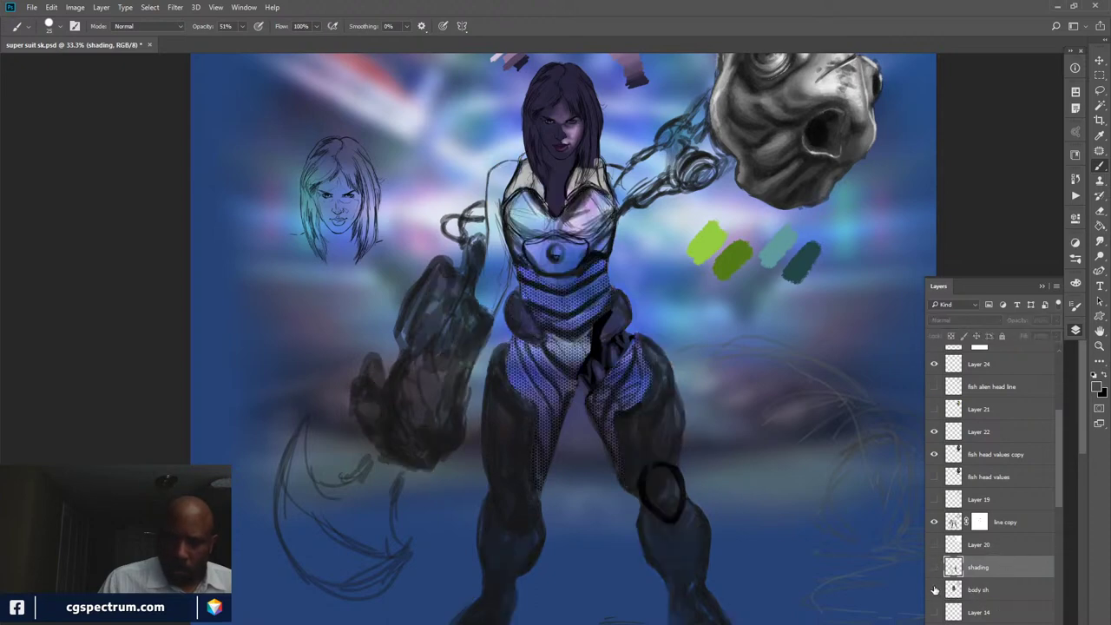
{"action": "left_click", "coordinate": [934, 589]}
{"action": "left_click", "coordinate": [934, 589]}
{"action": "left_click", "coordinate": [934, 589]}
{"action": "left_click", "coordinate": [935, 566]}
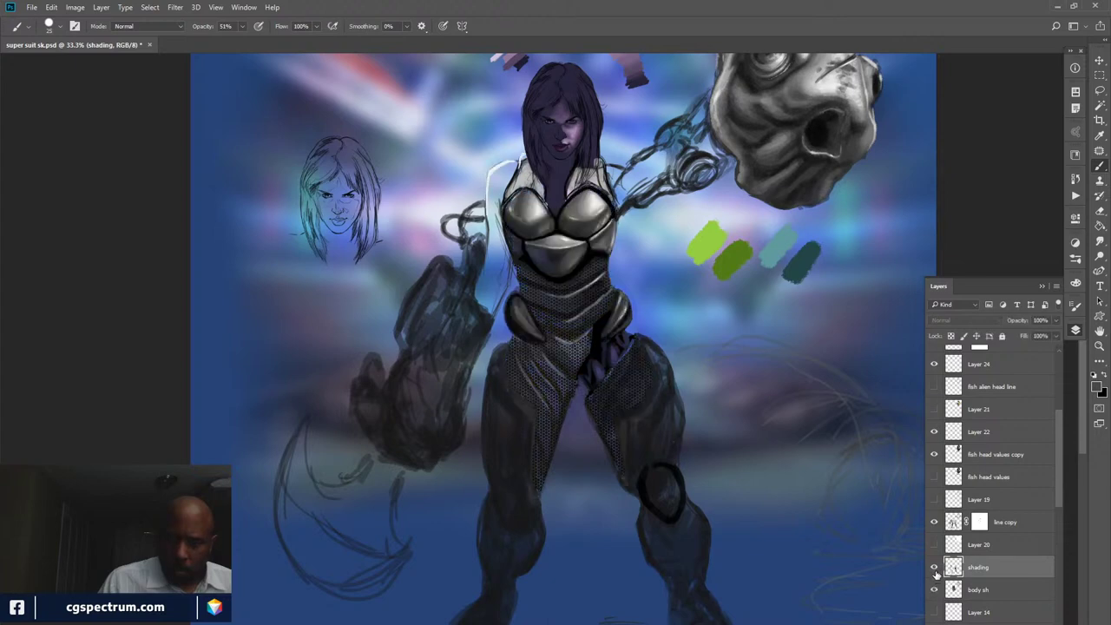
{"action": "left_click", "coordinate": [934, 567]}
{"action": "left_click", "coordinate": [935, 567]}
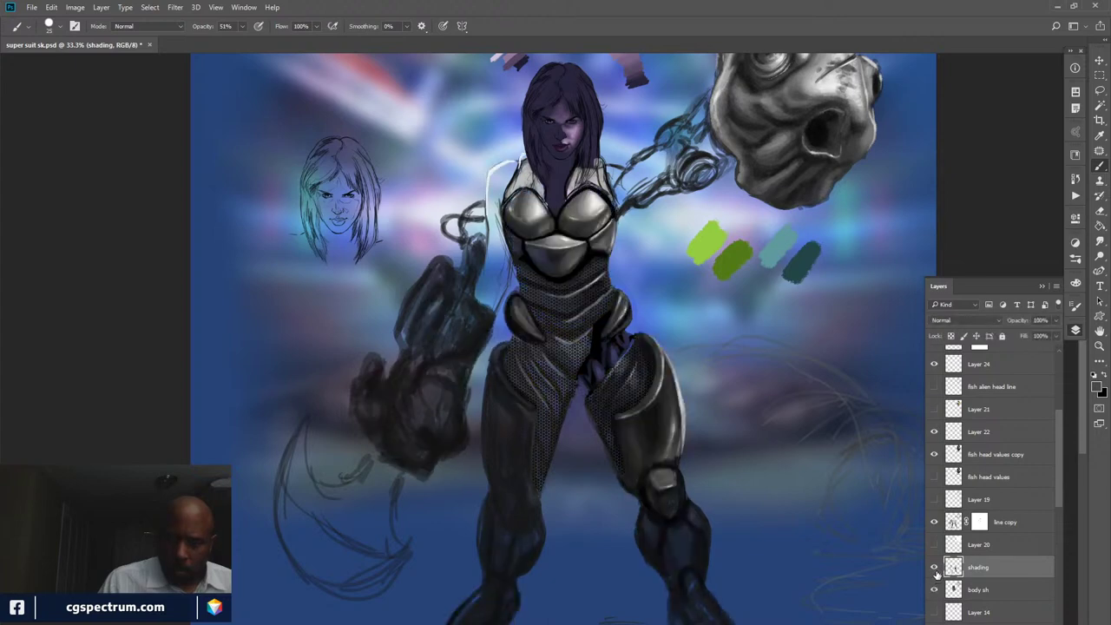
{"action": "left_click", "coordinate": [934, 570]}
{"action": "left_click", "coordinate": [934, 570]}
{"action": "left_click", "coordinate": [934, 545]}
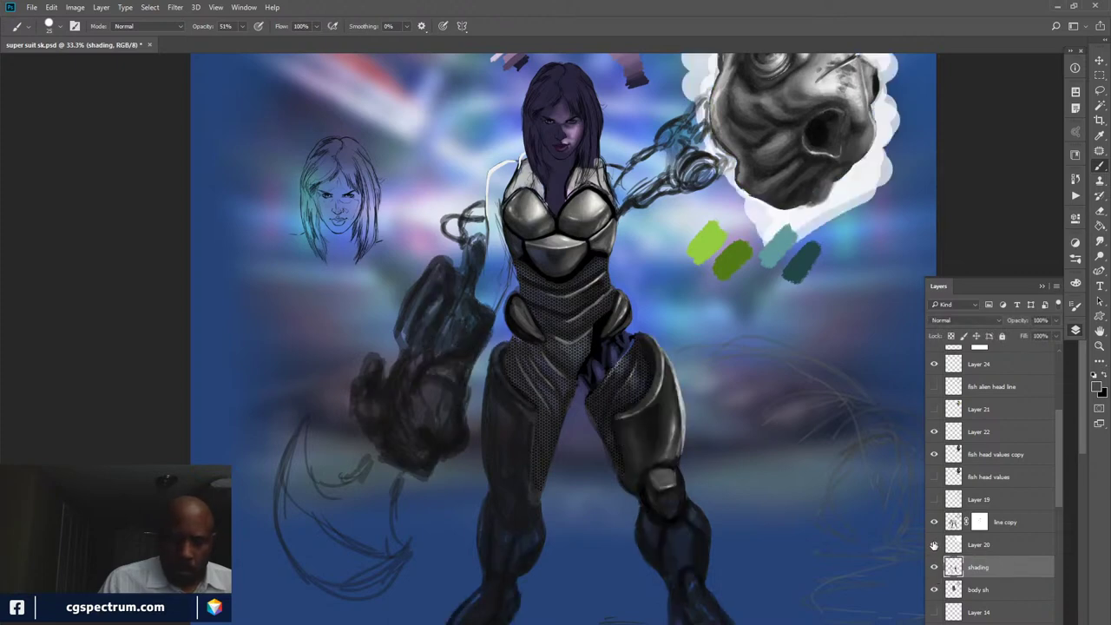
{"action": "left_click", "coordinate": [934, 544]}
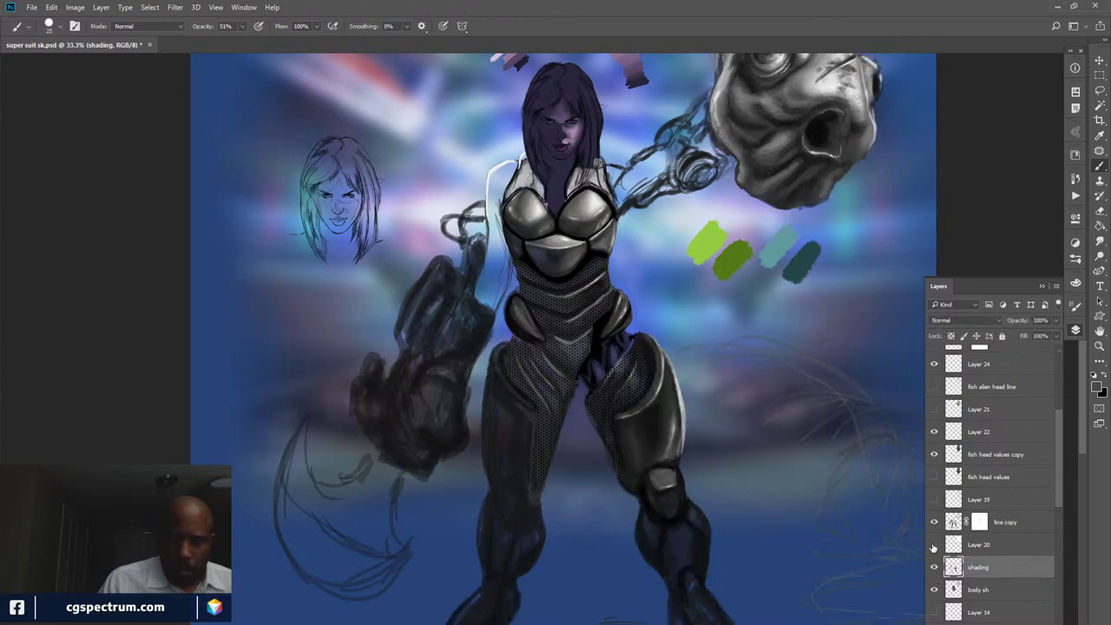
{"action": "left_click", "coordinate": [935, 434]}
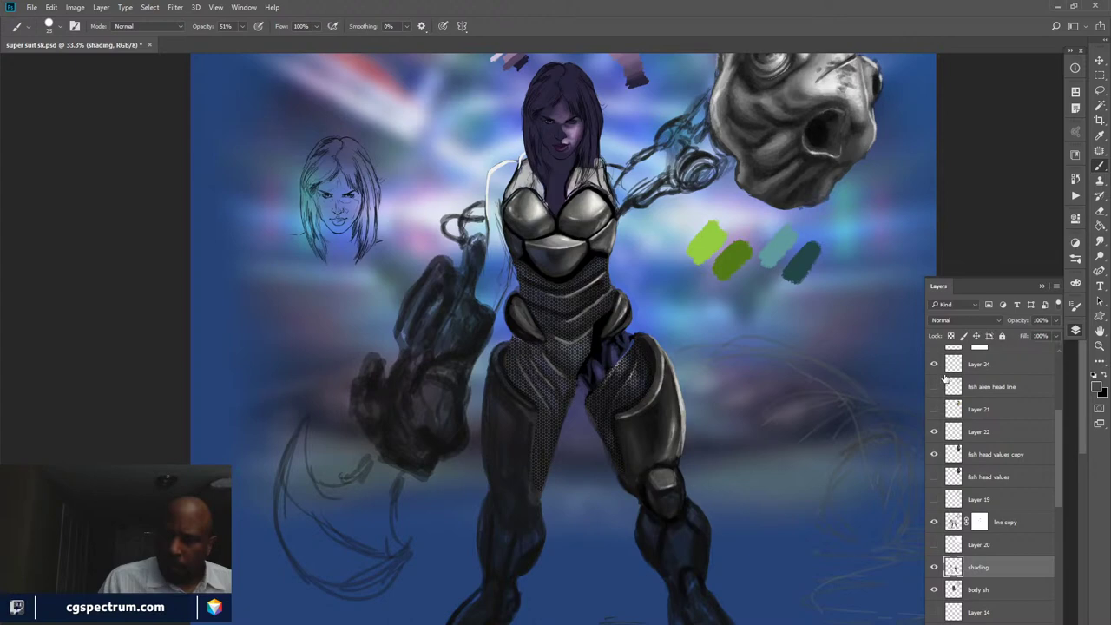
- Move Layer 24 above shading and set a slightly larger brush at 38% opacity
{"action": "left_click_drag", "start_coordinate": [983, 365], "coordinate": [1000, 552]}
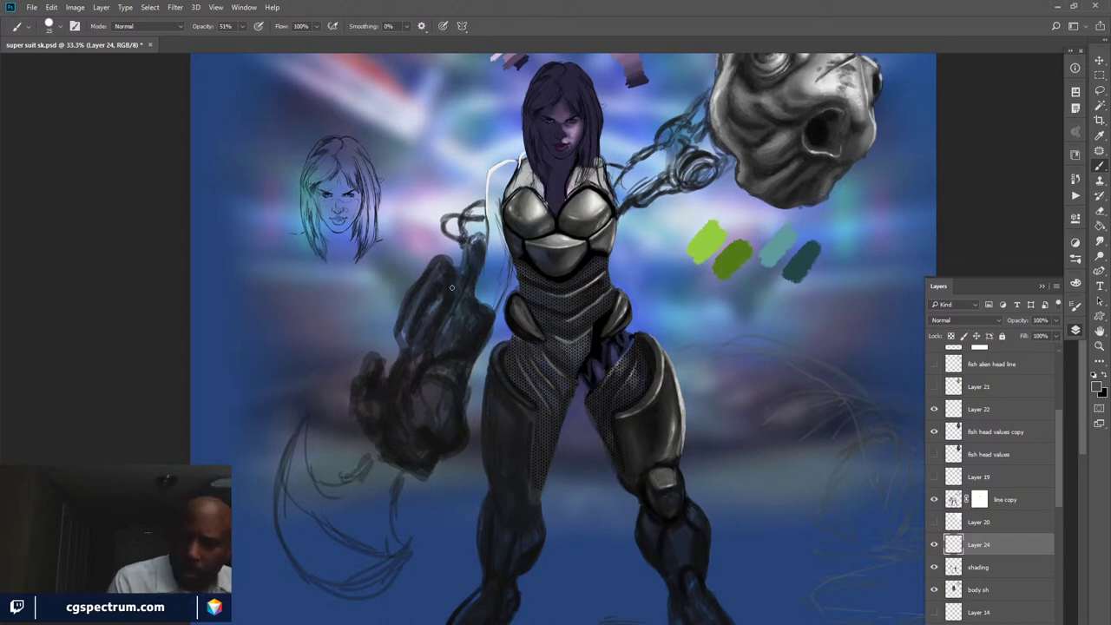
{"action": "key", "text": "x"}
{"action": "key", "text": "x"}
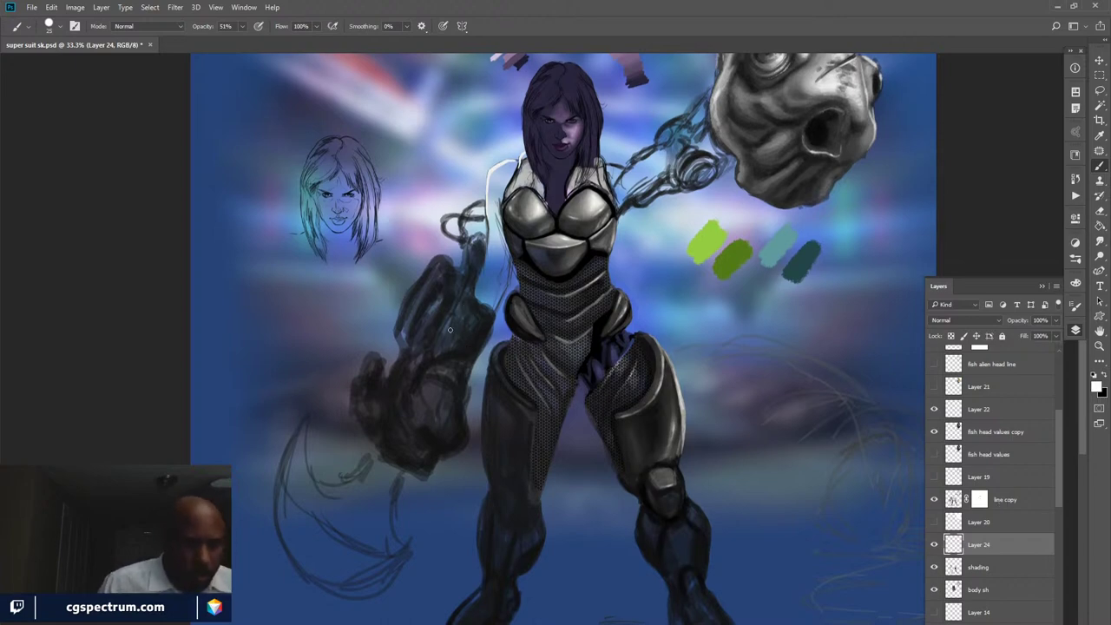
{"action": "key", "text": "bracketright"}
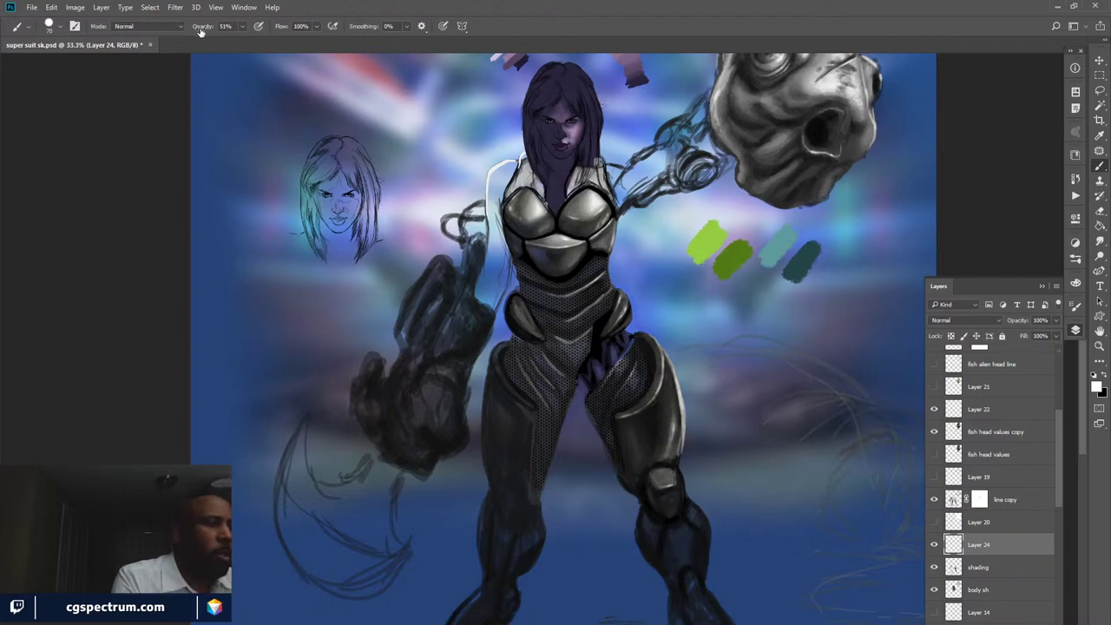
{"action": "left_click_drag", "start_coordinate": [207, 29], "coordinate": [197, 28]}
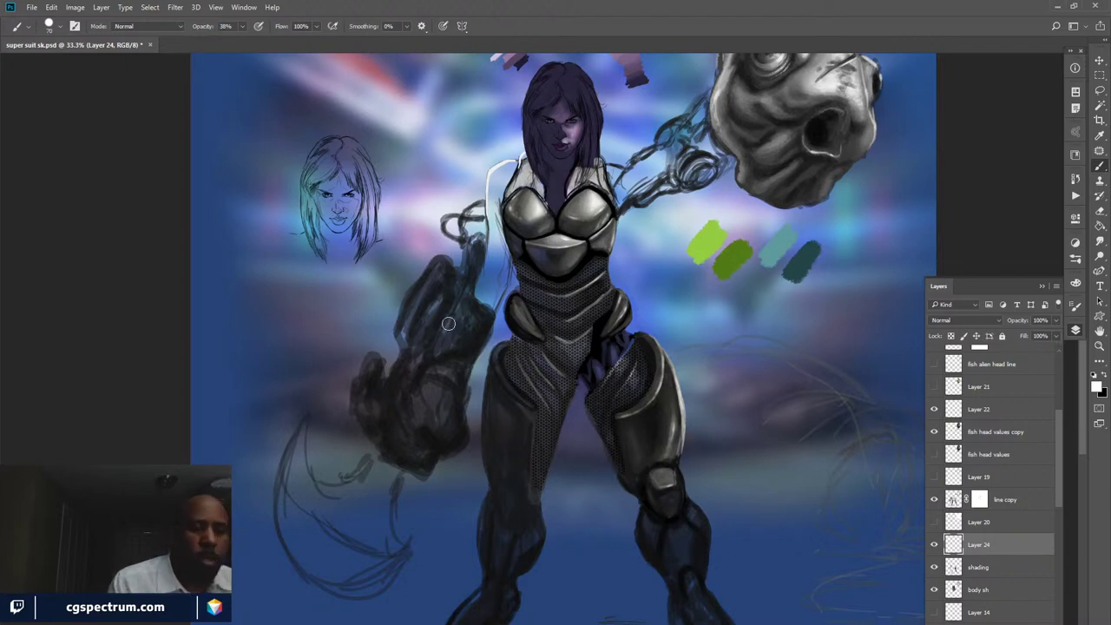
- Paint faint light highlights up the gauntlet arm on Layer 24, then return to black
{"action": "left_click_drag", "start_coordinate": [460, 325], "coordinate": [461, 313]}
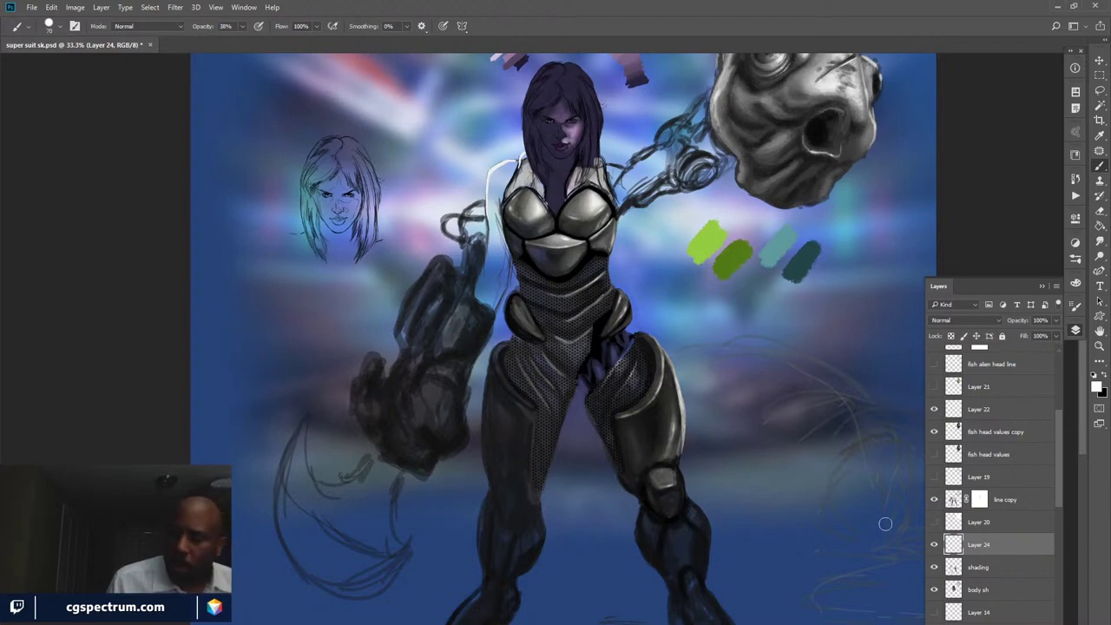
{"action": "left_click", "coordinate": [935, 545]}
{"action": "left_click", "coordinate": [934, 545]}
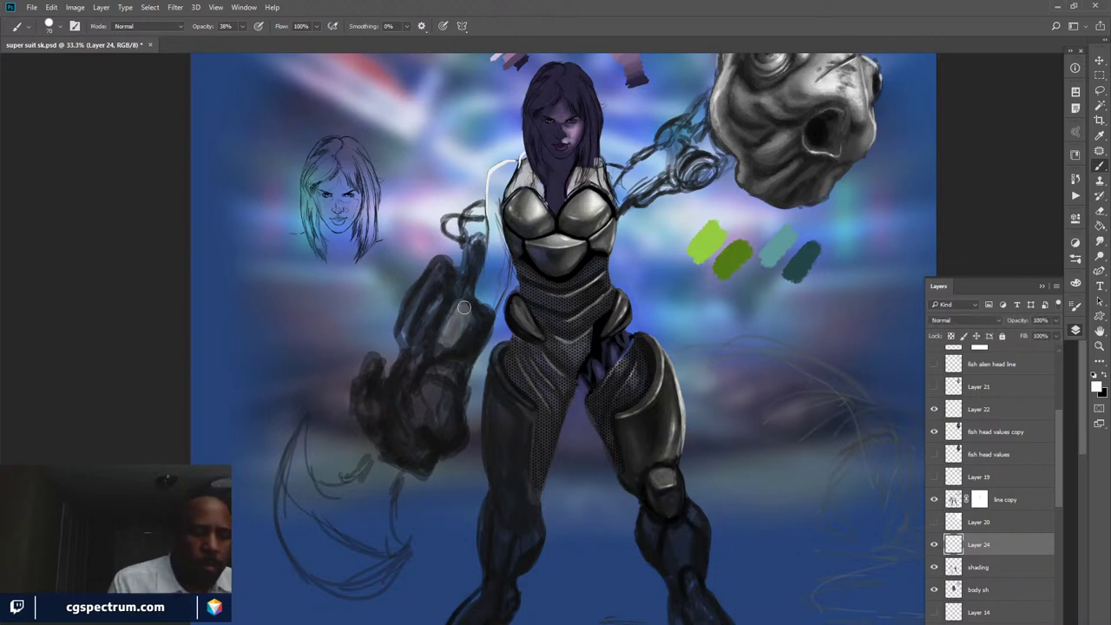
{"action": "left_click_drag", "start_coordinate": [448, 325], "coordinate": [466, 313]}
{"action": "key", "text": "x"}
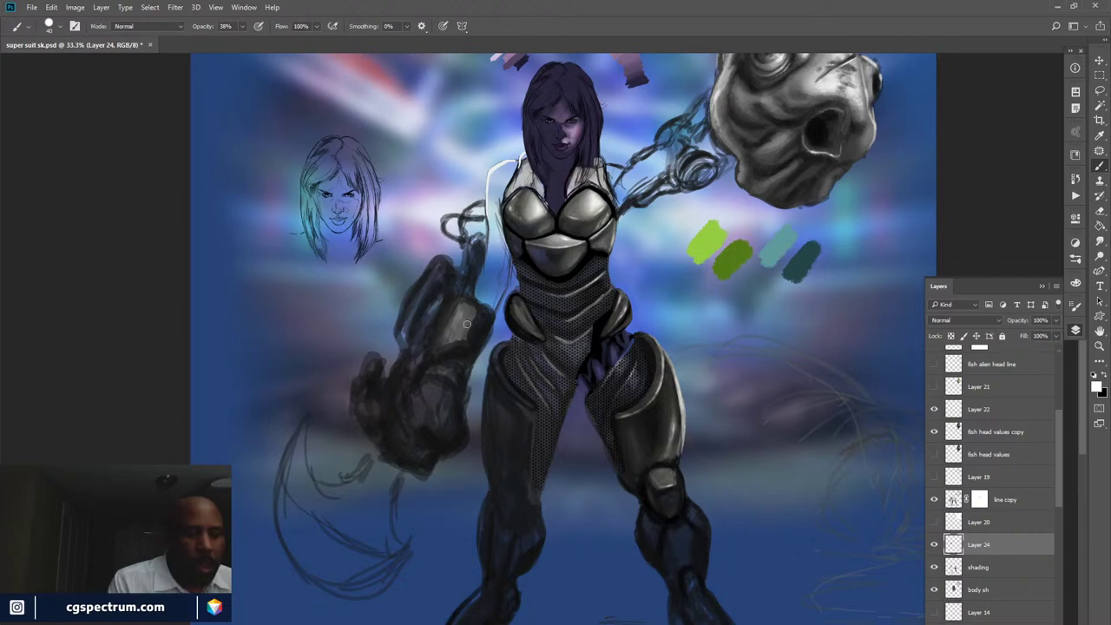
{"action": "key", "text": "x"}
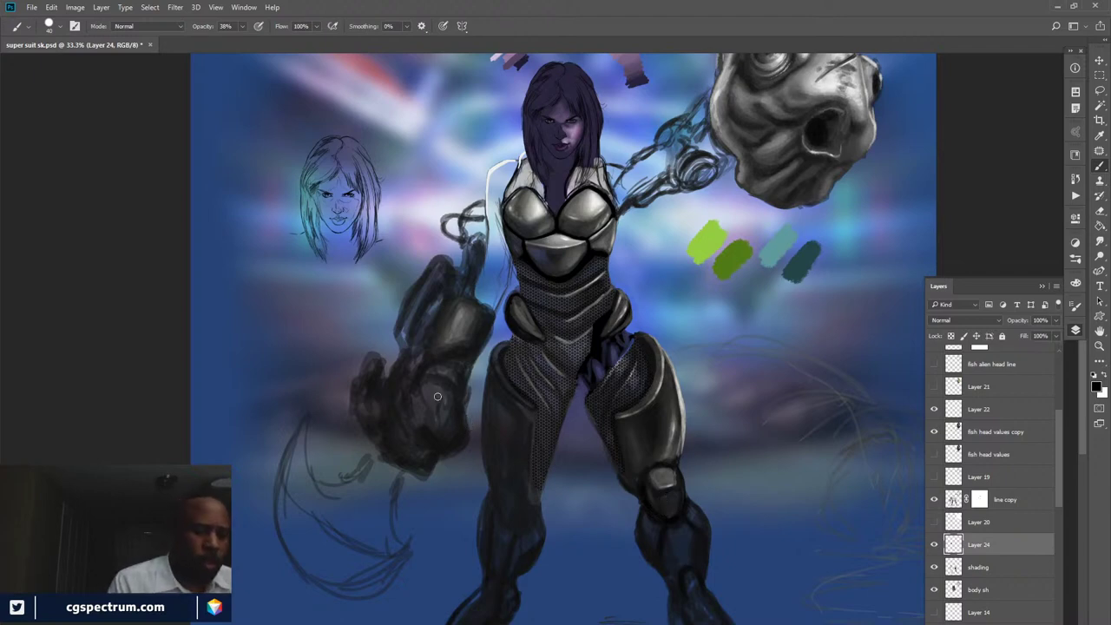
- Paint white highlights on the gauntlet, then deepen its shadows and shade the raised forearm
{"action": "key", "text": "x"}
{"action": "left_click_drag", "start_coordinate": [441, 408], "coordinate": [442, 393]}
{"action": "key", "text": "F5"}
{"action": "key", "text": "F5"}
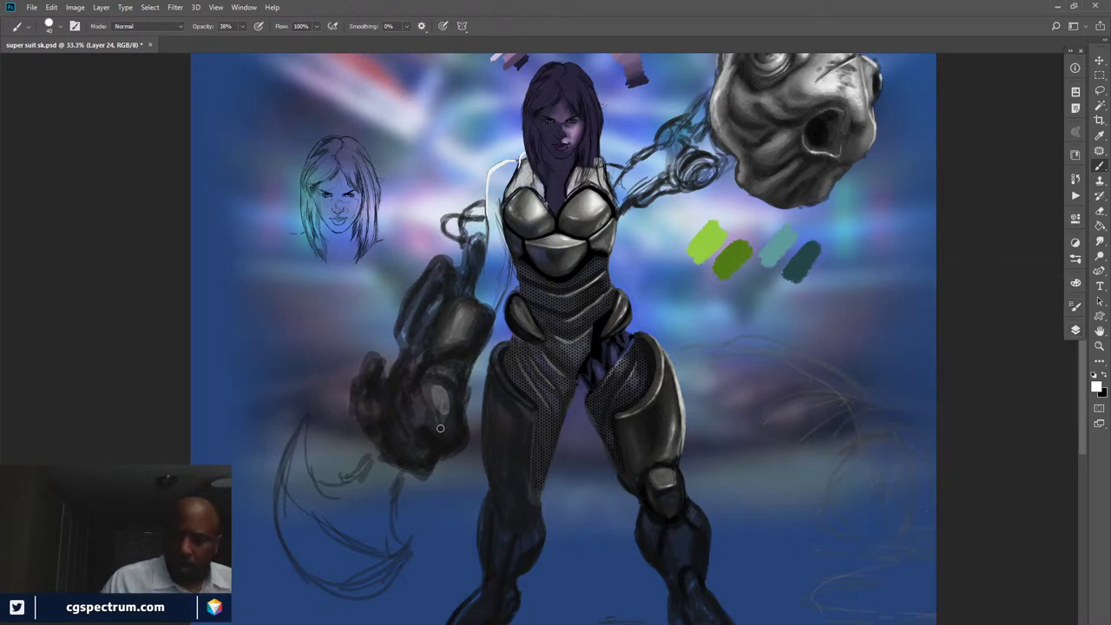
{"action": "mouse_move", "coordinate": [438, 415]}
{"action": "left_mouse_down"}
{"action": "mouse_move", "coordinate": [432, 386]}
{"action": "mouse_move", "coordinate": [447, 416]}
{"action": "left_mouse_up"}
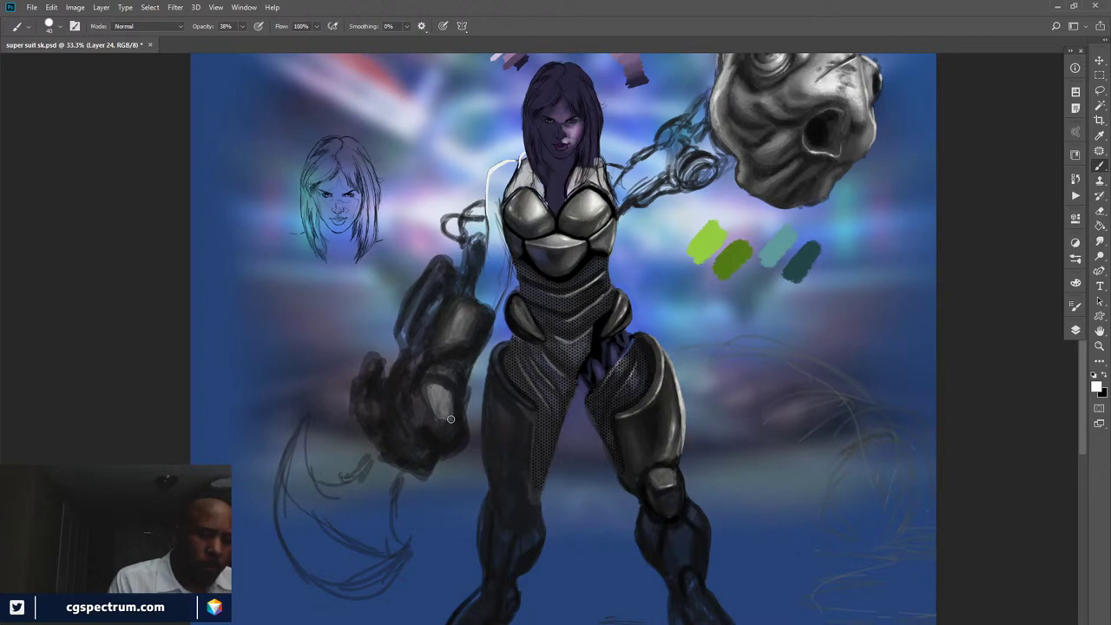
{"action": "key", "text": "x"}
{"action": "left_click_drag", "start_coordinate": [427, 393], "coordinate": [443, 424]}
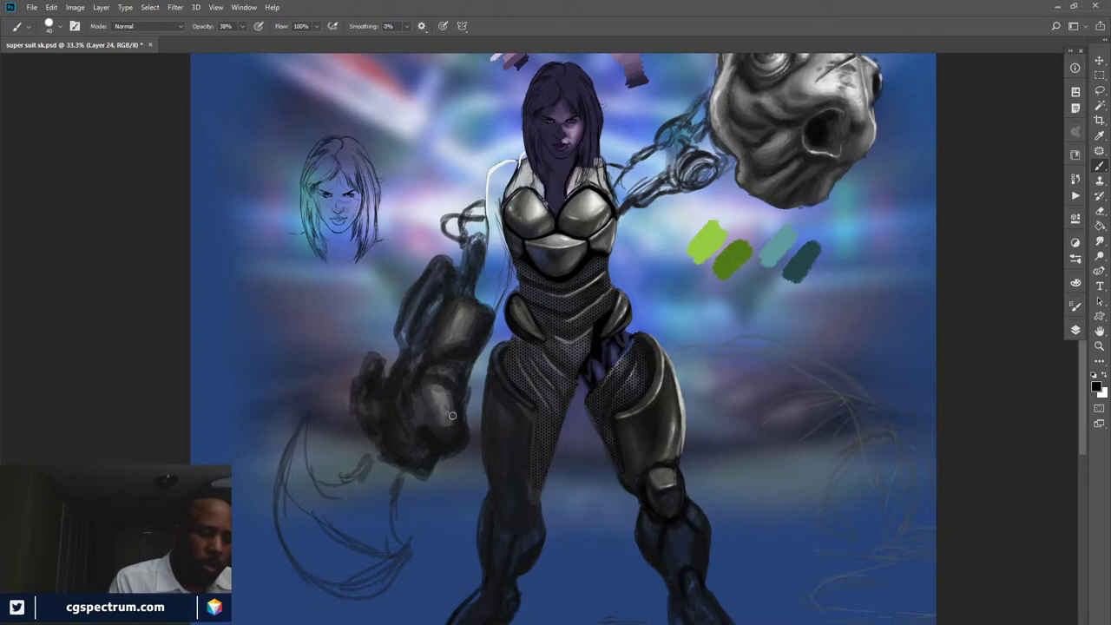
{"action": "left_click_drag", "start_coordinate": [448, 395], "coordinate": [436, 387]}
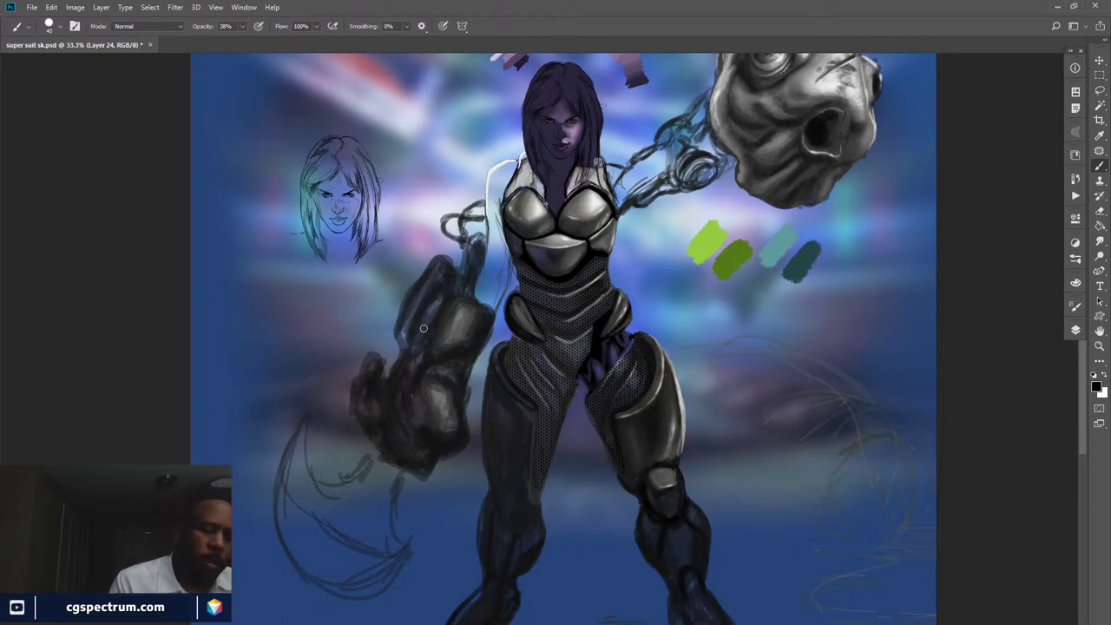
{"action": "mouse_move", "coordinate": [435, 296]}
{"action": "left_mouse_down"}
{"action": "mouse_move", "coordinate": [415, 325]}
{"action": "mouse_move", "coordinate": [435, 299]}
{"action": "mouse_move", "coordinate": [417, 332]}
{"action": "mouse_move", "coordinate": [435, 295]}
{"action": "mouse_move", "coordinate": [416, 342]}
{"action": "mouse_move", "coordinate": [436, 294]}
{"action": "left_mouse_up"}
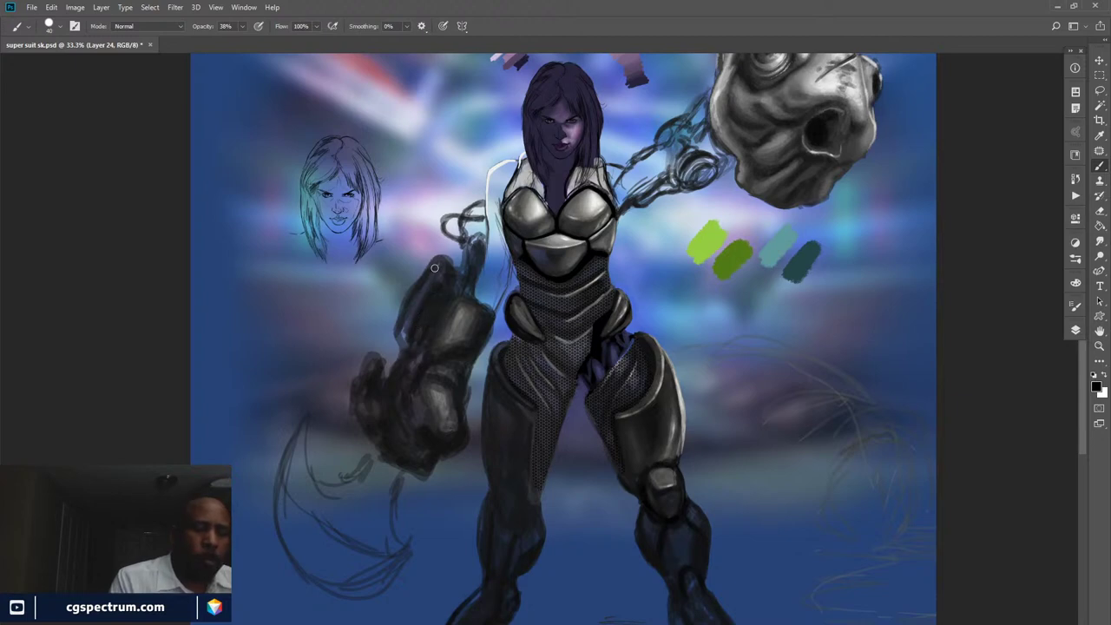
{"action": "mouse_move", "coordinate": [434, 264]}
{"action": "left_mouse_down"}
{"action": "mouse_move", "coordinate": [402, 322]}
{"action": "mouse_move", "coordinate": [420, 280]}
{"action": "mouse_move", "coordinate": [406, 316]}
{"action": "mouse_move", "coordinate": [445, 267]}
{"action": "left_mouse_up"}
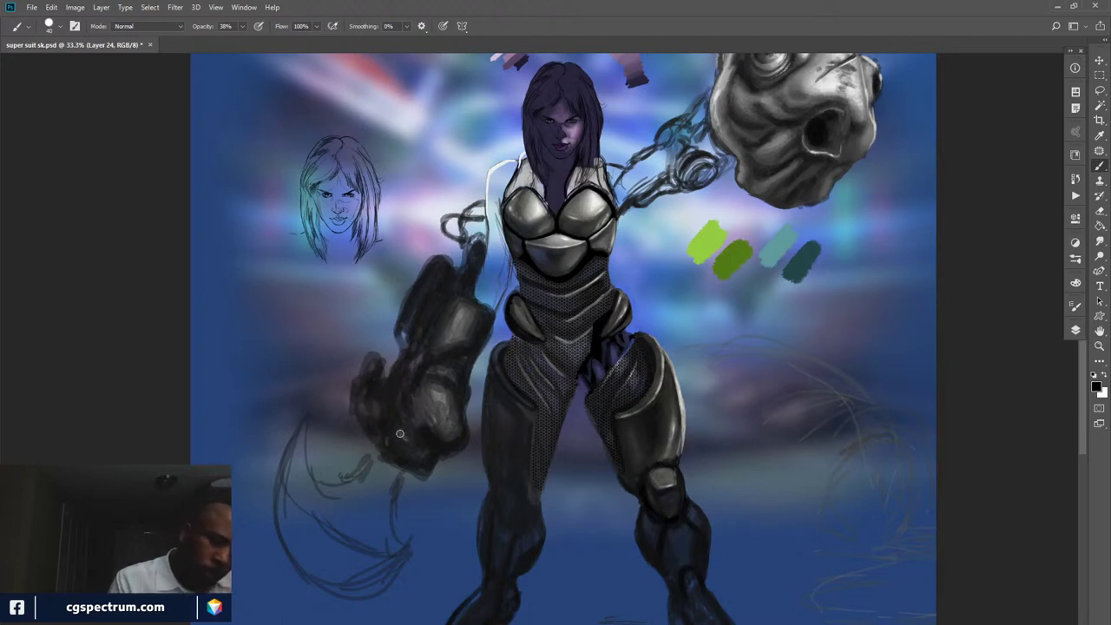
- Darken the fist's lower edges, the thumb's left edge and the raised arm's outer edge in black
{"action": "key", "text": "x"}
{"action": "key", "text": "x"}
{"action": "key", "text": "x"}
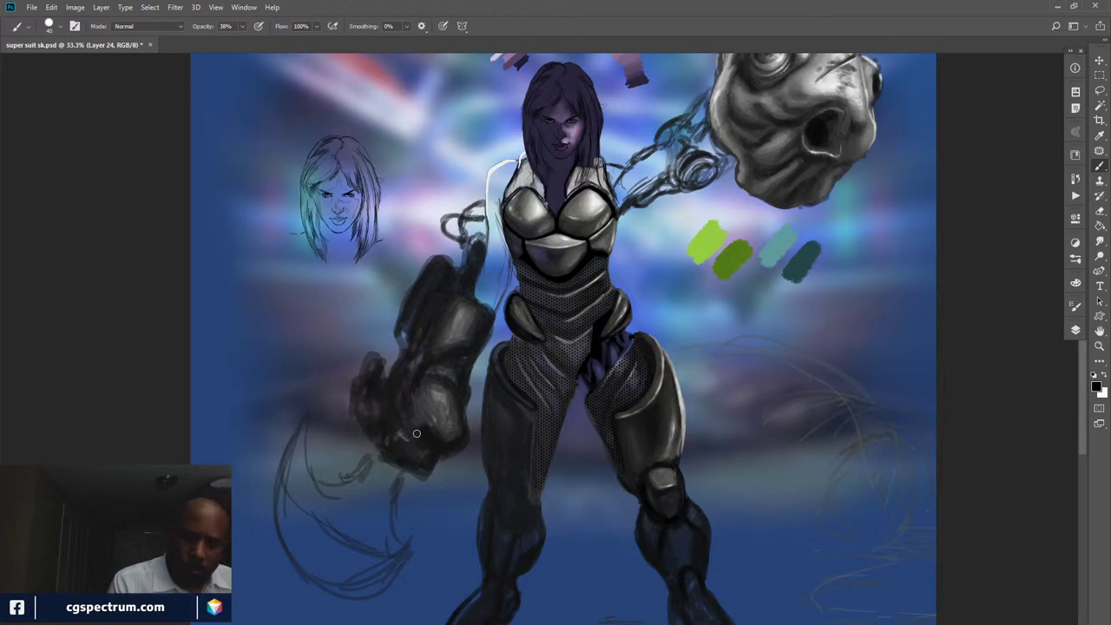
{"action": "key", "text": "x"}
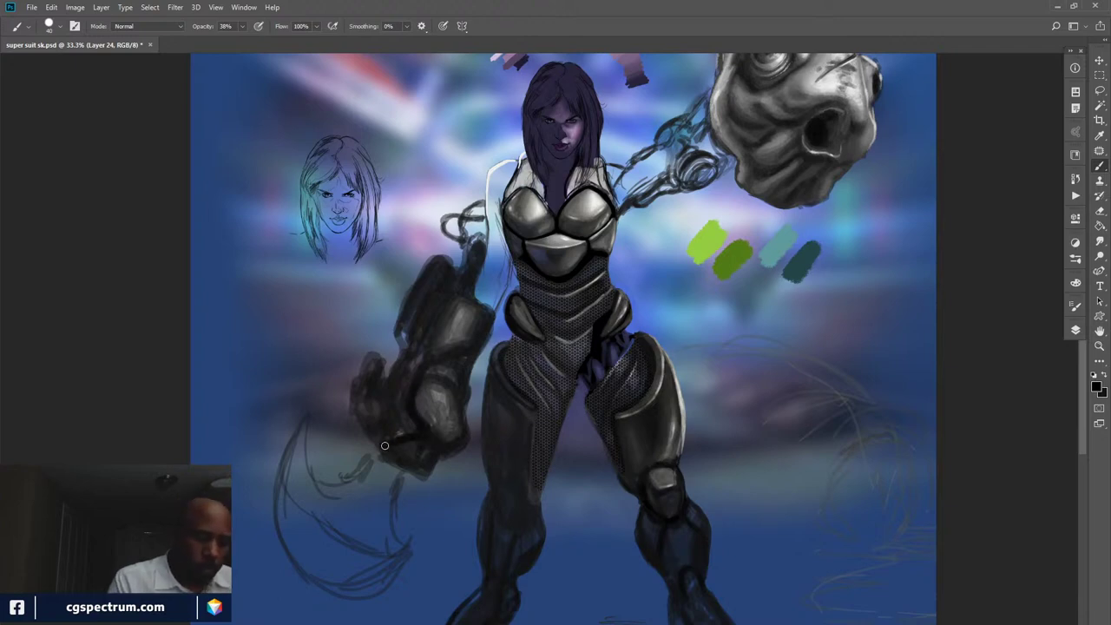
{"action": "mouse_move", "coordinate": [391, 440]}
{"action": "left_mouse_down"}
{"action": "mouse_move", "coordinate": [379, 448]}
{"action": "mouse_move", "coordinate": [401, 465]}
{"action": "left_mouse_up"}
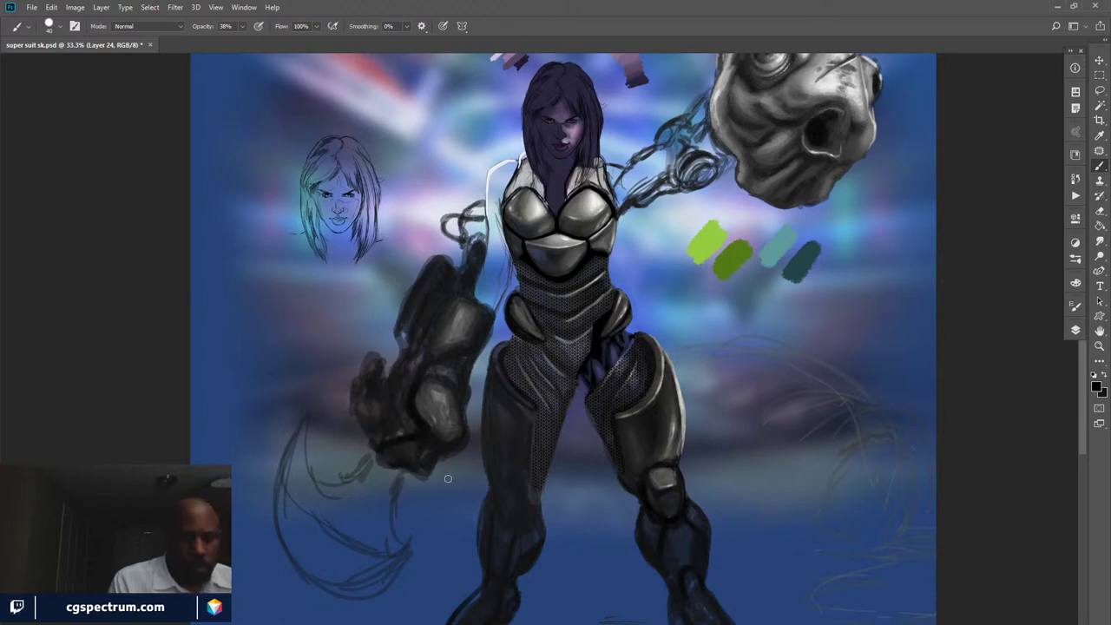
{"action": "left_click_drag", "start_coordinate": [425, 473], "coordinate": [428, 472]}
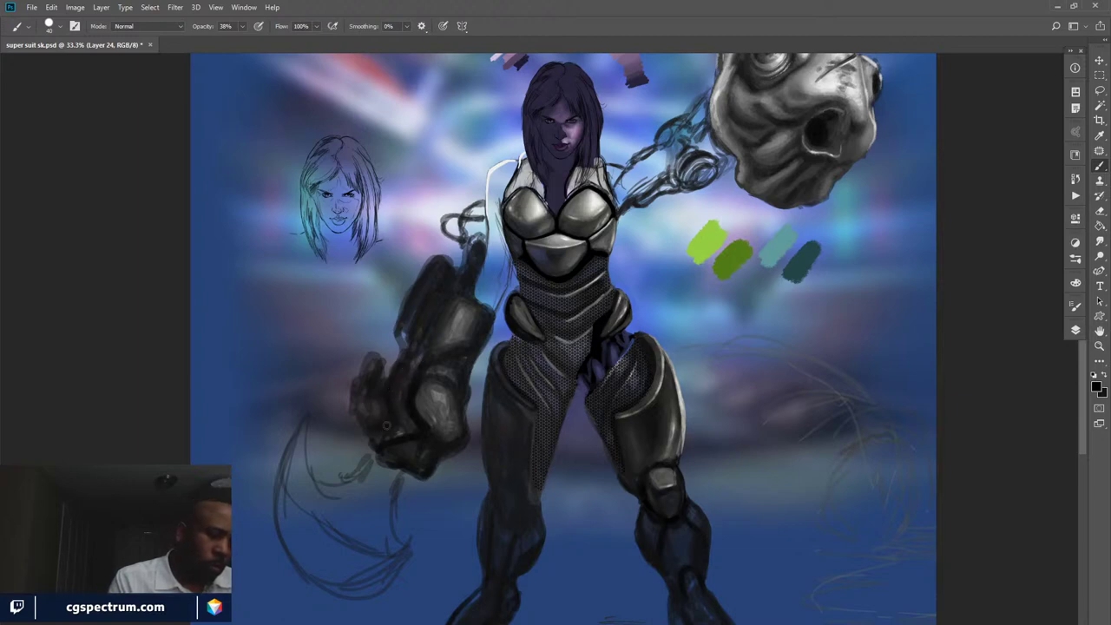
{"action": "mouse_move", "coordinate": [355, 415]}
{"action": "left_mouse_down"}
{"action": "mouse_move", "coordinate": [363, 368]}
{"action": "mouse_move", "coordinate": [374, 378]}
{"action": "mouse_move", "coordinate": [363, 375]}
{"action": "left_mouse_up"}
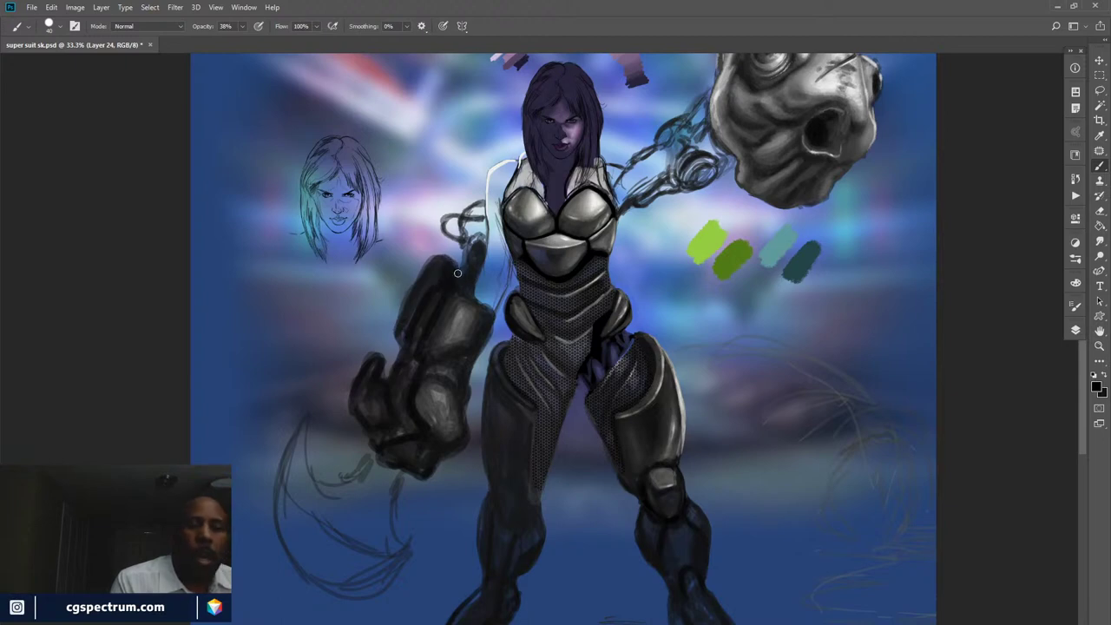
{"action": "mouse_move", "coordinate": [463, 273]}
{"action": "left_mouse_down"}
{"action": "mouse_move", "coordinate": [483, 243]}
{"action": "mouse_move", "coordinate": [477, 253]}
{"action": "left_mouse_up"}
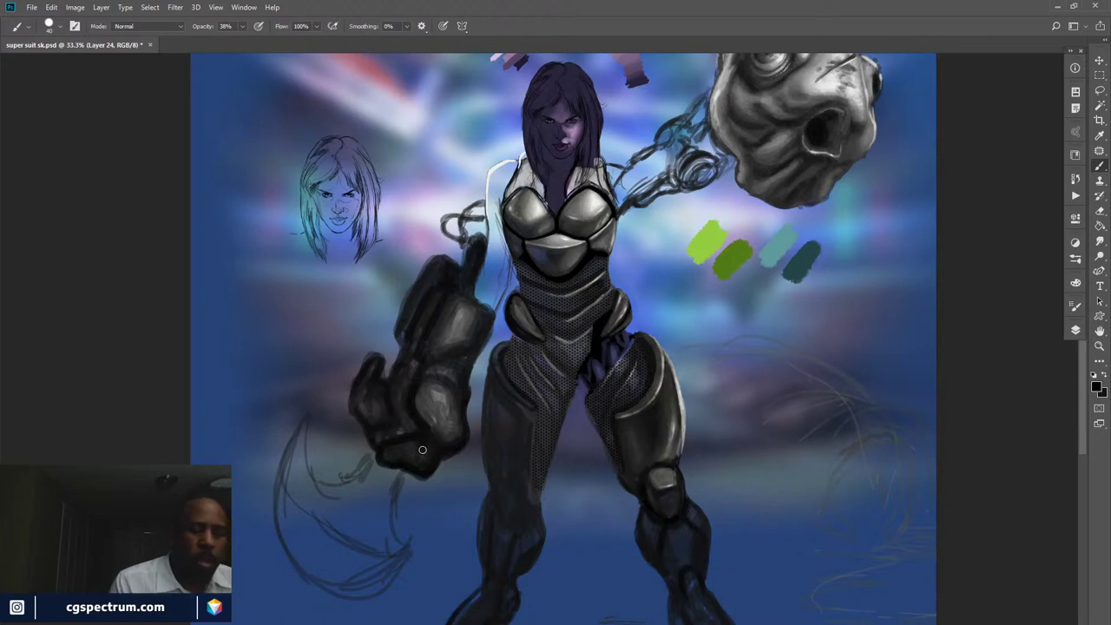
{"action": "left_click_drag", "start_coordinate": [423, 443], "coordinate": [418, 455]}
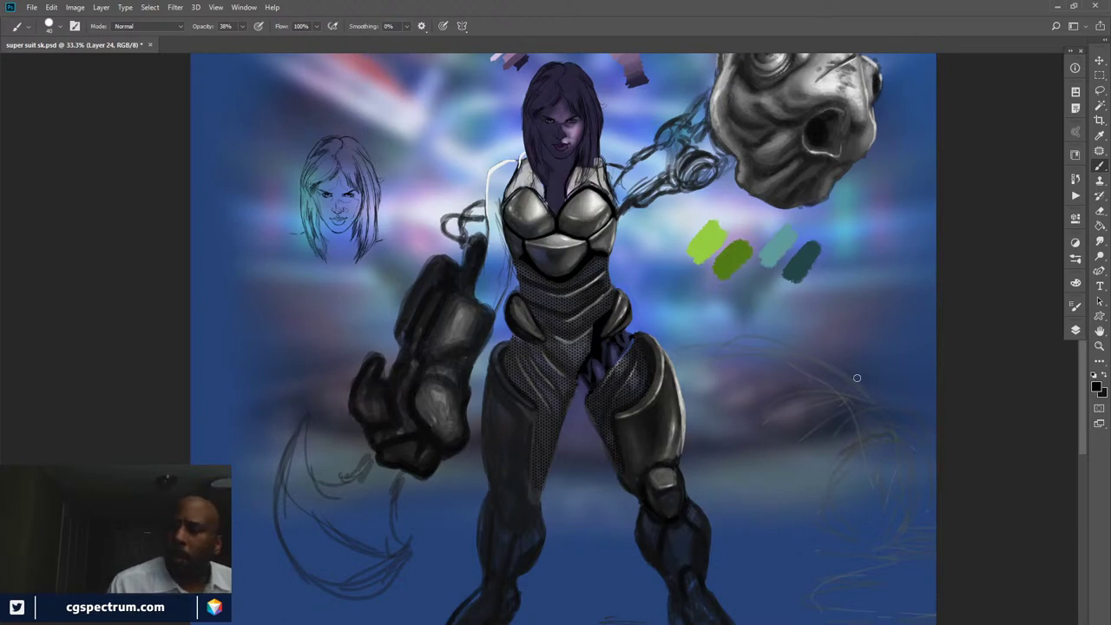
- Toggle Layer 24 and line copy to check the gauntlet painting, panning toward the fish head
{"action": "left_click", "coordinate": [1075, 331]}
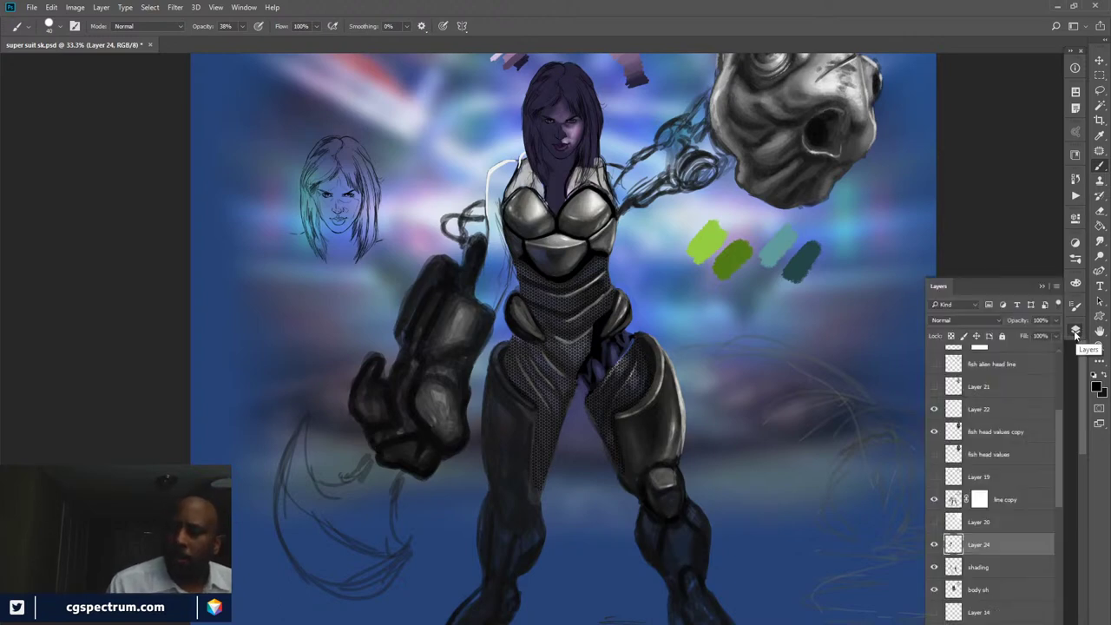
{"action": "left_click", "coordinate": [1075, 330]}
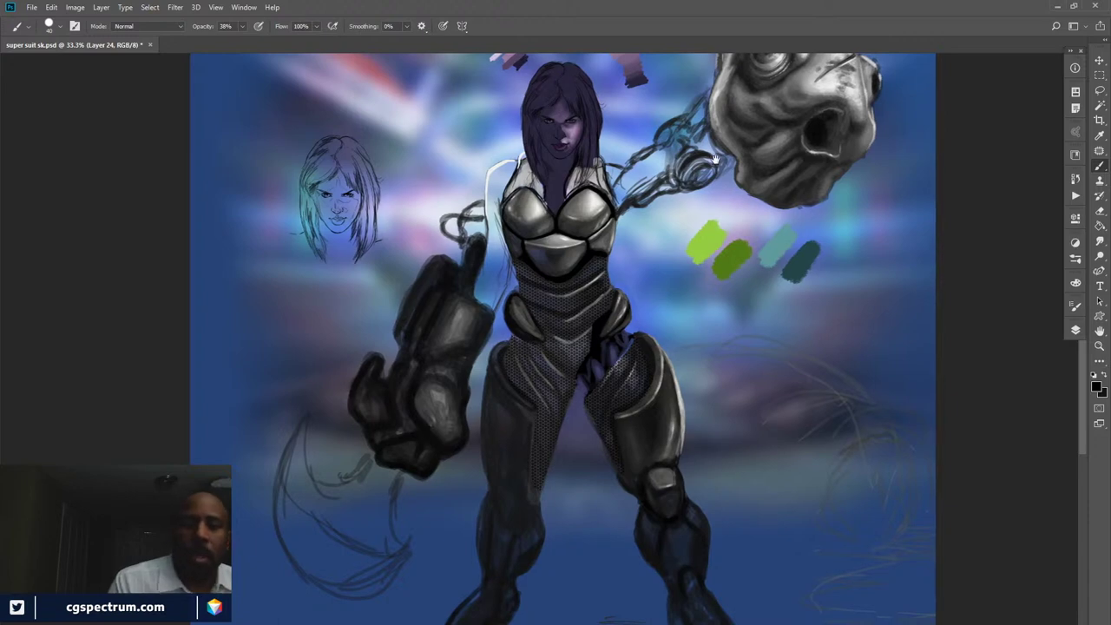
{"action": "left_click", "coordinate": [1075, 329]}
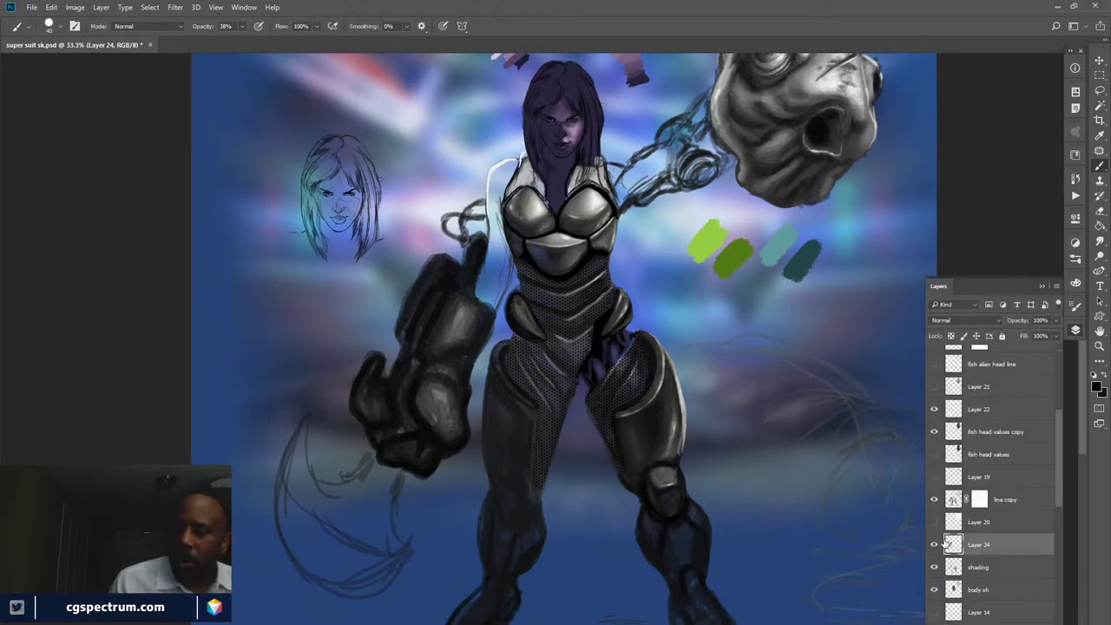
{"action": "left_click", "coordinate": [934, 545]}
{"action": "left_click", "coordinate": [934, 545]}
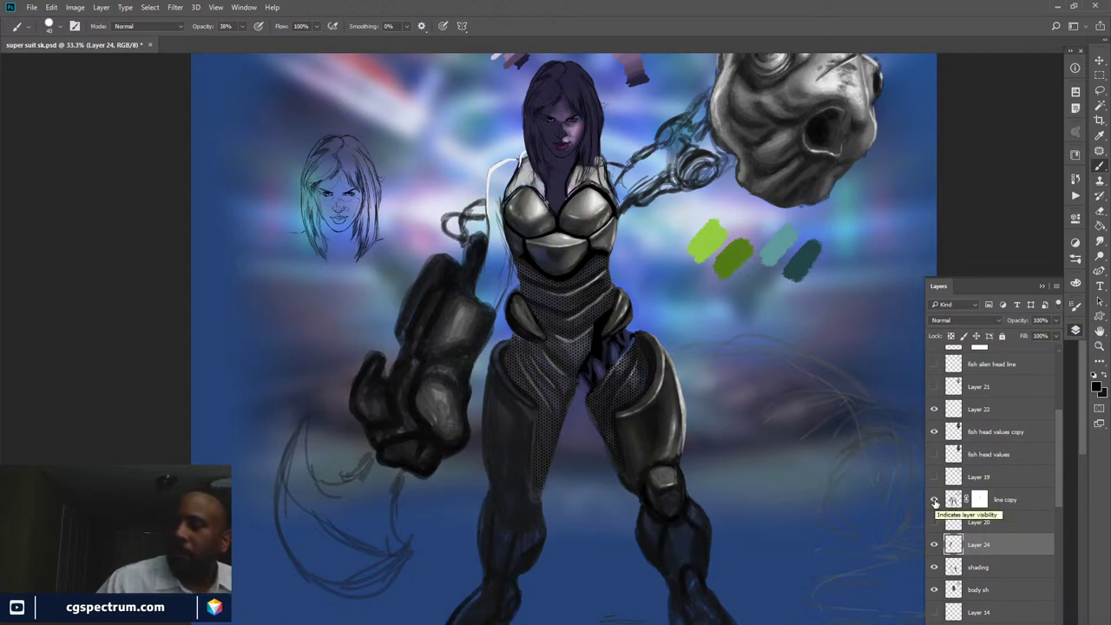
{"action": "left_click", "coordinate": [933, 500]}
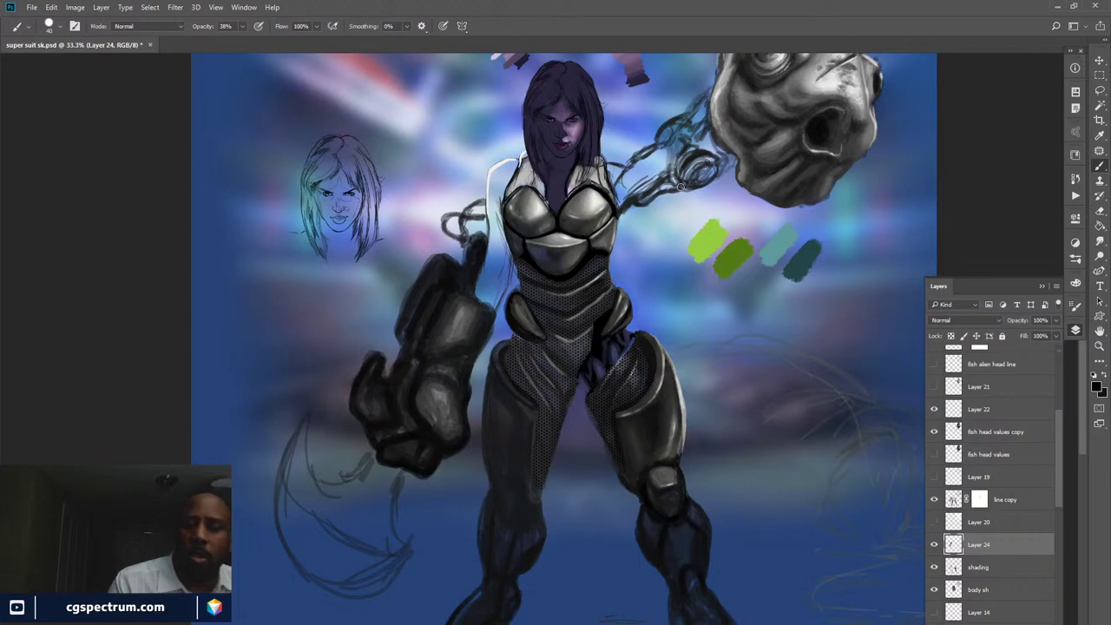
{"action": "left_click", "coordinate": [934, 544]}
{"action": "left_click", "coordinate": [934, 544]}
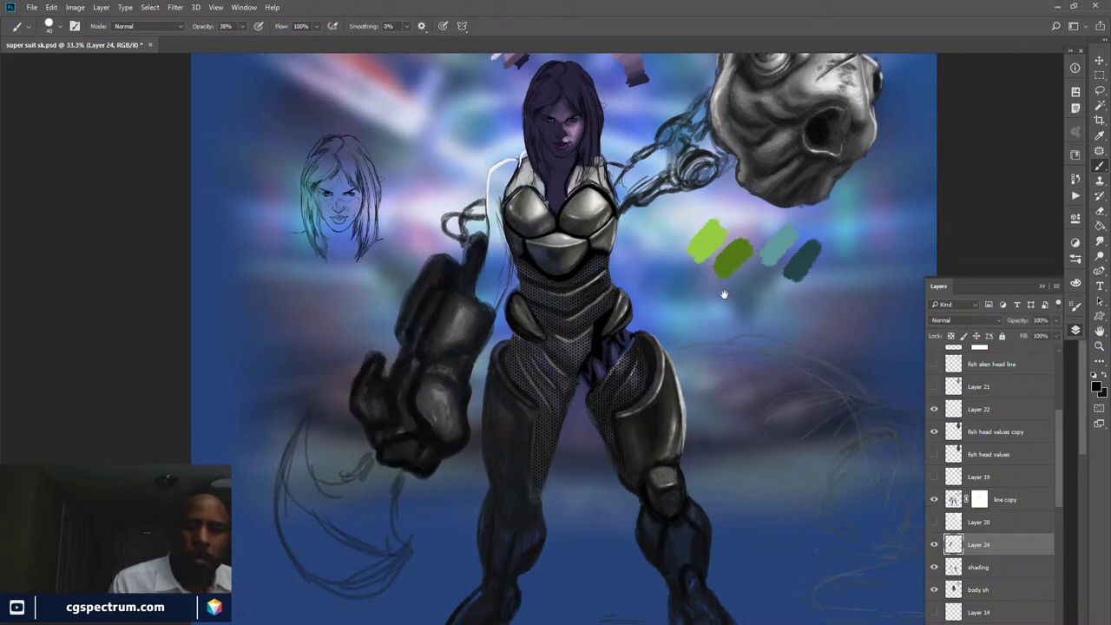
{"action": "left_click_drag", "start_coordinate": [724, 292], "coordinate": [665, 354]}
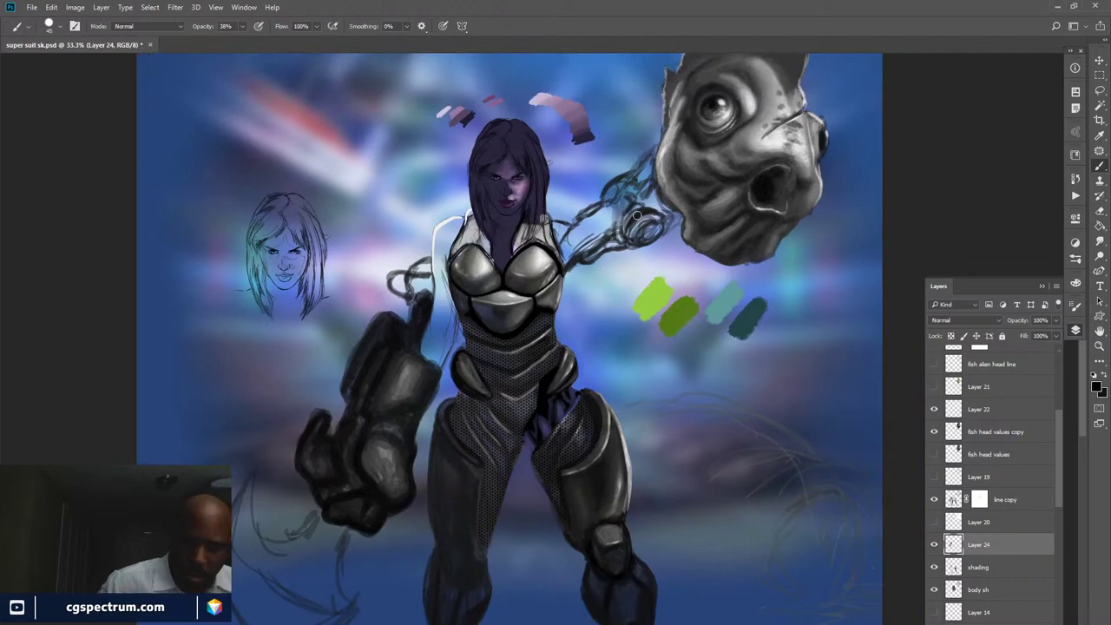
- Compare shading, body sh, line copy, Layer 12 and Layer 24 on and off, leaving all visible
{"action": "left_click", "coordinate": [934, 567]}
{"action": "left_click", "coordinate": [934, 567]}
{"action": "left_click", "coordinate": [934, 589]}
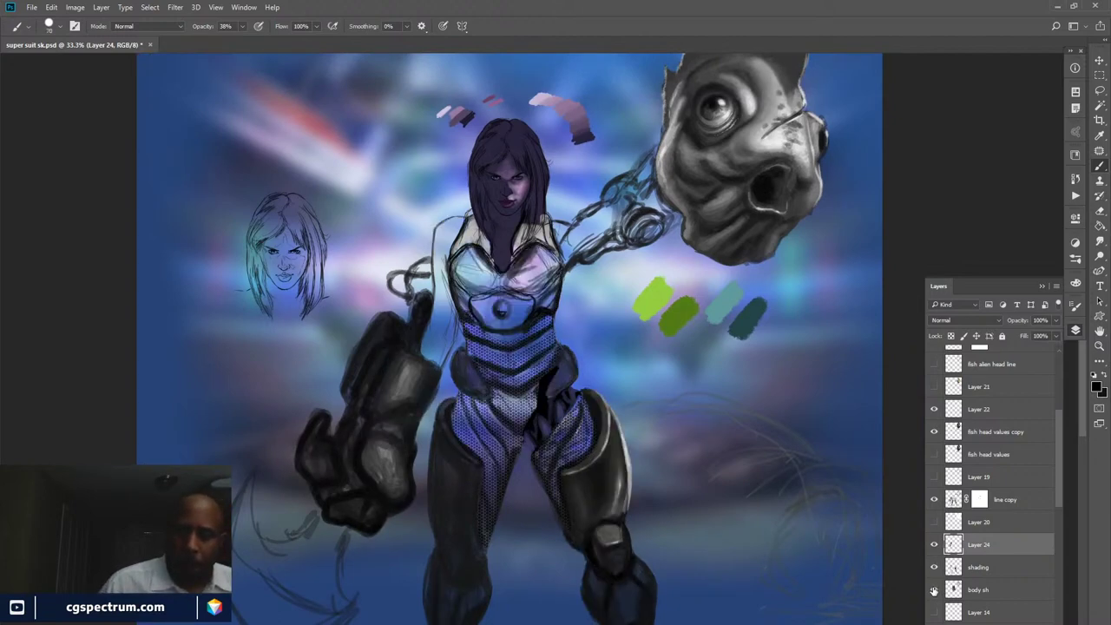
{"action": "left_click", "coordinate": [934, 589]}
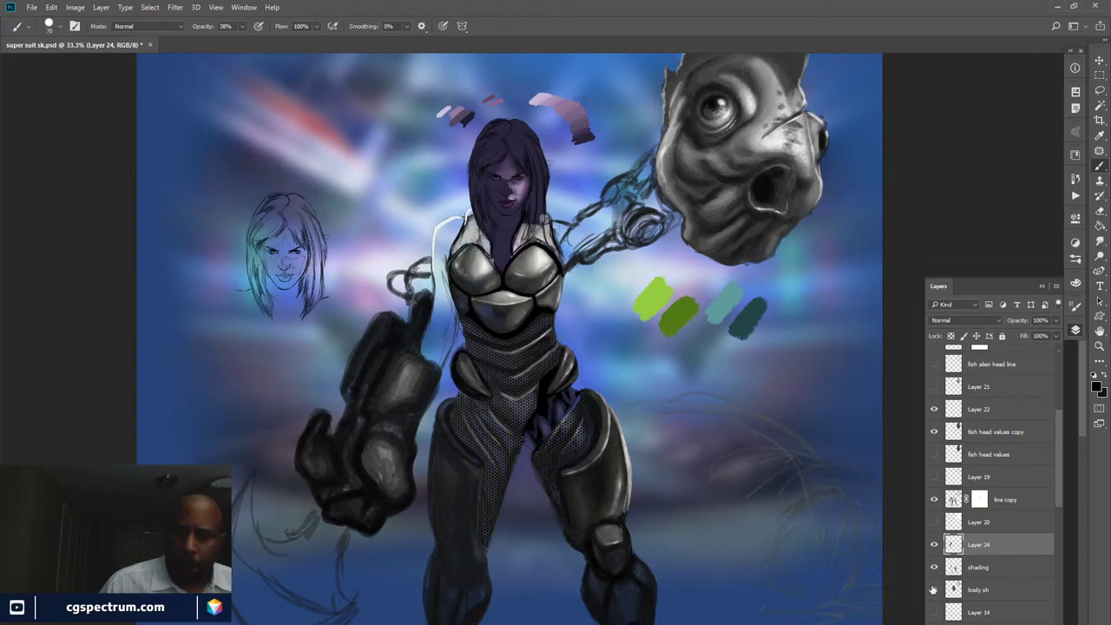
{"action": "left_click", "coordinate": [933, 499]}
{"action": "left_click", "coordinate": [933, 499]}
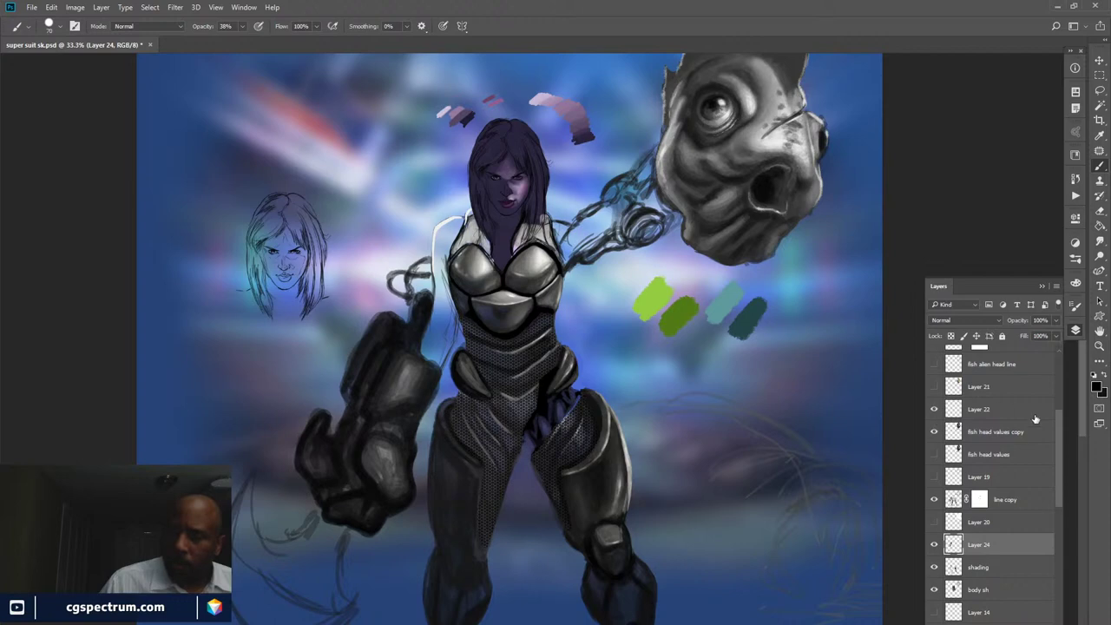
{"action": "left_click_drag", "start_coordinate": [1058, 414], "coordinate": [1056, 385]}
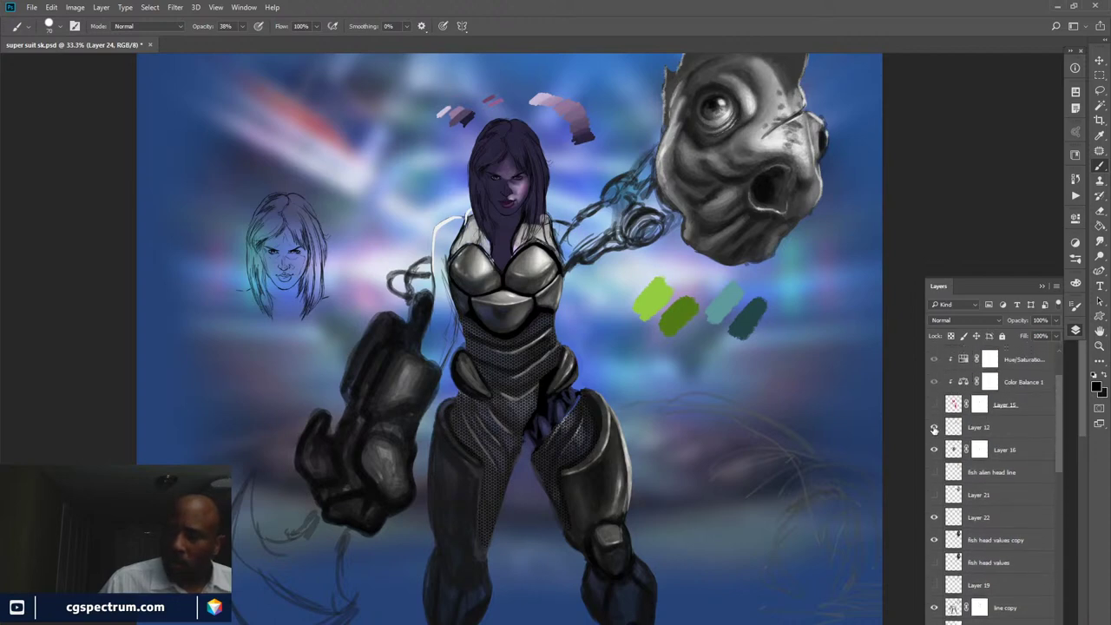
{"action": "left_click", "coordinate": [934, 427]}
{"action": "left_click", "coordinate": [934, 427]}
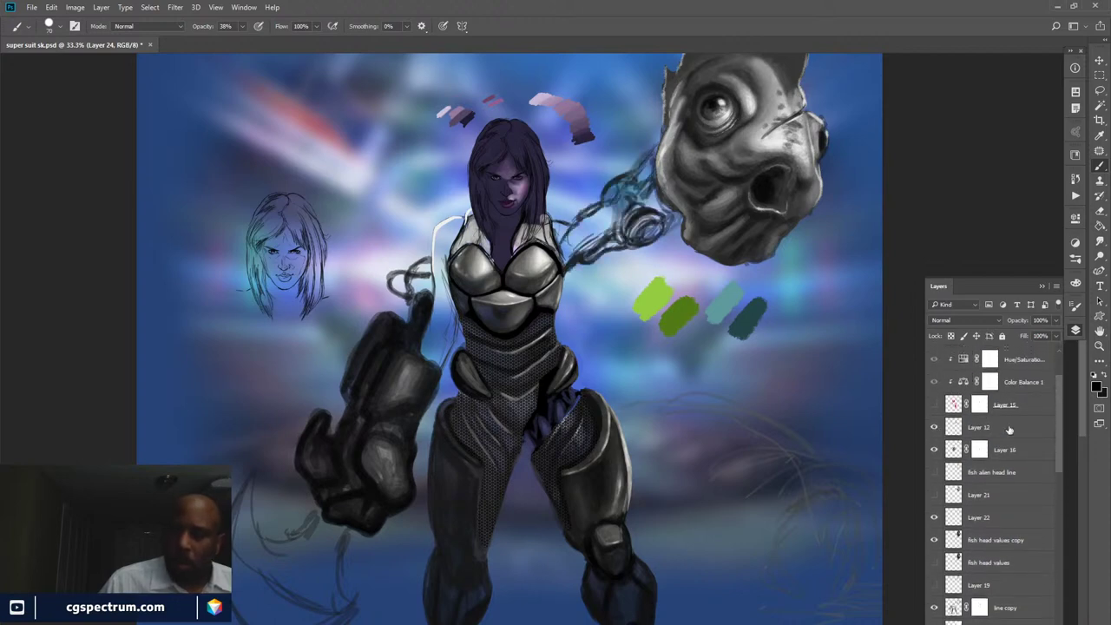
{"action": "left_click_drag", "start_coordinate": [1060, 439], "coordinate": [1055, 499]}
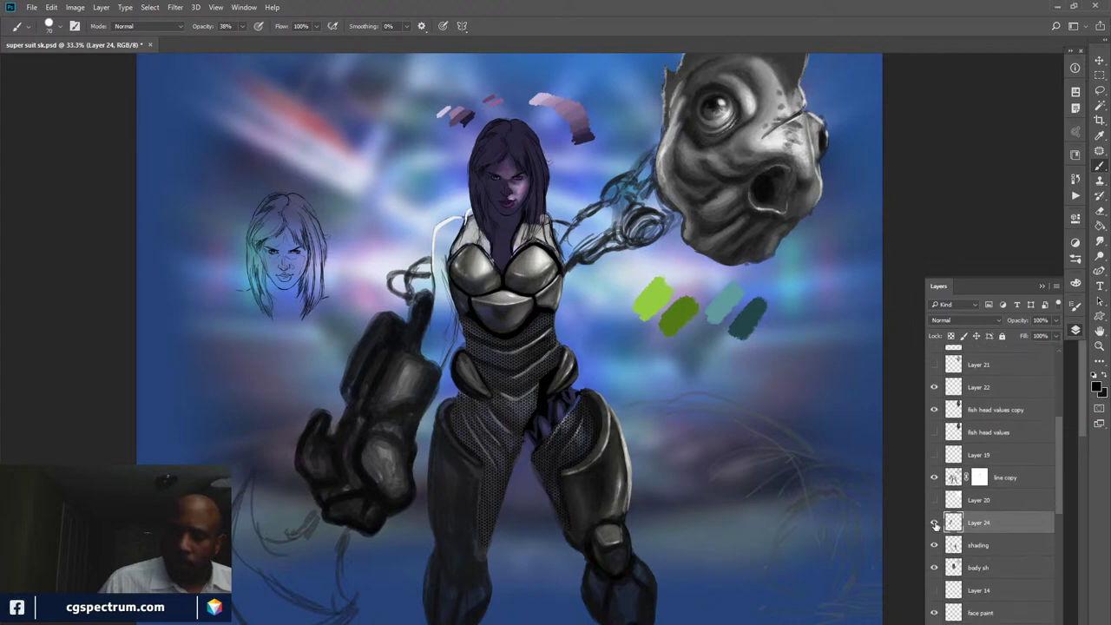
{"action": "left_click", "coordinate": [933, 522]}
{"action": "left_click", "coordinate": [934, 523]}
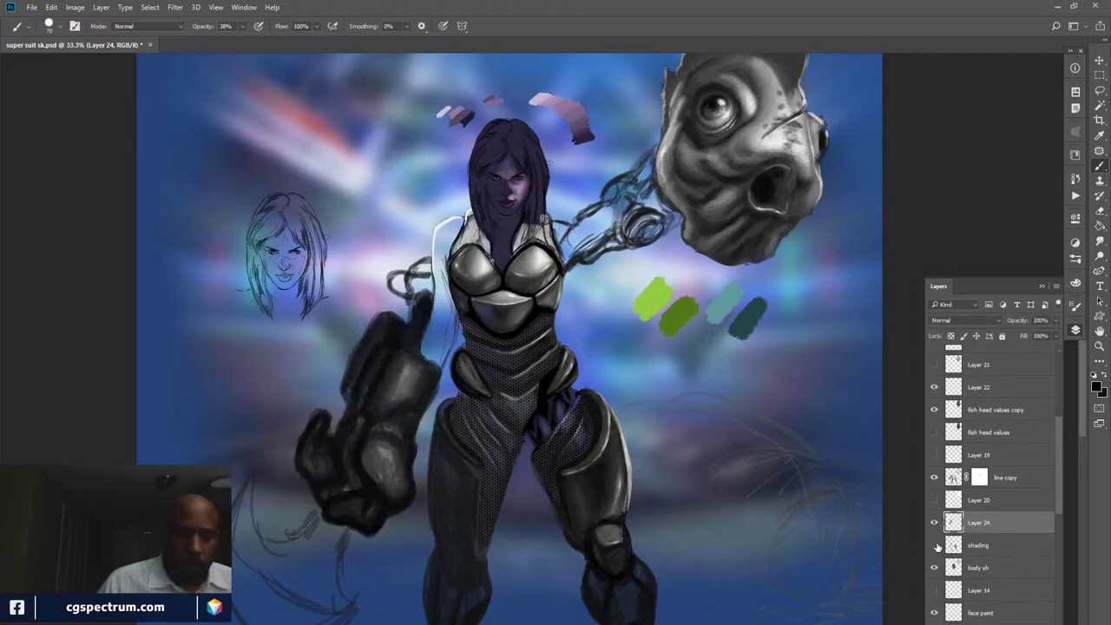
{"action": "left_click", "coordinate": [934, 523]}
{"action": "left_click", "coordinate": [935, 523]}
{"action": "left_click", "coordinate": [935, 523]}
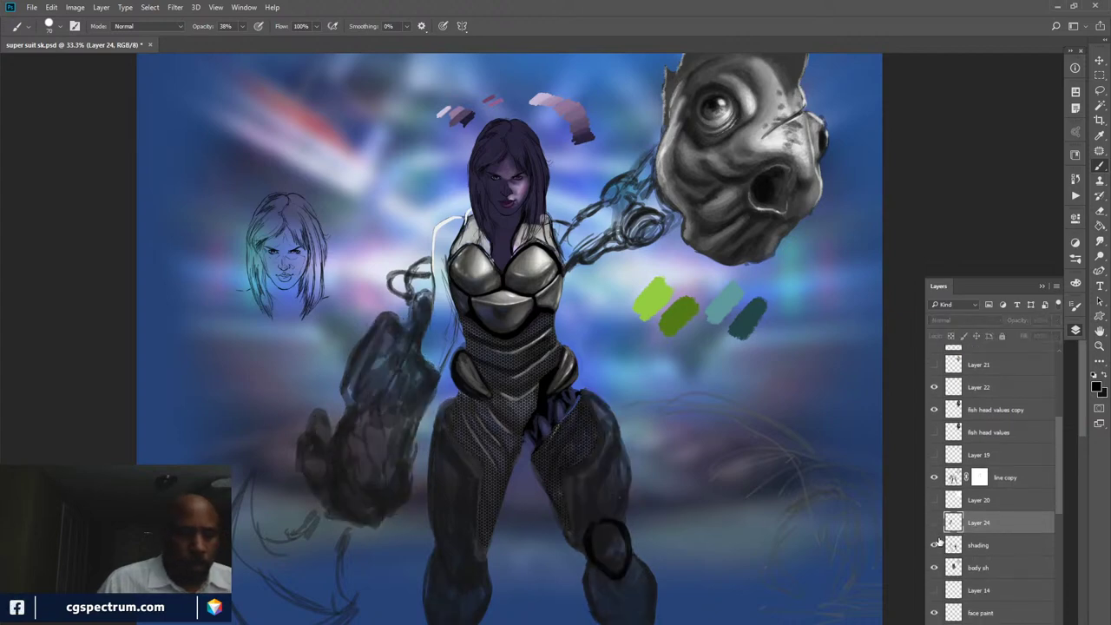
{"action": "left_click", "coordinate": [934, 523]}
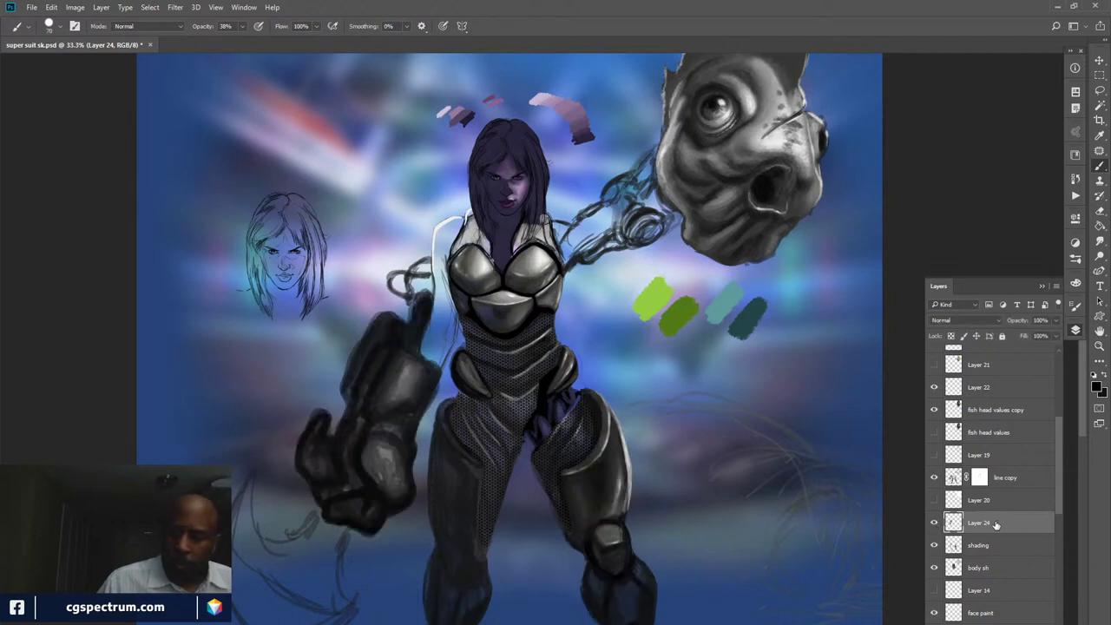
- Darken the fish head's left edge, then a cable section and beside the torso with a 30 px brush
{"action": "mouse_move", "coordinate": [640, 163]}
{"action": "left_mouse_down"}
{"action": "mouse_move", "coordinate": [646, 184]}
{"action": "mouse_move", "coordinate": [651, 158]}
{"action": "mouse_move", "coordinate": [647, 186]}
{"action": "mouse_move", "coordinate": [661, 203]}
{"action": "mouse_move", "coordinate": [649, 197]}
{"action": "mouse_move", "coordinate": [671, 221]}
{"action": "mouse_move", "coordinate": [632, 182]}
{"action": "mouse_move", "coordinate": [612, 198]}
{"action": "mouse_move", "coordinate": [653, 161]}
{"action": "mouse_move", "coordinate": [647, 204]}
{"action": "mouse_move", "coordinate": [626, 227]}
{"action": "mouse_move", "coordinate": [661, 212]}
{"action": "mouse_move", "coordinate": [660, 227]}
{"action": "mouse_move", "coordinate": [600, 252]}
{"action": "mouse_move", "coordinate": [626, 240]}
{"action": "left_mouse_up"}
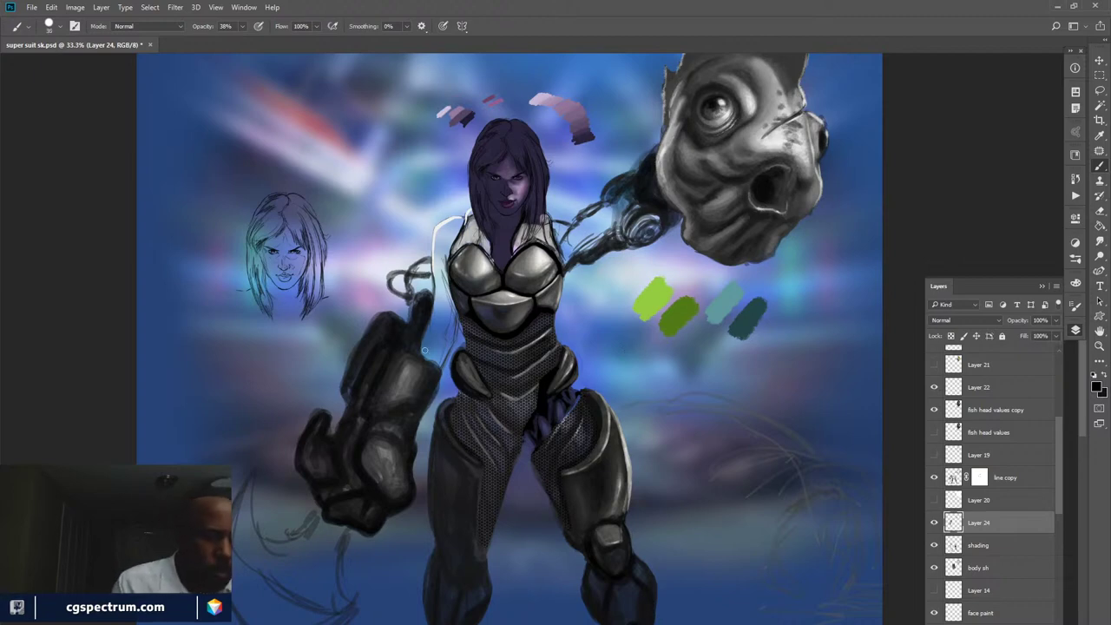
{"action": "key", "text": "bracketleft"}
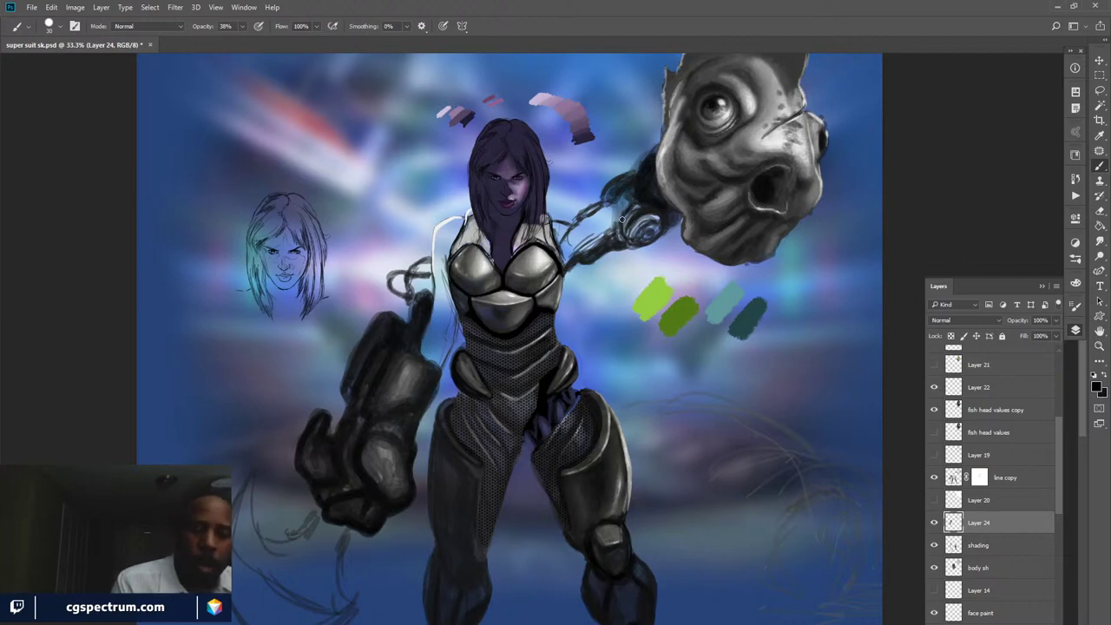
{"action": "left_click_drag", "start_coordinate": [629, 195], "coordinate": [616, 202]}
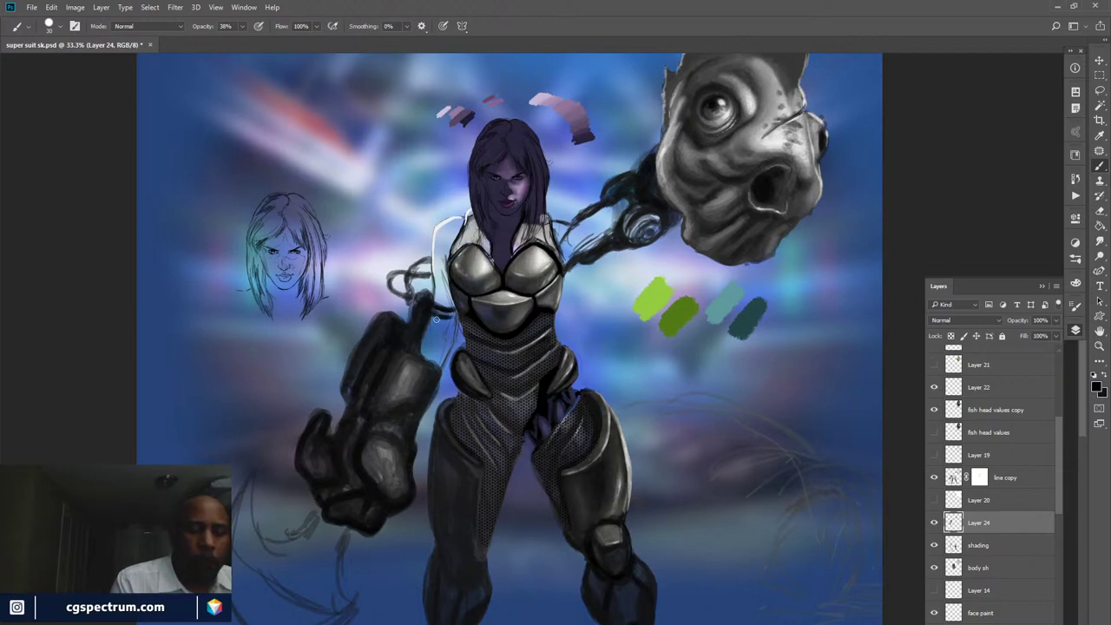
{"action": "left_click_drag", "start_coordinate": [456, 317], "coordinate": [437, 323]}
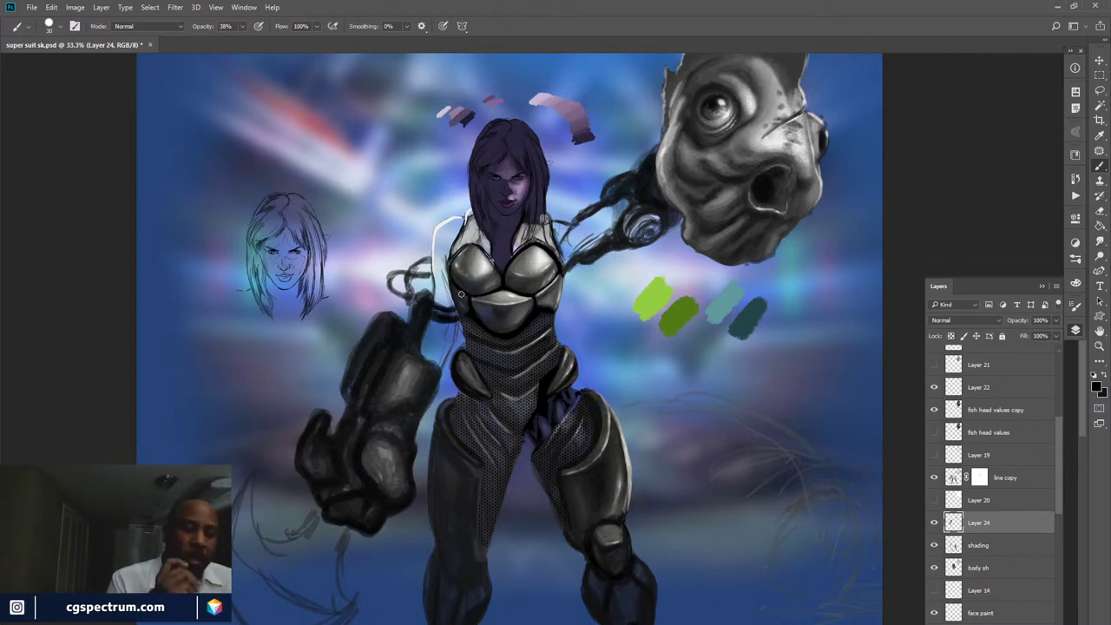
{"action": "left_click_drag", "start_coordinate": [651, 464], "coordinate": [702, 396]}
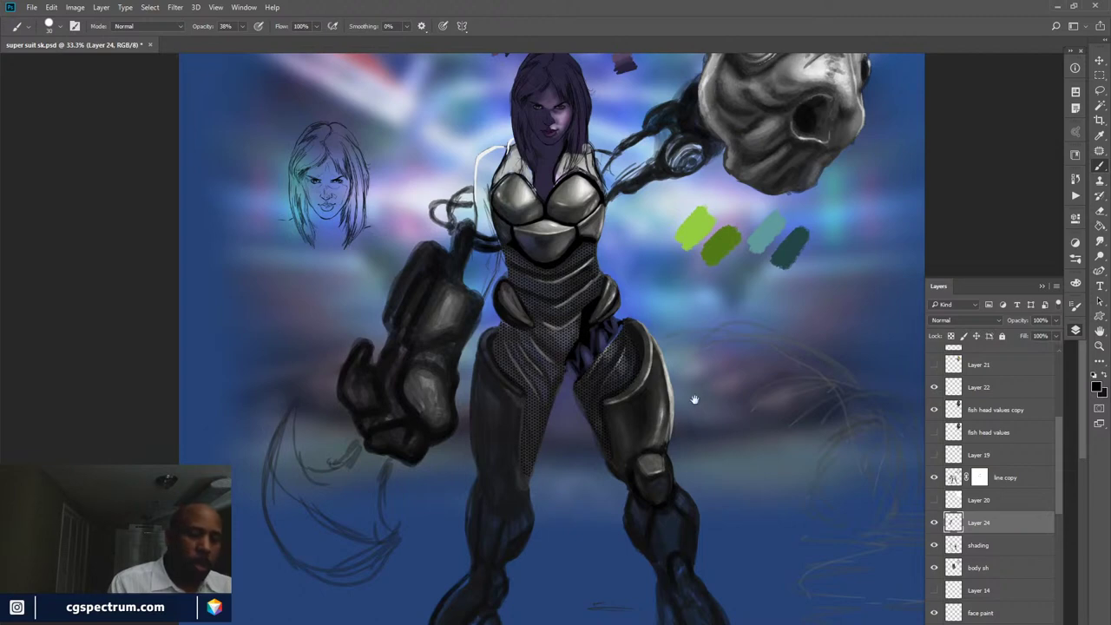
{"action": "mouse_move", "coordinate": [694, 399]}
{"action": "left_mouse_down"}
{"action": "mouse_move", "coordinate": [694, 384]}
{"action": "mouse_move", "coordinate": [699, 434]}
{"action": "mouse_move", "coordinate": [697, 418]}
{"action": "left_mouse_up"}
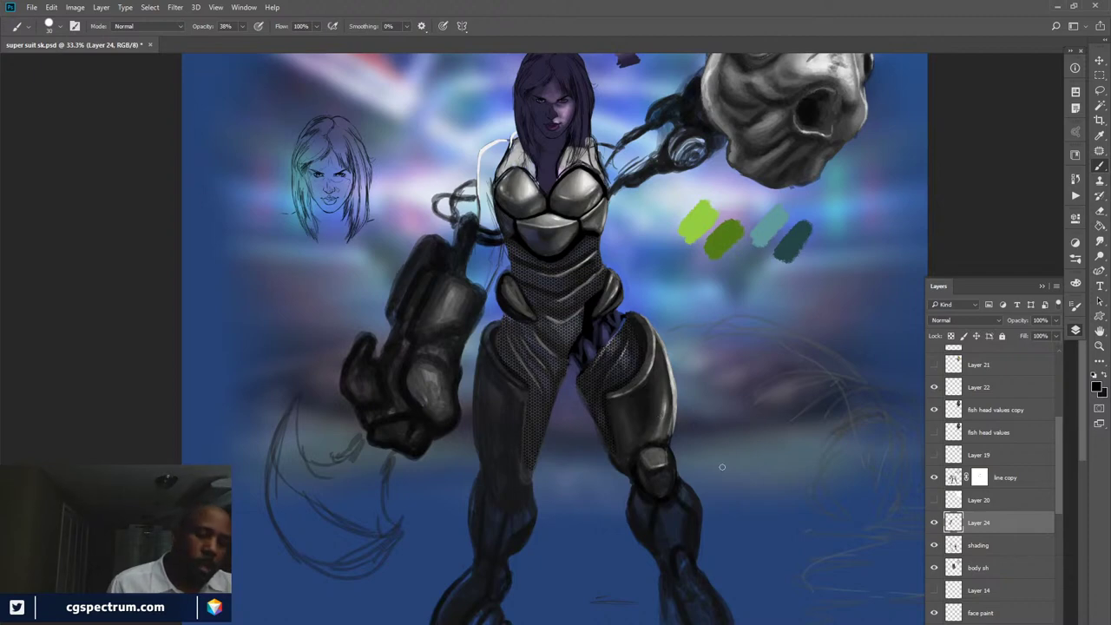
{"action": "left_click", "coordinate": [933, 523]}
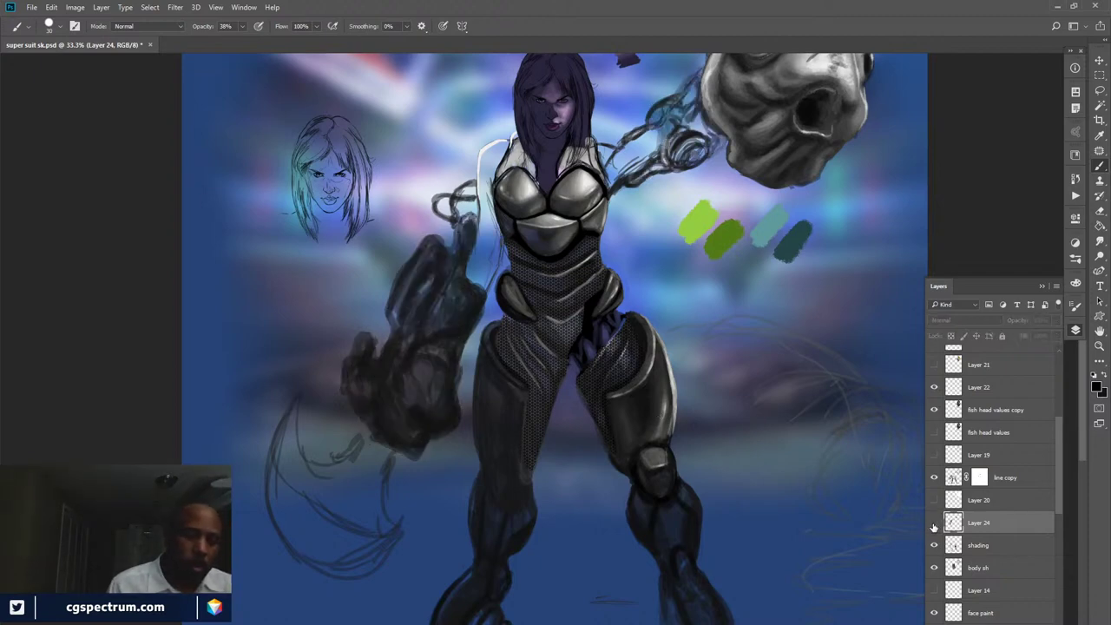
{"action": "left_click", "coordinate": [933, 524]}
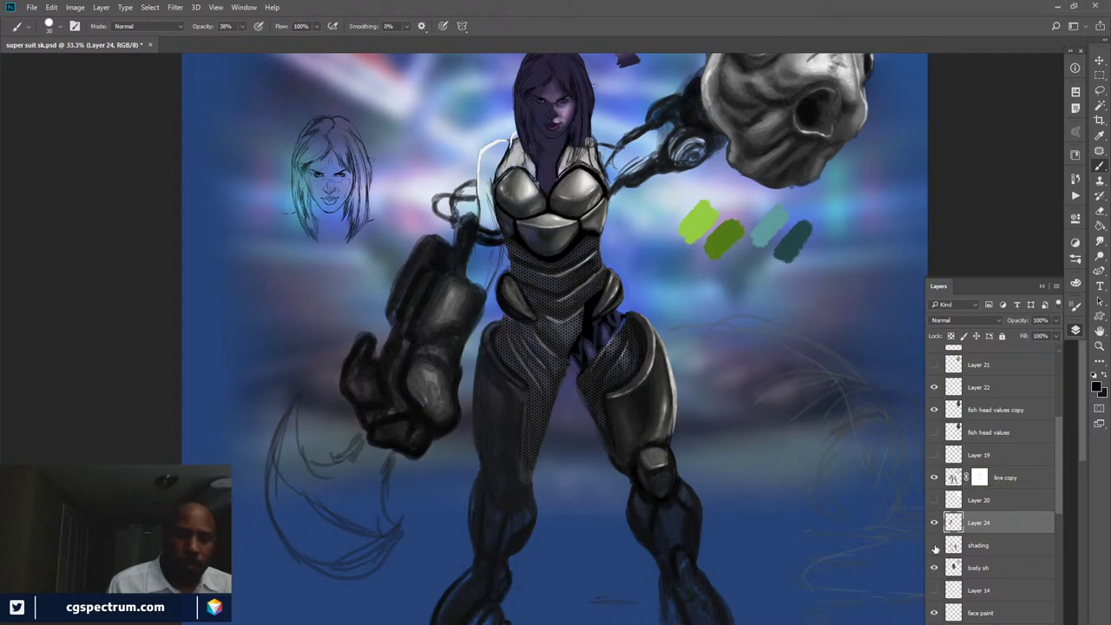
{"action": "left_click", "coordinate": [934, 547]}
{"action": "left_click", "coordinate": [935, 547]}
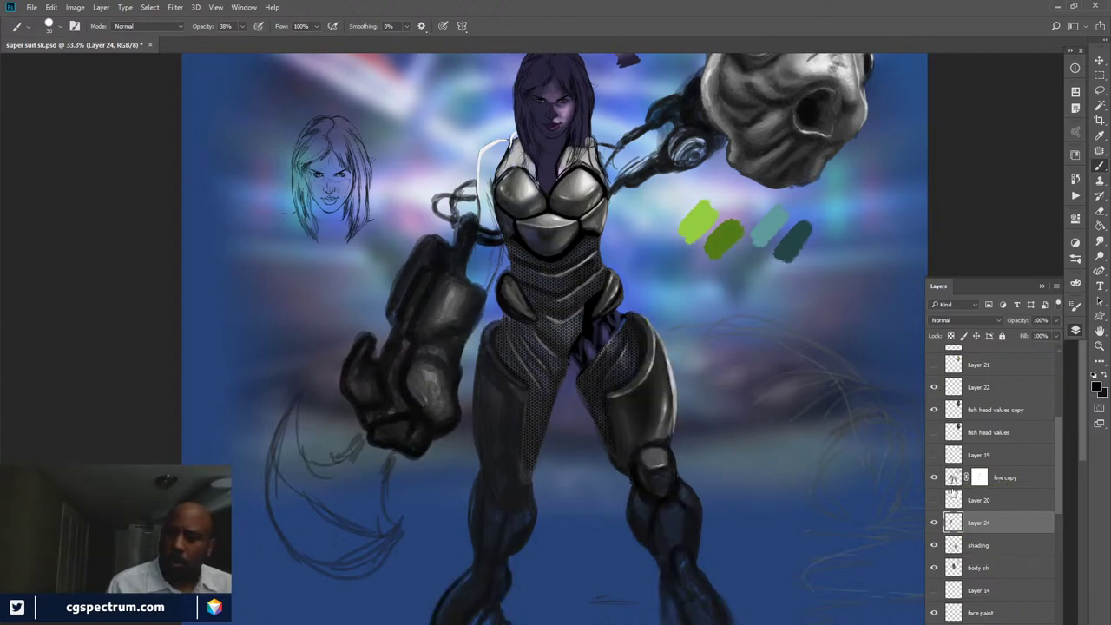
{"action": "left_click", "coordinate": [934, 522]}
{"action": "left_click", "coordinate": [934, 522]}
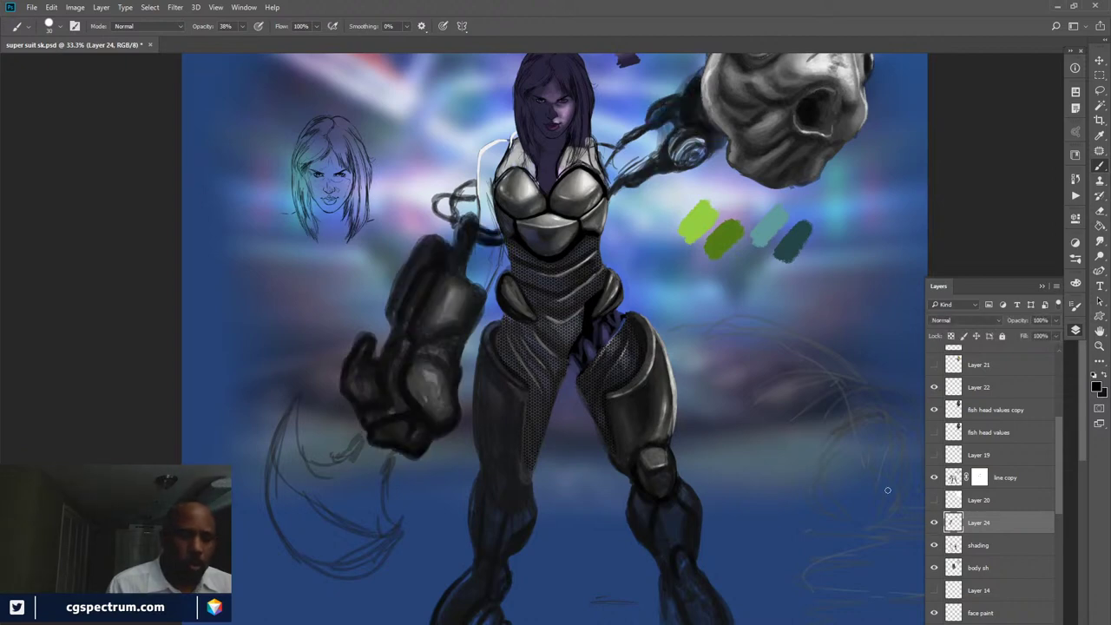
{"action": "left_click", "coordinate": [935, 567]}
{"action": "left_click", "coordinate": [935, 567]}
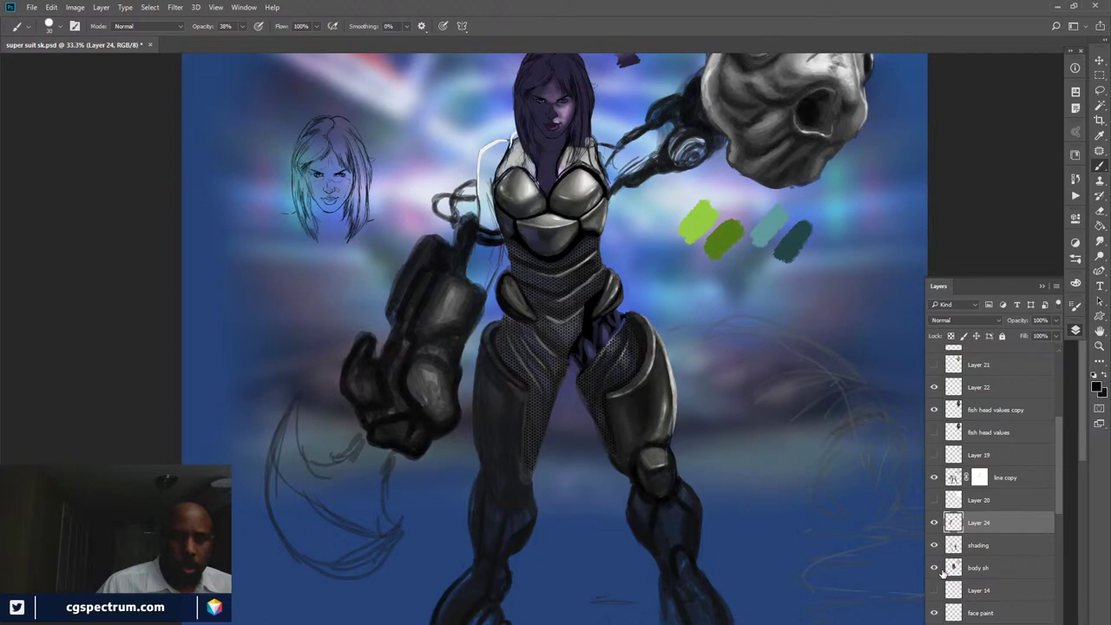
{"action": "left_click", "coordinate": [987, 571]}
{"action": "left_click", "coordinate": [934, 477]}
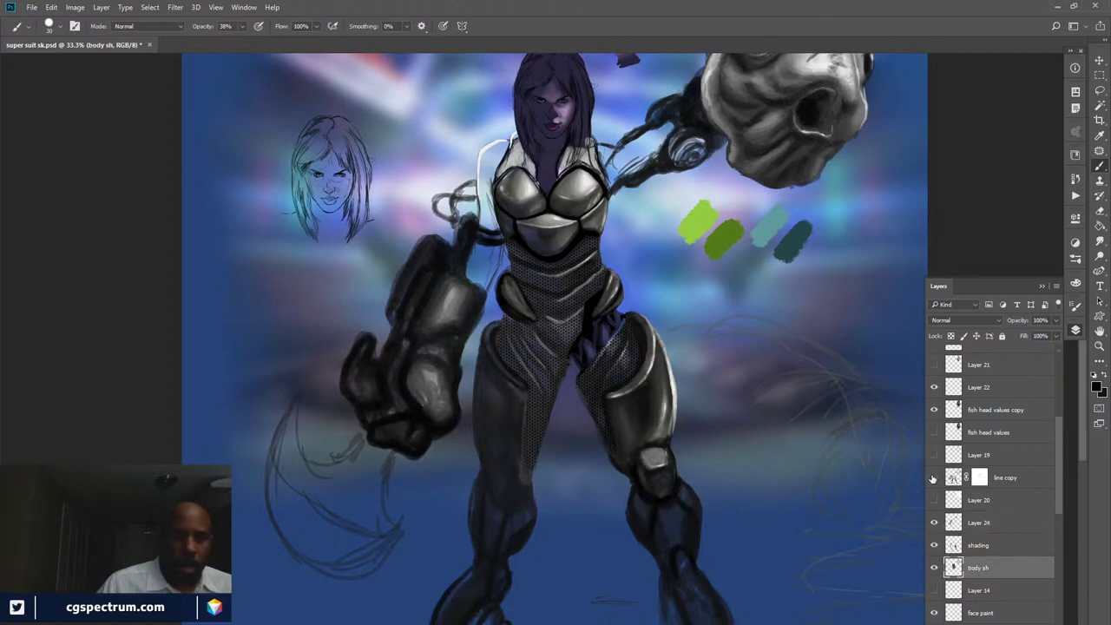
{"action": "left_click_drag", "start_coordinate": [1060, 498], "coordinate": [1053, 534]}
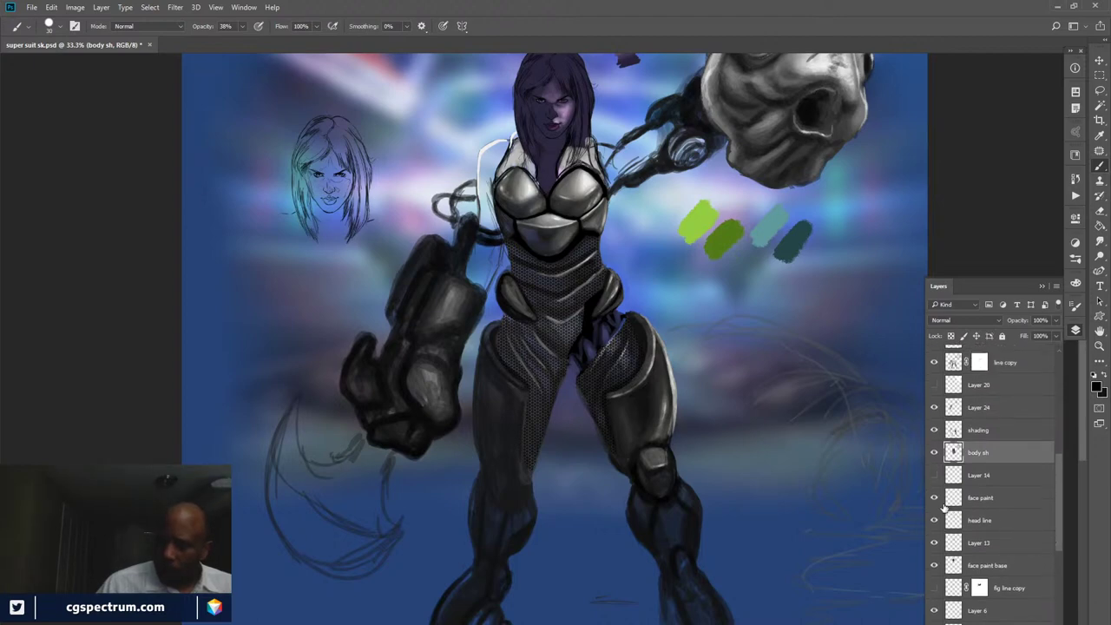
{"action": "left_click_drag", "start_coordinate": [1057, 499], "coordinate": [1056, 504]}
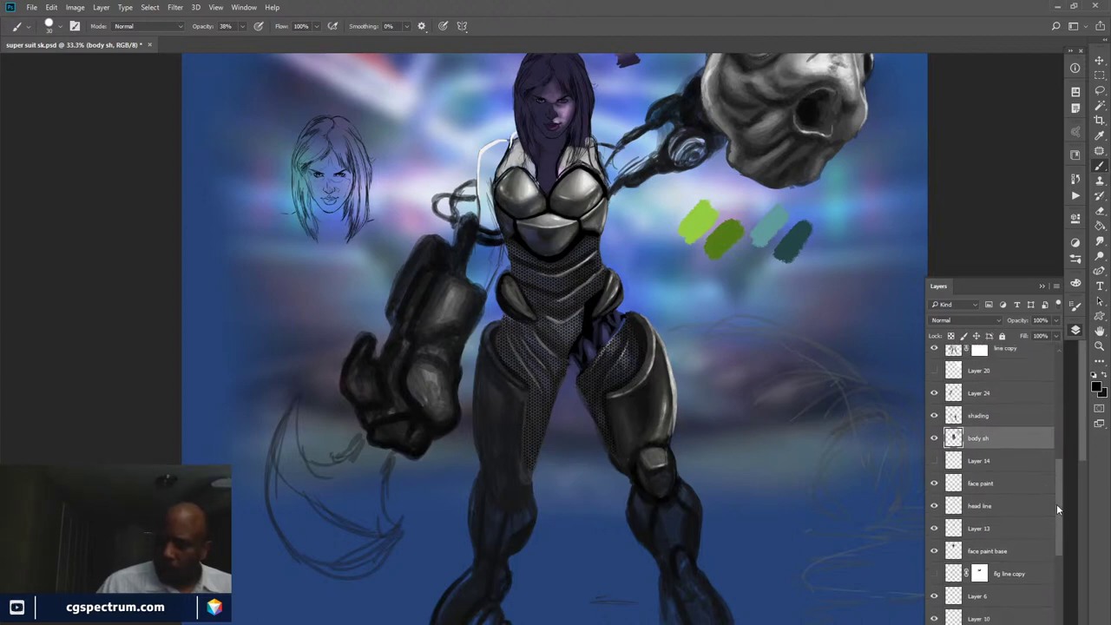
{"action": "left_click", "coordinate": [934, 529]}
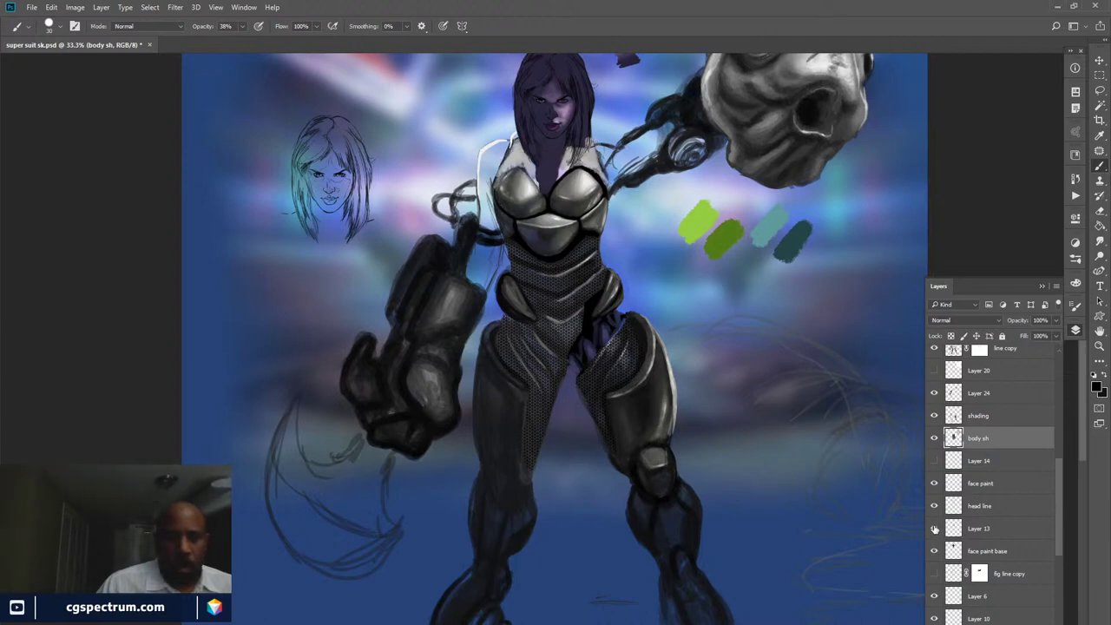
{"action": "left_click", "coordinate": [934, 529]}
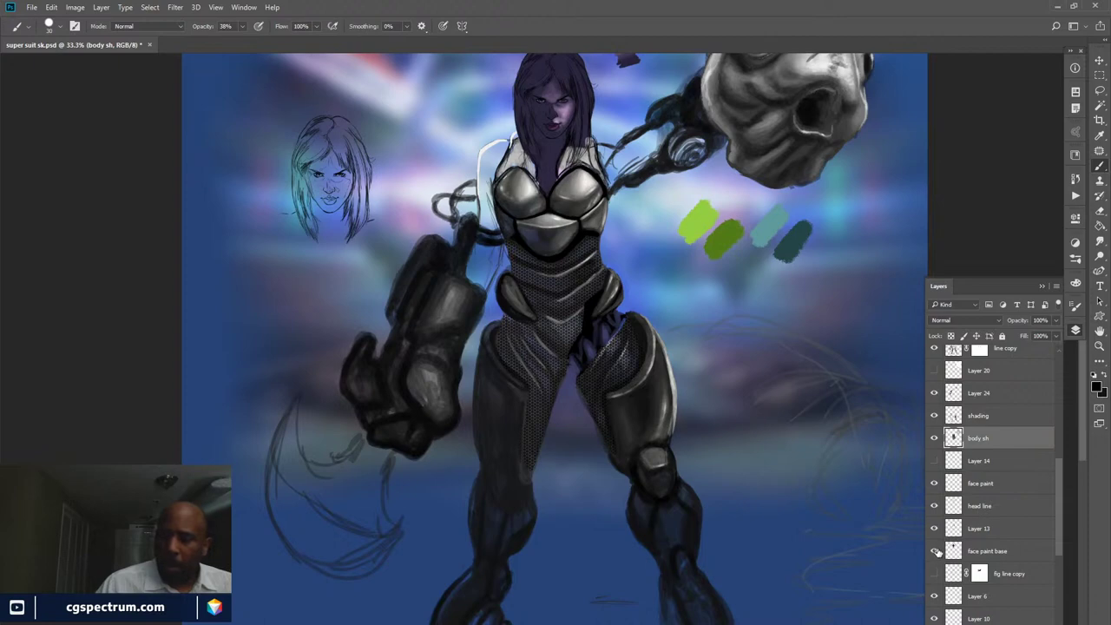
{"action": "left_click", "coordinate": [934, 551]}
{"action": "left_click", "coordinate": [934, 551]}
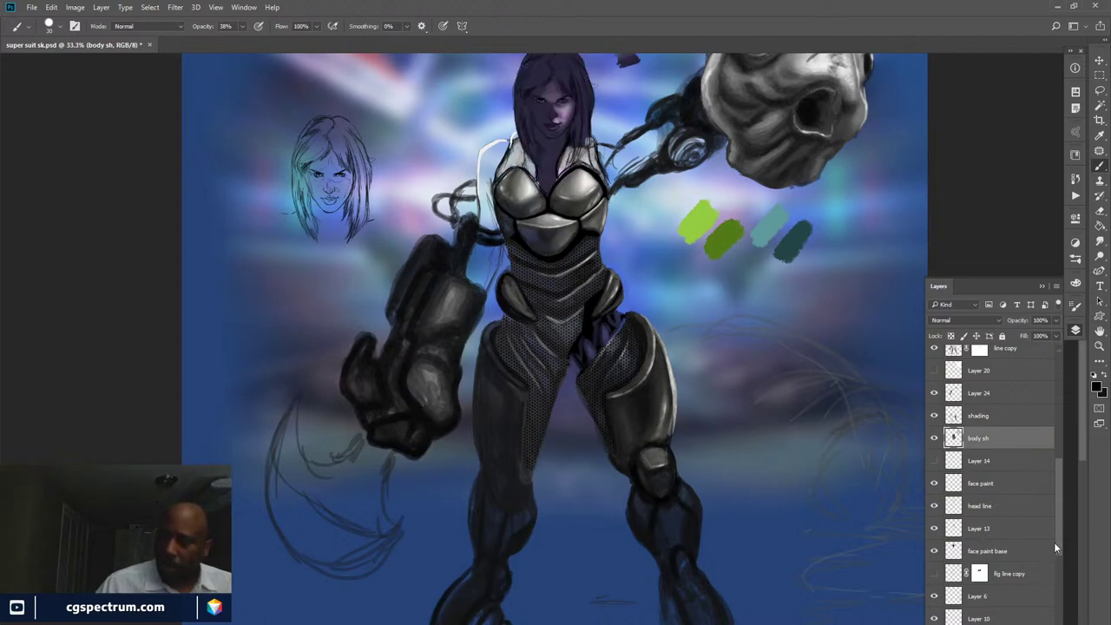
{"action": "scroll", "coordinate": [1048, 558], "scroll_direction": "down", "scroll_amount": 2}
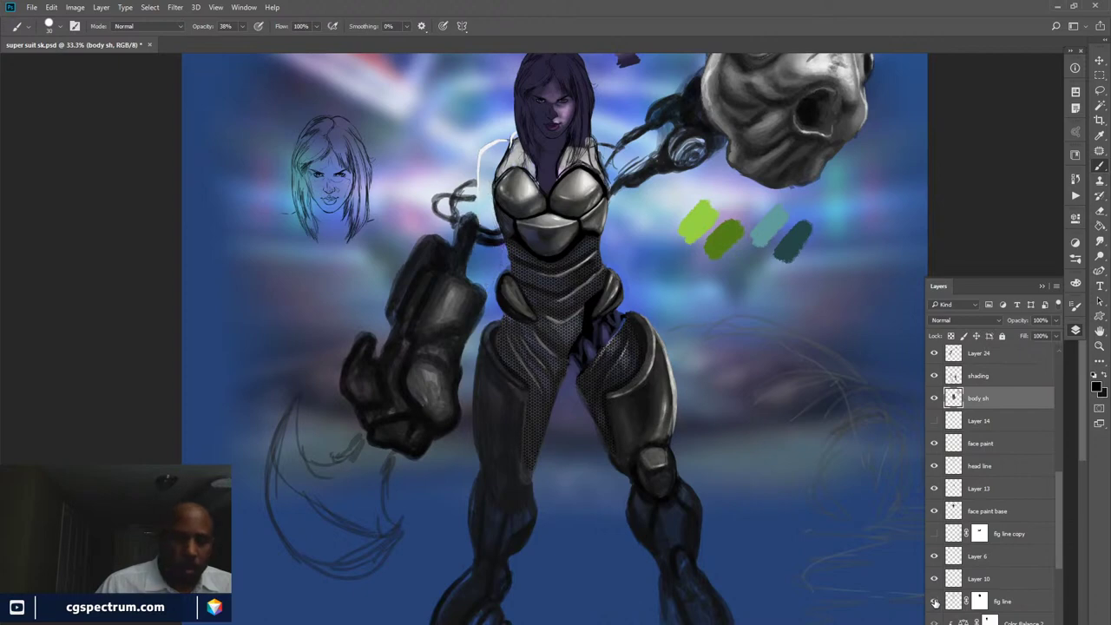
{"action": "scroll", "coordinate": [1054, 542], "scroll_direction": "down", "scroll_amount": 3}
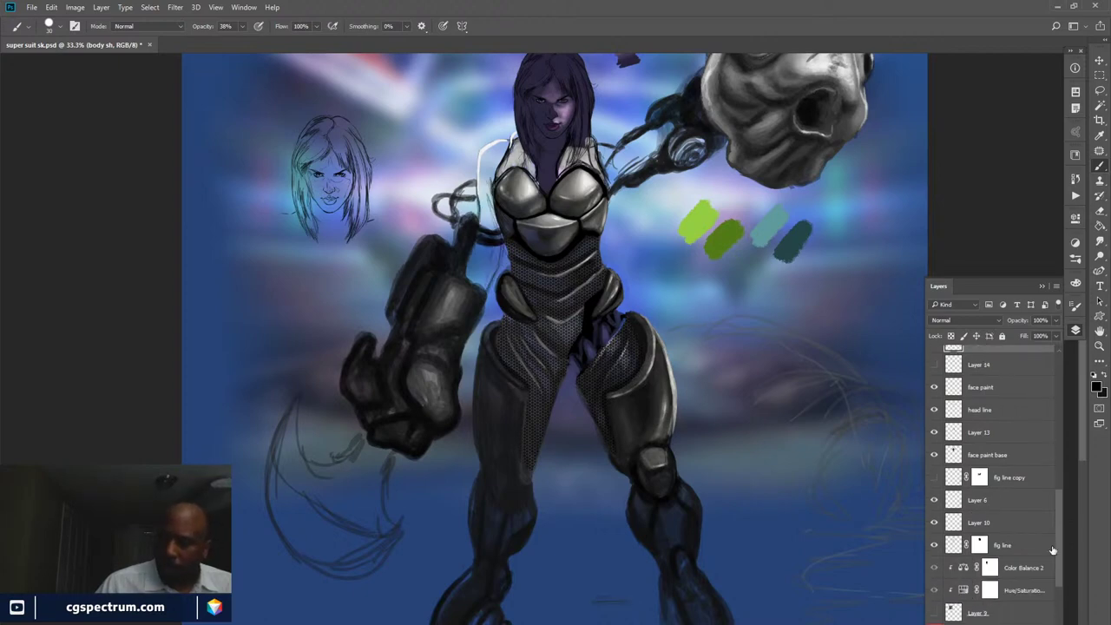
{"action": "left_click", "coordinate": [933, 545]}
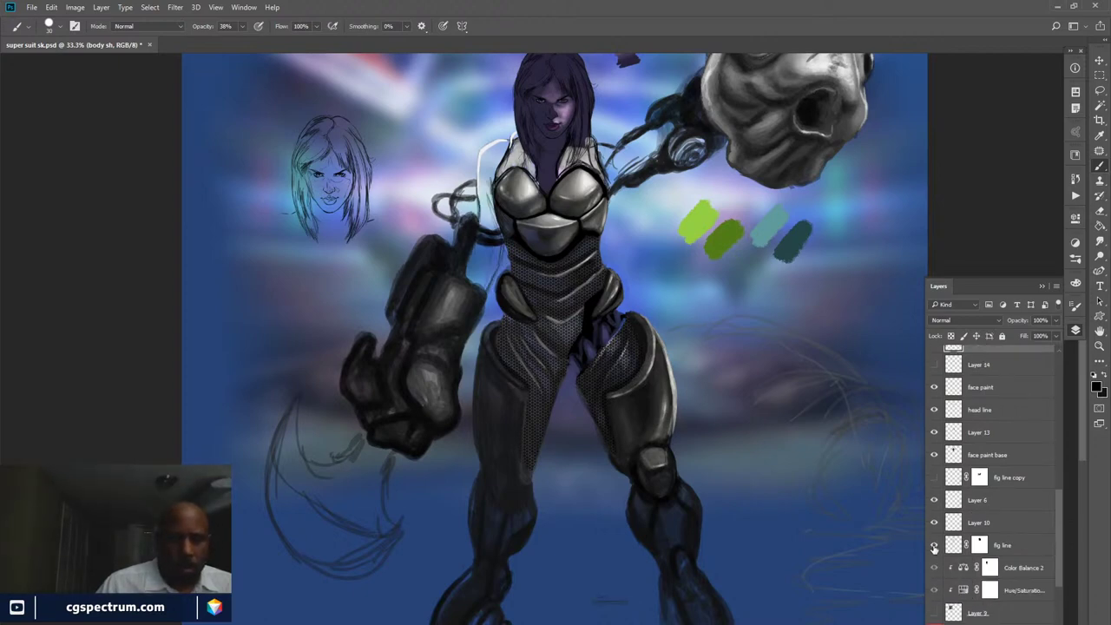
{"action": "left_click", "coordinate": [934, 545]}
{"action": "left_click", "coordinate": [933, 545]}
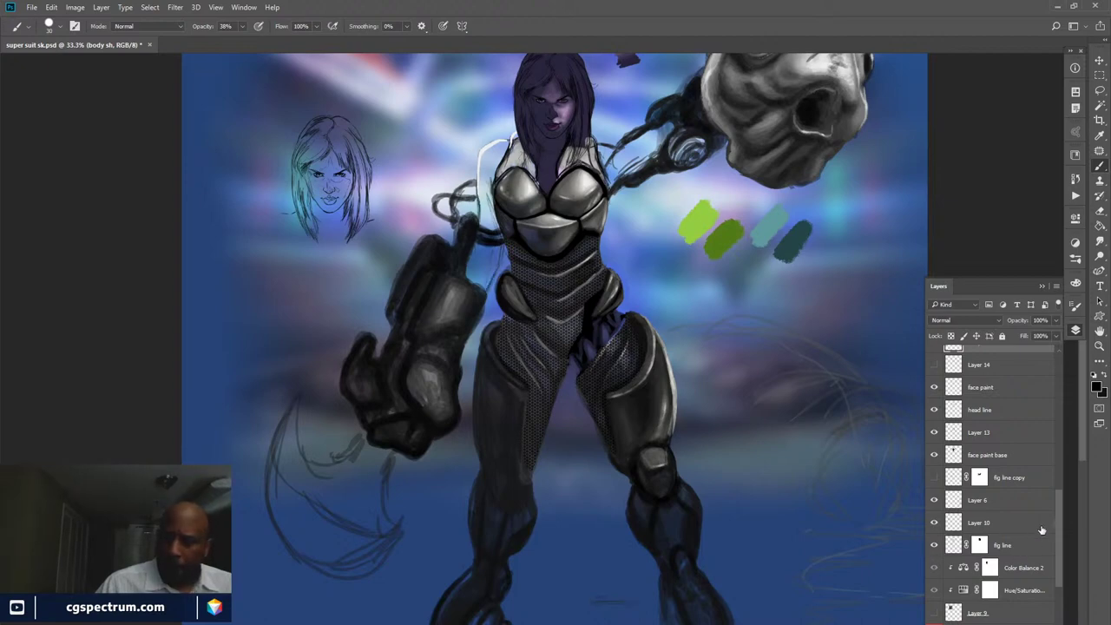
{"action": "left_click_drag", "start_coordinate": [1057, 516], "coordinate": [1057, 477]}
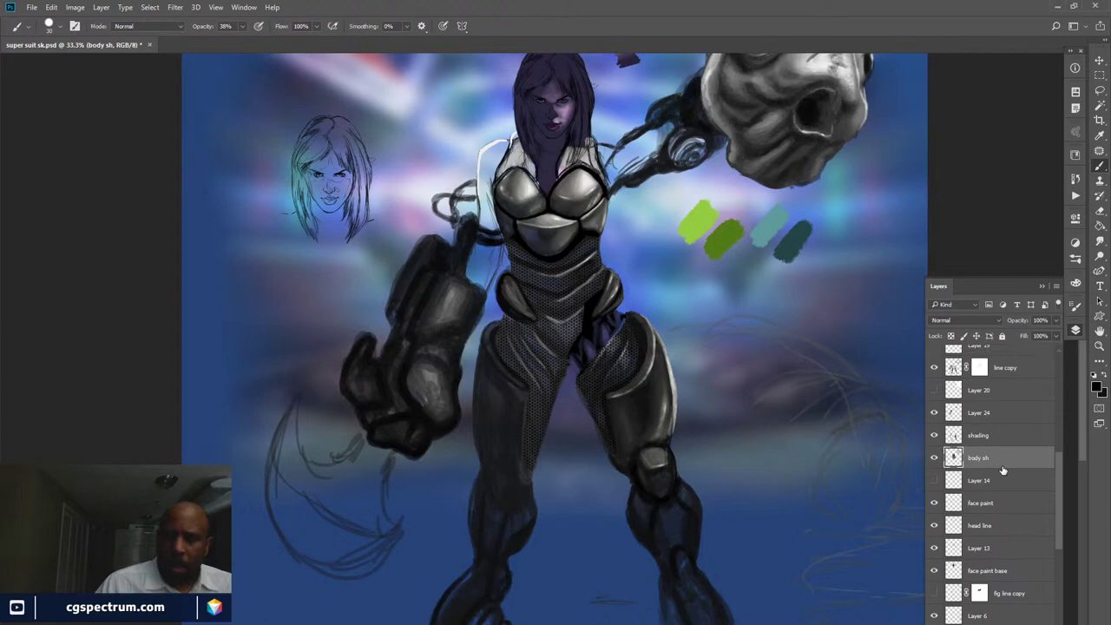
{"action": "left_click", "coordinate": [933, 457]}
{"action": "left_click", "coordinate": [933, 457]}
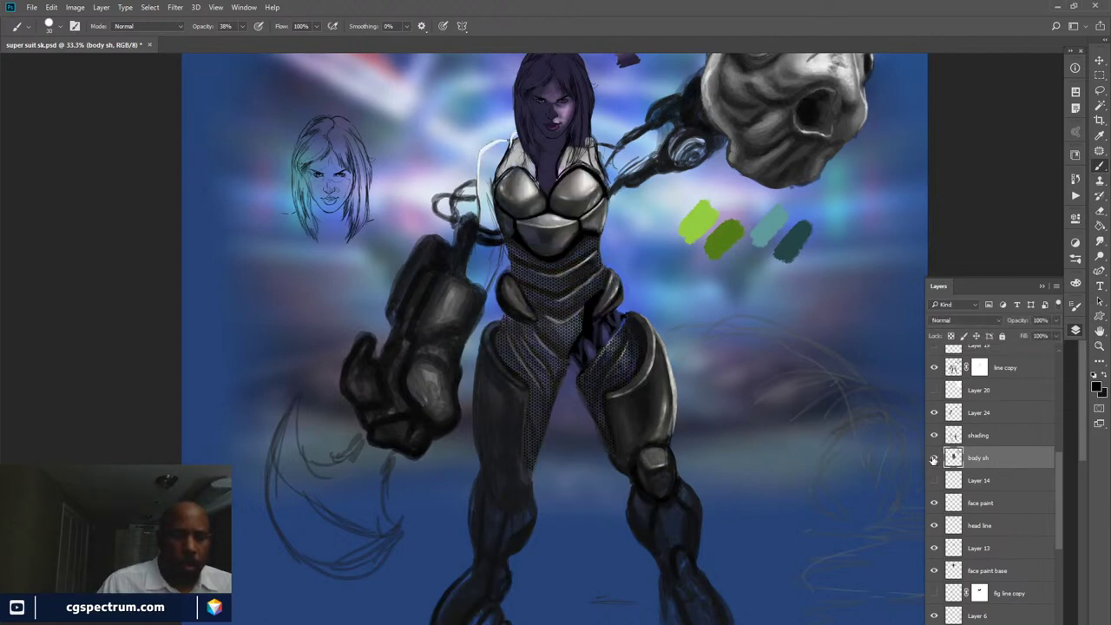
{"action": "left_click", "coordinate": [934, 457]}
{"action": "left_click", "coordinate": [934, 457]}
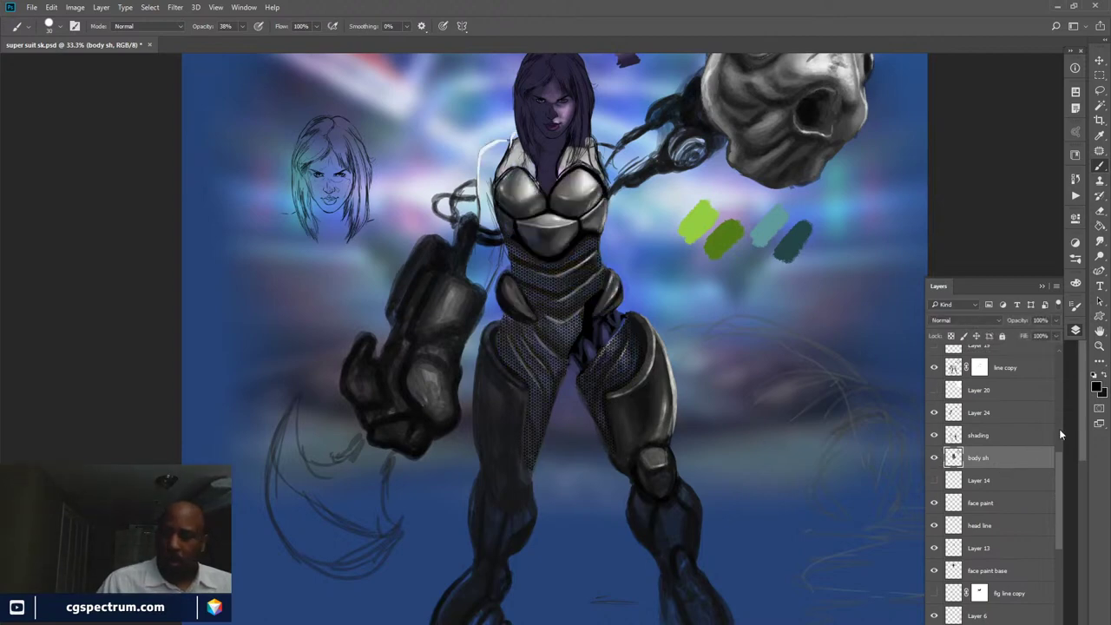
{"action": "scroll", "coordinate": [1059, 442], "scroll_direction": "up", "scroll_amount": 6}
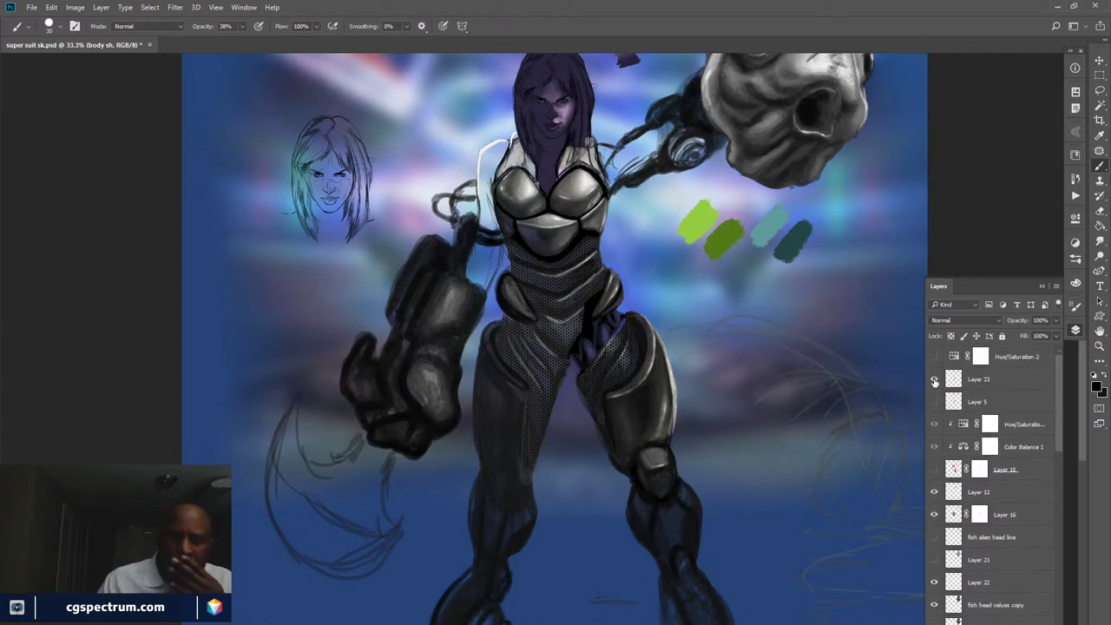
- Toggle Layer 23's purple hip shading on and off to compare, and move Layer 23 down
{"action": "left_click", "coordinate": [934, 382]}
{"action": "left_click", "coordinate": [933, 382]}
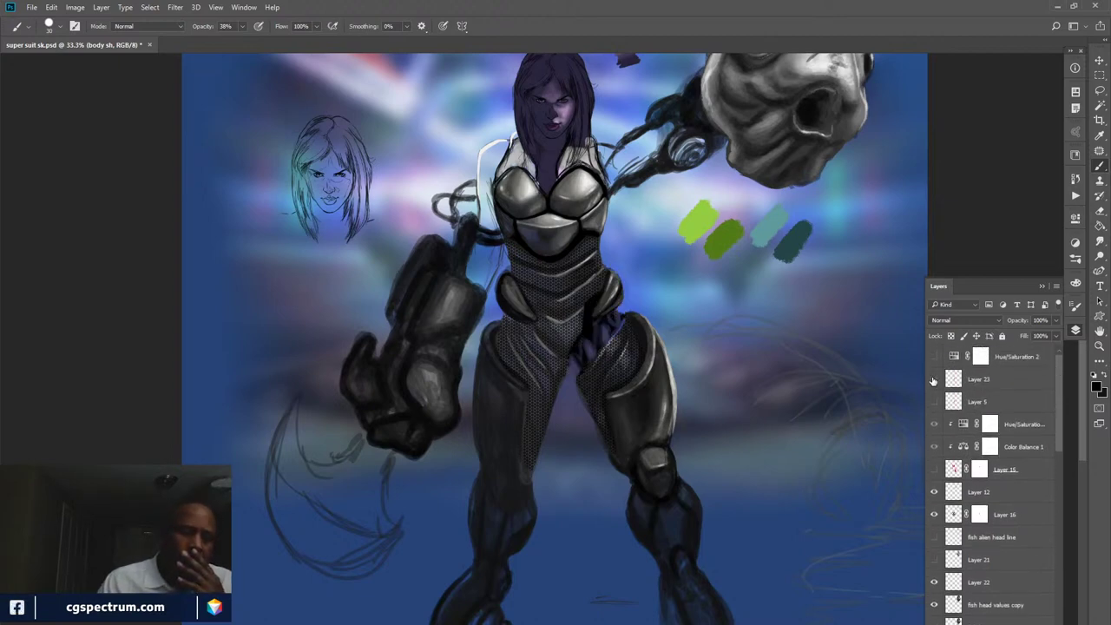
{"action": "left_click", "coordinate": [934, 380]}
{"action": "left_click", "coordinate": [933, 380]}
{"action": "left_click", "coordinate": [933, 380]}
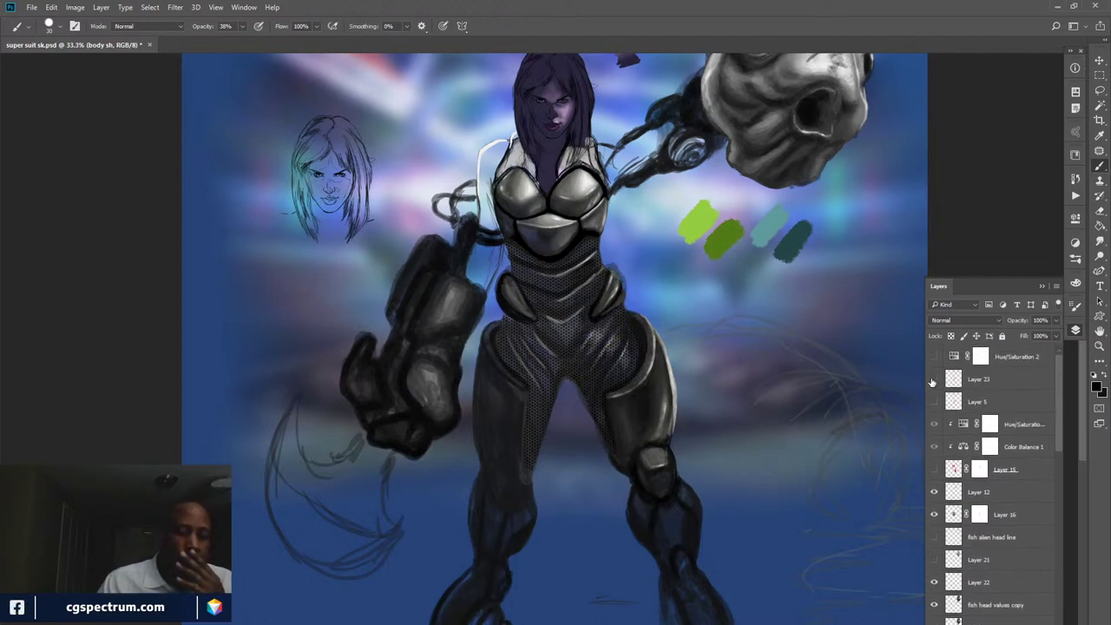
{"action": "left_click", "coordinate": [933, 380]}
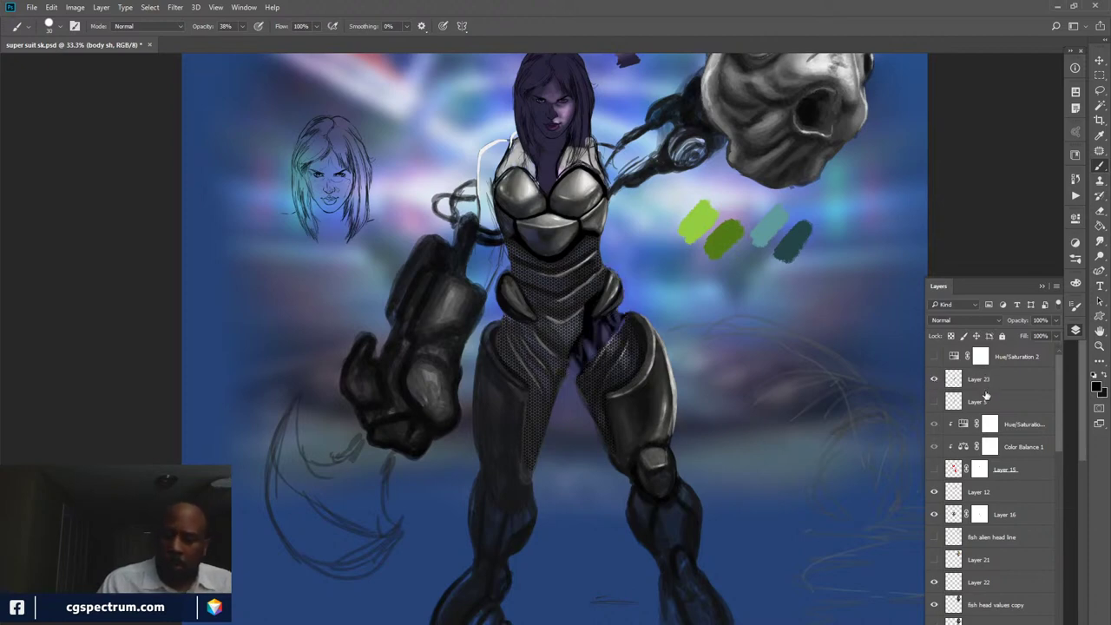
{"action": "left_click_drag", "start_coordinate": [999, 380], "coordinate": [1018, 545]}
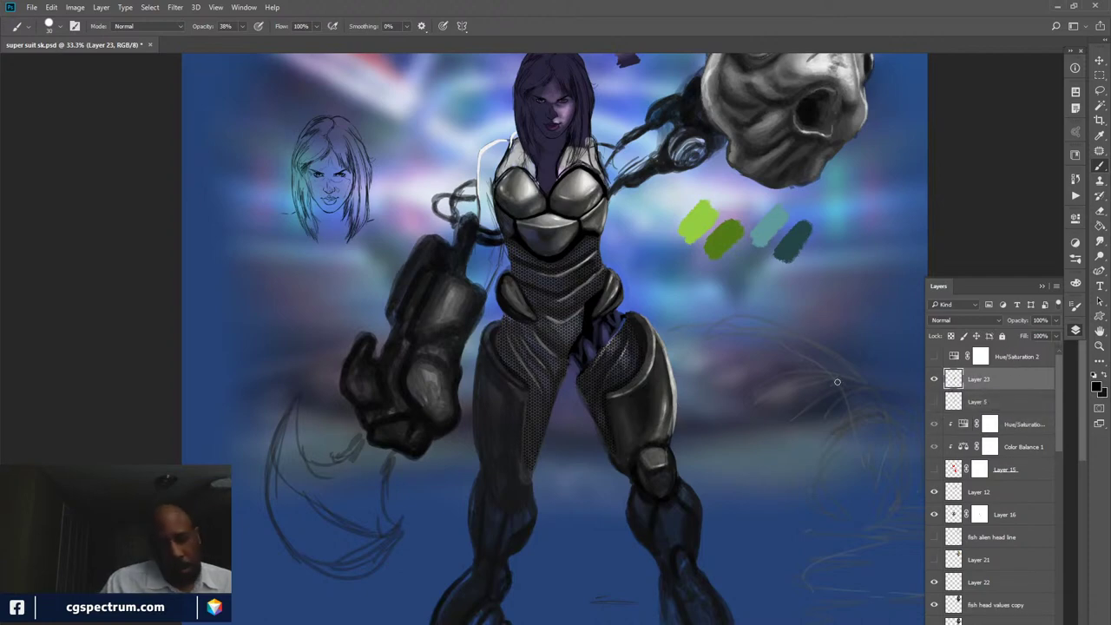
- Keep comparing the hips with and without Layer 23, leaving the purple strokes visible
{"action": "left_click", "coordinate": [933, 381]}
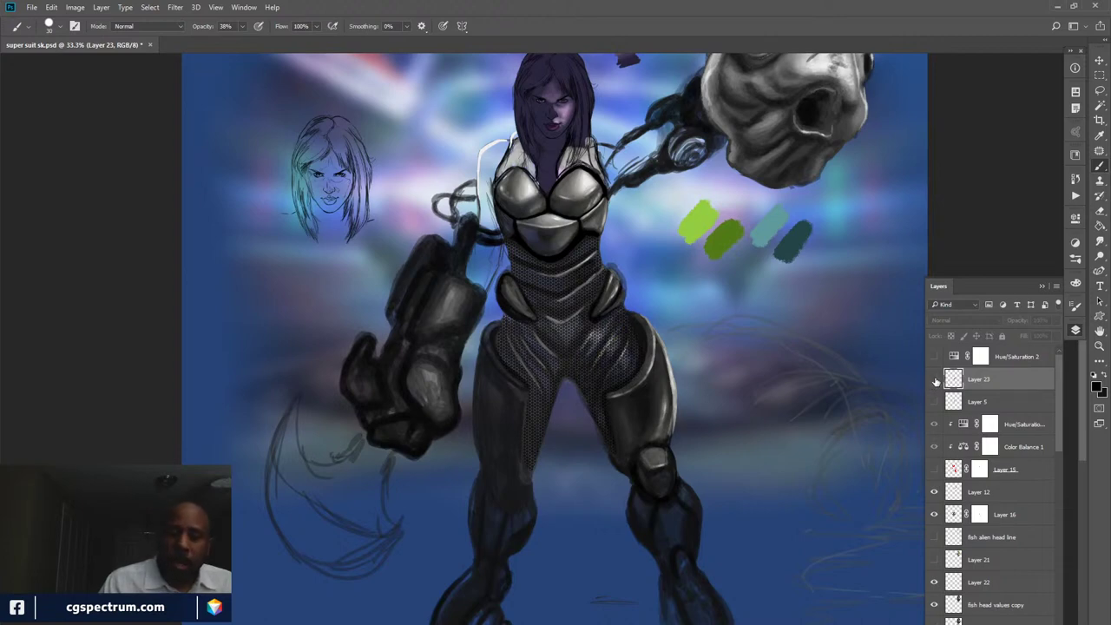
{"action": "left_click", "coordinate": [934, 381]}
{"action": "left_click", "coordinate": [934, 381]}
{"action": "left_click", "coordinate": [935, 381]}
{"action": "left_click", "coordinate": [934, 381]}
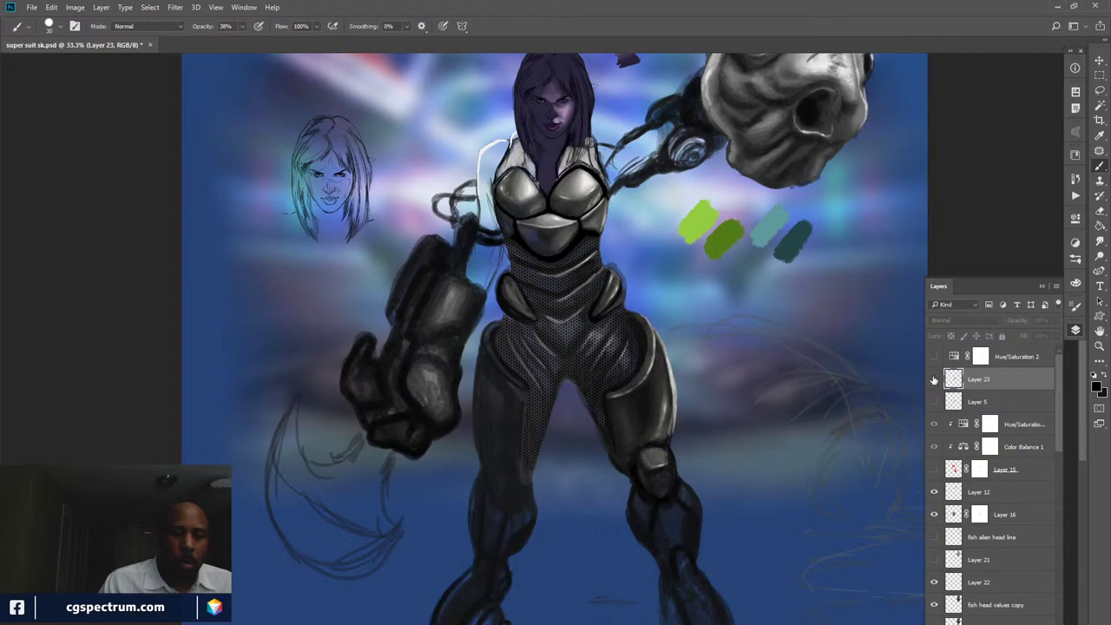
{"action": "left_click", "coordinate": [935, 381]}
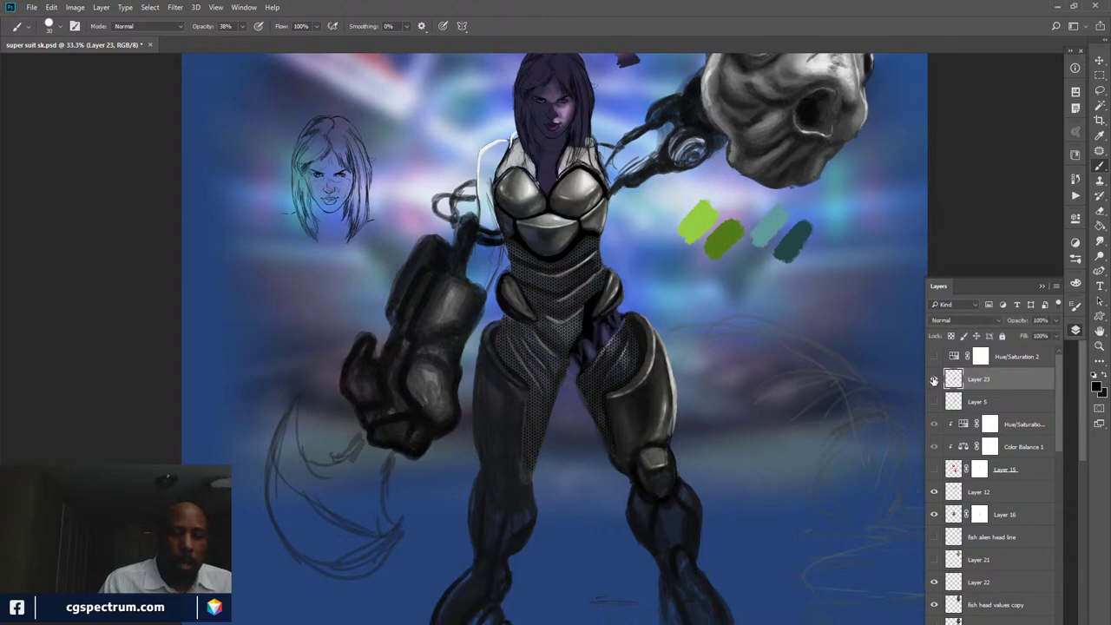
{"action": "left_click", "coordinate": [934, 381]}
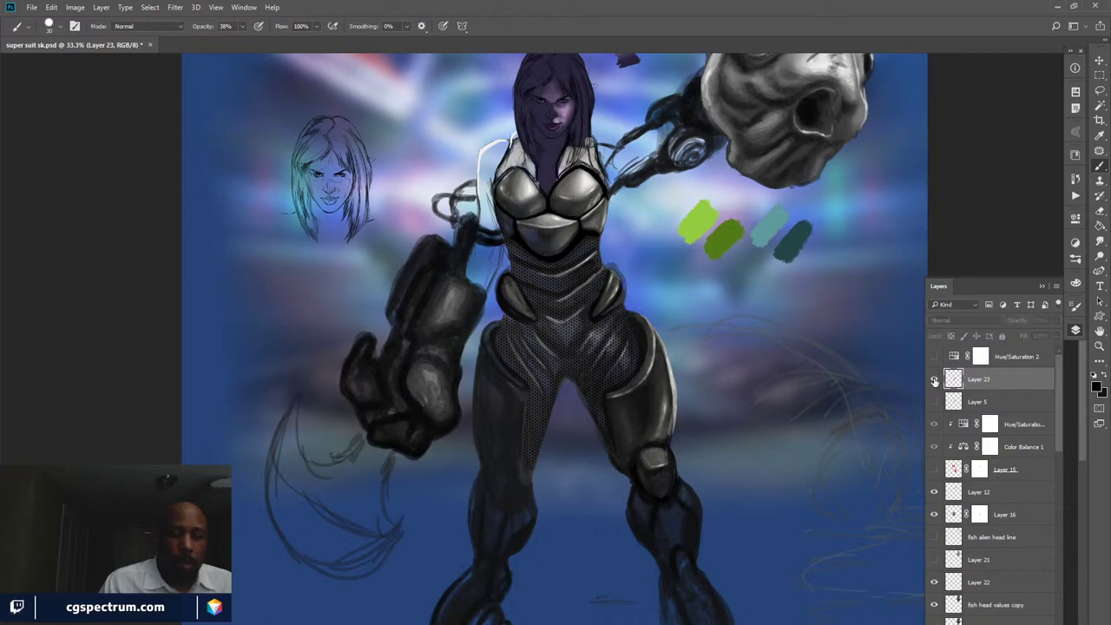
{"action": "left_click", "coordinate": [935, 381]}
{"action": "left_click", "coordinate": [934, 381]}
{"action": "left_click", "coordinate": [934, 381]}
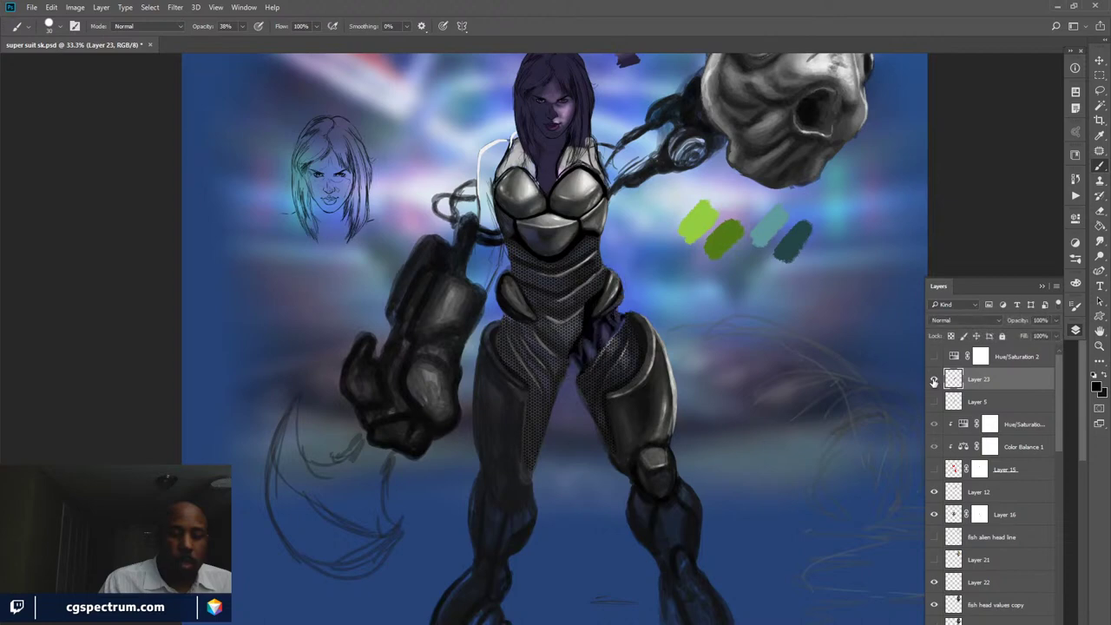
{"action": "left_click", "coordinate": [934, 381]}
{"action": "left_click", "coordinate": [935, 381]}
{"action": "left_click", "coordinate": [935, 381]}
{"action": "left_click", "coordinate": [935, 381]}
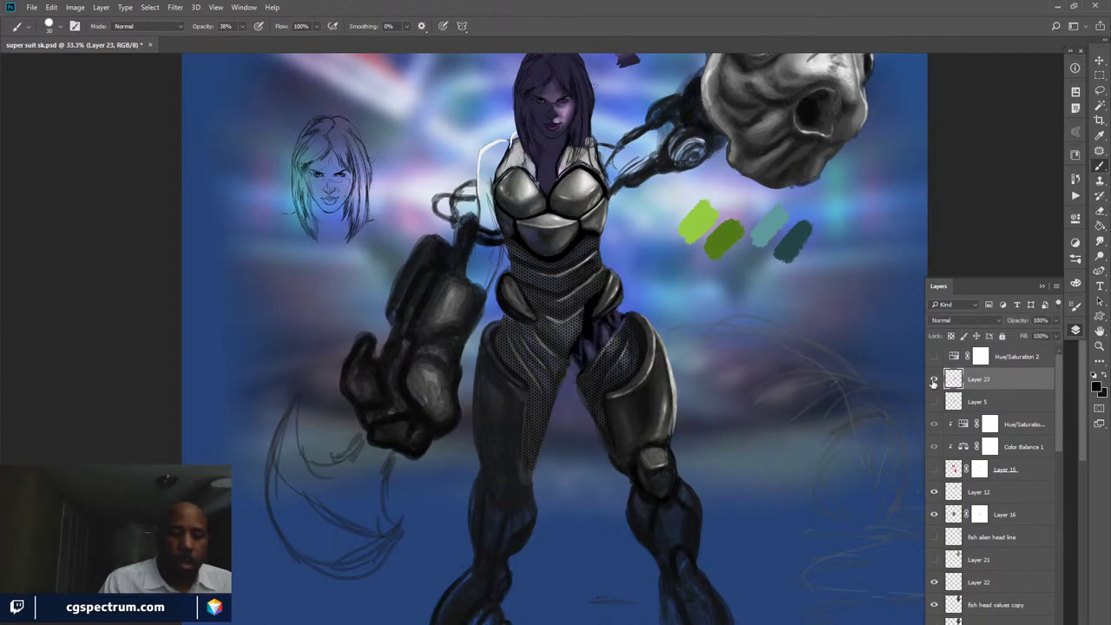
{"action": "left_click", "coordinate": [933, 382]}
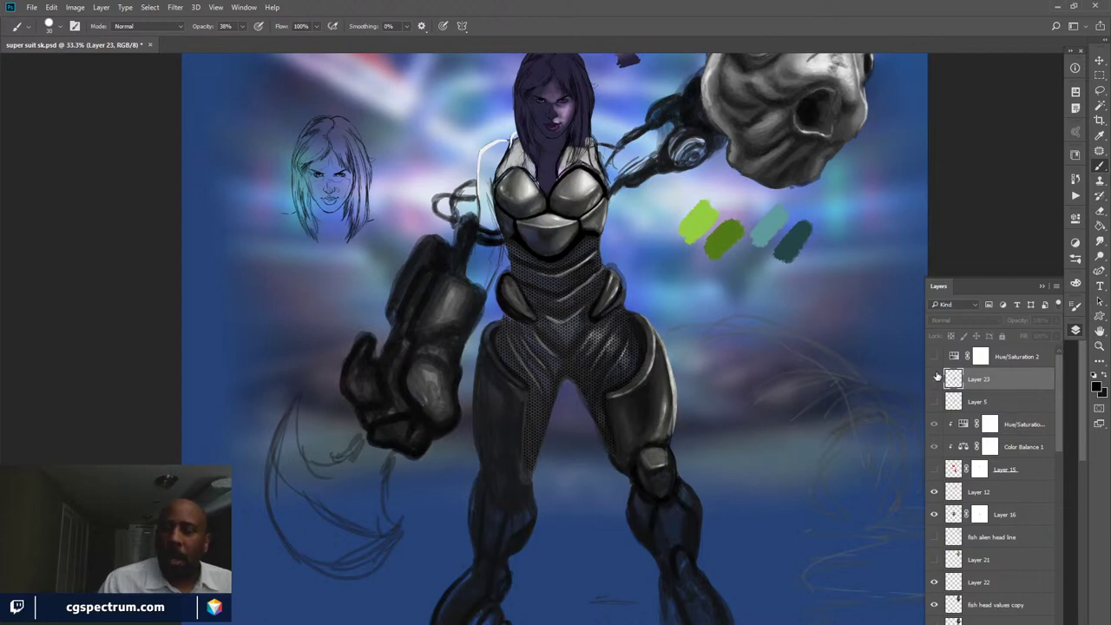
{"action": "left_click", "coordinate": [934, 379]}
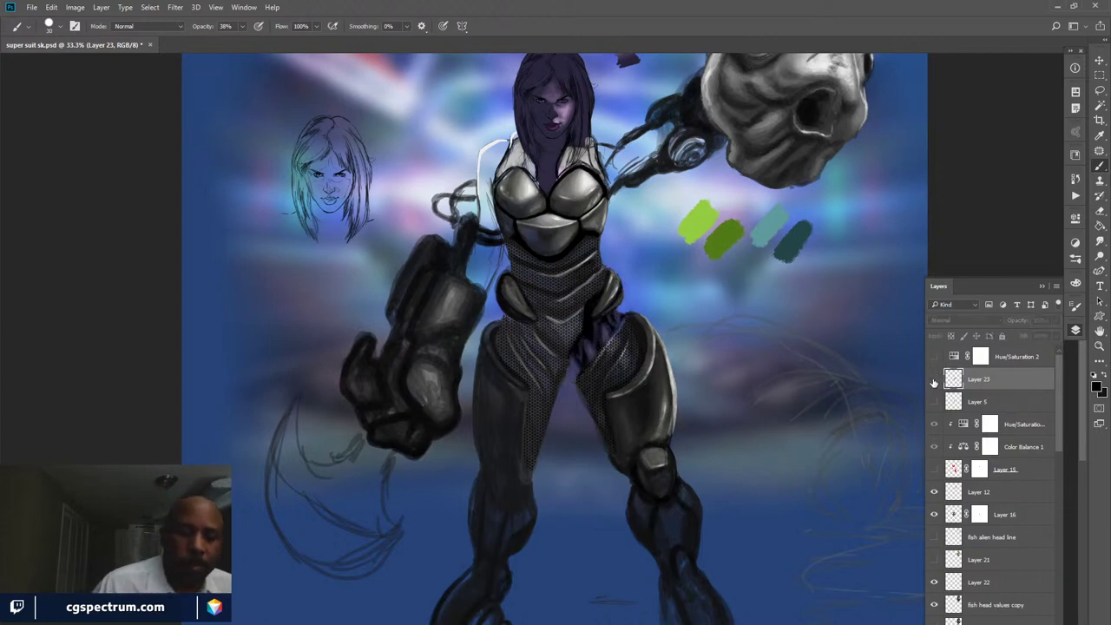
{"action": "left_click", "coordinate": [934, 379]}
{"action": "left_click", "coordinate": [934, 380]}
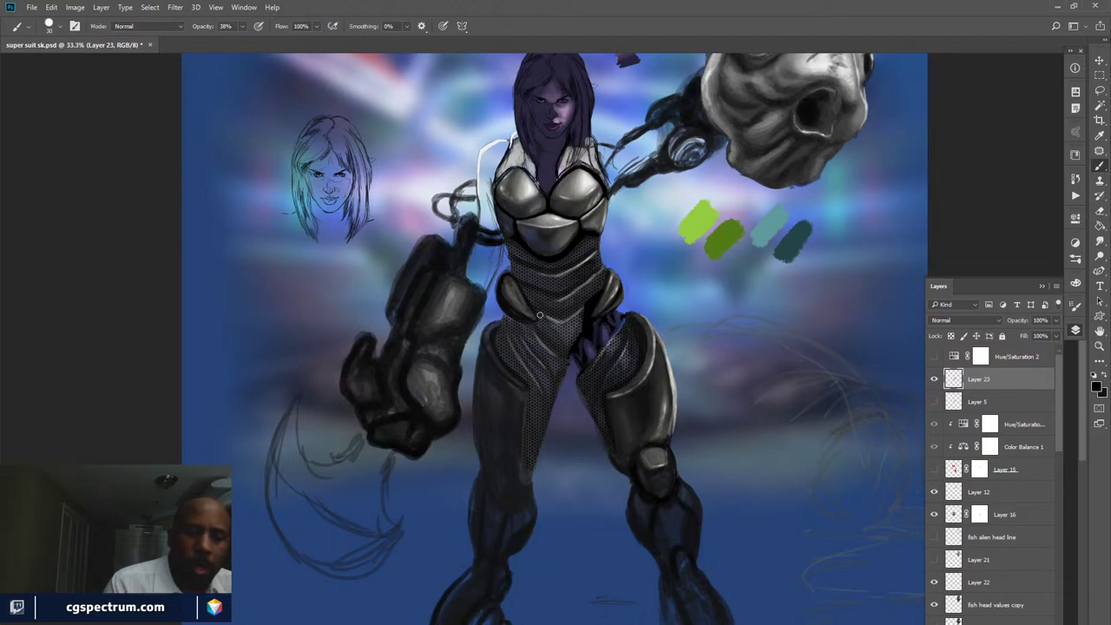
- Sample a dark suit colour and paint a solid black shadow over the crotch at 100% opacity
{"action": "left_click", "coordinate": [570, 371], "text": "alt"}
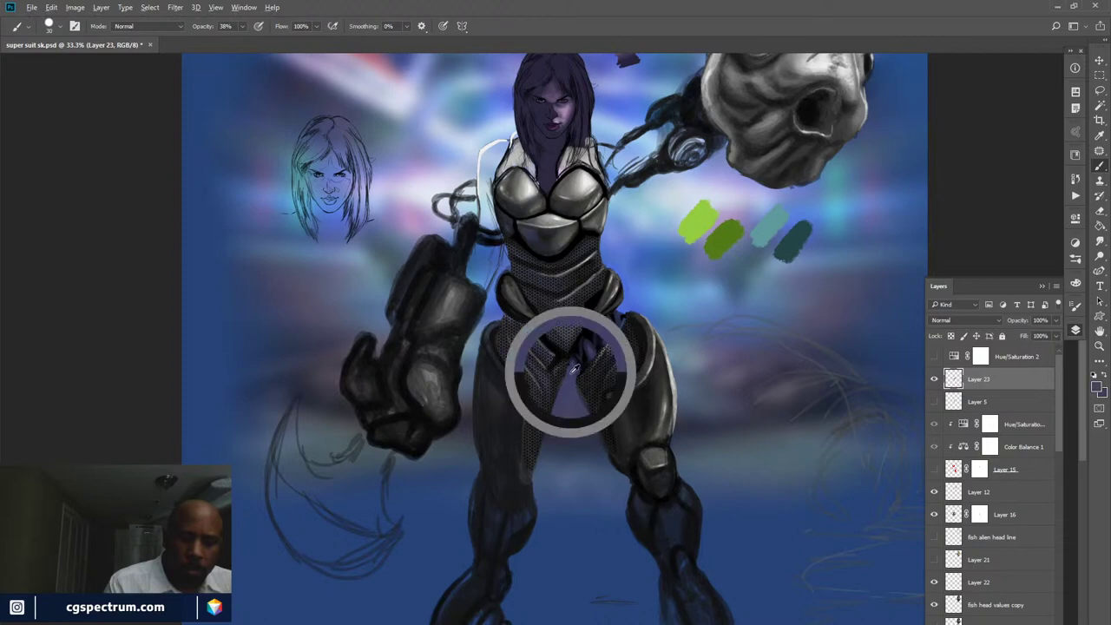
{"action": "key", "text": "0"}
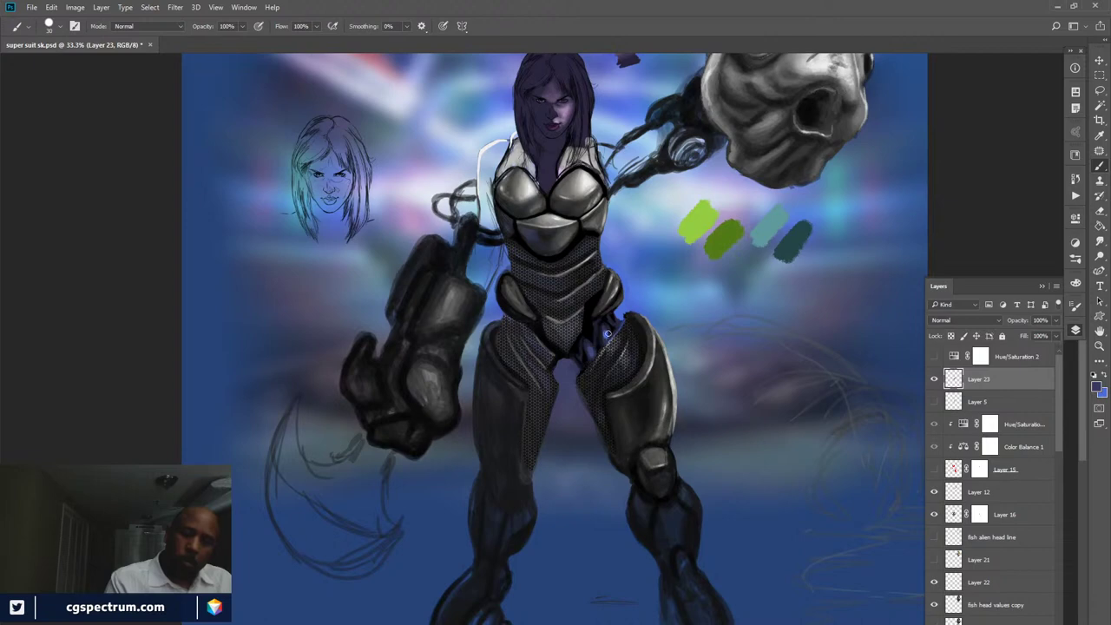
{"action": "key", "text": "x"}
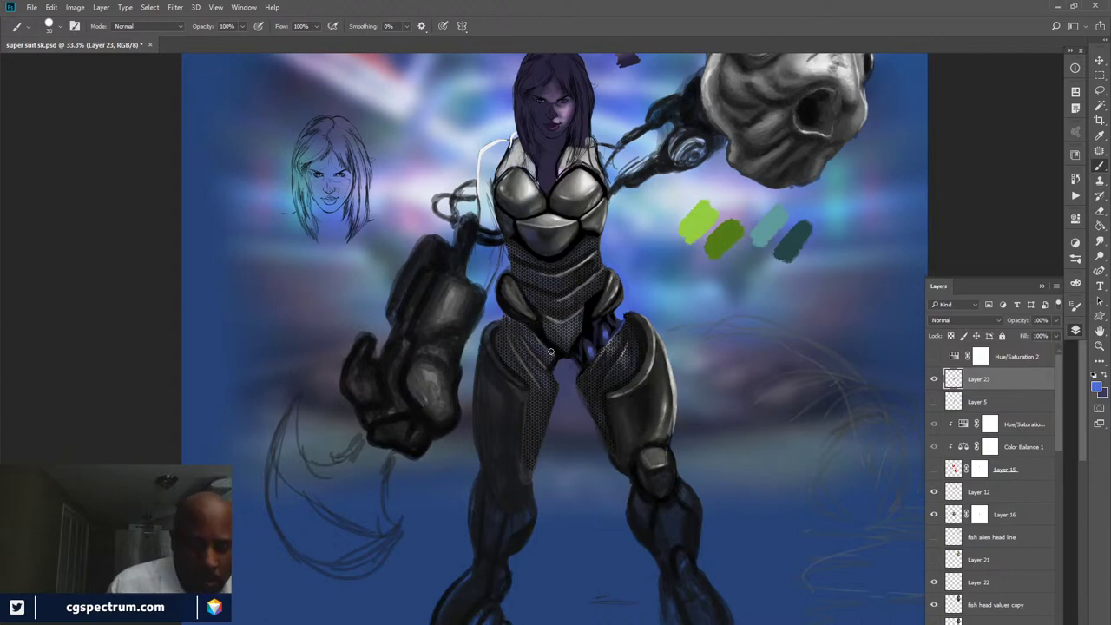
{"action": "key", "text": "x"}
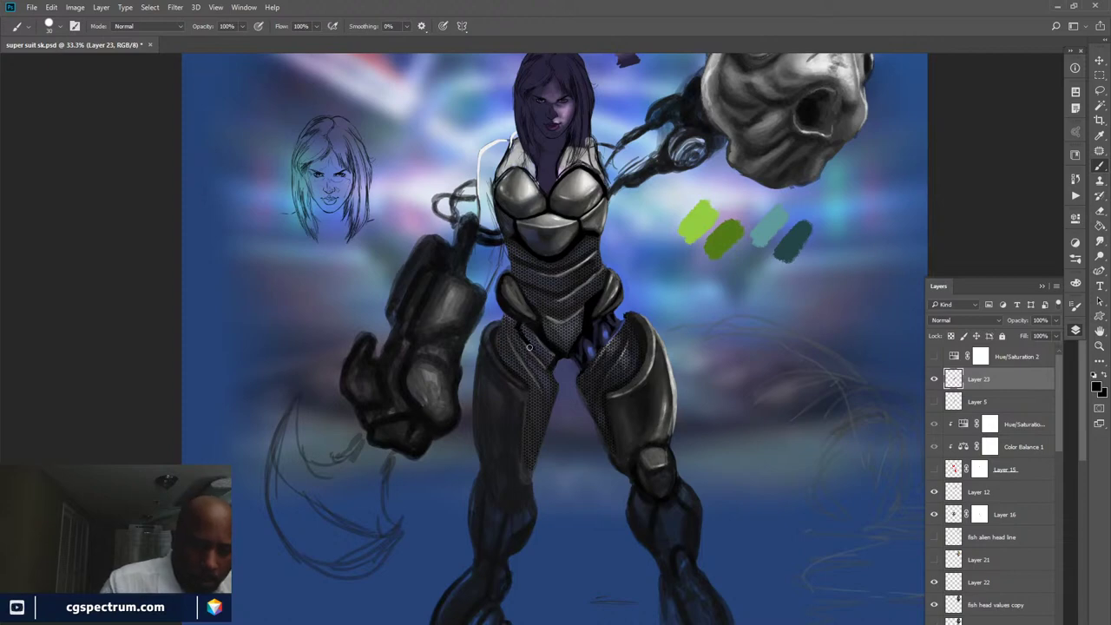
{"action": "left_click_drag", "start_coordinate": [526, 328], "coordinate": [543, 354]}
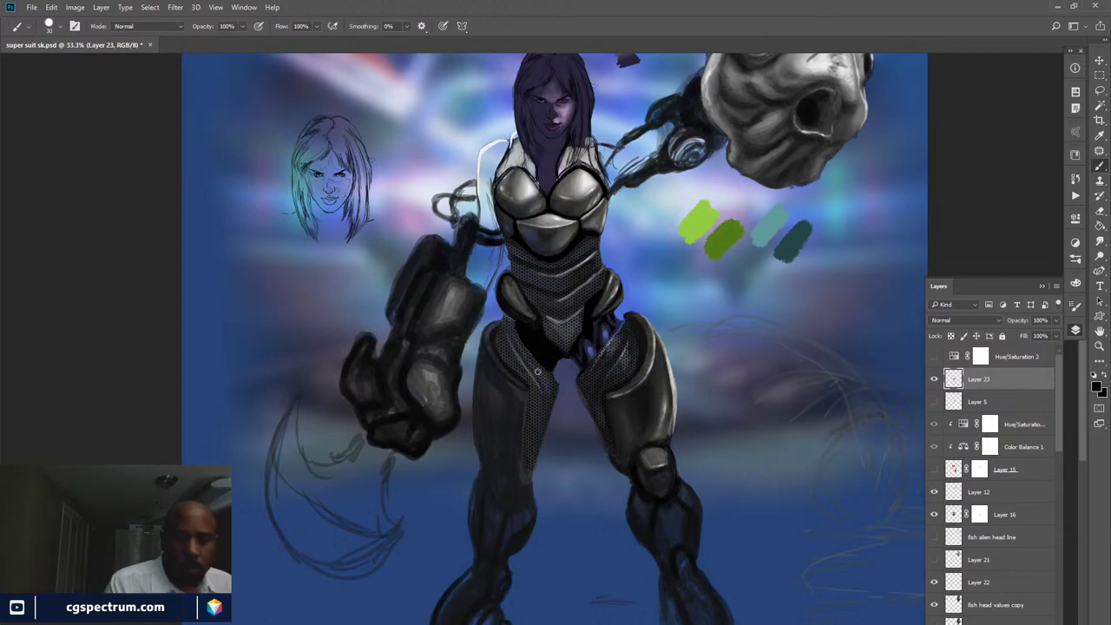
- Pan the canvas to show the legs and feet, and scroll the Layers panel down to the lower layers
{"action": "left_click_drag", "start_coordinate": [739, 379], "coordinate": [700, 483]}
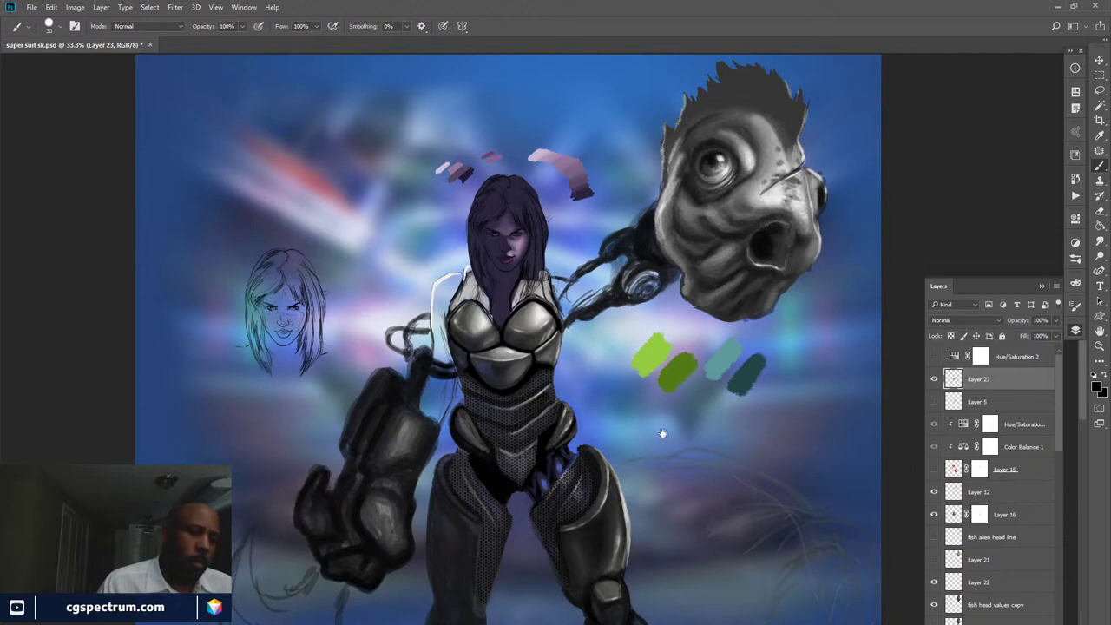
{"action": "left_click_drag", "start_coordinate": [756, 437], "coordinate": [789, 353]}
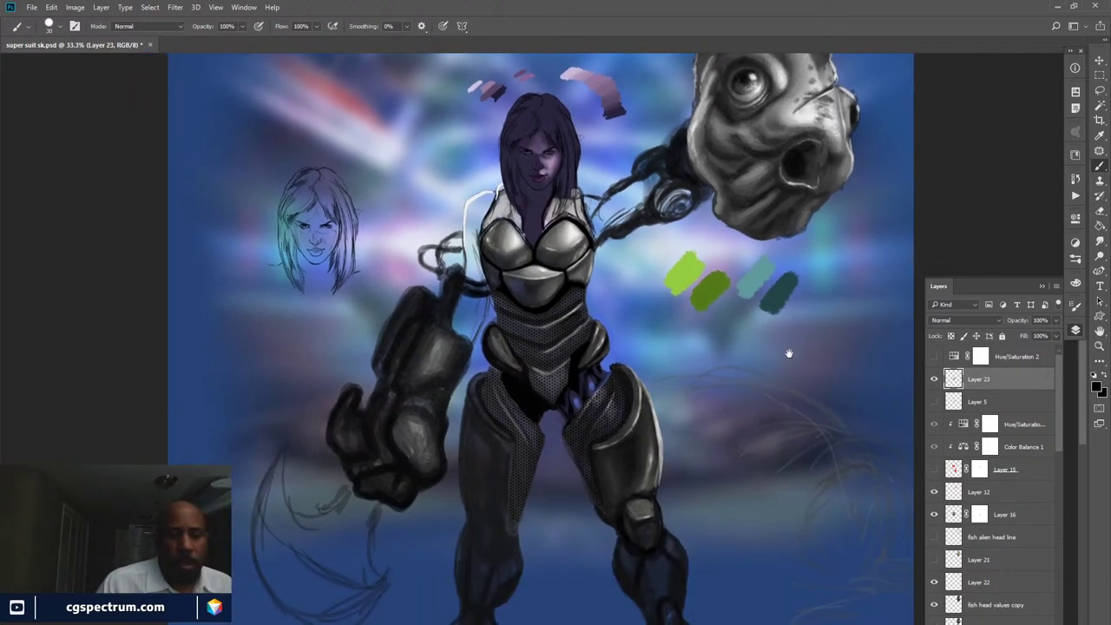
{"action": "left_click_drag", "start_coordinate": [744, 447], "coordinate": [768, 328]}
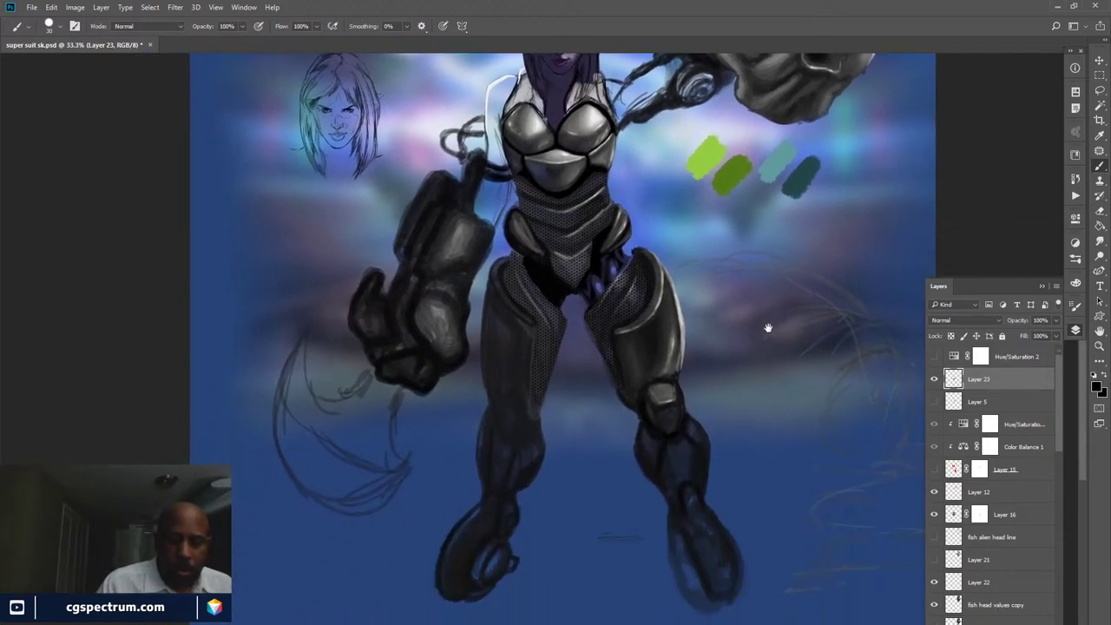
{"action": "left_click_drag", "start_coordinate": [757, 373], "coordinate": [757, 348]}
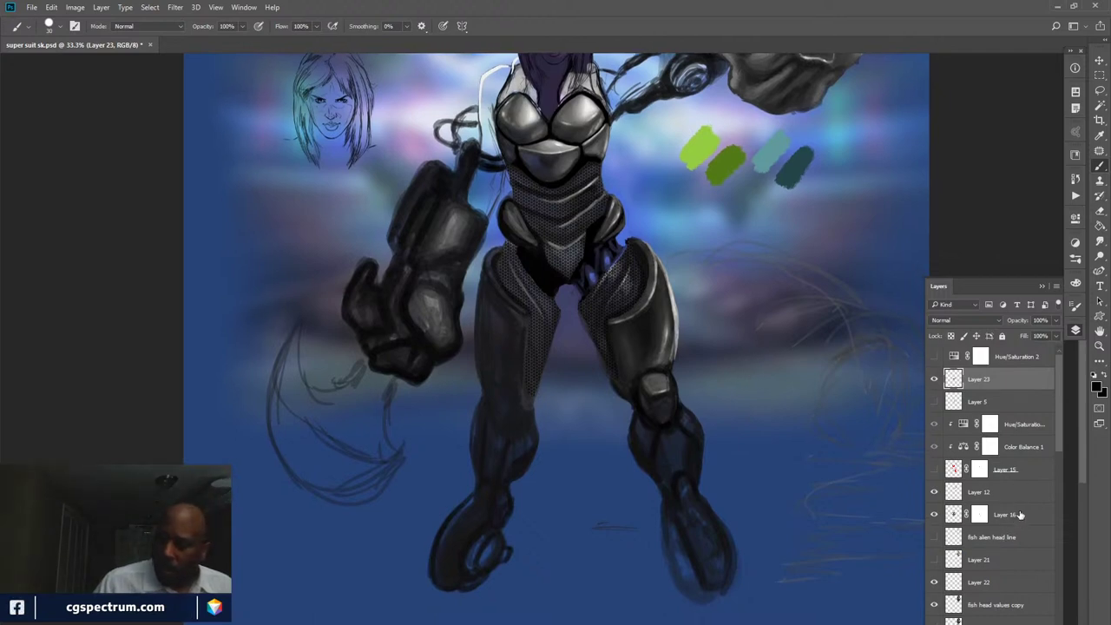
{"action": "left_click_drag", "start_coordinate": [1059, 438], "coordinate": [1055, 488]}
- Compare the arm with the shading and Layer 24 toggled, leaving Layer 24 selected and visible
{"action": "left_click", "coordinate": [934, 478]}
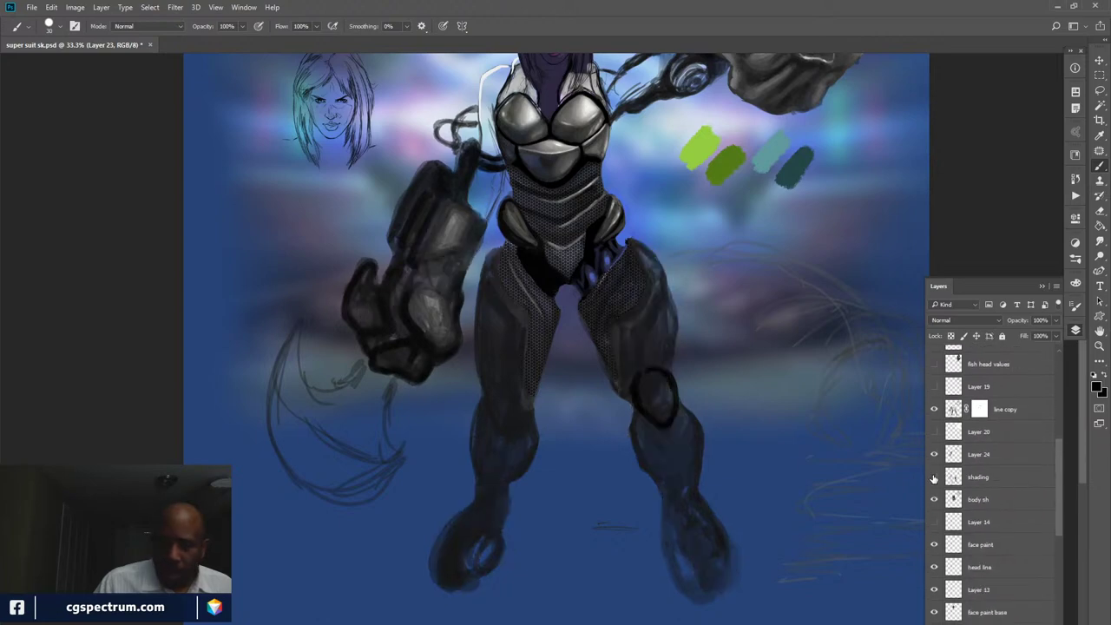
{"action": "left_click", "coordinate": [933, 477]}
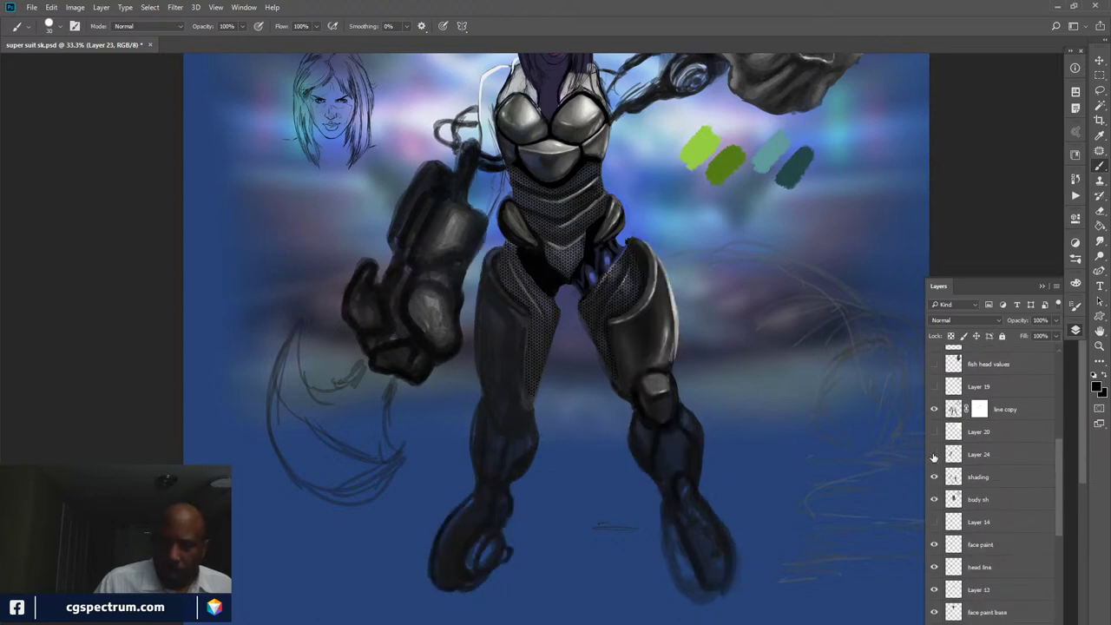
{"action": "left_click", "coordinate": [934, 454]}
{"action": "left_click", "coordinate": [933, 454]}
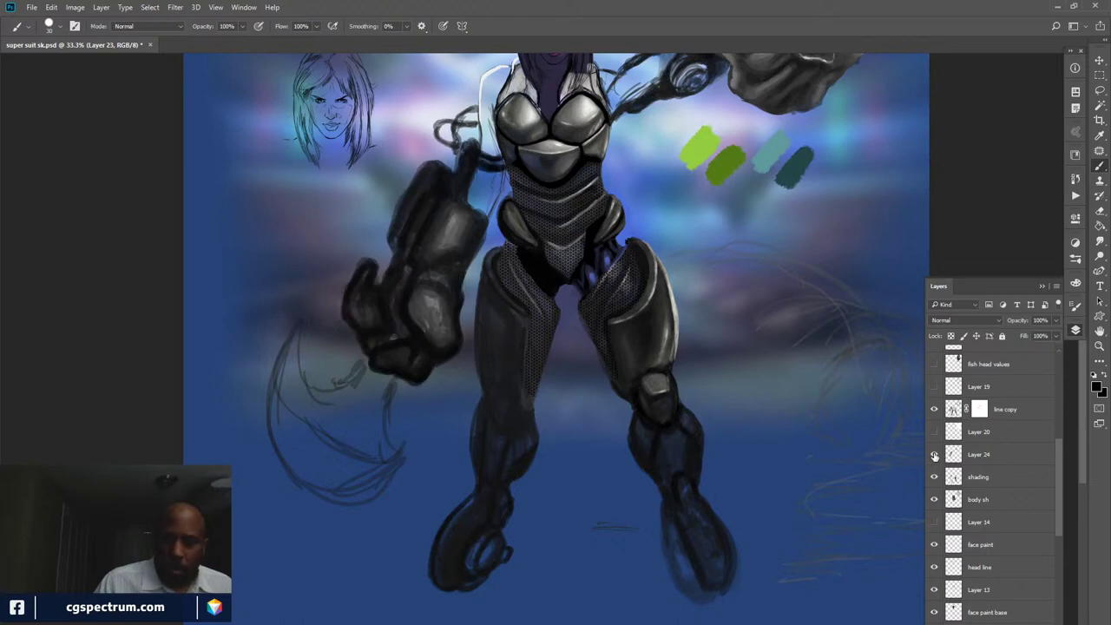
{"action": "left_click", "coordinate": [934, 455]}
{"action": "left_click", "coordinate": [933, 454]}
{"action": "left_click", "coordinate": [936, 454]}
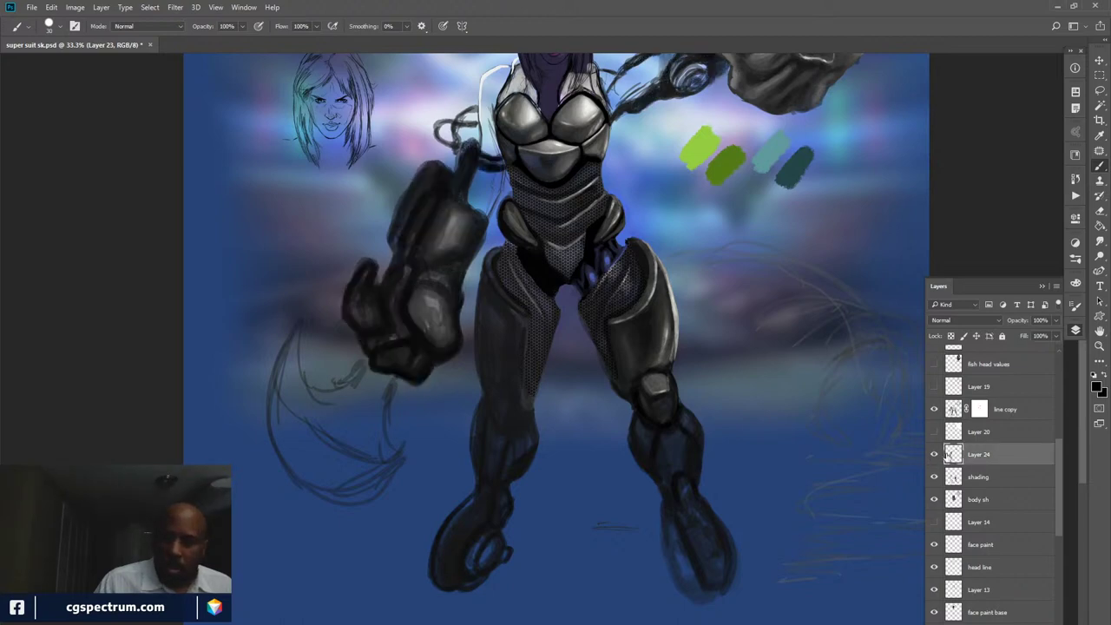
{"action": "left_click", "coordinate": [934, 454]}
{"action": "left_click", "coordinate": [933, 454]}
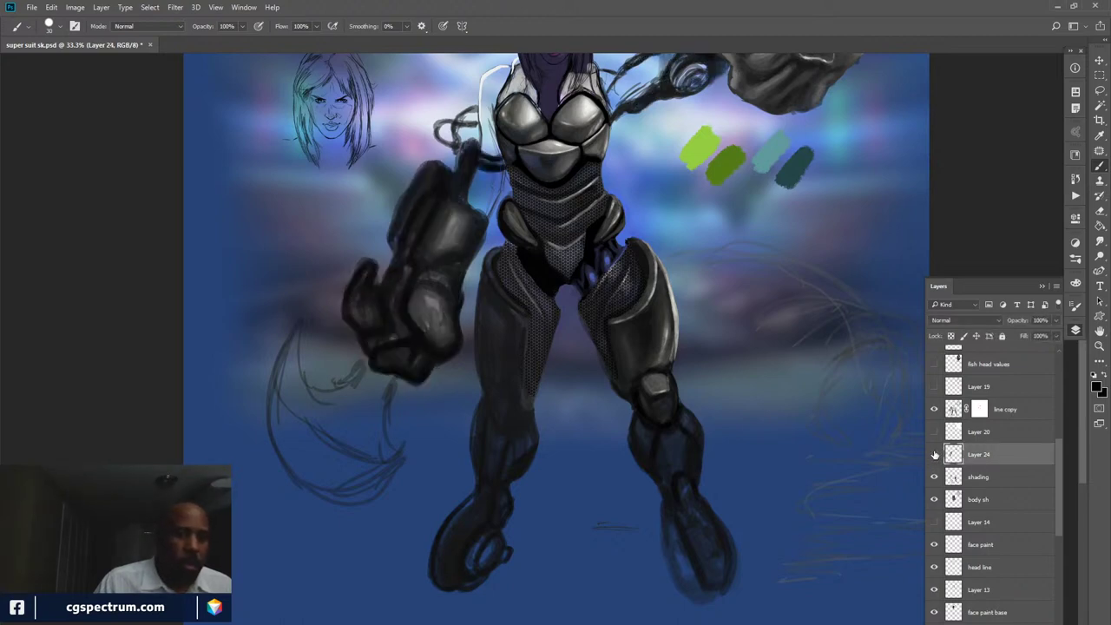
{"action": "left_click", "coordinate": [933, 454]}
{"action": "left_click", "coordinate": [933, 454]}
{"action": "scroll", "coordinate": [735, 315], "scroll_direction": "down", "scroll_amount": 2}
{"action": "scroll", "coordinate": [724, 449], "scroll_direction": "up", "scroll_amount": 5}
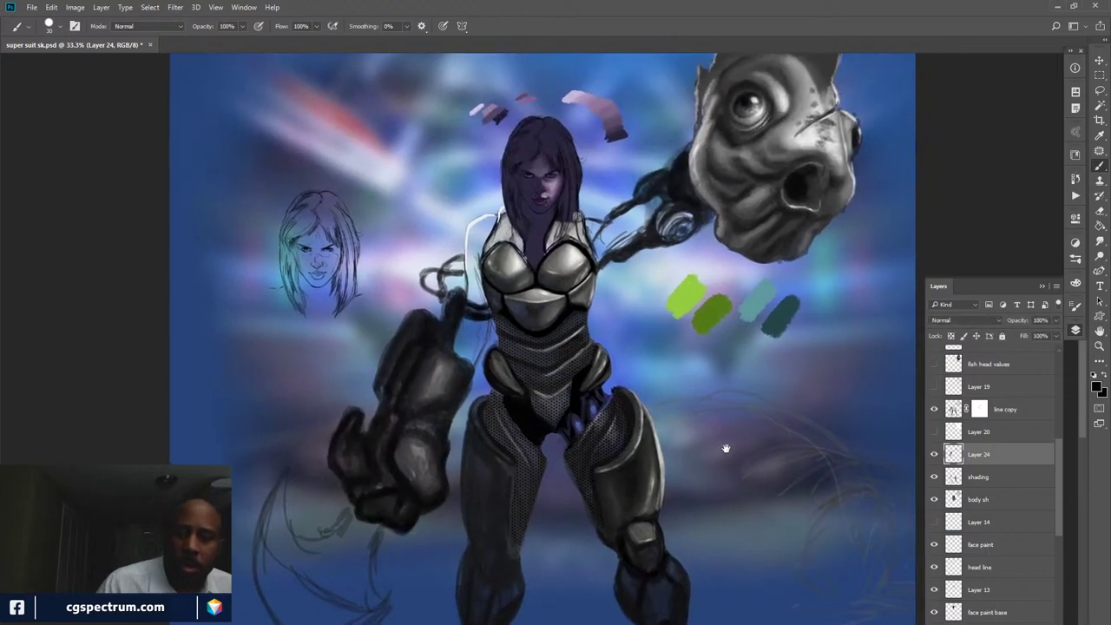
{"action": "left_click", "coordinate": [933, 454]}
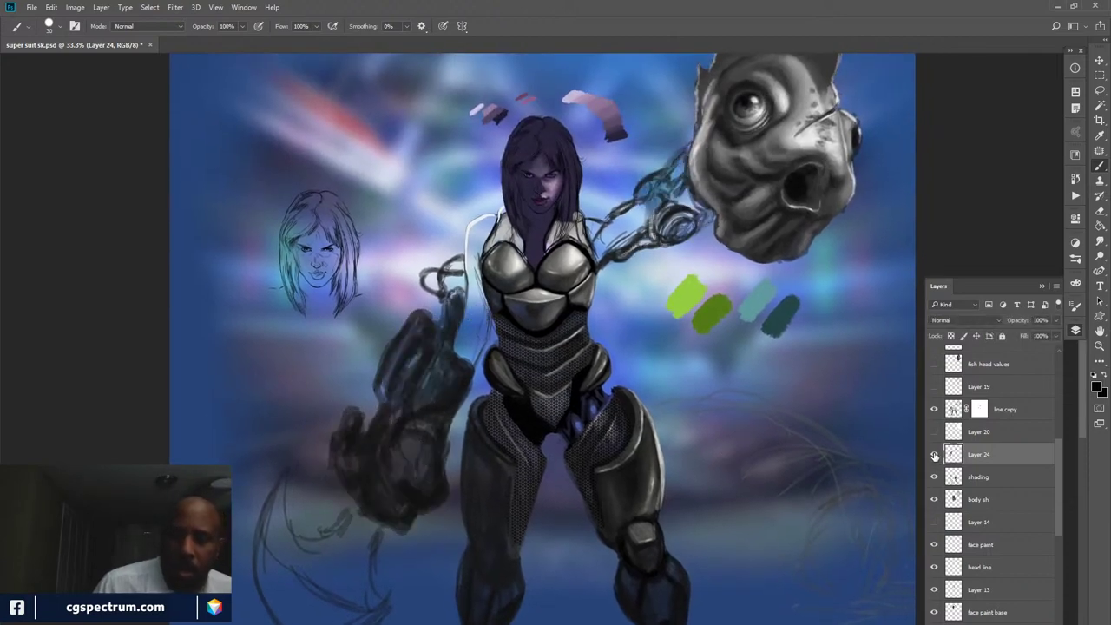
{"action": "left_click", "coordinate": [934, 454]}
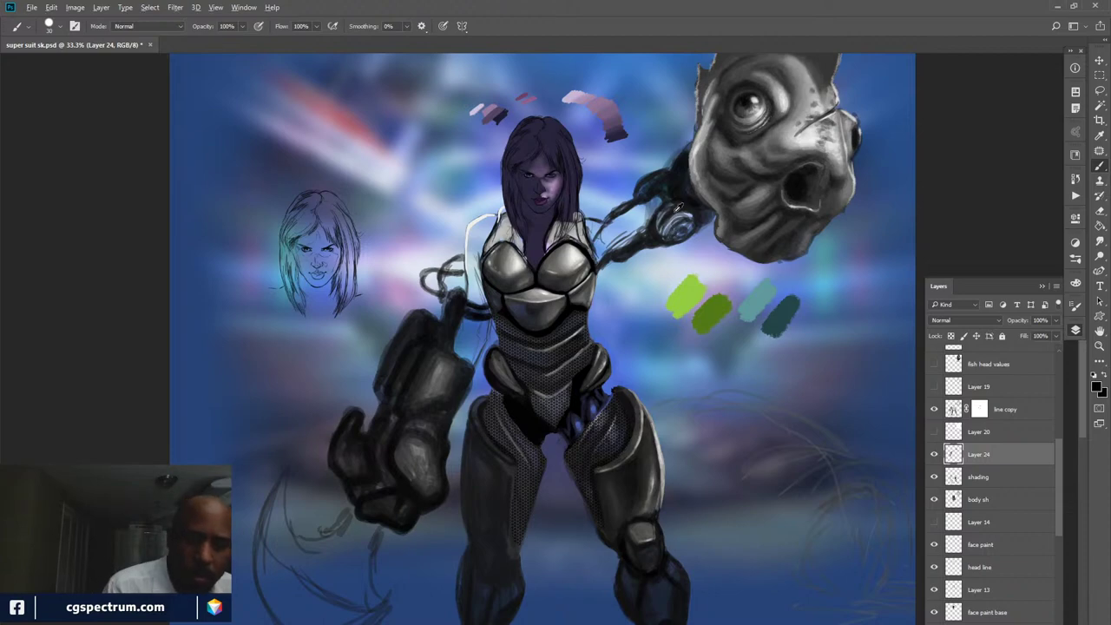
- Sample the dark arm grey and darken the blue cable ring by the fish head at 50% opacity
{"action": "left_click", "coordinate": [445, 369], "text": "alt"}
{"action": "left_click", "coordinate": [445, 371], "text": "alt"}
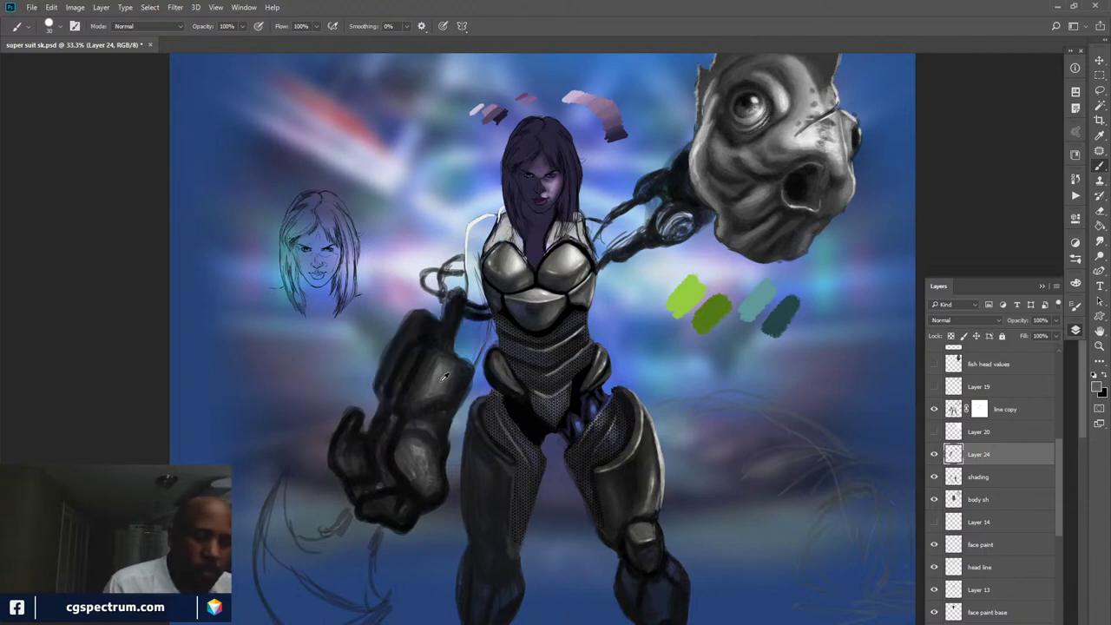
{"action": "left_click", "coordinate": [434, 364], "text": "alt"}
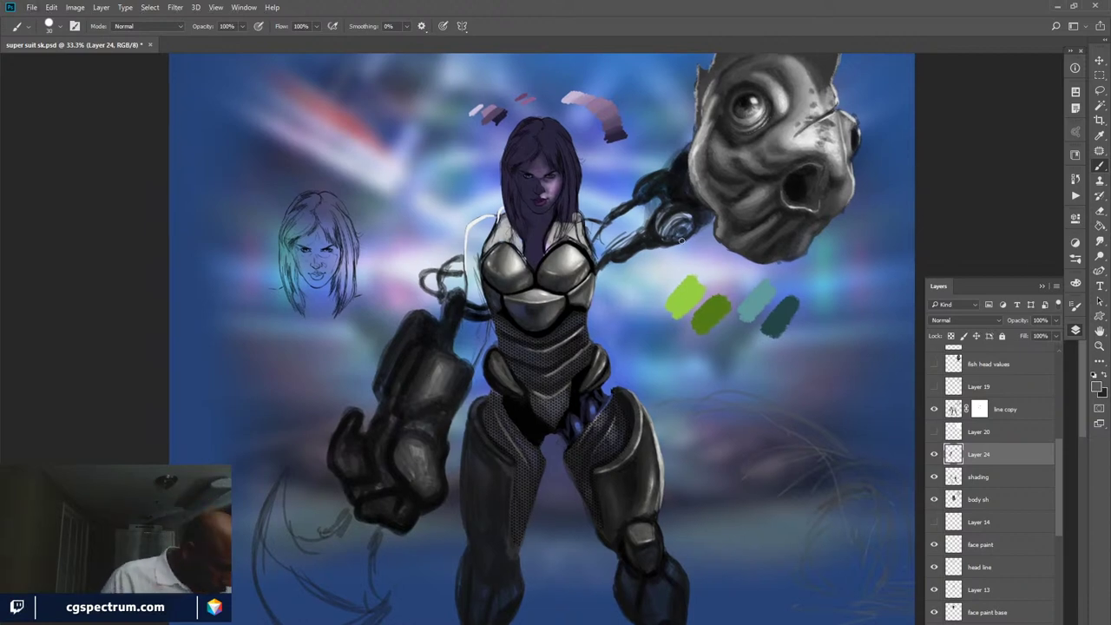
{"action": "key", "text": "F5"}
{"action": "key", "text": "F5"}
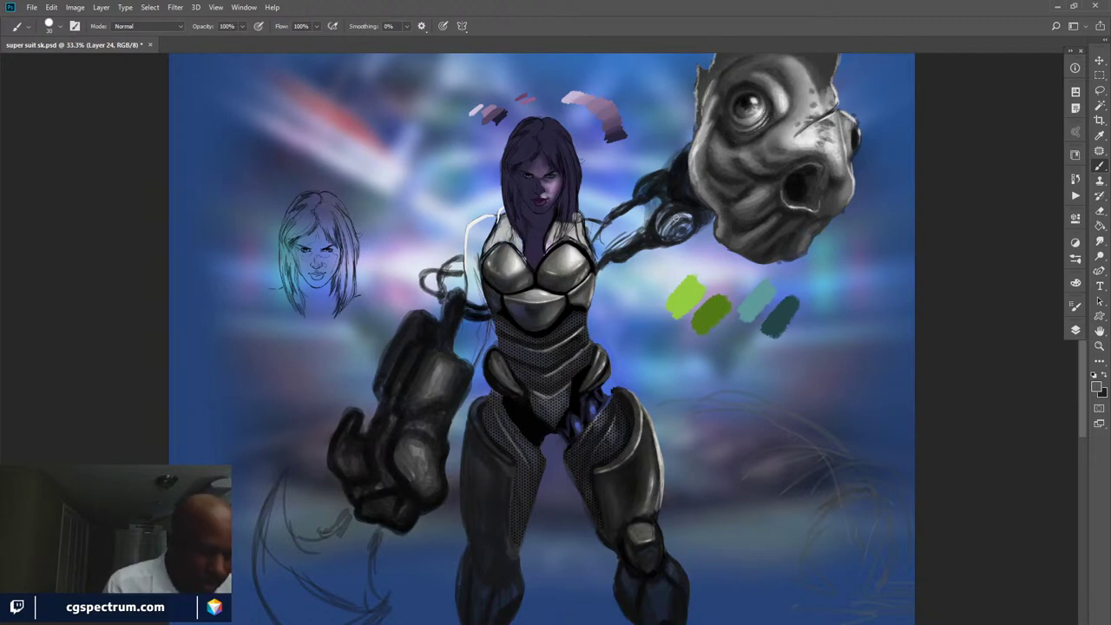
{"action": "key", "text": "5"}
{"action": "key", "text": "5"}
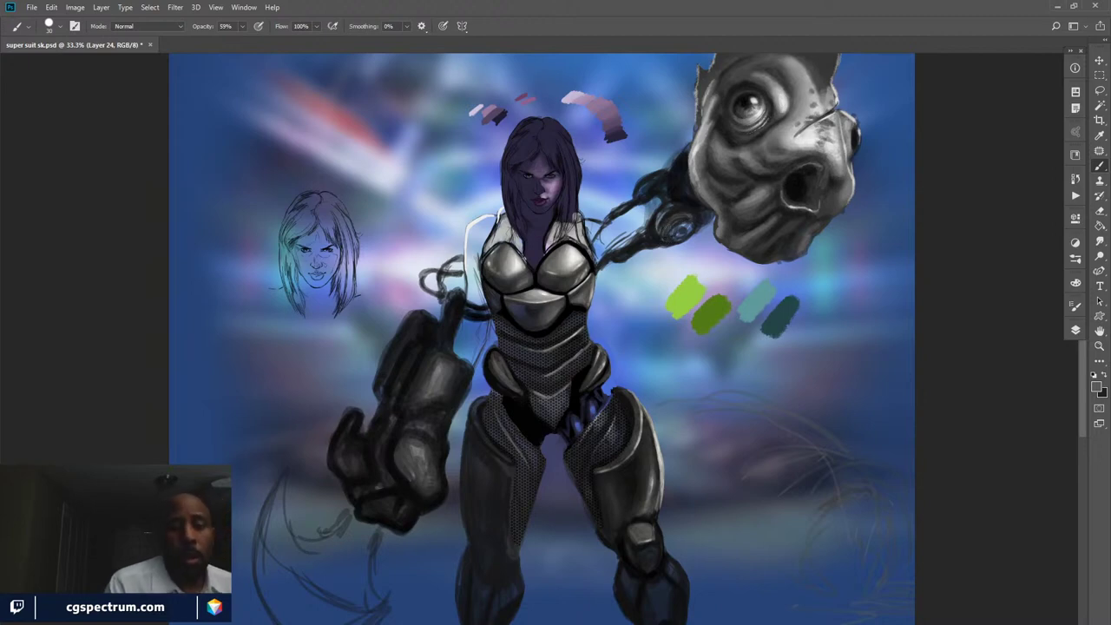
{"action": "left_click_drag", "start_coordinate": [692, 221], "coordinate": [680, 228]}
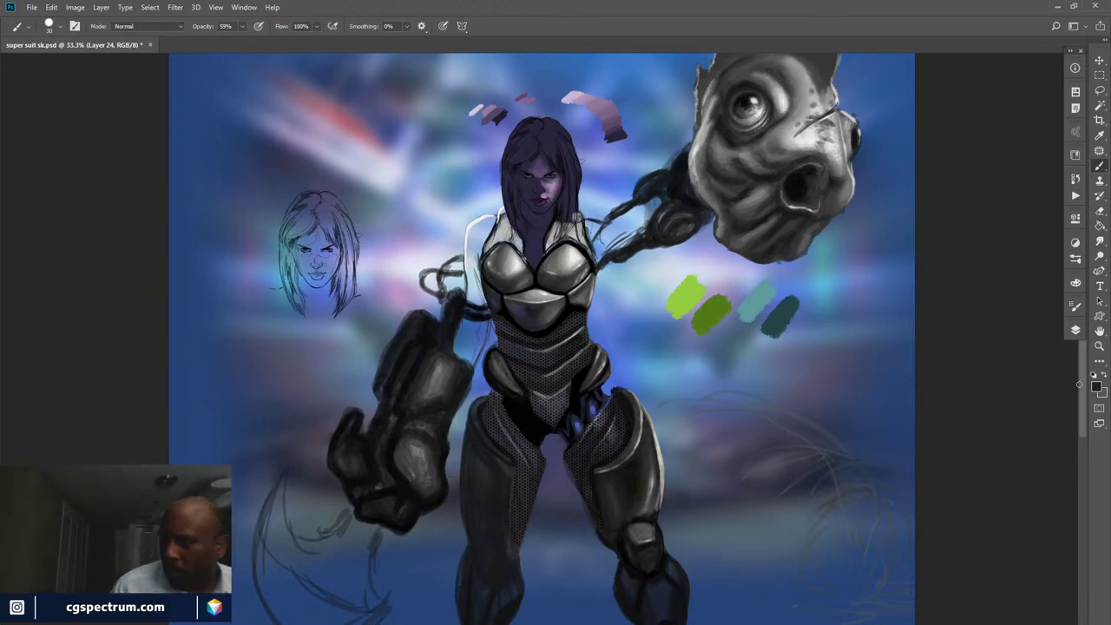
- Raise the foreground colour's brightness in the Color Picker to turn the mid grey into light grey
{"action": "left_click", "coordinate": [1097, 389]}
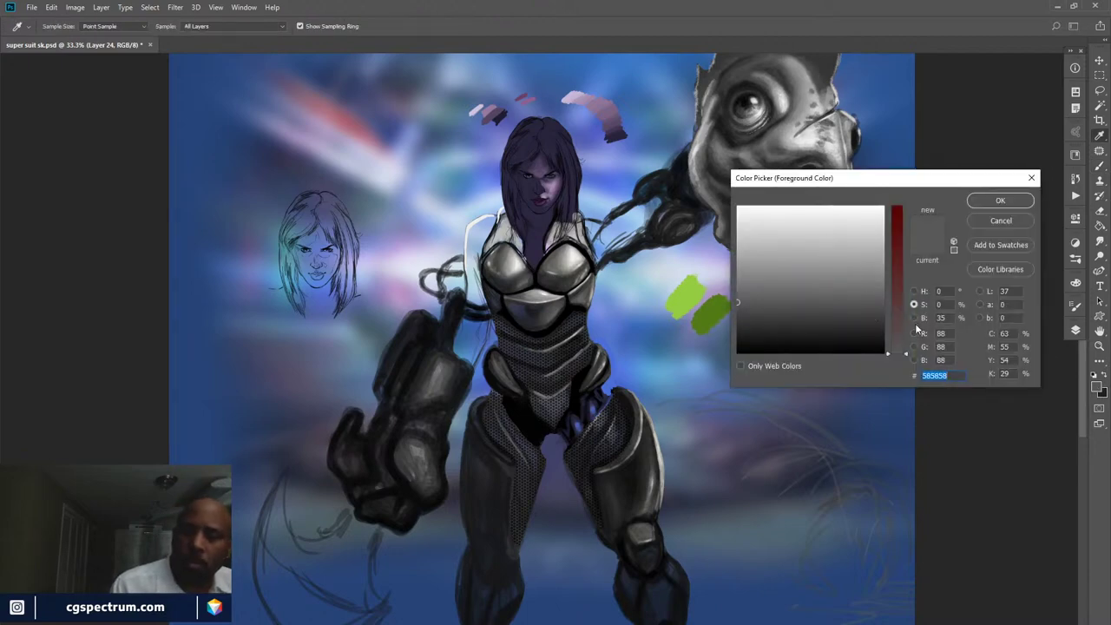
{"action": "left_click", "coordinate": [913, 318]}
{"action": "left_click_drag", "start_coordinate": [909, 318], "coordinate": [906, 236]}
{"action": "left_click", "coordinate": [999, 200]}
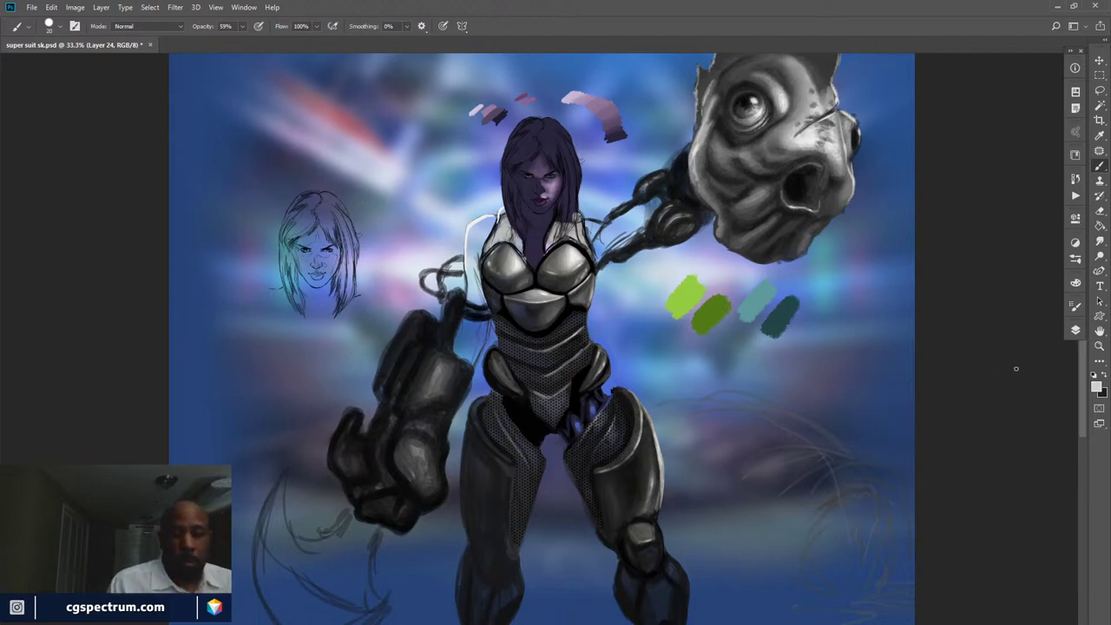
- Scroll through the Layers list, then hide all panels for a clear view of the painting
{"action": "left_click", "coordinate": [1076, 331]}
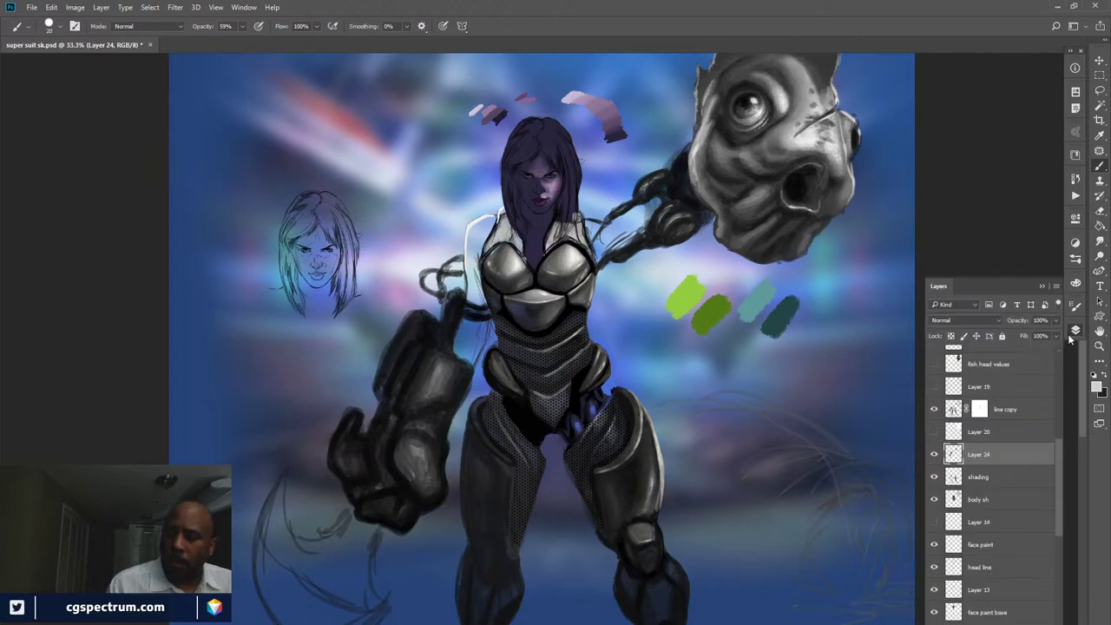
{"action": "left_click_drag", "start_coordinate": [1056, 424], "coordinate": [1054, 364]}
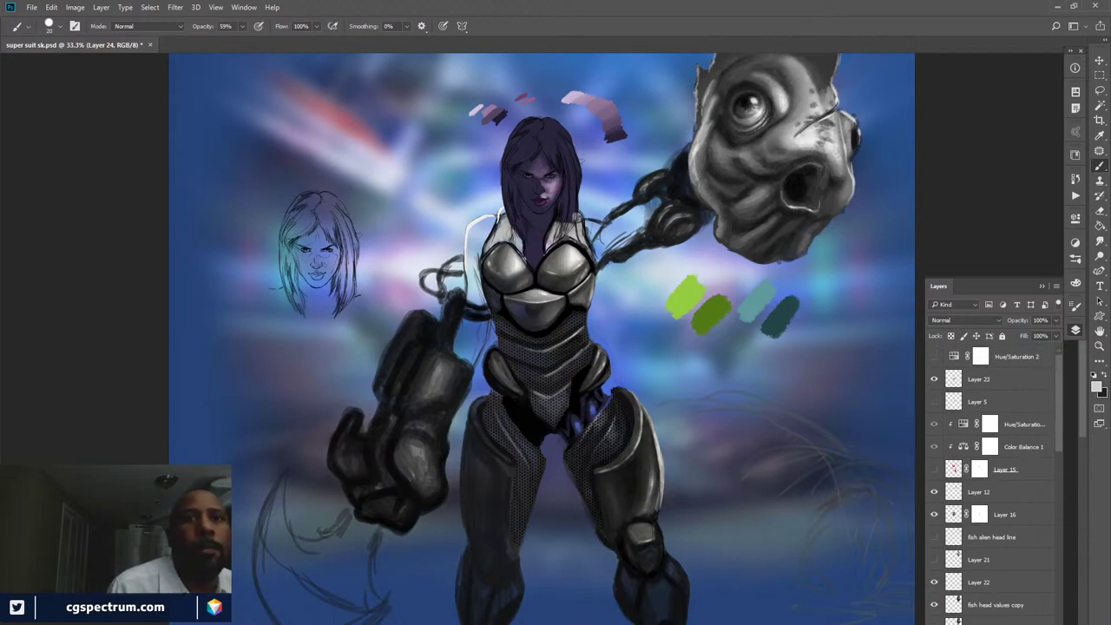
{"action": "key", "text": "shift+Tab"}
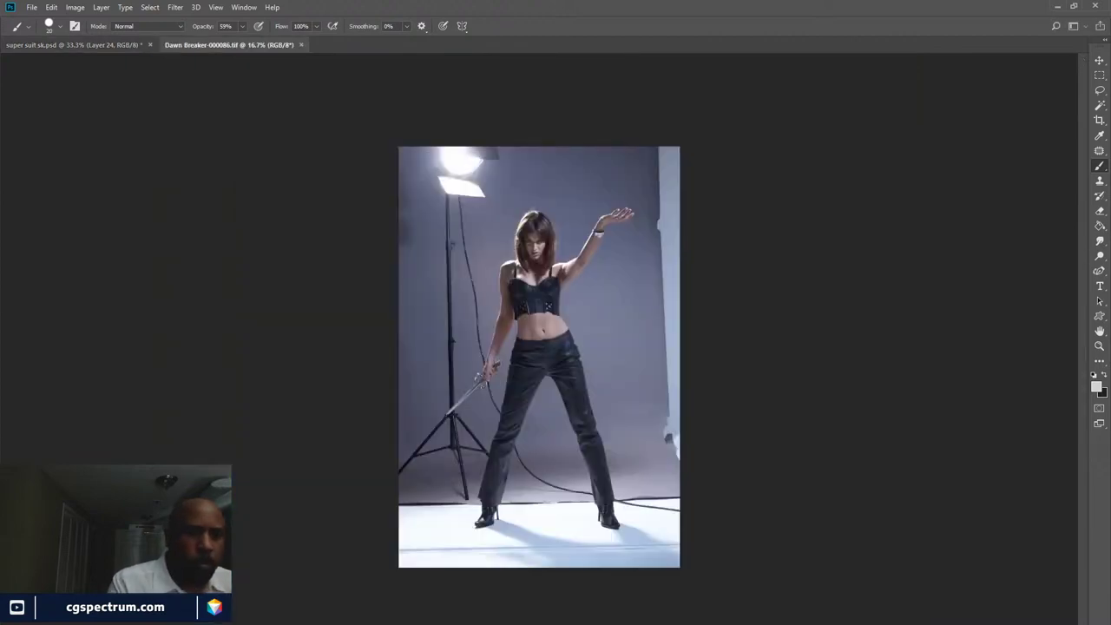
- Close the Dawn Breaker-000086.tif reference with Ctrl+W, returning to super suit sk.psd
{"action": "key", "text": "ctrl+w"}
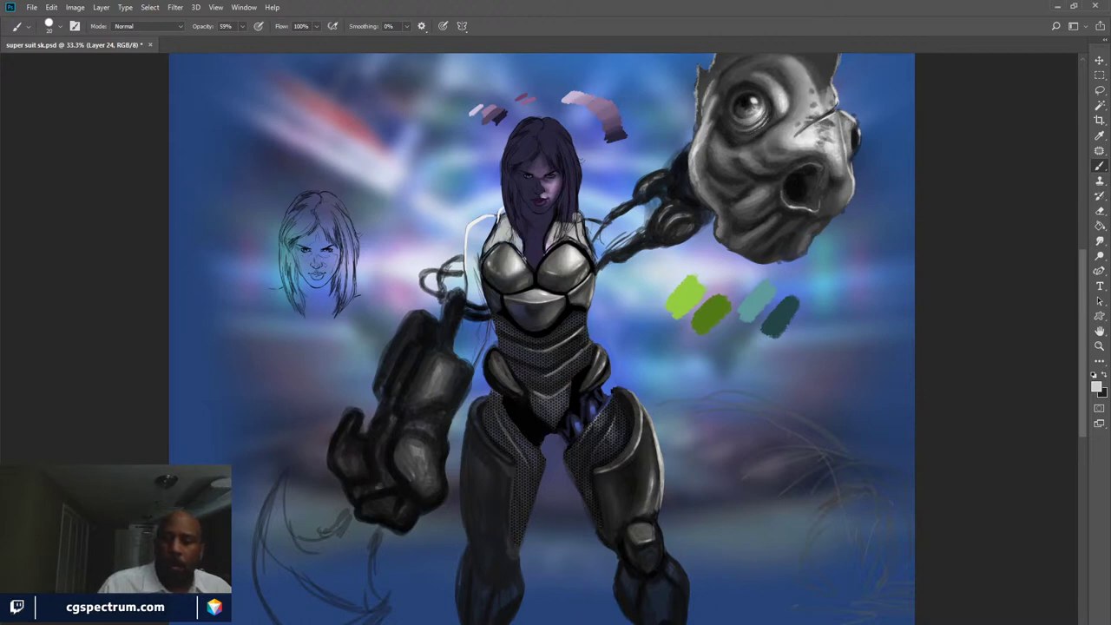
{"action": "key", "text": "ctrl+shift+z"}
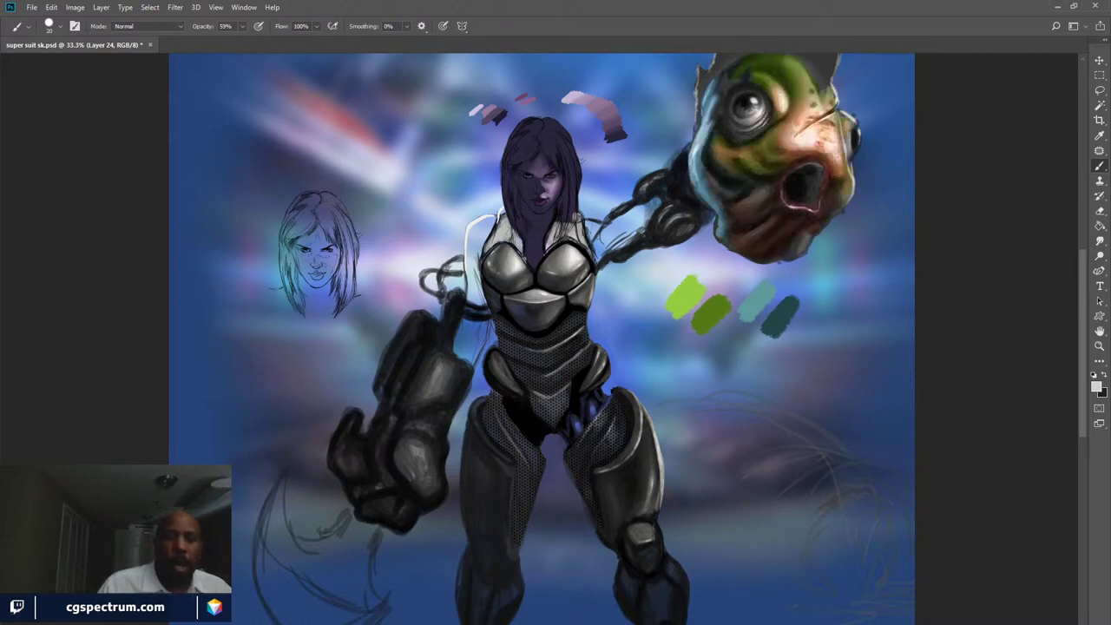
{"action": "key", "text": "ctrl+z"}
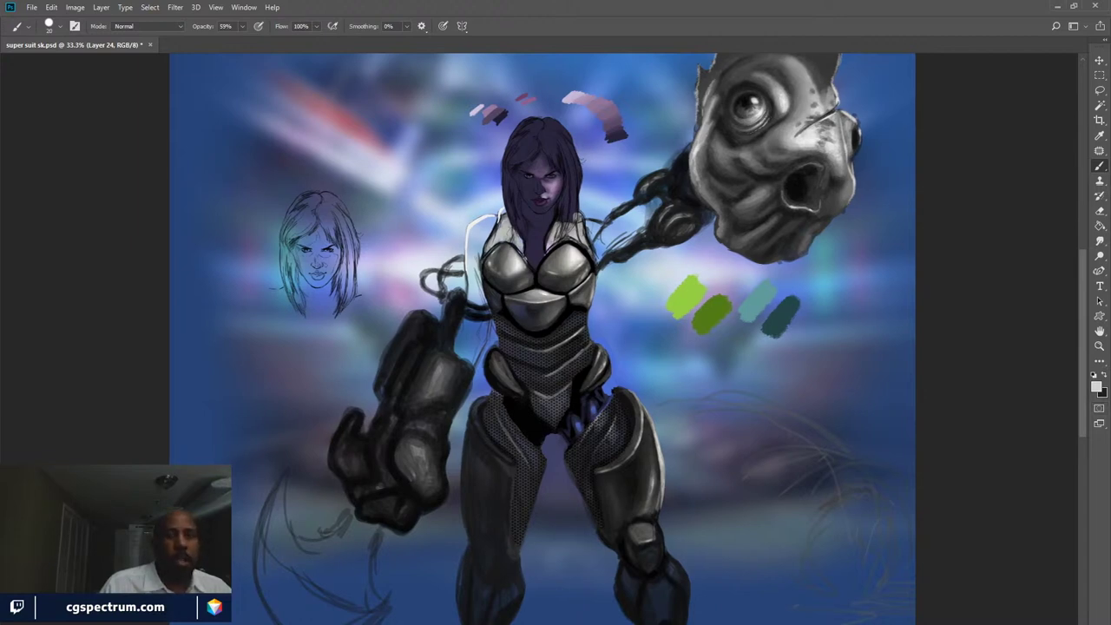
{"action": "left_click_drag", "start_coordinate": [538, 347], "coordinate": [579, 308]}
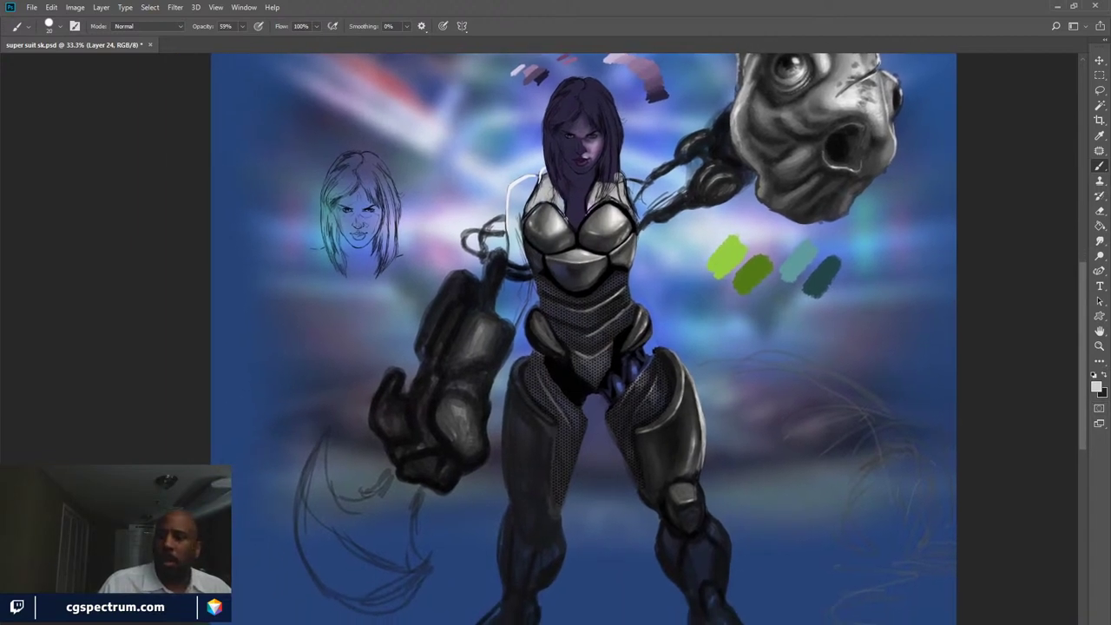
- Restore the panels, then enlarge, zoom out and move the floating Dawn Breaker window to the left
{"action": "key", "text": "Tab"}
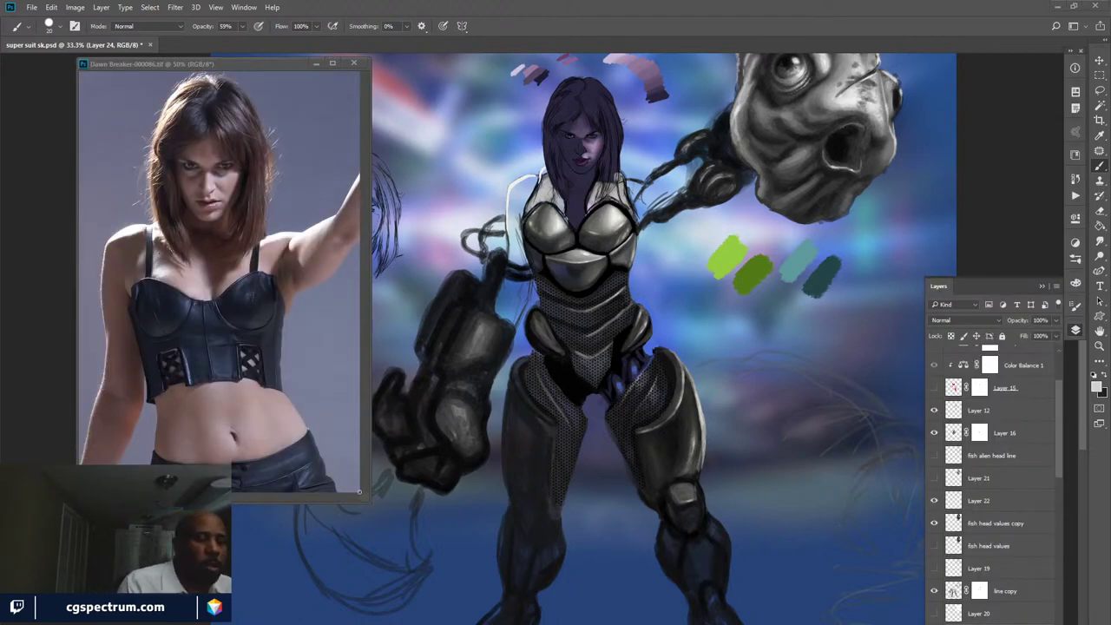
{"action": "left_click_drag", "start_coordinate": [359, 492], "coordinate": [444, 620]}
{"action": "key", "text": "ctrl+minus"}
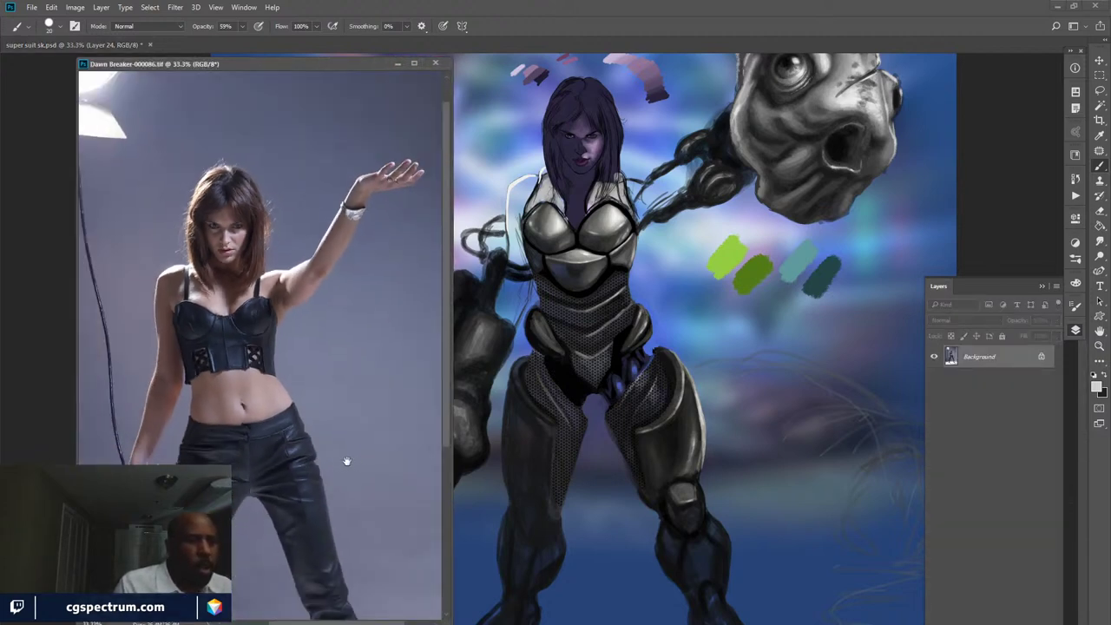
{"action": "left_click_drag", "start_coordinate": [347, 461], "coordinate": [355, 389]}
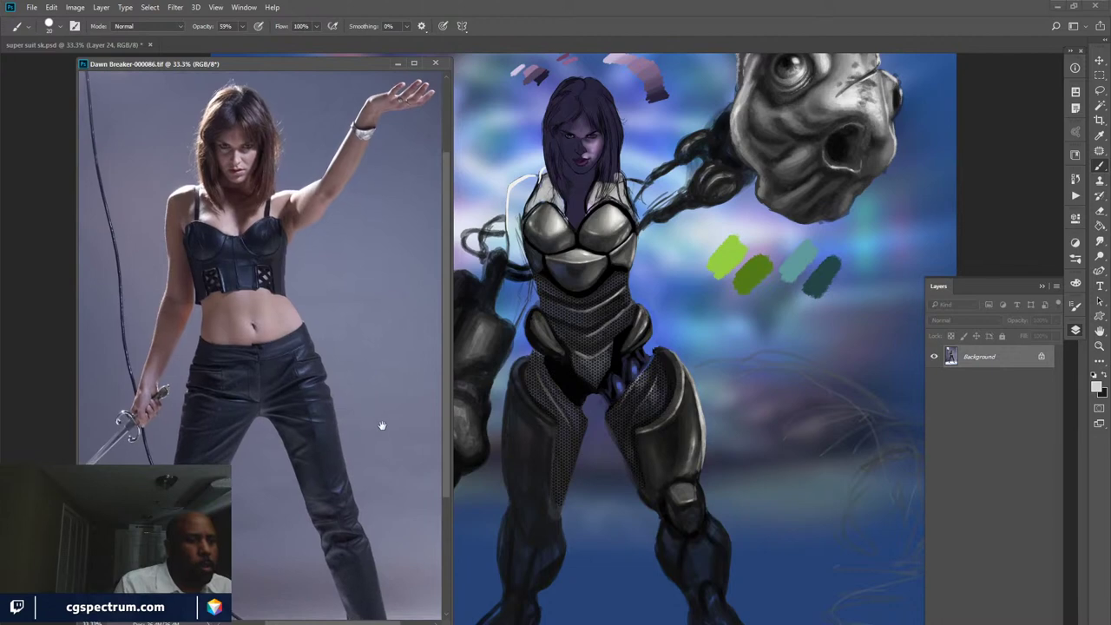
{"action": "mouse_move", "coordinate": [373, 476]}
{"action": "left_mouse_down"}
{"action": "mouse_move", "coordinate": [372, 488]}
{"action": "mouse_move", "coordinate": [387, 379]}
{"action": "mouse_move", "coordinate": [385, 486]}
{"action": "mouse_move", "coordinate": [386, 469]}
{"action": "left_mouse_up"}
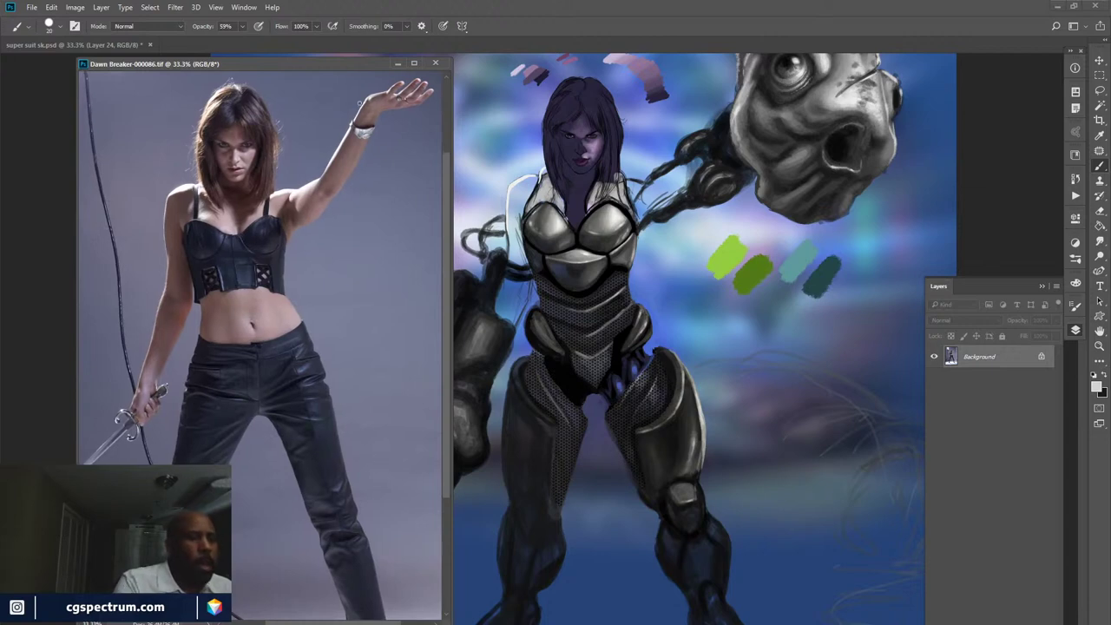
{"action": "left_click_drag", "start_coordinate": [353, 64], "coordinate": [290, 59]}
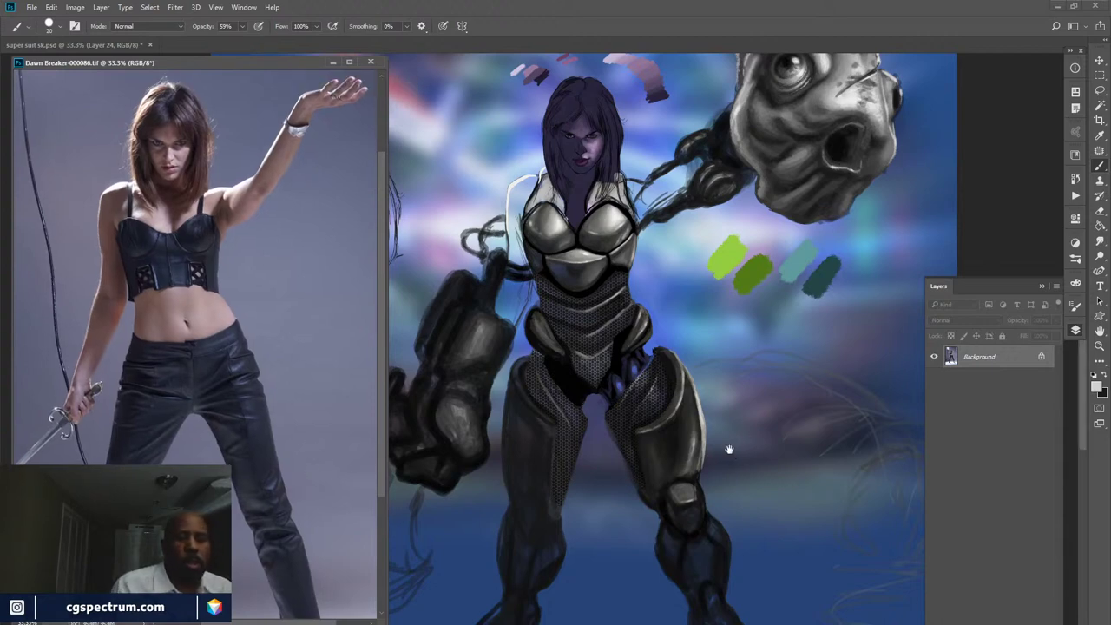
{"action": "left_click", "coordinate": [716, 423]}
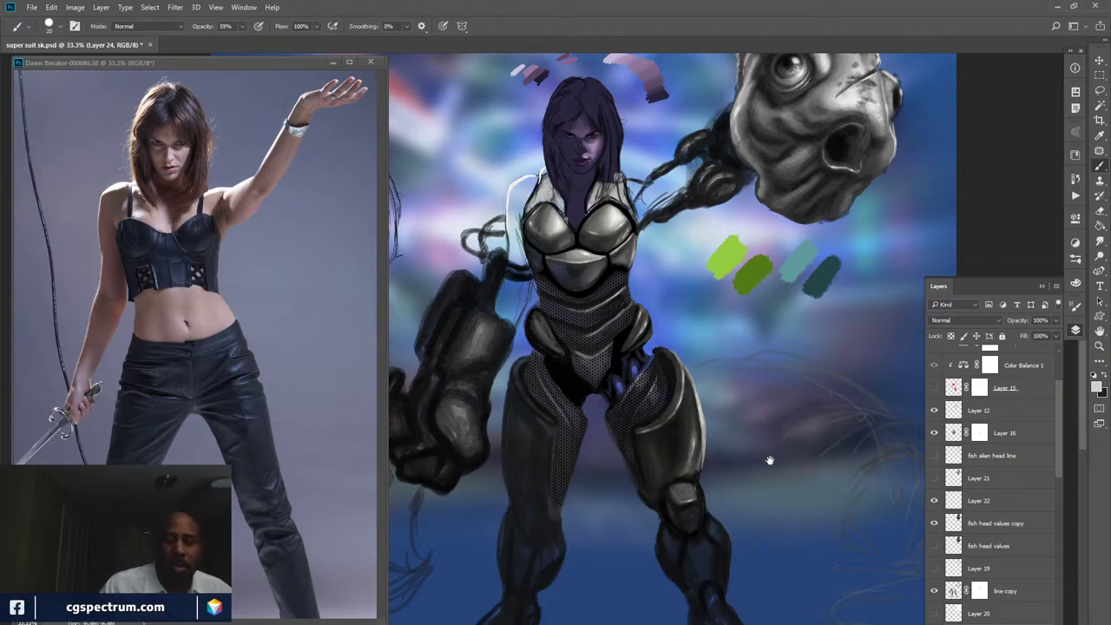
{"action": "left_click_drag", "start_coordinate": [768, 468], "coordinate": [848, 446]}
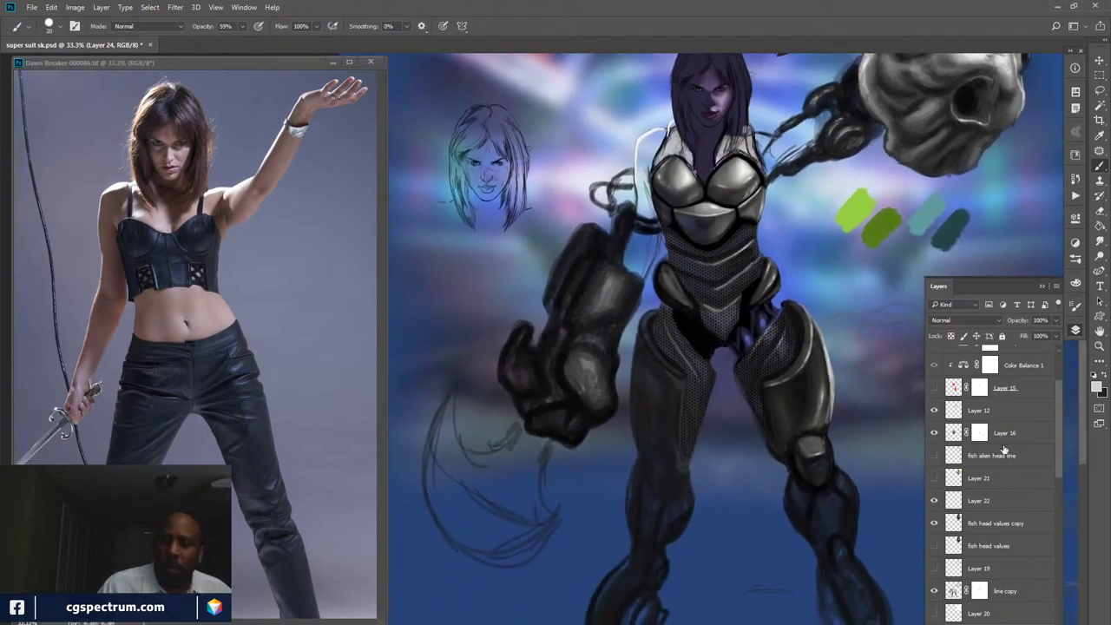
{"action": "left_click", "coordinate": [934, 590]}
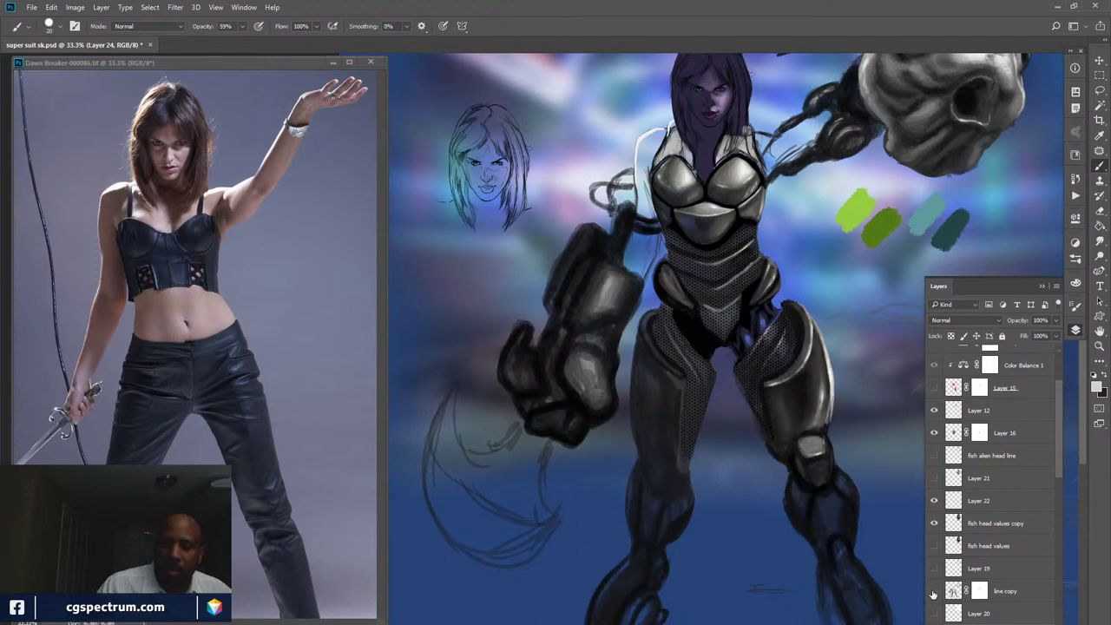
{"action": "left_click", "coordinate": [933, 591]}
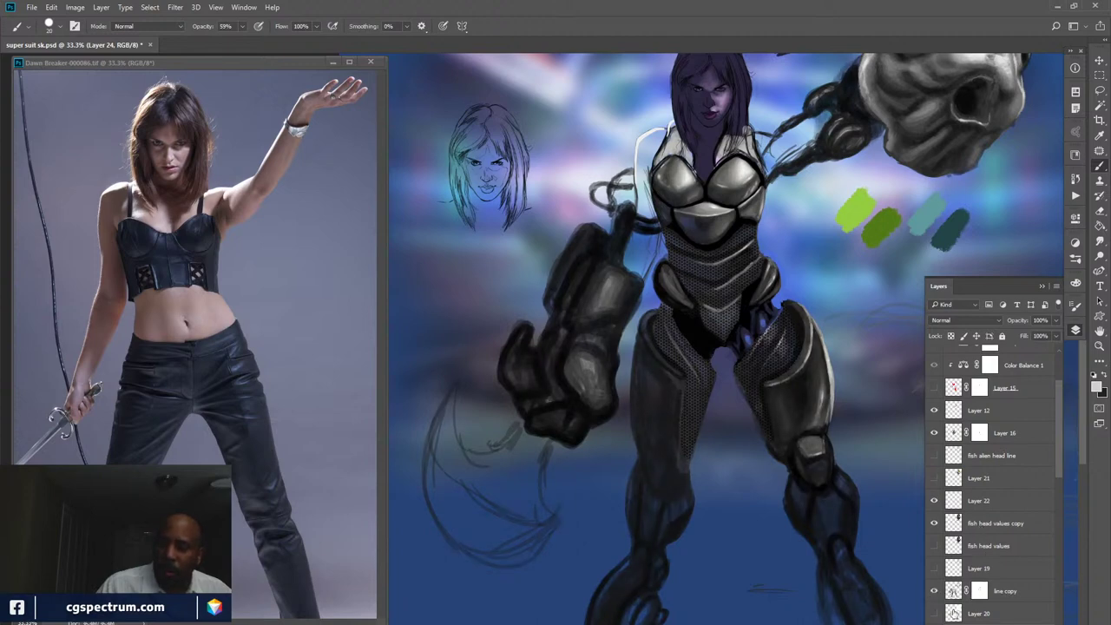
{"action": "left_click", "coordinate": [934, 613]}
{"action": "left_click", "coordinate": [934, 614]}
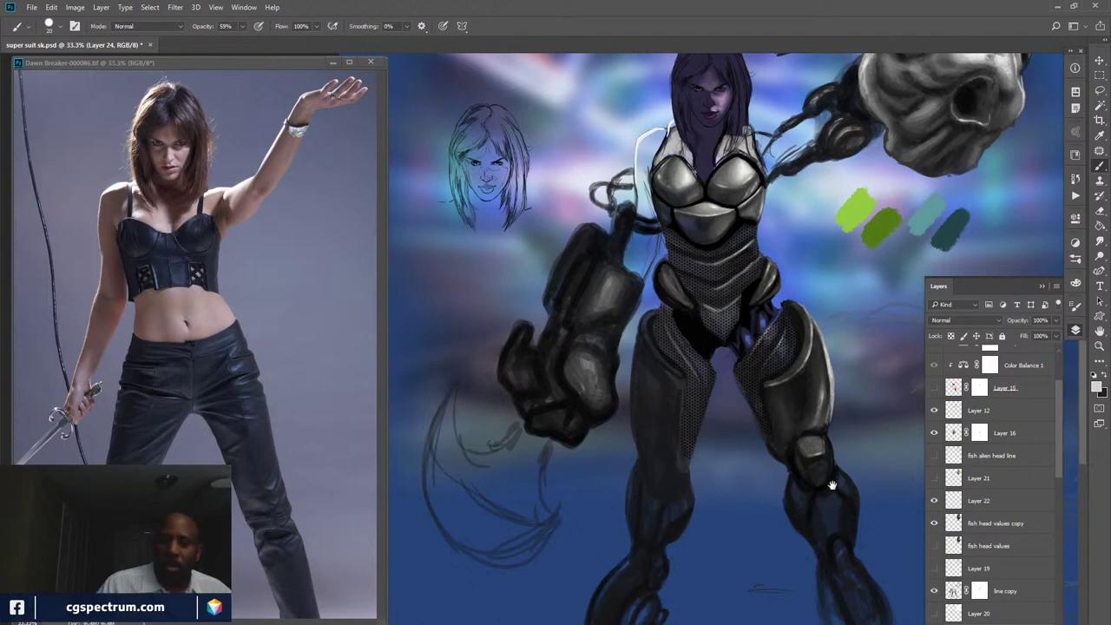
{"action": "left_click_drag", "start_coordinate": [829, 472], "coordinate": [820, 586]}
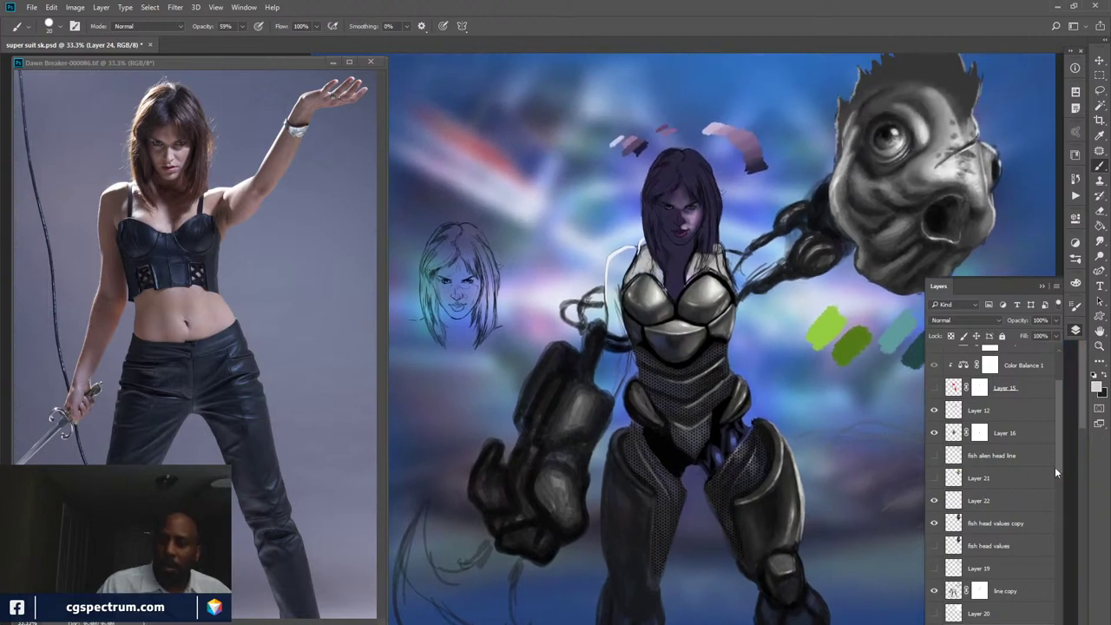
{"action": "left_click_drag", "start_coordinate": [1058, 465], "coordinate": [1052, 517]}
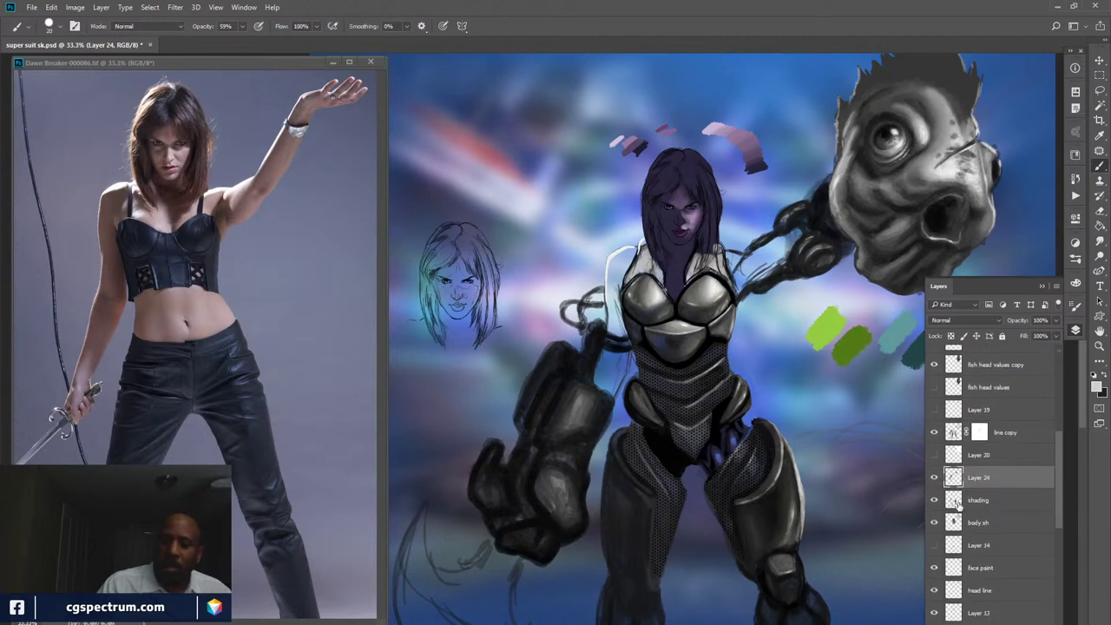
{"action": "left_click", "coordinate": [934, 523]}
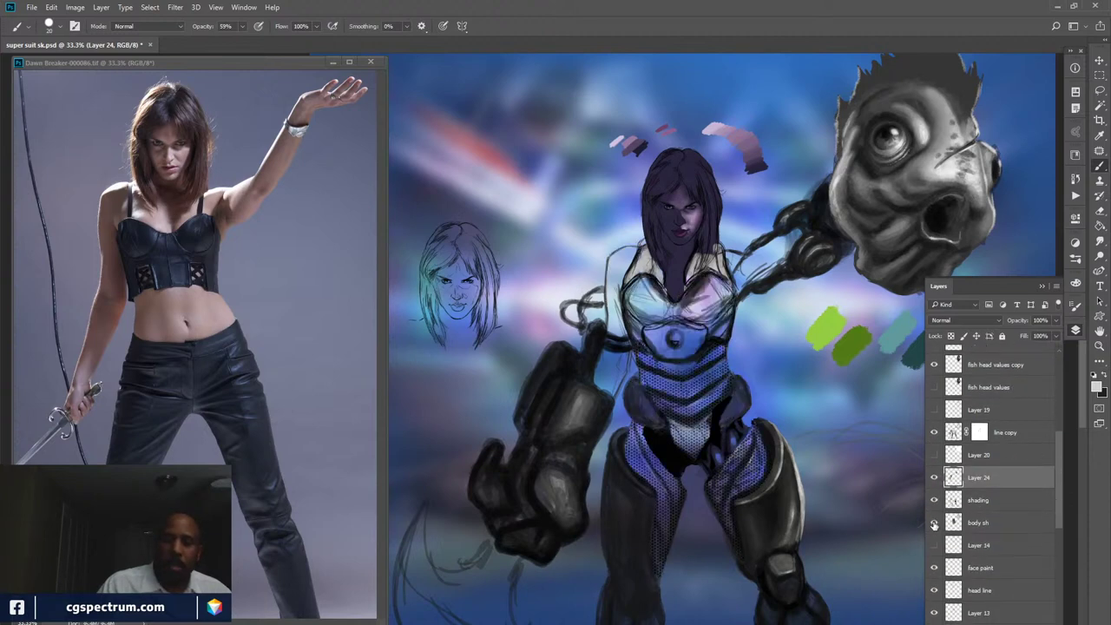
{"action": "left_click", "coordinate": [934, 523]}
{"action": "left_click", "coordinate": [934, 523]}
{"action": "left_click", "coordinate": [933, 523]}
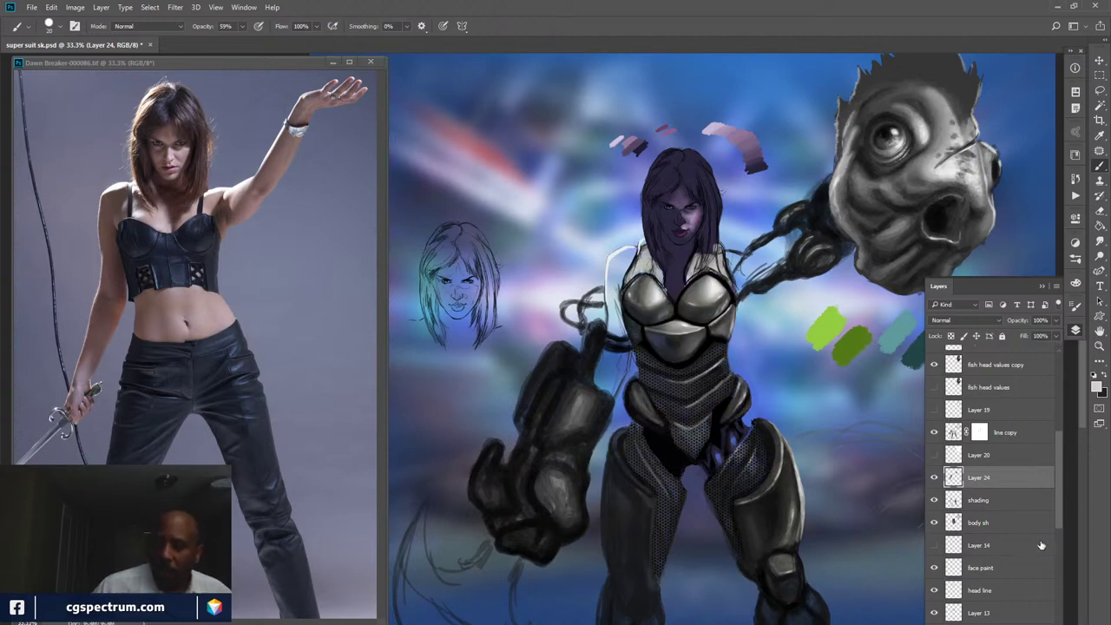
{"action": "left_click_drag", "start_coordinate": [1057, 522], "coordinate": [1054, 550]}
{"action": "scroll", "coordinate": [1057, 549], "scroll_direction": "down", "scroll_amount": 2}
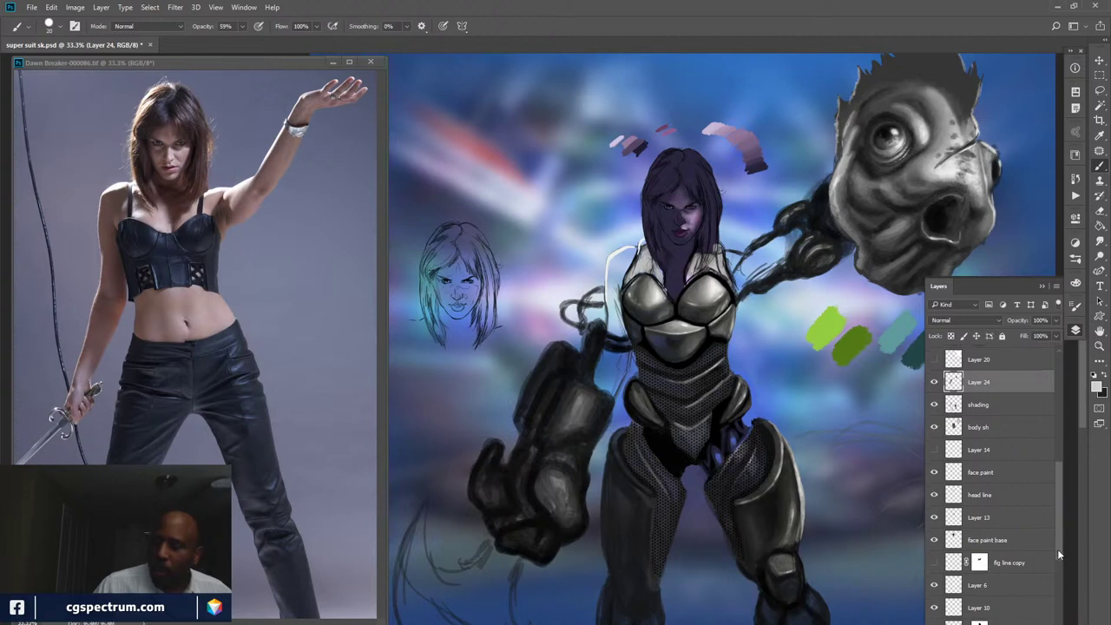
{"action": "left_click", "coordinate": [934, 596]}
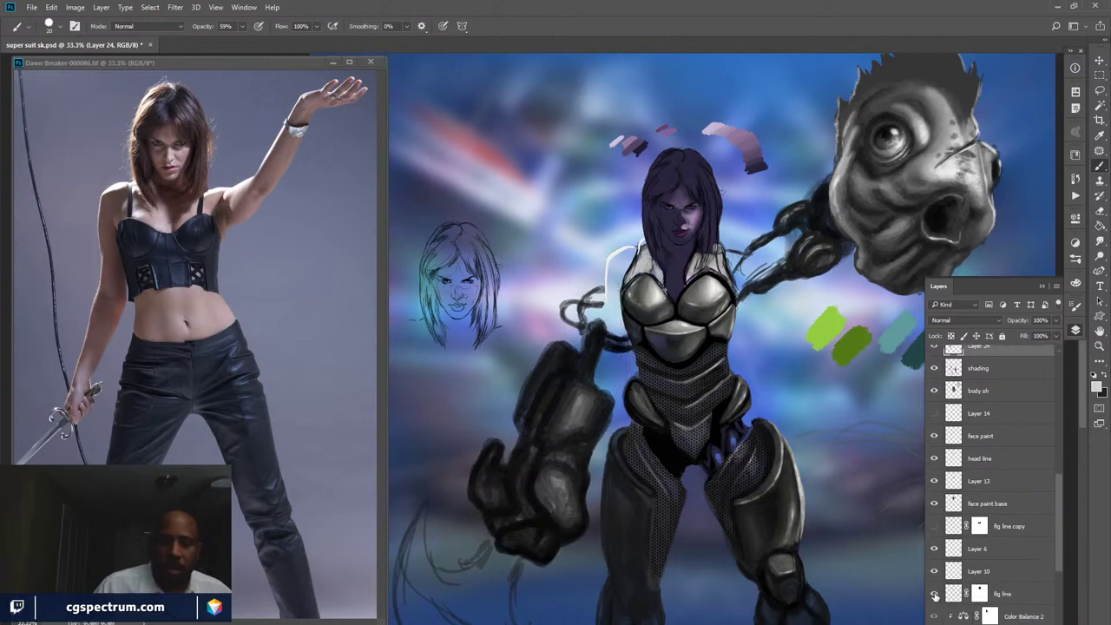
{"action": "left_click", "coordinate": [934, 596]}
{"action": "left_click", "coordinate": [1027, 615]}
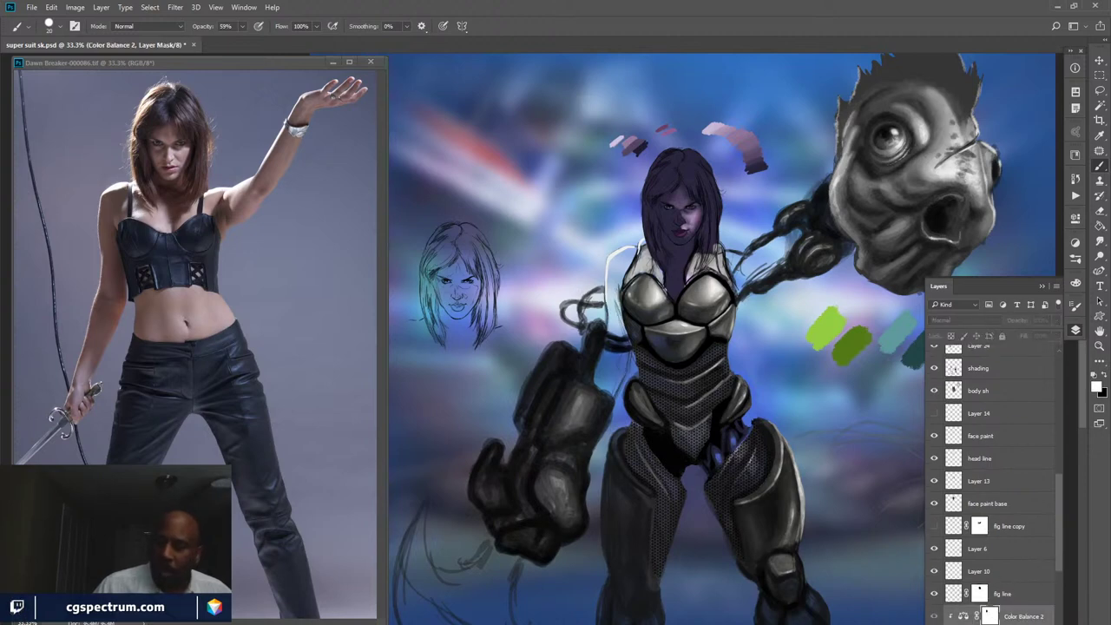
{"action": "key", "text": "ctrl+shift+alt+n"}
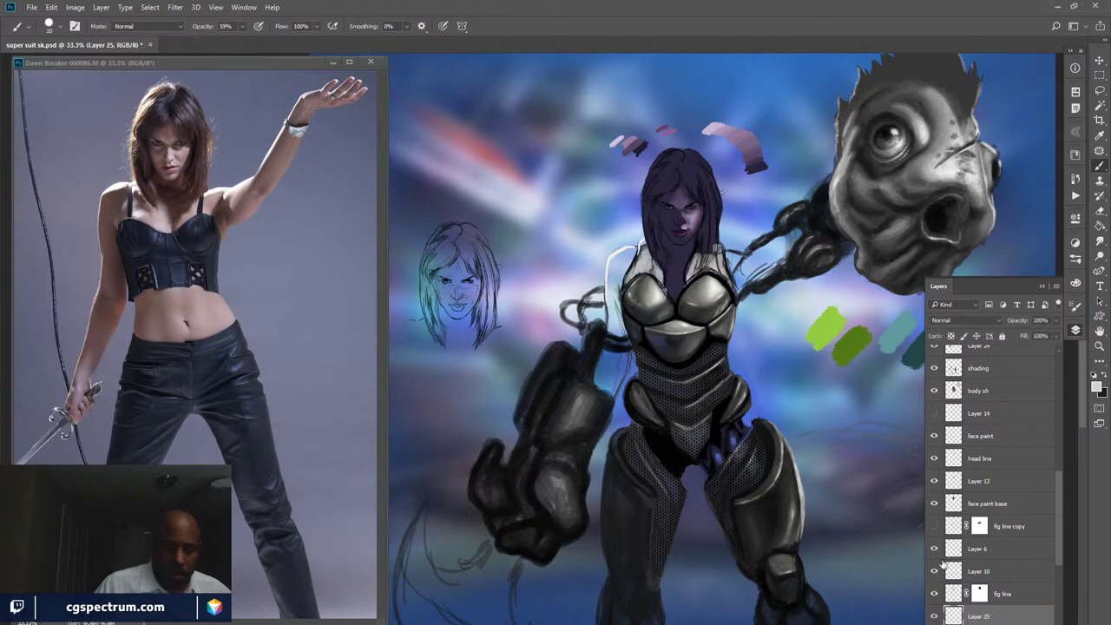
{"action": "key", "text": "ctrl+plus"}
{"action": "key", "text": "ctrl+plus"}
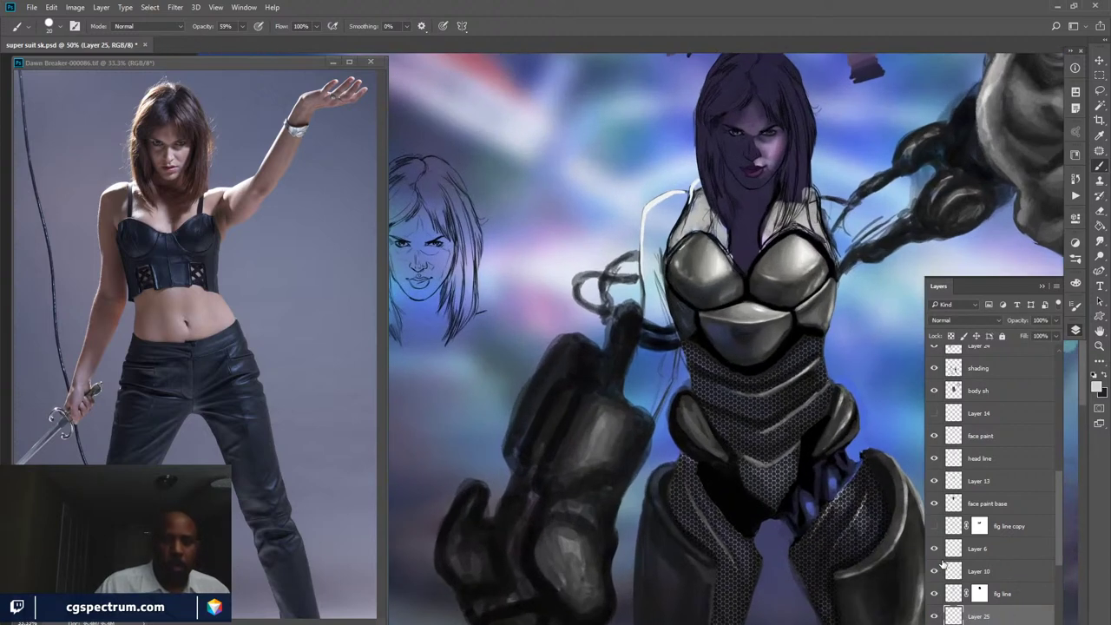
{"action": "left_click_drag", "start_coordinate": [807, 408], "coordinate": [668, 469]}
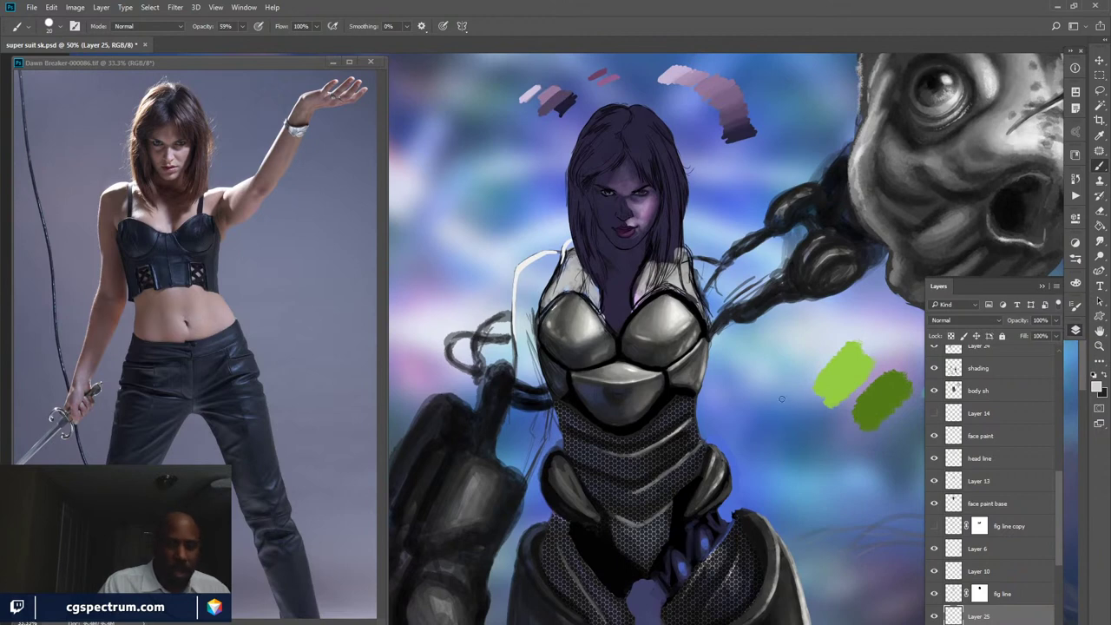
{"action": "left_click", "coordinate": [669, 318], "text": "alt"}
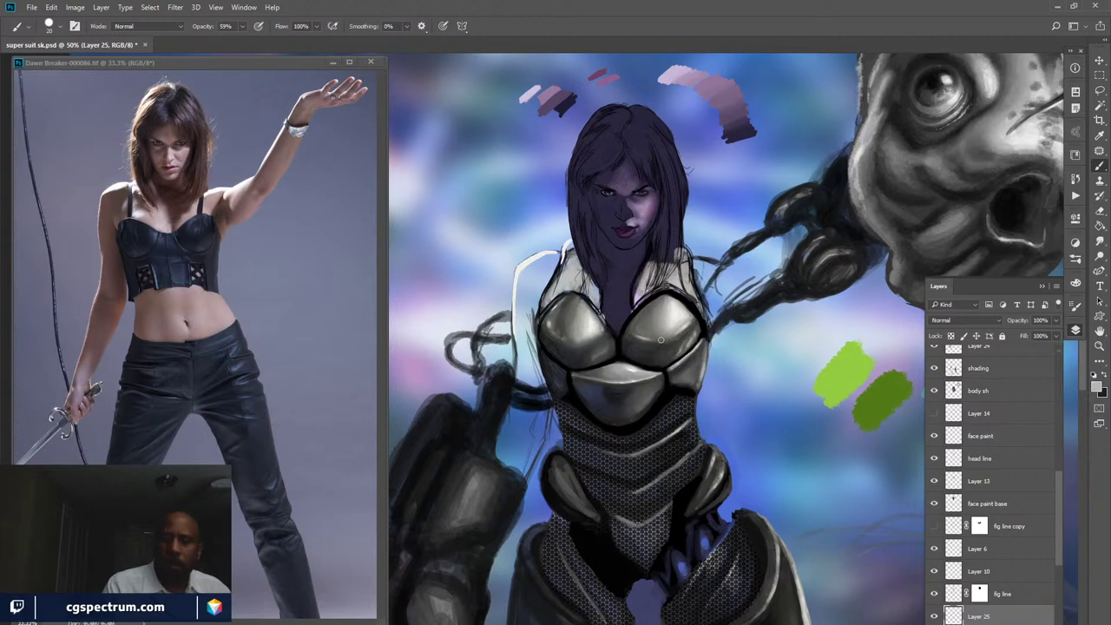
{"action": "left_click", "coordinate": [934, 593]}
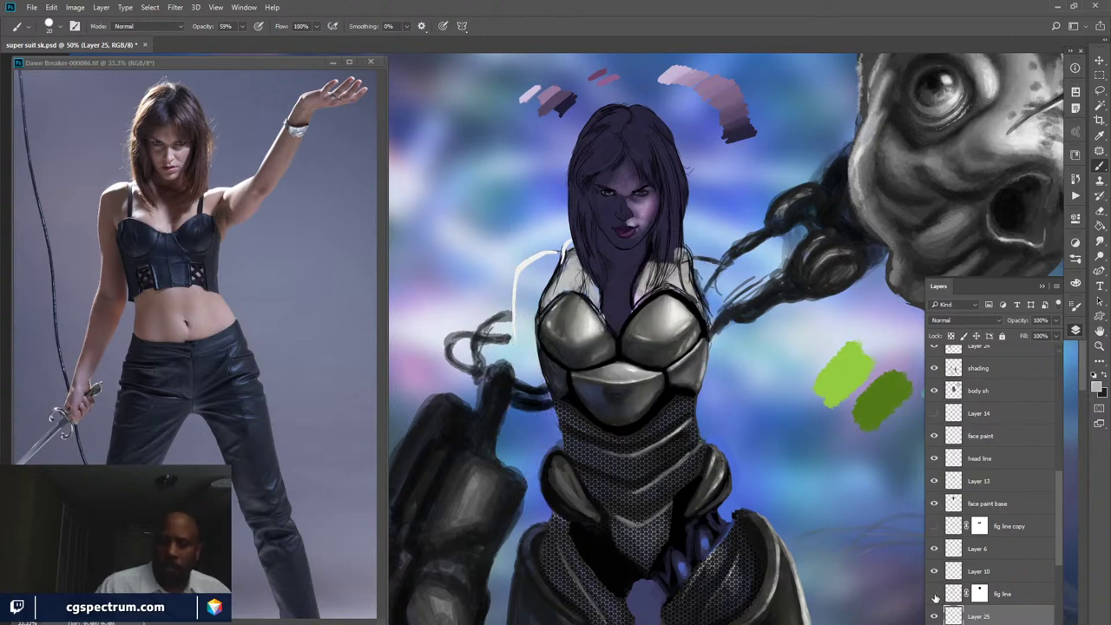
{"action": "left_click", "coordinate": [933, 595]}
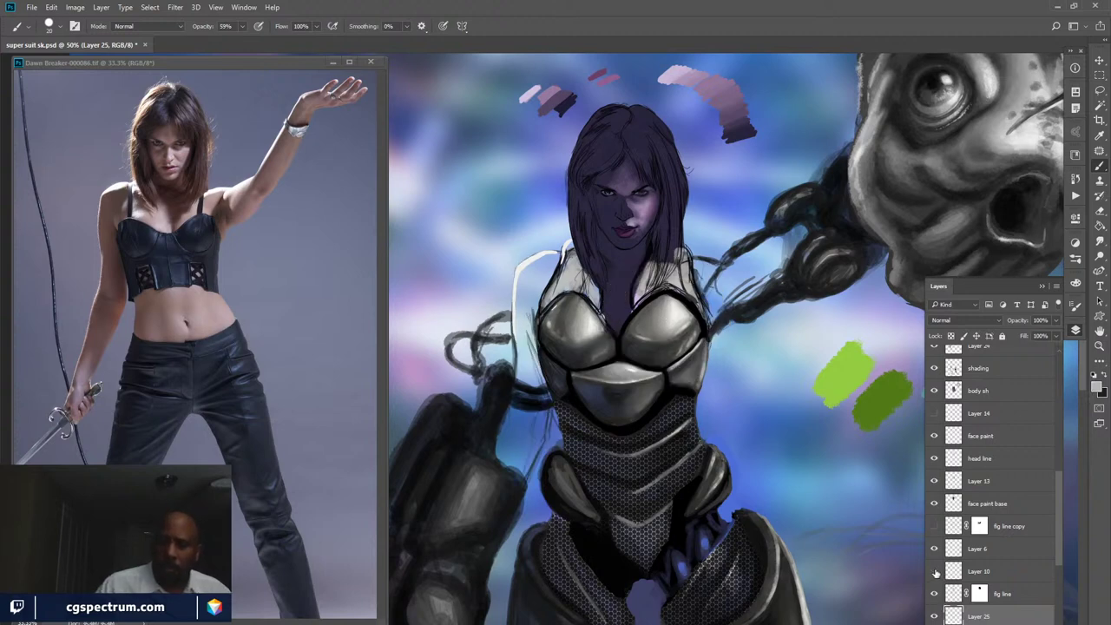
{"action": "key", "text": "v"}
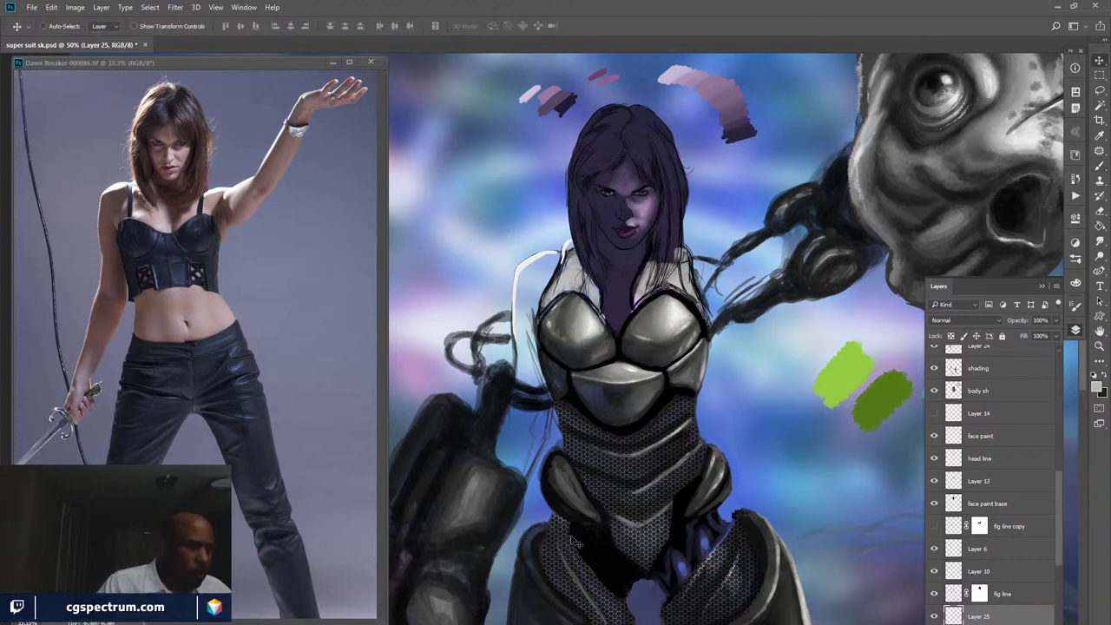
{"action": "left_click", "coordinate": [43, 26]}
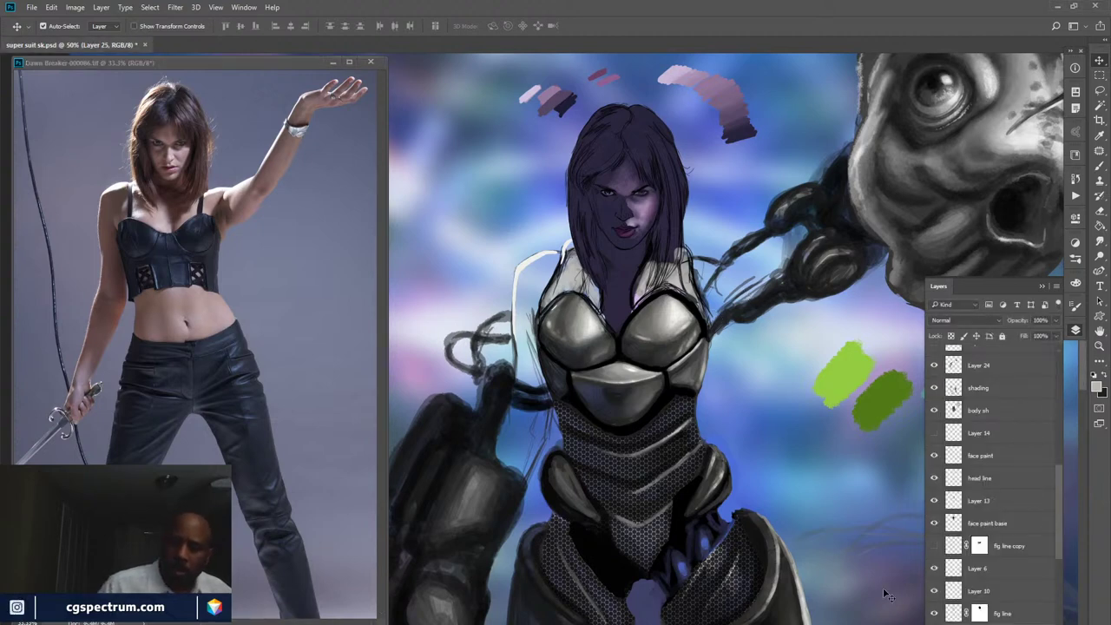
{"action": "left_click", "coordinate": [752, 252]}
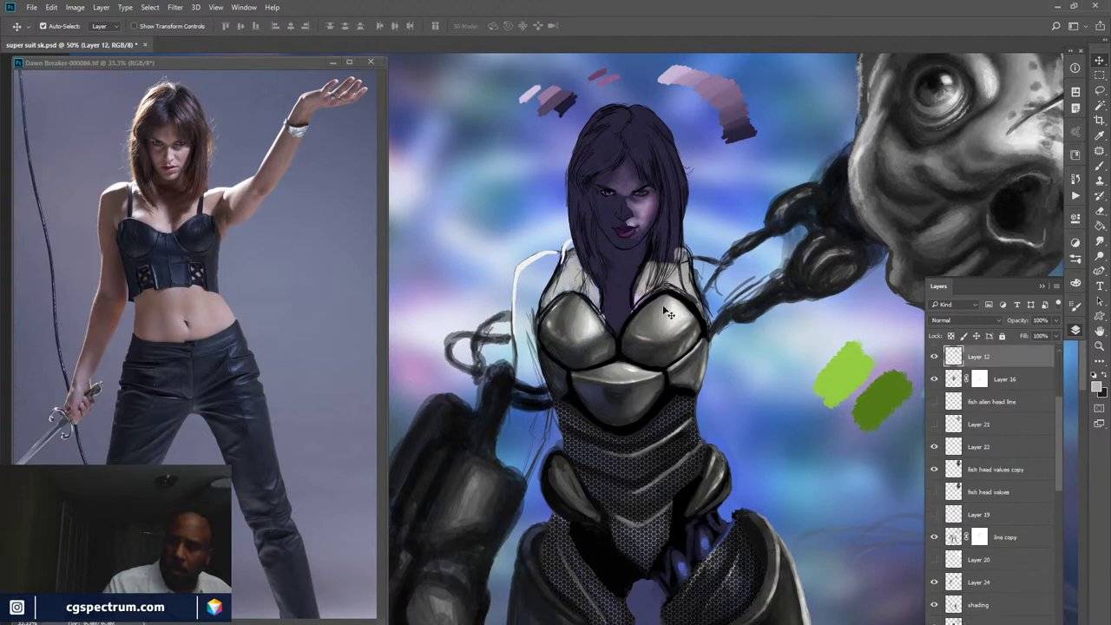
{"action": "left_click", "coordinate": [935, 357]}
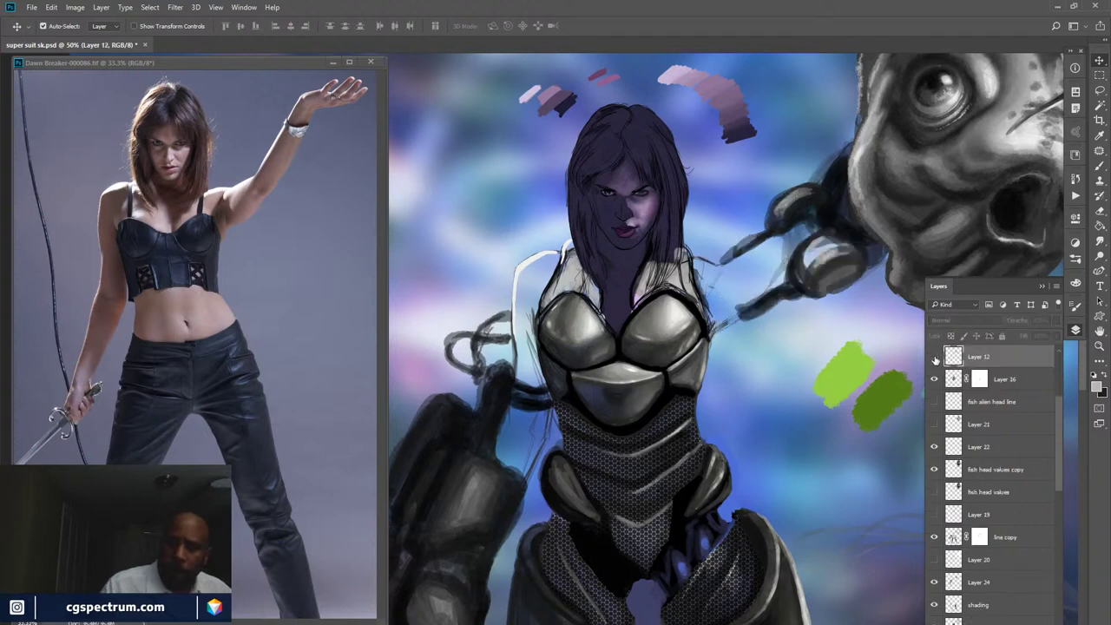
{"action": "left_click", "coordinate": [935, 356]}
{"action": "scroll", "coordinate": [1057, 395], "scroll_direction": "up", "scroll_amount": 2}
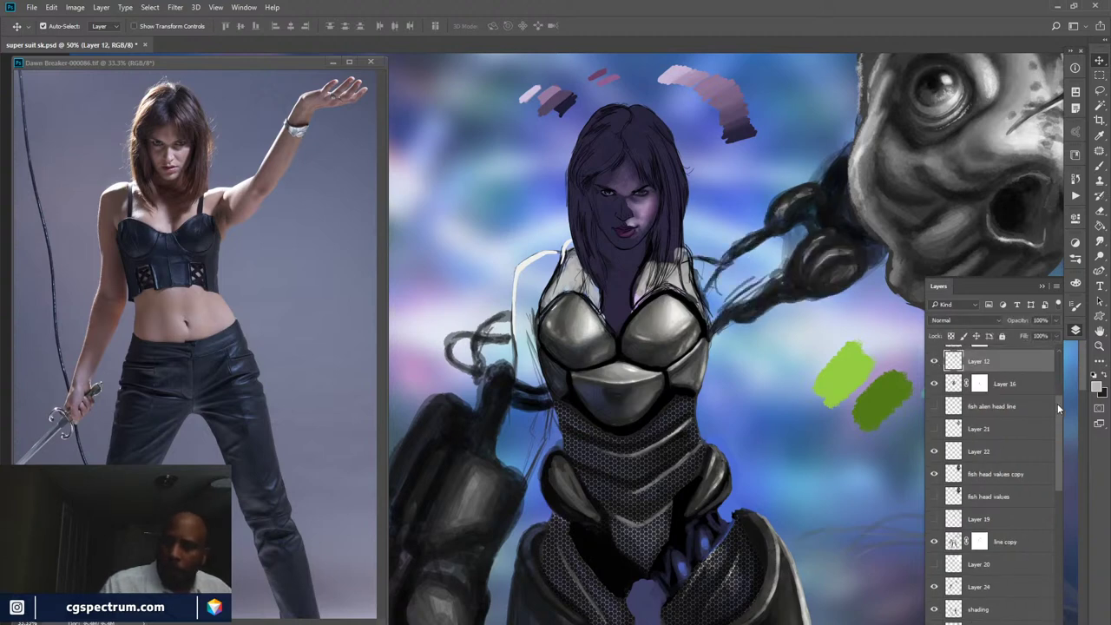
{"action": "left_click_drag", "start_coordinate": [1023, 401], "coordinate": [1024, 401]}
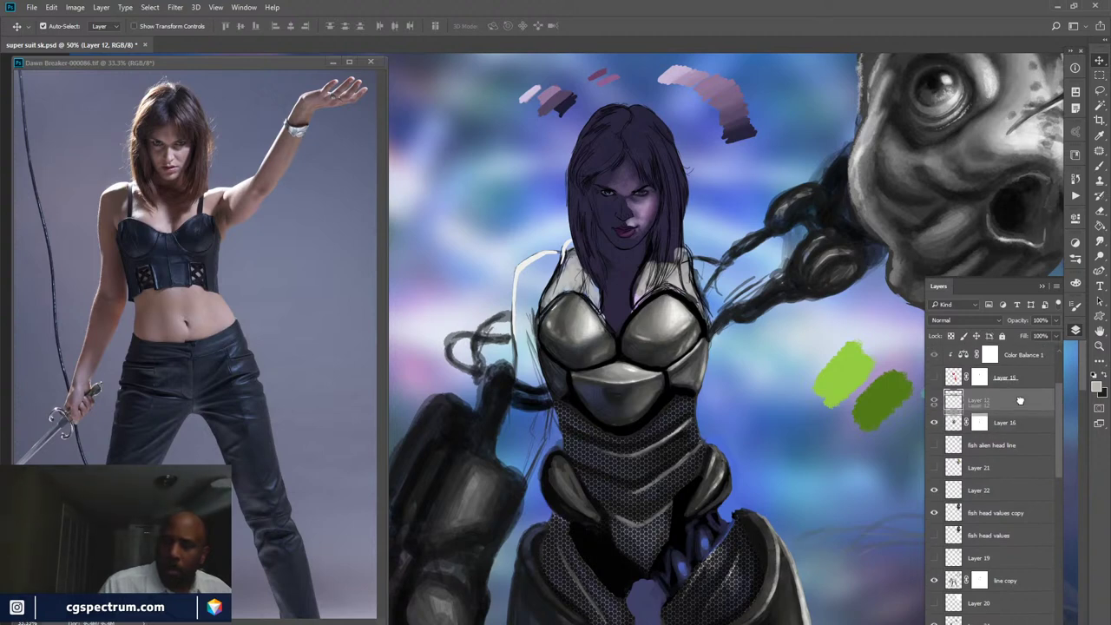
{"action": "left_click", "coordinate": [935, 400]}
{"action": "left_click", "coordinate": [935, 400]}
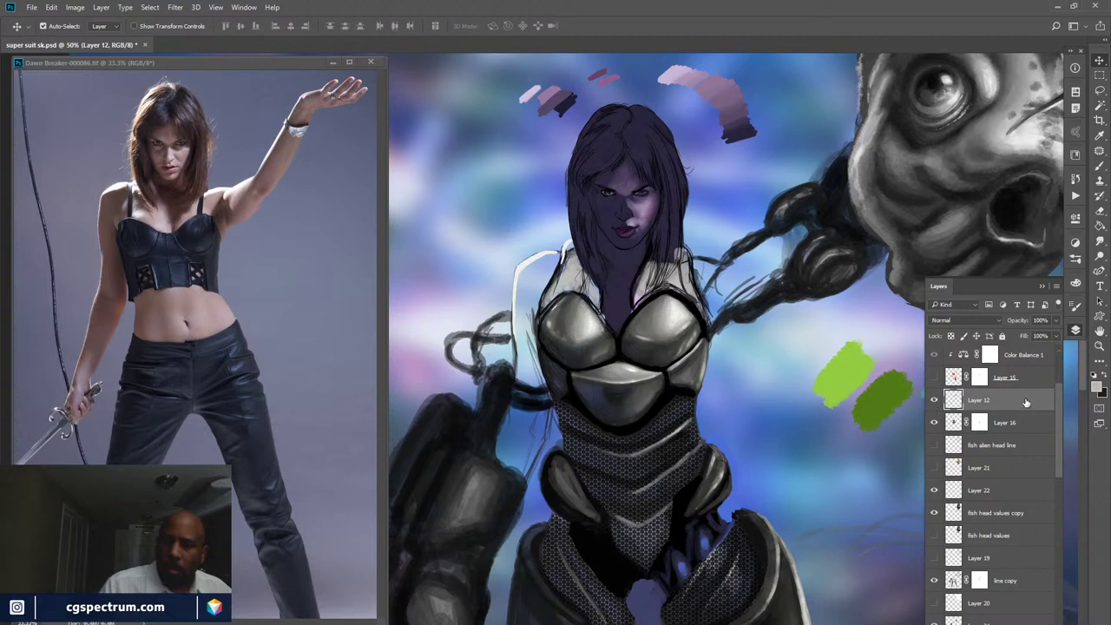
{"action": "mouse_move", "coordinate": [1053, 427]}
{"action": "left_mouse_down"}
{"action": "mouse_move", "coordinate": [1057, 570]}
{"action": "mouse_move", "coordinate": [1056, 547]}
{"action": "left_mouse_up"}
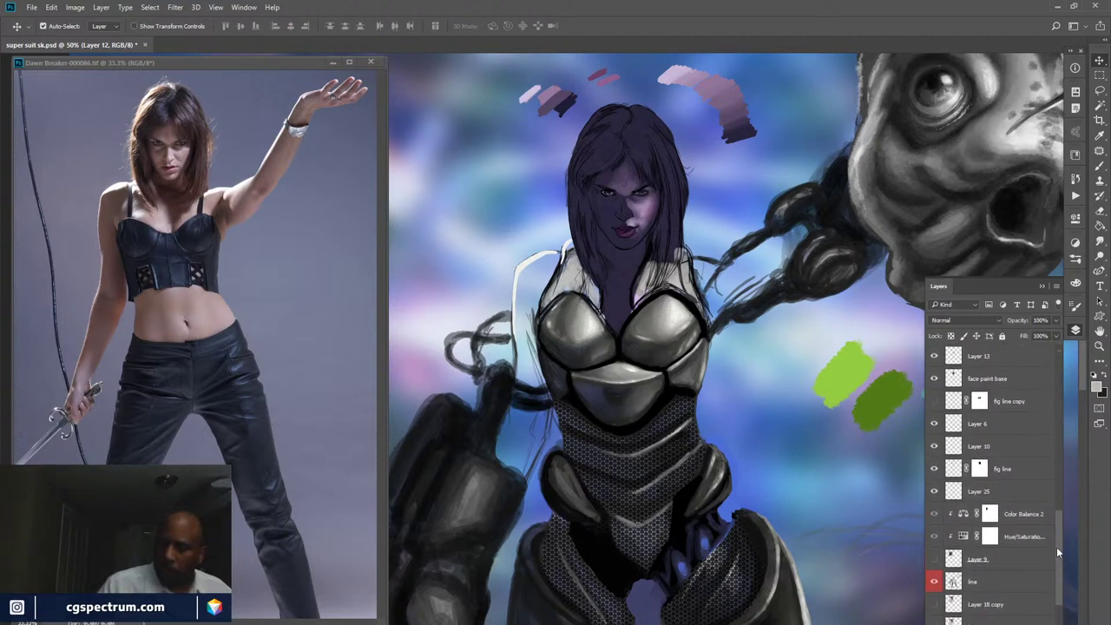
- Rename Layer 25 to 'fig arm paint' and switch to the Brush tool
{"action": "double_click", "coordinate": [978, 494]}
{"action": "type", "text": "fig arm paint"}
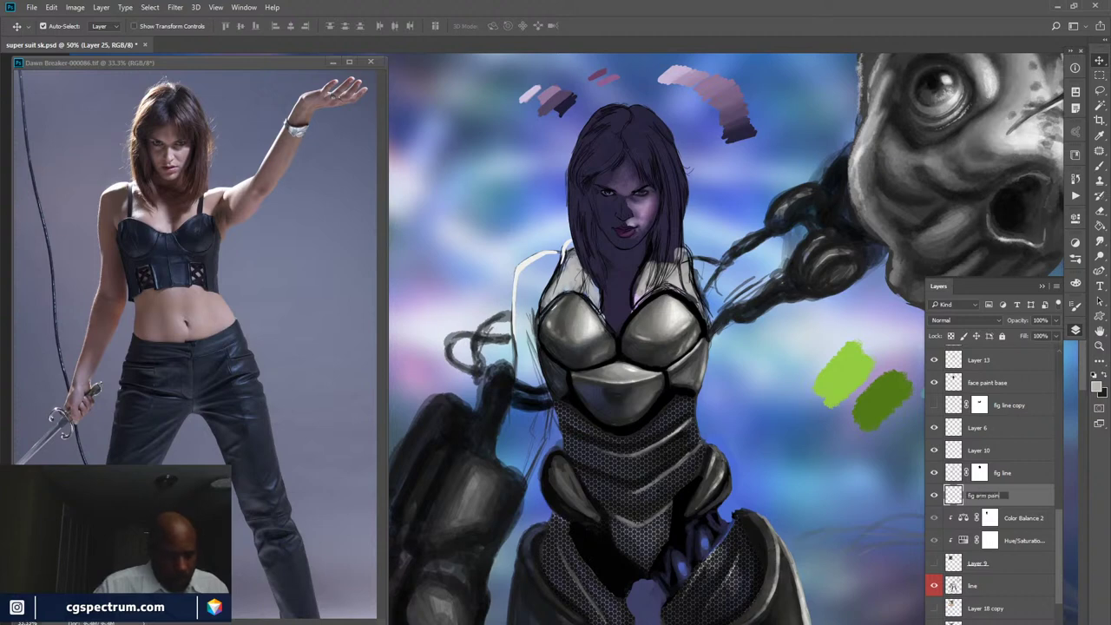
{"action": "key", "text": "Return"}
{"action": "key", "text": "b"}
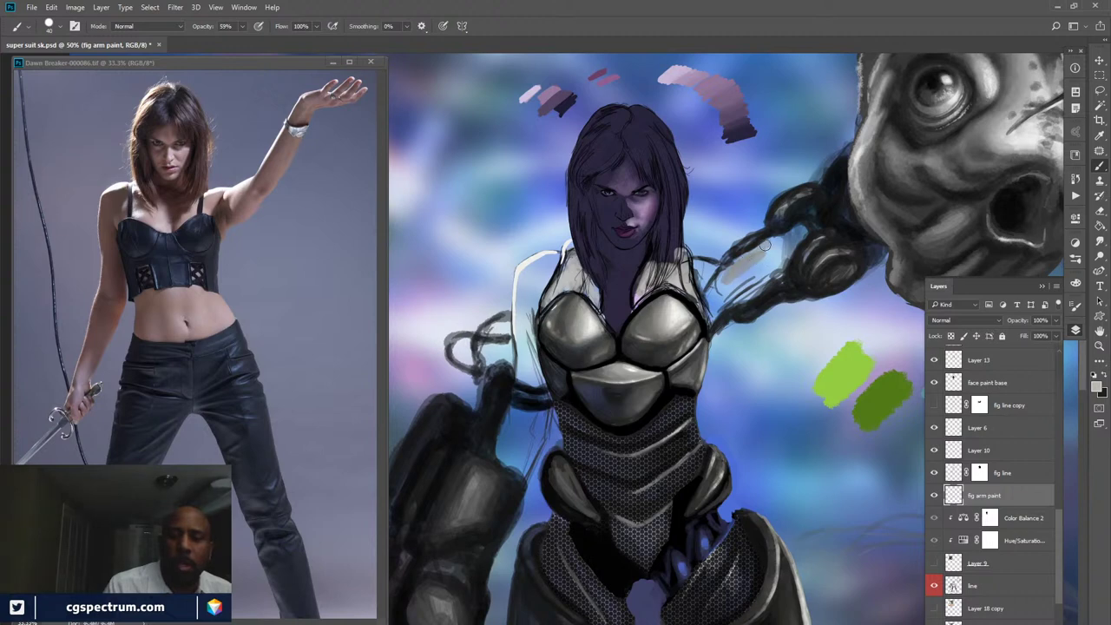
- Paint light grey over the raised arm at 100% opacity, building darker strokes along it
{"action": "left_click_drag", "start_coordinate": [762, 252], "coordinate": [722, 290]}
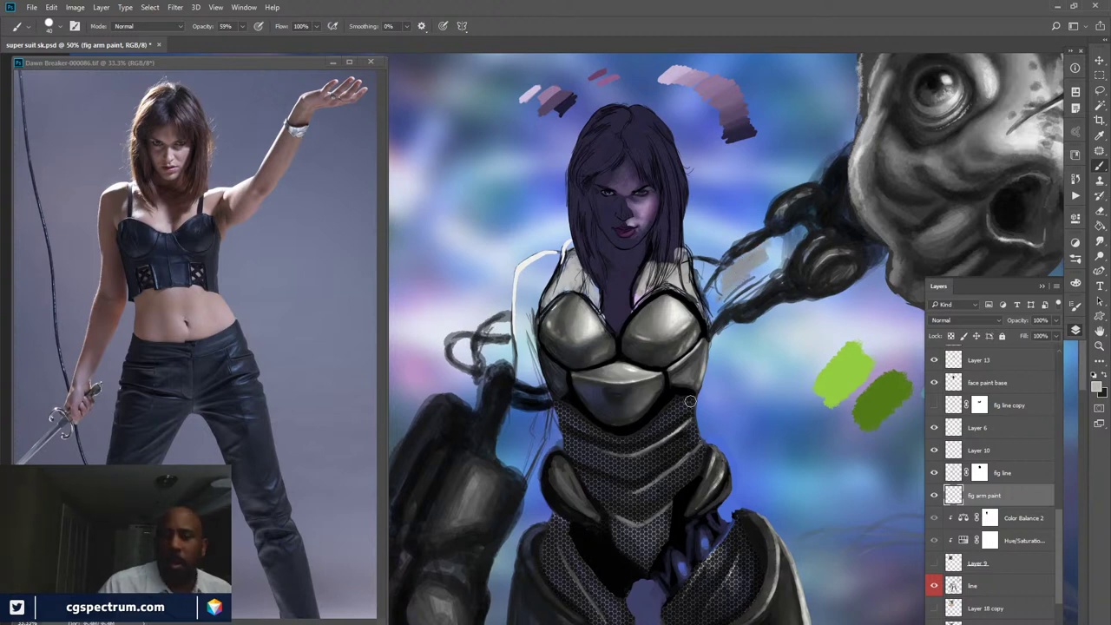
{"action": "left_click_drag", "start_coordinate": [202, 28], "coordinate": [314, 36]}
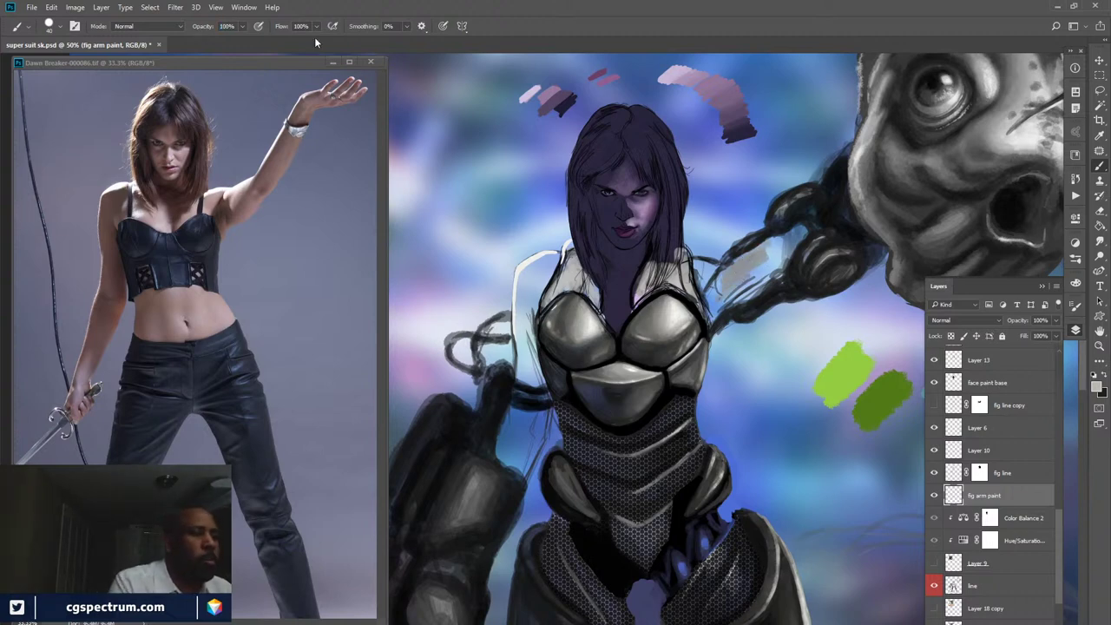
{"action": "mouse_move", "coordinate": [724, 287]}
{"action": "left_mouse_down"}
{"action": "mouse_move", "coordinate": [725, 271]}
{"action": "mouse_move", "coordinate": [757, 248]}
{"action": "mouse_move", "coordinate": [708, 272]}
{"action": "left_mouse_up"}
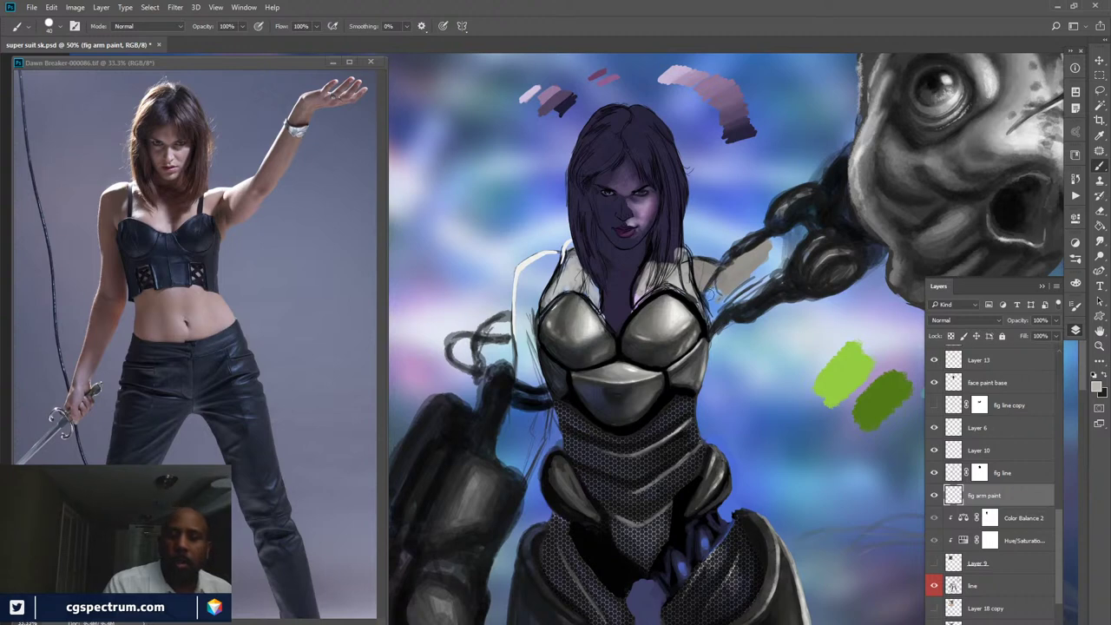
{"action": "mouse_move", "coordinate": [773, 245]}
{"action": "left_mouse_down"}
{"action": "mouse_move", "coordinate": [759, 264]}
{"action": "mouse_move", "coordinate": [781, 258]}
{"action": "mouse_move", "coordinate": [734, 297]}
{"action": "left_mouse_up"}
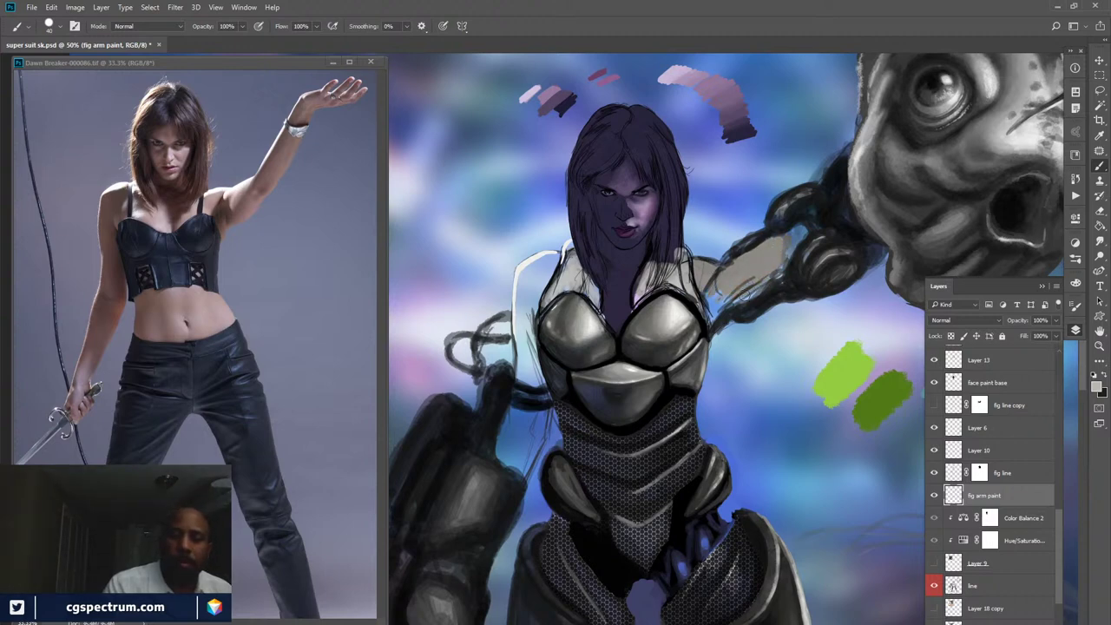
{"action": "left_click_drag", "start_coordinate": [783, 271], "coordinate": [719, 297]}
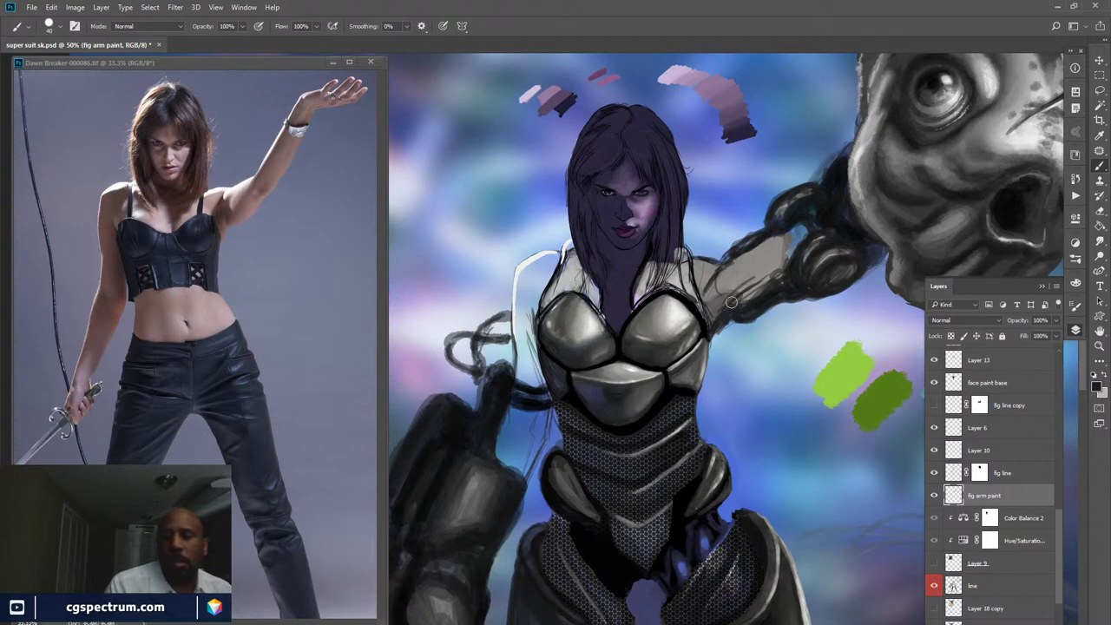
{"action": "mouse_move", "coordinate": [754, 290]}
{"action": "left_mouse_down"}
{"action": "mouse_move", "coordinate": [798, 231]}
{"action": "mouse_move", "coordinate": [790, 228]}
{"action": "mouse_move", "coordinate": [788, 257]}
{"action": "mouse_move", "coordinate": [774, 240]}
{"action": "mouse_move", "coordinate": [792, 237]}
{"action": "left_mouse_up"}
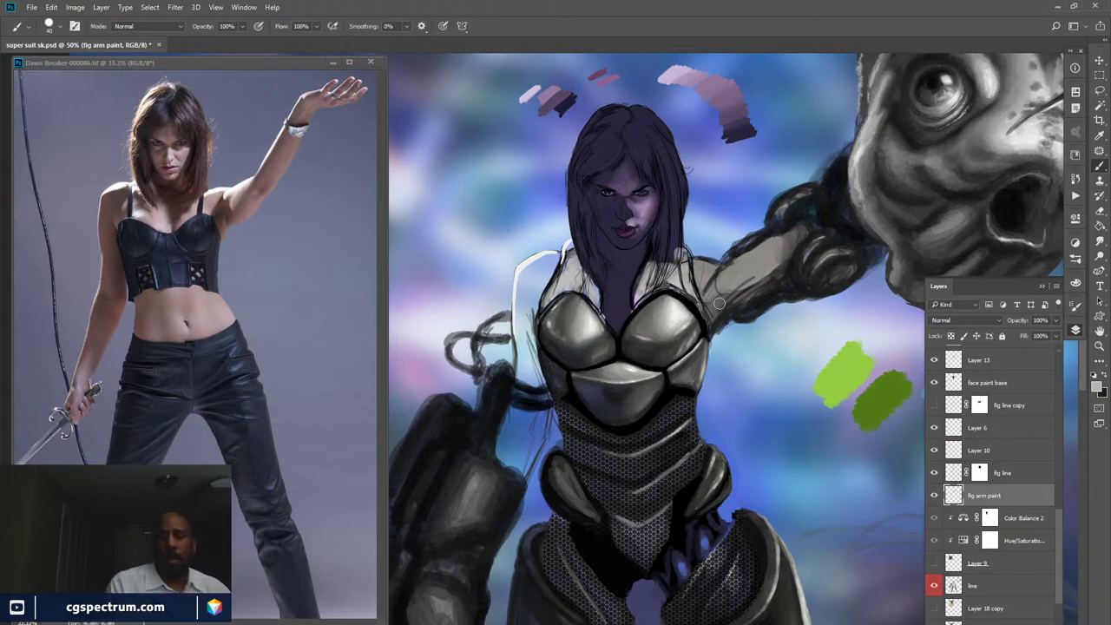
{"action": "mouse_move", "coordinate": [718, 303]}
{"action": "left_mouse_down"}
{"action": "mouse_move", "coordinate": [781, 273]}
{"action": "mouse_move", "coordinate": [718, 316]}
{"action": "mouse_move", "coordinate": [782, 265]}
{"action": "mouse_move", "coordinate": [736, 289]}
{"action": "mouse_move", "coordinate": [747, 282]}
{"action": "left_mouse_up"}
- Shade the armpit and upper-arm edge with dark grey at a lowered 45% opacity
{"action": "left_click", "coordinate": [773, 268], "text": "alt"}
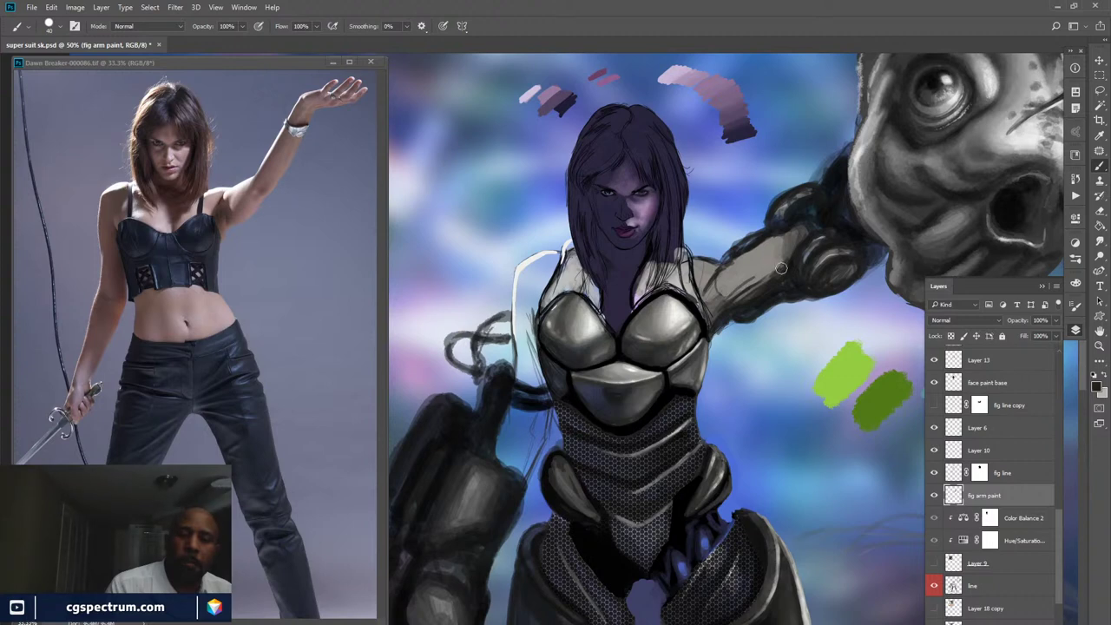
{"action": "mouse_move", "coordinate": [742, 286]}
{"action": "left_mouse_down"}
{"action": "mouse_move", "coordinate": [716, 302]}
{"action": "mouse_move", "coordinate": [707, 293]}
{"action": "mouse_move", "coordinate": [729, 295]}
{"action": "mouse_move", "coordinate": [703, 307]}
{"action": "left_mouse_up"}
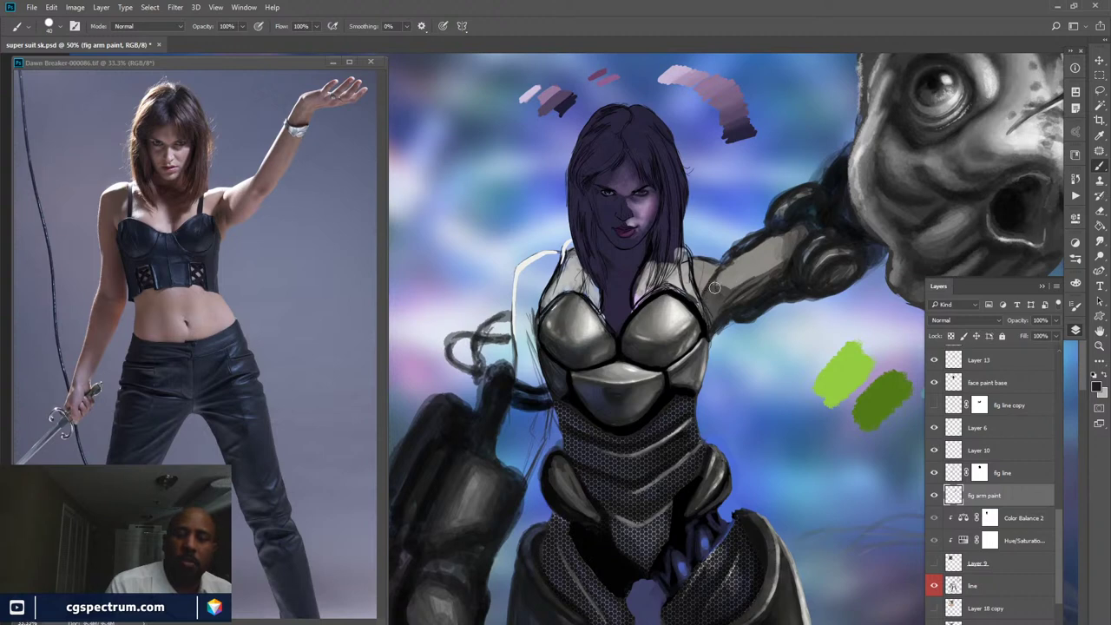
{"action": "left_click_drag", "start_coordinate": [205, 28], "coordinate": [174, 46]}
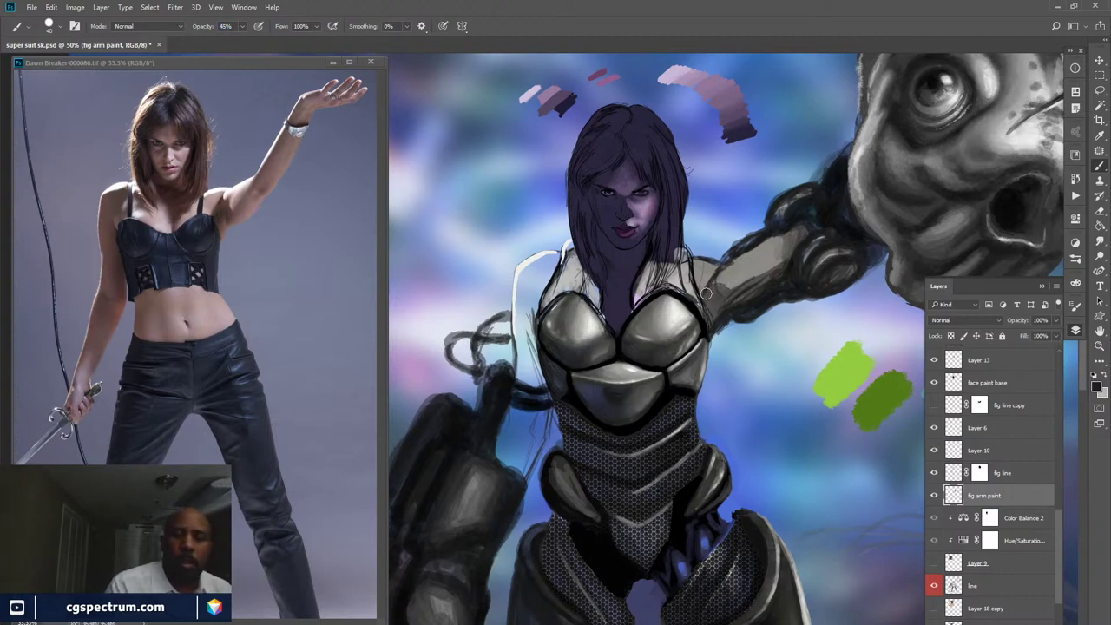
{"action": "left_click_drag", "start_coordinate": [709, 292], "coordinate": [766, 270]}
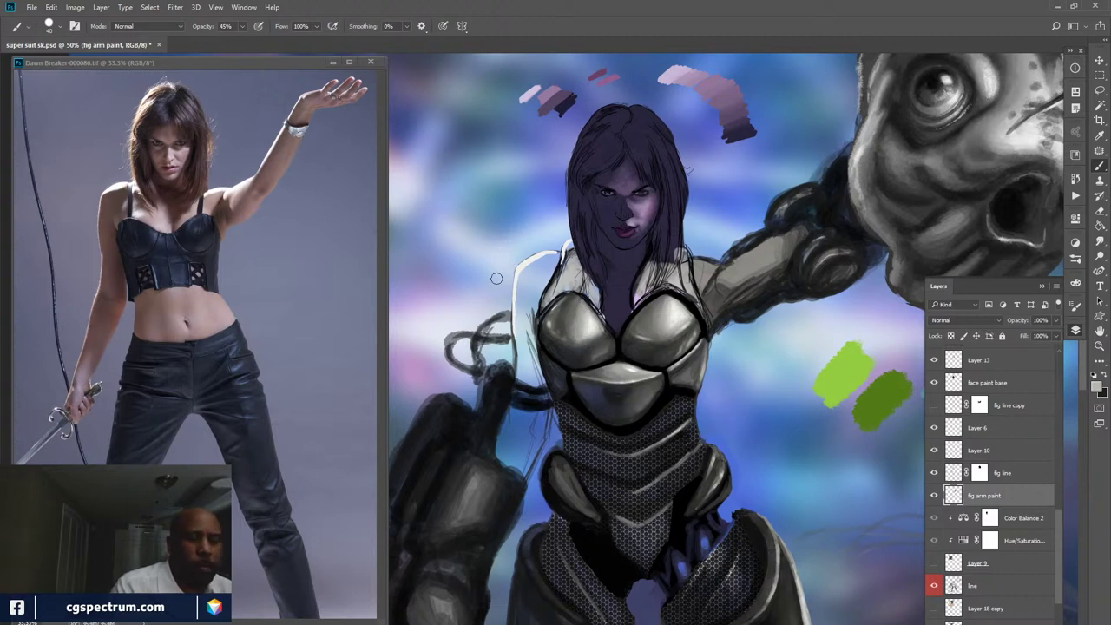
- Fill the left upper arm with grey down to the gauntlet at 100% opacity, darkening the shoulder
{"action": "mouse_move", "coordinate": [531, 287]}
{"action": "left_mouse_down"}
{"action": "mouse_move", "coordinate": [533, 303]}
{"action": "mouse_move", "coordinate": [551, 260]}
{"action": "mouse_move", "coordinate": [529, 278]}
{"action": "mouse_move", "coordinate": [525, 360]}
{"action": "mouse_move", "coordinate": [532, 303]}
{"action": "left_mouse_up"}
{"action": "left_click_drag", "start_coordinate": [200, 28], "coordinate": [230, 29]}
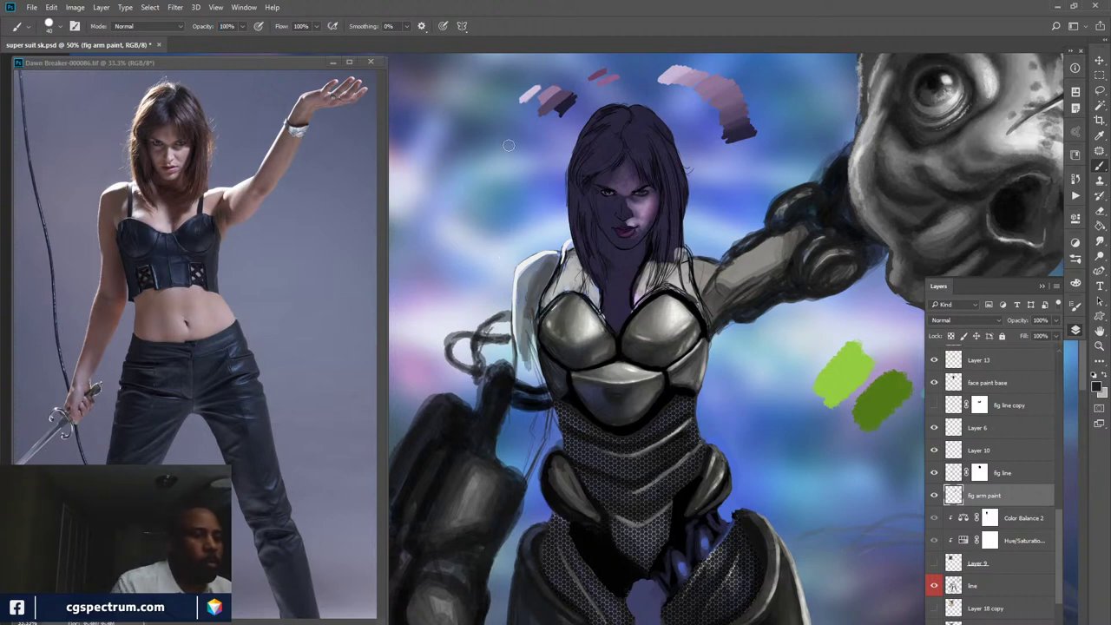
{"action": "mouse_move", "coordinate": [521, 337]}
{"action": "left_mouse_down"}
{"action": "mouse_move", "coordinate": [523, 286]}
{"action": "mouse_move", "coordinate": [525, 356]}
{"action": "mouse_move", "coordinate": [530, 299]}
{"action": "mouse_move", "coordinate": [527, 344]}
{"action": "mouse_move", "coordinate": [532, 311]}
{"action": "left_mouse_up"}
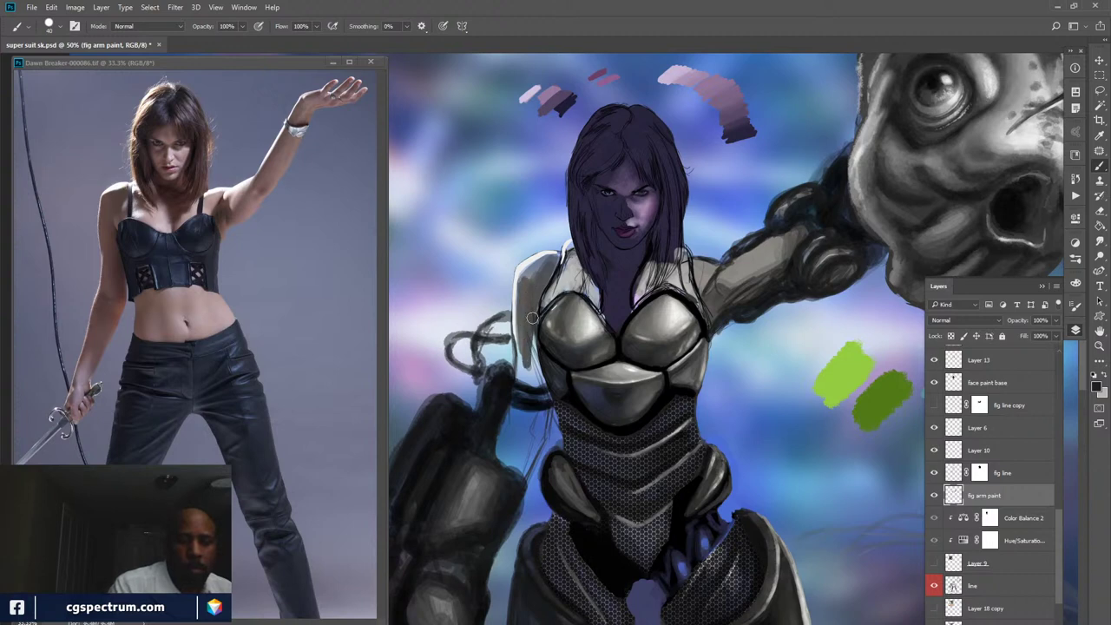
{"action": "mouse_move", "coordinate": [545, 270]}
{"action": "left_mouse_down"}
{"action": "mouse_move", "coordinate": [524, 350]}
{"action": "mouse_move", "coordinate": [519, 286]}
{"action": "mouse_move", "coordinate": [519, 378]}
{"action": "mouse_move", "coordinate": [529, 341]}
{"action": "mouse_move", "coordinate": [518, 407]}
{"action": "mouse_move", "coordinate": [534, 389]}
{"action": "mouse_move", "coordinate": [530, 332]}
{"action": "mouse_move", "coordinate": [543, 400]}
{"action": "mouse_move", "coordinate": [530, 318]}
{"action": "mouse_move", "coordinate": [543, 415]}
{"action": "mouse_move", "coordinate": [546, 397]}
{"action": "mouse_move", "coordinate": [540, 427]}
{"action": "mouse_move", "coordinate": [548, 402]}
{"action": "mouse_move", "coordinate": [539, 430]}
{"action": "mouse_move", "coordinate": [523, 426]}
{"action": "mouse_move", "coordinate": [516, 443]}
{"action": "mouse_move", "coordinate": [521, 397]}
{"action": "mouse_move", "coordinate": [511, 423]}
{"action": "mouse_move", "coordinate": [529, 425]}
{"action": "mouse_move", "coordinate": [504, 437]}
{"action": "mouse_move", "coordinate": [521, 365]}
{"action": "mouse_move", "coordinate": [499, 453]}
{"action": "mouse_move", "coordinate": [507, 416]}
{"action": "mouse_move", "coordinate": [507, 466]}
{"action": "mouse_move", "coordinate": [497, 455]}
{"action": "mouse_move", "coordinate": [519, 430]}
{"action": "mouse_move", "coordinate": [524, 467]}
{"action": "mouse_move", "coordinate": [539, 438]}
{"action": "mouse_move", "coordinate": [528, 468]}
{"action": "mouse_move", "coordinate": [545, 408]}
{"action": "left_mouse_up"}
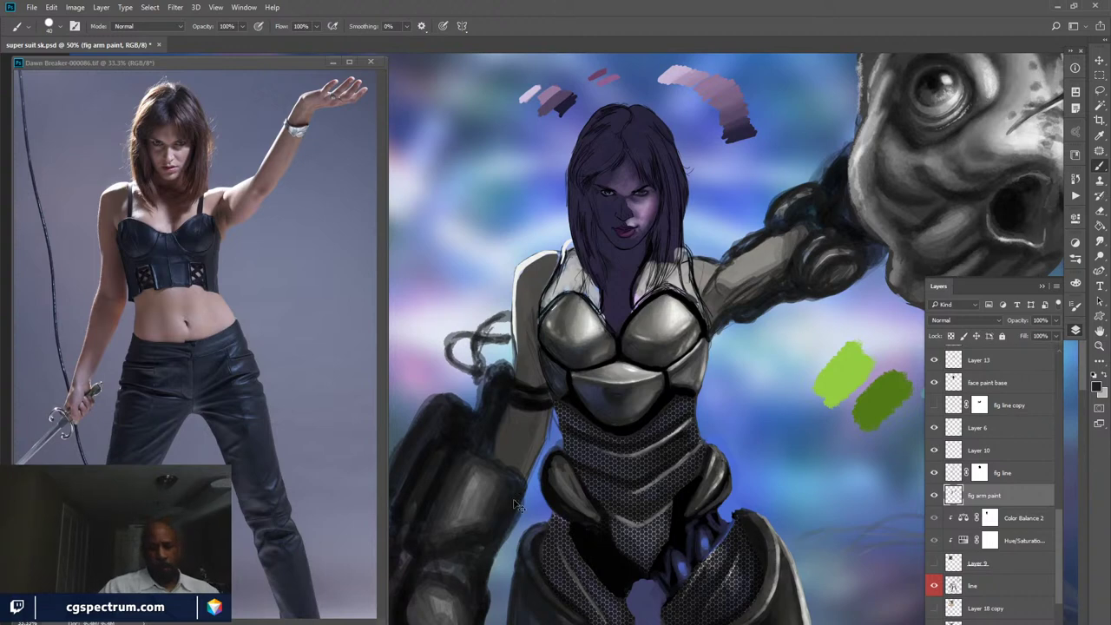
- Zoom out to see the whole figure, then zoom back in and pan to the sketch head
{"action": "key", "text": "ctrl+minus"}
{"action": "key", "text": "ctrl+minus"}
{"action": "key", "text": "ctrl+minus"}
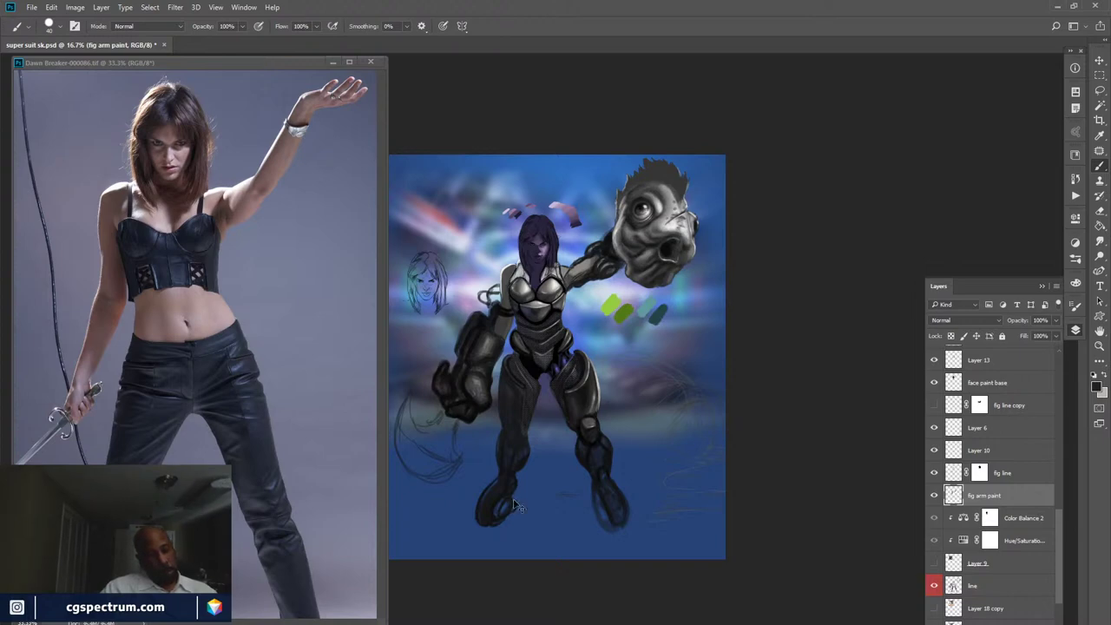
{"action": "key", "text": "ctrl+plus"}
{"action": "key", "text": "ctrl+plus"}
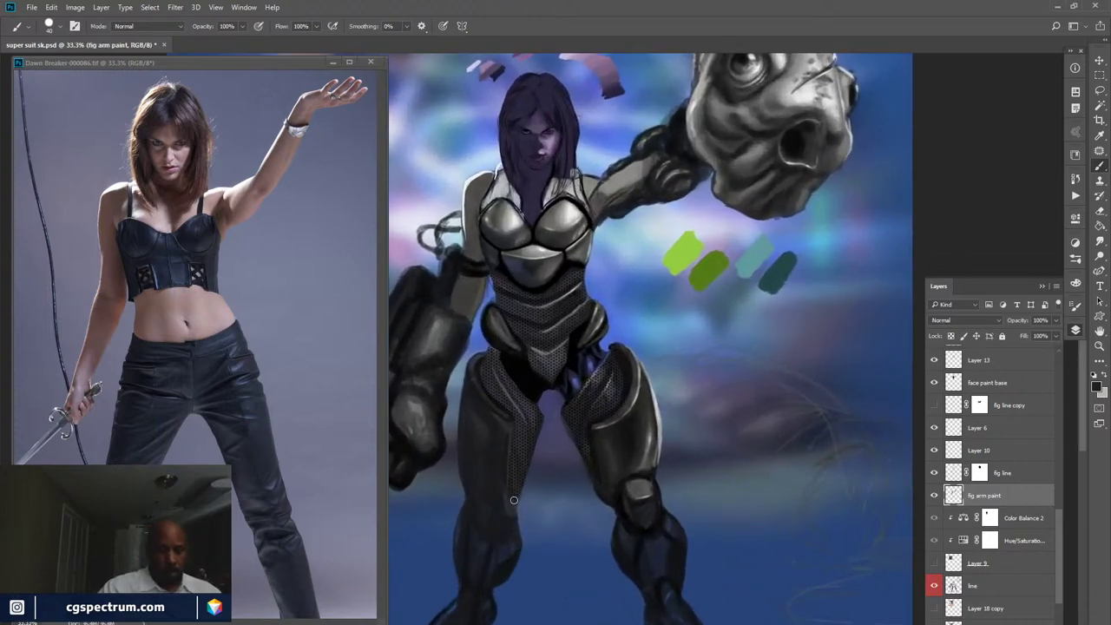
{"action": "left_click_drag", "start_coordinate": [665, 460], "coordinate": [754, 441]}
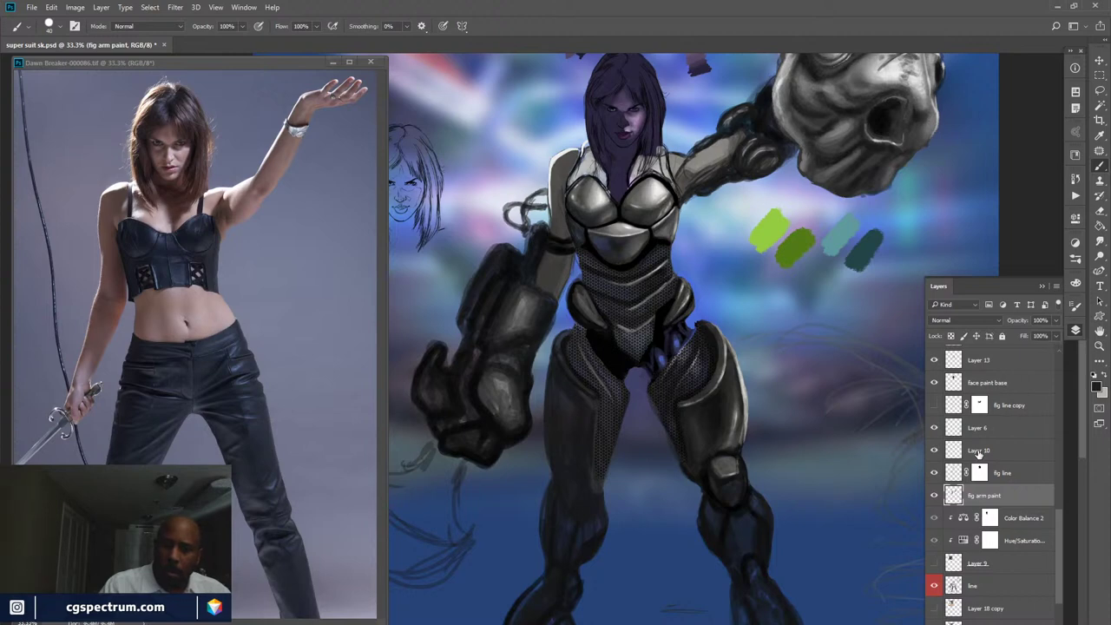
- Toggle the fig arm paint layer off and on to compare, then hide all panels
{"action": "left_click", "coordinate": [934, 494]}
{"action": "left_click", "coordinate": [935, 492]}
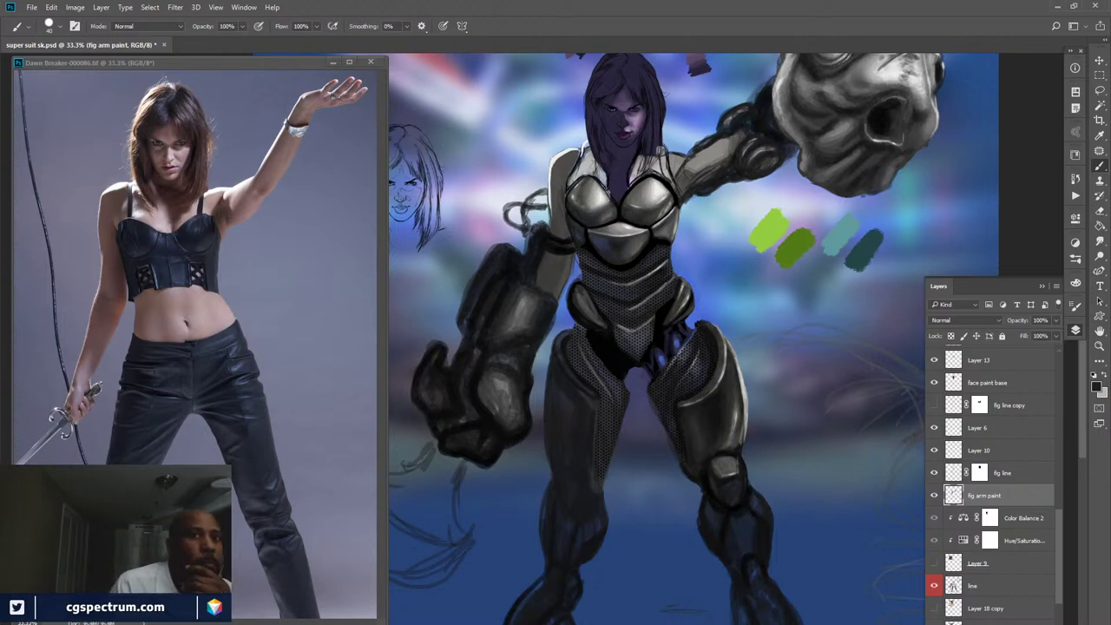
{"action": "key", "text": "shift+Tab"}
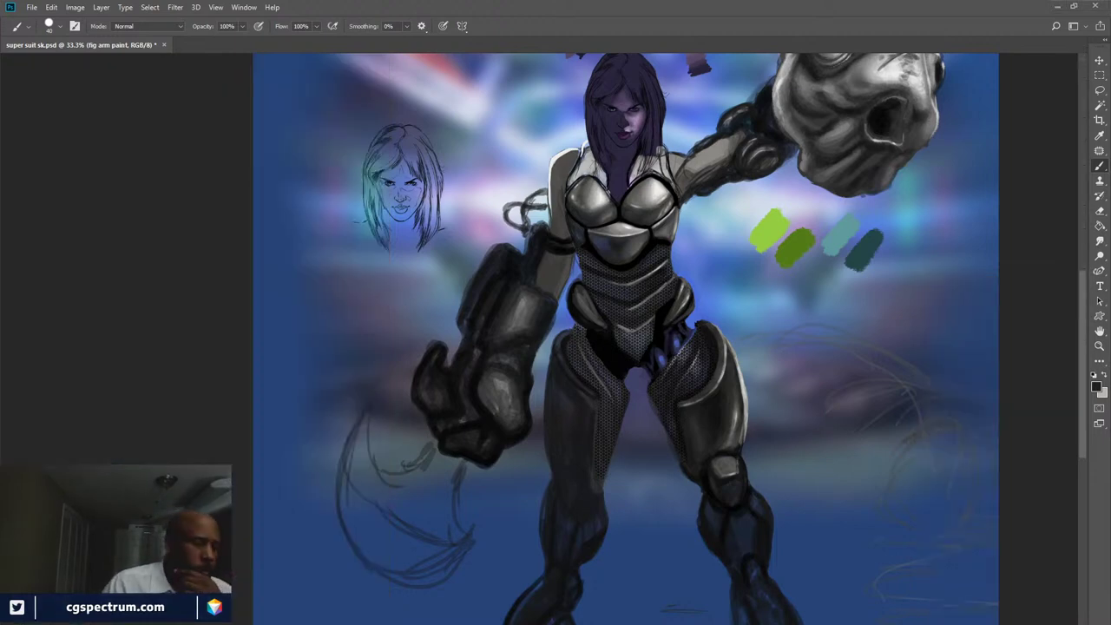
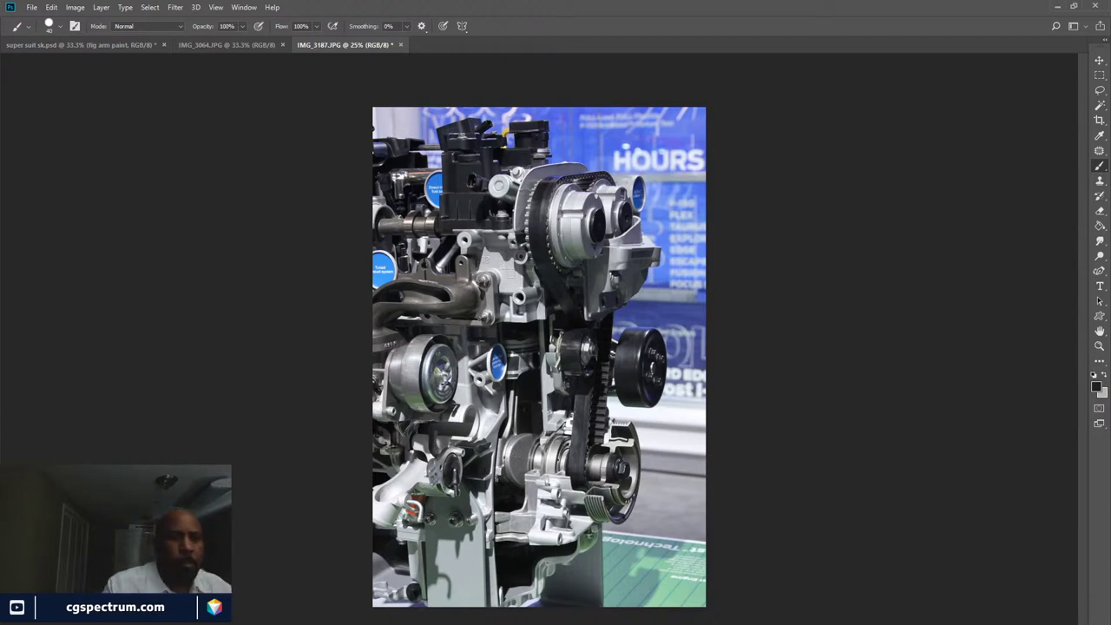
- Reopen engine photo IMG_3187 with a Background copy beside the Dawn Breaker reference
{"action": "key", "text": "ctrl+w"}
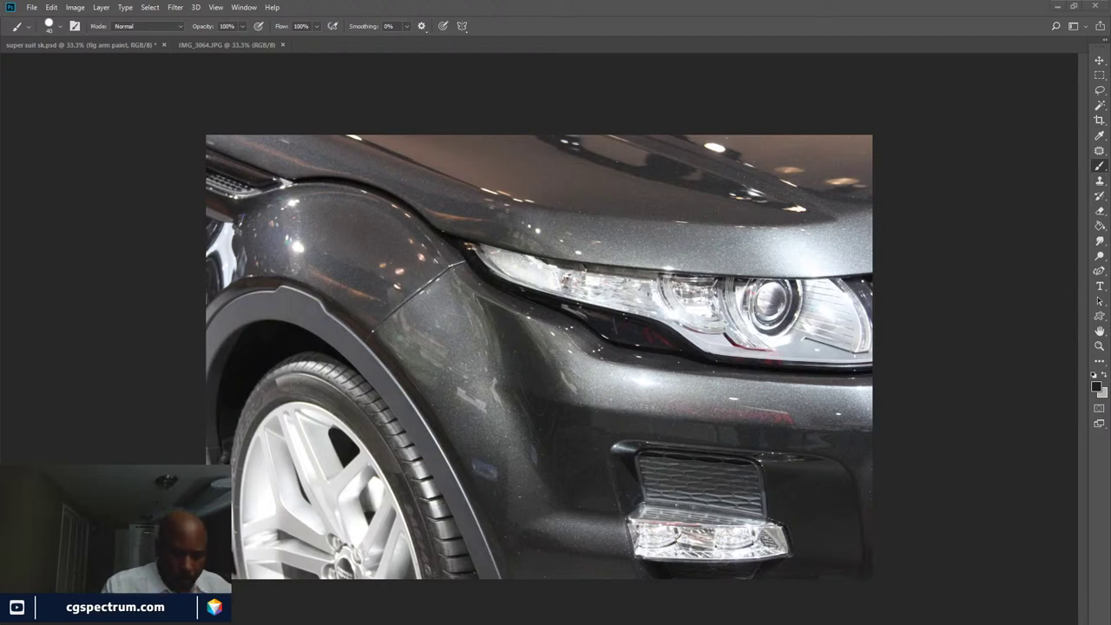
{"action": "key", "text": "l"}
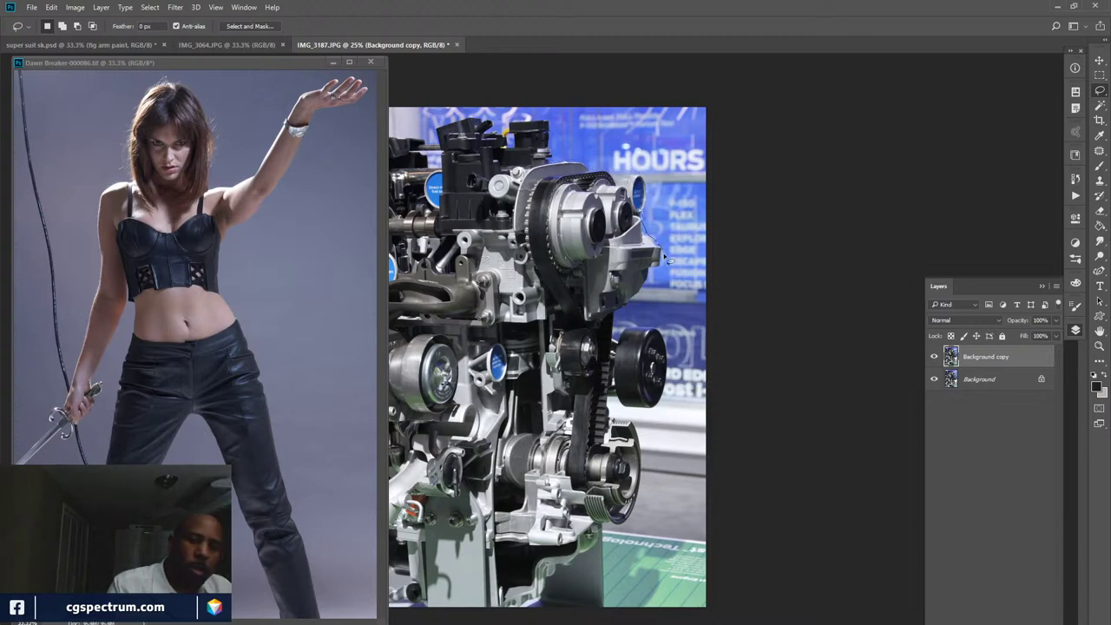
- Lasso around the engine's timing gear and belt section and view it as a Quick Mask
{"action": "mouse_move", "coordinate": [667, 259]}
{"action": "left_mouse_down"}
{"action": "mouse_move", "coordinate": [616, 325]}
{"action": "mouse_move", "coordinate": [664, 345]}
{"action": "mouse_move", "coordinate": [654, 406]}
{"action": "mouse_move", "coordinate": [615, 398]}
{"action": "mouse_move", "coordinate": [614, 419]}
{"action": "mouse_move", "coordinate": [632, 424]}
{"action": "mouse_move", "coordinate": [646, 451]}
{"action": "mouse_move", "coordinate": [638, 502]}
{"action": "mouse_move", "coordinate": [602, 534]}
{"action": "mouse_move", "coordinate": [607, 545]}
{"action": "mouse_move", "coordinate": [523, 613]}
{"action": "mouse_move", "coordinate": [495, 523]}
{"action": "mouse_move", "coordinate": [498, 458]}
{"action": "mouse_move", "coordinate": [534, 369]}
{"action": "mouse_move", "coordinate": [521, 261]}
{"action": "left_mouse_up"}
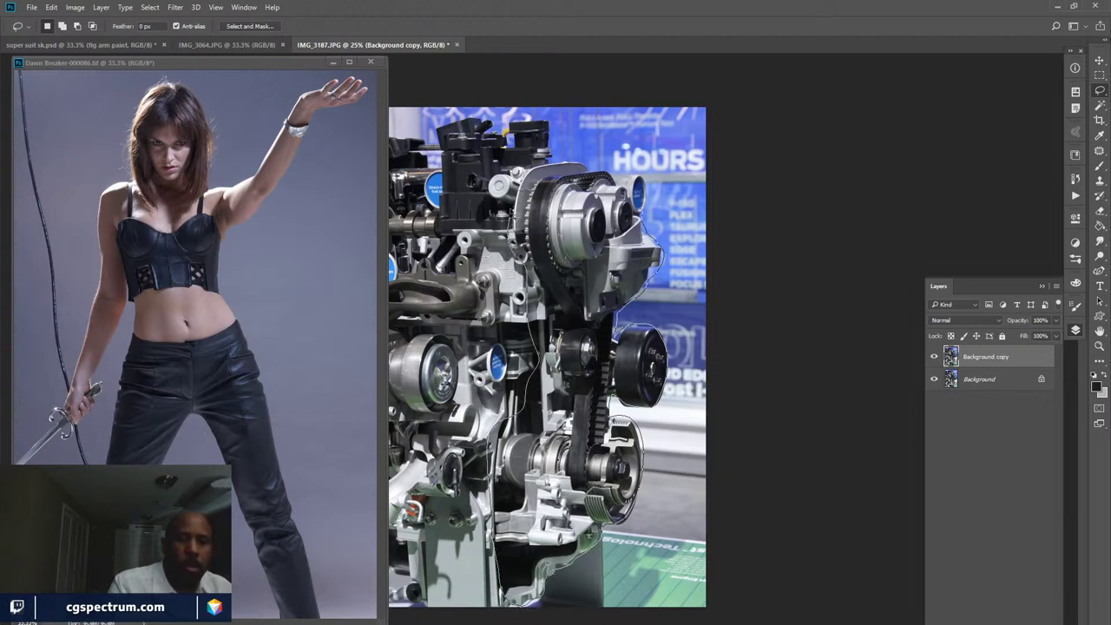
{"action": "mouse_move", "coordinate": [512, 213]}
{"action": "left_mouse_down"}
{"action": "mouse_move", "coordinate": [552, 165]}
{"action": "mouse_move", "coordinate": [626, 181]}
{"action": "left_mouse_up"}
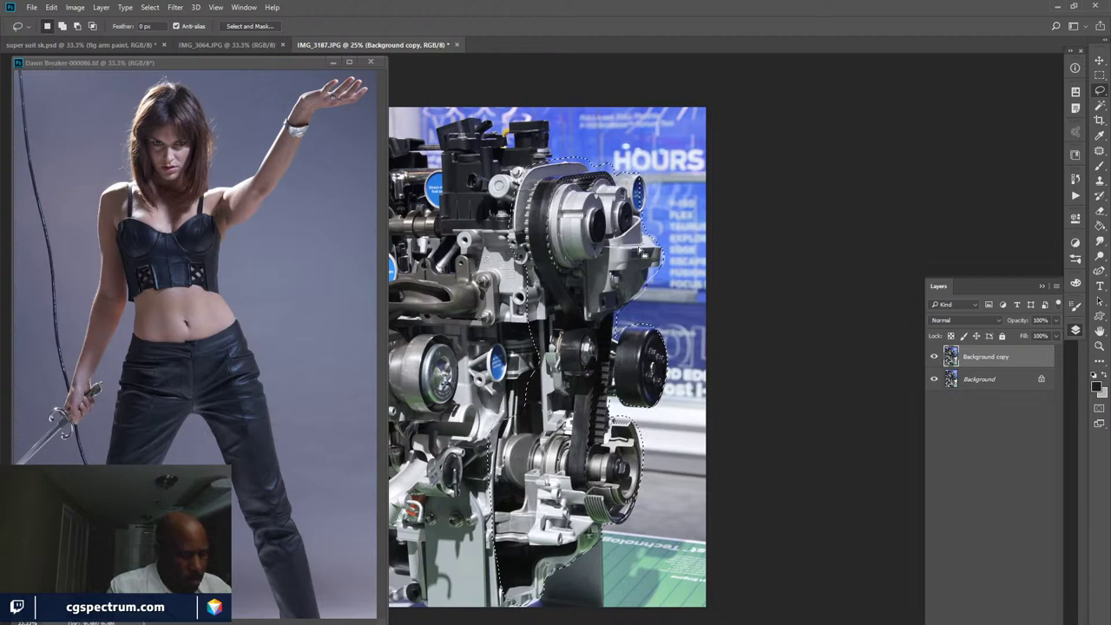
{"action": "key", "text": "b"}
{"action": "key", "text": "q"}
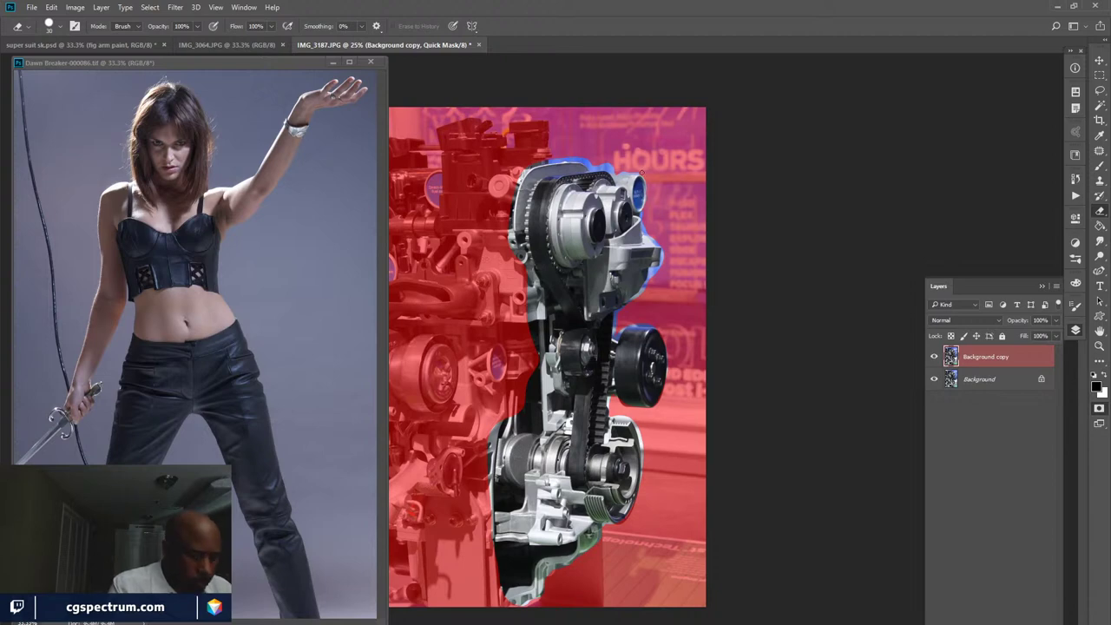
- Paint the timing-belt Quick Mask in white and black, return it to a selection, then deselect
{"action": "key", "text": "x"}
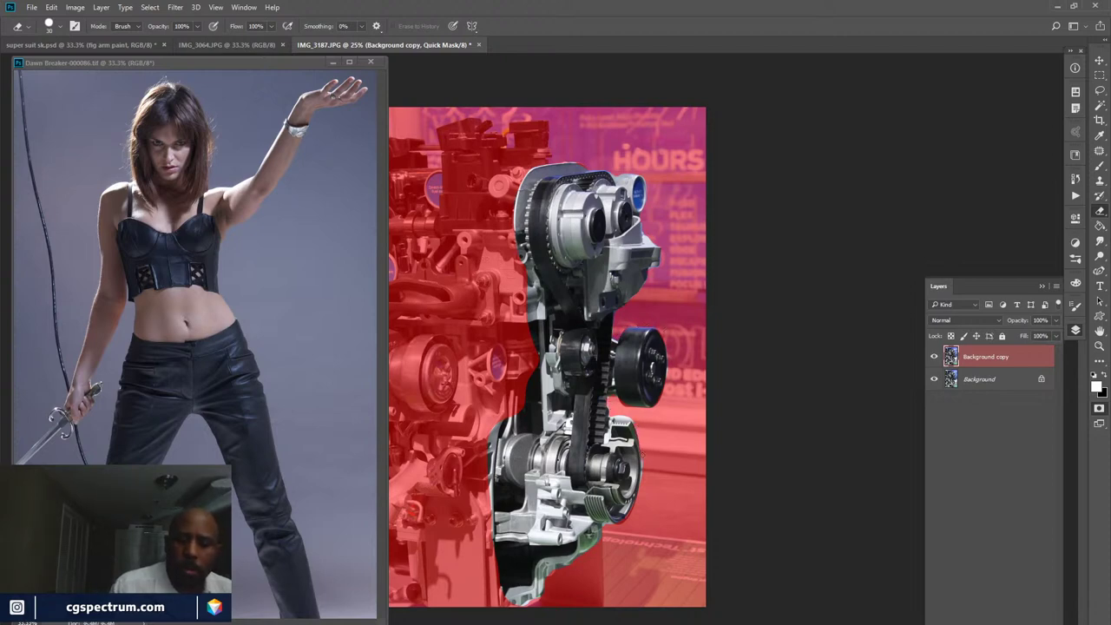
{"action": "key", "text": "x"}
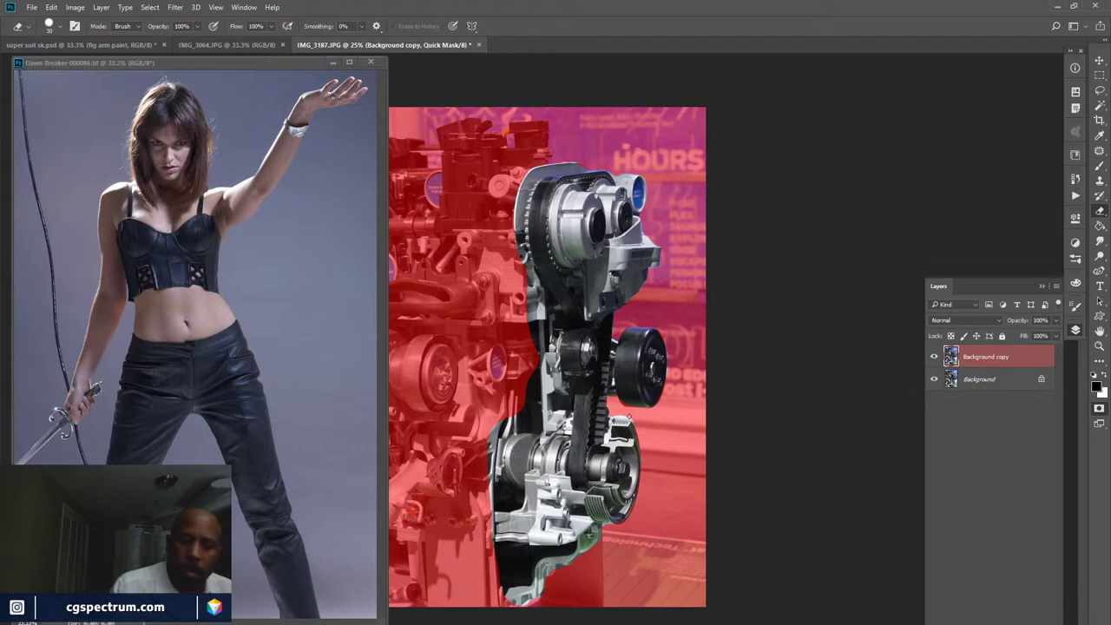
{"action": "key", "text": "x"}
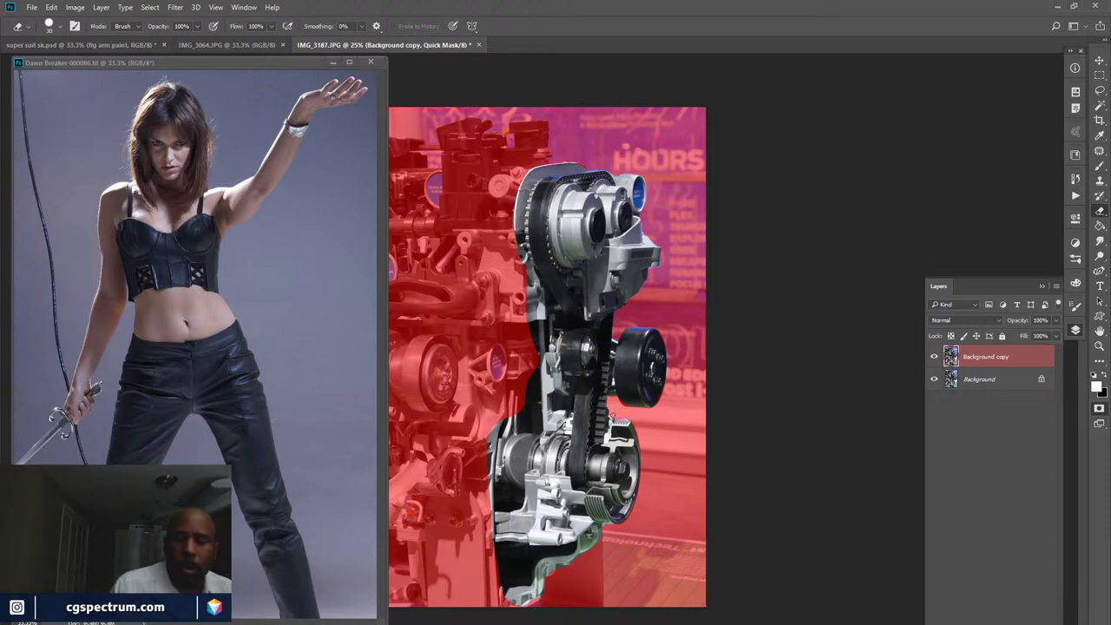
{"action": "key", "text": "x"}
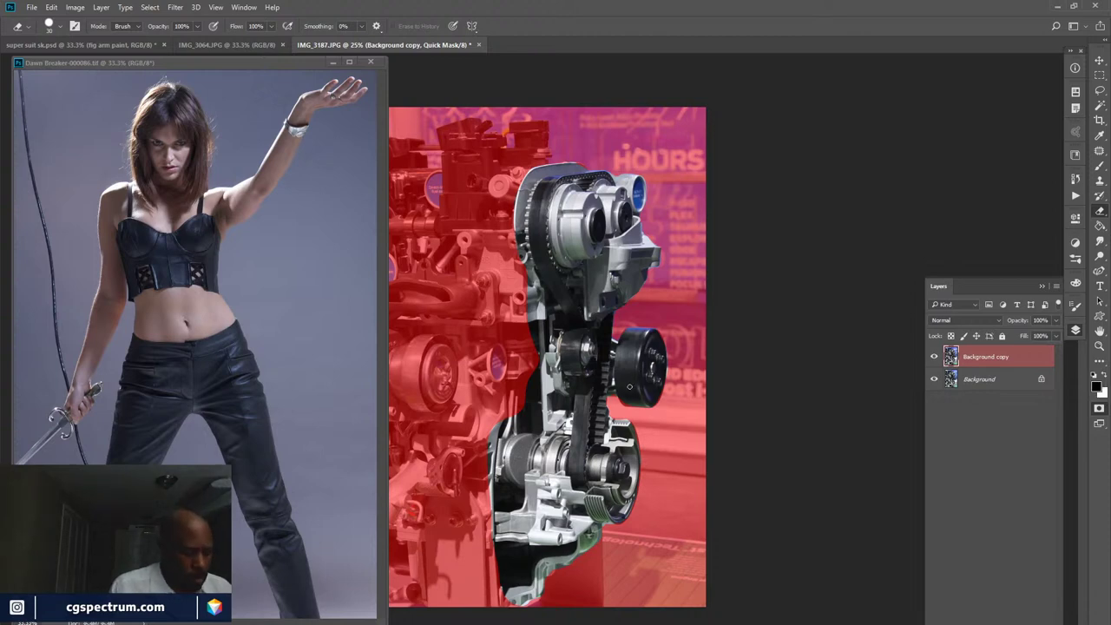
{"action": "key", "text": "q"}
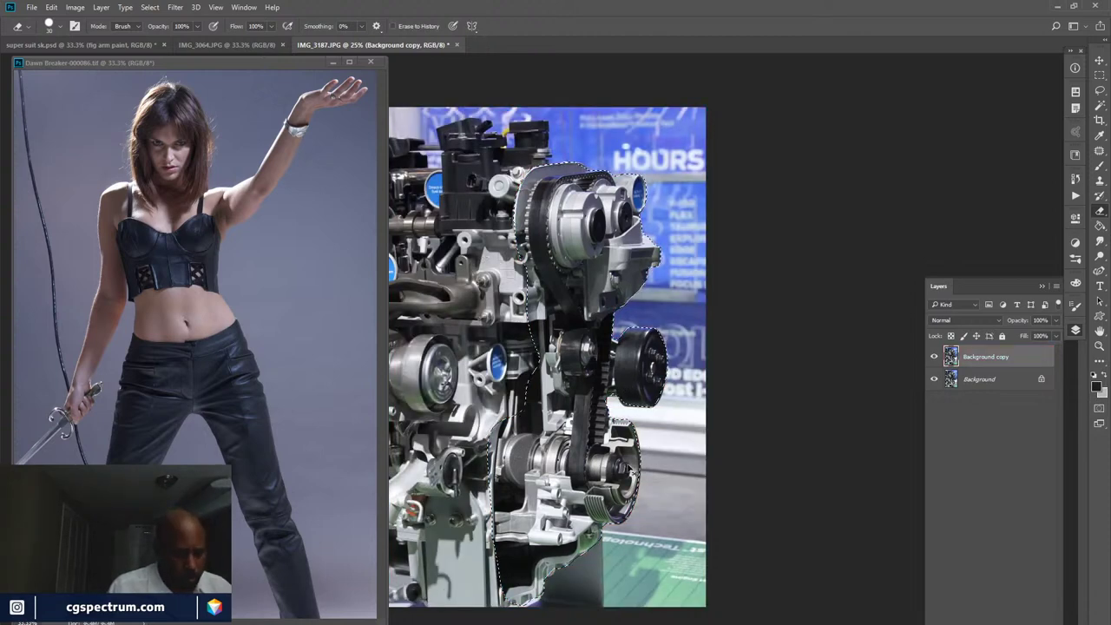
{"action": "key", "text": "ctrl+d"}
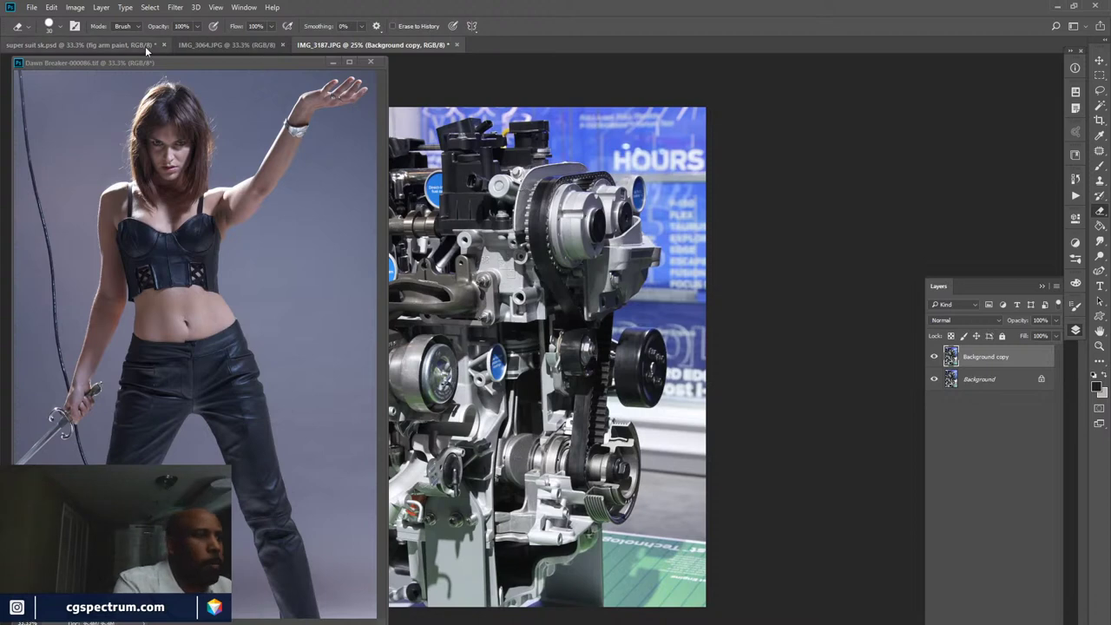
- In super suit sk.psd, toggle body sh, shading and Layer 24 visibility to compare
{"action": "left_click", "coordinate": [114, 42]}
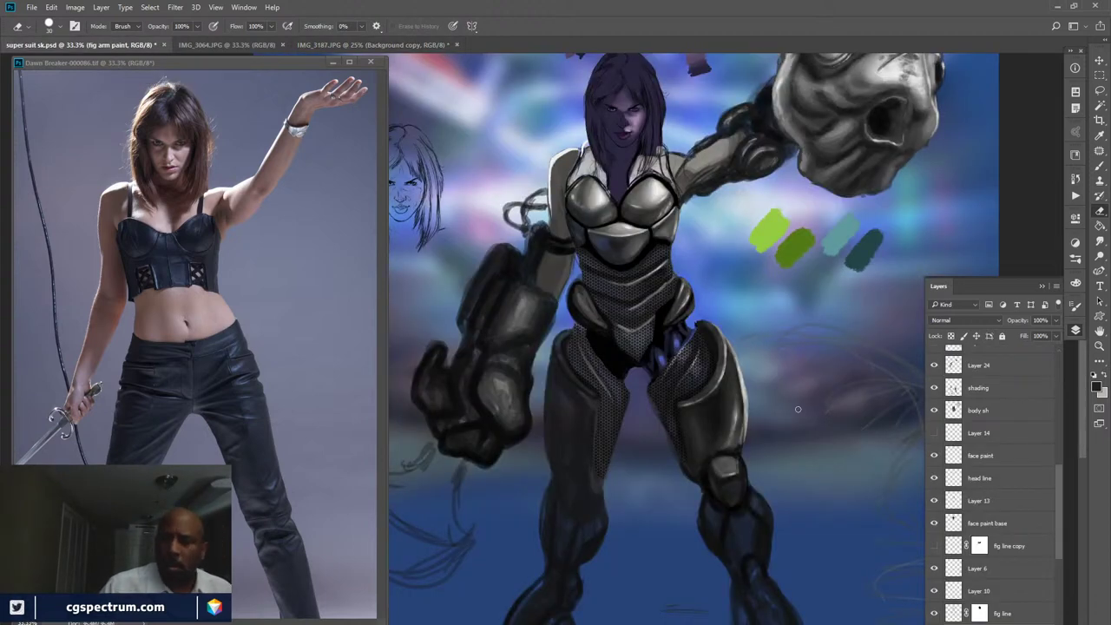
{"action": "left_click_drag", "start_coordinate": [1058, 506], "coordinate": [1057, 501]}
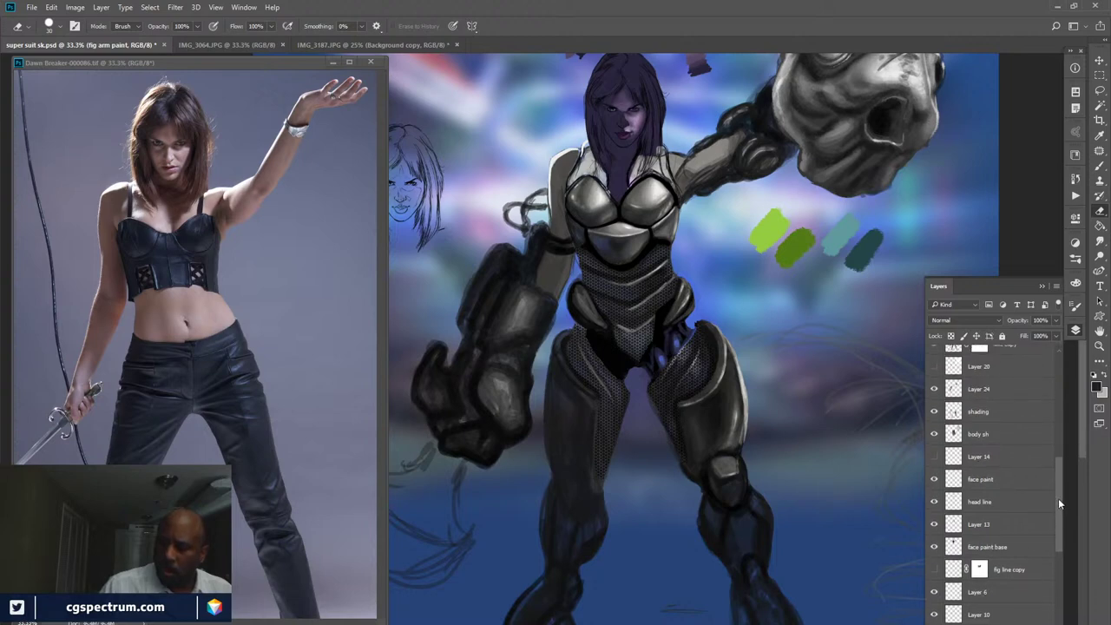
{"action": "left_click", "coordinate": [934, 434]}
{"action": "left_click", "coordinate": [933, 433]}
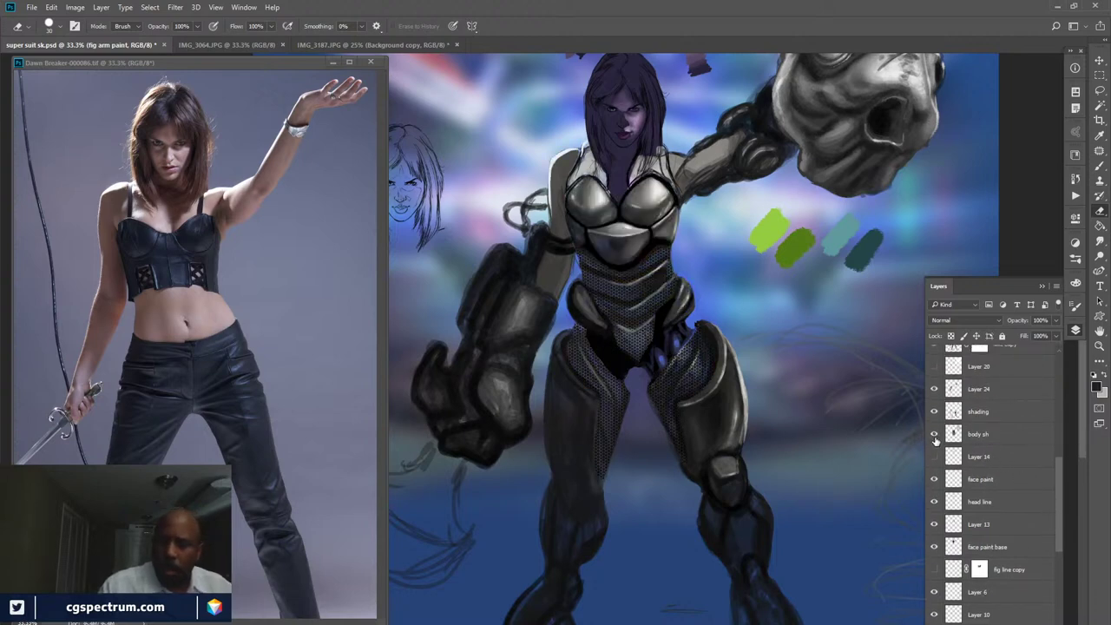
{"action": "left_click", "coordinate": [944, 435]}
{"action": "left_click", "coordinate": [933, 434]}
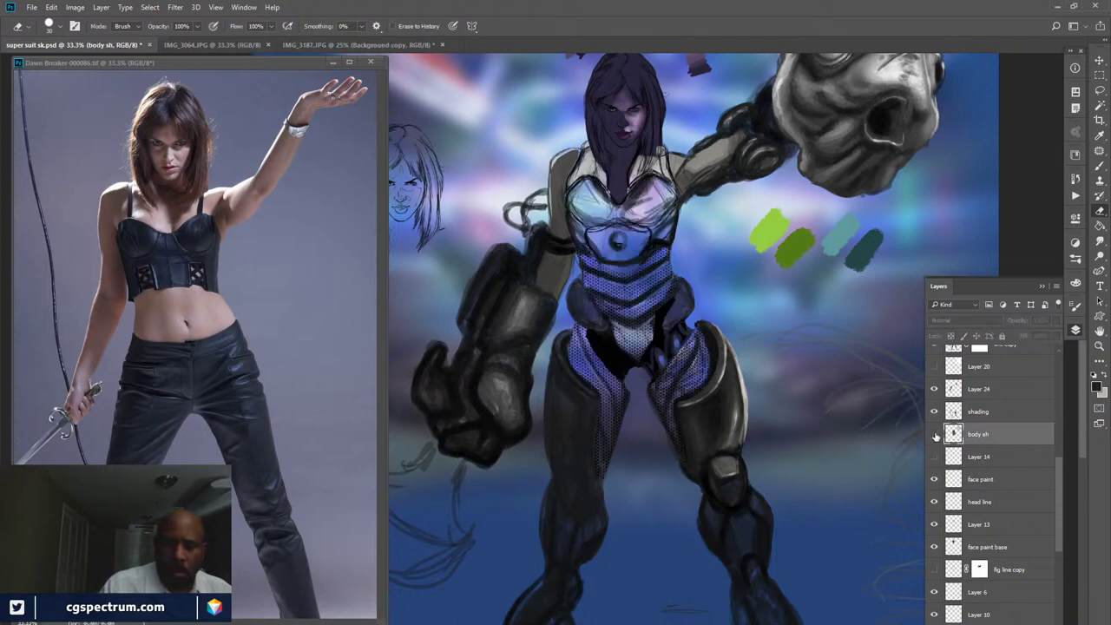
{"action": "left_click", "coordinate": [934, 433]}
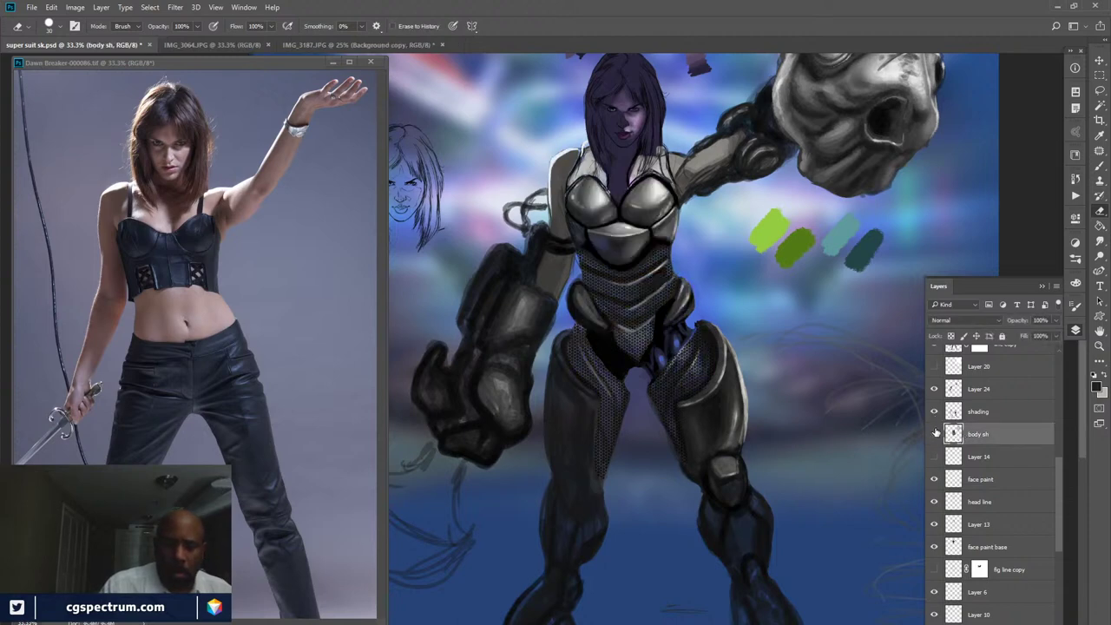
{"action": "left_click", "coordinate": [934, 434]}
{"action": "left_click", "coordinate": [933, 412]}
{"action": "left_click", "coordinate": [934, 412]}
{"action": "left_click", "coordinate": [934, 391]}
{"action": "left_click", "coordinate": [935, 390]}
{"action": "left_click_drag", "start_coordinate": [1058, 464], "coordinate": [1060, 450]}
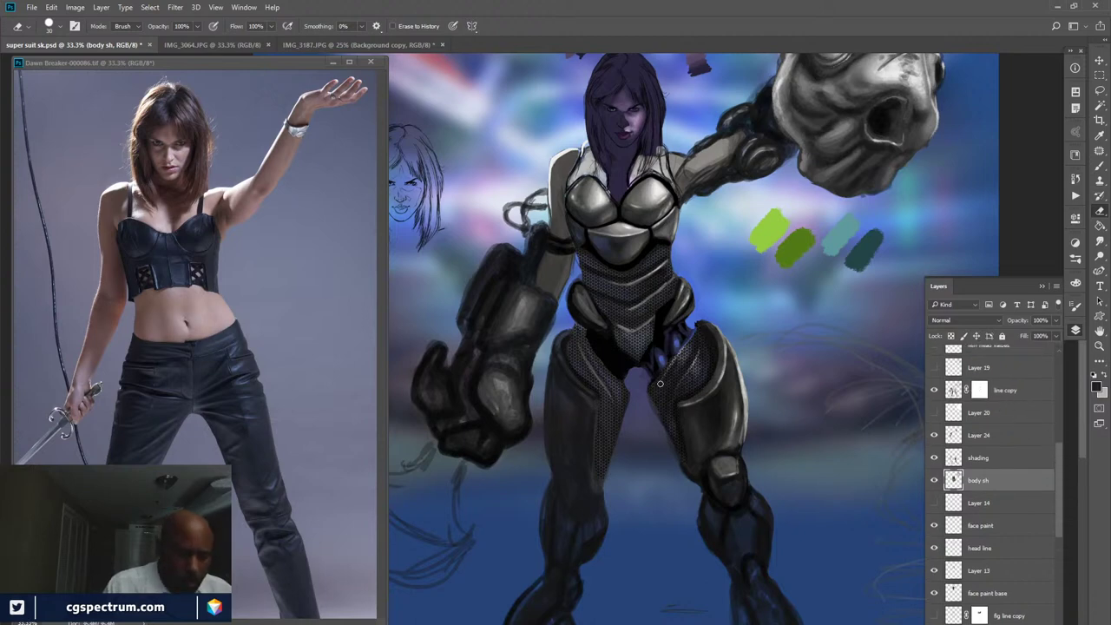
- Check Layer 16's torso mesh texture and erase on its layer mask
{"action": "key", "text": "v"}
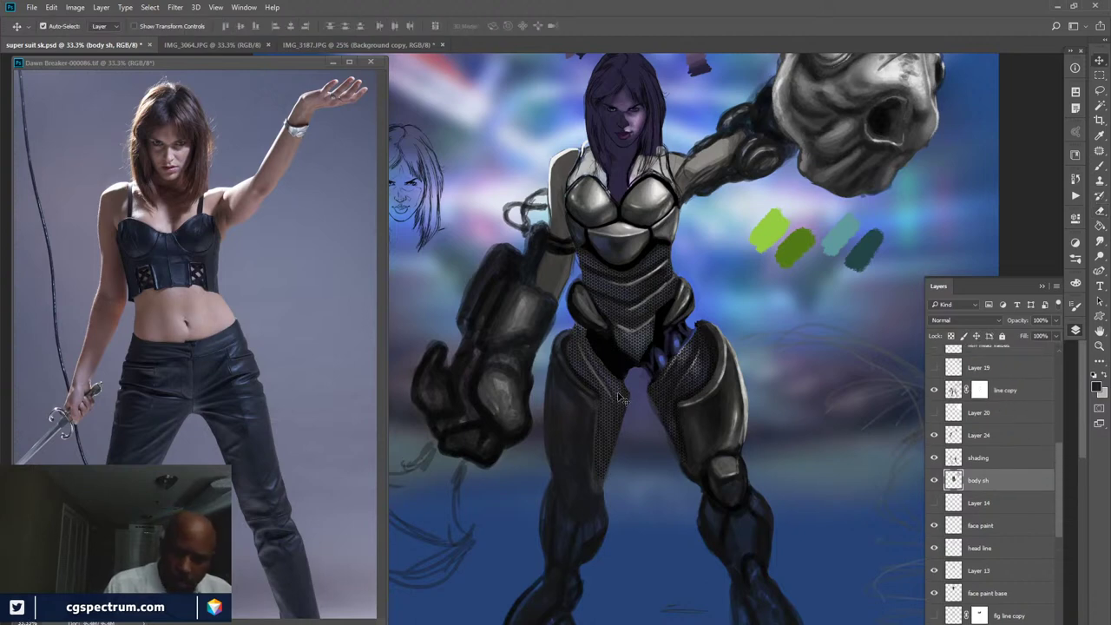
{"action": "left_click", "coordinate": [619, 397]}
{"action": "left_click", "coordinate": [933, 357]}
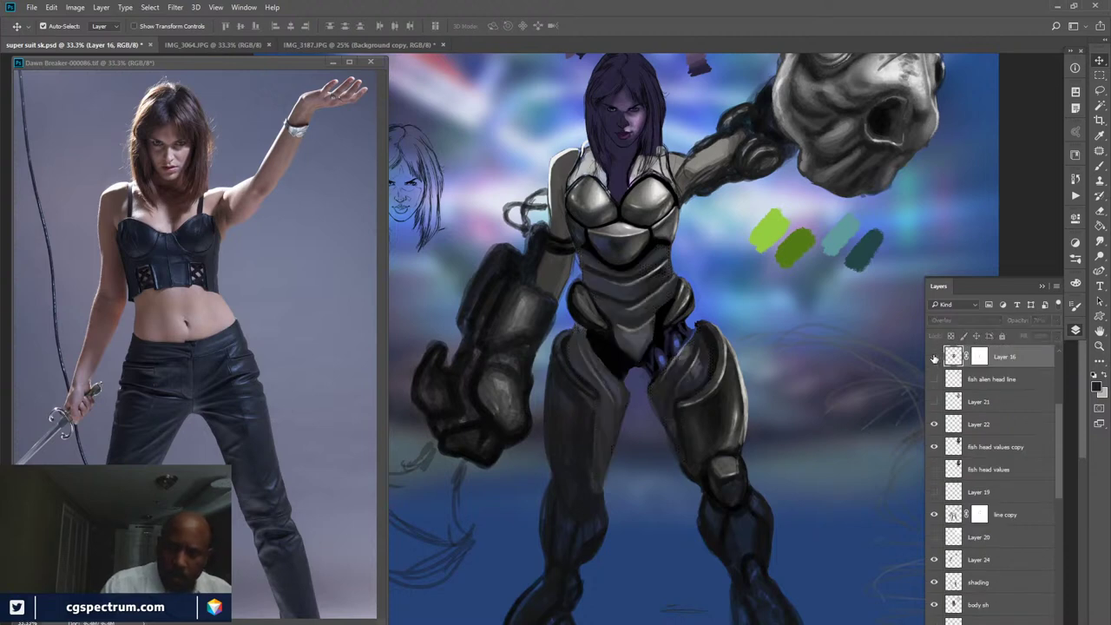
{"action": "left_click", "coordinate": [934, 356]}
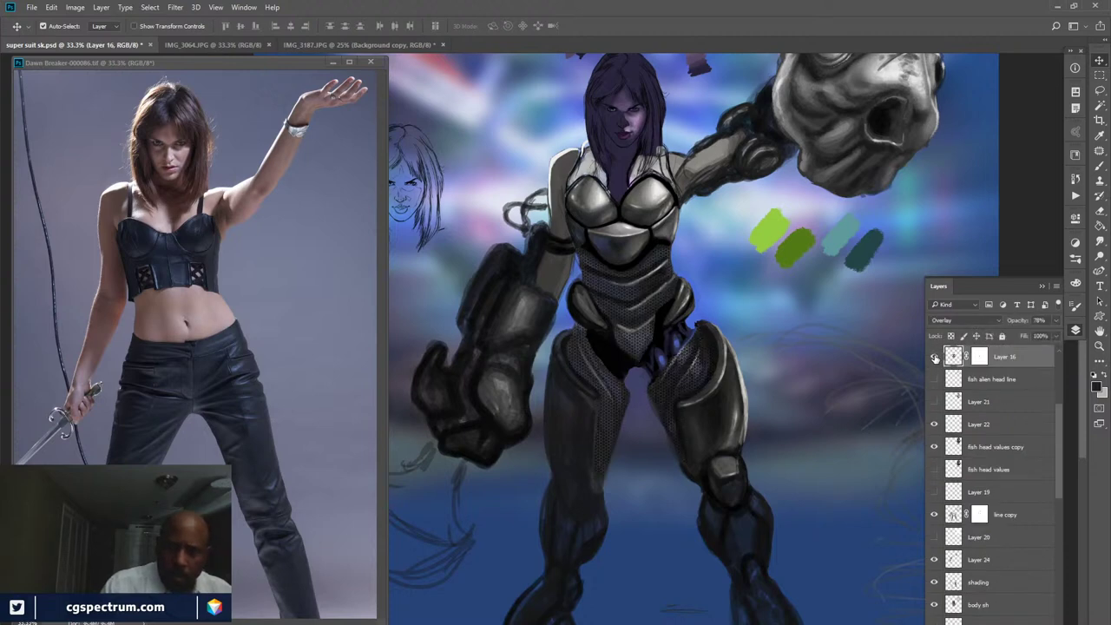
{"action": "left_click", "coordinate": [977, 359]}
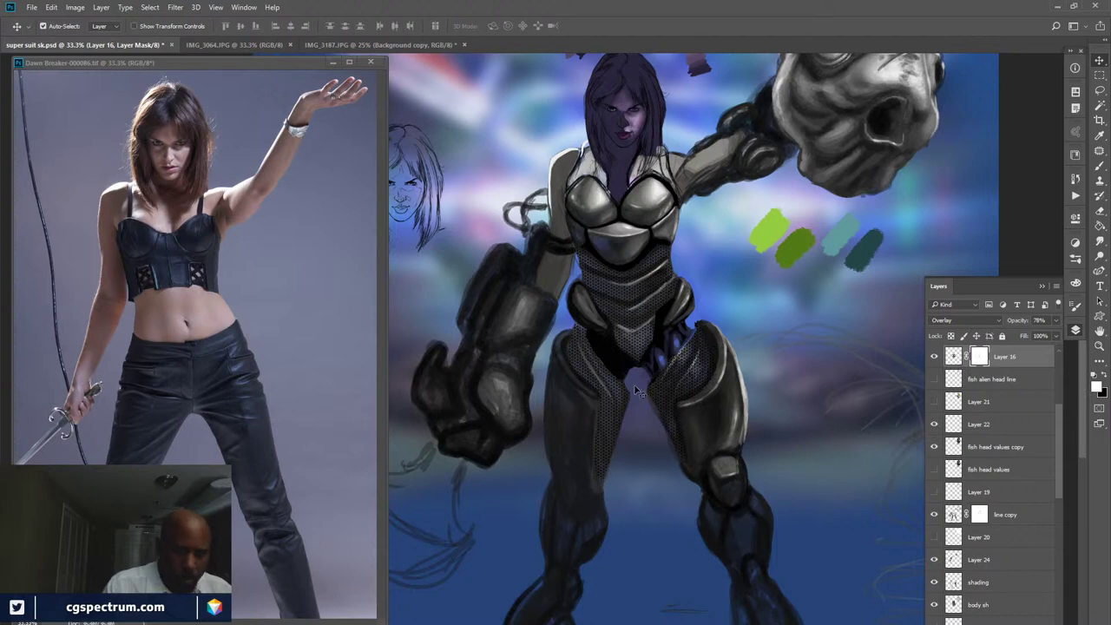
{"action": "key", "text": "e"}
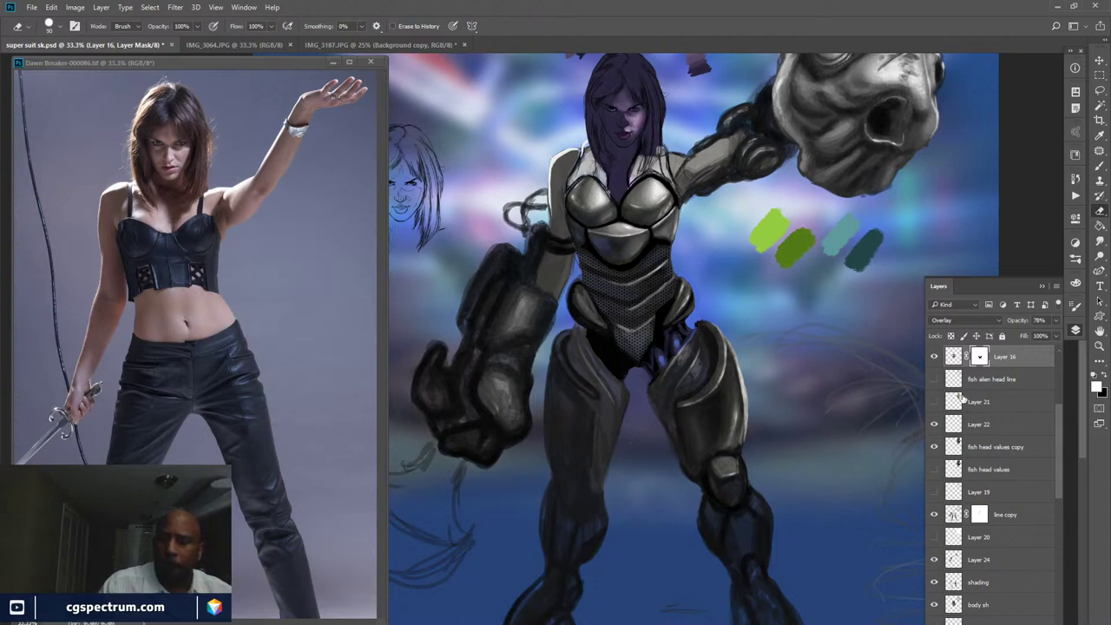
{"action": "left_click_drag", "start_coordinate": [1060, 411], "coordinate": [1060, 477]}
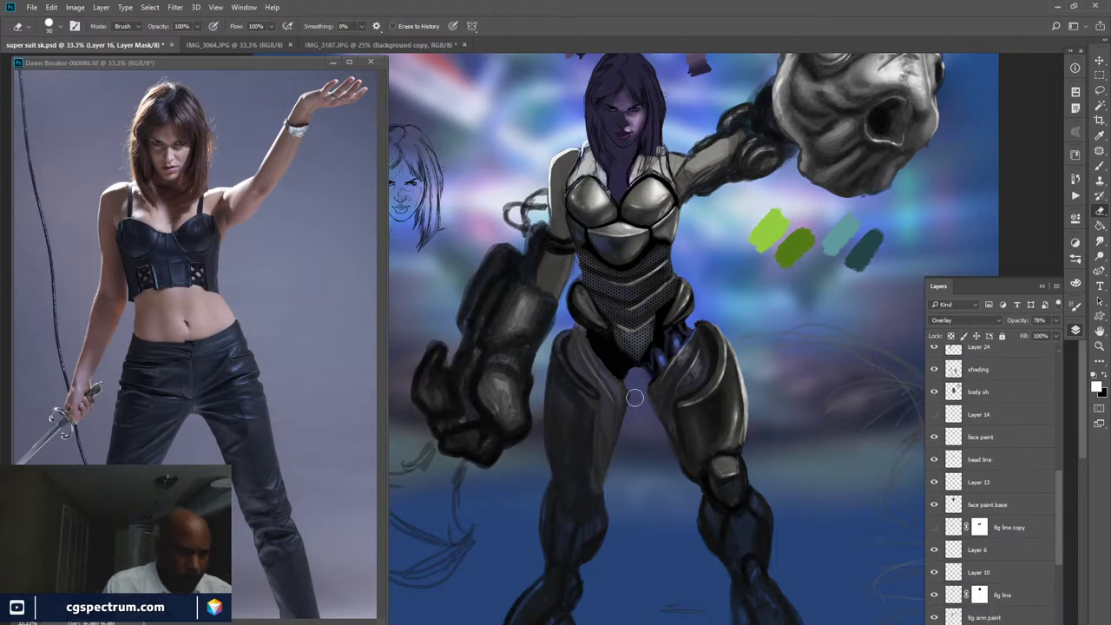
- Recompare the body sh and shading layers, then paste the engine parts as a new layer
{"action": "key", "text": "v"}
{"action": "left_click", "coordinate": [609, 417]}
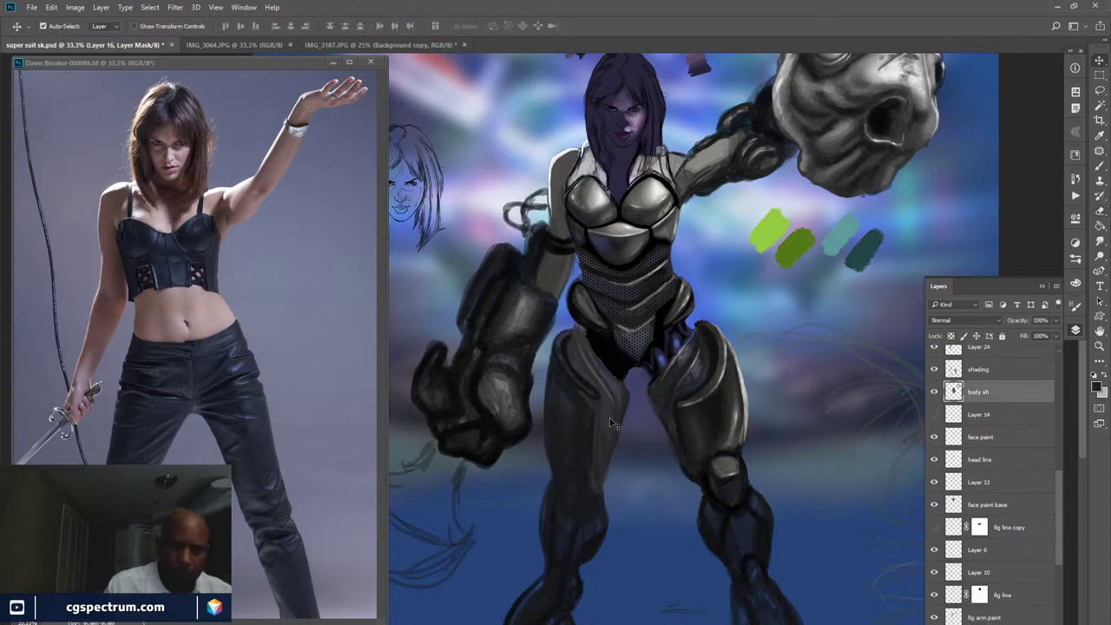
{"action": "left_click", "coordinate": [934, 393]}
{"action": "left_click", "coordinate": [934, 392]}
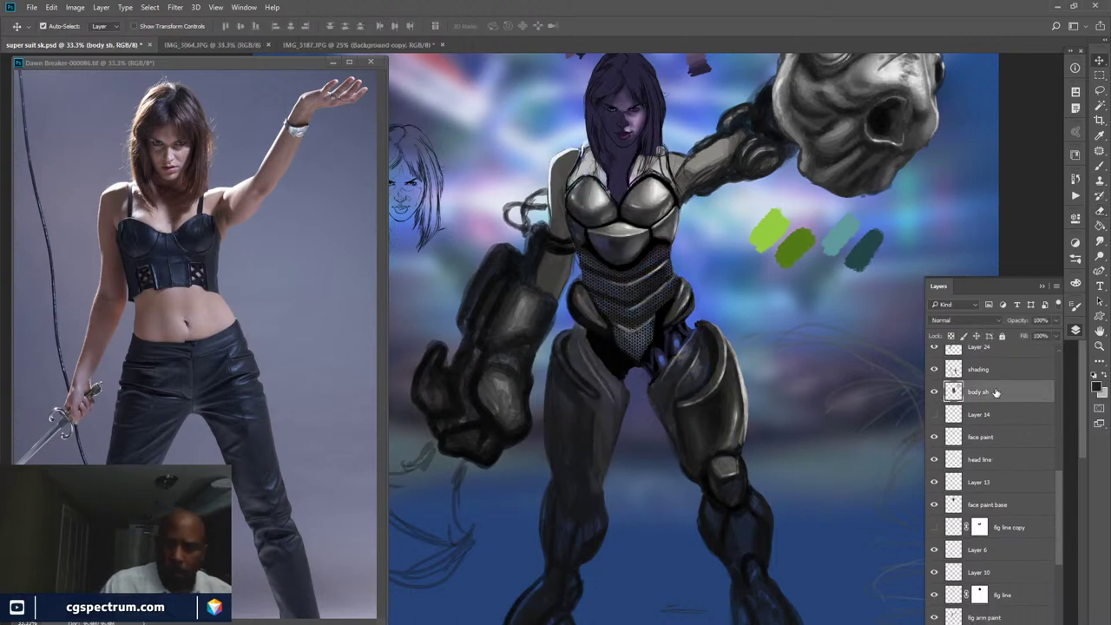
{"action": "left_click", "coordinate": [934, 392]}
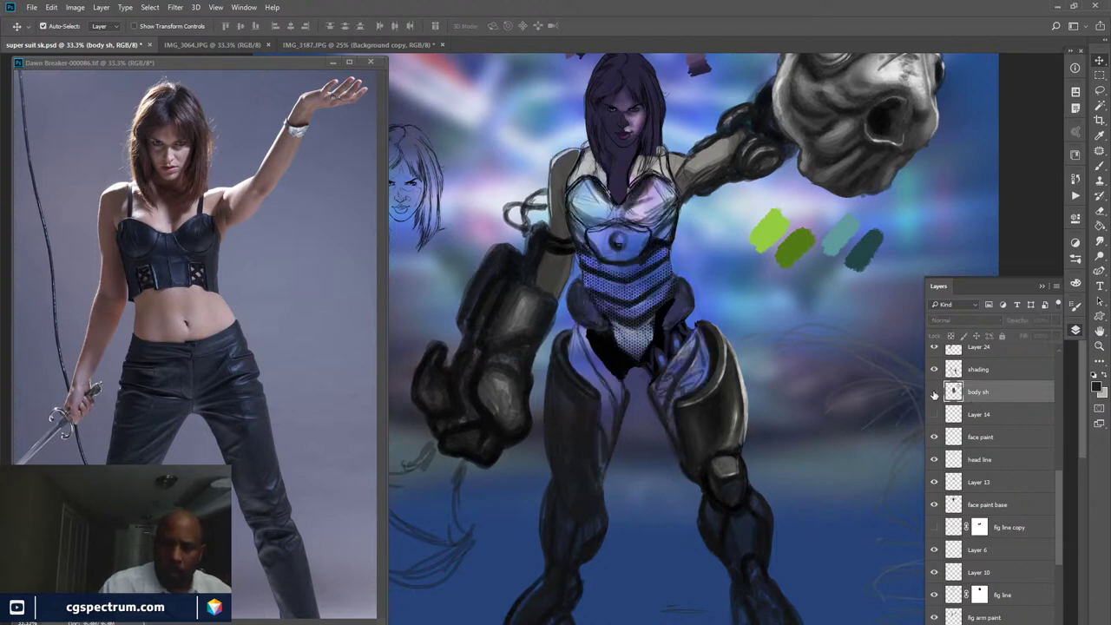
{"action": "left_click", "coordinate": [933, 392]}
{"action": "left_click", "coordinate": [934, 370]}
{"action": "left_click", "coordinate": [934, 370]}
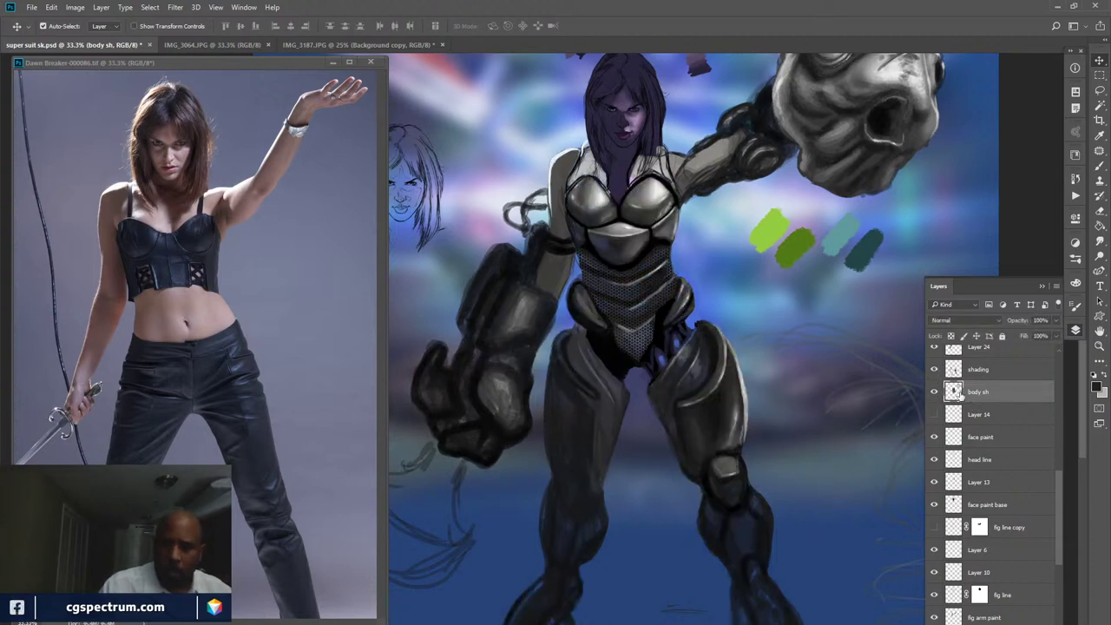
{"action": "key", "text": "ctrl+v"}
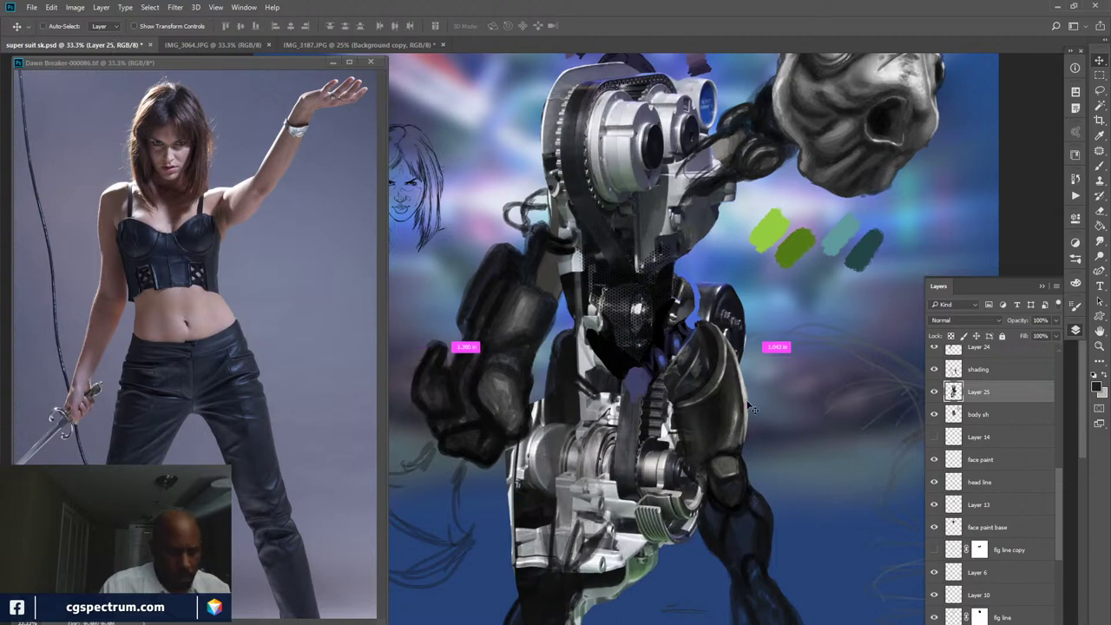
- Scale the pasted engine Layer 25 to about 23% and place it between the legs
{"action": "key", "text": "ctrl+t"}
{"action": "left_click_drag", "start_coordinate": [745, 61], "coordinate": [560, 518]}
{"action": "left_click_drag", "start_coordinate": [538, 611], "coordinate": [653, 574]}
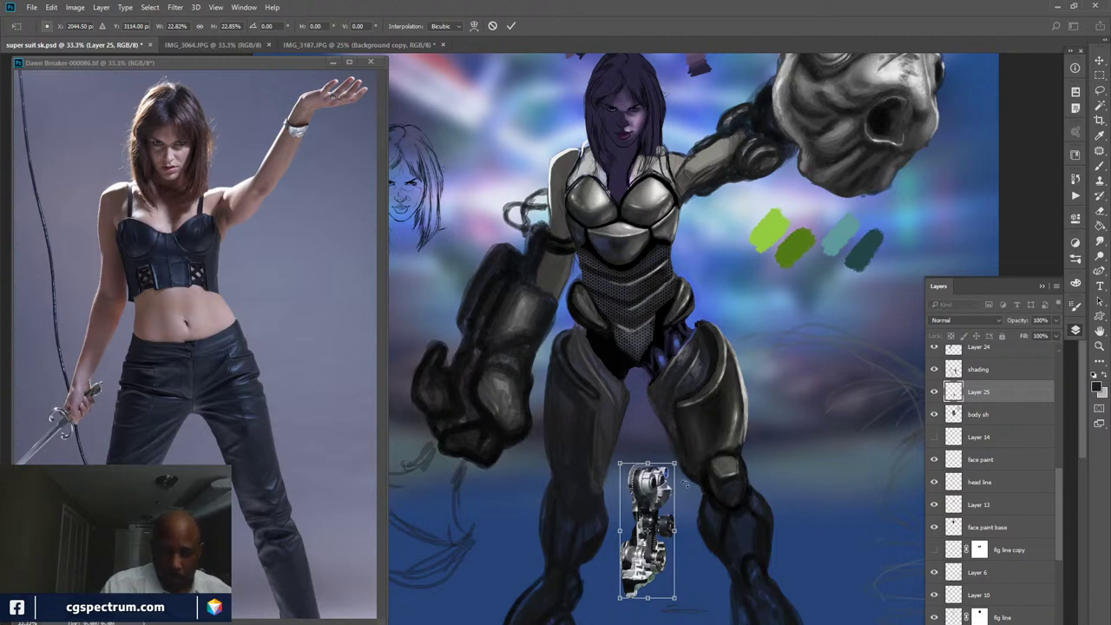
{"action": "key", "text": "Return"}
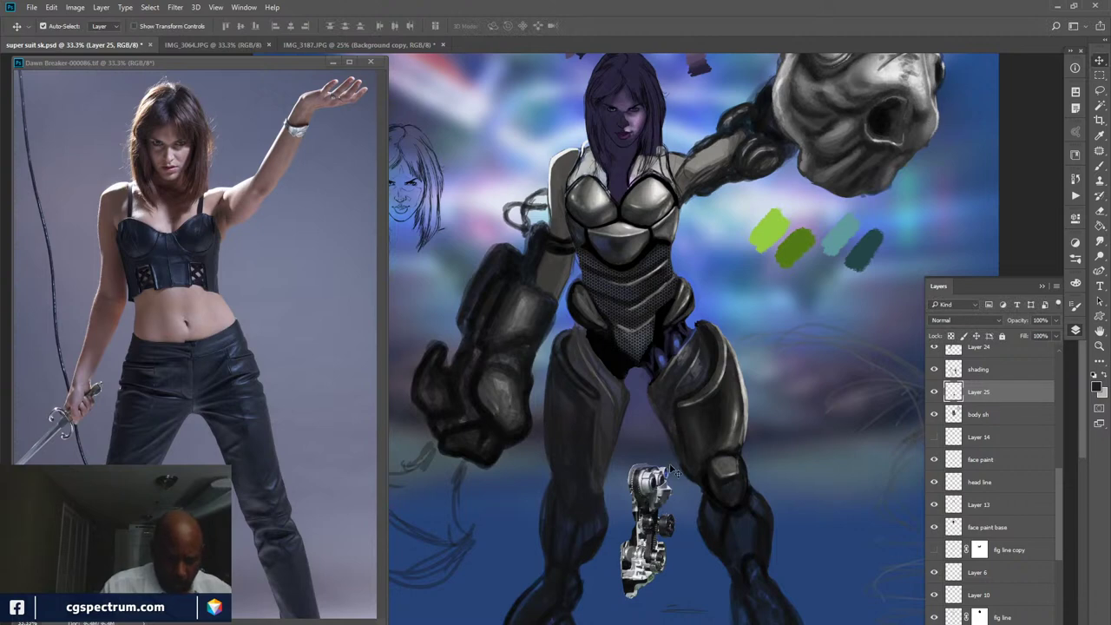
- Select the whole engine part and drag a duplicate to the left
{"action": "key", "text": "l"}
{"action": "left_click_drag", "start_coordinate": [672, 472], "coordinate": [637, 457]}
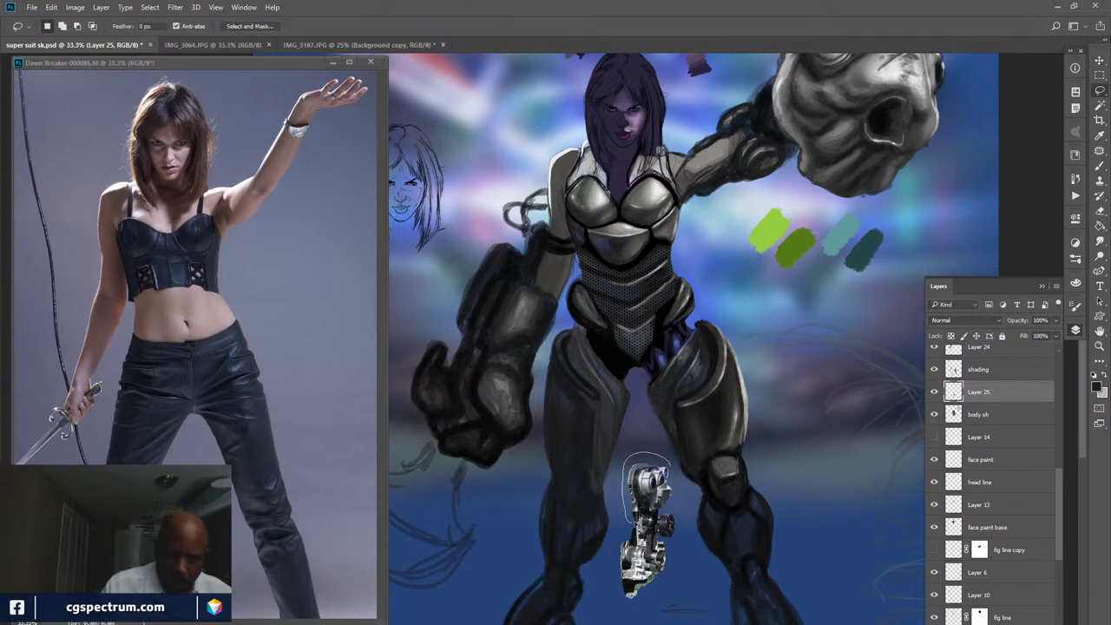
{"action": "left_click_drag", "start_coordinate": [683, 488], "coordinate": [675, 475]}
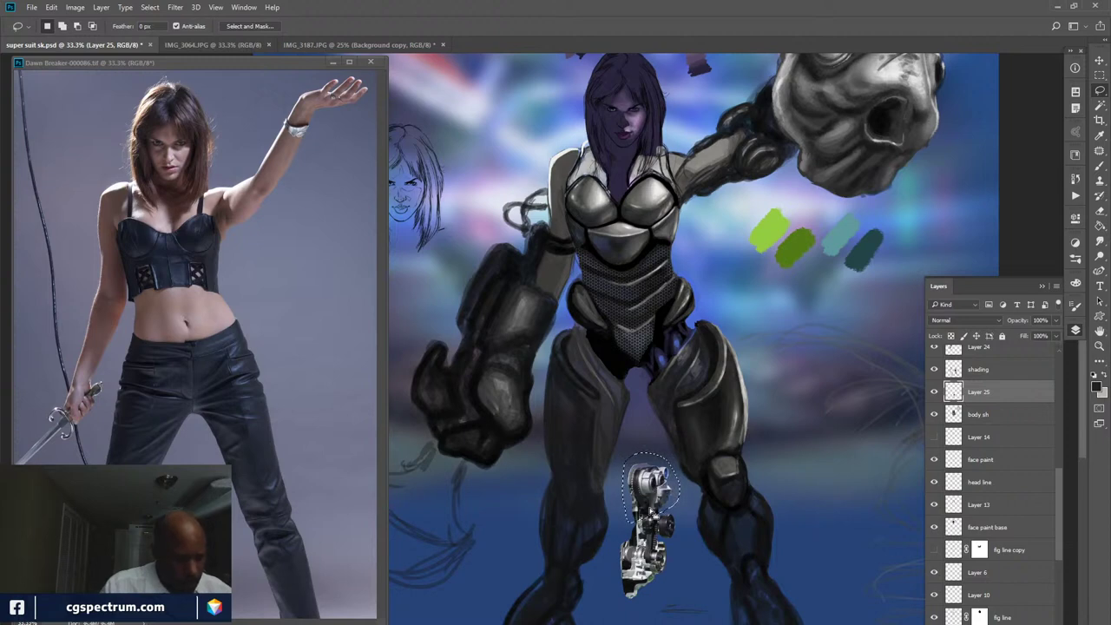
{"action": "key", "text": "shift"}
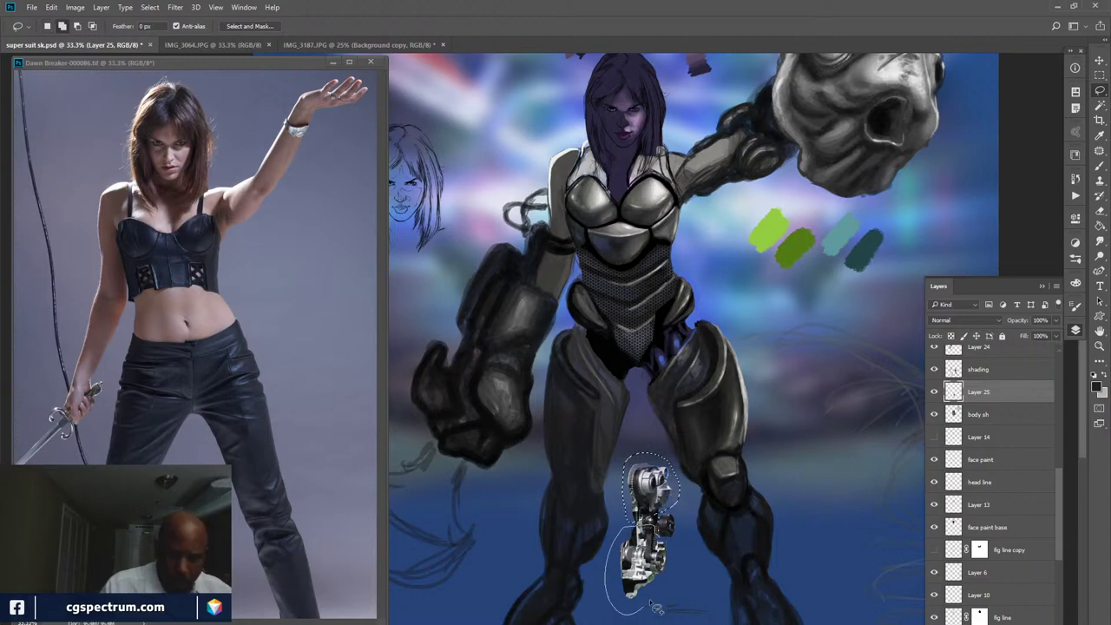
{"action": "left_click_drag", "start_coordinate": [668, 514], "coordinate": [670, 473]}
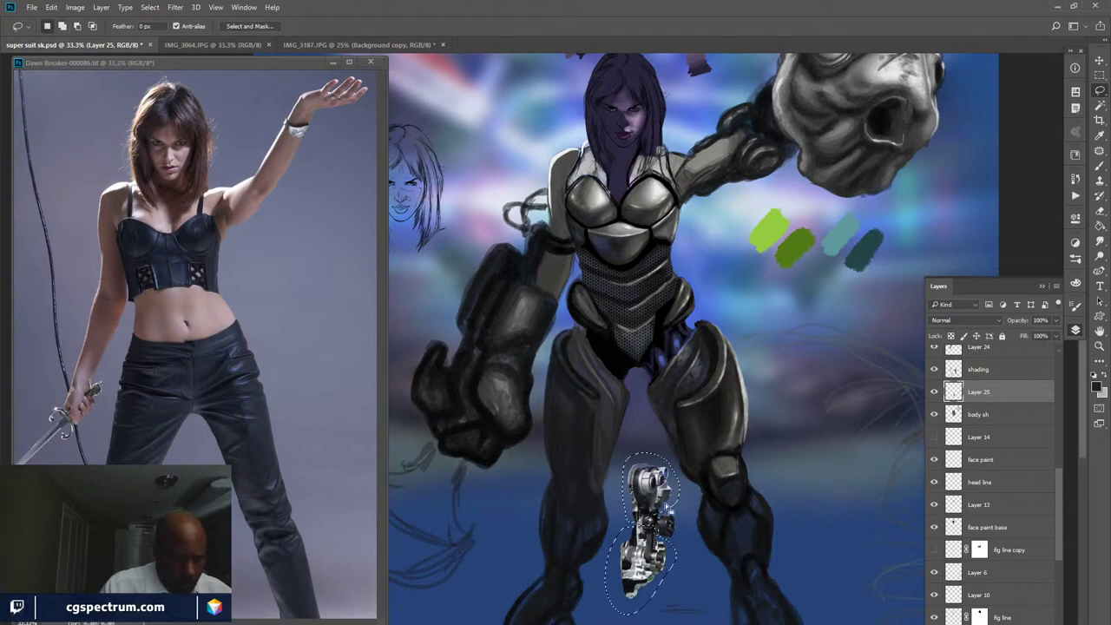
{"action": "key", "text": "v"}
{"action": "left_click_drag", "start_coordinate": [655, 548], "coordinate": [515, 550]}
- Select the left copy's top section, nudge it down-right and rotate it
{"action": "key", "text": "l"}
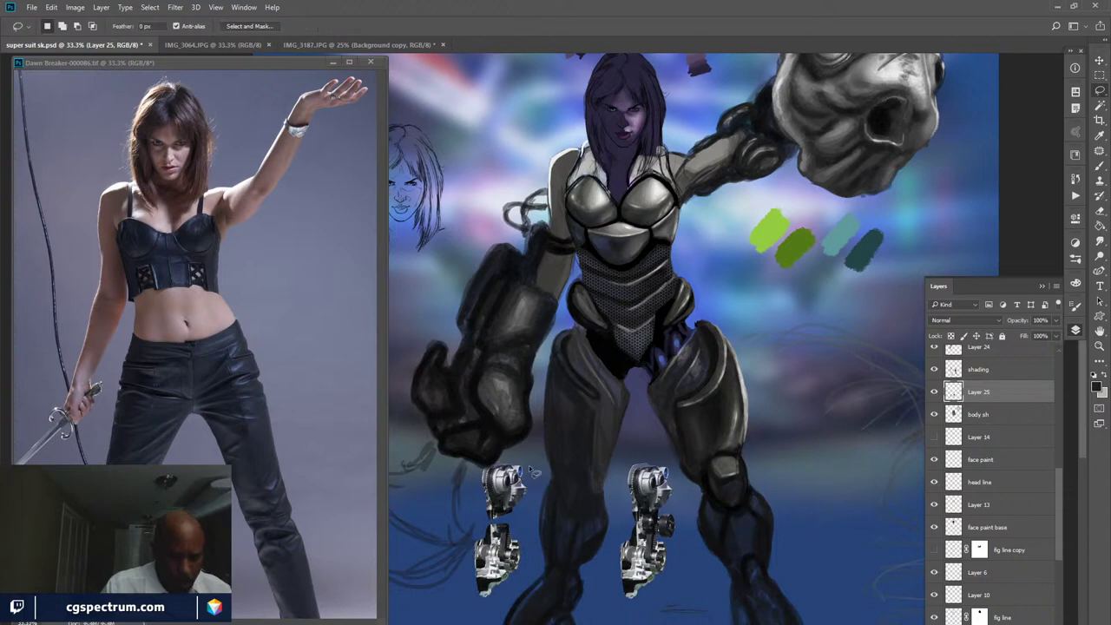
{"action": "left_click_drag", "start_coordinate": [527, 473], "coordinate": [483, 461]}
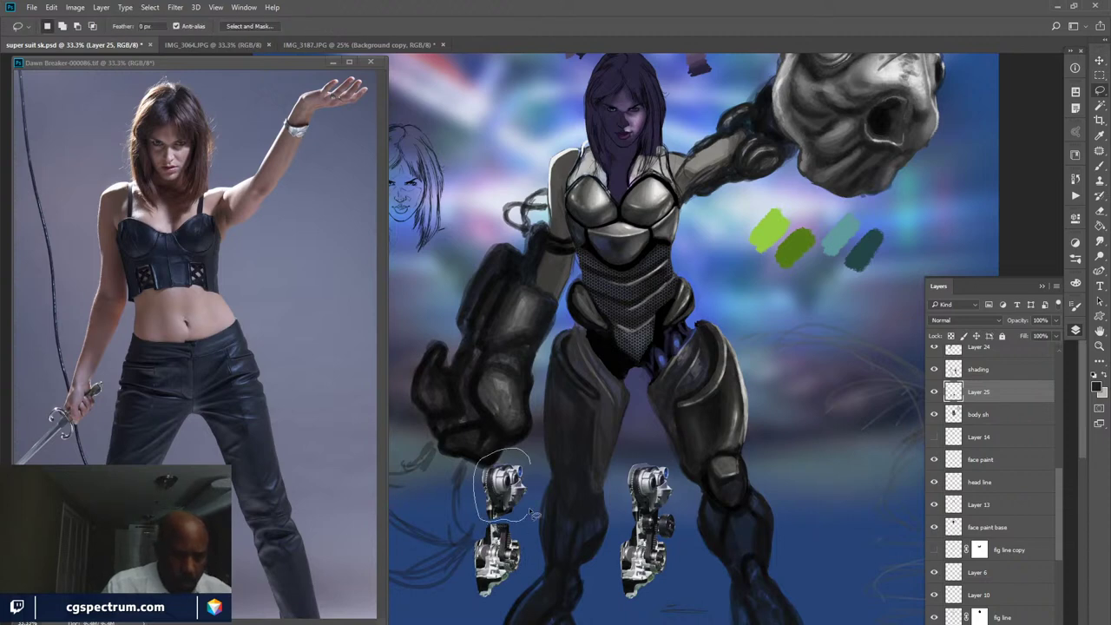
{"action": "left_click_drag", "start_coordinate": [535, 515], "coordinate": [538, 510]}
{"action": "key", "text": "ctrl+plus"}
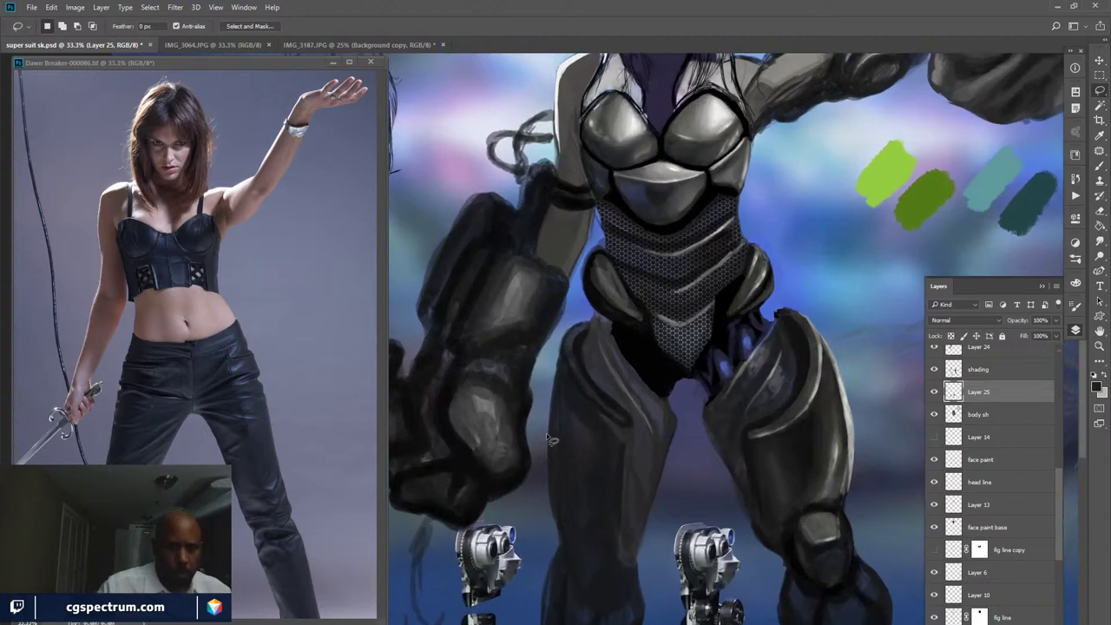
{"action": "key", "text": "ctrl+plus"}
{"action": "scroll", "coordinate": [689, 349], "scroll_direction": "down", "scroll_amount": 2}
{"action": "key", "text": "v"}
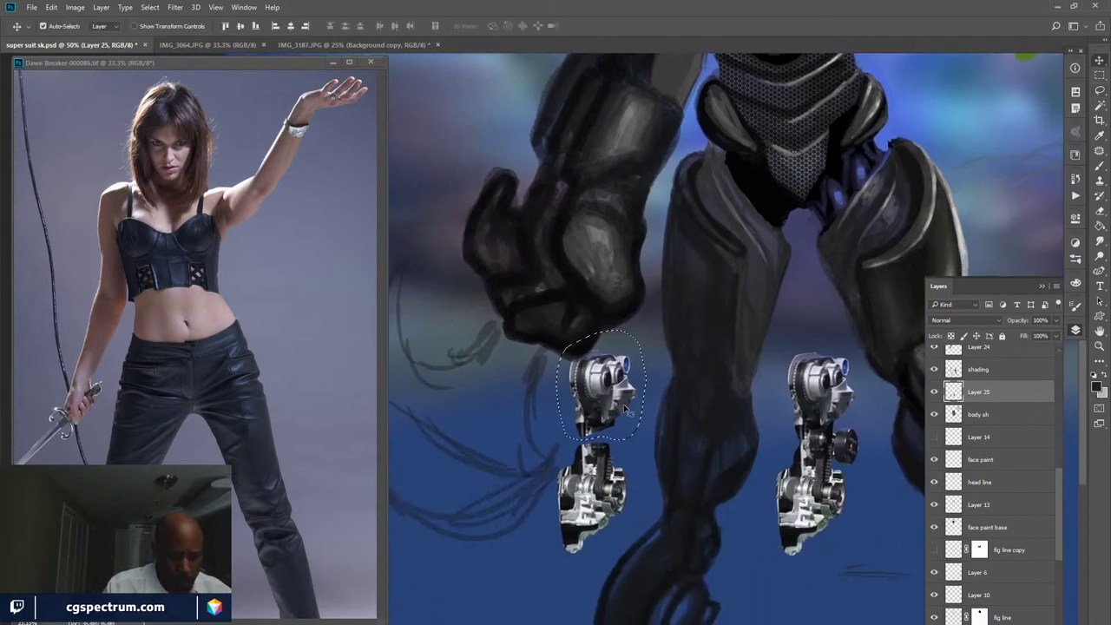
{"action": "left_click_drag", "start_coordinate": [625, 408], "coordinate": [662, 385]}
{"action": "key", "text": "ctrl+t"}
{"action": "key", "text": "Return"}
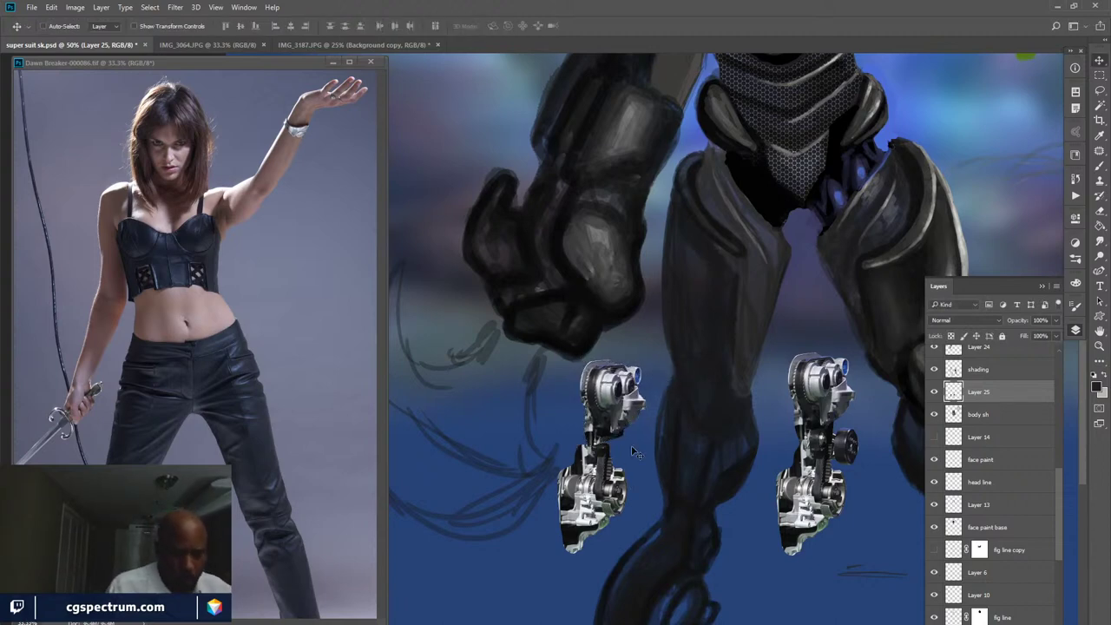
- Duplicate the left engine copy further left and tilt it about -2.47°
{"action": "key", "text": "l"}
{"action": "mouse_move", "coordinate": [659, 359]}
{"action": "left_mouse_down"}
{"action": "mouse_move", "coordinate": [531, 476]}
{"action": "mouse_move", "coordinate": [588, 583]}
{"action": "mouse_move", "coordinate": [672, 388]}
{"action": "mouse_move", "coordinate": [666, 360]}
{"action": "left_mouse_up"}
{"action": "key", "text": "v"}
{"action": "left_click_drag", "start_coordinate": [629, 457], "coordinate": [519, 439]}
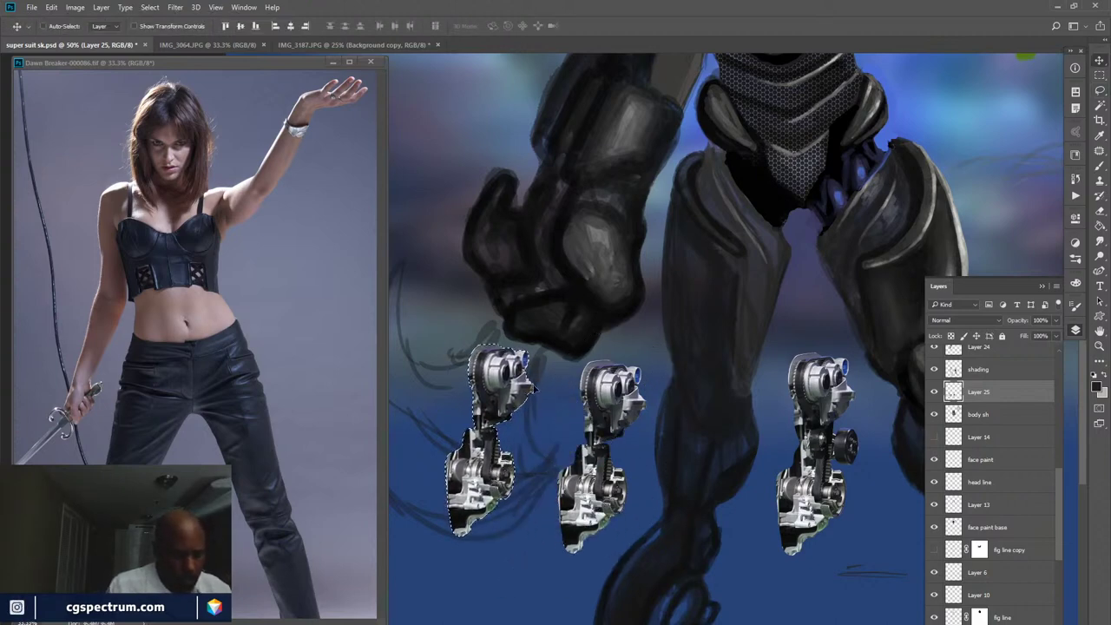
{"action": "key", "text": "ctrl+t"}
{"action": "left_click_drag", "start_coordinate": [543, 541], "coordinate": [548, 537]}
- Warp the leftmost engine copy, squeezing its upper part left and pushing its lower part right
{"action": "right_click", "coordinate": [505, 382]}
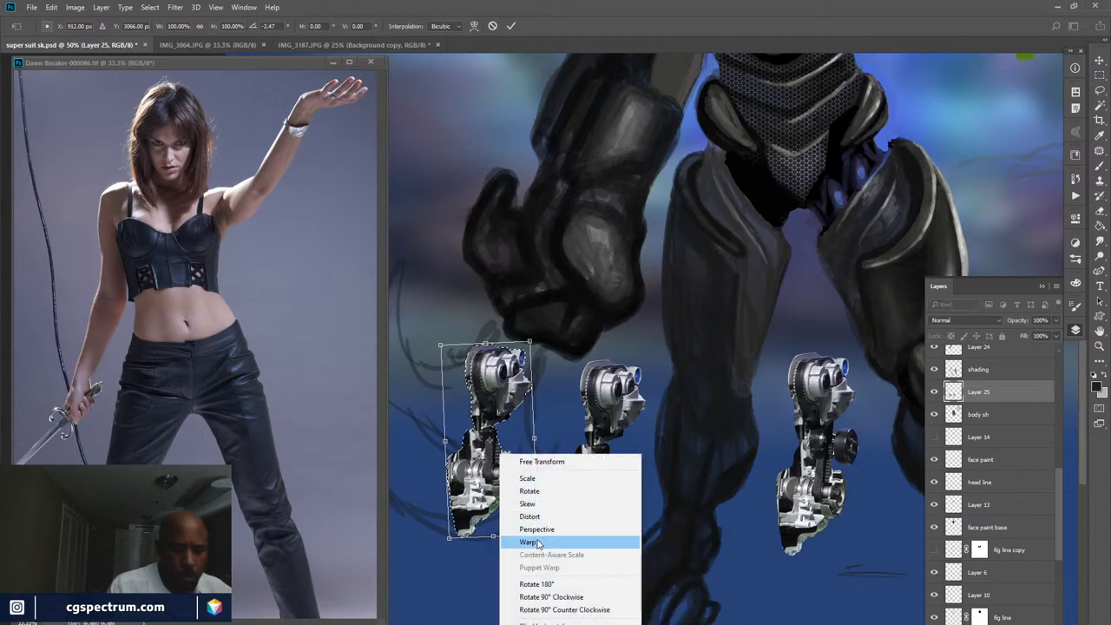
{"action": "left_click", "coordinate": [531, 482]}
{"action": "left_click_drag", "start_coordinate": [533, 429], "coordinate": [521, 390]}
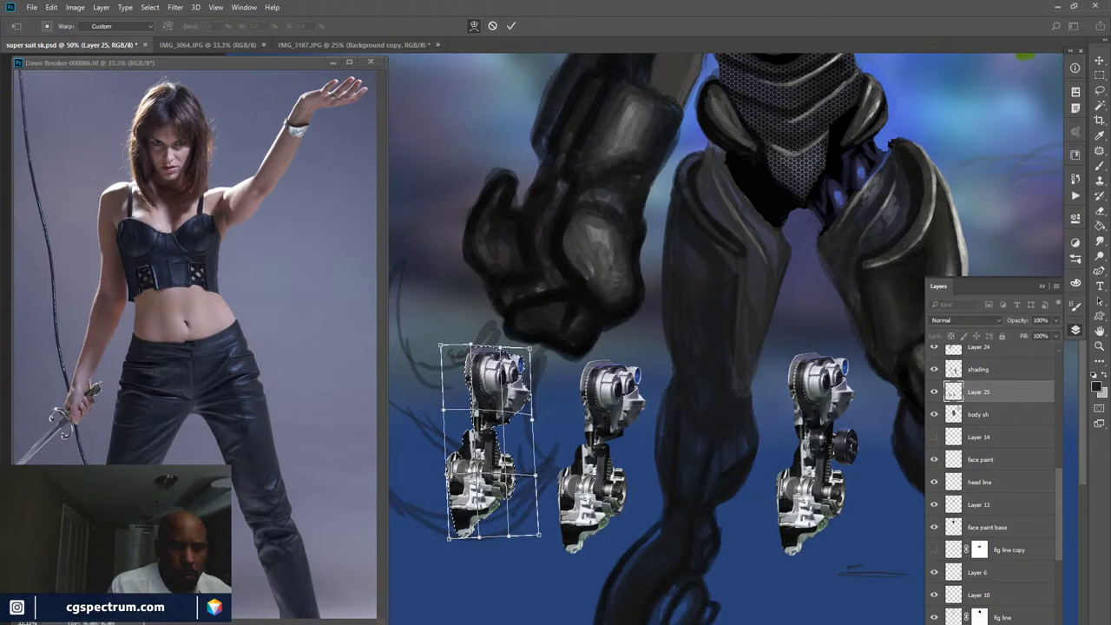
{"action": "left_click_drag", "start_coordinate": [452, 484], "coordinate": [465, 391]}
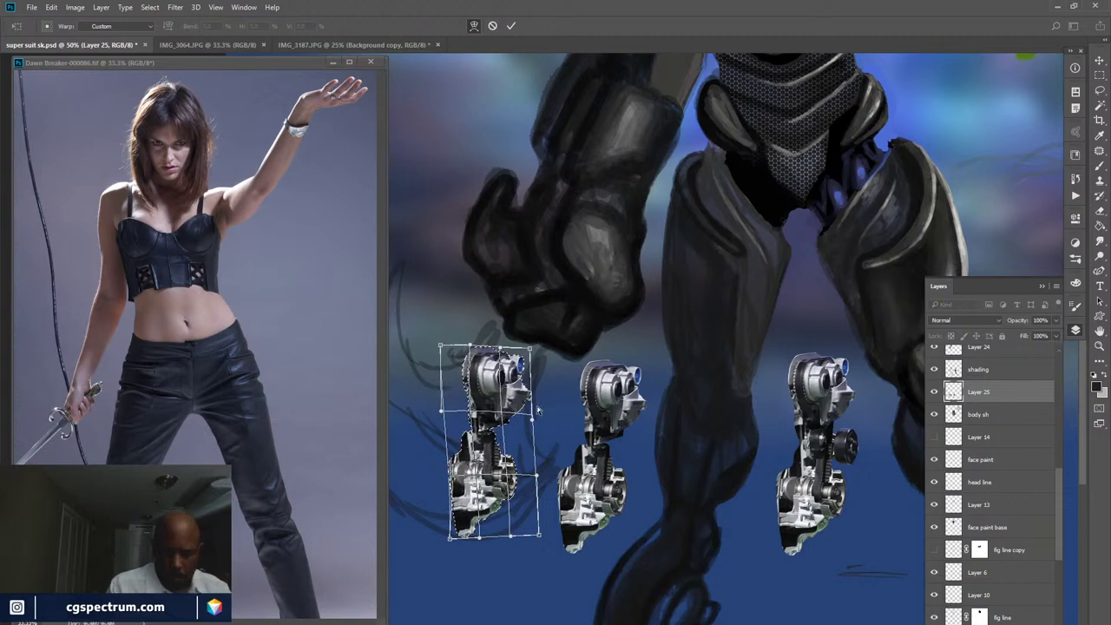
{"action": "key", "text": "Return"}
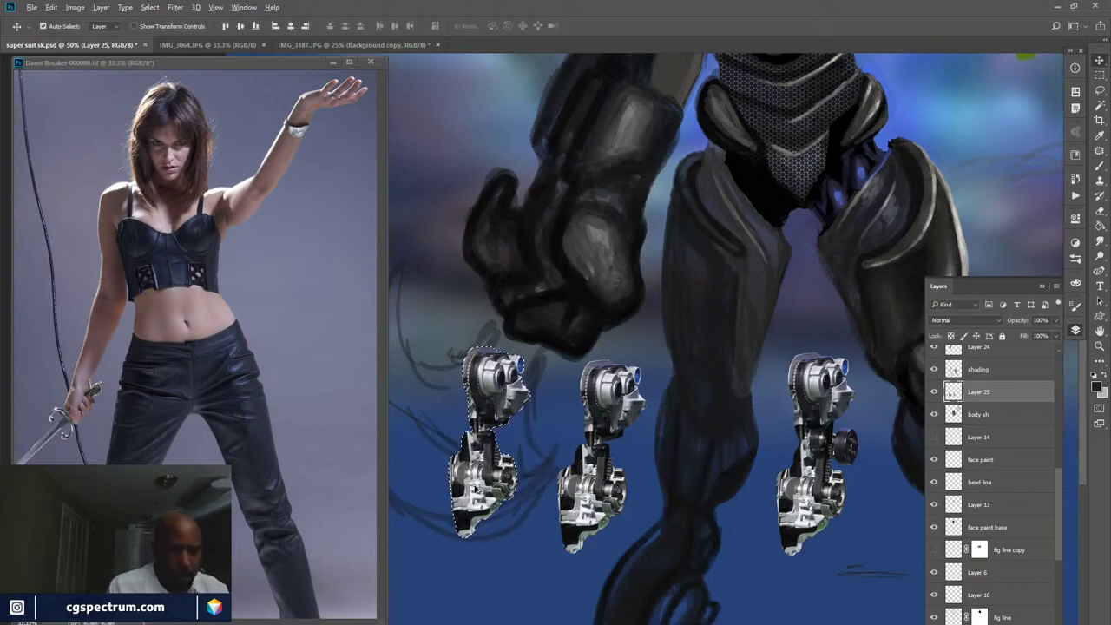
- Place a duplicate of the warped part between the thighs and rotate it about 2.4°
{"action": "left_click_drag", "start_coordinate": [532, 443], "coordinate": [810, 295]}
{"action": "left_click_drag", "start_coordinate": [740, 405], "coordinate": [613, 494]}
{"action": "left_click_drag", "start_coordinate": [618, 365], "coordinate": [648, 366]}
{"action": "key", "text": "ctrl+t"}
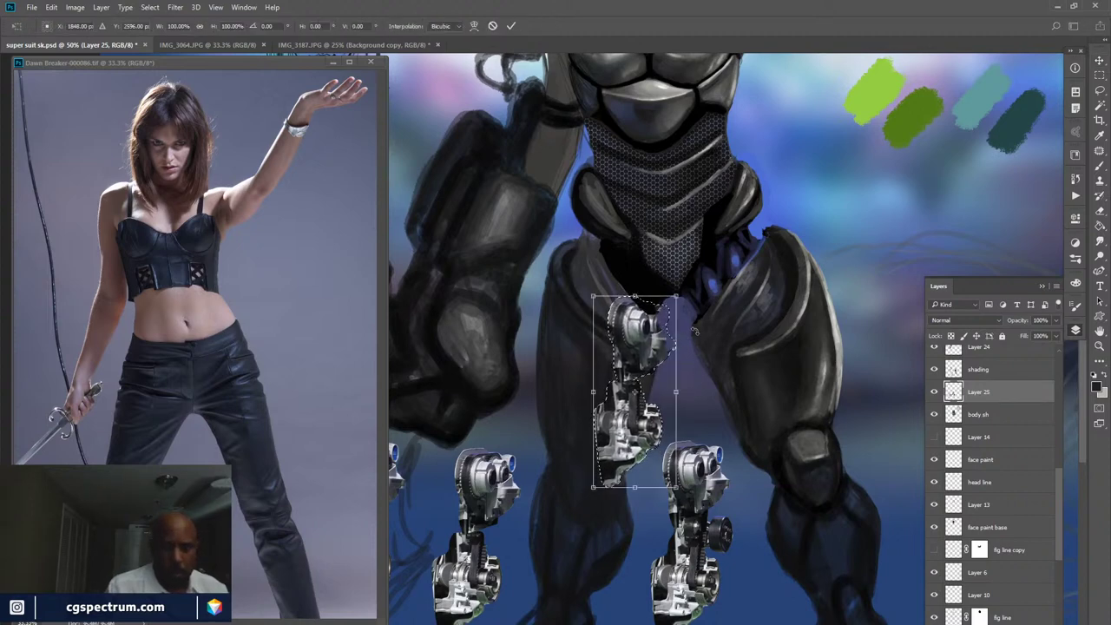
{"action": "left_click_drag", "start_coordinate": [692, 304], "coordinate": [689, 339]}
- Commit the tilted copy, then toggle and select Layer 23 to check the crotch painting
{"action": "key", "text": "Return"}
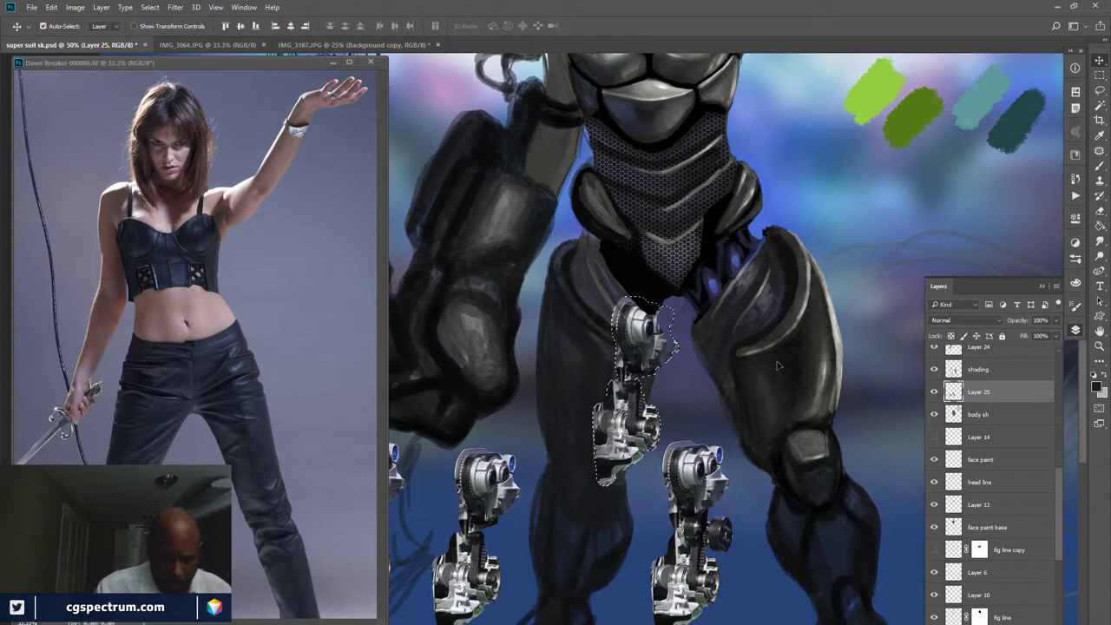
{"action": "scroll", "coordinate": [1058, 369], "scroll_direction": "down", "scroll_amount": 5}
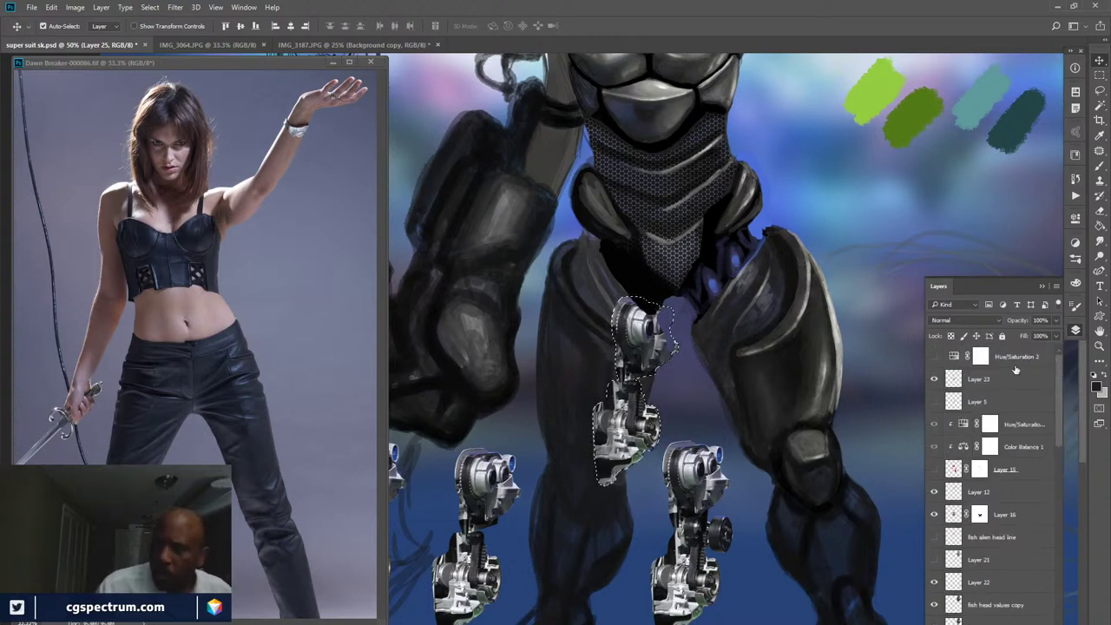
{"action": "left_click", "coordinate": [935, 380]}
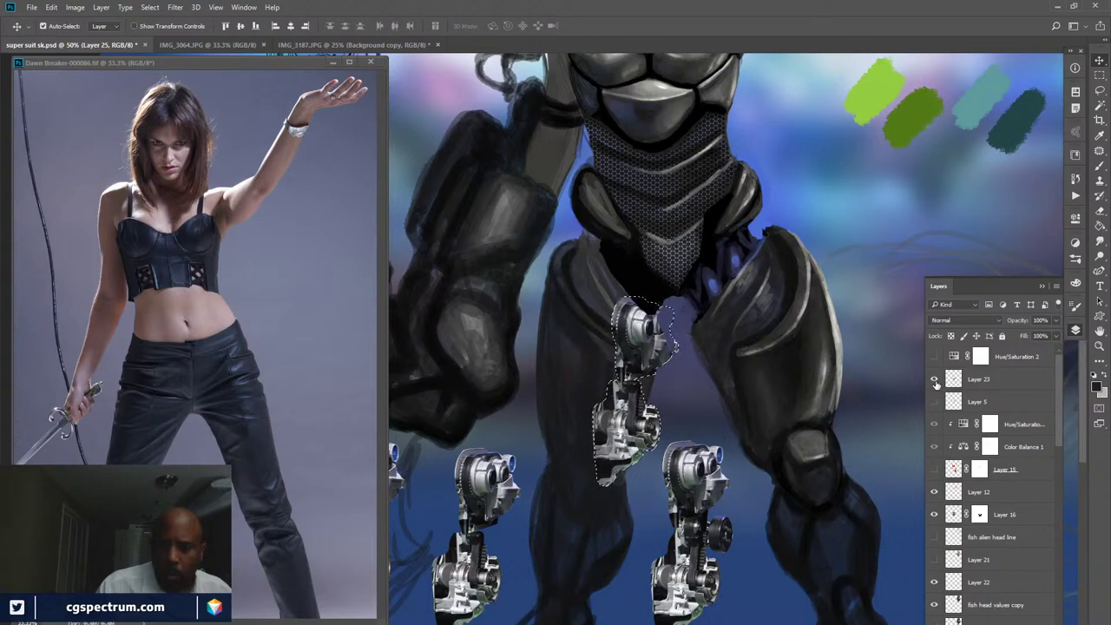
{"action": "left_click", "coordinate": [934, 379]}
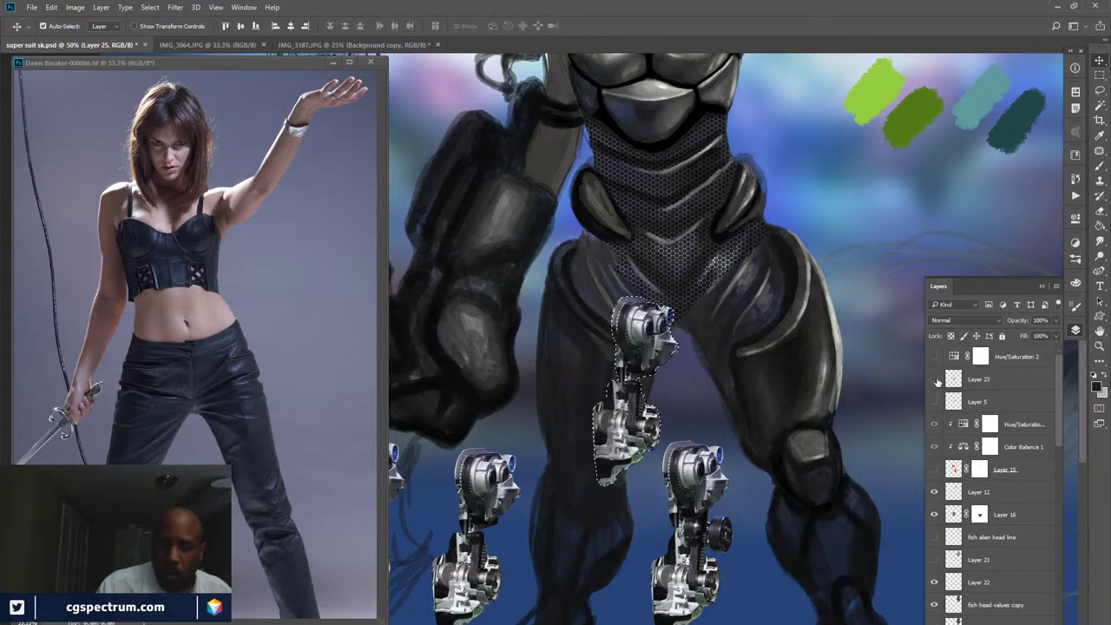
{"action": "left_click", "coordinate": [934, 380]}
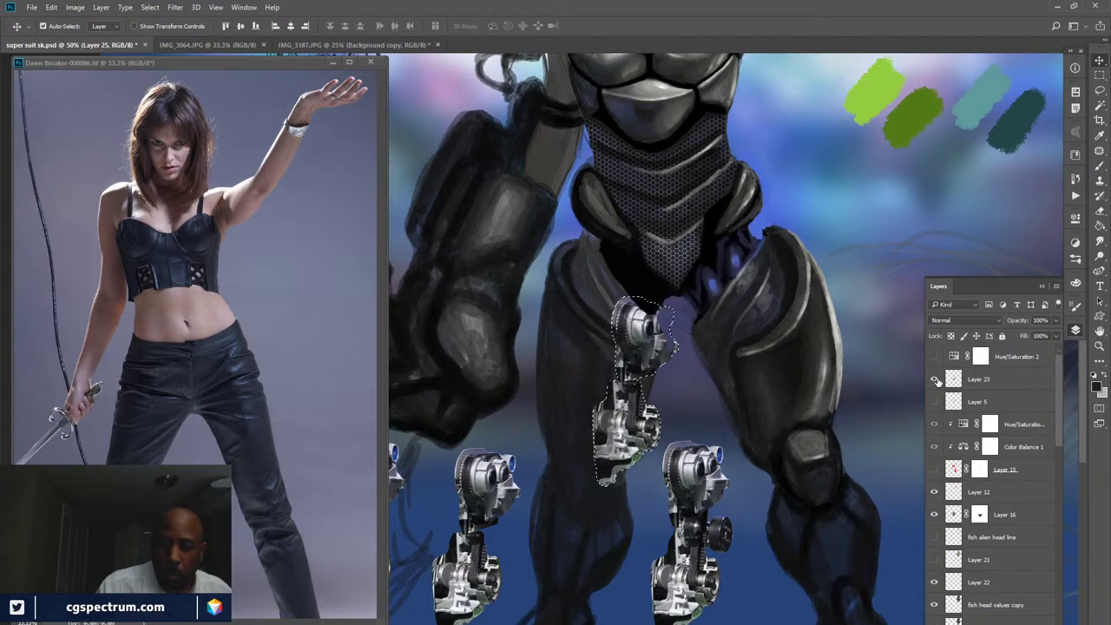
{"action": "left_click", "coordinate": [999, 378]}
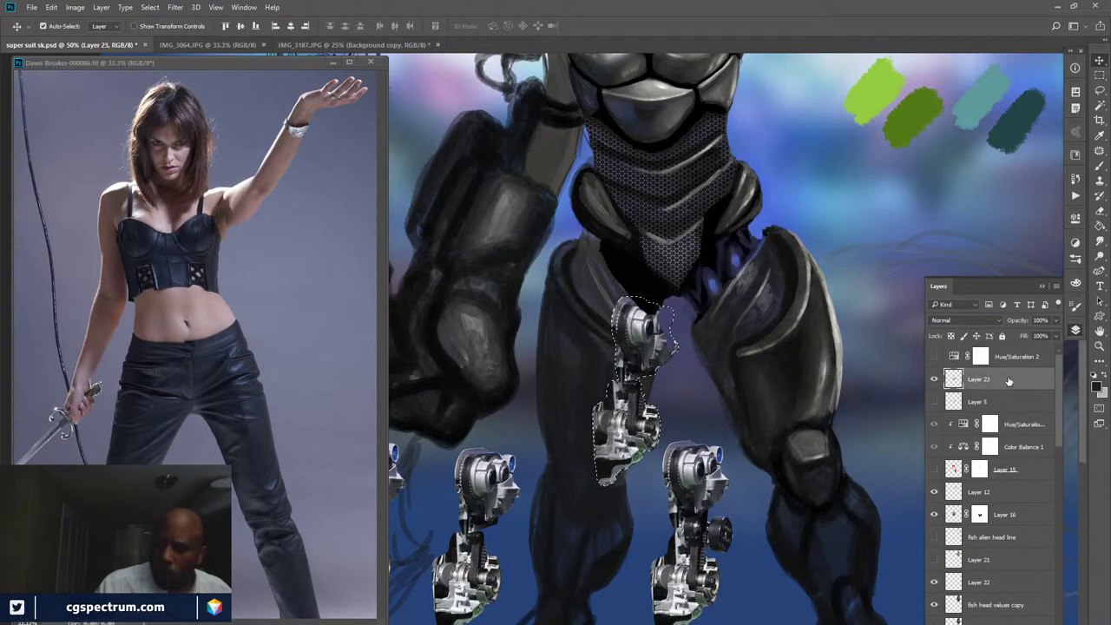
{"action": "mouse_move", "coordinate": [1056, 397]}
{"action": "left_mouse_down"}
{"action": "mouse_move", "coordinate": [1060, 529]}
{"action": "mouse_move", "coordinate": [1057, 506]}
{"action": "left_mouse_up"}
{"action": "scroll", "coordinate": [1056, 506], "scroll_direction": "down", "scroll_amount": 1}
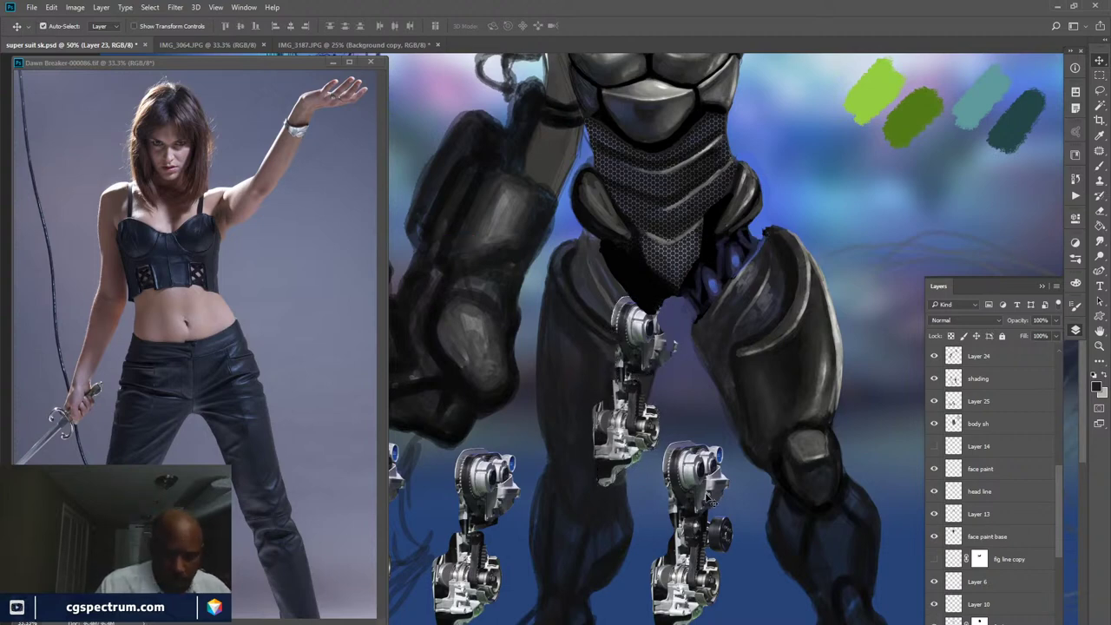
- Select engine Layer 25 and toggle its visibility to compare
{"action": "left_click", "coordinate": [710, 497]}
{"action": "left_click", "coordinate": [934, 401]}
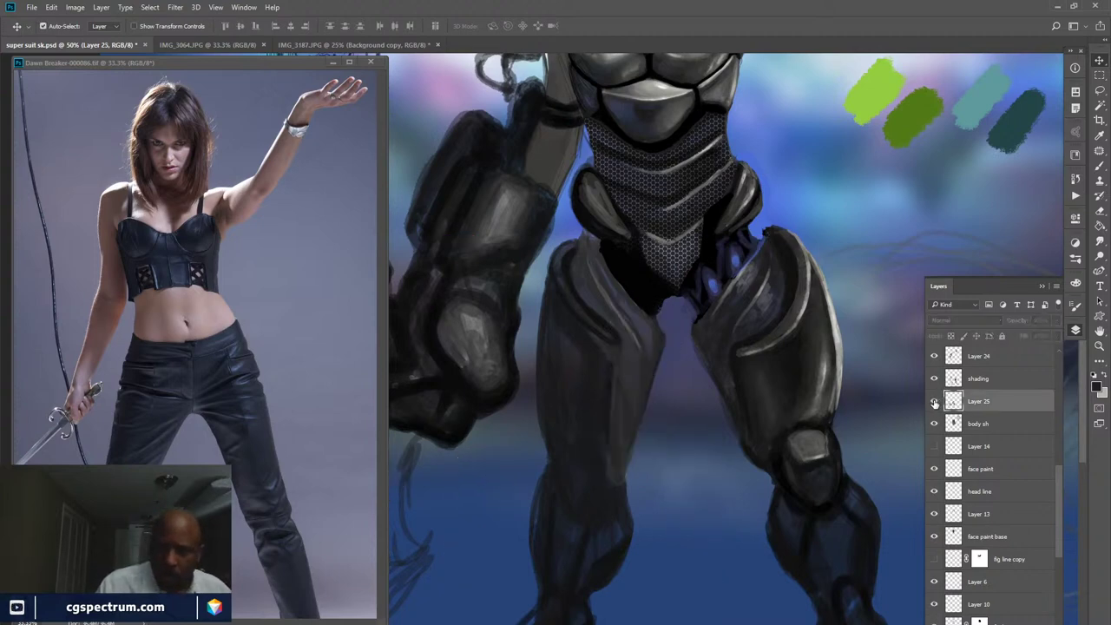
{"action": "left_click", "coordinate": [934, 401]}
{"action": "left_click_drag", "start_coordinate": [1054, 476], "coordinate": [1053, 372]}
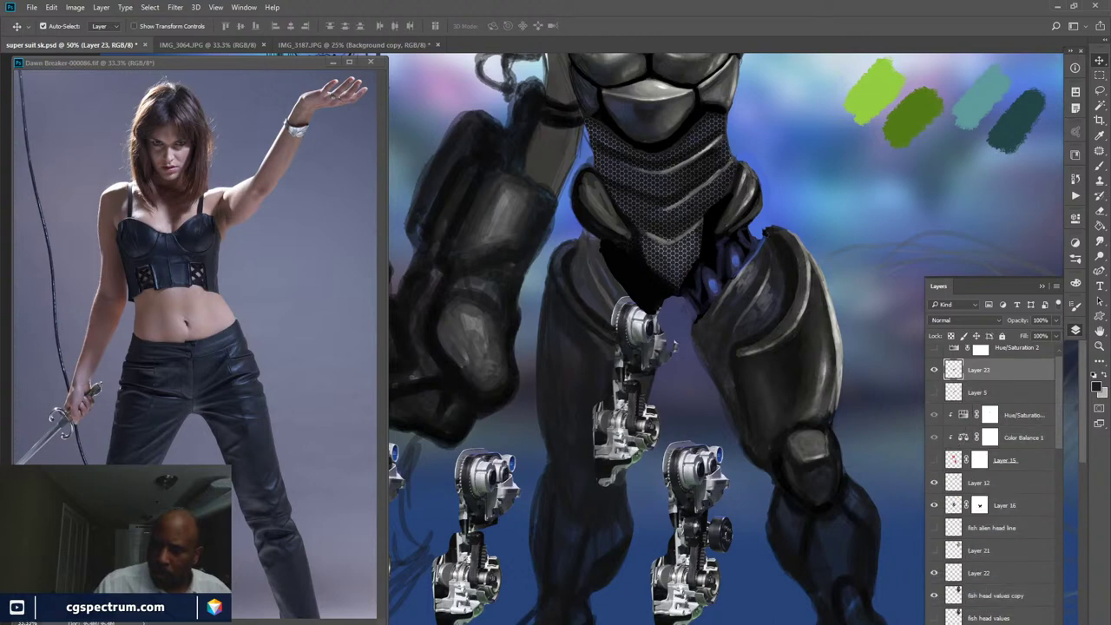
{"action": "scroll", "coordinate": [994, 477], "scroll_direction": "down", "scroll_amount": 1}
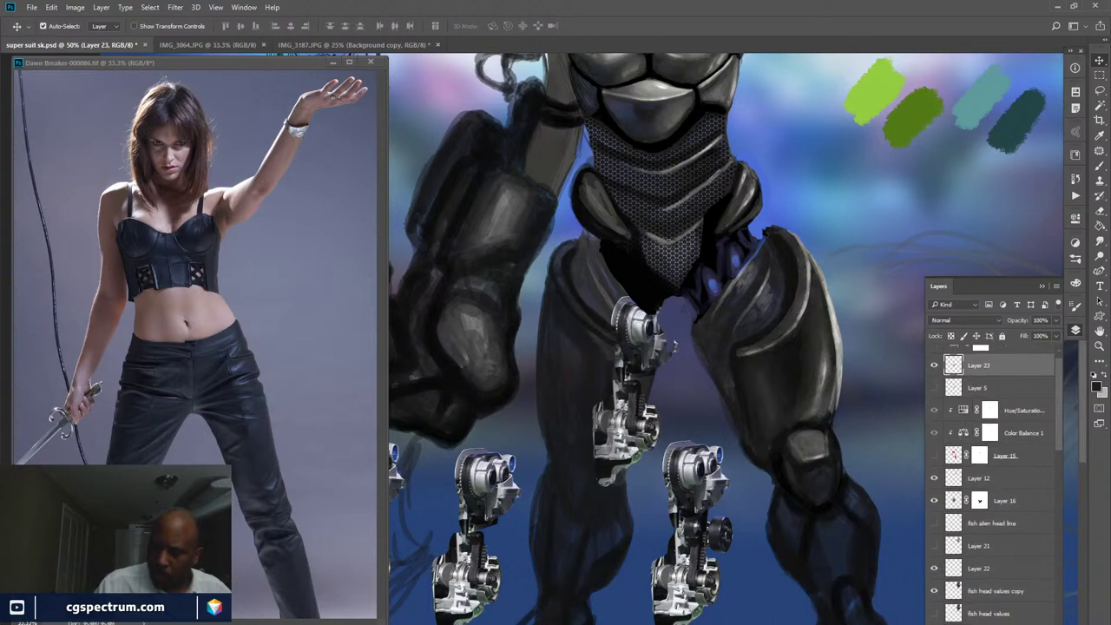
{"action": "scroll", "coordinate": [994, 477], "scroll_direction": "down", "scroll_amount": 3}
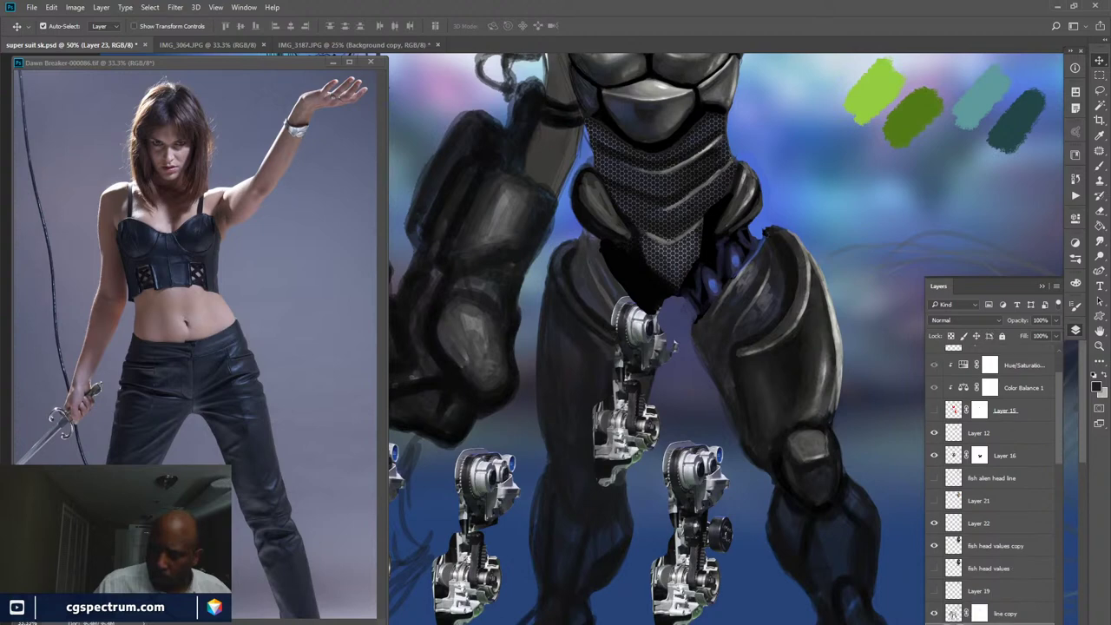
{"action": "scroll", "coordinate": [993, 486], "scroll_direction": "down", "scroll_amount": 2}
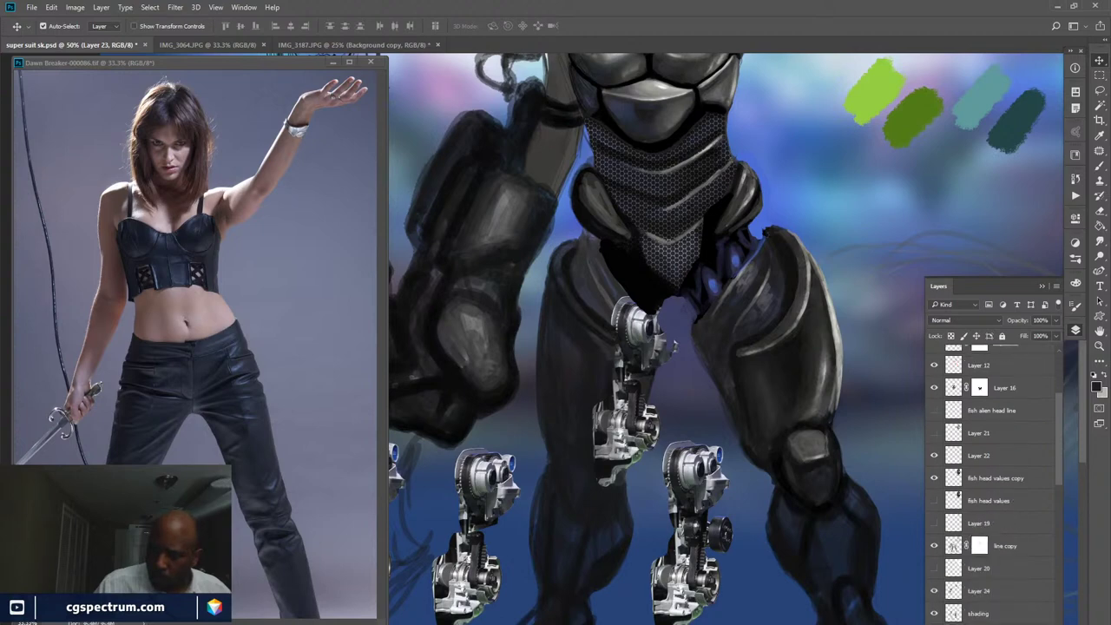
{"action": "scroll", "coordinate": [993, 482], "scroll_direction": "down", "scroll_amount": 1}
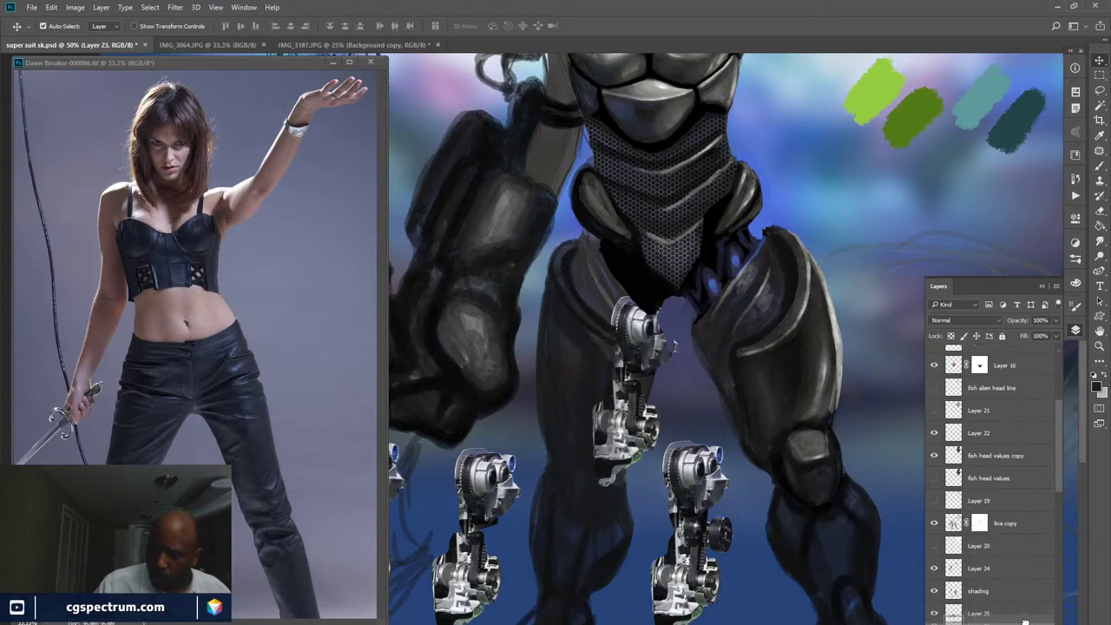
{"action": "scroll", "coordinate": [993, 482], "scroll_direction": "down", "scroll_amount": 1}
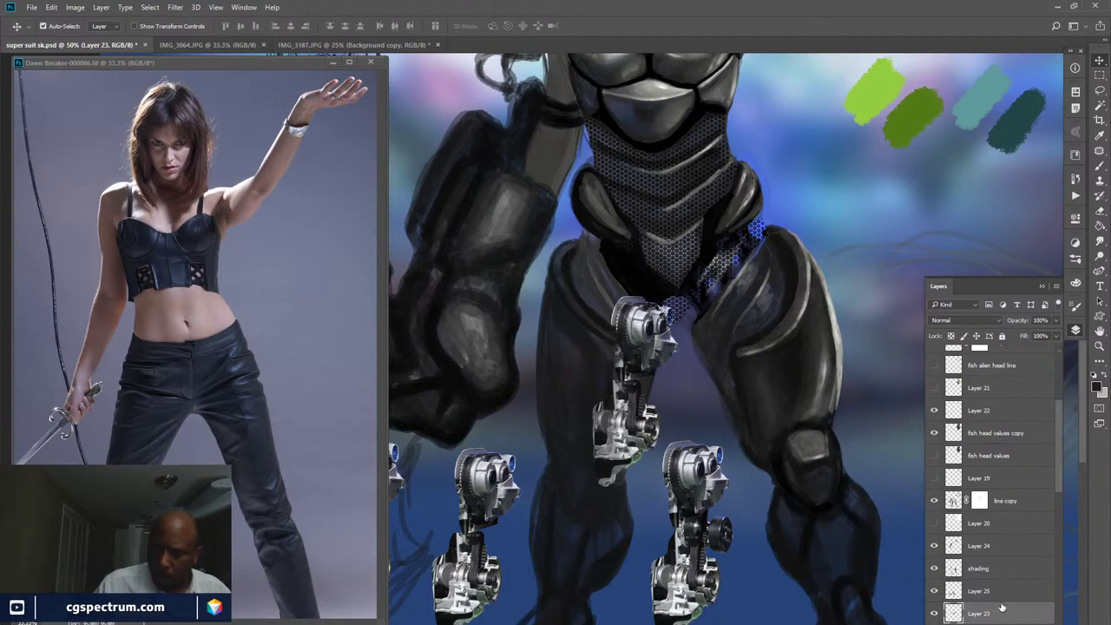
- Hide Layer 16's blue hex mesh and reselect engine Layer 25
{"action": "left_click", "coordinate": [681, 276]}
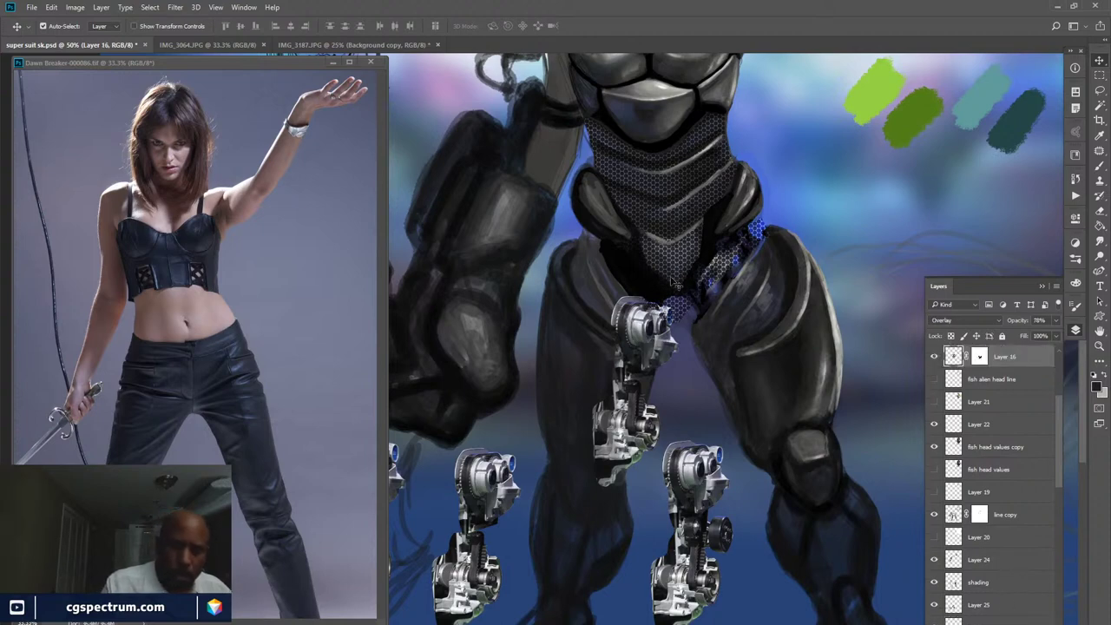
{"action": "left_click", "coordinate": [934, 356]}
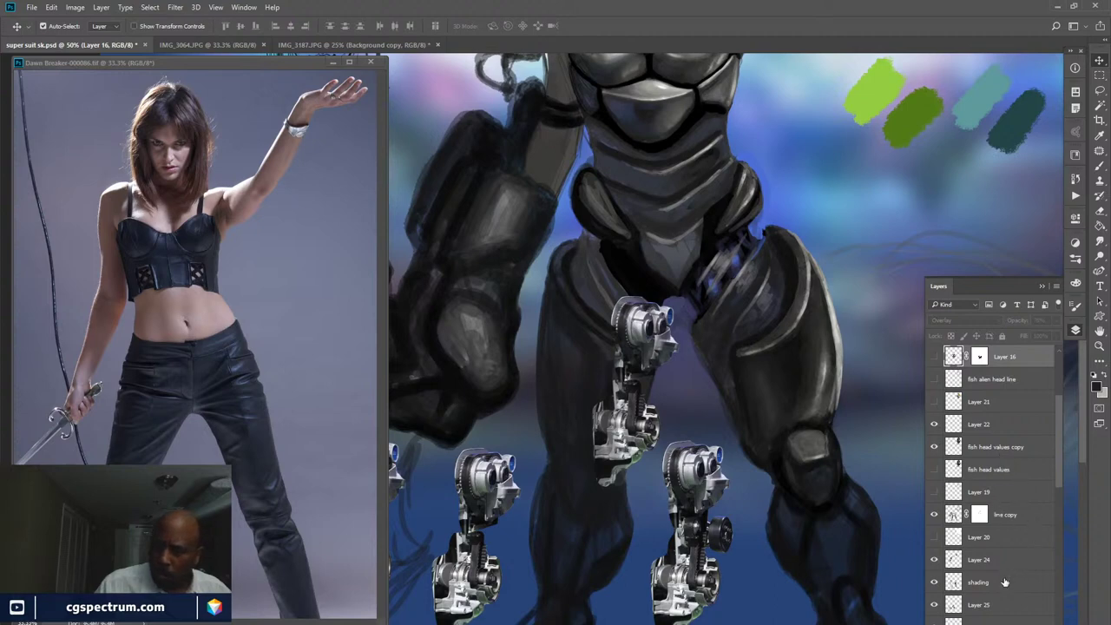
{"action": "left_click", "coordinate": [966, 605]}
{"action": "left_click", "coordinate": [934, 604]}
{"action": "left_click", "coordinate": [934, 604]}
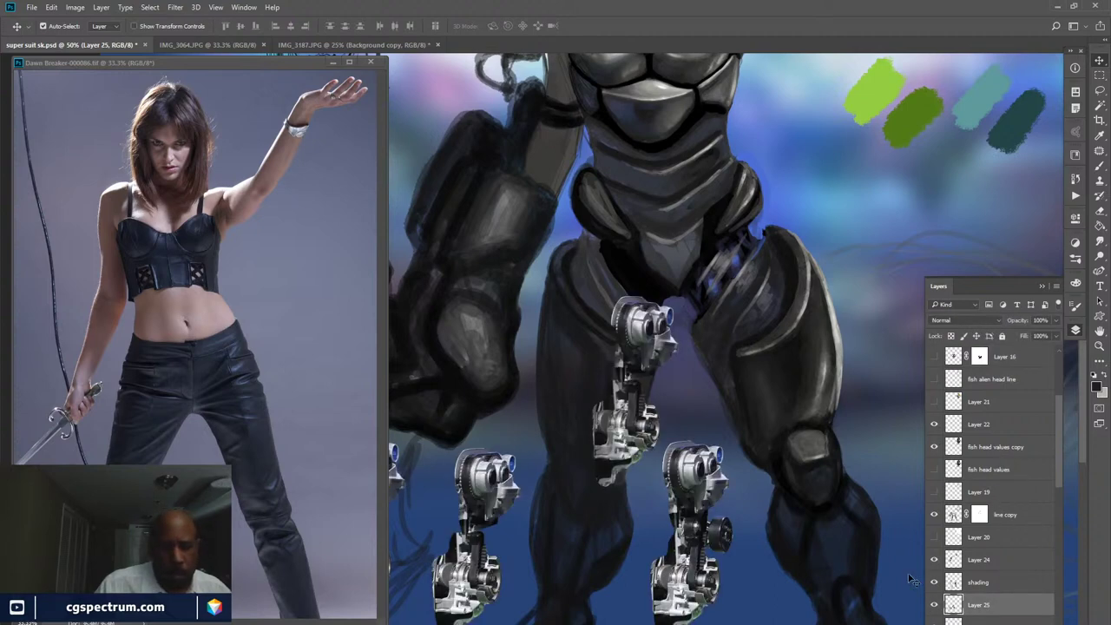
- Lasso the lower and left engine copies and cut them to a new layer with Layer Via Cut
{"action": "key", "text": "l"}
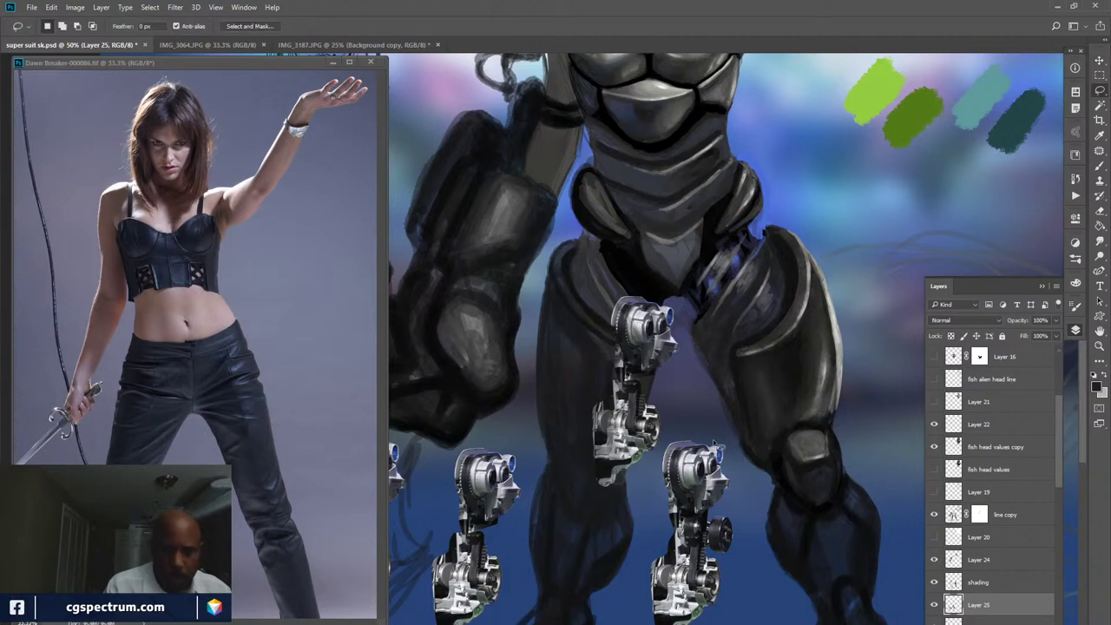
{"action": "left_click_drag", "start_coordinate": [720, 430], "coordinate": [663, 442]}
{"action": "left_click", "coordinate": [699, 413]}
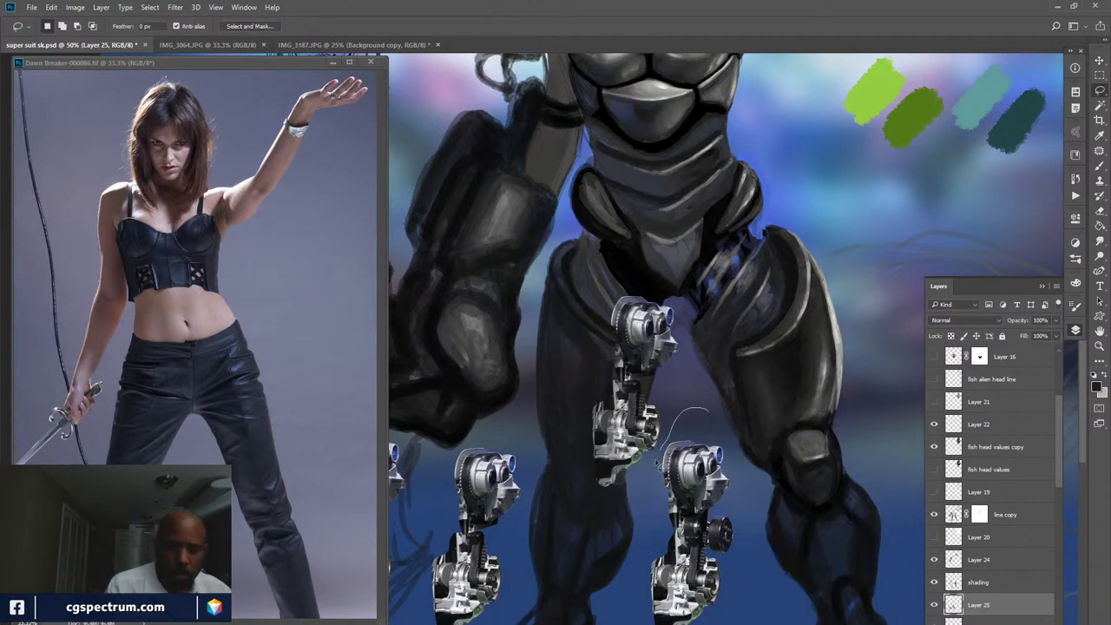
{"action": "left_click_drag", "start_coordinate": [753, 560], "coordinate": [735, 621]}
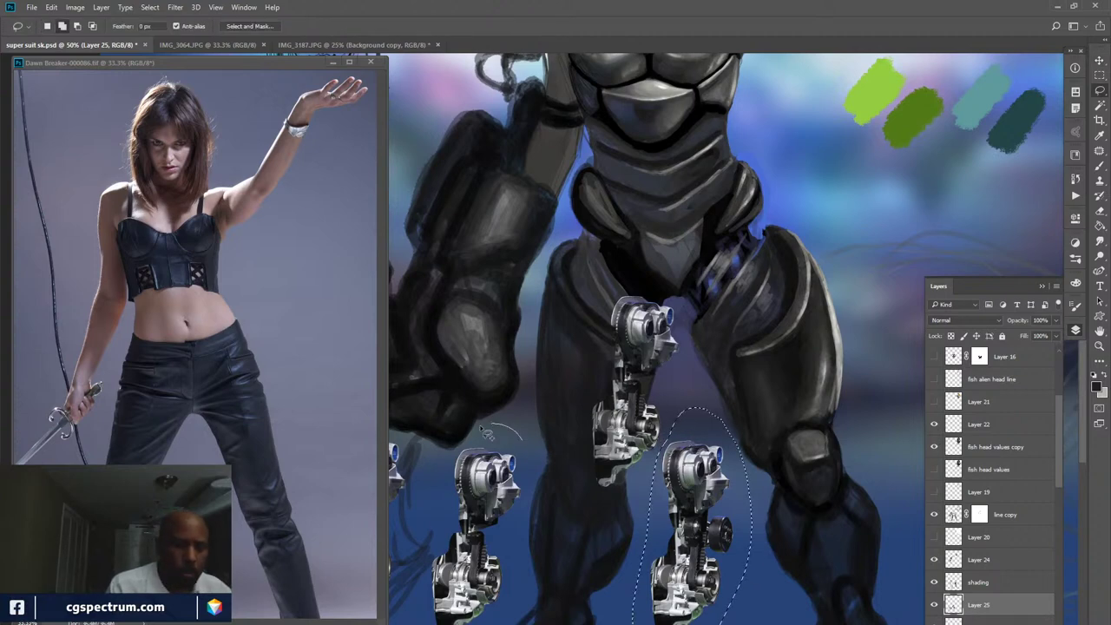
{"action": "left_click_drag", "start_coordinate": [536, 525], "coordinate": [524, 608]}
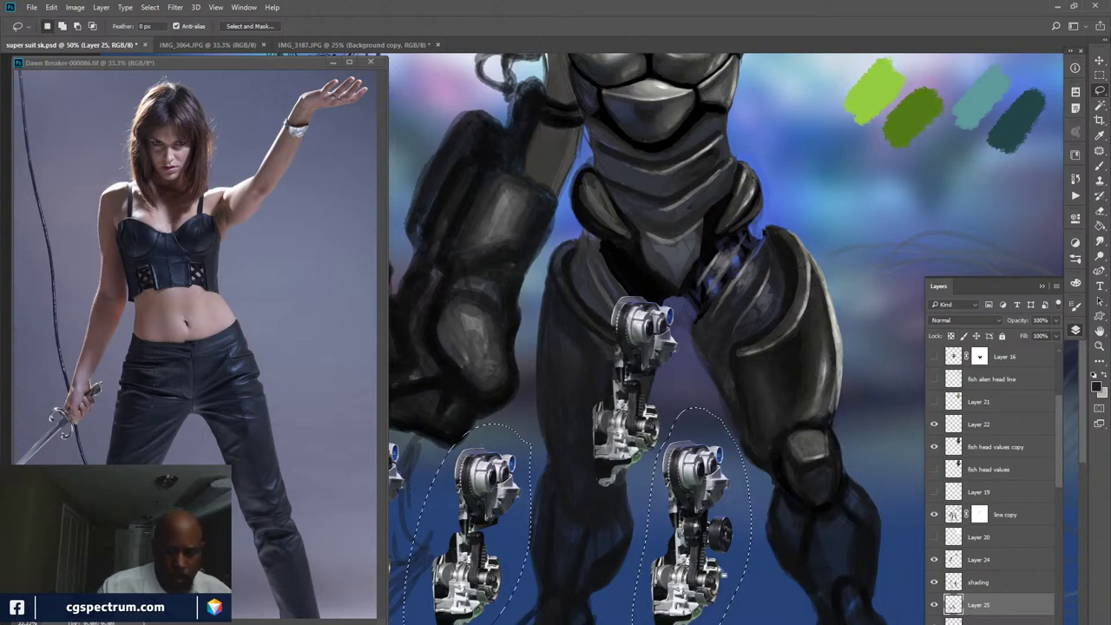
{"action": "right_click", "coordinate": [708, 318]}
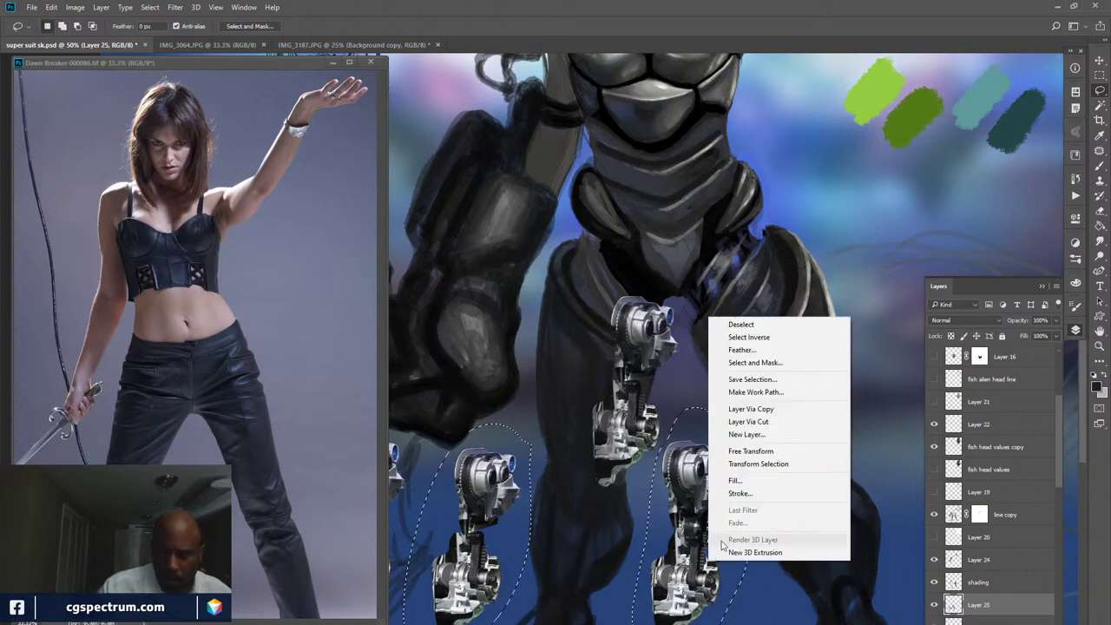
{"action": "left_click", "coordinate": [786, 422]}
- Hide the new Layer 26, tag it red, and return to Layer 25
{"action": "left_click", "coordinate": [937, 606]}
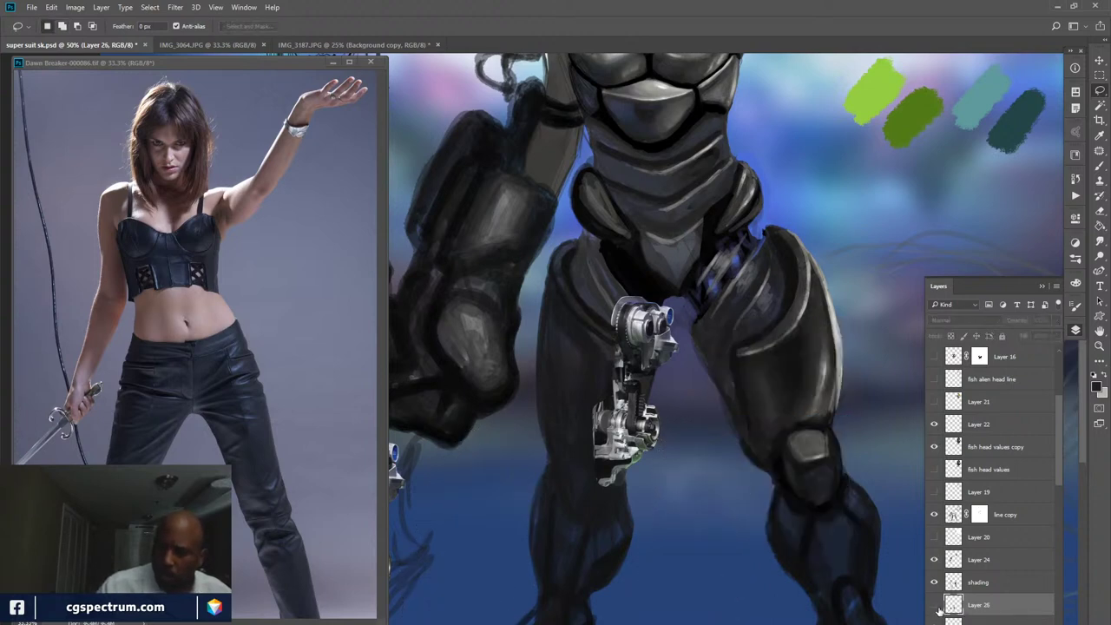
{"action": "right_click", "coordinate": [937, 604]}
{"action": "left_click", "coordinate": [968, 518]}
{"action": "key", "text": "alt+bracketleft"}
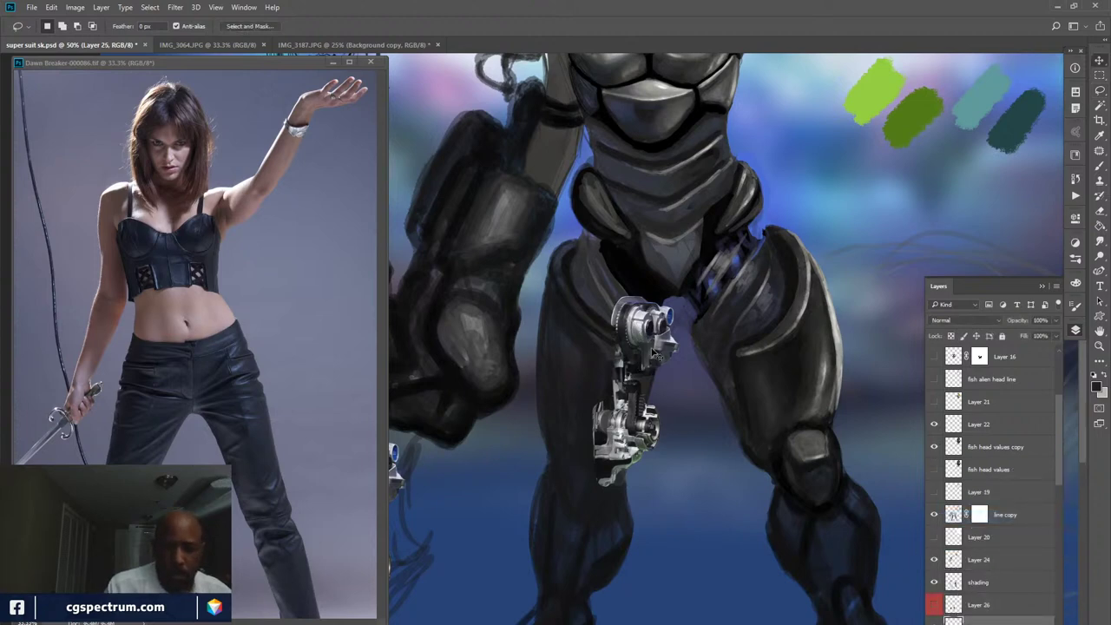
{"action": "key", "text": "v"}
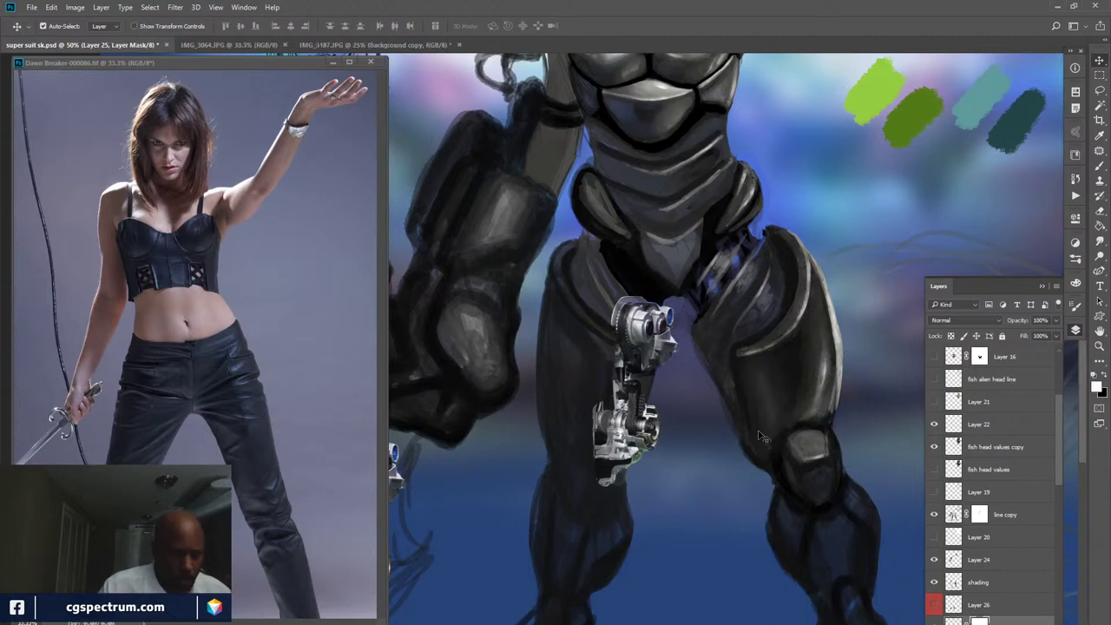
- Give Layer 25 a white mask and paint with a smaller brush around the gear's lower tip and upper-left edge
{"action": "key", "text": "b"}
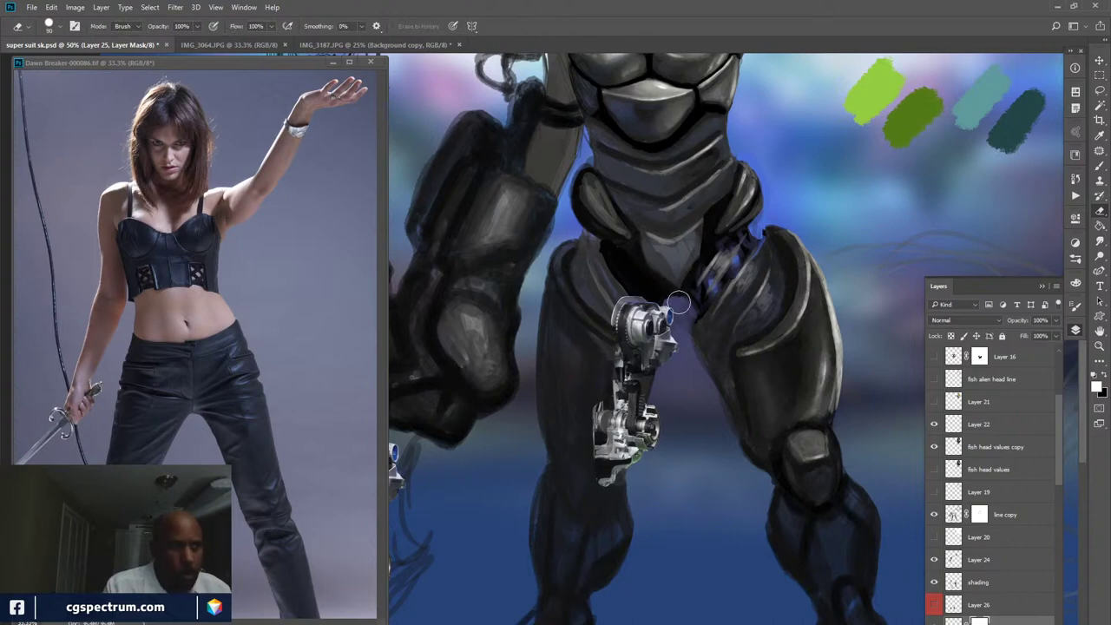
{"action": "key", "text": "bracketleft"}
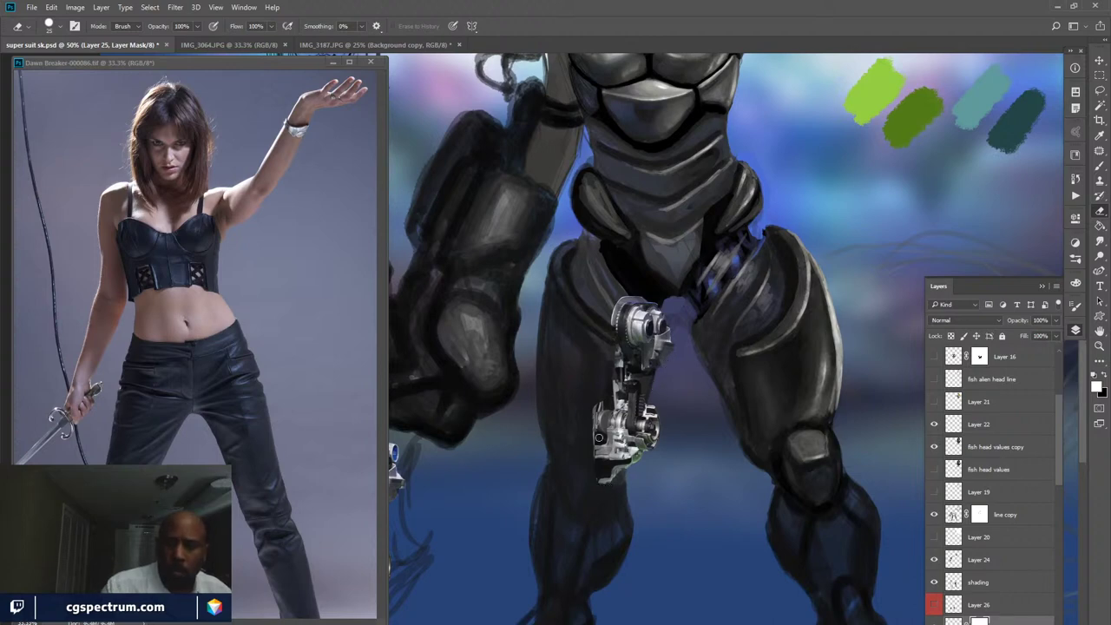
{"action": "key", "text": "ctrl+comma"}
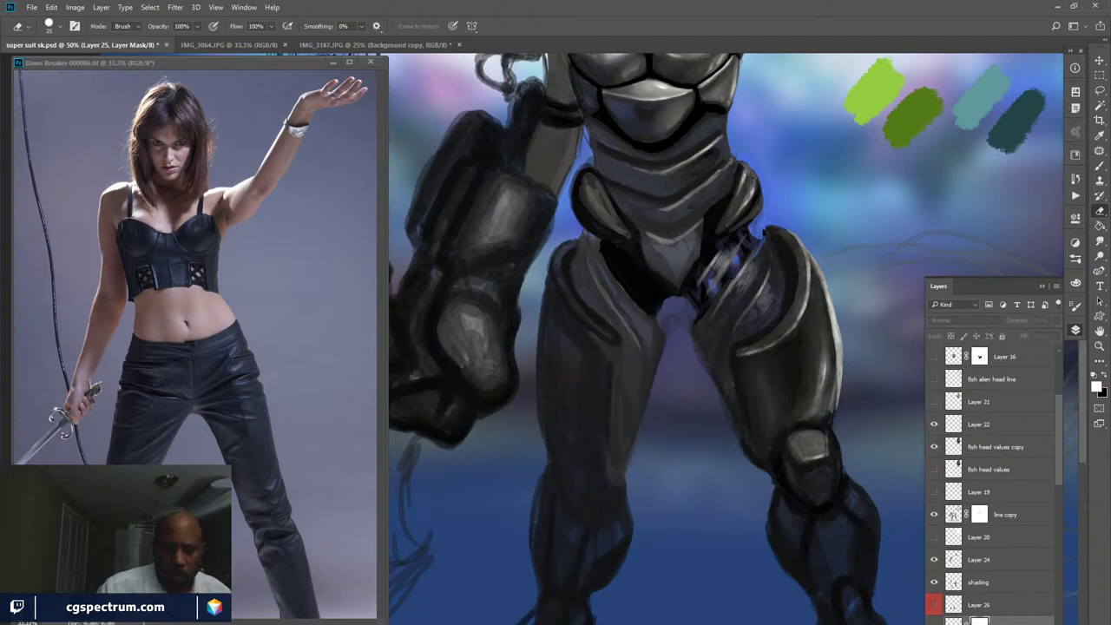
{"action": "key", "text": "ctrl+comma"}
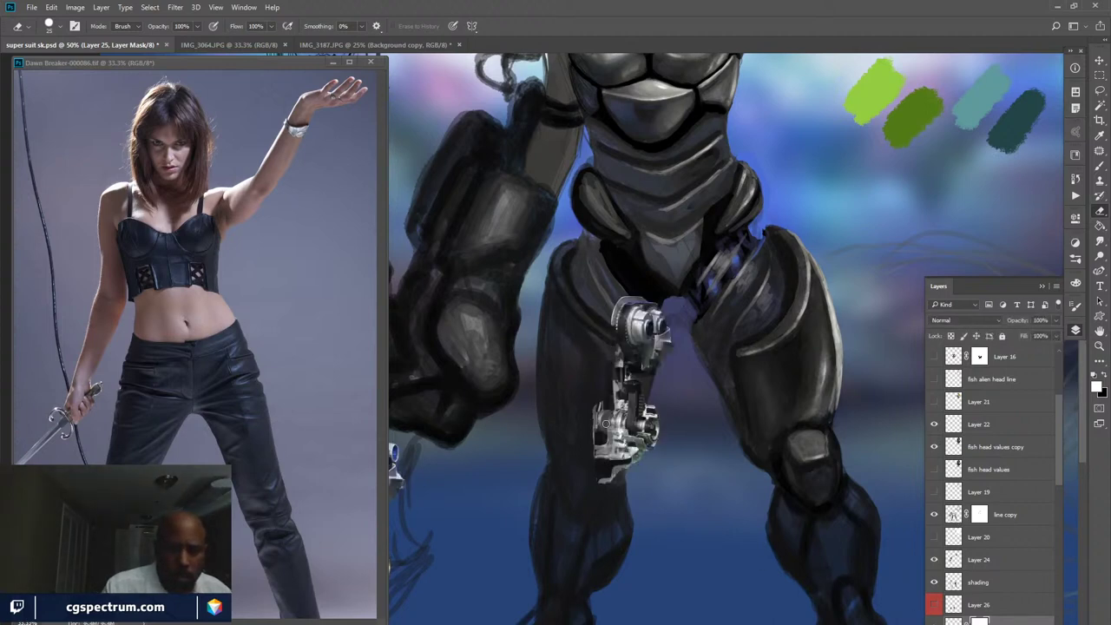
{"action": "mouse_move", "coordinate": [607, 473]}
{"action": "left_mouse_down"}
{"action": "mouse_move", "coordinate": [600, 401]}
{"action": "mouse_move", "coordinate": [587, 458]}
{"action": "left_mouse_up"}
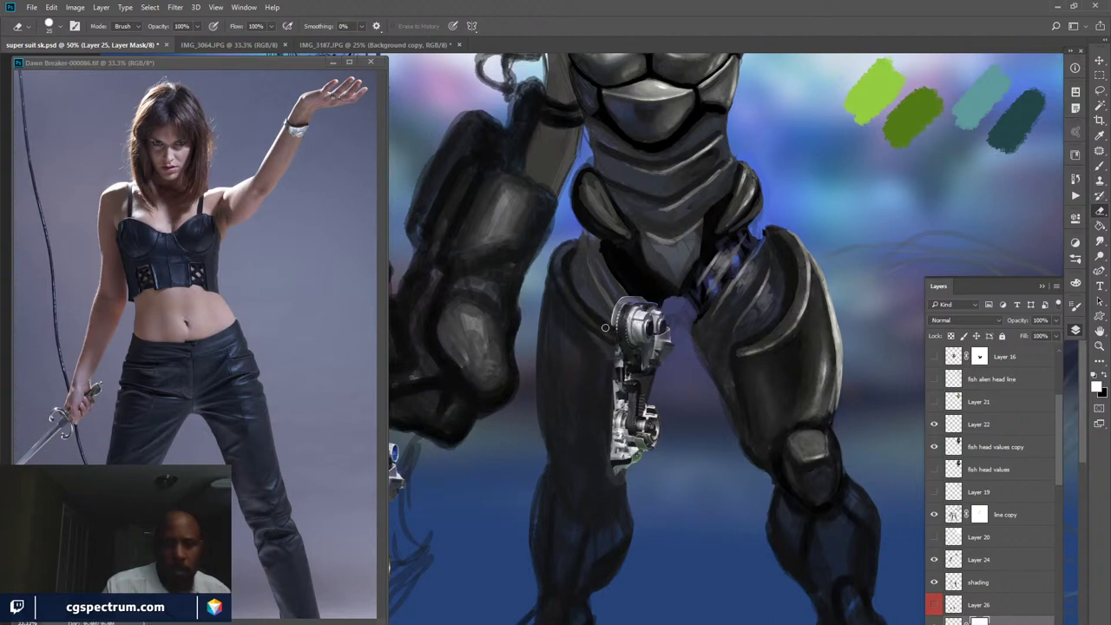
{"action": "left_click_drag", "start_coordinate": [608, 320], "coordinate": [608, 331]}
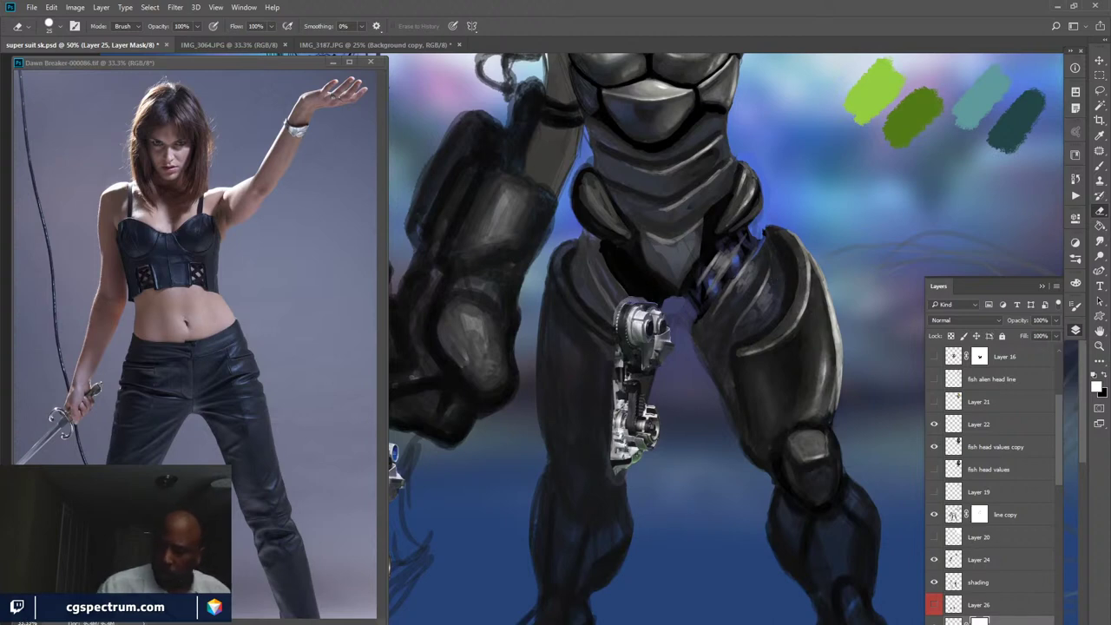
{"action": "left_click", "coordinate": [989, 621]}
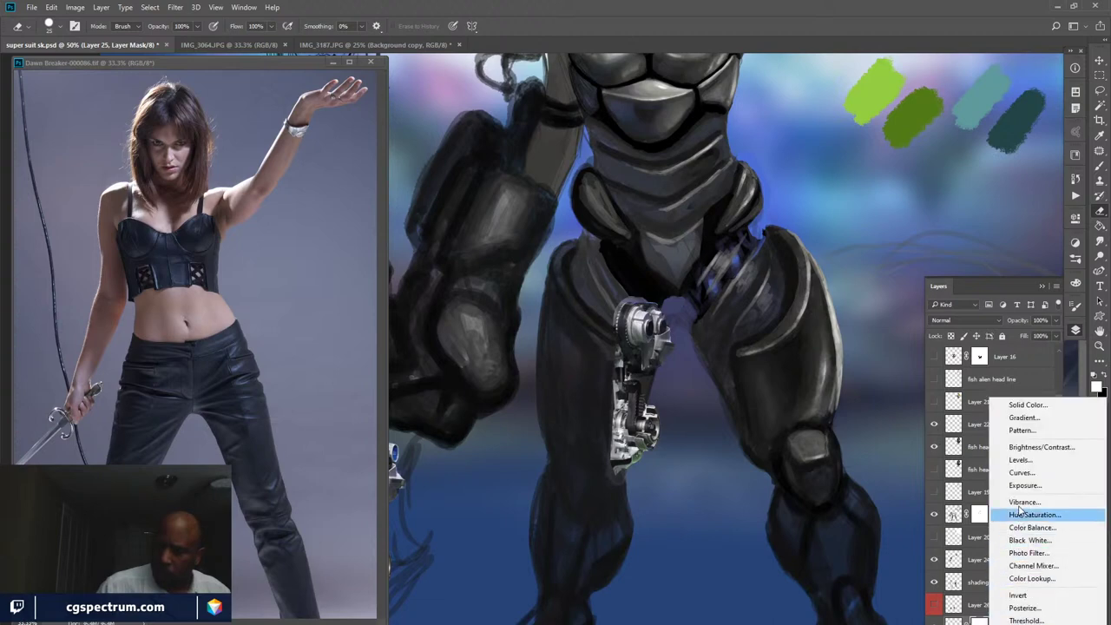
- Add a Levels adjustment to the engine part with input white 242, output white 163 and gamma 0.82
{"action": "left_click", "coordinate": [1024, 460]}
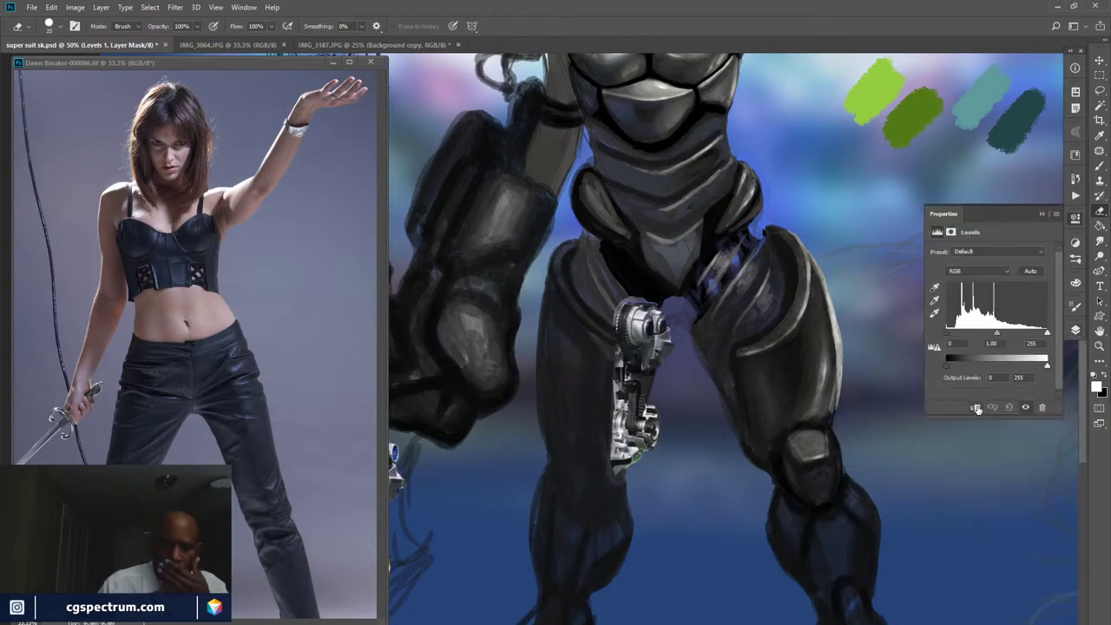
{"action": "left_click_drag", "start_coordinate": [1046, 333], "coordinate": [1012, 367]}
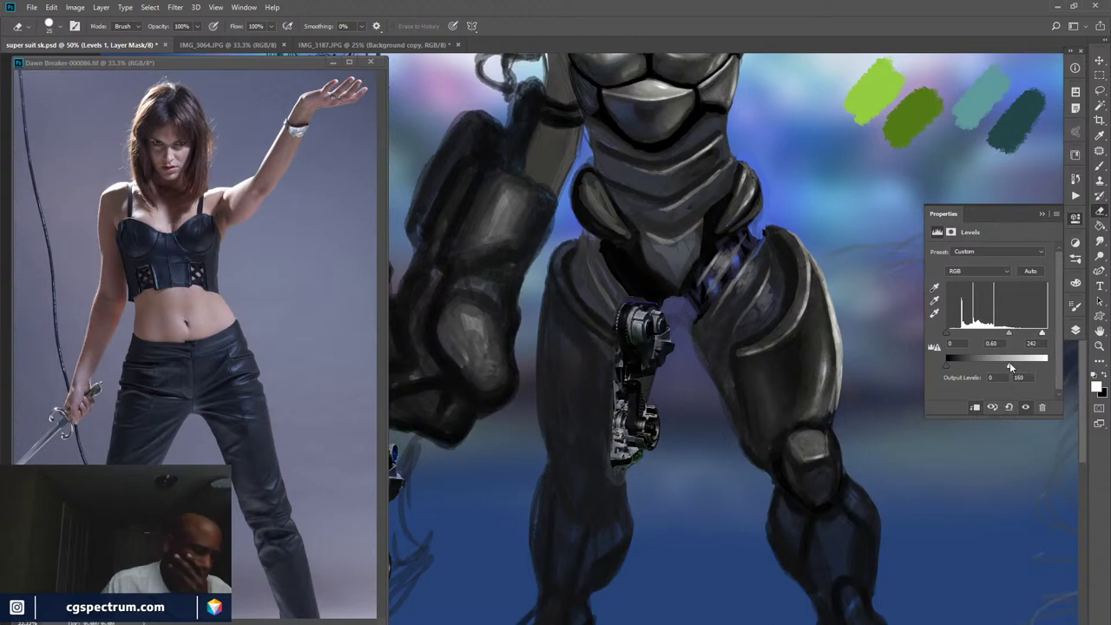
{"action": "left_click_drag", "start_coordinate": [1009, 333], "coordinate": [1003, 334]}
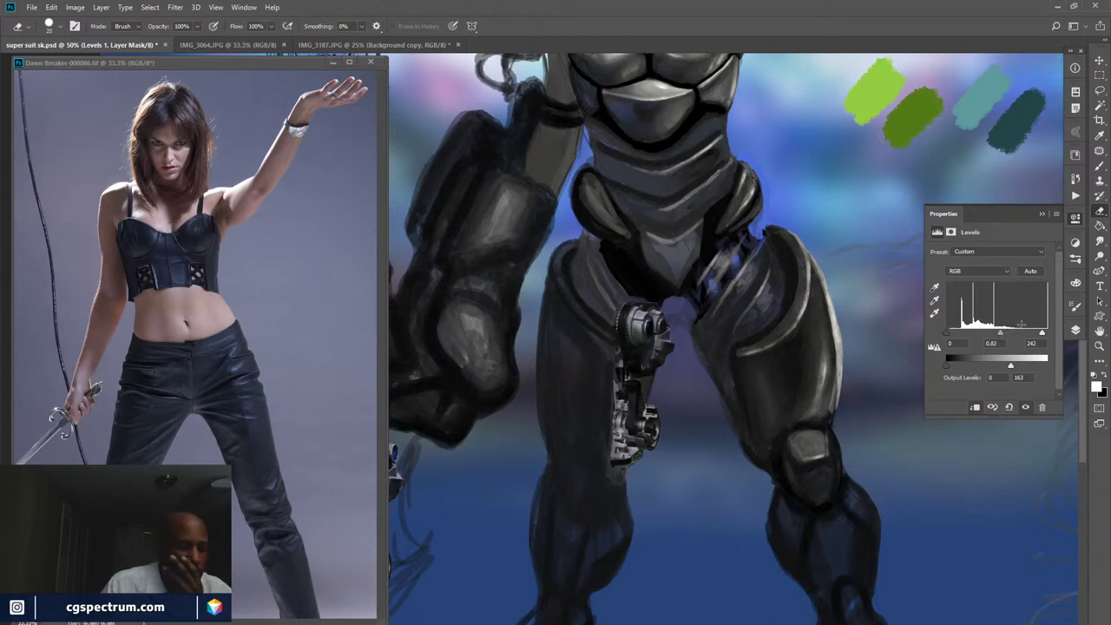
{"action": "left_click", "coordinate": [1040, 375]}
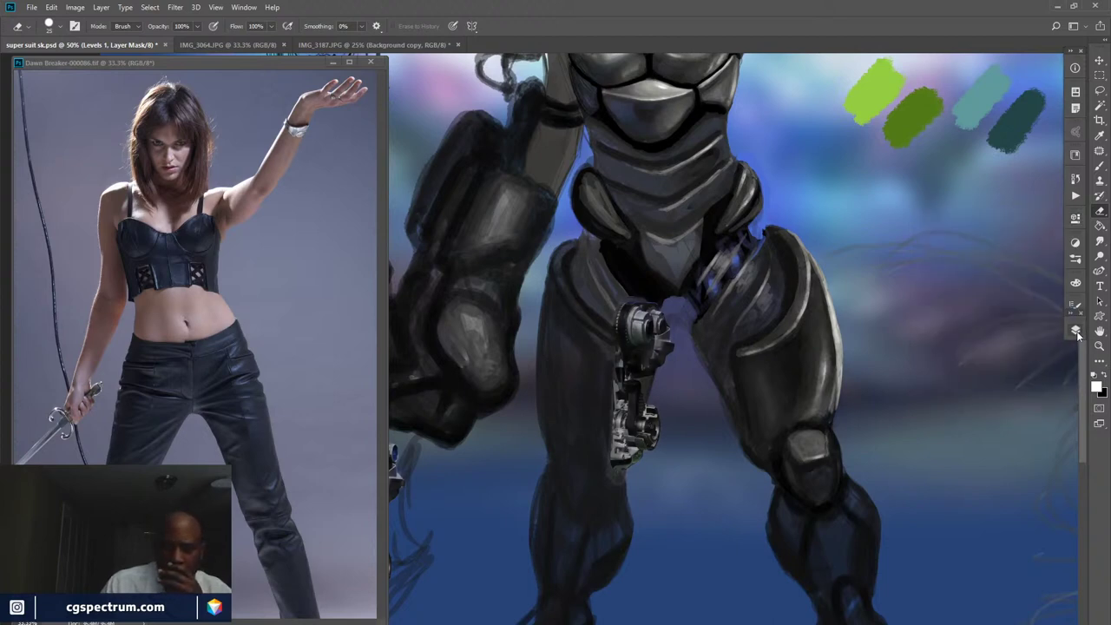
- Bring back the layer list and toggle the Levels 1 adjustment off and on to compare
{"action": "left_click", "coordinate": [1075, 330]}
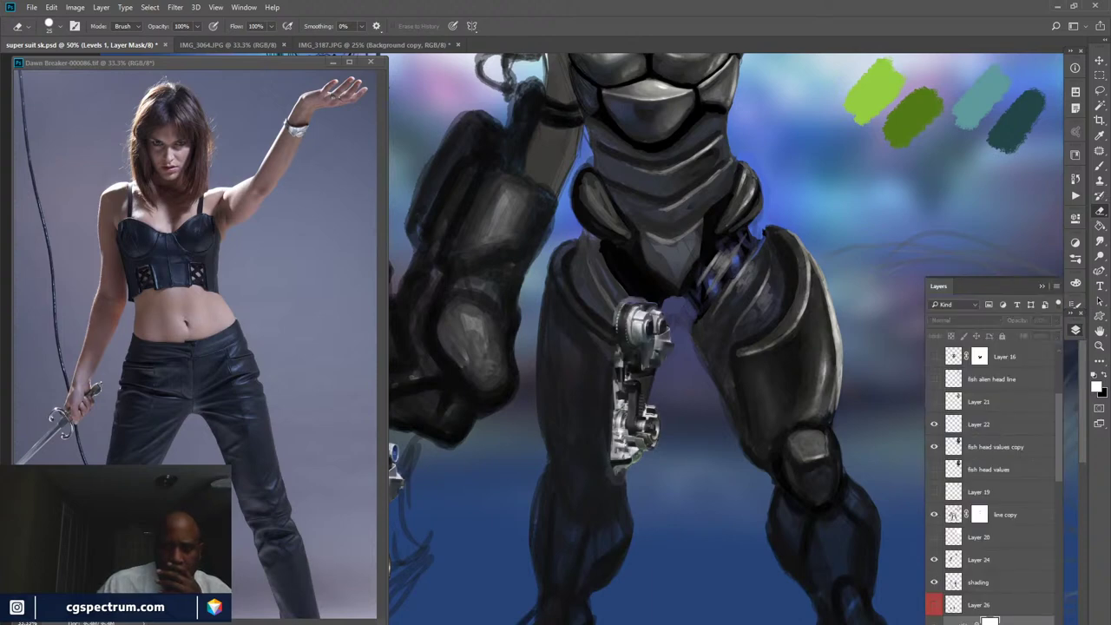
{"action": "key", "text": "ctrl+comma"}
{"action": "key", "text": "ctrl+comma"}
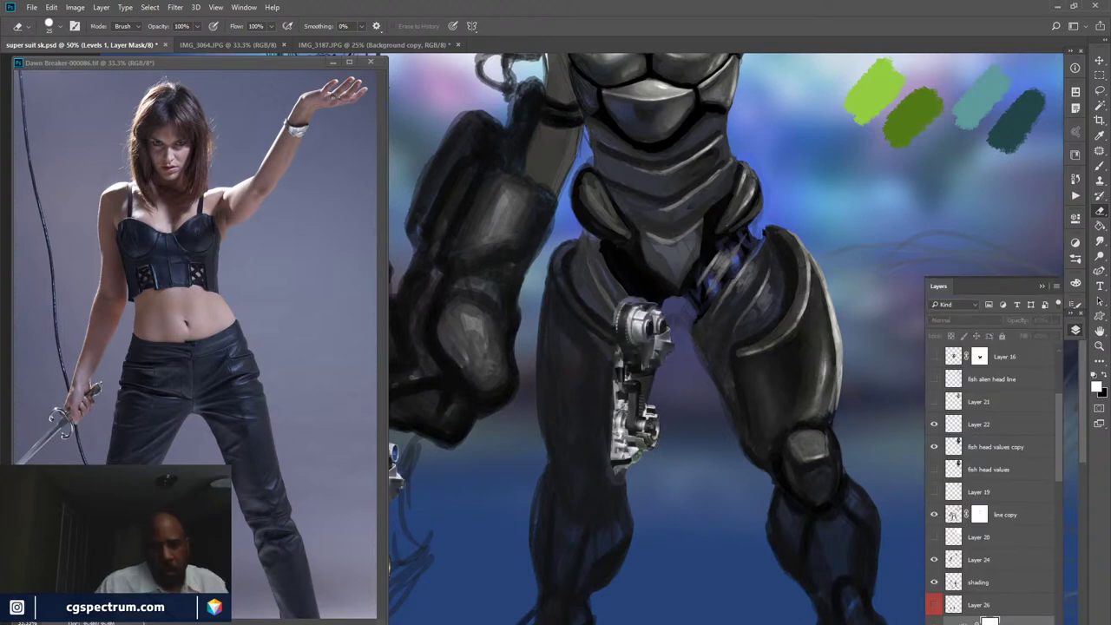
{"action": "key", "text": "ctrl+comma"}
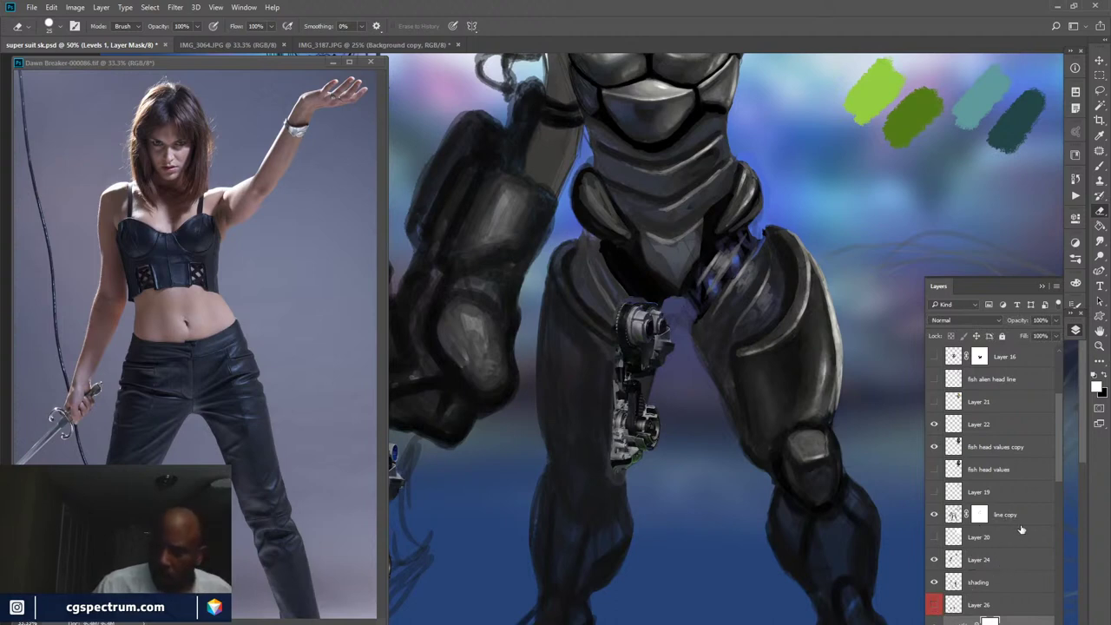
{"action": "left_click_drag", "start_coordinate": [1056, 475], "coordinate": [1053, 531]}
- Rename Layer 25 to 'engine legs', then check its visibility and hide body sh
{"action": "double_click", "coordinate": [1002, 467]}
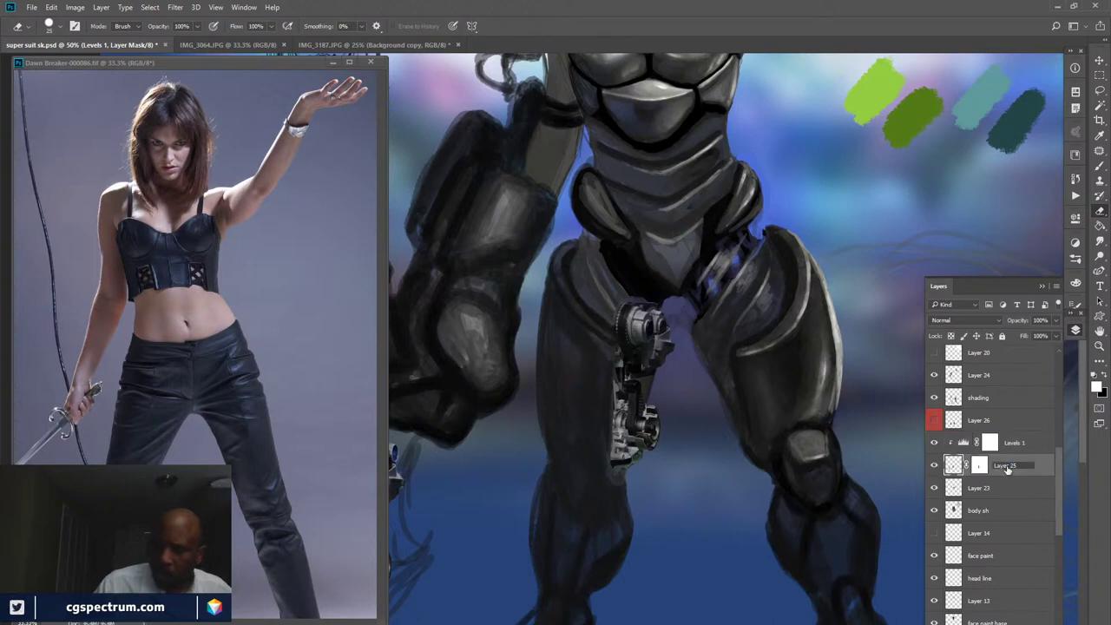
{"action": "type", "text": "engine"}
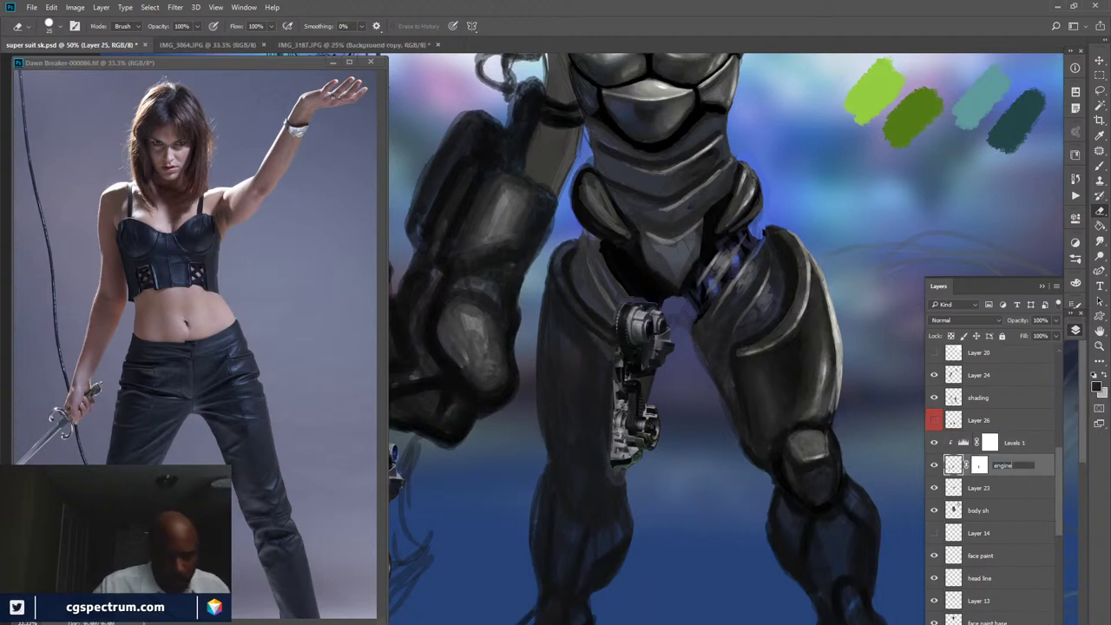
{"action": "type", "text": " legs"}
{"action": "key", "text": "Return"}
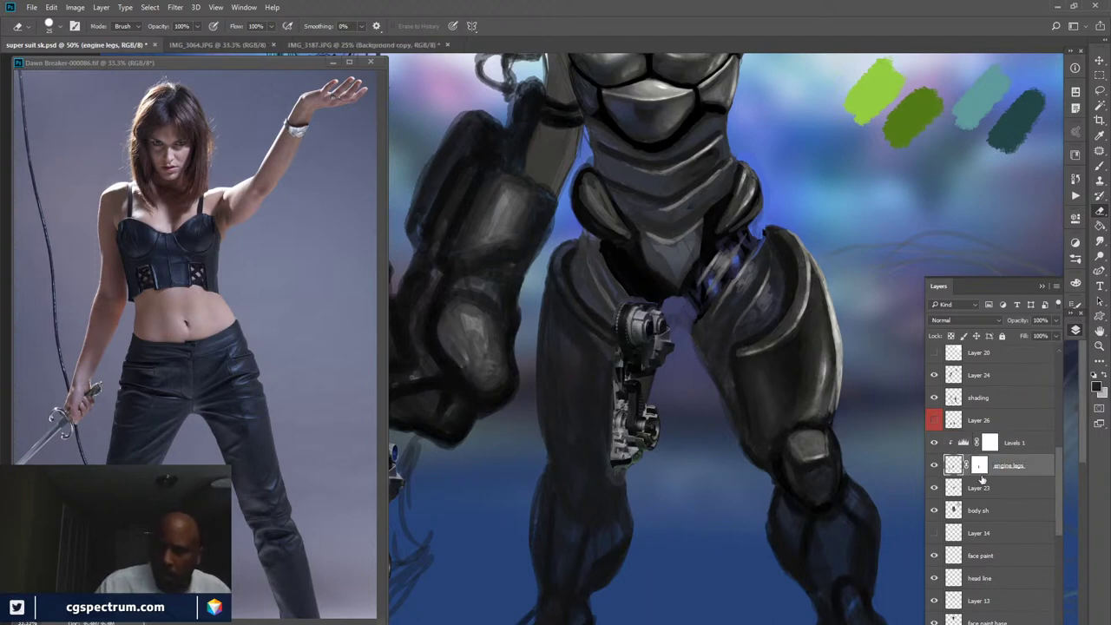
{"action": "left_click", "coordinate": [934, 465]}
{"action": "left_click", "coordinate": [934, 466]}
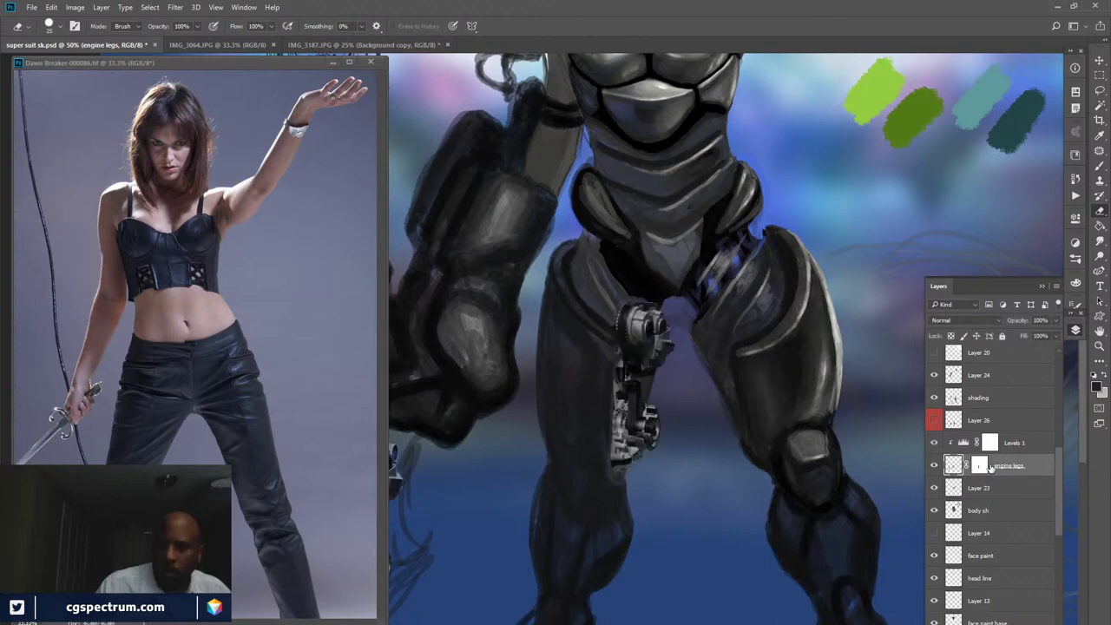
{"action": "left_click", "coordinate": [934, 511]}
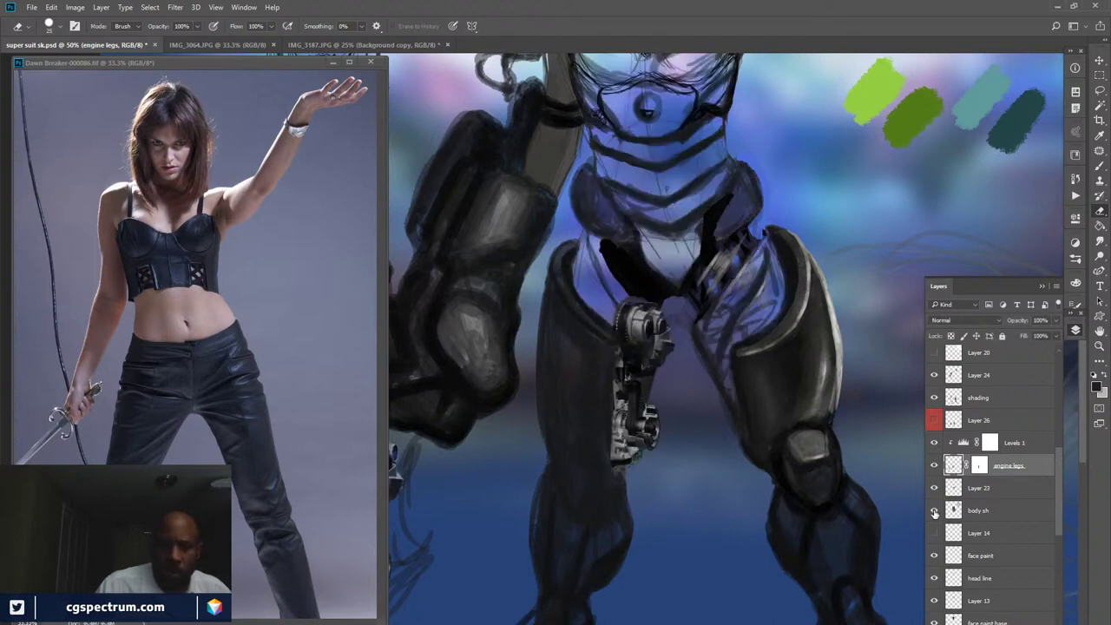
- Select engine legs together with Levels 1 and move both below body sh, comparing body sh on and off
{"action": "left_click", "coordinate": [933, 511]}
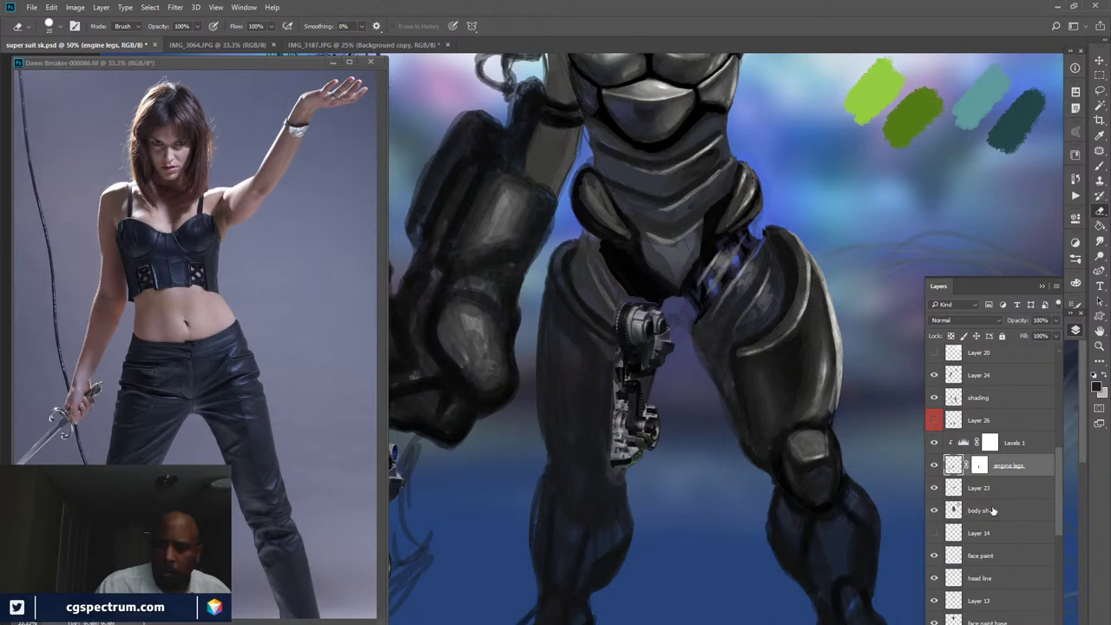
{"action": "left_click", "coordinate": [1030, 446], "text": "shift"}
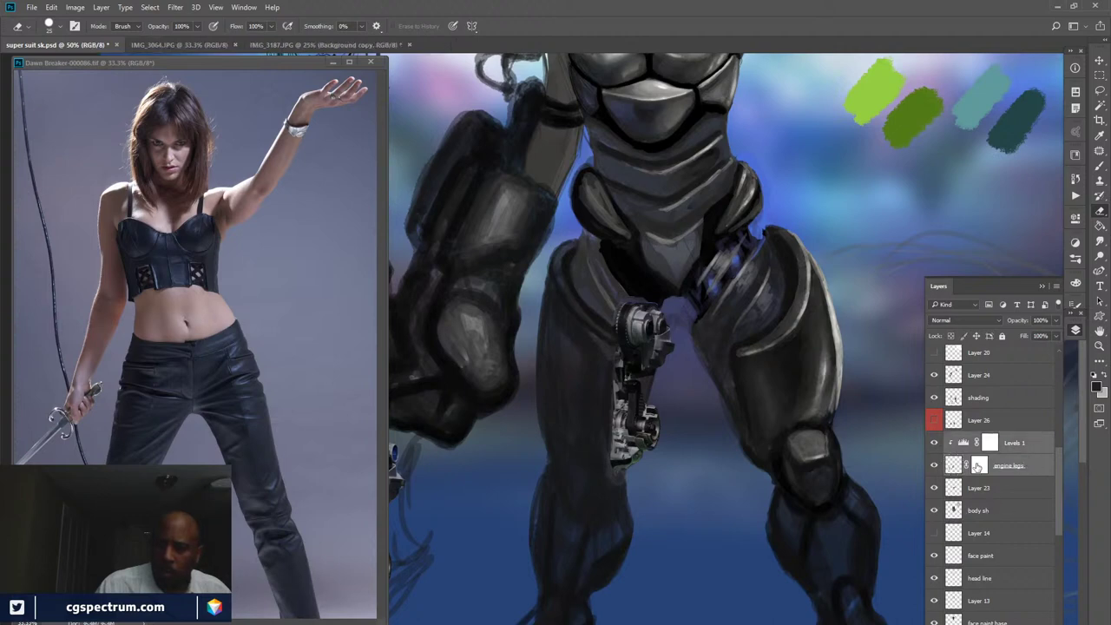
{"action": "left_click", "coordinate": [934, 512]}
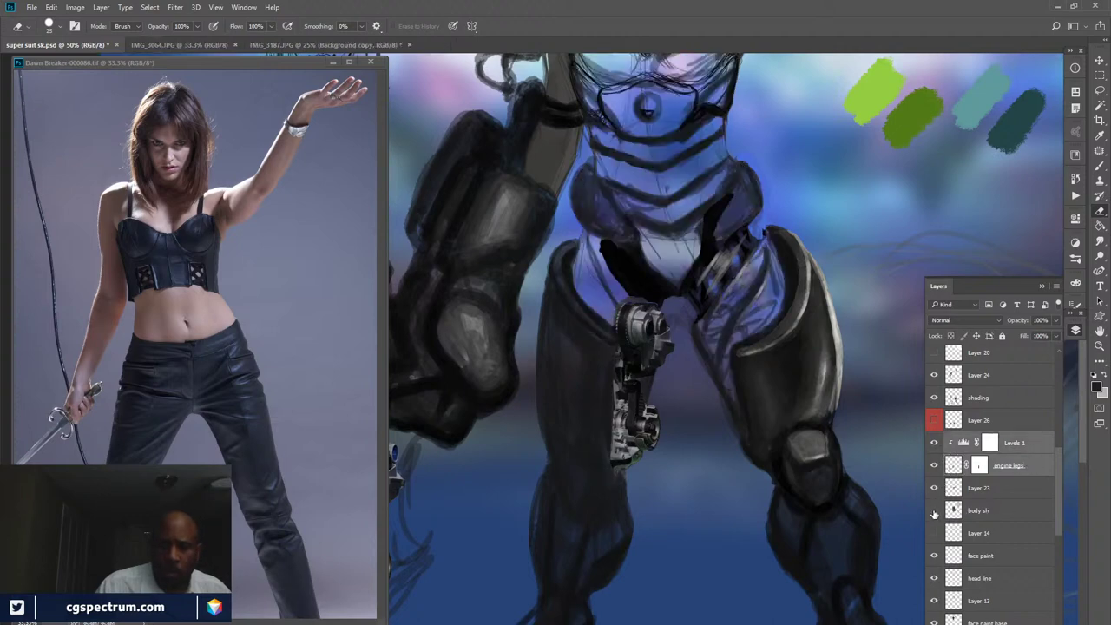
{"action": "left_click", "coordinate": [933, 511]}
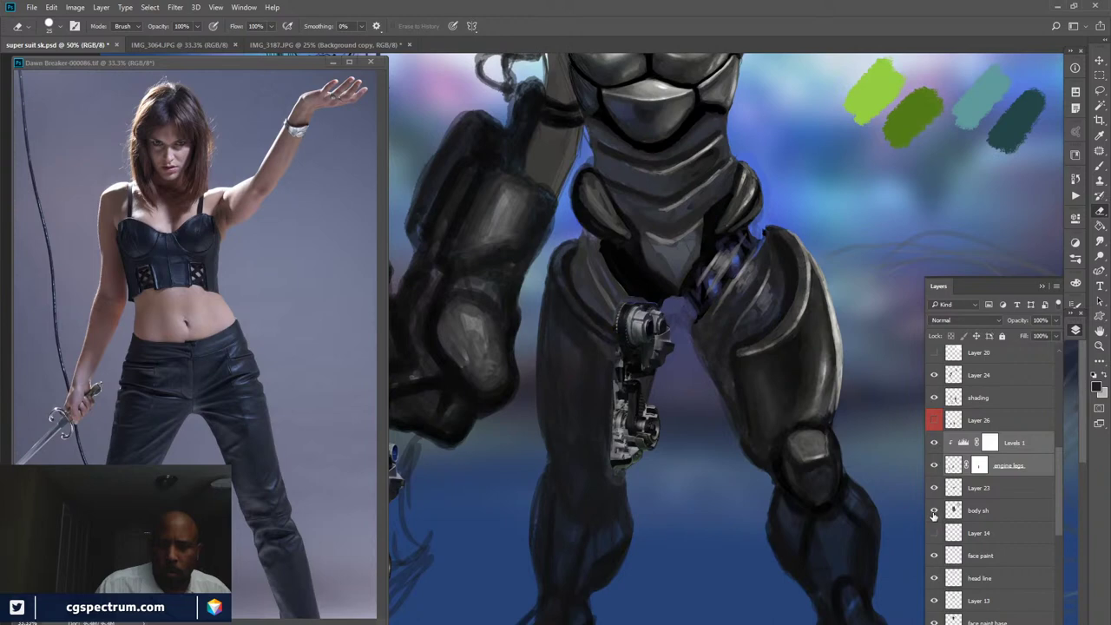
{"action": "left_click", "coordinate": [933, 511]}
{"action": "left_click", "coordinate": [933, 511]}
{"action": "left_click_drag", "start_coordinate": [1040, 469], "coordinate": [1027, 516]}
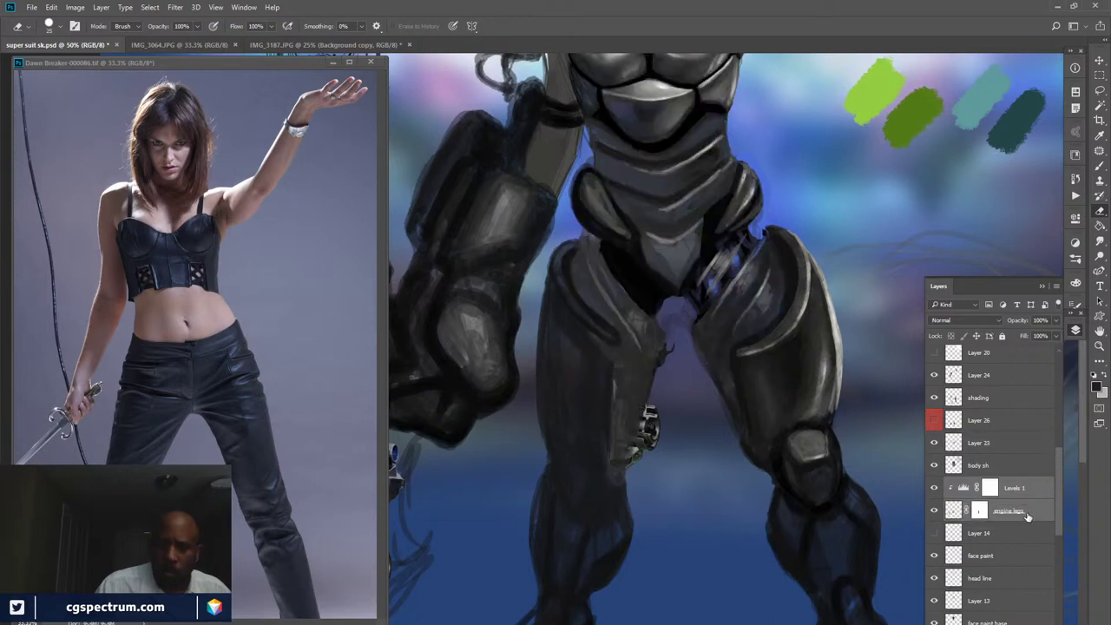
- On body sh, erase the dark shading at the crotch joint and along the inner thigh edge
{"action": "left_click", "coordinate": [1019, 474]}
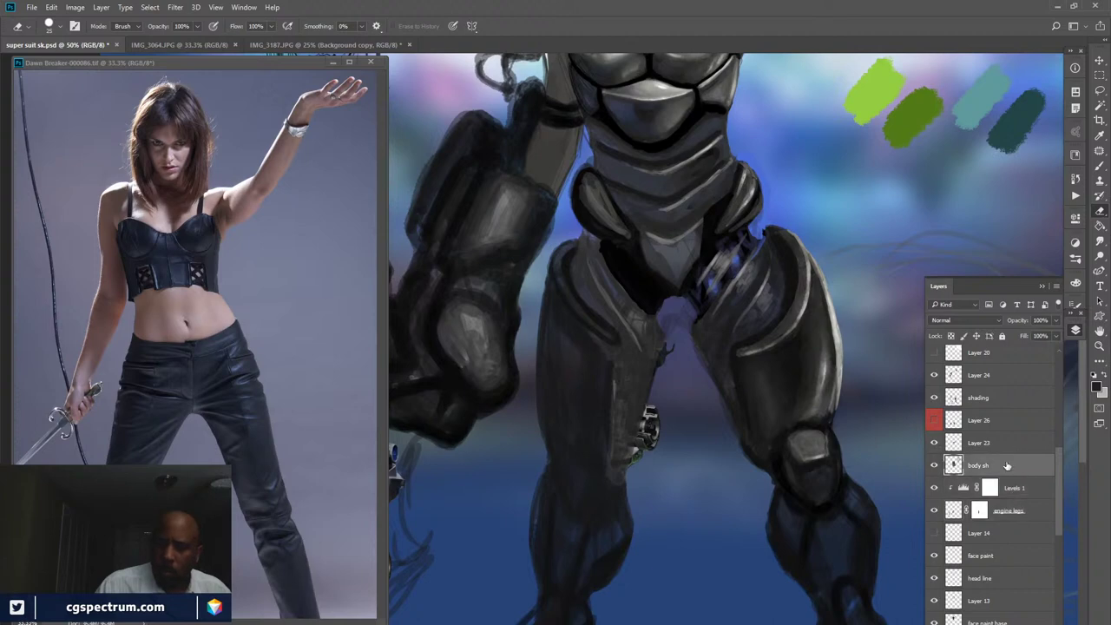
{"action": "key", "text": "w"}
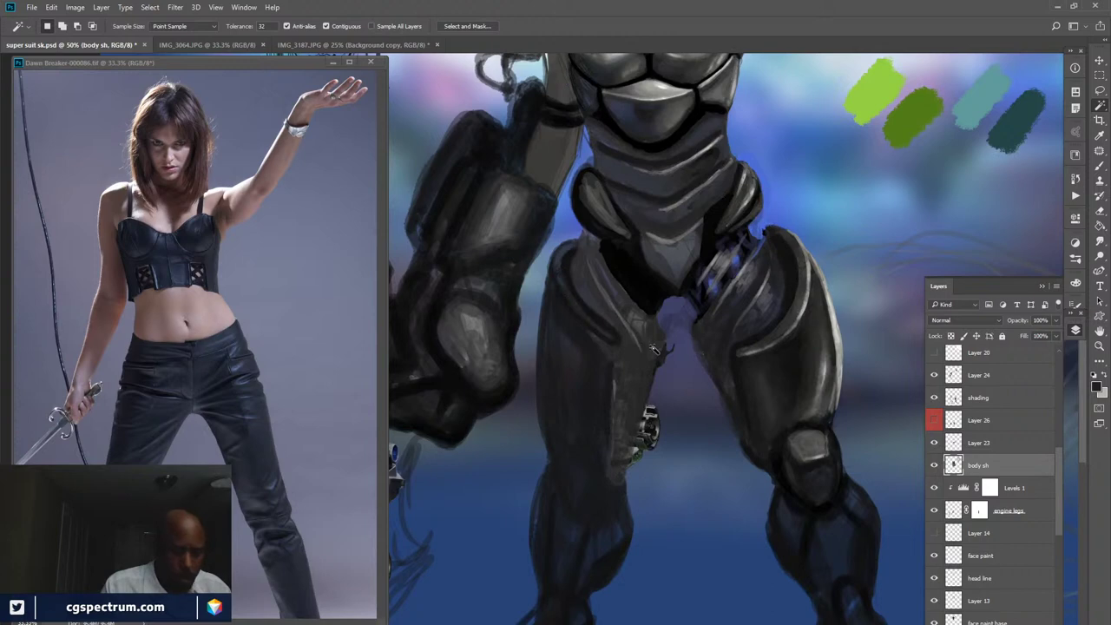
{"action": "key", "text": "e"}
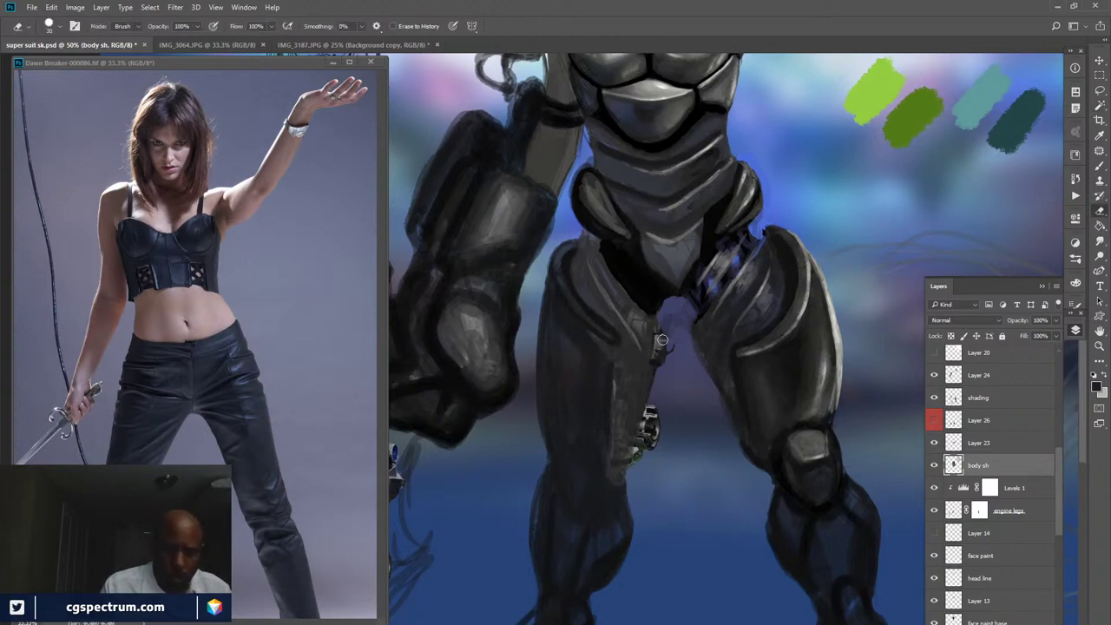
{"action": "left_click_drag", "start_coordinate": [640, 320], "coordinate": [610, 296]}
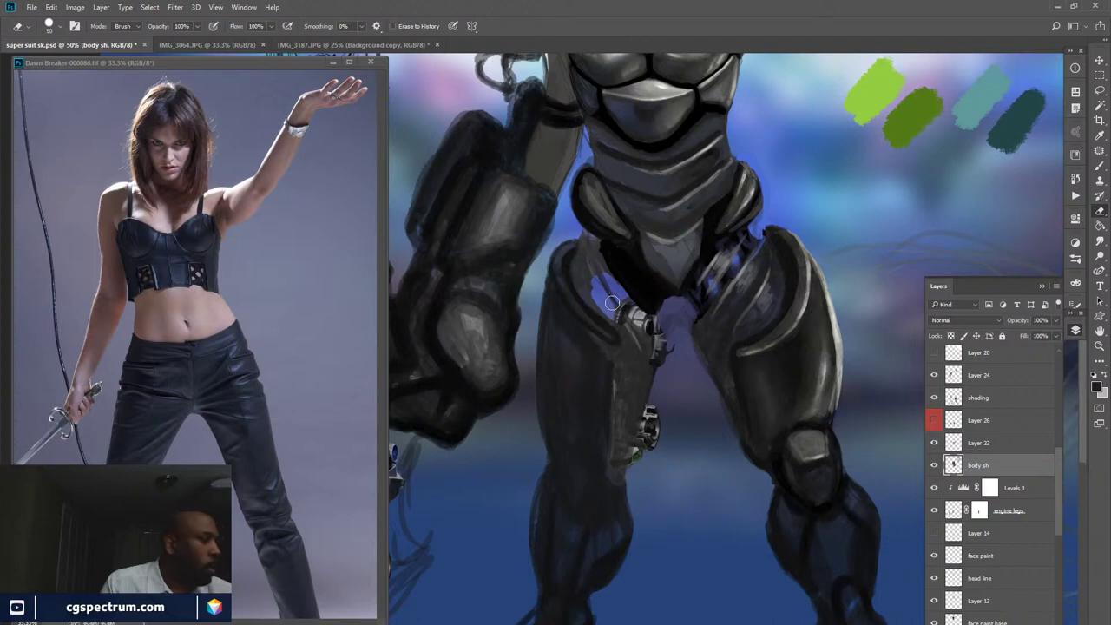
{"action": "mouse_move", "coordinate": [609, 312]}
{"action": "left_mouse_down"}
{"action": "mouse_move", "coordinate": [578, 282]}
{"action": "mouse_move", "coordinate": [618, 321]}
{"action": "mouse_move", "coordinate": [626, 362]}
{"action": "mouse_move", "coordinate": [621, 372]}
{"action": "mouse_move", "coordinate": [621, 354]}
{"action": "mouse_move", "coordinate": [612, 482]}
{"action": "mouse_move", "coordinate": [659, 424]}
{"action": "mouse_move", "coordinate": [646, 418]}
{"action": "mouse_move", "coordinate": [660, 356]}
{"action": "mouse_move", "coordinate": [638, 321]}
{"action": "left_mouse_up"}
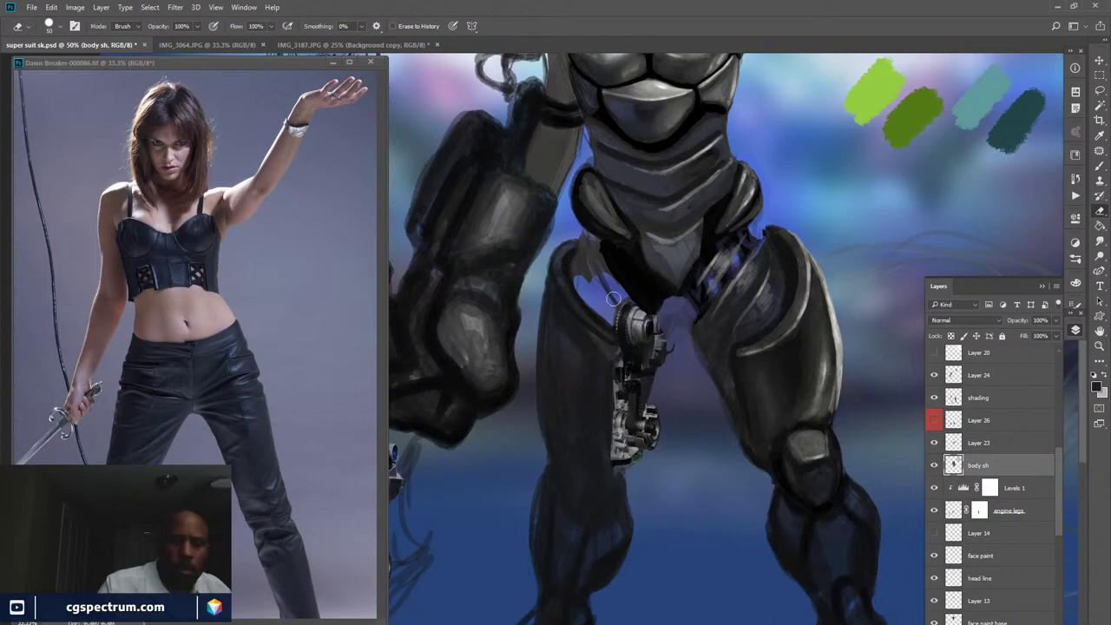
{"action": "mouse_move", "coordinate": [603, 280]}
{"action": "left_mouse_down"}
{"action": "mouse_move", "coordinate": [597, 262]}
{"action": "mouse_move", "coordinate": [611, 290]}
{"action": "mouse_move", "coordinate": [587, 242]}
{"action": "mouse_move", "coordinate": [601, 267]}
{"action": "mouse_move", "coordinate": [582, 260]}
{"action": "mouse_move", "coordinate": [586, 251]}
{"action": "left_mouse_up"}
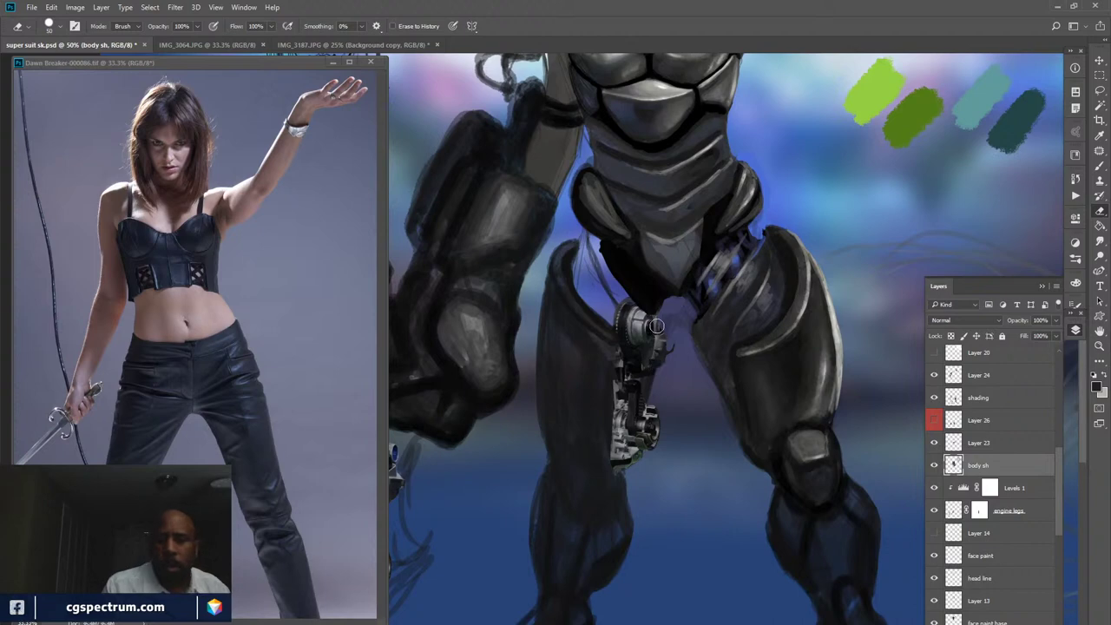
- Paint light bluish strokes over the hip and thigh joint after comparing body sh on and off
{"action": "left_click", "coordinate": [933, 466]}
{"action": "left_click", "coordinate": [933, 466]}
{"action": "left_click", "coordinate": [933, 467]}
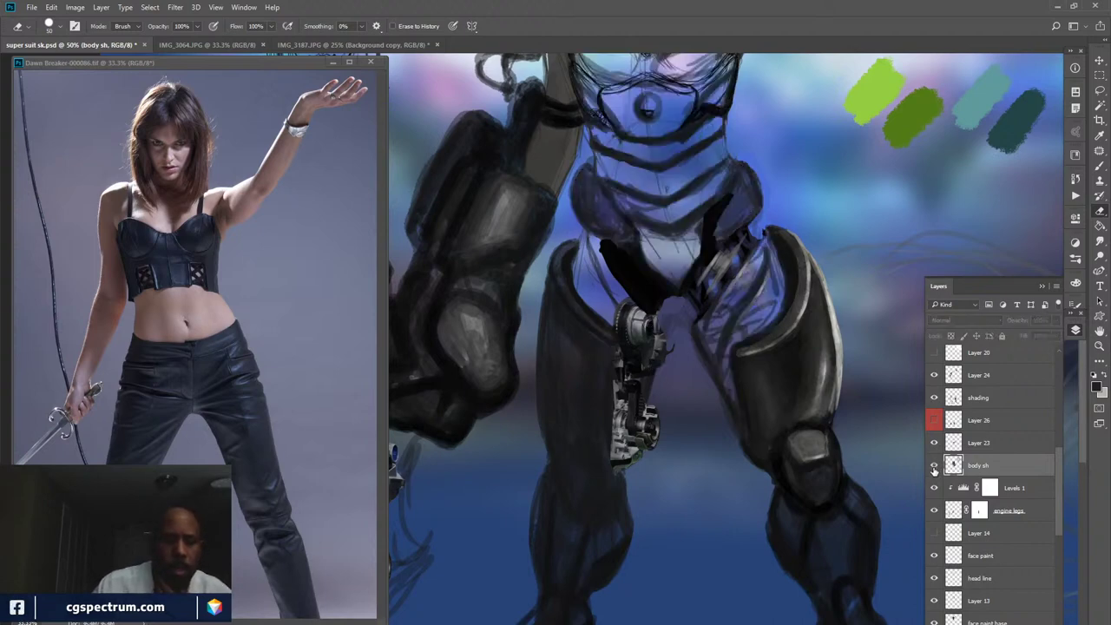
{"action": "left_click", "coordinate": [934, 466]}
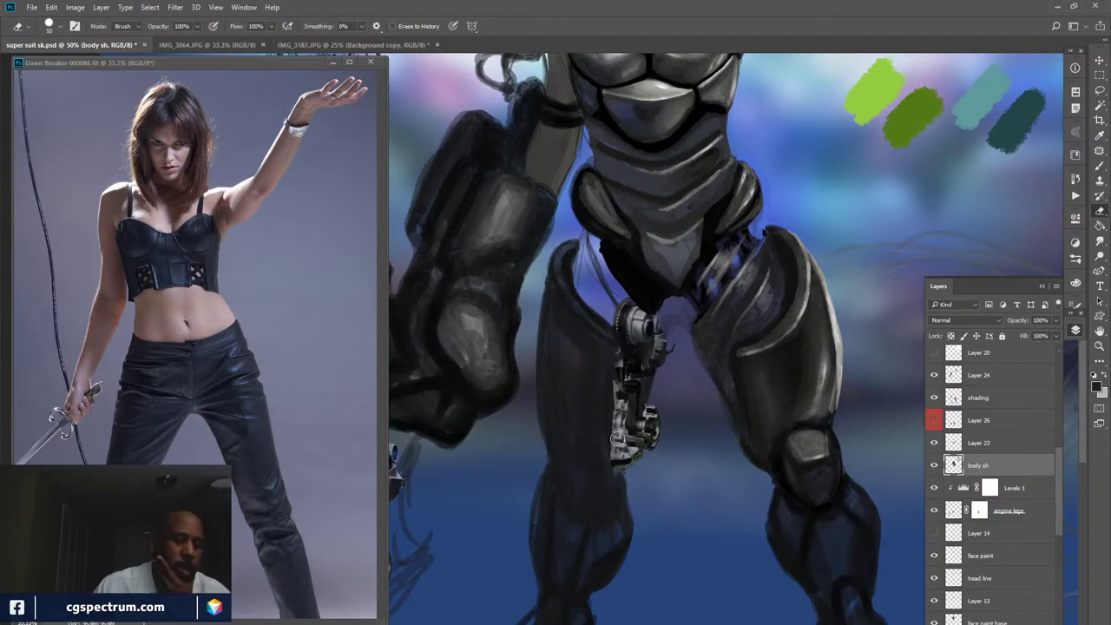
{"action": "left_click", "coordinate": [934, 466]}
{"action": "left_click", "coordinate": [933, 466]}
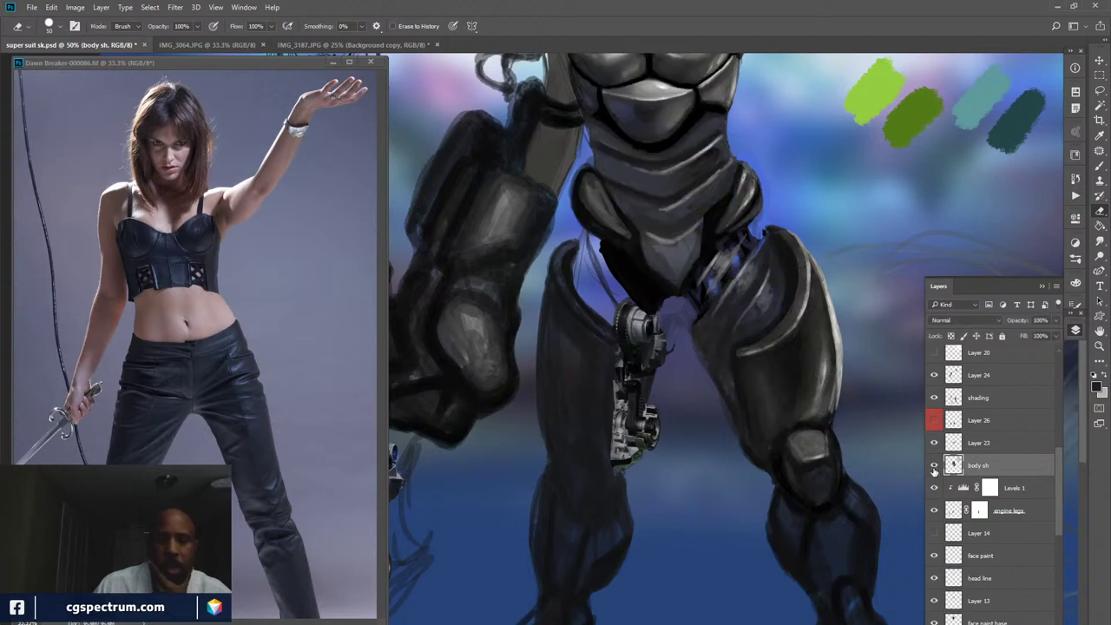
{"action": "left_click_drag", "start_coordinate": [752, 264], "coordinate": [720, 314]}
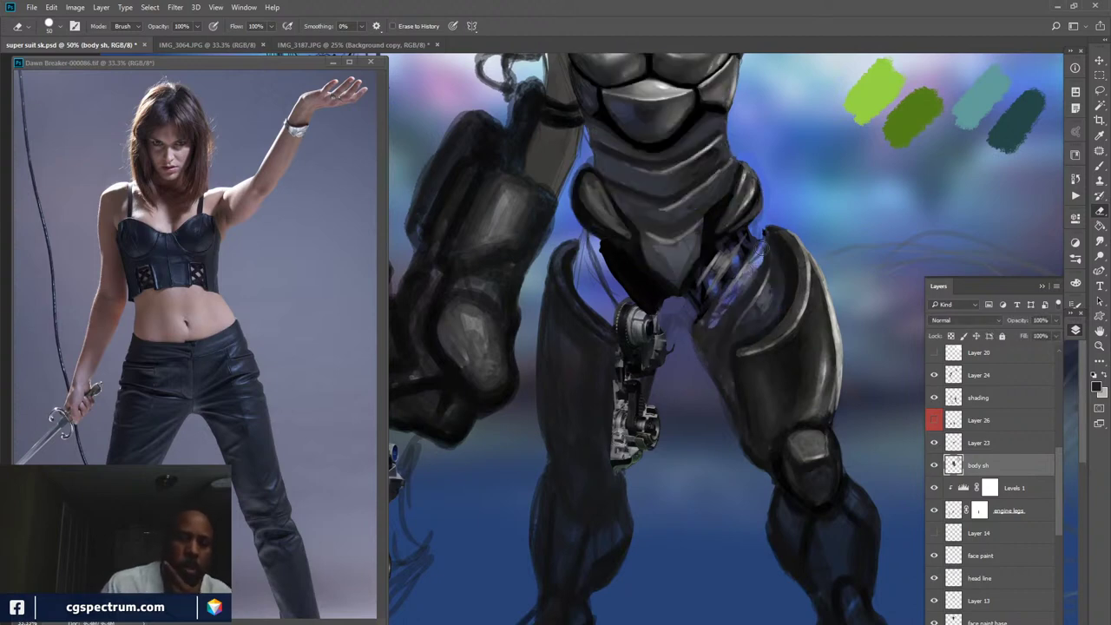
{"action": "mouse_move", "coordinate": [761, 247]}
{"action": "left_mouse_down"}
{"action": "mouse_move", "coordinate": [731, 311]}
{"action": "mouse_move", "coordinate": [707, 333]}
{"action": "mouse_move", "coordinate": [699, 324]}
{"action": "mouse_move", "coordinate": [718, 355]}
{"action": "mouse_move", "coordinate": [738, 452]}
{"action": "mouse_move", "coordinate": [731, 336]}
{"action": "mouse_move", "coordinate": [763, 302]}
{"action": "left_mouse_up"}
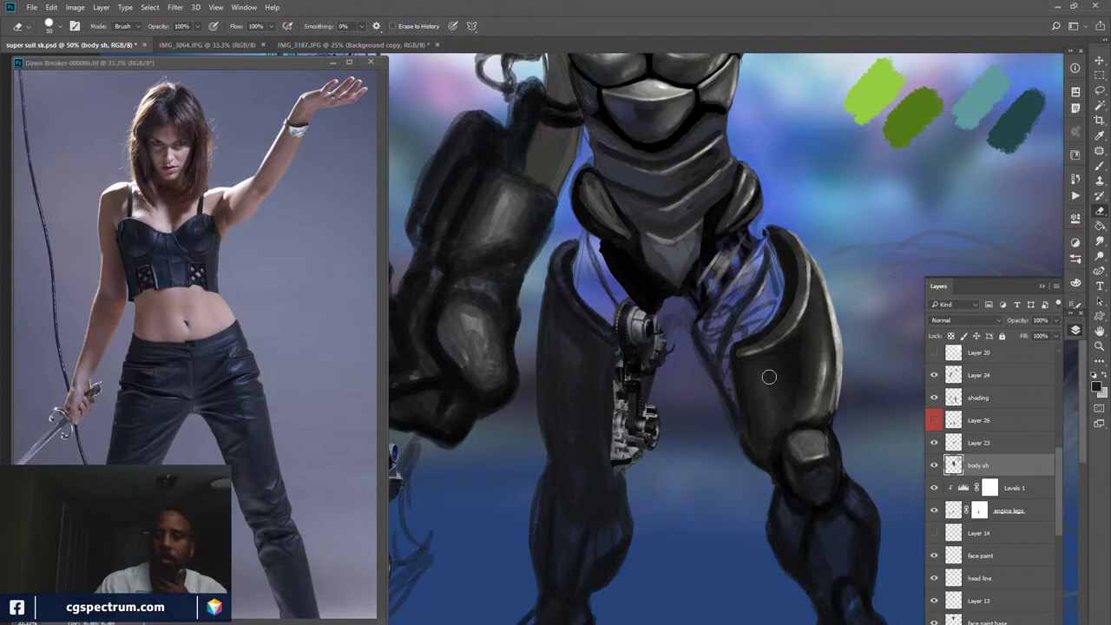
- Compare body sh, engine legs and Layer 23 visibility, then make Layer 23 active
{"action": "left_click", "coordinate": [934, 466]}
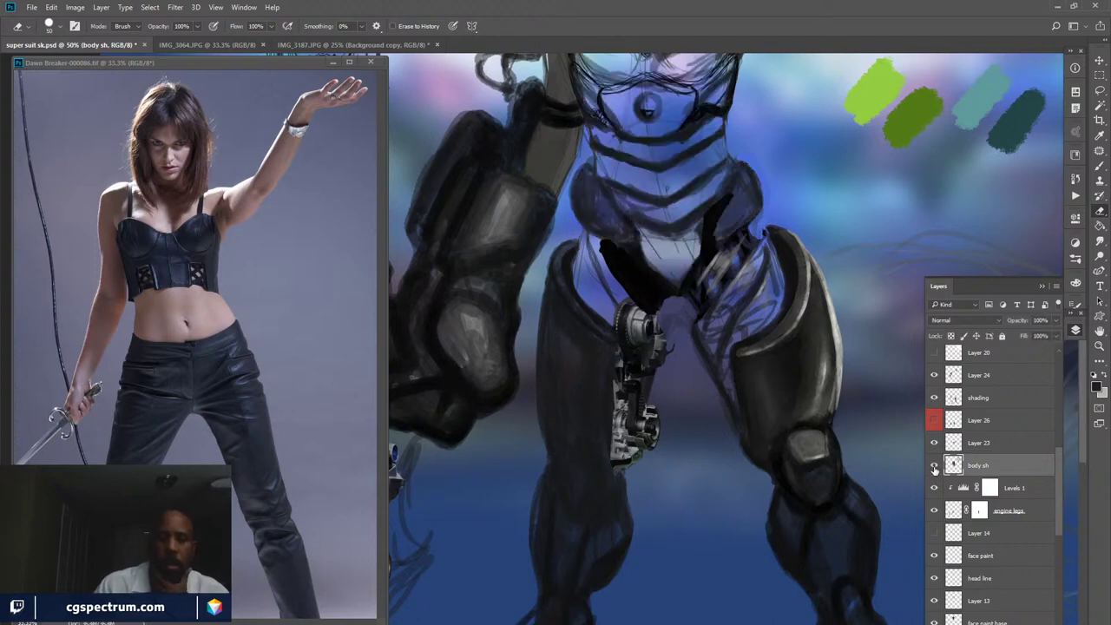
{"action": "left_click", "coordinate": [933, 466]}
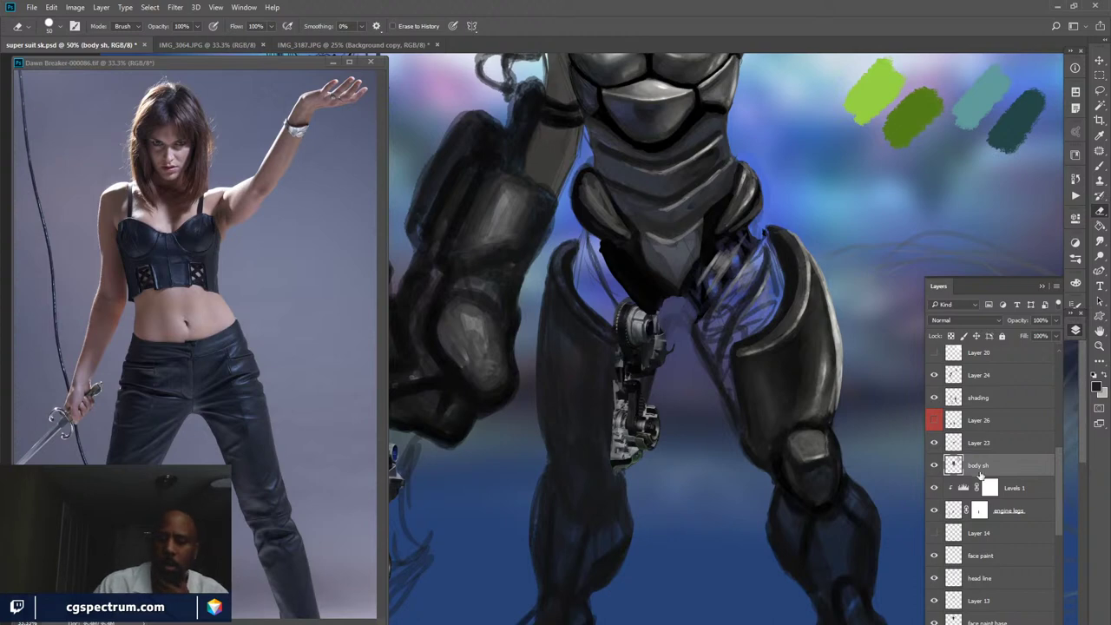
{"action": "left_click", "coordinate": [933, 512]}
{"action": "left_click", "coordinate": [935, 514]}
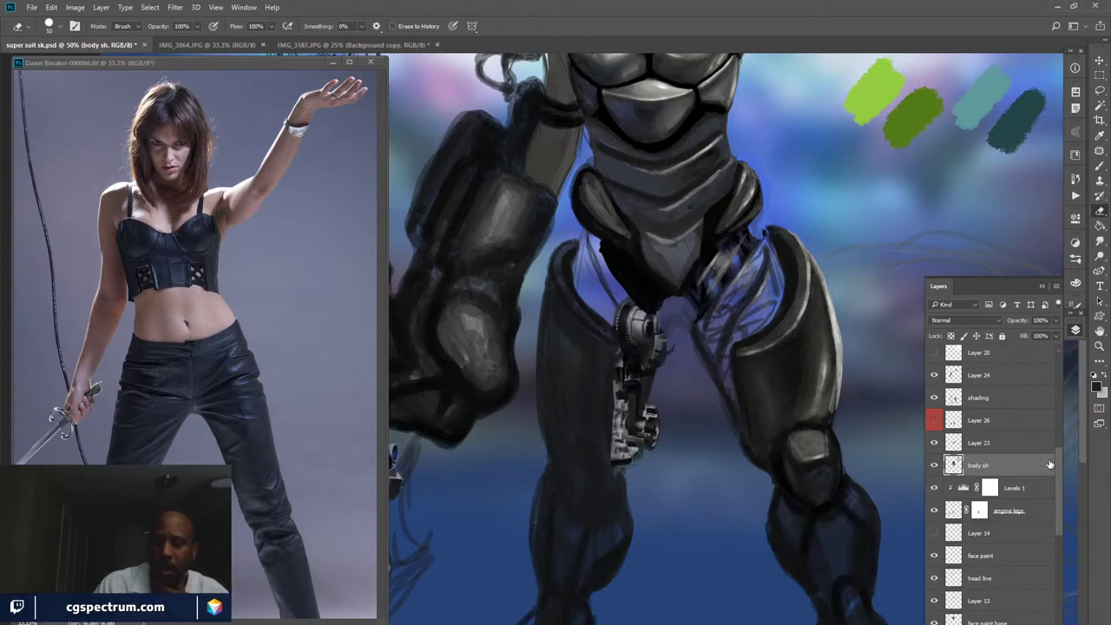
{"action": "left_click", "coordinate": [933, 443]}
{"action": "left_click", "coordinate": [934, 443]}
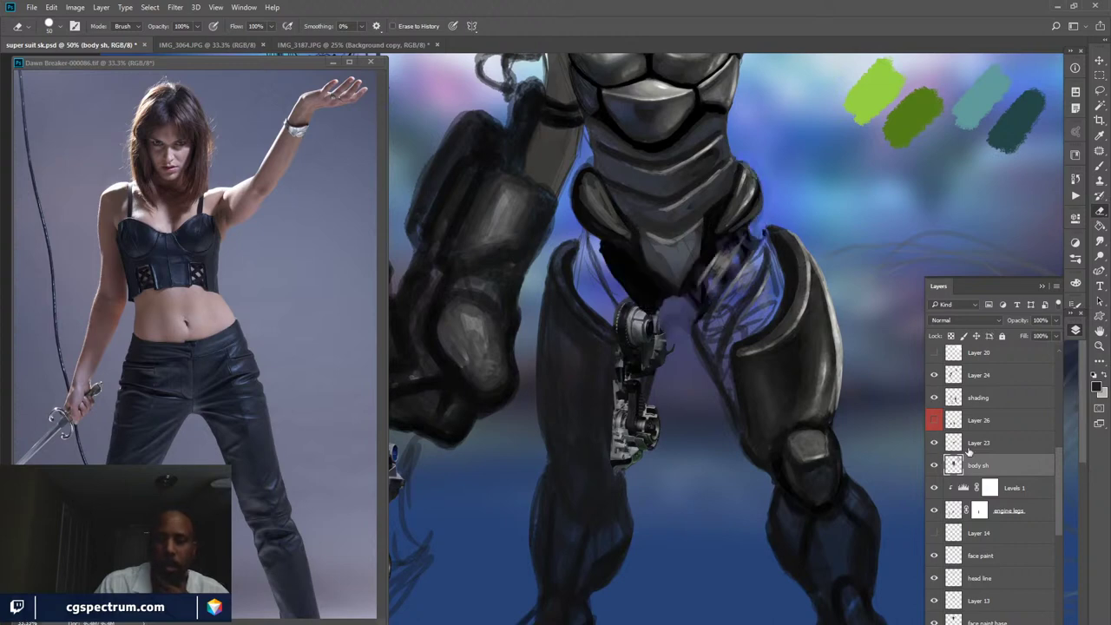
{"action": "left_click", "coordinate": [979, 444]}
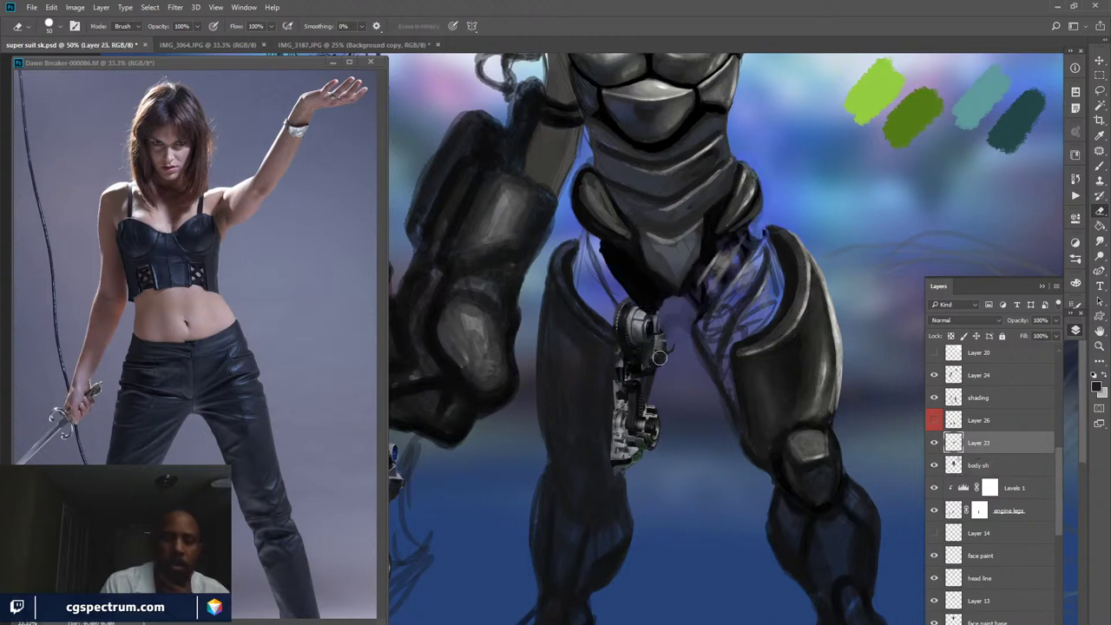
- Recheck Layer 23 and engine legs visibility, then return to editing body sh
{"action": "left_click", "coordinate": [935, 444]}
{"action": "left_click", "coordinate": [935, 443]}
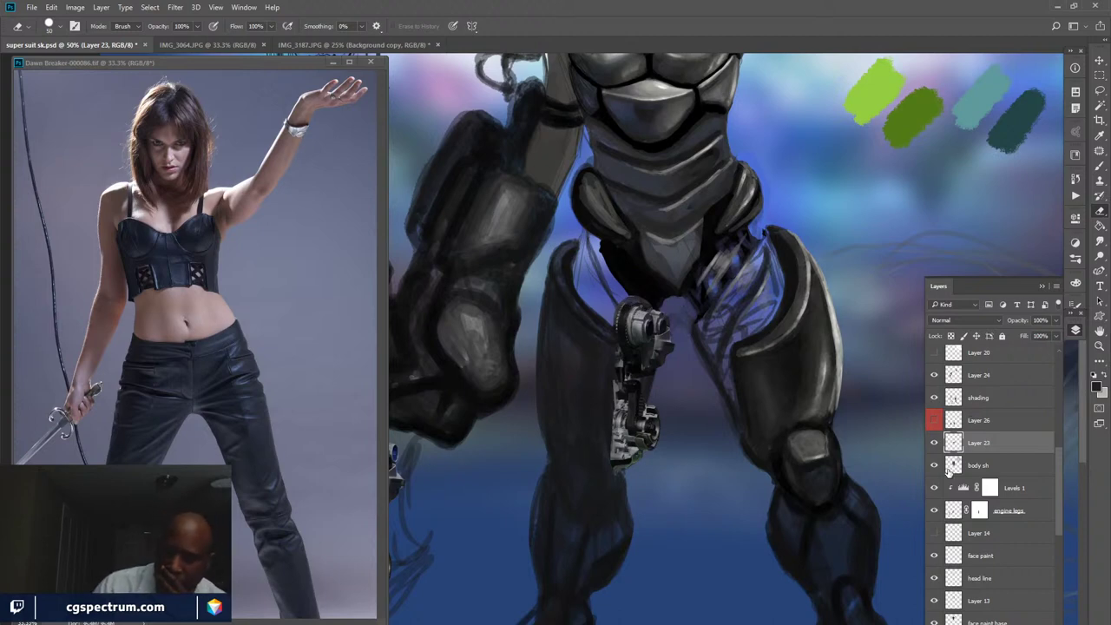
{"action": "left_click", "coordinate": [935, 513]}
{"action": "left_click", "coordinate": [936, 515]}
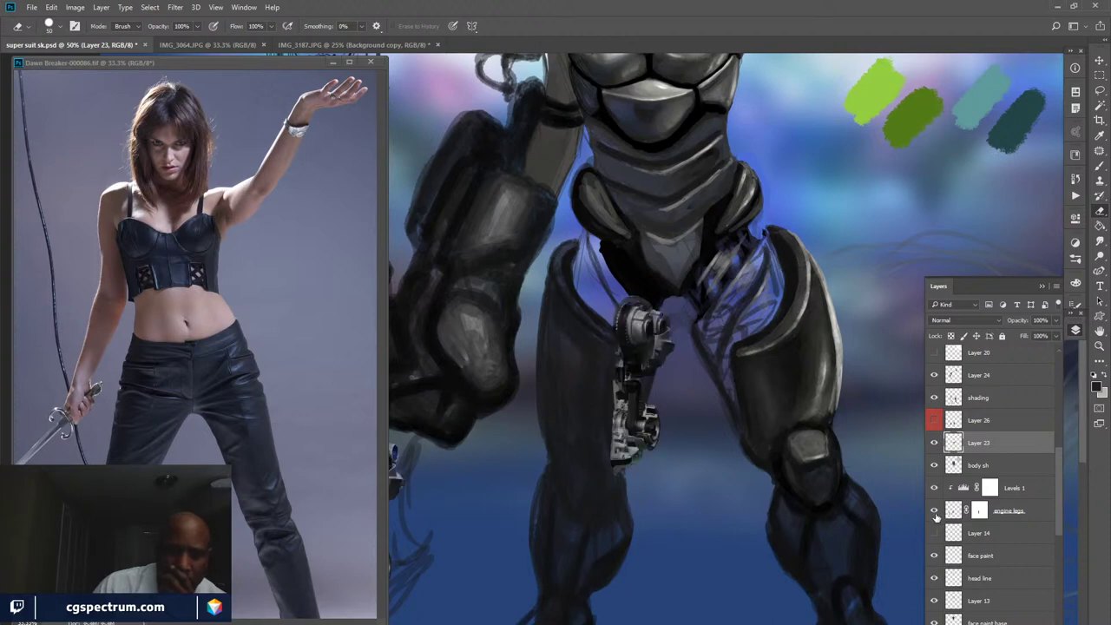
{"action": "left_click", "coordinate": [979, 469]}
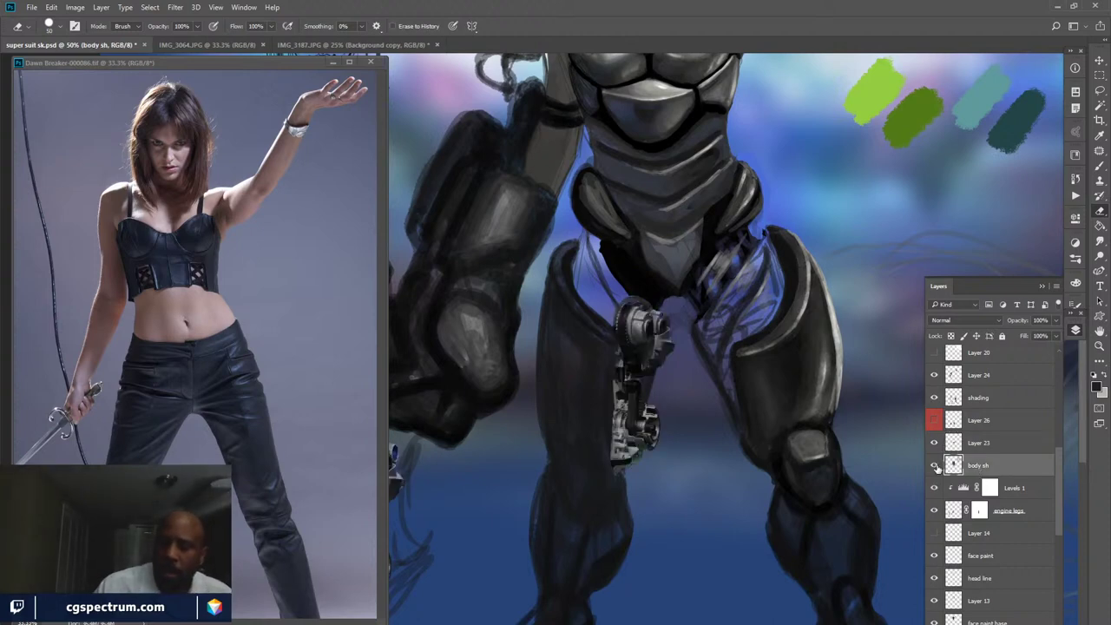
{"action": "left_click", "coordinate": [934, 467]}
{"action": "left_click", "coordinate": [933, 467]}
{"action": "left_click", "coordinate": [934, 469]}
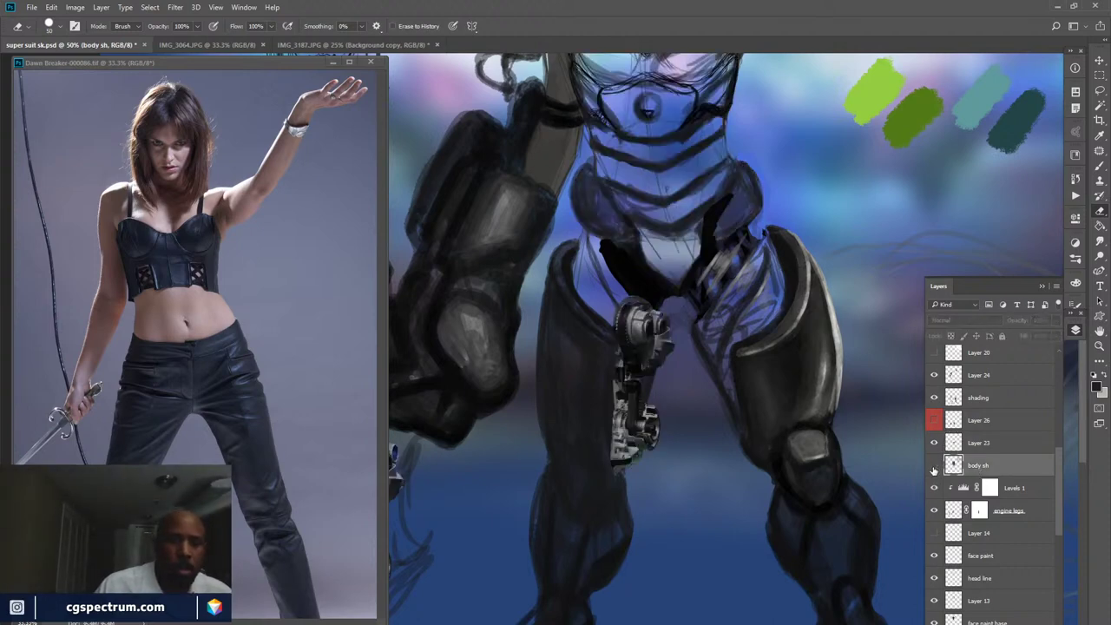
{"action": "left_click", "coordinate": [934, 469]}
- With the Brush, paint dark wire strokes above the mechanical part, extending right and downward
{"action": "key", "text": "b"}
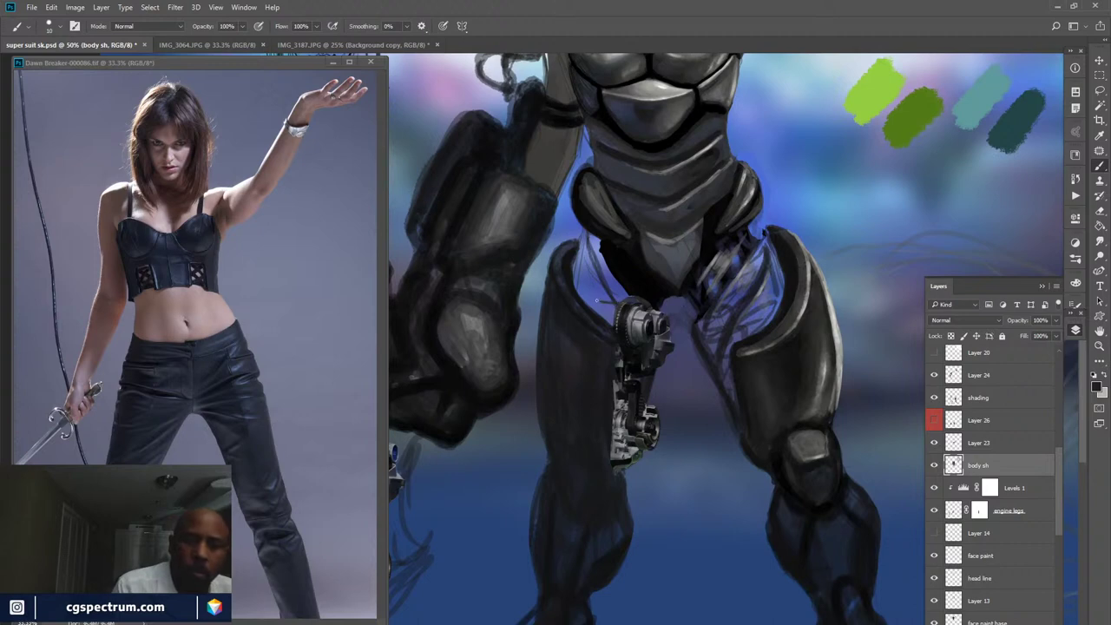
{"action": "left_click_drag", "start_coordinate": [594, 297], "coordinate": [623, 300]}
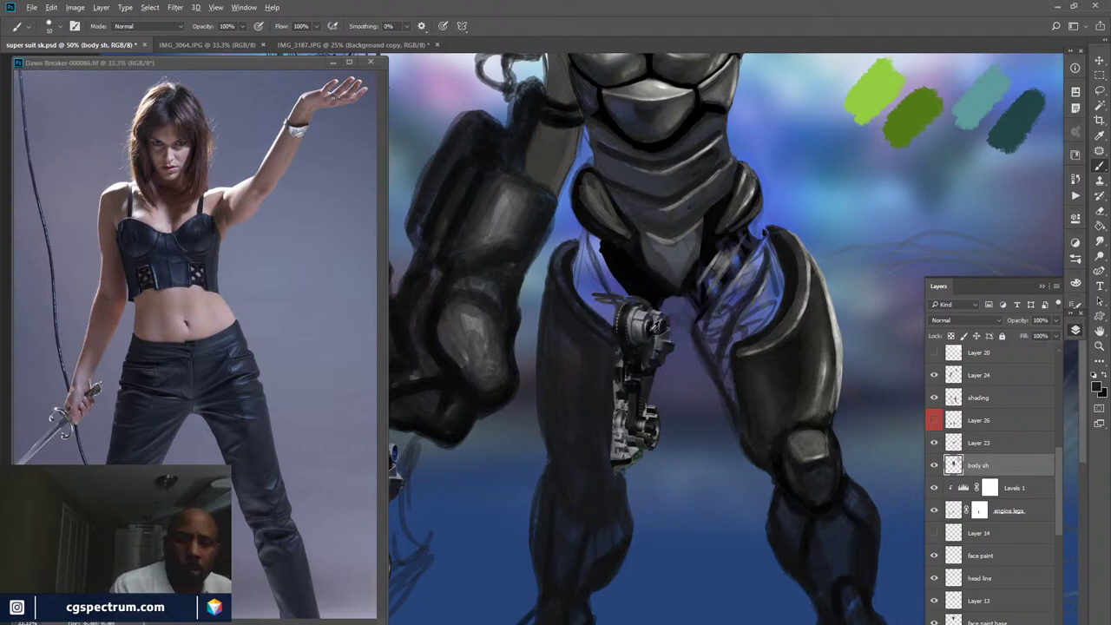
{"action": "left_click_drag", "start_coordinate": [609, 295], "coordinate": [627, 300]}
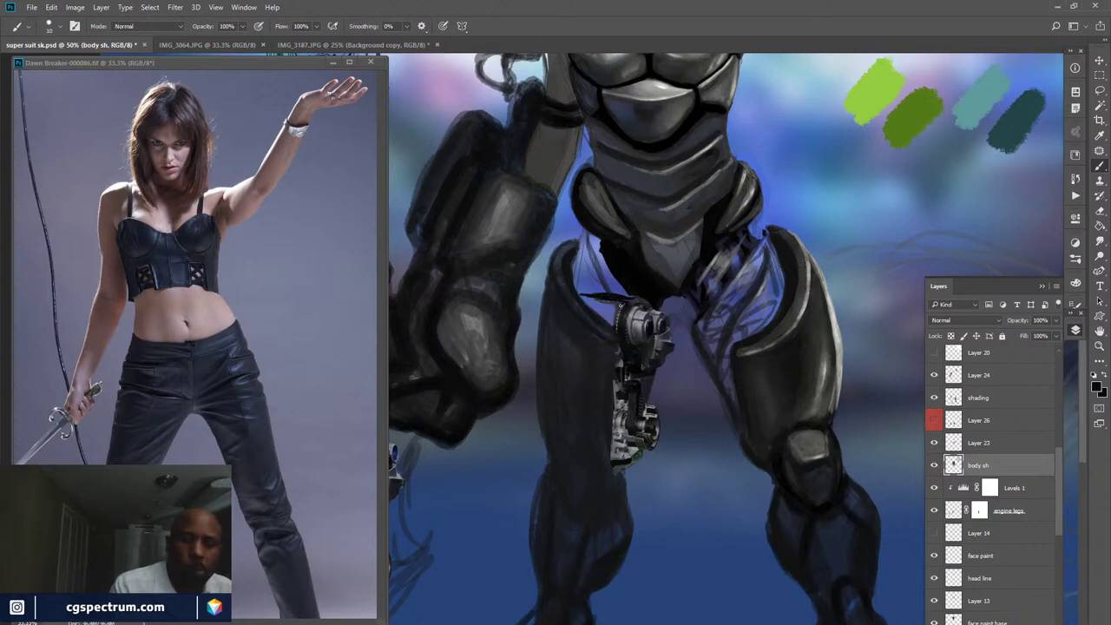
{"action": "left_click_drag", "start_coordinate": [618, 302], "coordinate": [611, 324]}
{"action": "key", "text": "F5"}
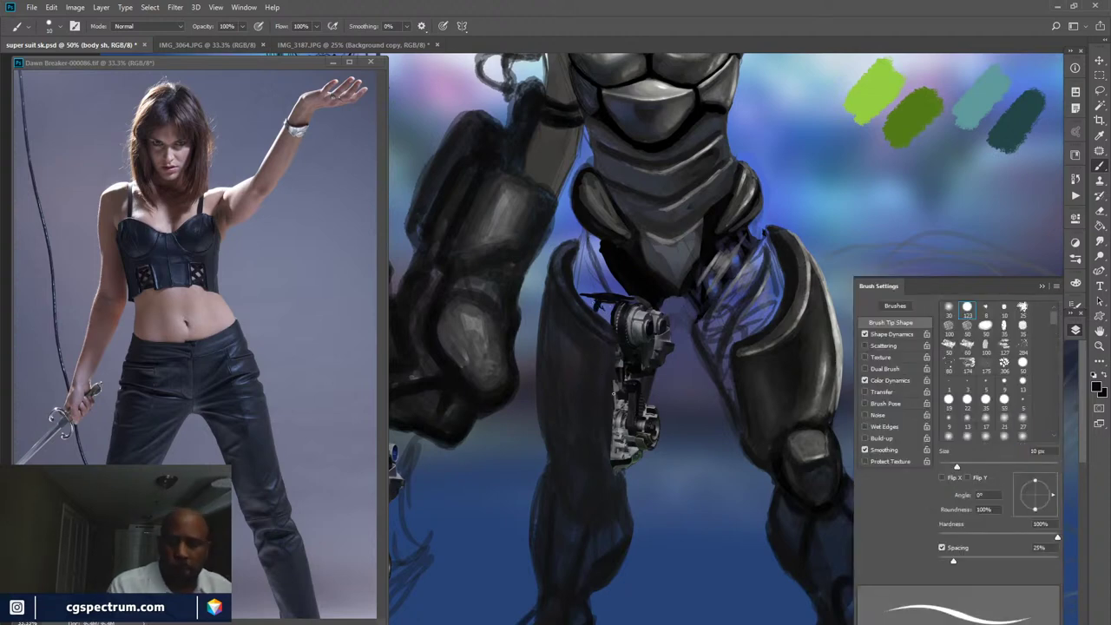
{"action": "key", "text": "F5"}
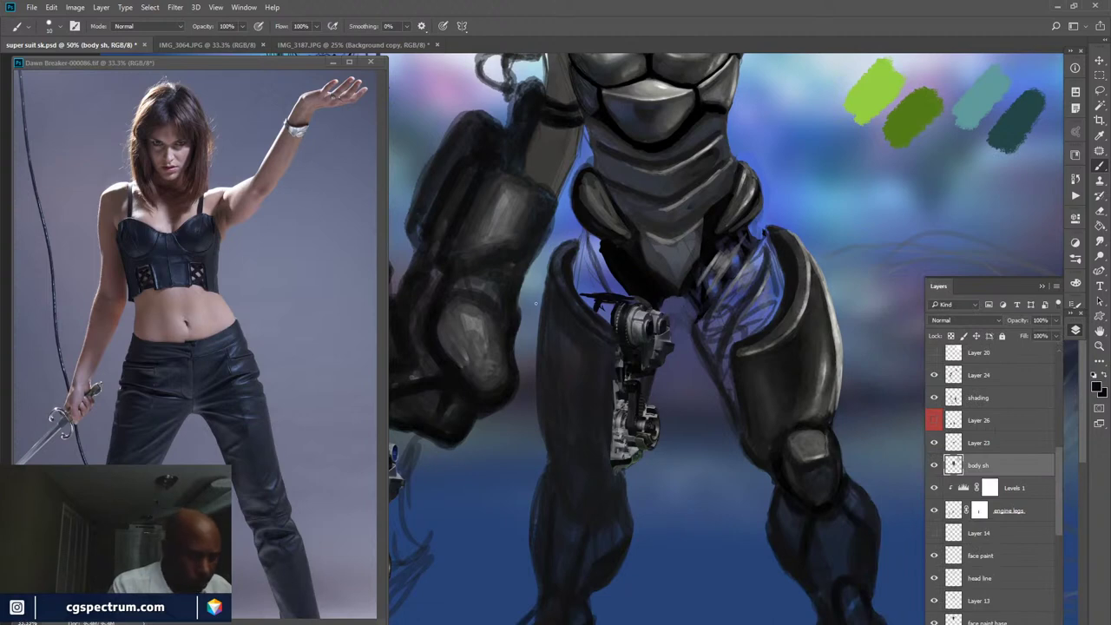
- Sample a lighter grey, add a highlight on the part's top edge, and add small dark marks
{"action": "left_click", "coordinate": [639, 321], "text": "alt"}
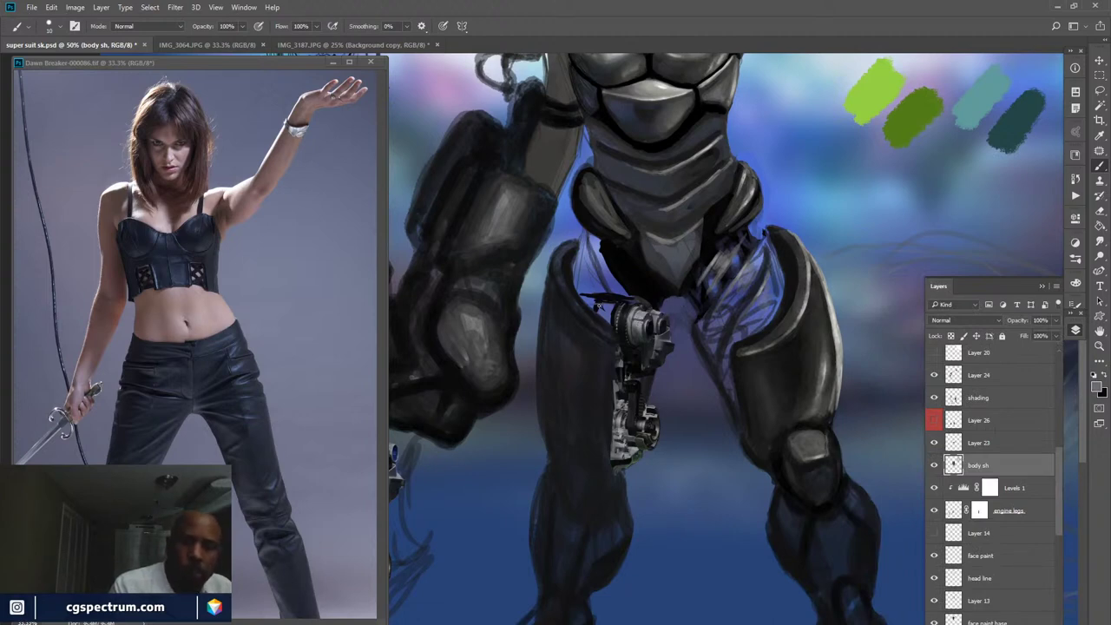
{"action": "mouse_move", "coordinate": [595, 307]}
{"action": "left_mouse_down"}
{"action": "mouse_move", "coordinate": [610, 308]}
{"action": "mouse_move", "coordinate": [582, 298]}
{"action": "mouse_move", "coordinate": [591, 298]}
{"action": "left_mouse_up"}
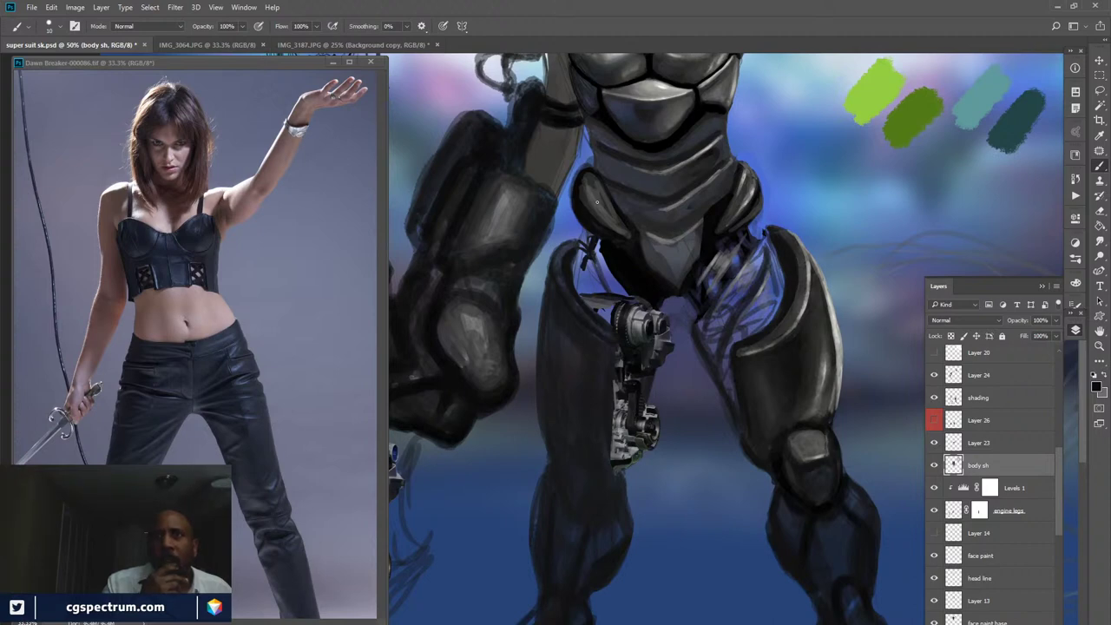
{"action": "left_click_drag", "start_coordinate": [595, 250], "coordinate": [623, 291]}
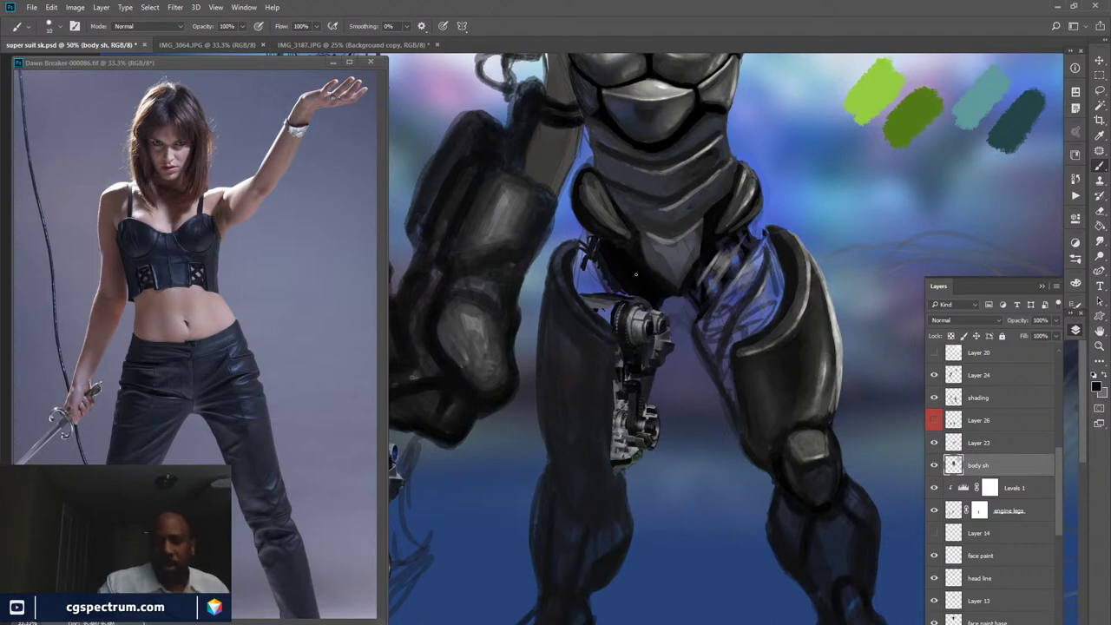
{"action": "scroll", "coordinate": [635, 274], "scroll_direction": "down", "scroll_amount": 1}
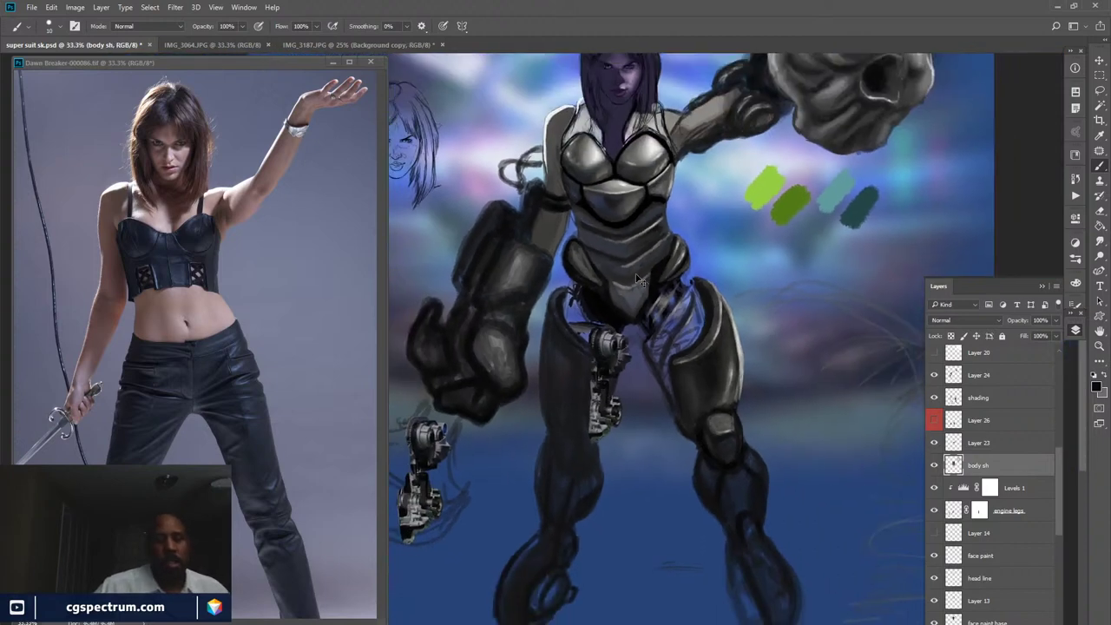
{"action": "scroll", "coordinate": [638, 279], "scroll_direction": "down", "scroll_amount": 1}
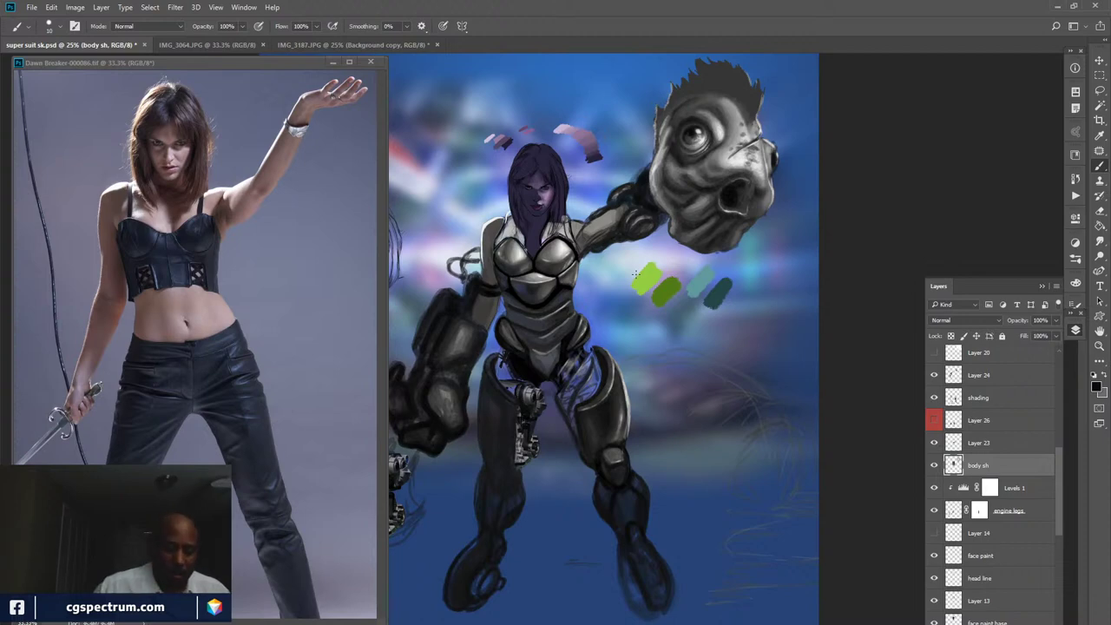
{"action": "key", "text": "ctrl+plus"}
{"action": "key", "text": "ctrl+plus"}
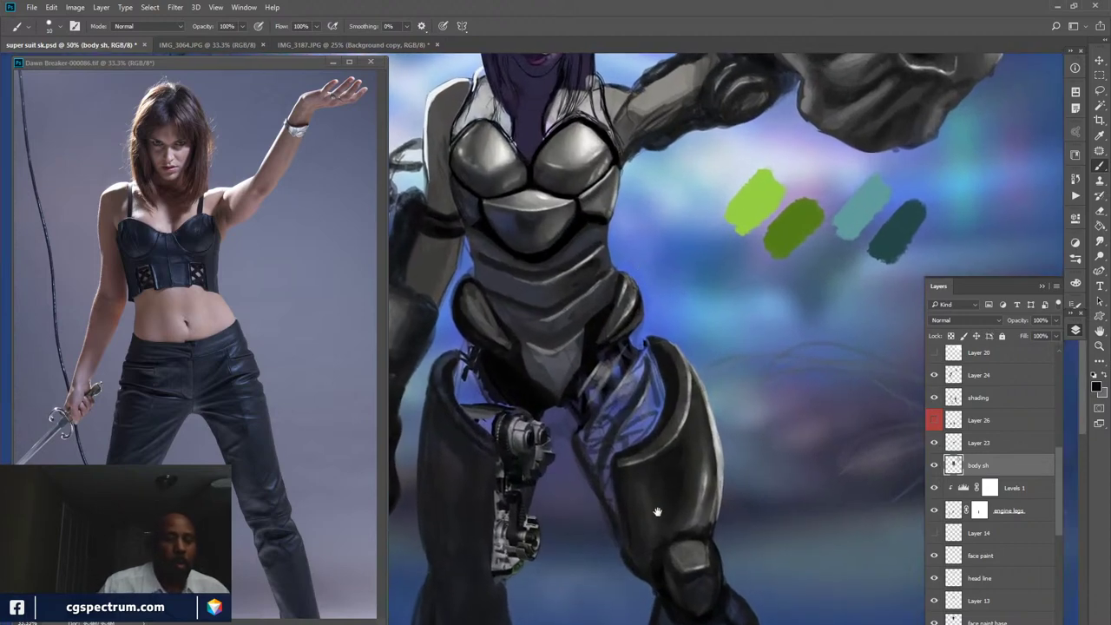
{"action": "left_click_drag", "start_coordinate": [656, 512], "coordinate": [808, 404]}
{"action": "left_click_drag", "start_coordinate": [774, 440], "coordinate": [768, 503]}
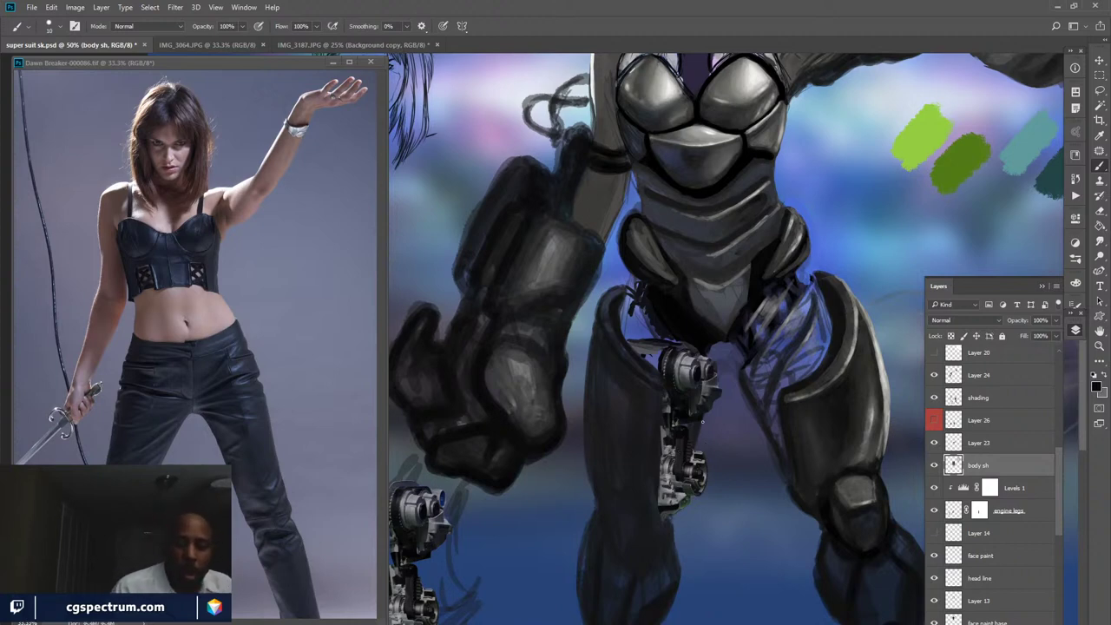
- Set the brush to 42% opacity and size about 30 after comparing body sh
{"action": "left_click", "coordinate": [934, 465]}
{"action": "left_click", "coordinate": [934, 465]}
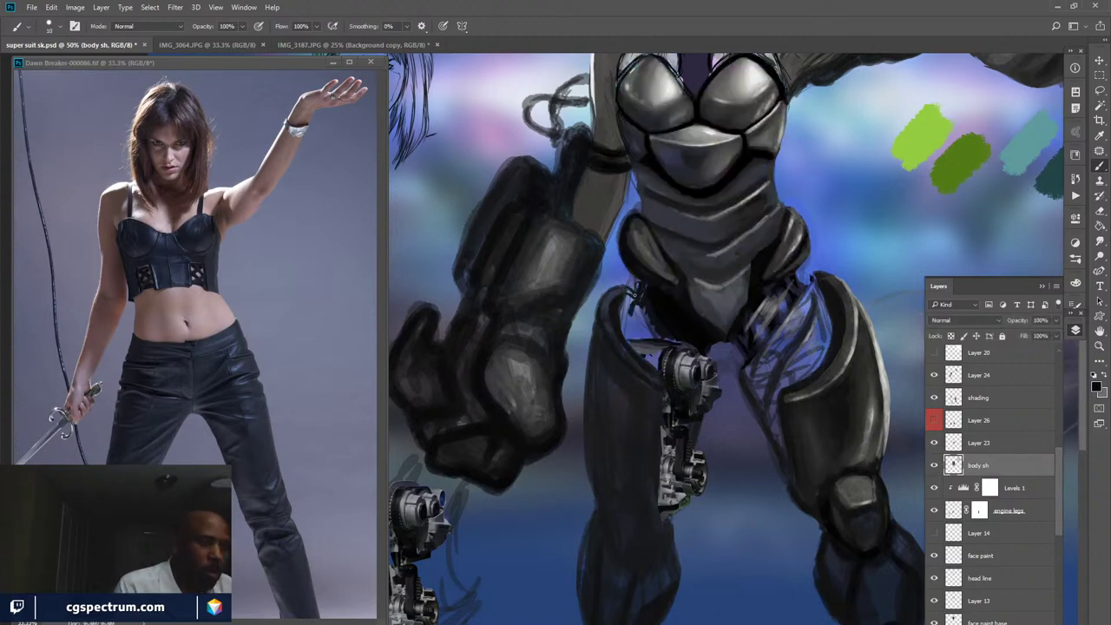
{"action": "key", "text": "4"}
{"action": "key", "text": "2"}
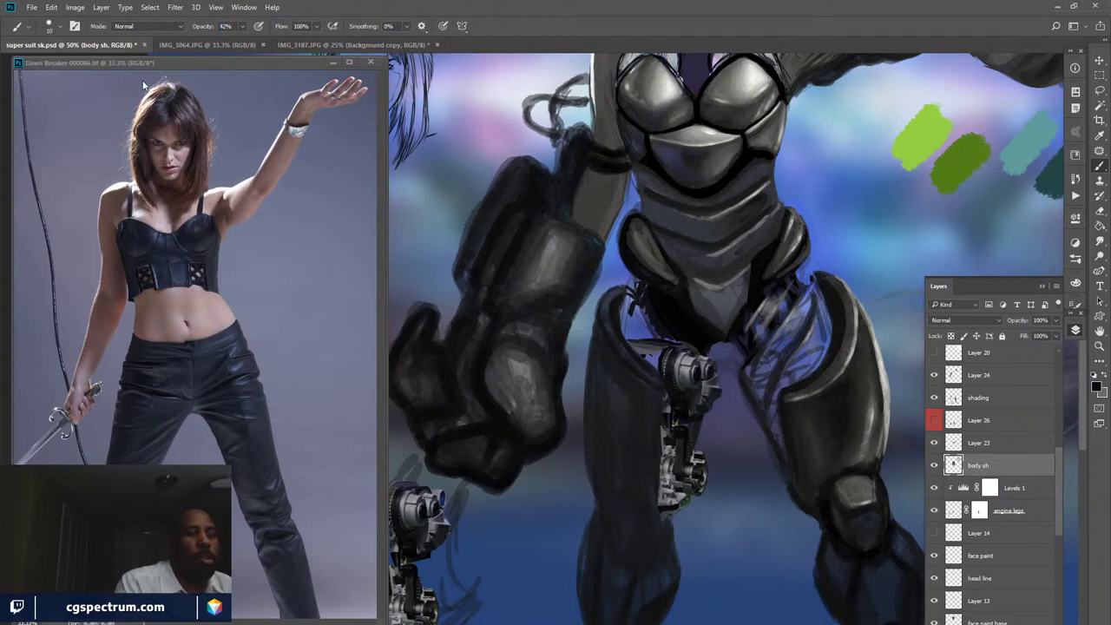
{"action": "key", "text": "bracketright"}
{"action": "key", "text": "bracketright"}
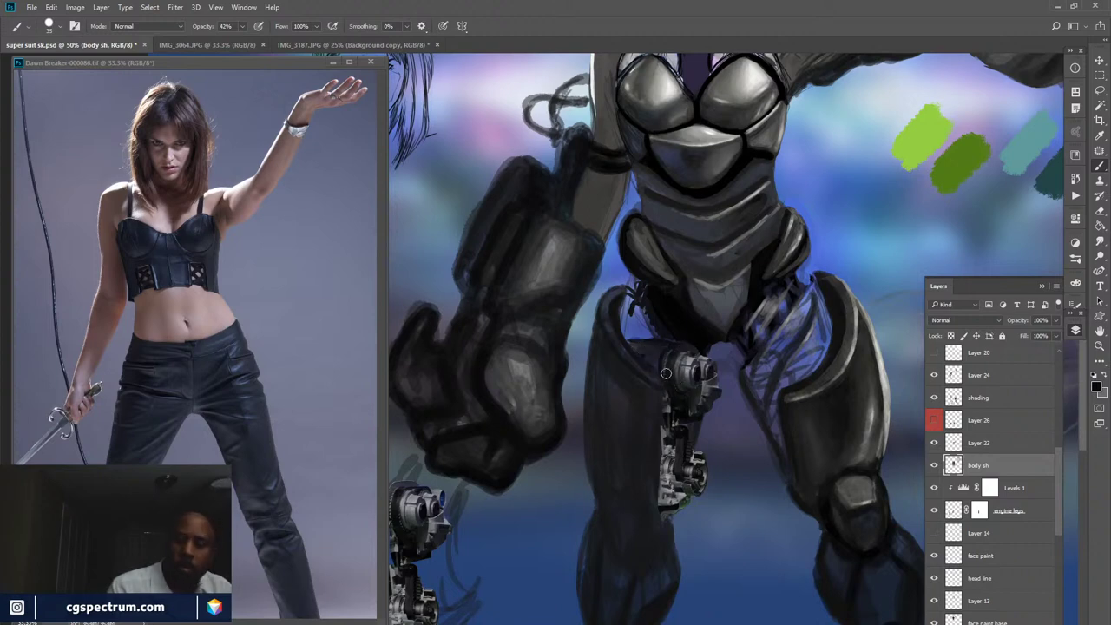
- Paint dark strokes over the mechanical knee joint, then sample a lighter colour
{"action": "key", "text": "ctrl+comma"}
{"action": "key", "text": "ctrl+comma"}
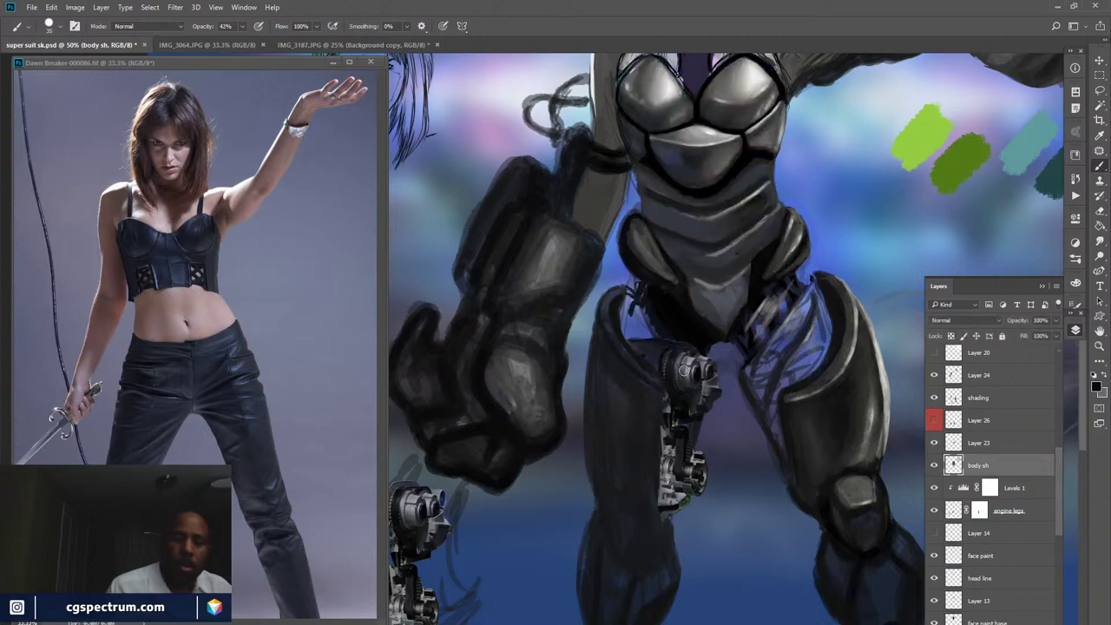
{"action": "mouse_move", "coordinate": [684, 378]}
{"action": "left_mouse_down"}
{"action": "mouse_move", "coordinate": [682, 357]}
{"action": "mouse_move", "coordinate": [677, 385]}
{"action": "mouse_move", "coordinate": [705, 368]}
{"action": "mouse_move", "coordinate": [704, 383]}
{"action": "mouse_move", "coordinate": [670, 405]}
{"action": "mouse_move", "coordinate": [666, 495]}
{"action": "mouse_move", "coordinate": [665, 421]}
{"action": "mouse_move", "coordinate": [678, 436]}
{"action": "left_mouse_up"}
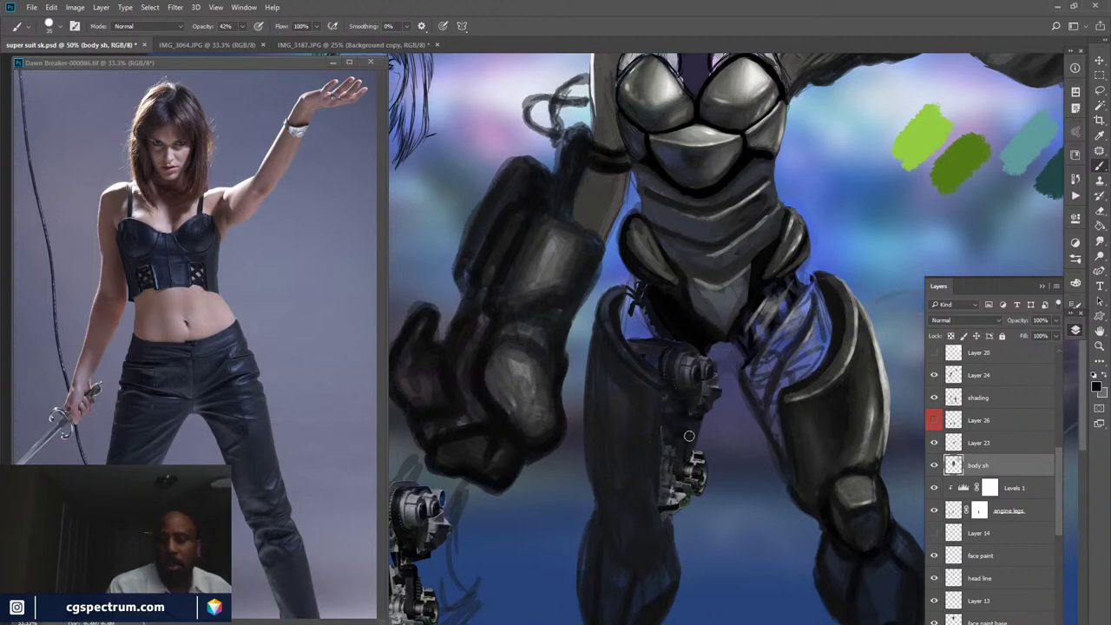
{"action": "mouse_move", "coordinate": [688, 435]}
{"action": "left_mouse_down"}
{"action": "mouse_move", "coordinate": [688, 476]}
{"action": "mouse_move", "coordinate": [699, 456]}
{"action": "mouse_move", "coordinate": [699, 484]}
{"action": "mouse_move", "coordinate": [681, 483]}
{"action": "mouse_move", "coordinate": [665, 505]}
{"action": "left_mouse_up"}
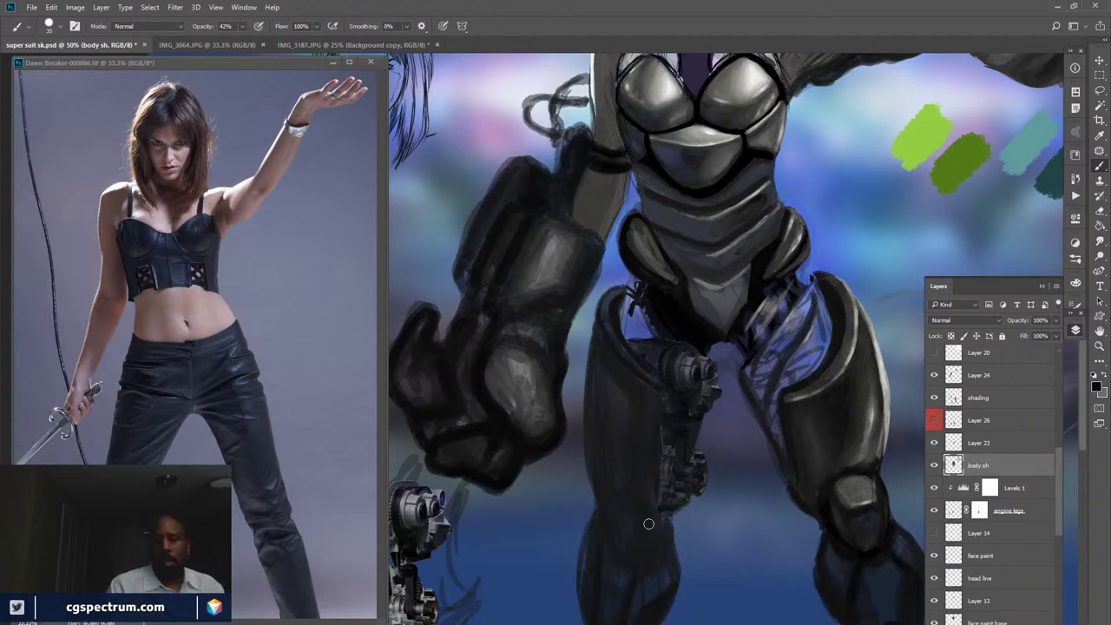
{"action": "left_click", "coordinate": [673, 384], "text": "alt"}
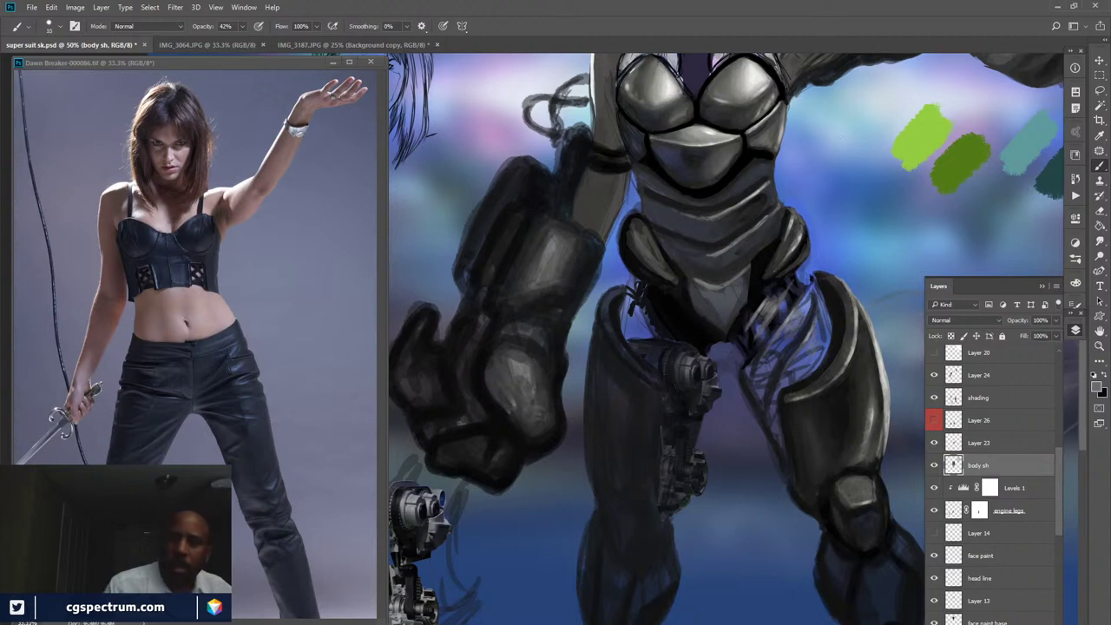
- Sample the blue background colour and toggle body sh to compare against the sketch
{"action": "left_click", "coordinate": [829, 173], "text": "alt"}
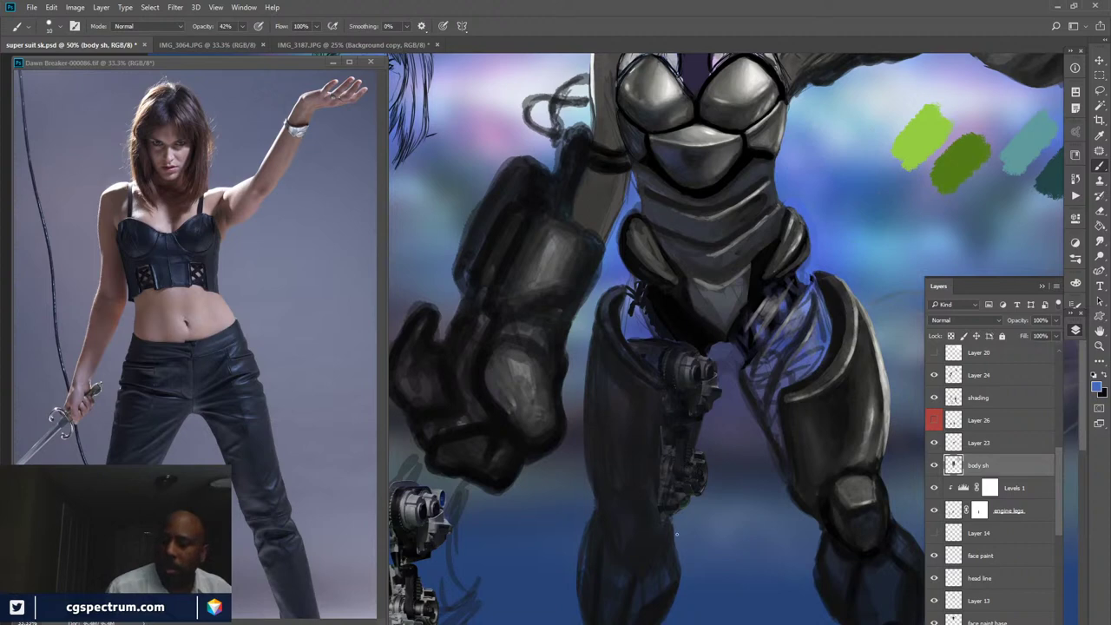
{"action": "left_click", "coordinate": [934, 466]}
{"action": "left_click", "coordinate": [933, 466]}
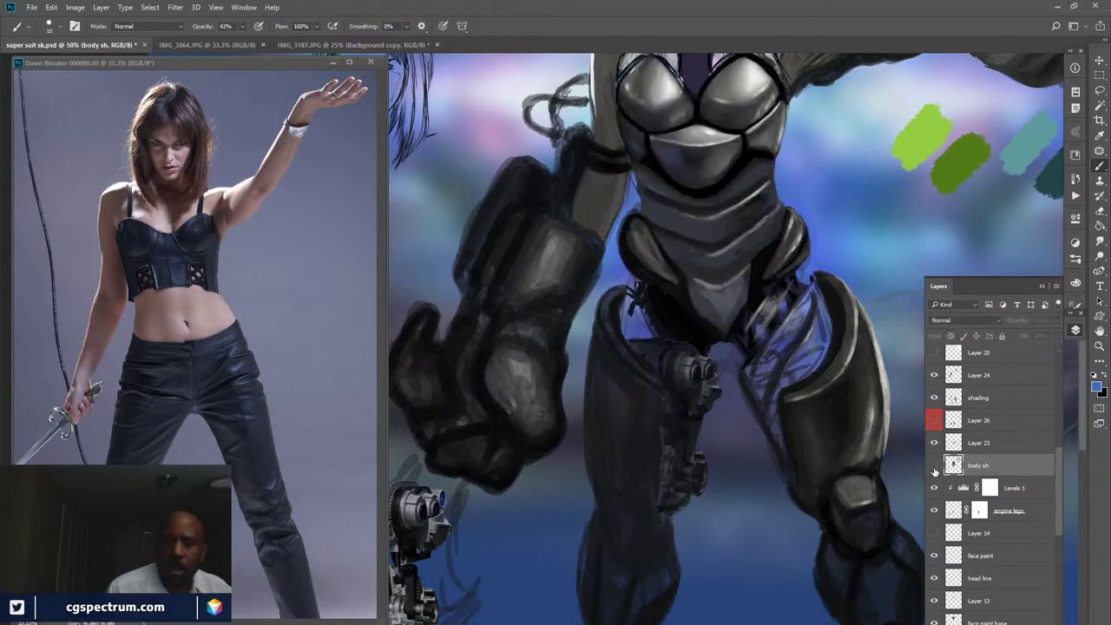
{"action": "left_click", "coordinate": [934, 467]}
{"action": "left_click", "coordinate": [934, 467]}
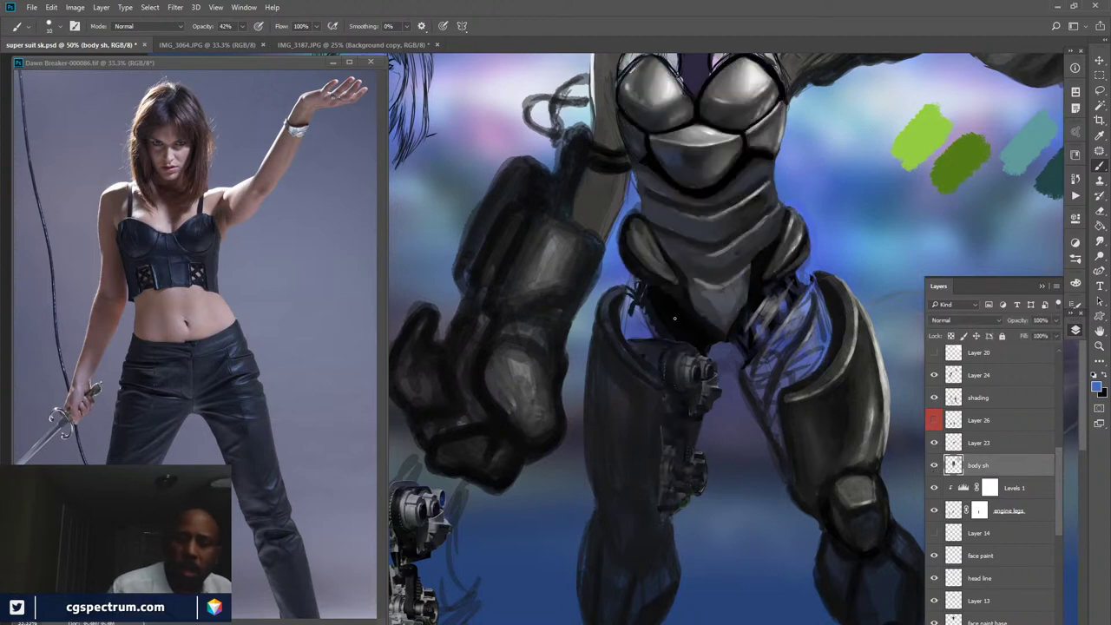
{"action": "left_click", "coordinate": [934, 467]}
{"action": "left_click", "coordinate": [935, 468]}
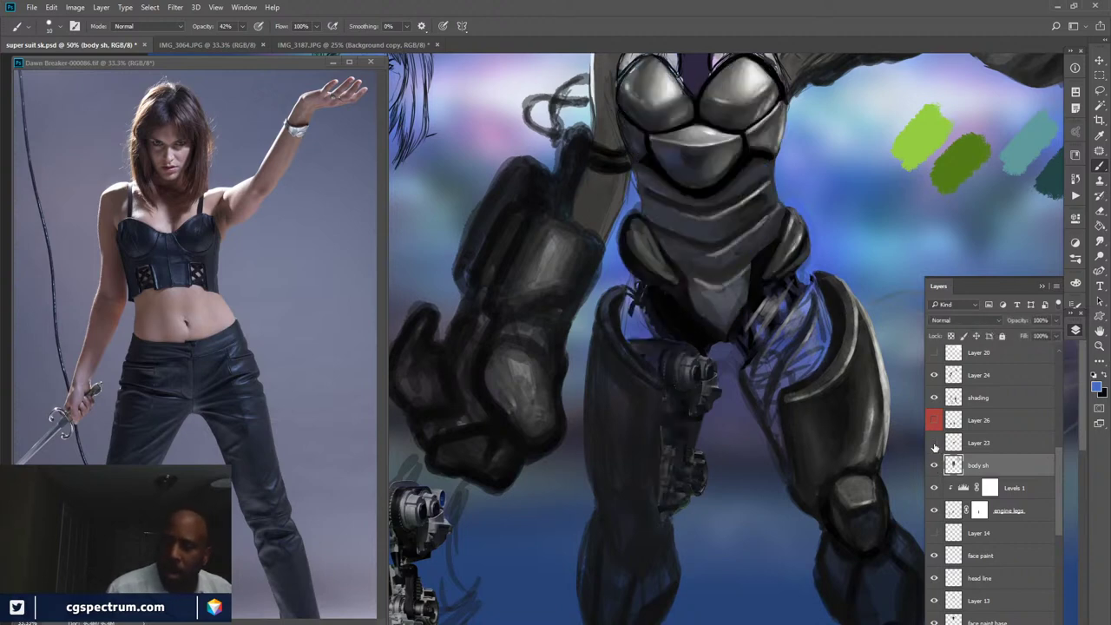
- Compare Layer 23's waist shading, then make Layer 23 active and merge it down into body sh
{"action": "left_click", "coordinate": [934, 444]}
{"action": "left_click", "coordinate": [934, 444]}
{"action": "left_click", "coordinate": [935, 445]}
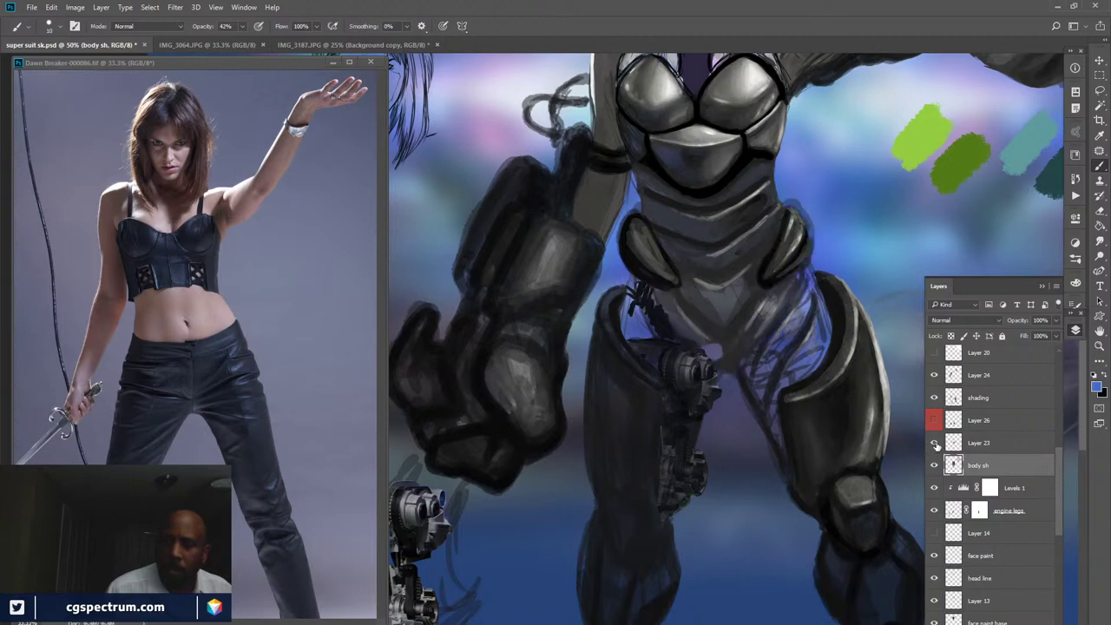
{"action": "left_click", "coordinate": [935, 444]}
{"action": "left_click", "coordinate": [934, 467]}
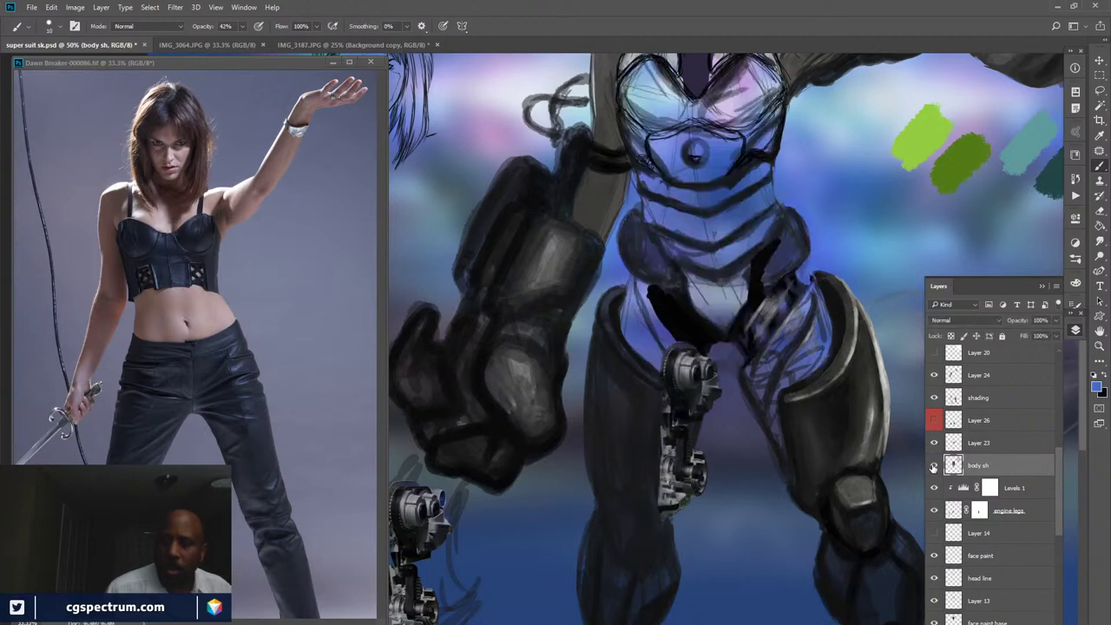
{"action": "left_click", "coordinate": [933, 467]}
{"action": "left_click", "coordinate": [935, 444]}
{"action": "left_click", "coordinate": [934, 444]}
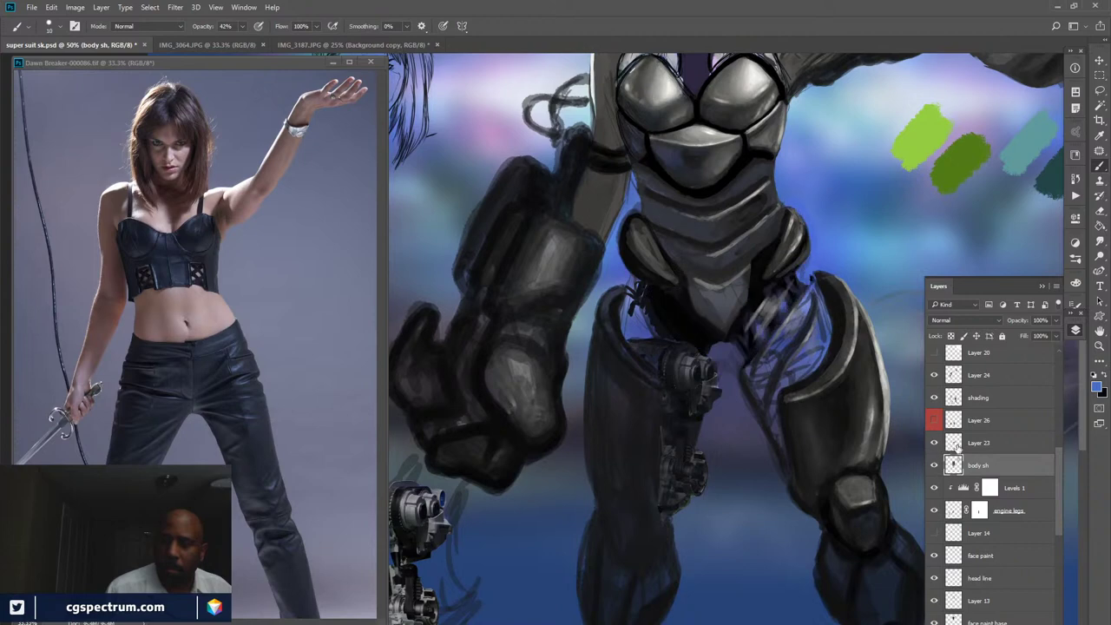
{"action": "left_click", "coordinate": [970, 447]}
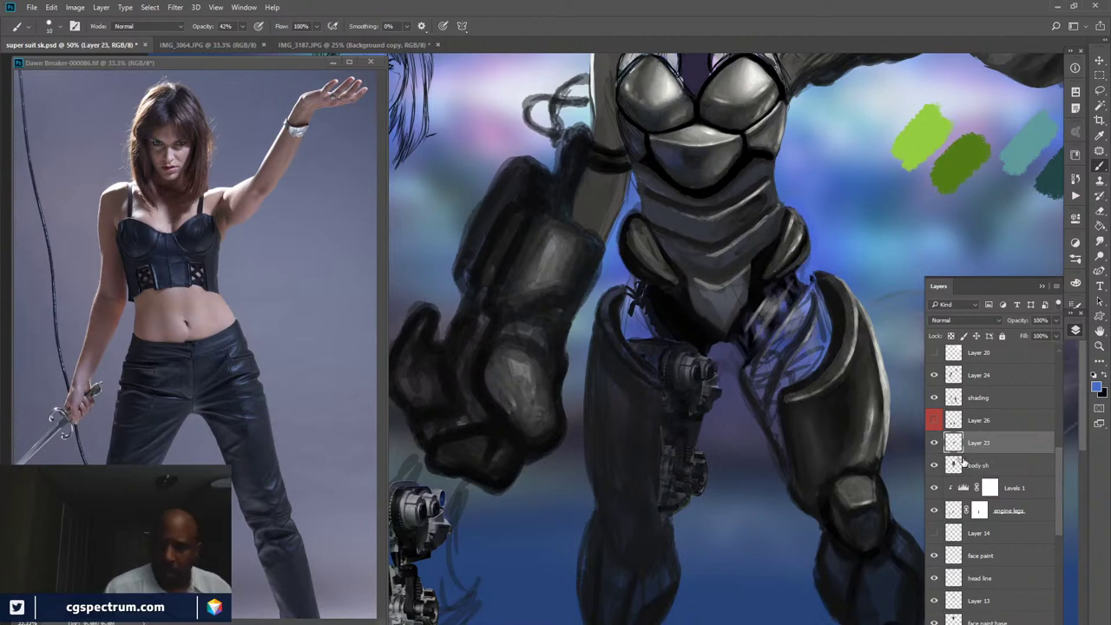
{"action": "key", "text": "ctrl+e"}
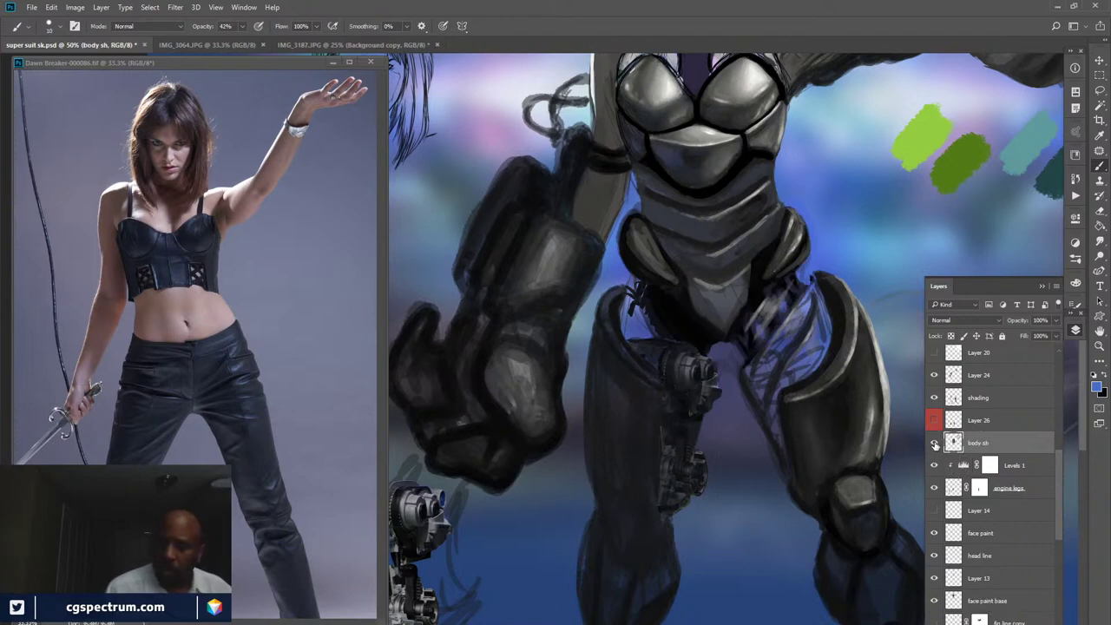
- Select the shading layer and erase the dark scribbles around the right thigh
{"action": "left_click", "coordinate": [934, 398]}
{"action": "left_click", "coordinate": [934, 398]}
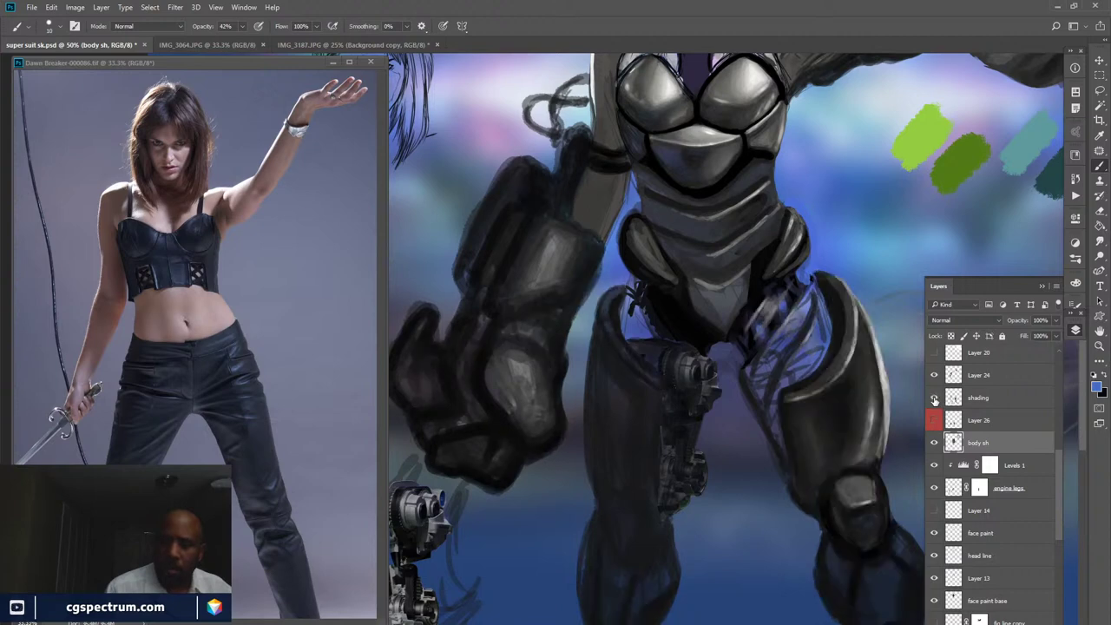
{"action": "left_click", "coordinate": [934, 398]}
{"action": "left_click", "coordinate": [958, 401]}
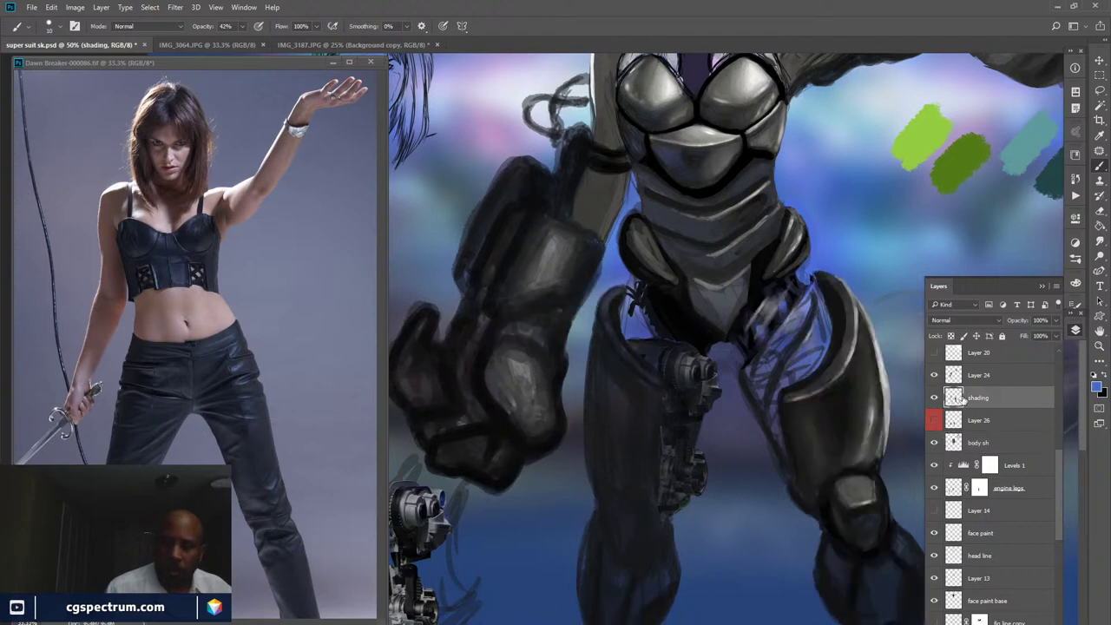
{"action": "key", "text": "e"}
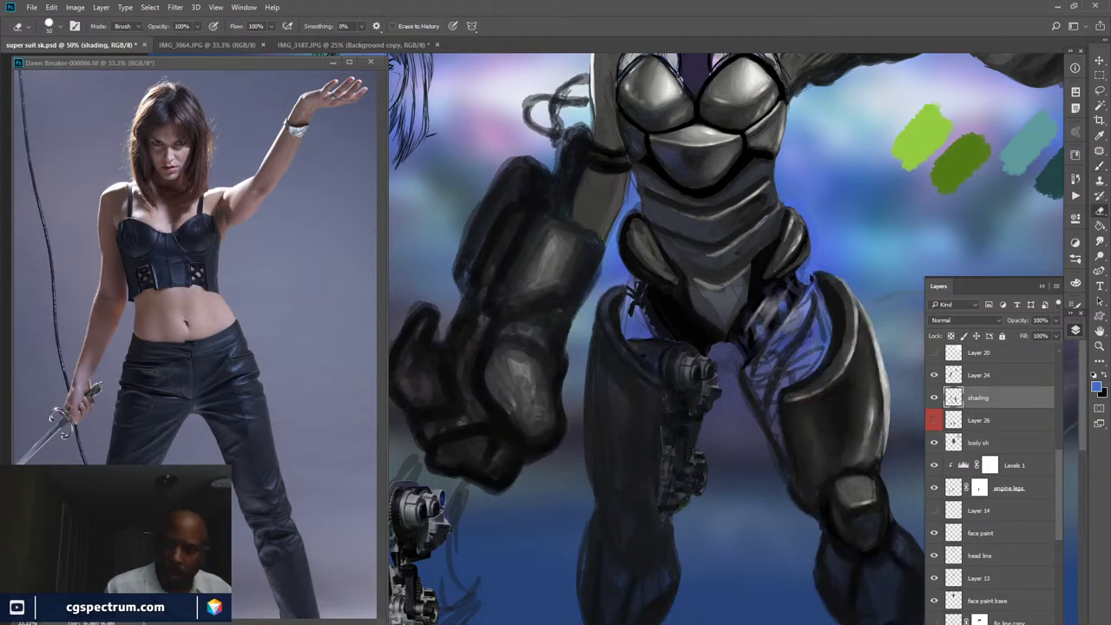
{"action": "mouse_move", "coordinate": [792, 312]}
{"action": "left_mouse_down"}
{"action": "mouse_move", "coordinate": [771, 347]}
{"action": "mouse_move", "coordinate": [772, 312]}
{"action": "mouse_move", "coordinate": [762, 308]}
{"action": "mouse_move", "coordinate": [748, 334]}
{"action": "mouse_move", "coordinate": [774, 325]}
{"action": "left_mouse_up"}
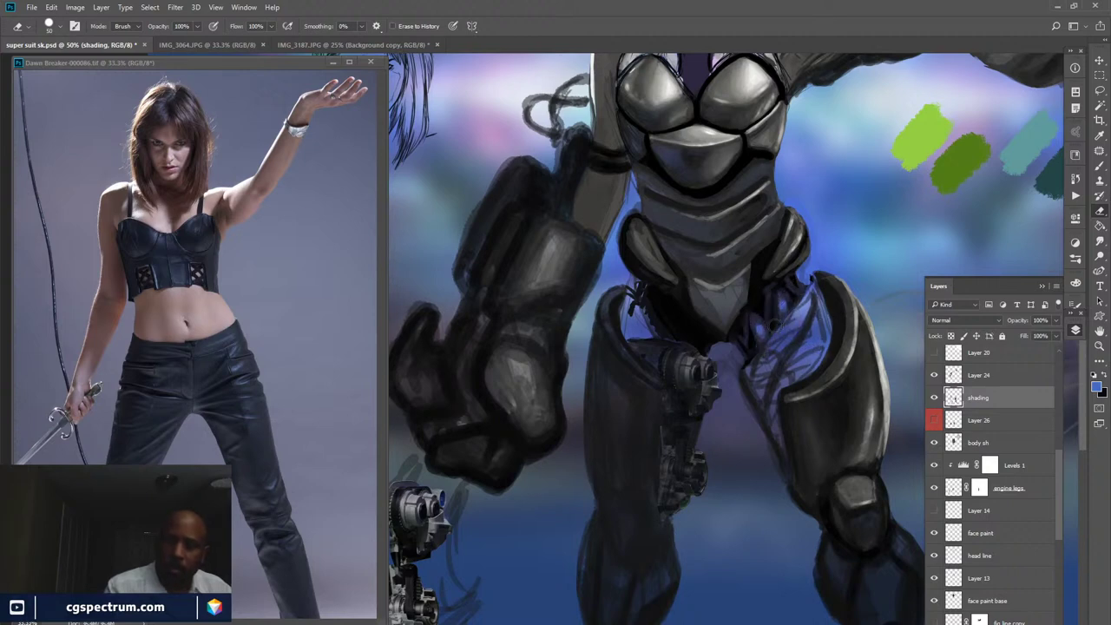
- Compare body sh and Layer 24 visibility, then zoom out to see the whole figure
{"action": "left_click", "coordinate": [934, 444]}
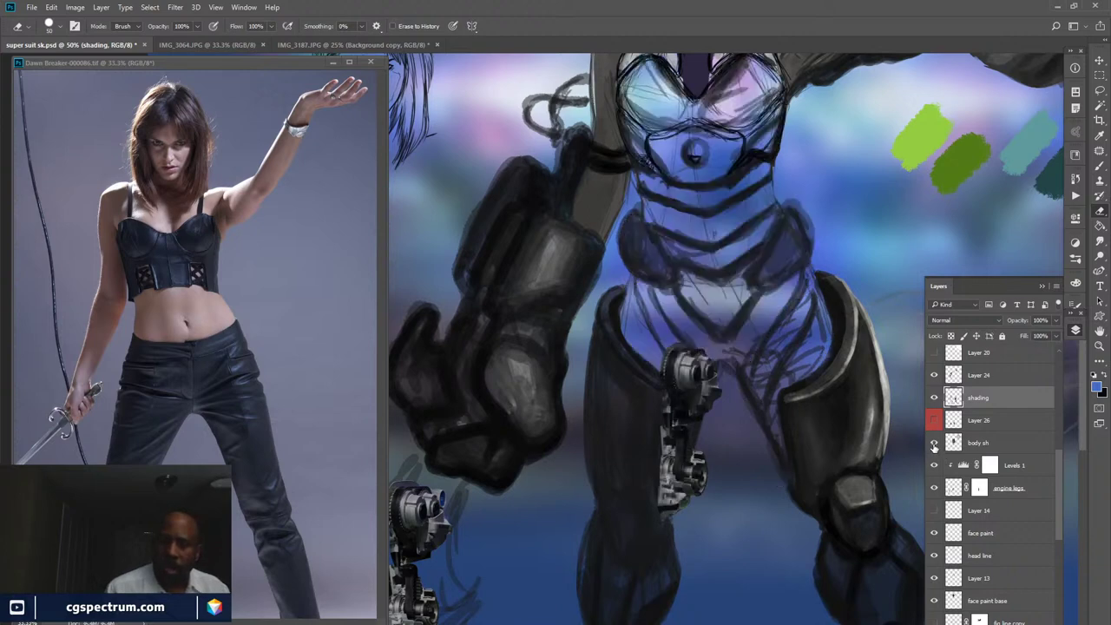
{"action": "left_click", "coordinate": [934, 444]}
{"action": "left_click", "coordinate": [934, 445]}
{"action": "left_click", "coordinate": [935, 444]}
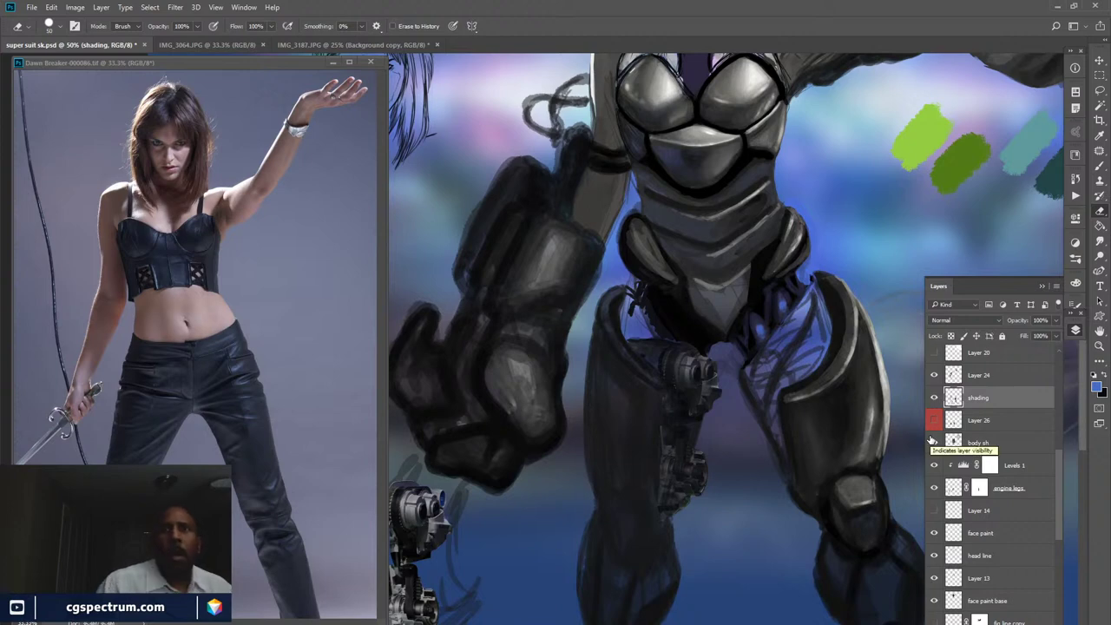
{"action": "left_click", "coordinate": [935, 377]}
{"action": "left_click", "coordinate": [934, 376]}
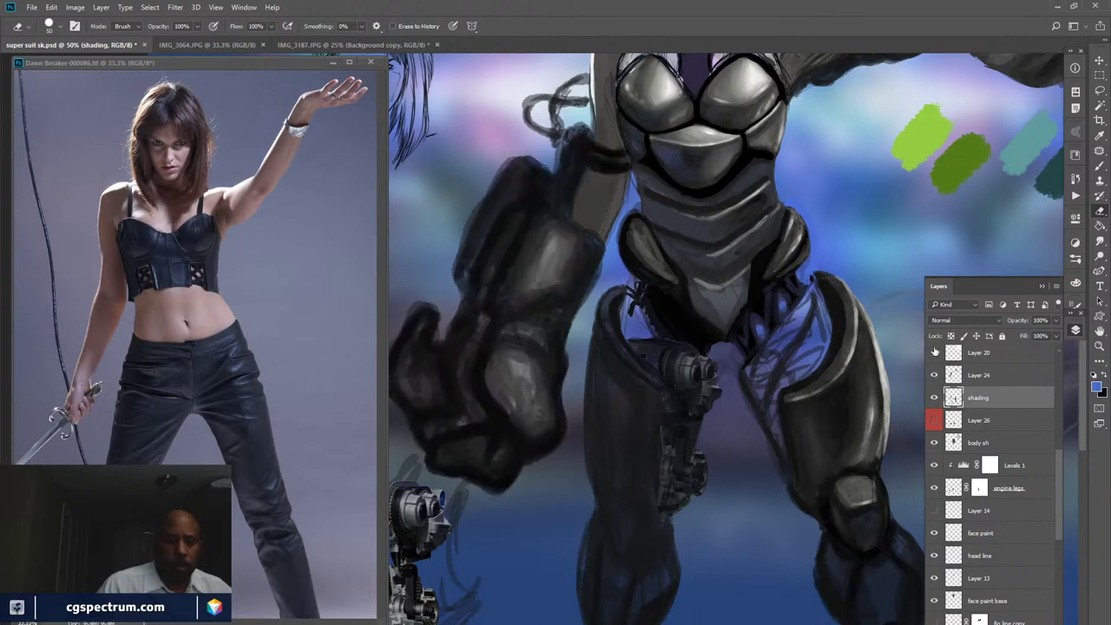
{"action": "key", "text": "ctrl+minus"}
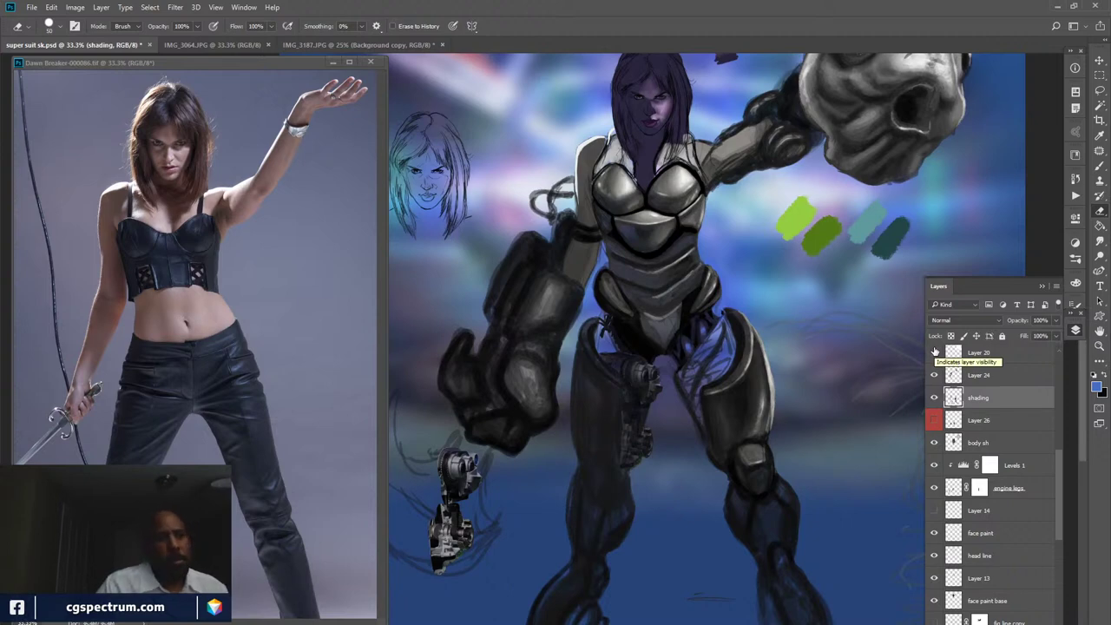
- Float IMG_3064.JPG in its own window, move it up-left and zoom out on it
{"action": "left_click_drag", "start_coordinate": [234, 42], "coordinate": [467, 226]}
{"action": "left_click_drag", "start_coordinate": [734, 234], "coordinate": [654, 148]}
{"action": "key", "text": "ctrl+minus"}
{"action": "key", "text": "ctrl+minus"}
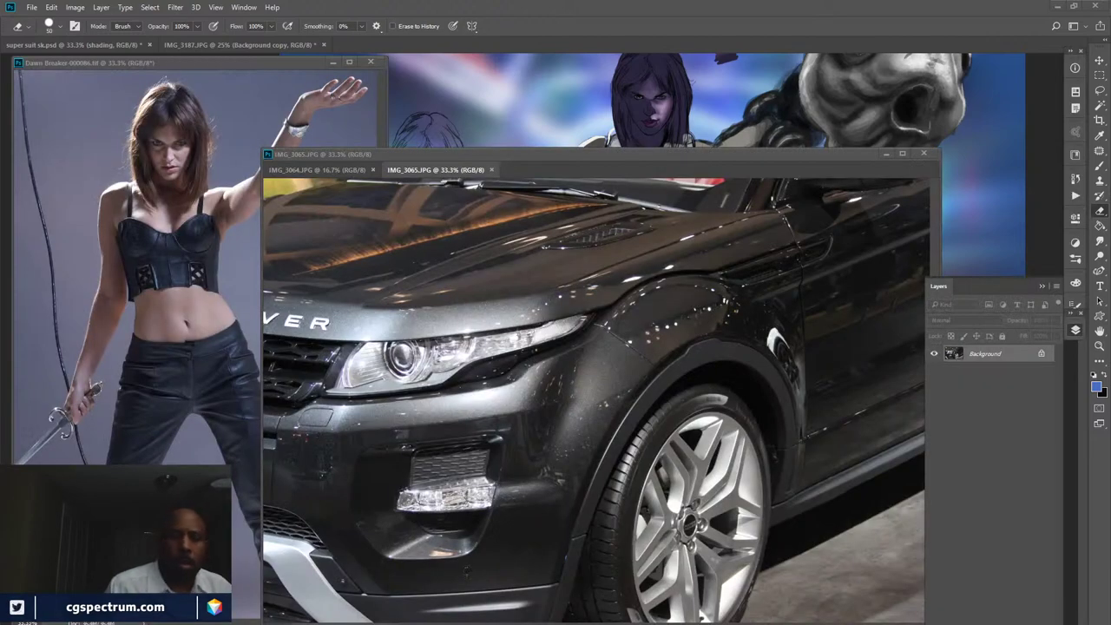
- Lasso around the car's bonnet and front wing, deselect, and minimise the car photo window
{"action": "left_click_drag", "start_coordinate": [729, 155], "coordinate": [819, 76]}
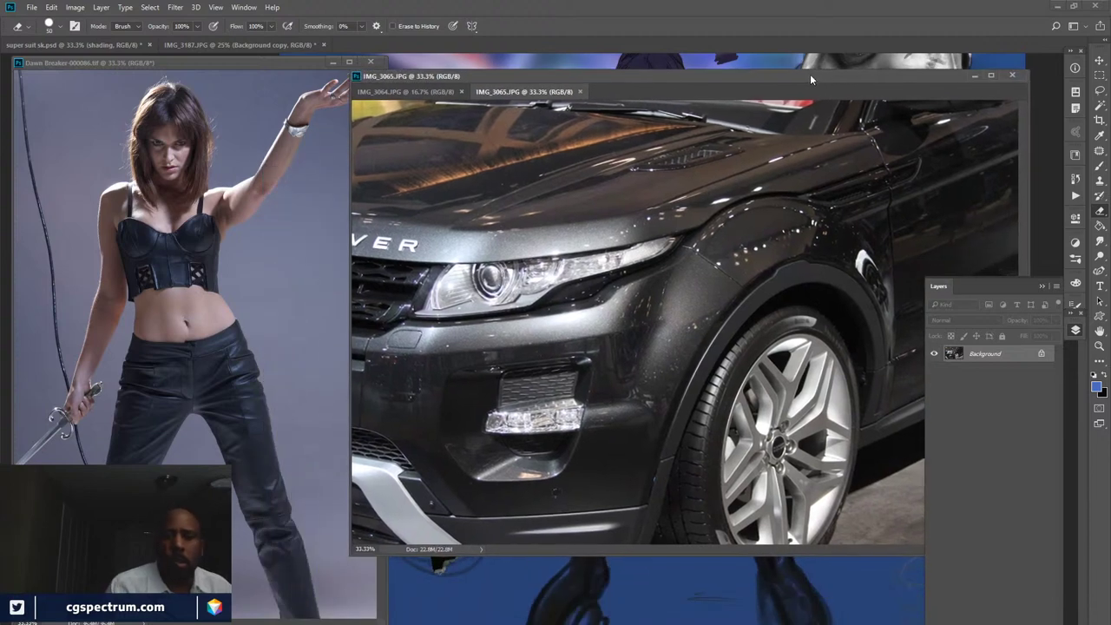
{"action": "key", "text": "l"}
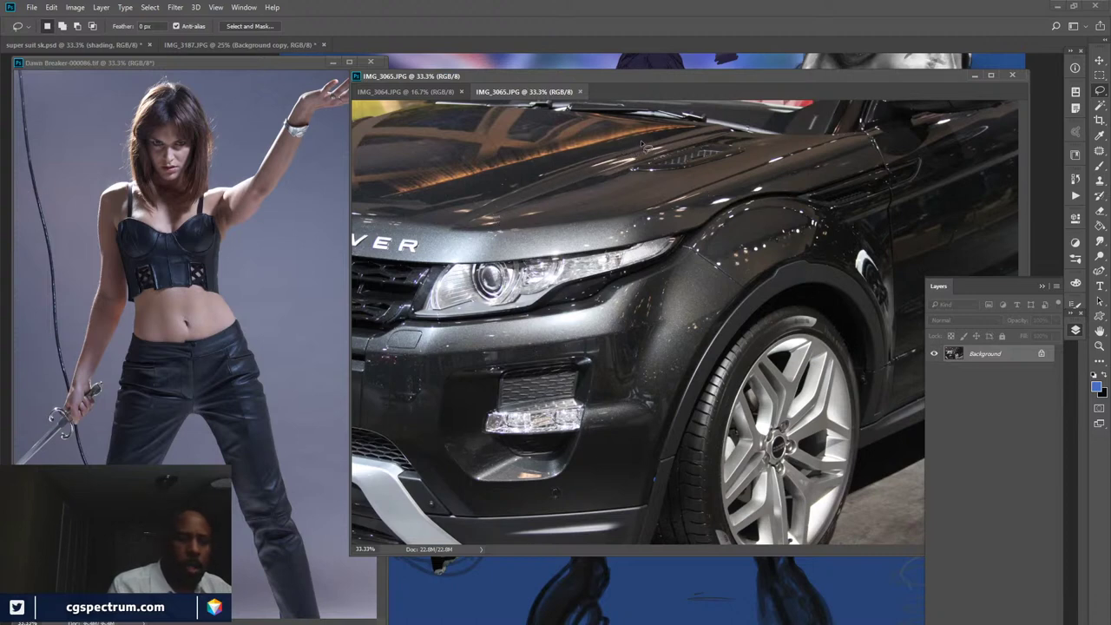
{"action": "mouse_move", "coordinate": [706, 128]}
{"action": "left_mouse_down"}
{"action": "mouse_move", "coordinate": [451, 190]}
{"action": "mouse_move", "coordinate": [359, 225]}
{"action": "mouse_move", "coordinate": [358, 434]}
{"action": "mouse_move", "coordinate": [417, 463]}
{"action": "mouse_move", "coordinate": [457, 529]}
{"action": "mouse_move", "coordinate": [645, 520]}
{"action": "mouse_move", "coordinate": [731, 351]}
{"action": "mouse_move", "coordinate": [780, 303]}
{"action": "mouse_move", "coordinate": [881, 243]}
{"action": "mouse_move", "coordinate": [894, 209]}
{"action": "mouse_move", "coordinate": [878, 136]}
{"action": "mouse_move", "coordinate": [668, 107]}
{"action": "left_mouse_up"}
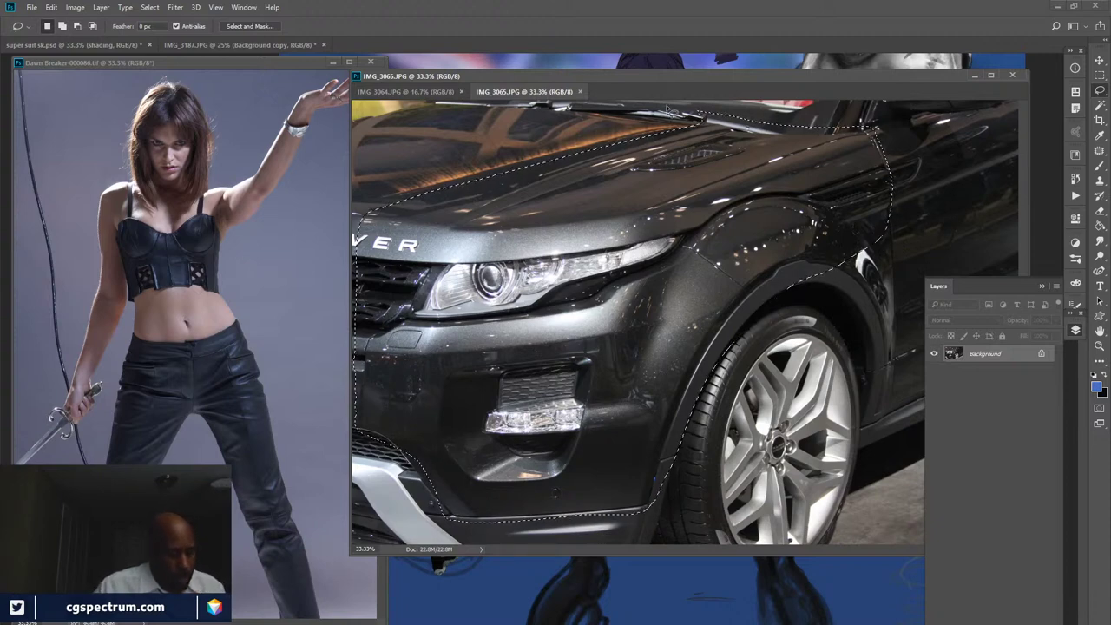
{"action": "key", "text": "ctrl+d"}
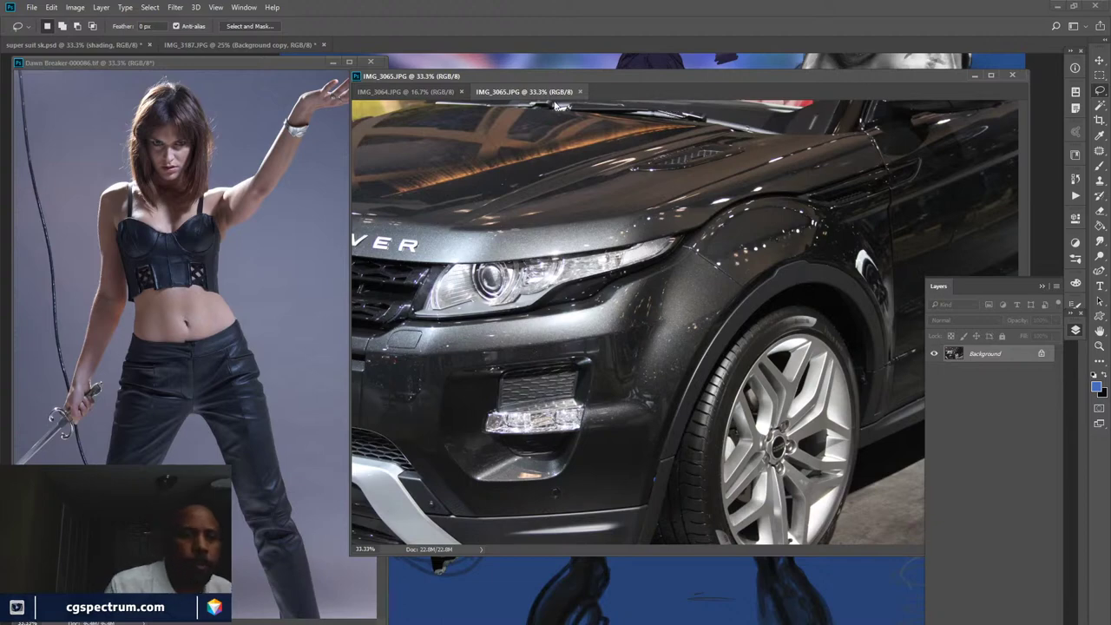
{"action": "left_click", "coordinate": [974, 76]}
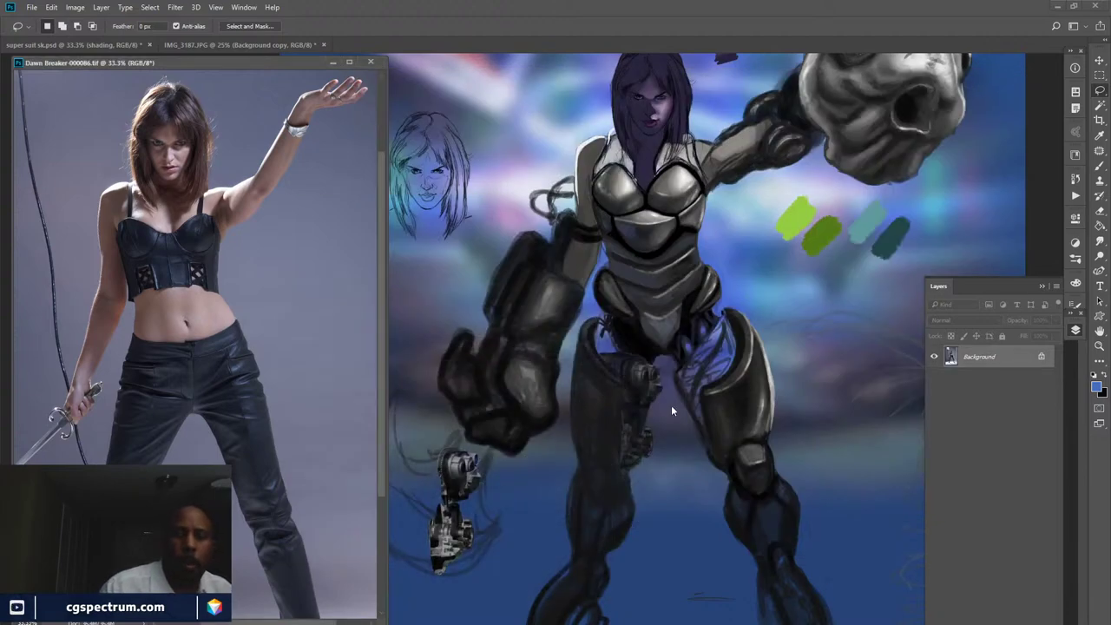
- Check the line copy and Layer 24 visibility, then make Layer 24 the active layer
{"action": "left_click_drag", "start_coordinate": [785, 507], "coordinate": [702, 479]}
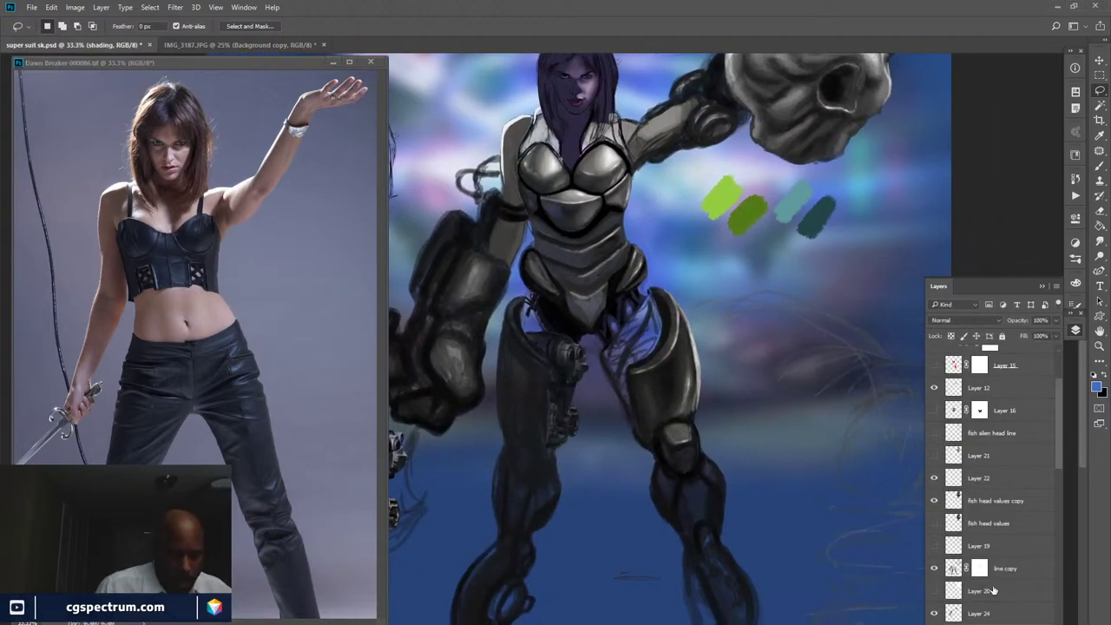
{"action": "left_click", "coordinate": [935, 568]}
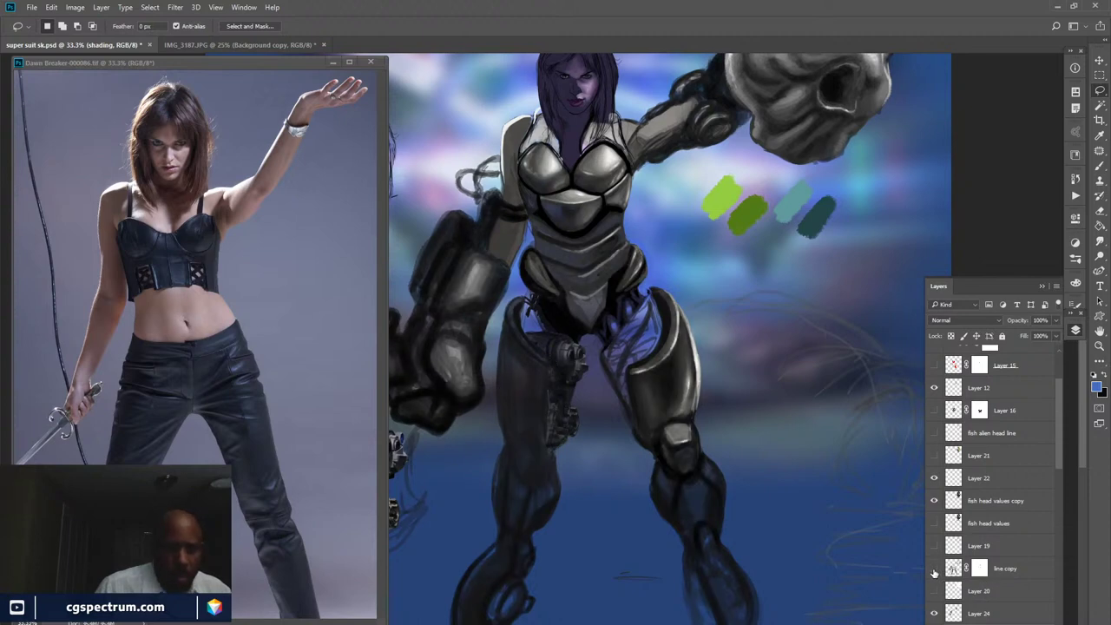
{"action": "left_click", "coordinate": [935, 568]}
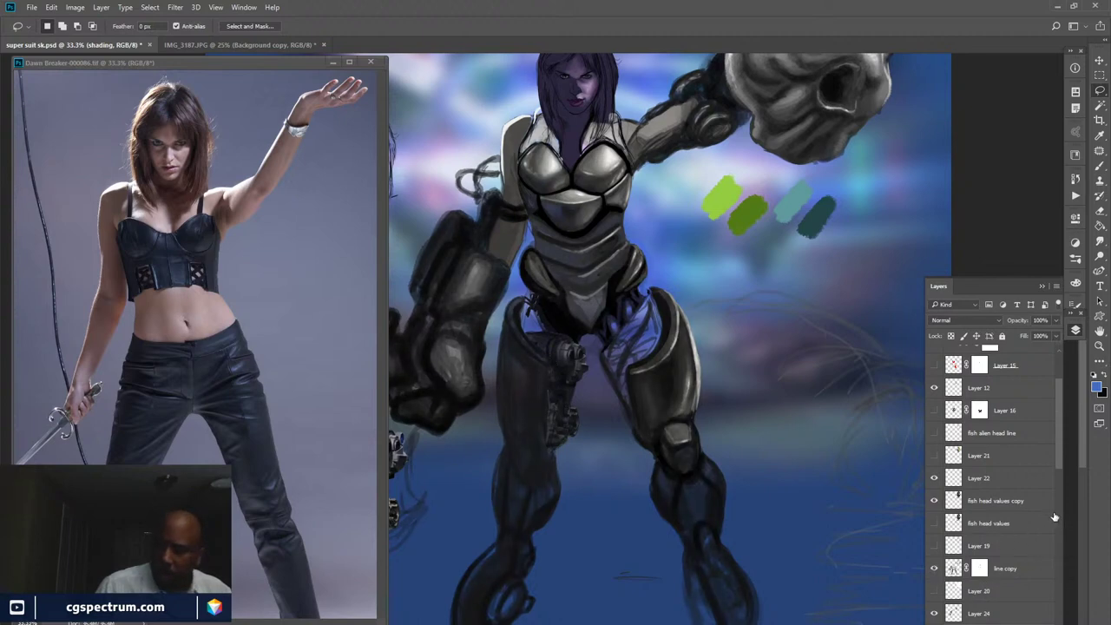
{"action": "scroll", "coordinate": [1060, 456], "scroll_direction": "down", "scroll_amount": 2}
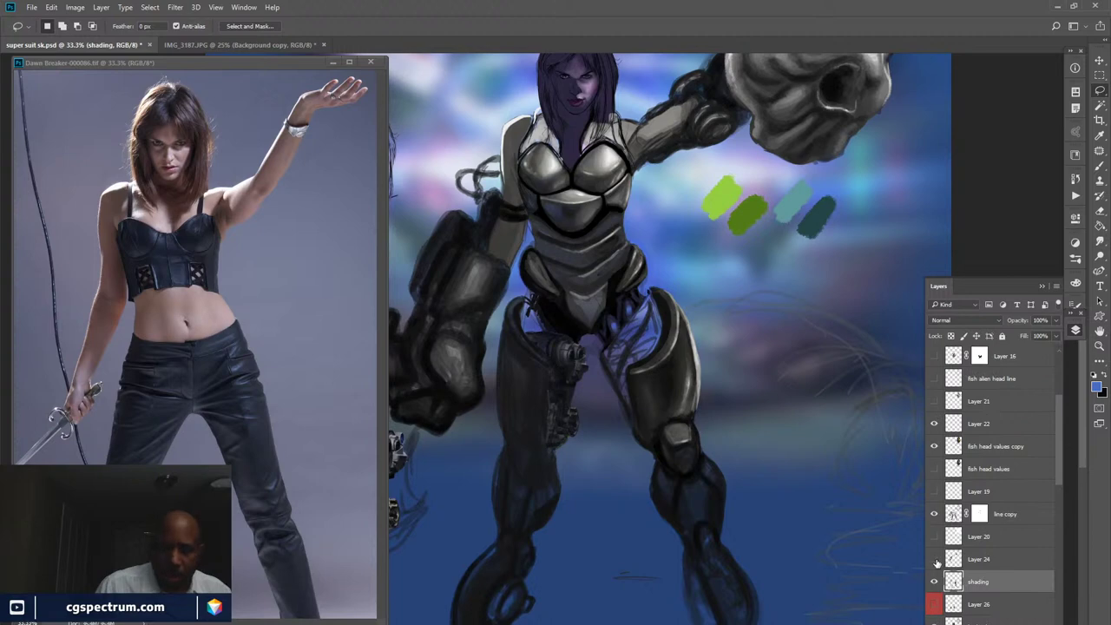
{"action": "left_click", "coordinate": [935, 559]}
{"action": "left_click", "coordinate": [934, 559]}
{"action": "left_click", "coordinate": [1005, 563]}
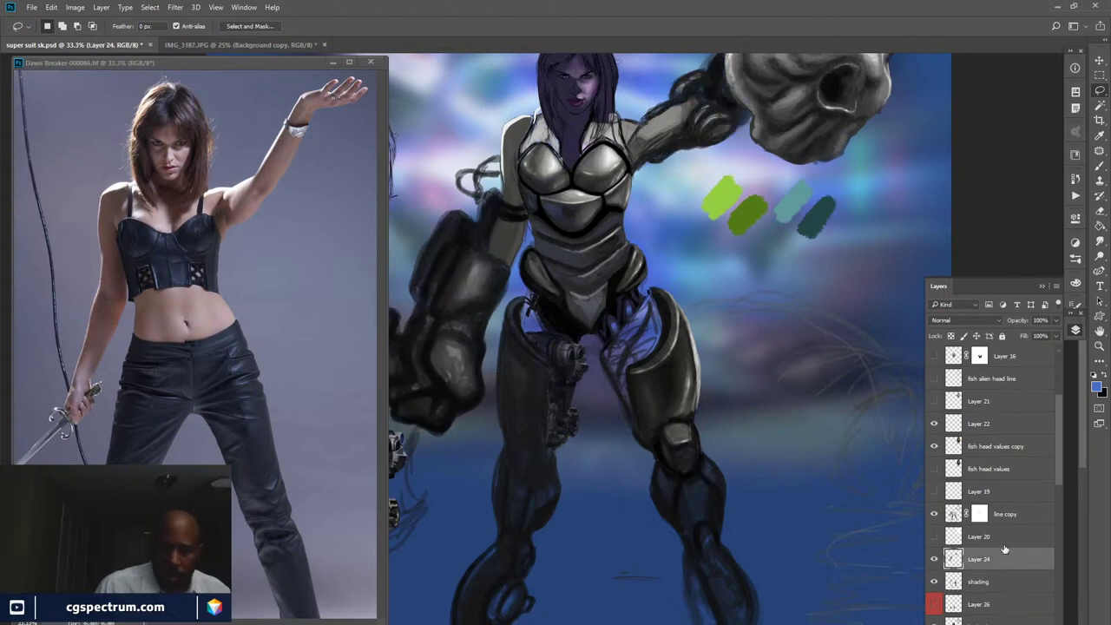
- Paste the car photo at 70.75% over the legs and move Layer 27 above line copy
{"action": "key", "text": "ctrl+v"}
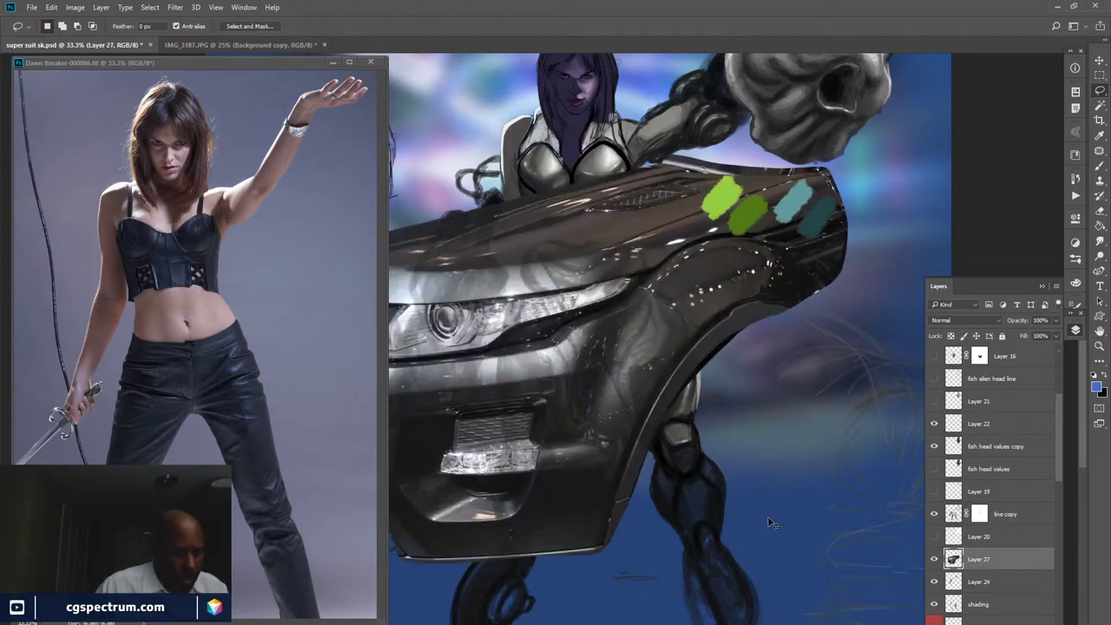
{"action": "key", "text": "ctrl+t"}
{"action": "left_click_drag", "start_coordinate": [847, 150], "coordinate": [689, 272]}
{"action": "left_click_drag", "start_coordinate": [512, 469], "coordinate": [679, 459]}
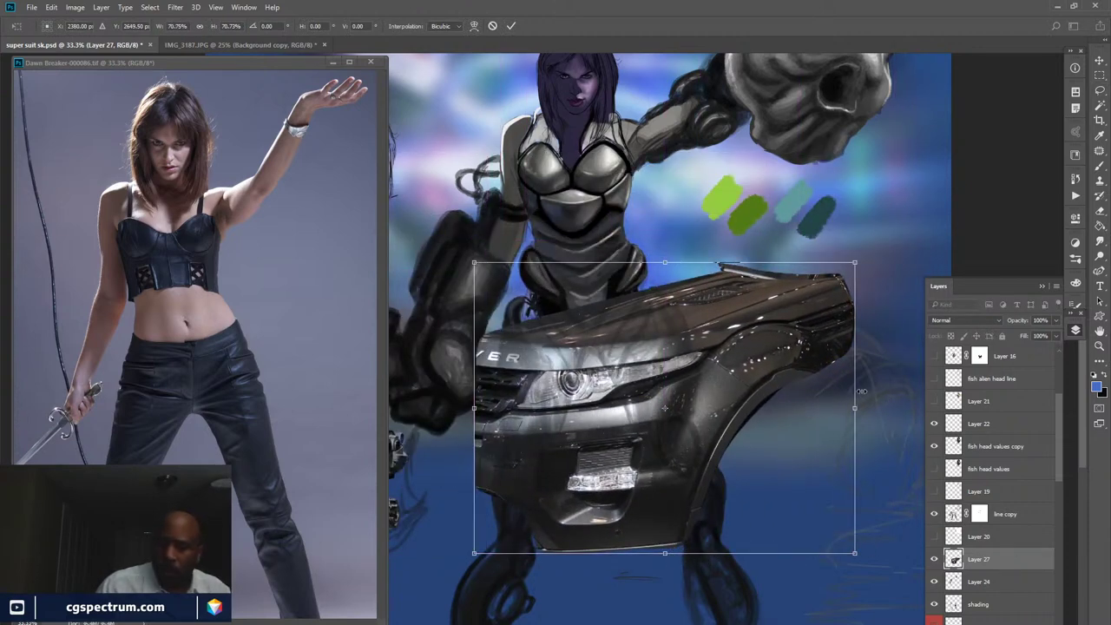
{"action": "key", "text": "Return"}
{"action": "key", "text": "l"}
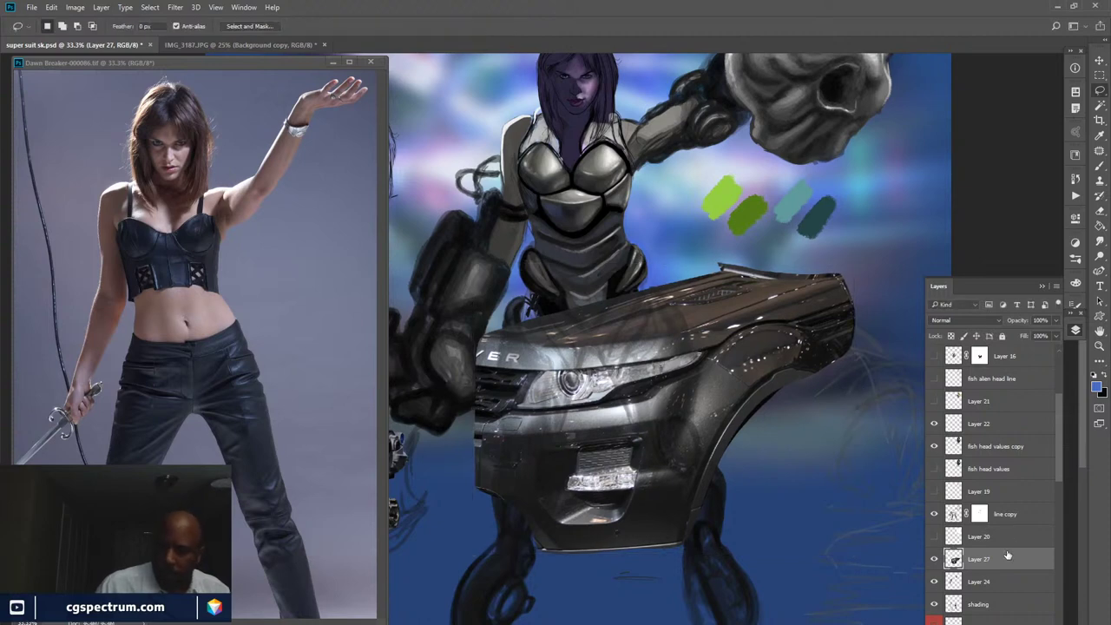
{"action": "left_click_drag", "start_coordinate": [1007, 559], "coordinate": [1012, 510]}
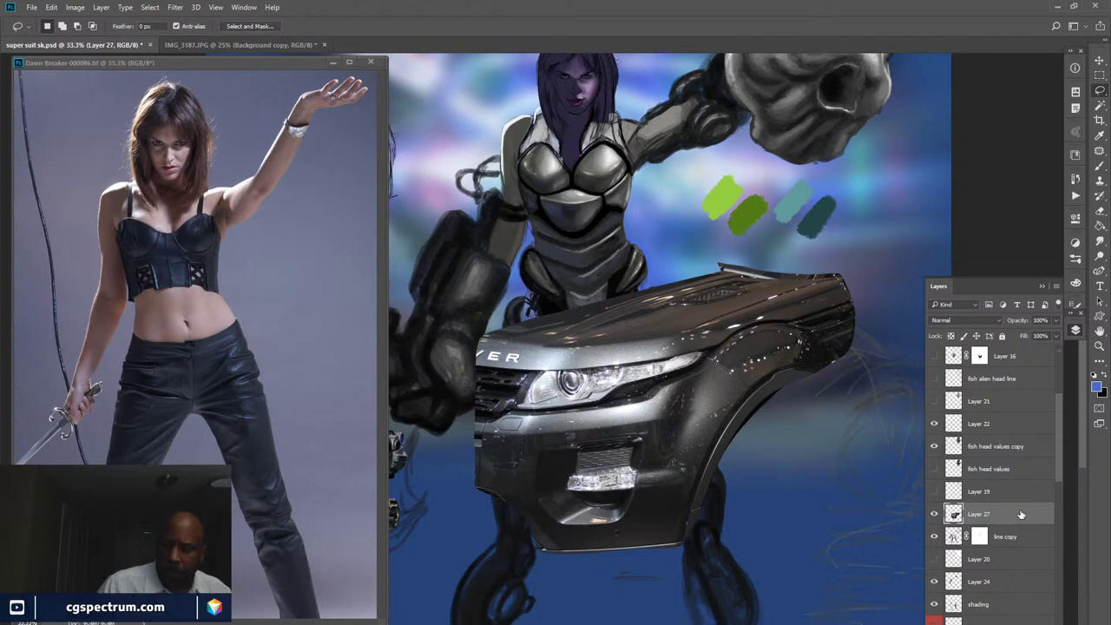
{"action": "mouse_move", "coordinate": [1014, 516]}
{"action": "left_mouse_down"}
{"action": "mouse_move", "coordinate": [1024, 517]}
{"action": "mouse_move", "coordinate": [1027, 568]}
{"action": "mouse_move", "coordinate": [1029, 509]}
{"action": "left_mouse_up"}
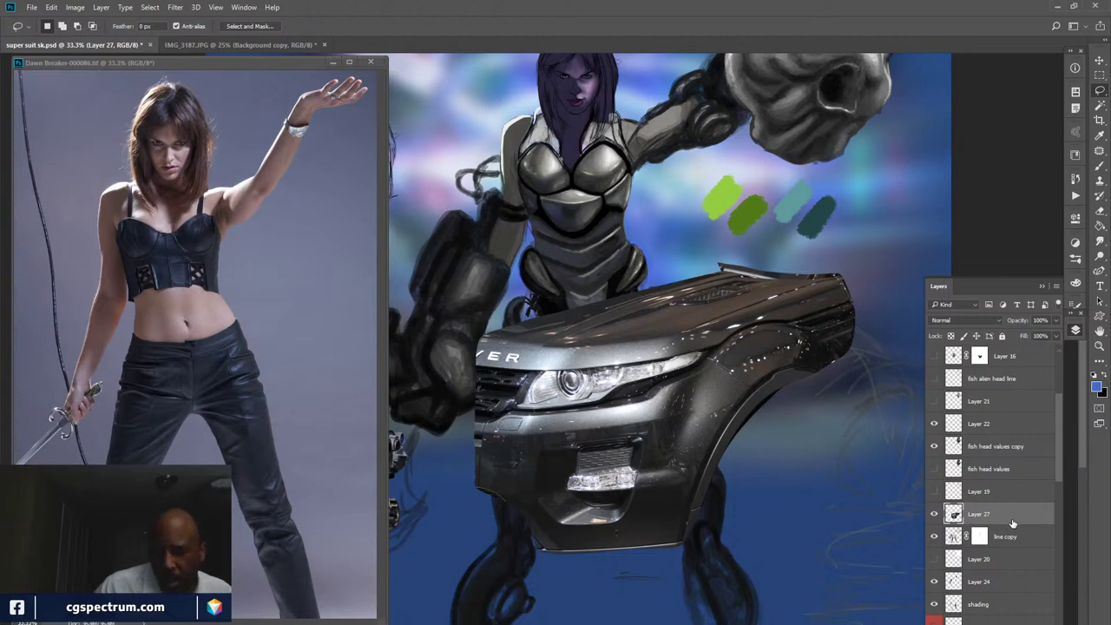
- Duplicate the car layer and rotate the copy about -77° to hang down the leg
{"action": "key", "text": "ctrl+j"}
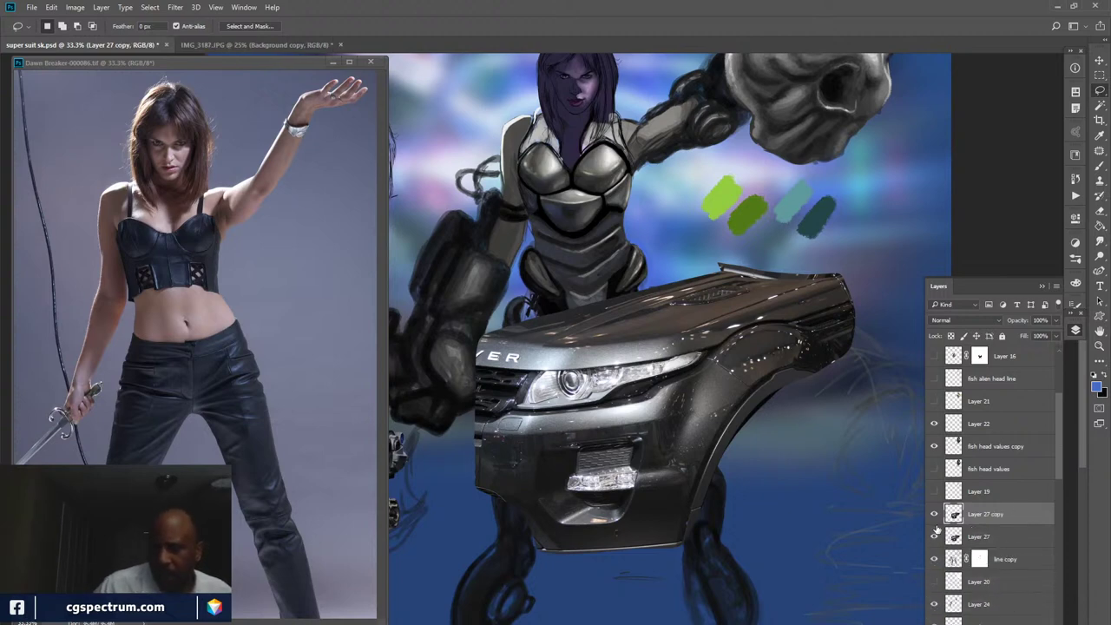
{"action": "key", "text": "ctrl+t"}
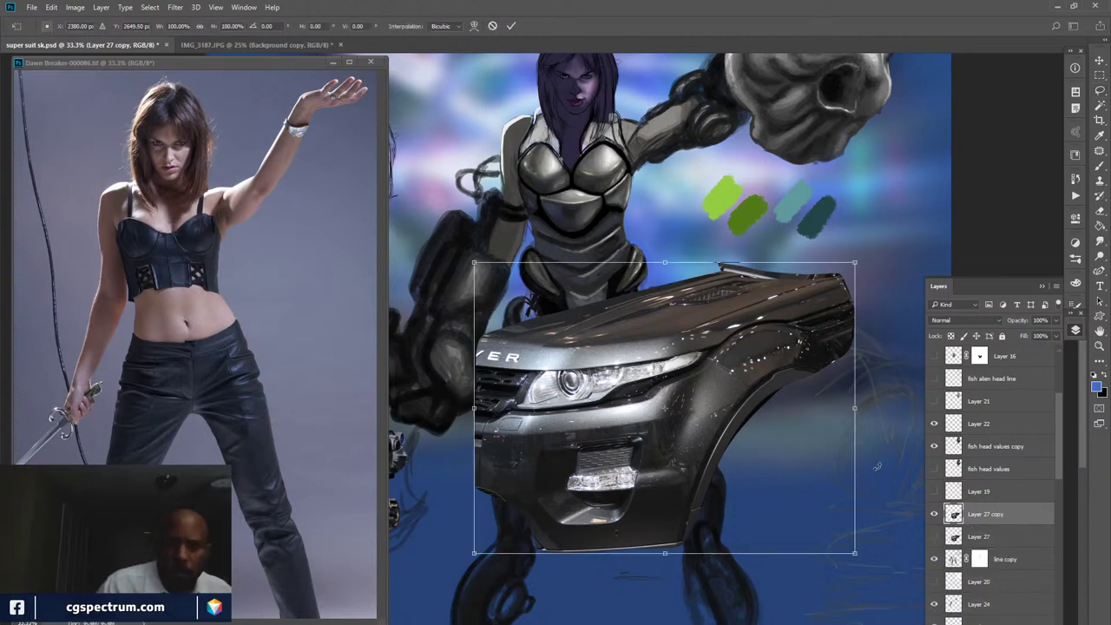
{"action": "left_click_drag", "start_coordinate": [864, 447], "coordinate": [746, 274]}
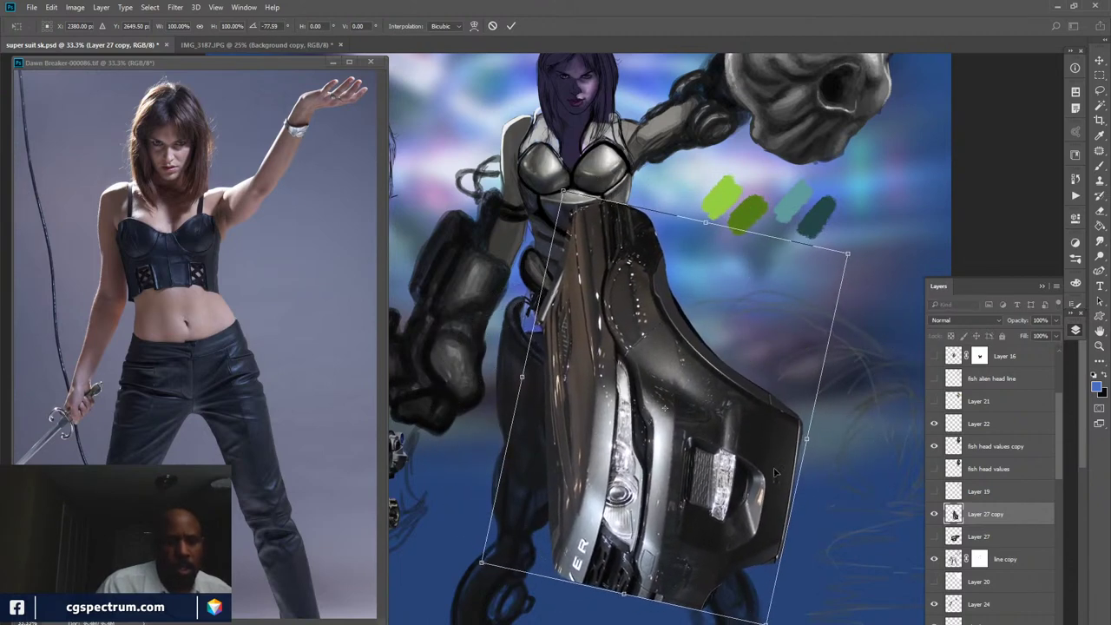
{"action": "left_click_drag", "start_coordinate": [707, 542], "coordinate": [782, 542]}
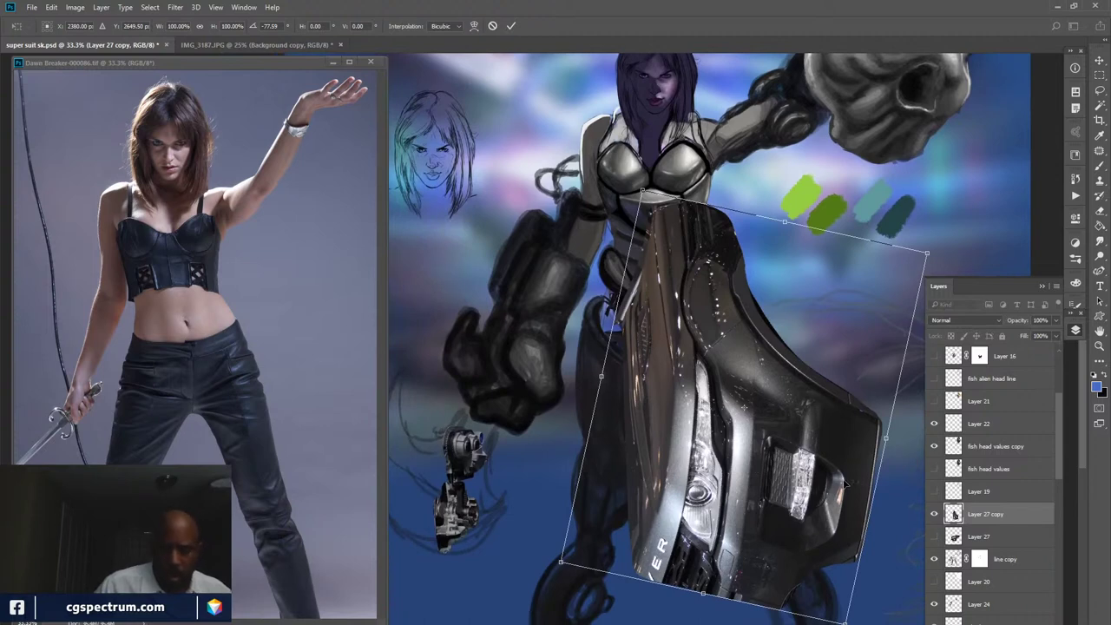
{"action": "key", "text": "Return"}
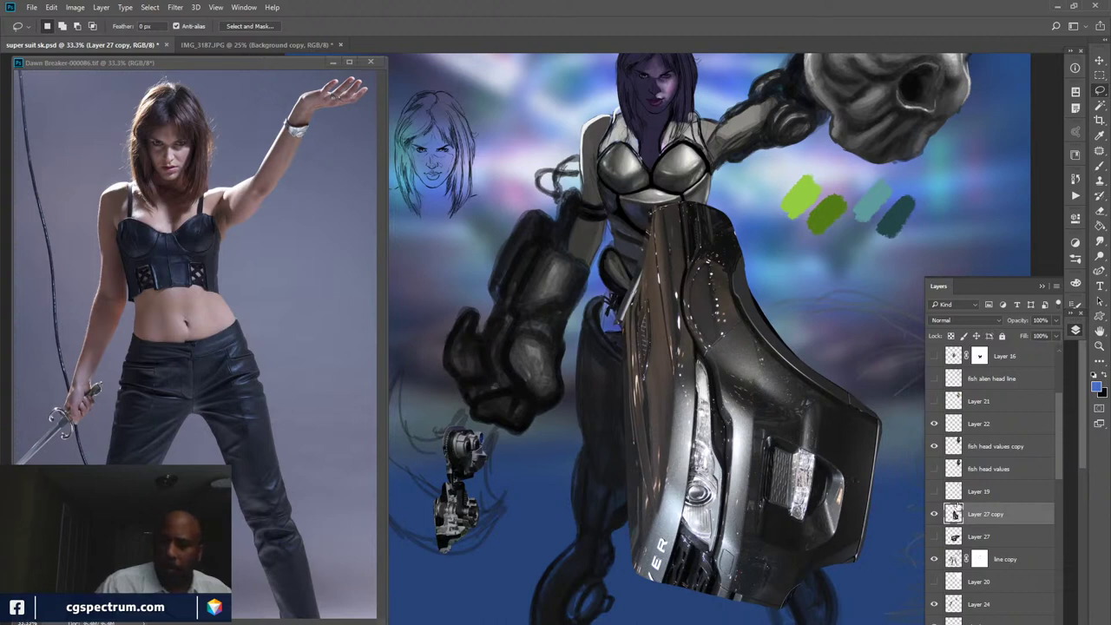
- Warp the rotated car copy into curved thigh armour on the hip
{"action": "key", "text": "ctrl+t"}
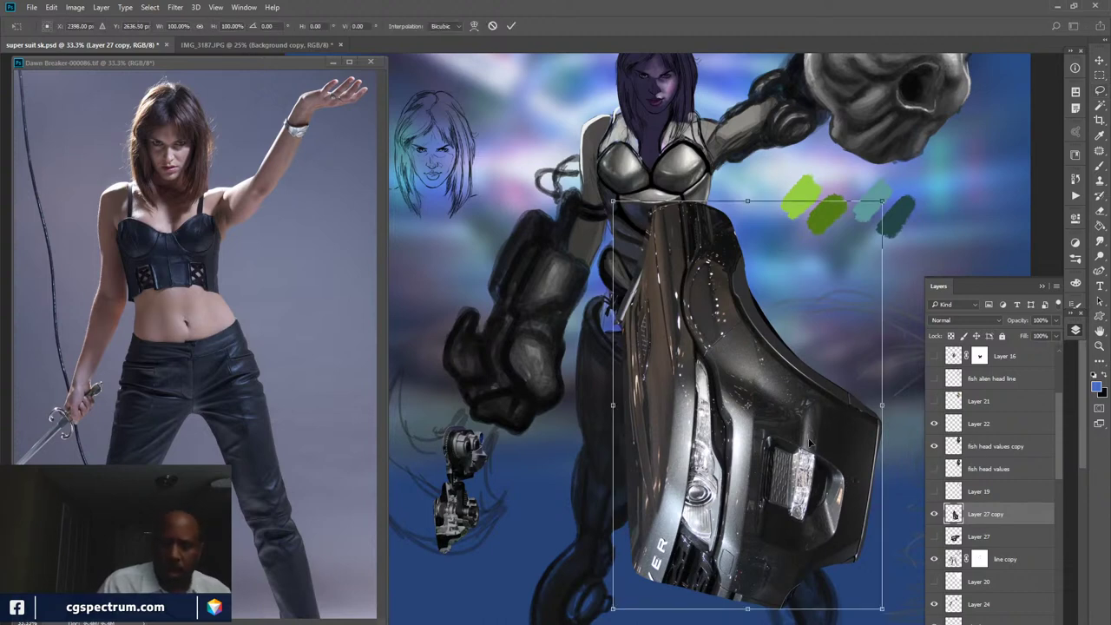
{"action": "right_click", "coordinate": [808, 438]}
{"action": "left_click", "coordinate": [837, 530]}
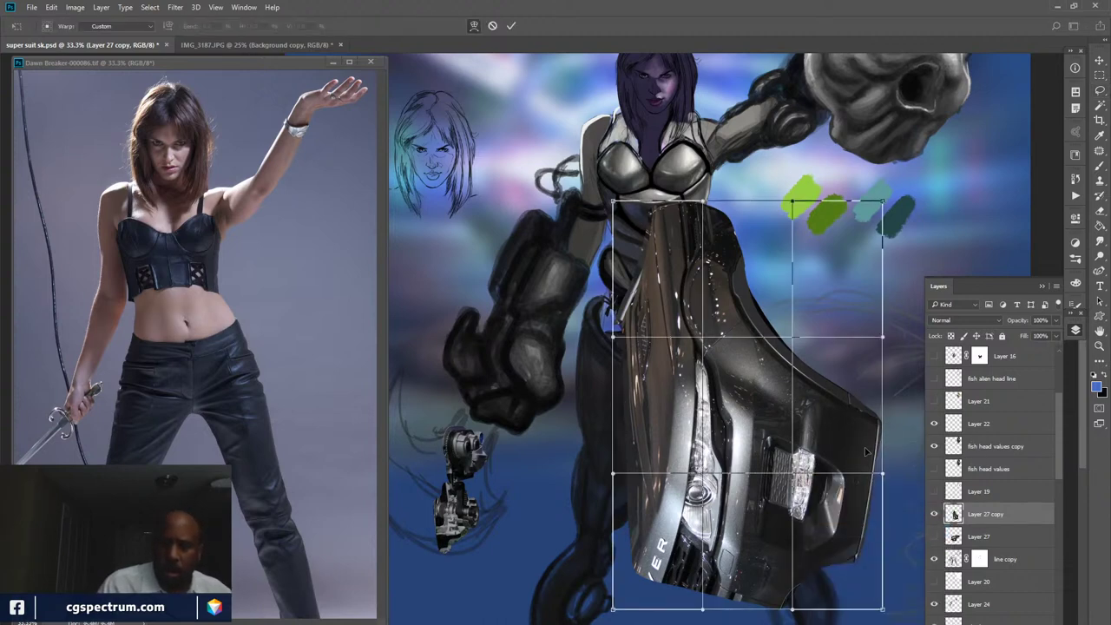
{"action": "left_click_drag", "start_coordinate": [852, 451], "coordinate": [690, 573]}
{"action": "left_click_drag", "start_coordinate": [634, 598], "coordinate": [824, 383]}
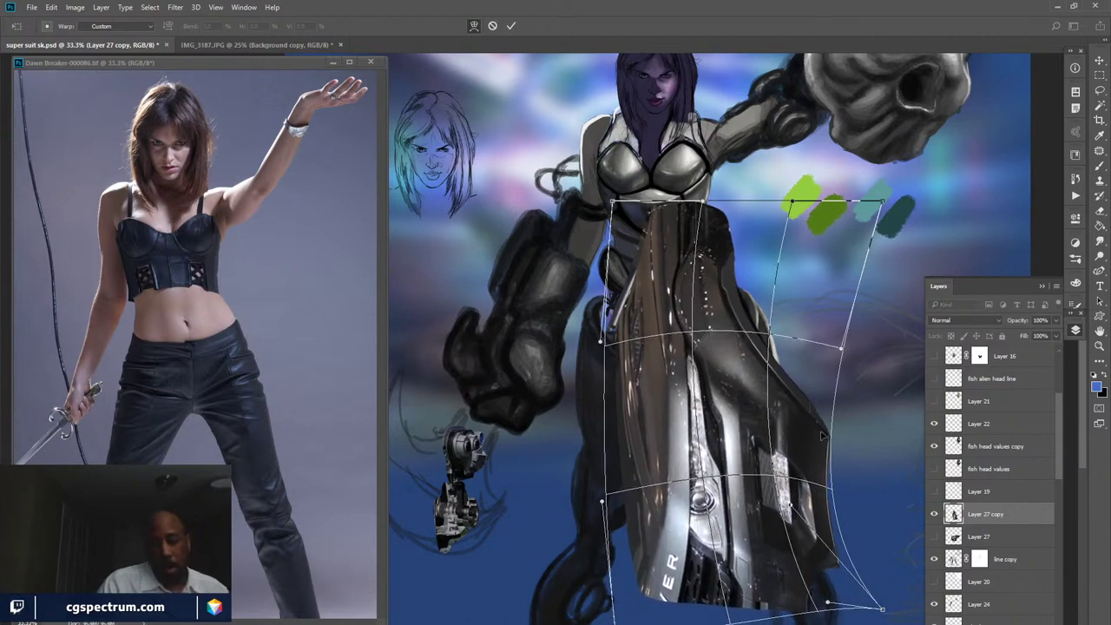
{"action": "left_click_drag", "start_coordinate": [816, 436], "coordinate": [735, 383]}
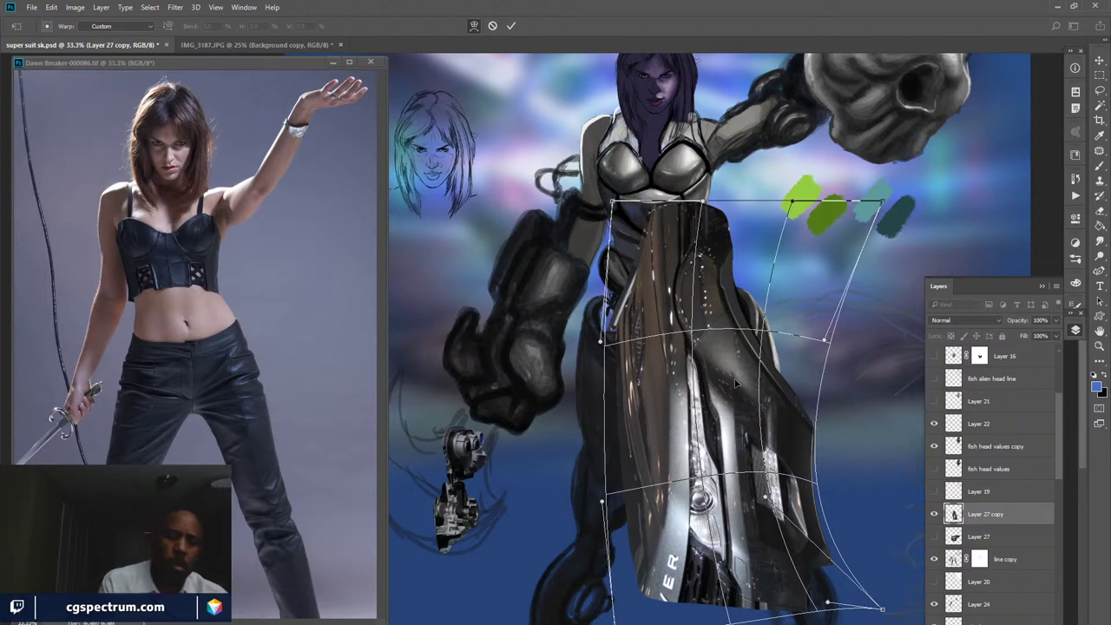
{"action": "left_click_drag", "start_coordinate": [602, 338], "coordinate": [600, 329]}
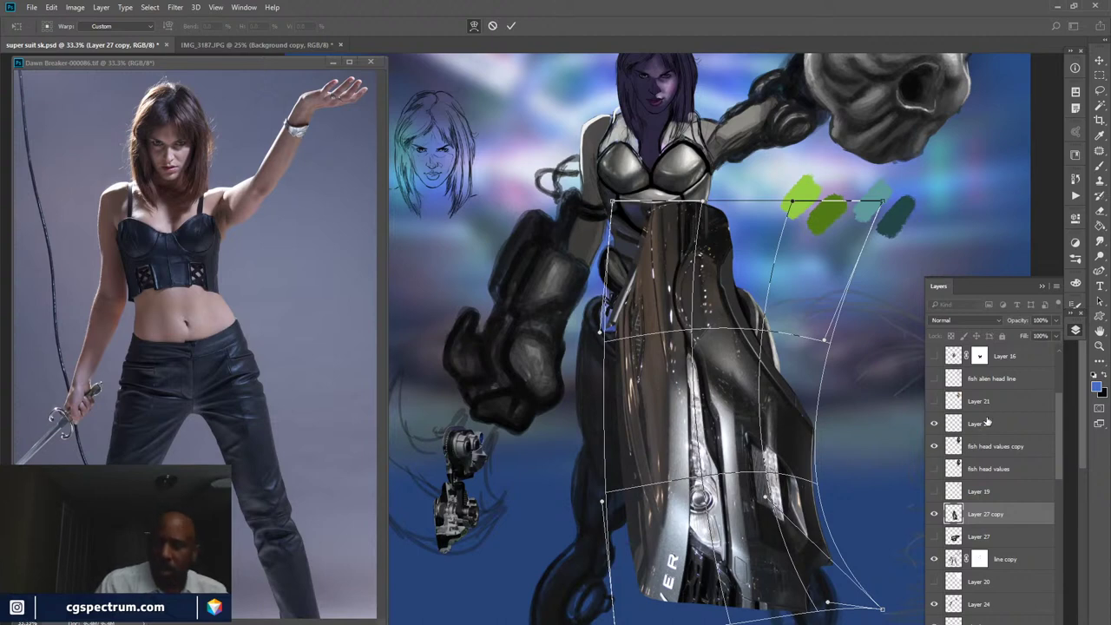
{"action": "key", "text": "Return"}
{"action": "key", "text": "l"}
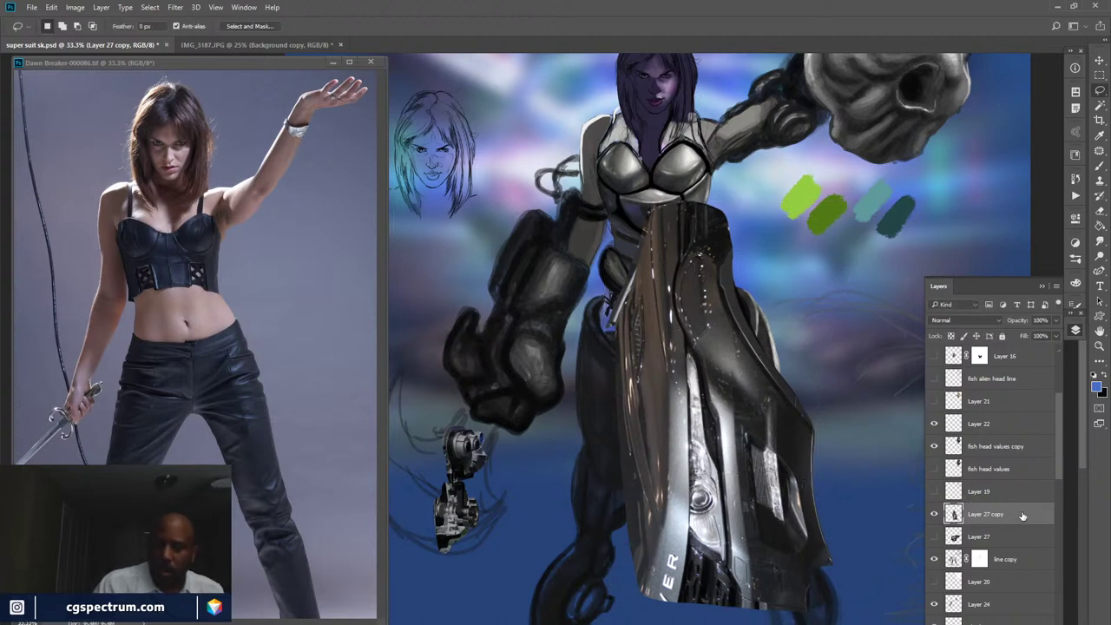
- Make Layer 27 copy 2, scaled to about 49% and rotated 27.57° onto the left arm
{"action": "key", "text": "ctrl+j"}
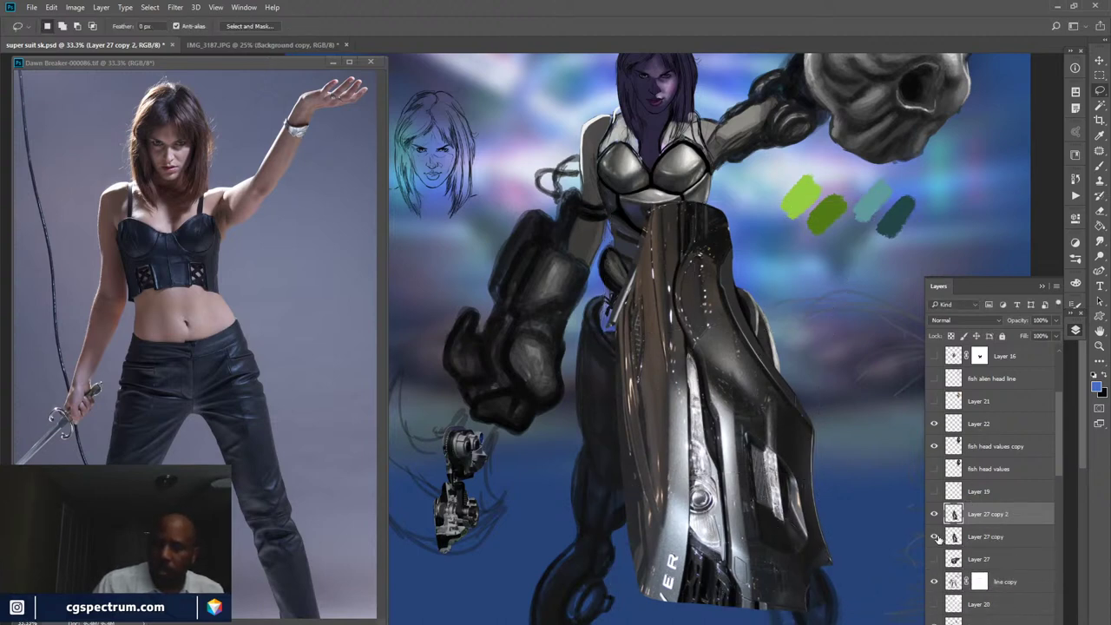
{"action": "key", "text": "ctrl+t"}
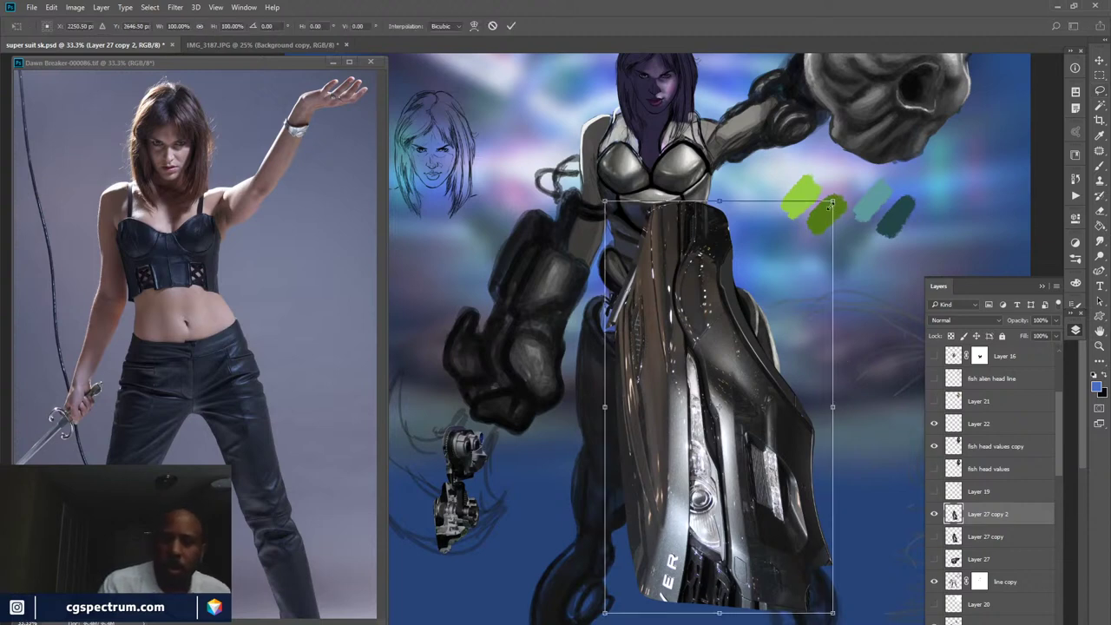
{"action": "left_click_drag", "start_coordinate": [831, 203], "coordinate": [737, 375]}
{"action": "left_click_drag", "start_coordinate": [701, 476], "coordinate": [661, 409]}
{"action": "left_click_drag", "start_coordinate": [597, 363], "coordinate": [592, 408]}
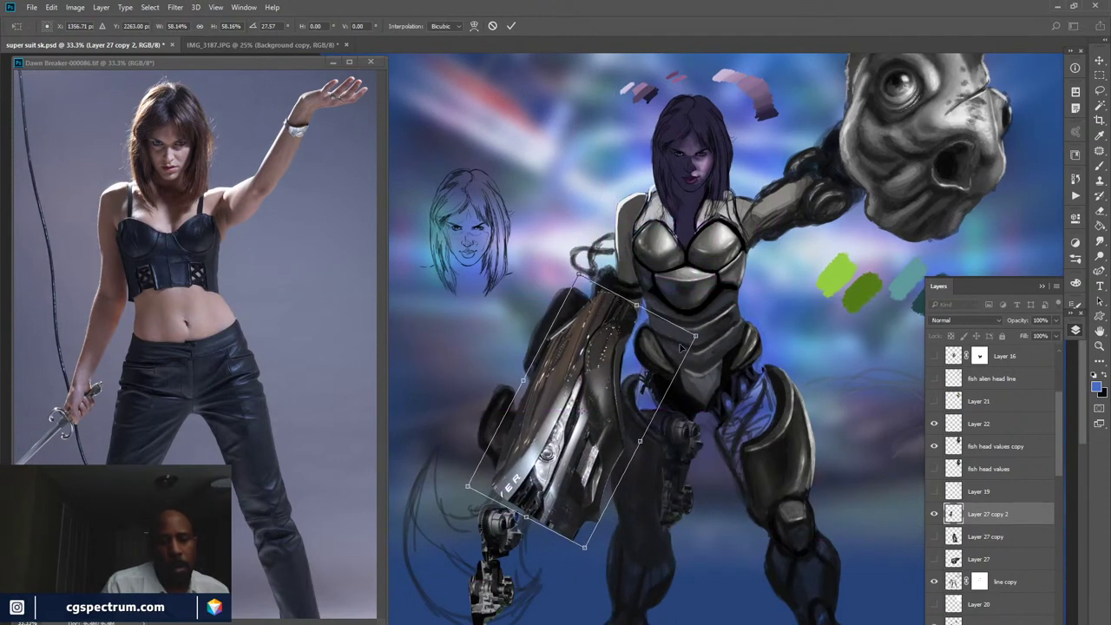
{"action": "left_click_drag", "start_coordinate": [695, 335], "coordinate": [657, 360]}
{"action": "mouse_move", "coordinate": [583, 426]}
{"action": "left_mouse_down"}
{"action": "mouse_move", "coordinate": [670, 445]}
{"action": "mouse_move", "coordinate": [568, 425]}
{"action": "mouse_move", "coordinate": [591, 411]}
{"action": "left_mouse_up"}
{"action": "key", "text": "Return"}
{"action": "key", "text": "ctrl+d"}
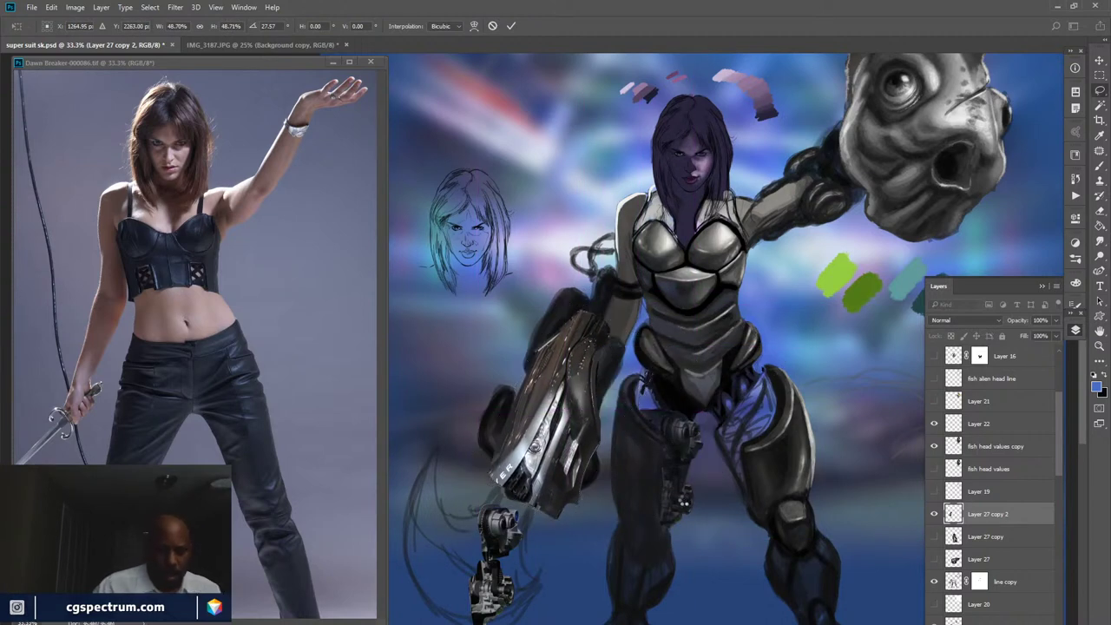
- Compare the gun-arm layer on and off, then lasso part of the arm
{"action": "left_click_drag", "start_coordinate": [688, 505], "coordinate": [703, 395]}
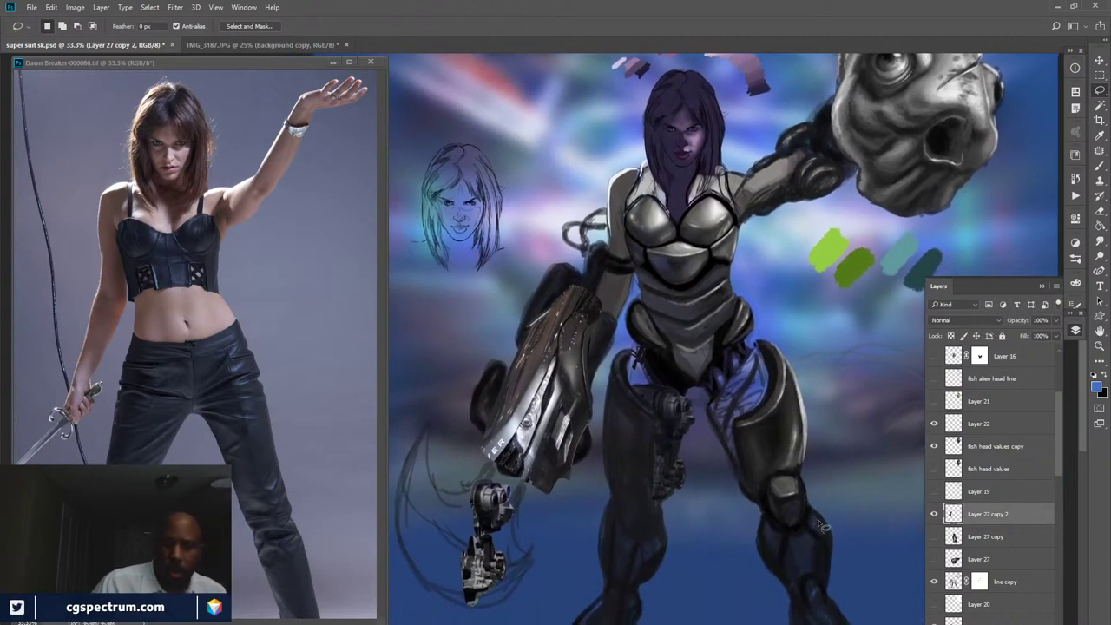
{"action": "left_click", "coordinate": [934, 514]}
{"action": "left_click", "coordinate": [933, 514]}
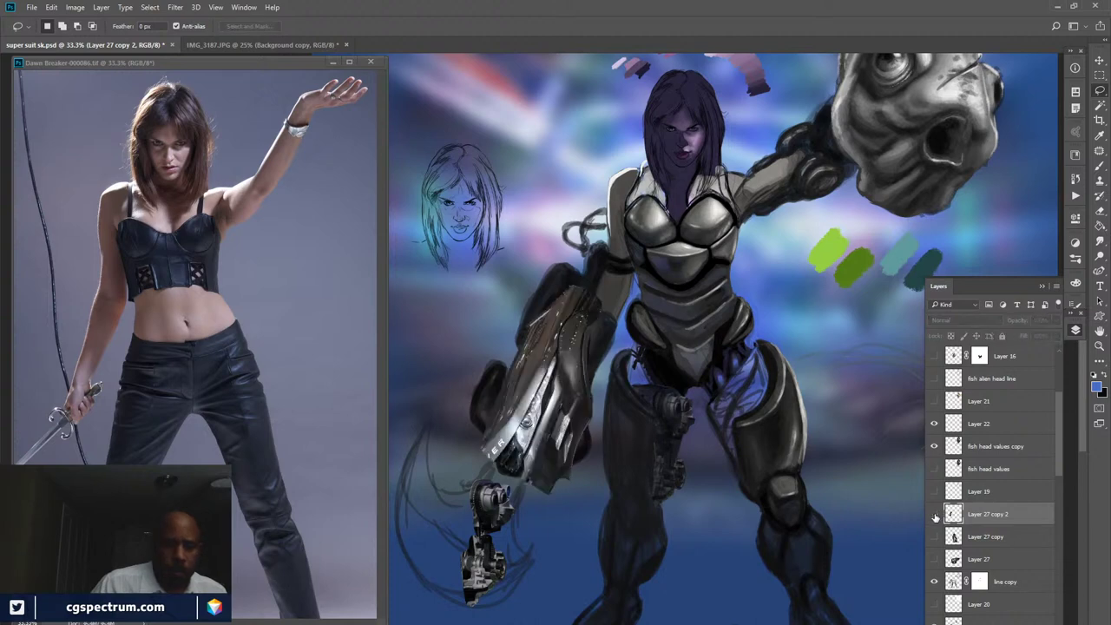
{"action": "left_click", "coordinate": [933, 514]}
{"action": "left_click", "coordinate": [933, 514]}
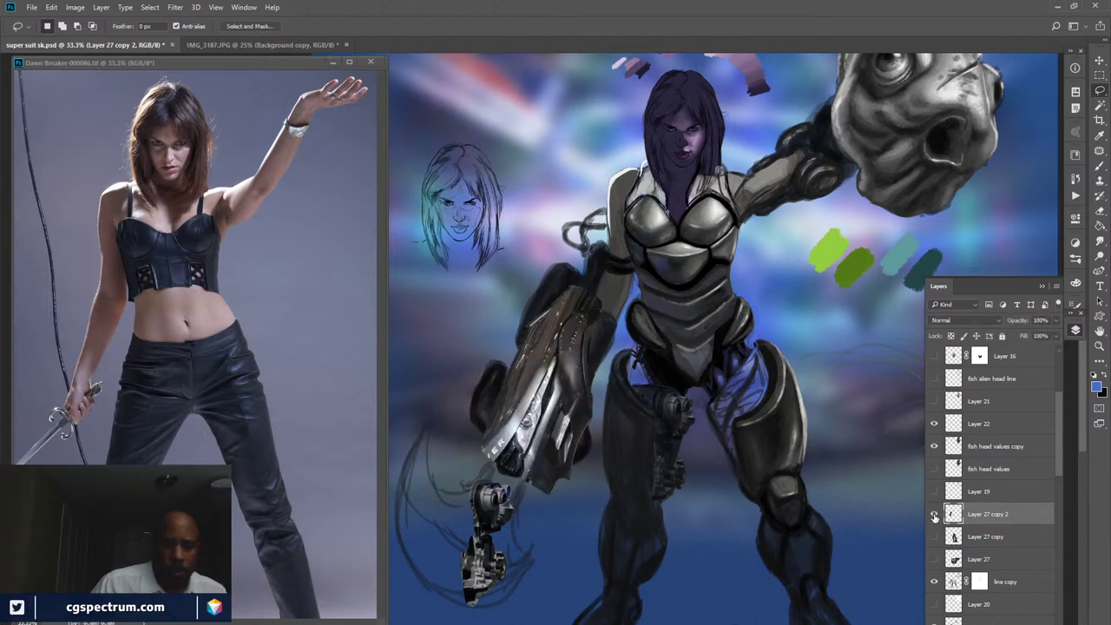
{"action": "left_click", "coordinate": [933, 515]}
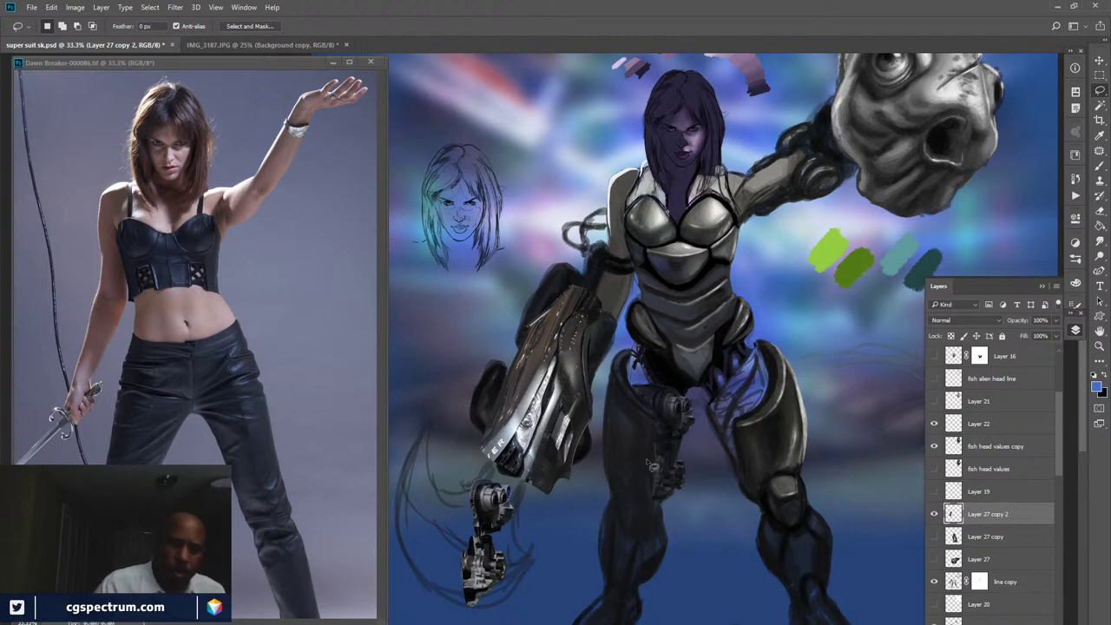
{"action": "mouse_move", "coordinate": [609, 304]}
{"action": "left_mouse_down"}
{"action": "mouse_move", "coordinate": [529, 321]}
{"action": "mouse_move", "coordinate": [557, 367]}
{"action": "mouse_move", "coordinate": [524, 417]}
{"action": "mouse_move", "coordinate": [549, 473]}
{"action": "mouse_move", "coordinate": [589, 460]}
{"action": "mouse_move", "coordinate": [611, 398]}
{"action": "mouse_move", "coordinate": [609, 302]}
{"action": "left_mouse_up"}
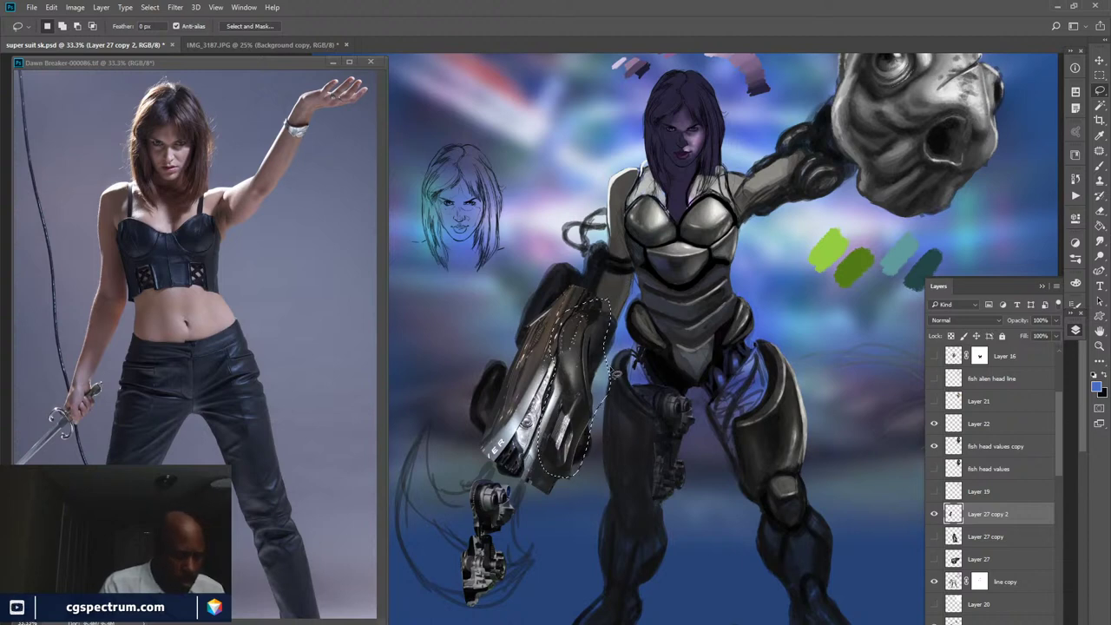
- Copy the lassoed arm part to Layer 28, raise it, and place it below Layer 27 copy 2
{"action": "key", "text": "ctrl+j"}
{"action": "key", "text": "v"}
{"action": "left_click_drag", "start_coordinate": [575, 388], "coordinate": [568, 352]}
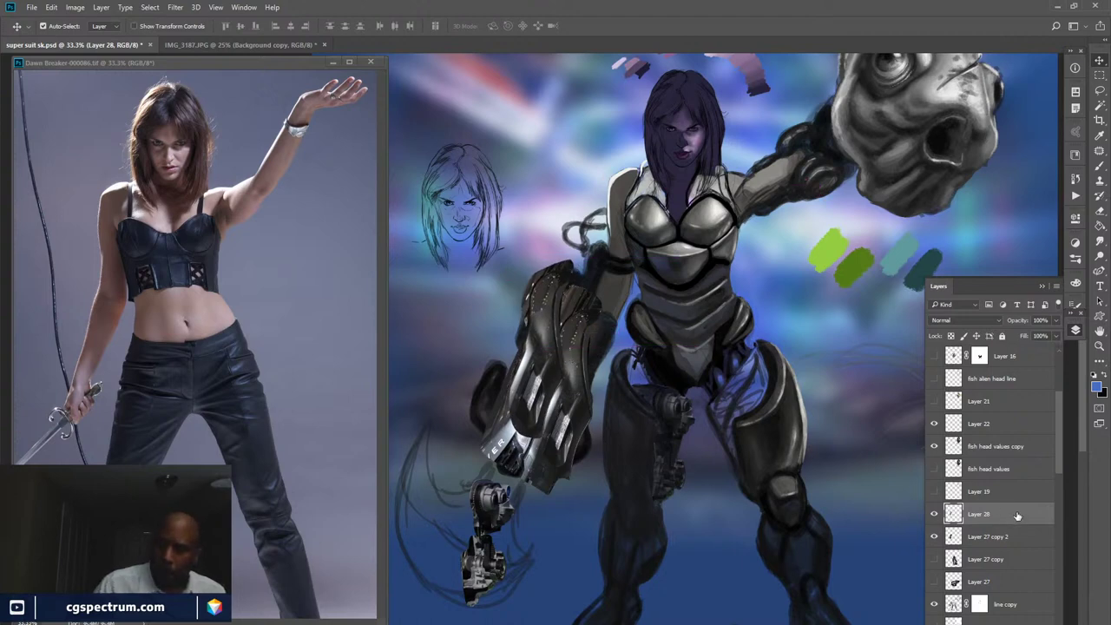
{"action": "left_click_drag", "start_coordinate": [1014, 518], "coordinate": [1012, 548]}
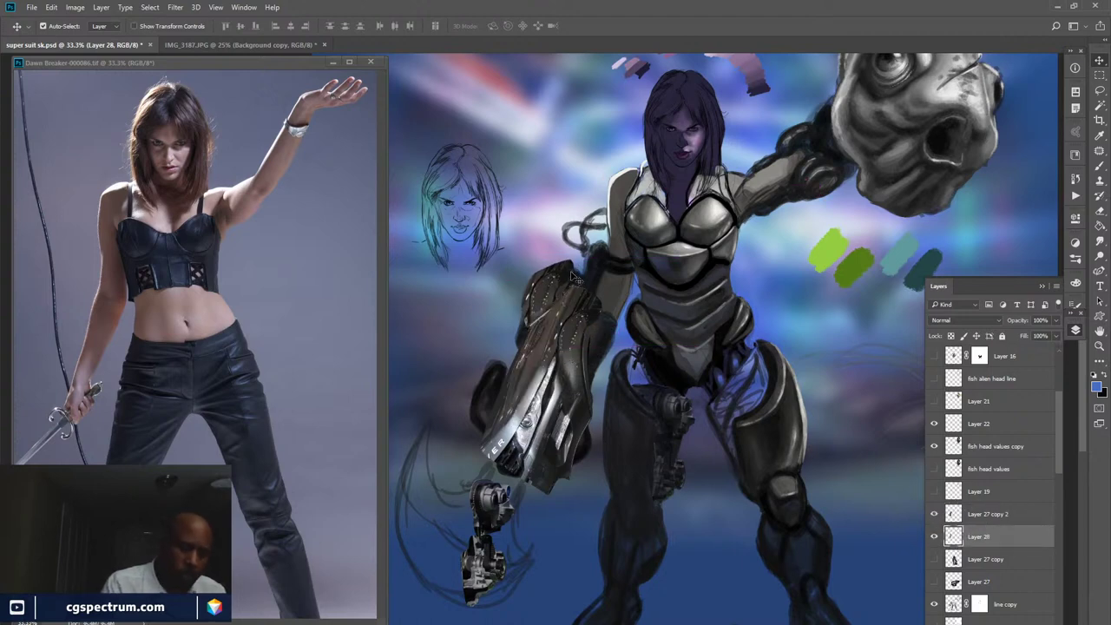
- Rotate the Layer 28 arm piece about 8.93° and warp its lower left around the forearm
{"action": "key", "text": "ctrl+t"}
{"action": "left_click_drag", "start_coordinate": [556, 301], "coordinate": [541, 304]}
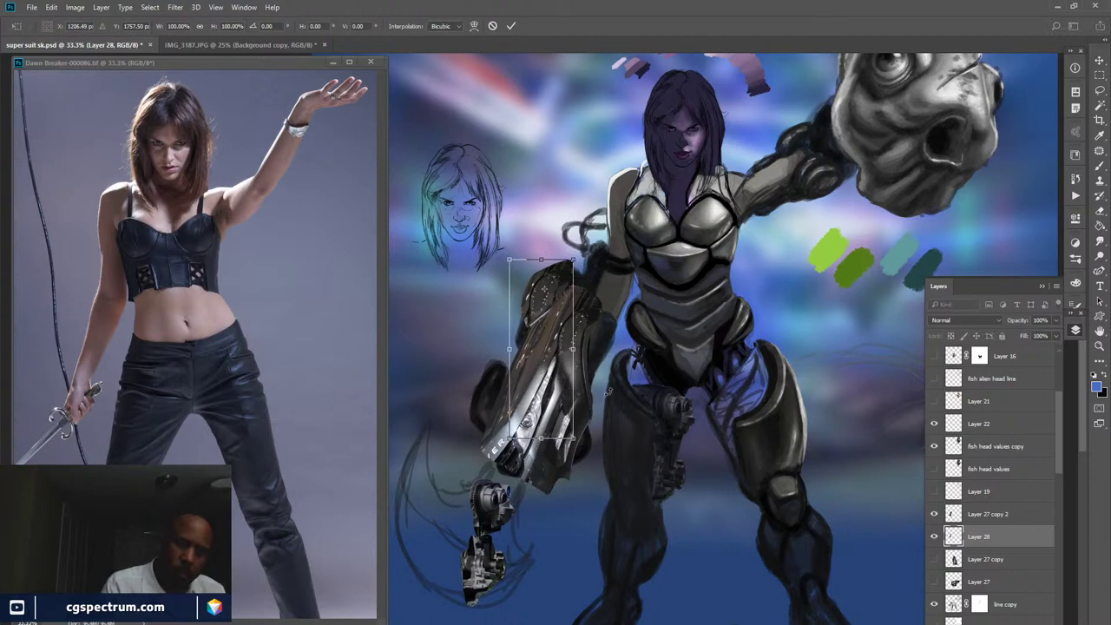
{"action": "left_click_drag", "start_coordinate": [598, 395], "coordinate": [589, 405]}
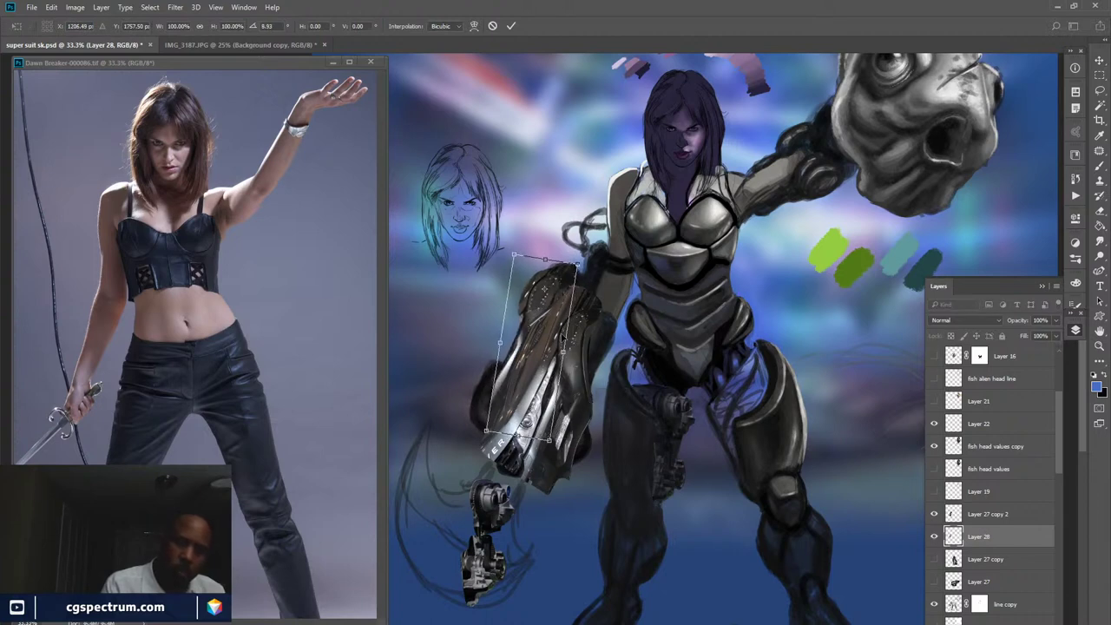
{"action": "left_click_drag", "start_coordinate": [542, 314], "coordinate": [545, 311]}
{"action": "right_click", "coordinate": [522, 355]}
{"action": "left_click", "coordinate": [537, 439]}
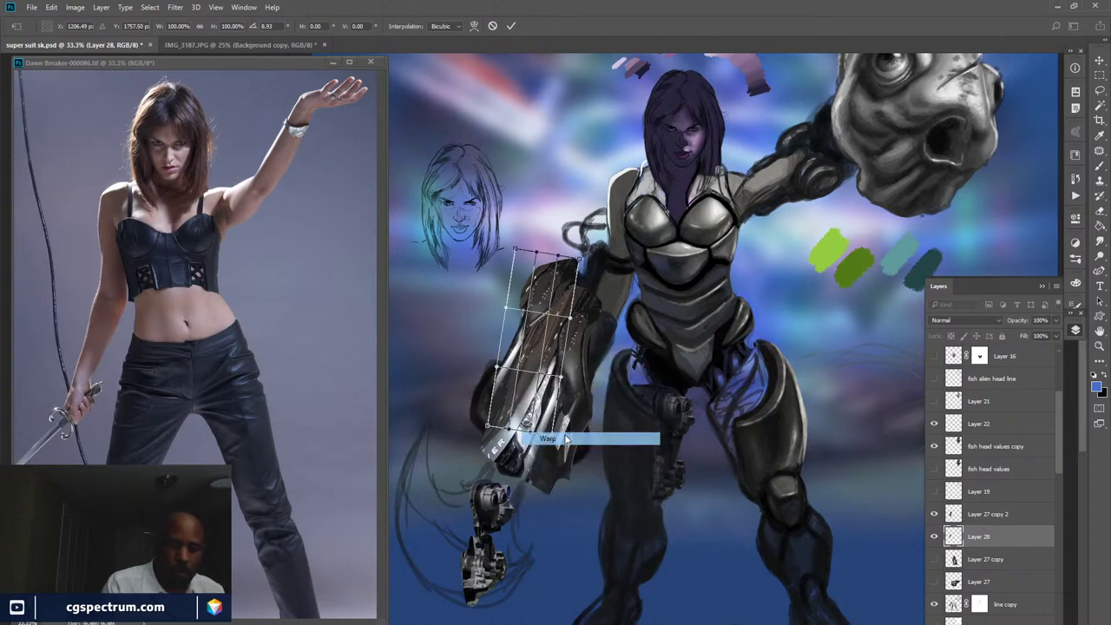
{"action": "left_click_drag", "start_coordinate": [502, 420], "coordinate": [500, 442]}
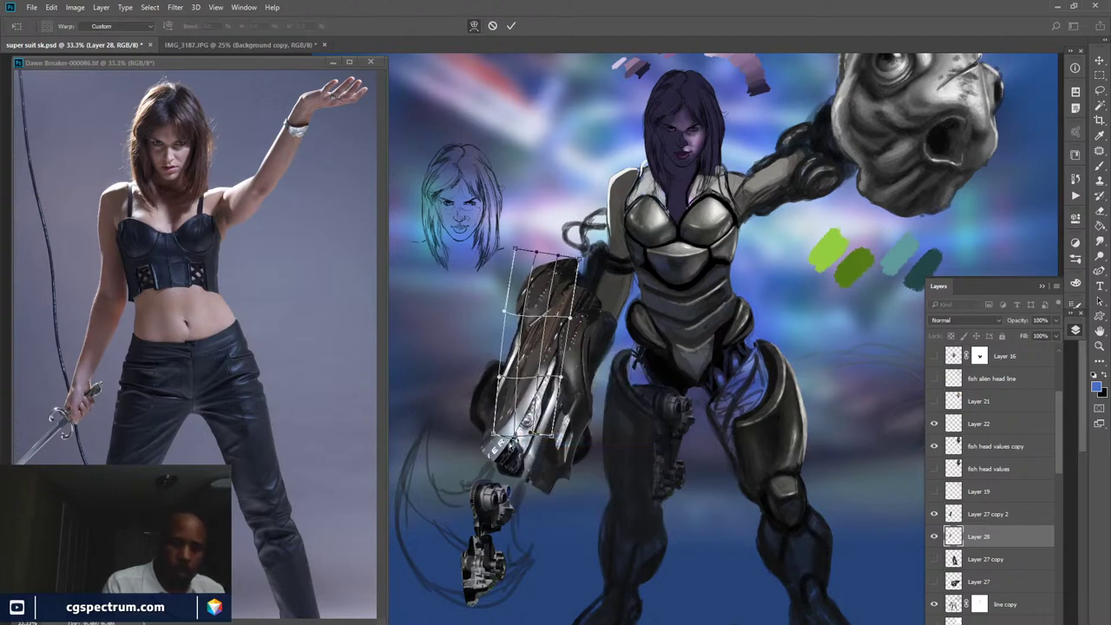
{"action": "left_click_drag", "start_coordinate": [500, 375], "coordinate": [496, 385]}
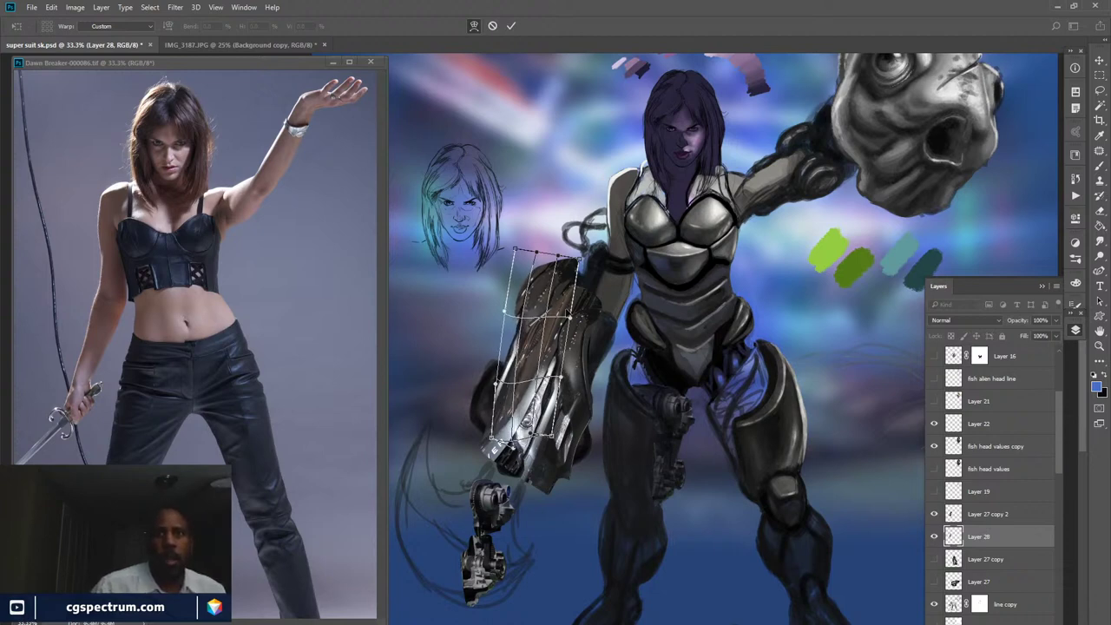
{"action": "key", "text": "Return"}
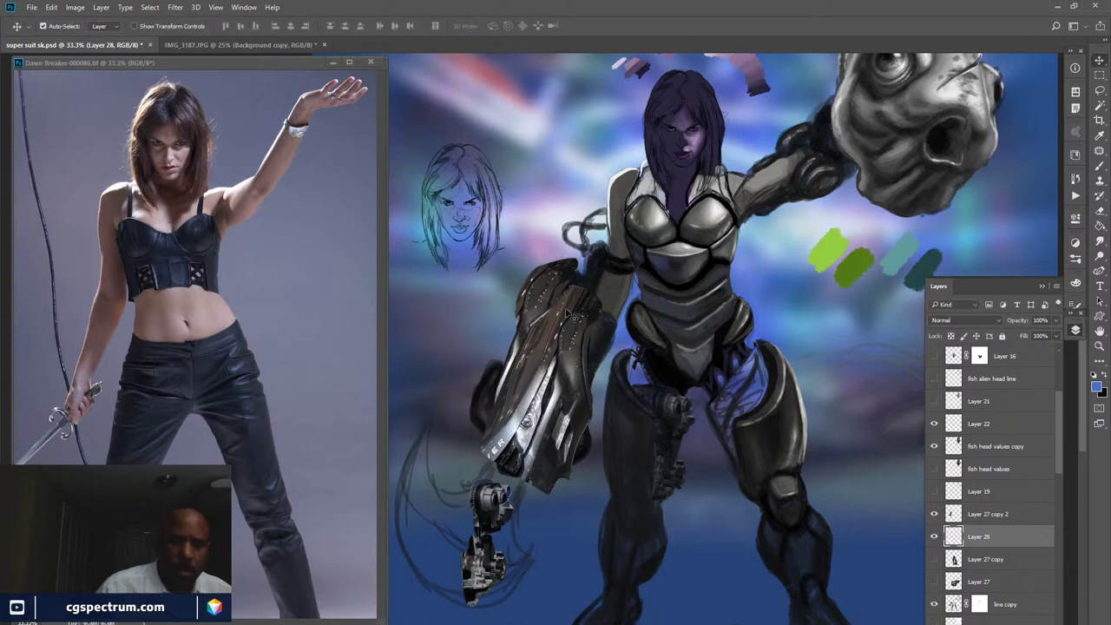
- Compare the armour and Layer 28 visibility, then add a layer mask to Layer 28 for erasing
{"action": "left_click", "coordinate": [933, 516]}
{"action": "left_click", "coordinate": [934, 515]}
{"action": "left_click", "coordinate": [934, 517]}
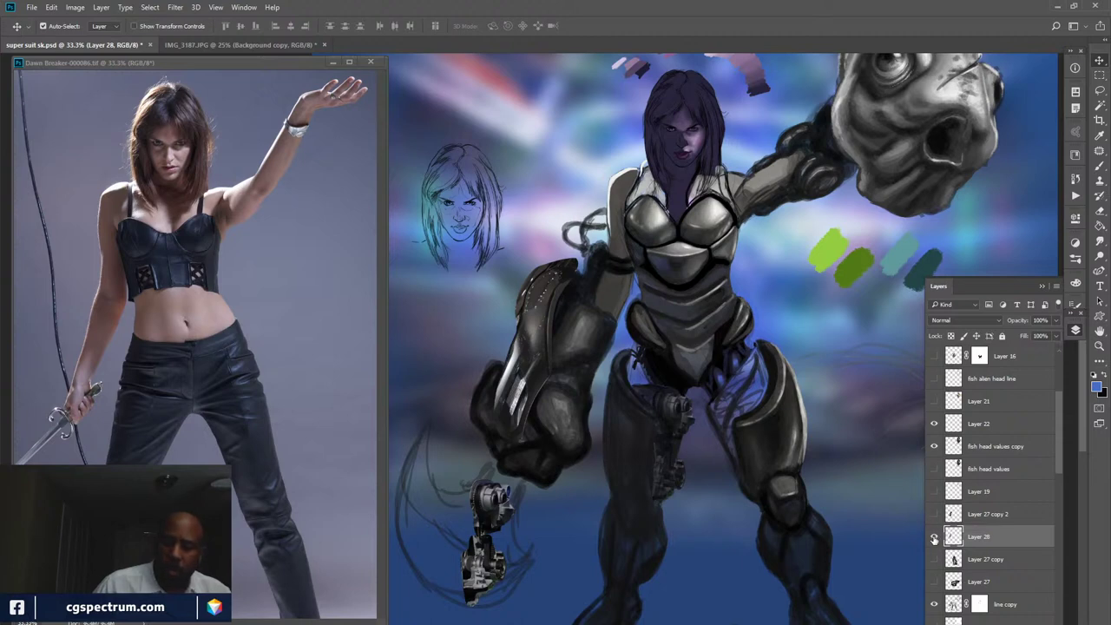
{"action": "left_click", "coordinate": [933, 537]}
{"action": "left_click", "coordinate": [933, 537]}
{"action": "left_click", "coordinate": [980, 622]}
{"action": "key", "text": "e"}
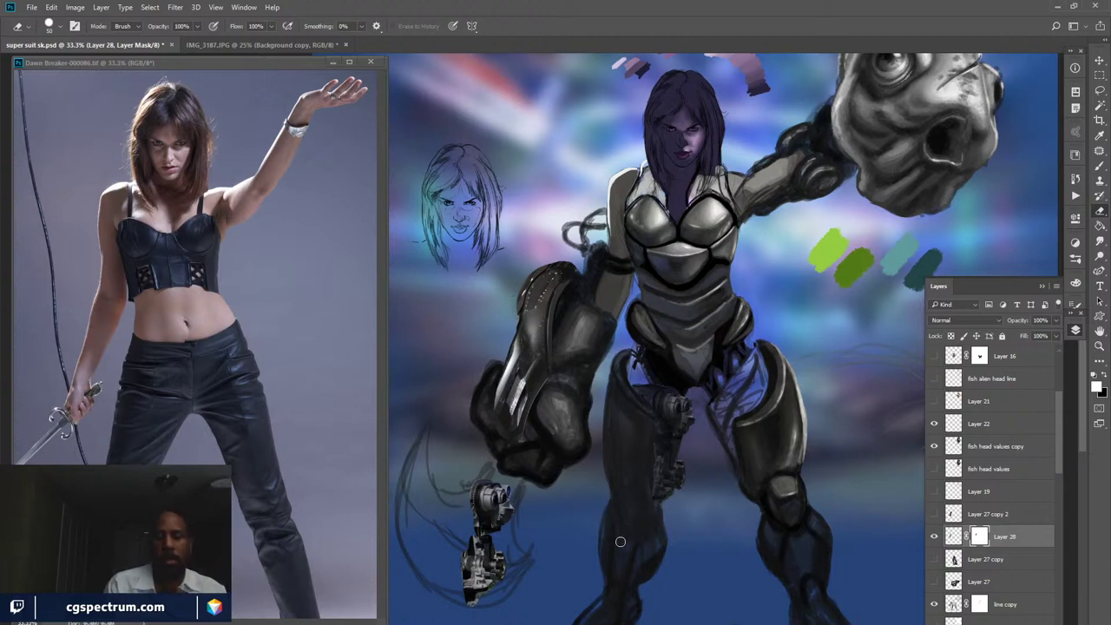
- Set the eraser to a 30 px brush preset, then enlarge it to 50
{"action": "left_click", "coordinate": [933, 536]}
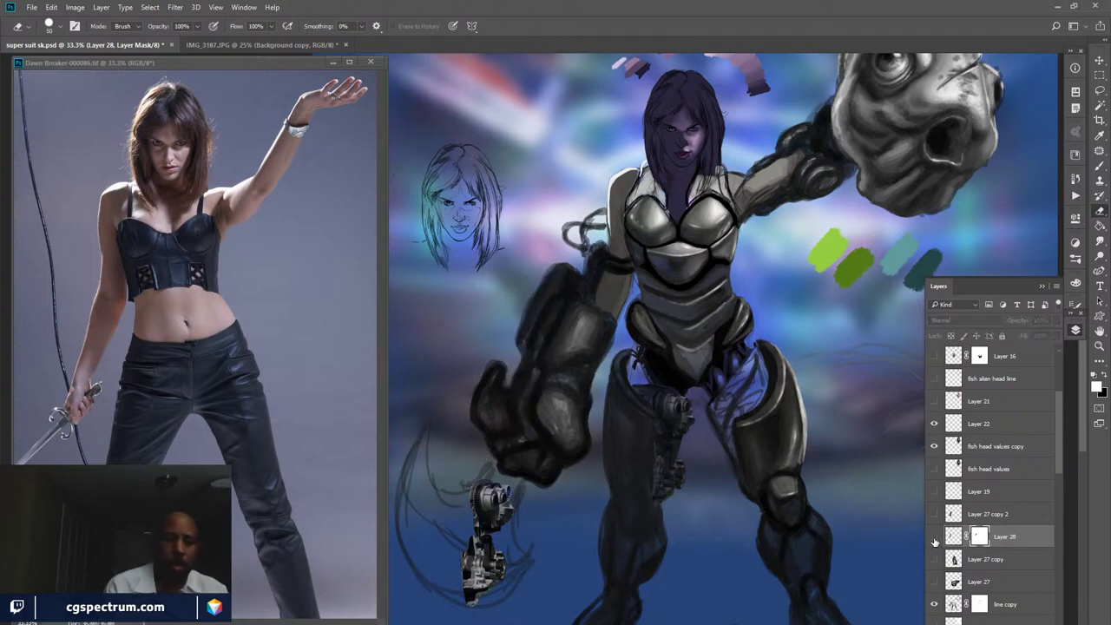
{"action": "left_click", "coordinate": [933, 536]}
{"action": "left_click", "coordinate": [934, 536]}
{"action": "left_click", "coordinate": [933, 536]}
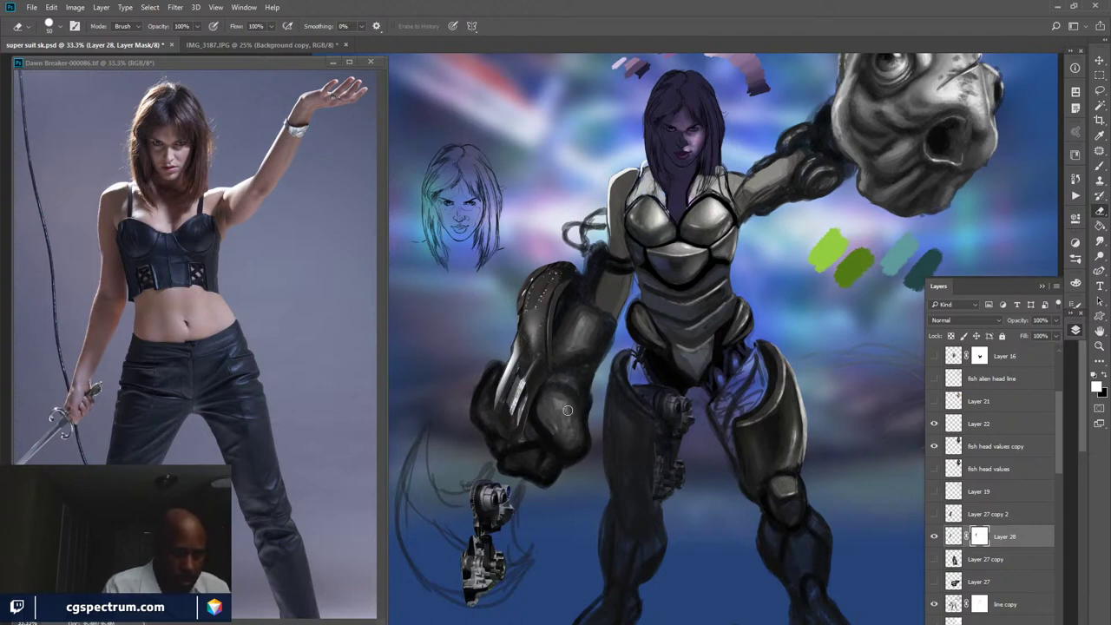
{"action": "key", "text": "F5"}
{"action": "left_click", "coordinate": [950, 308]}
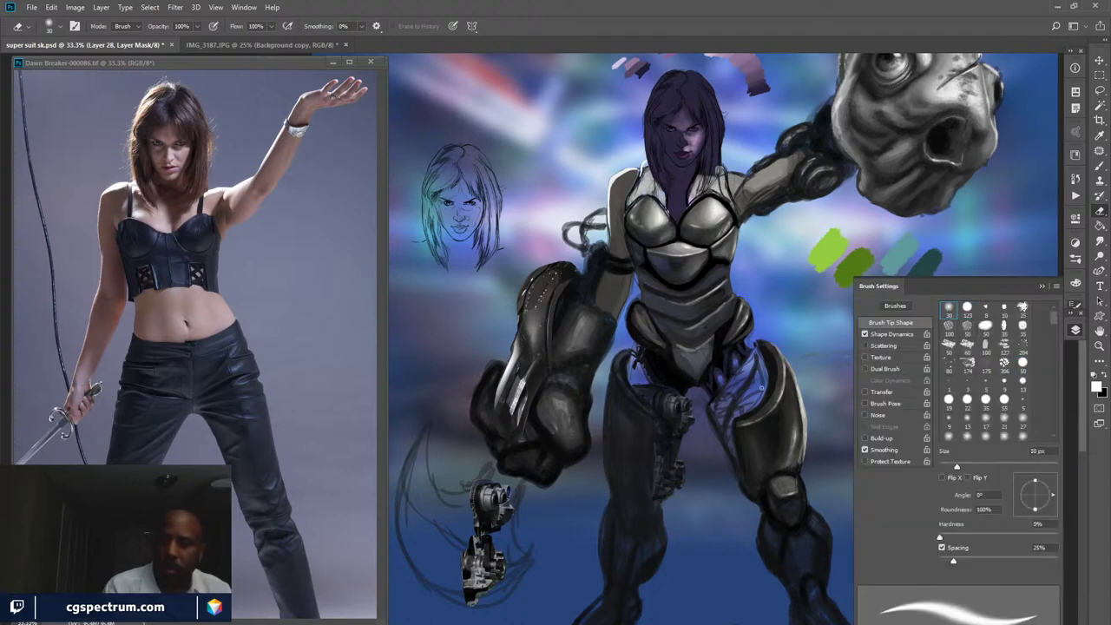
{"action": "key", "text": "F5"}
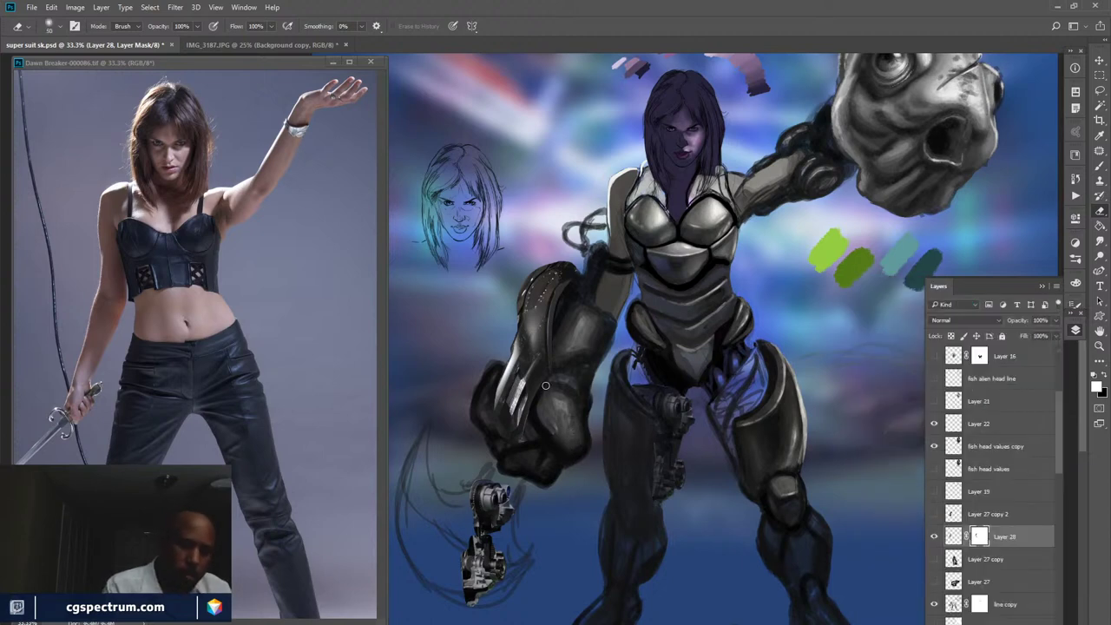
{"action": "key", "text": "bracketright"}
{"action": "key", "text": "bracketright"}
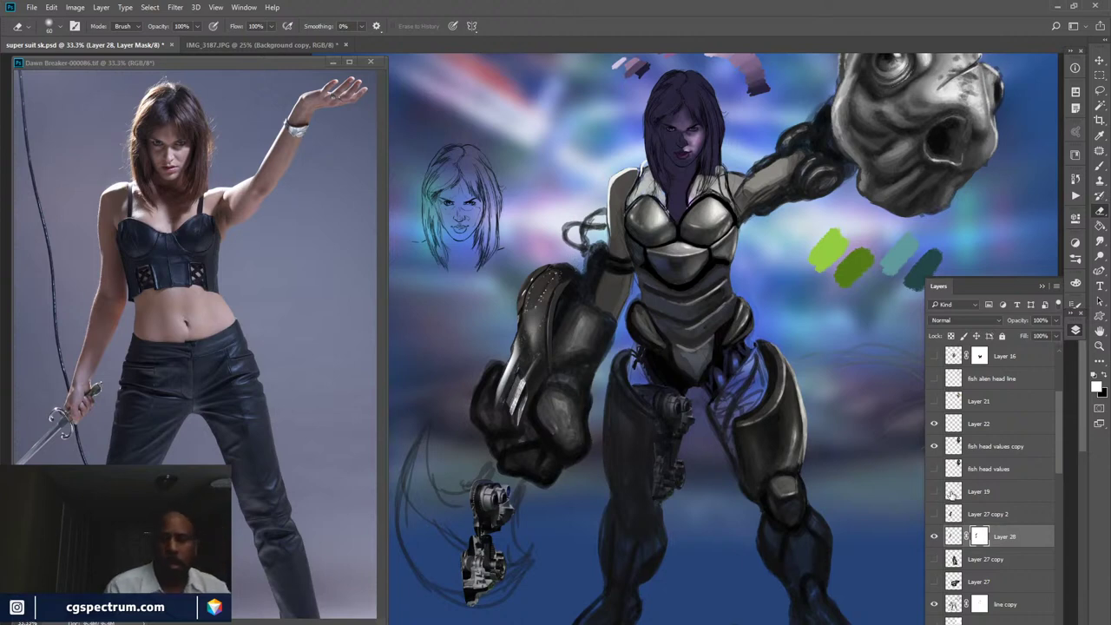
- Compare the forearm with Layer 28 and the armour layer toggled, then duplicate Layer 27 copy 2
{"action": "left_click", "coordinate": [935, 538]}
{"action": "left_click", "coordinate": [934, 539]}
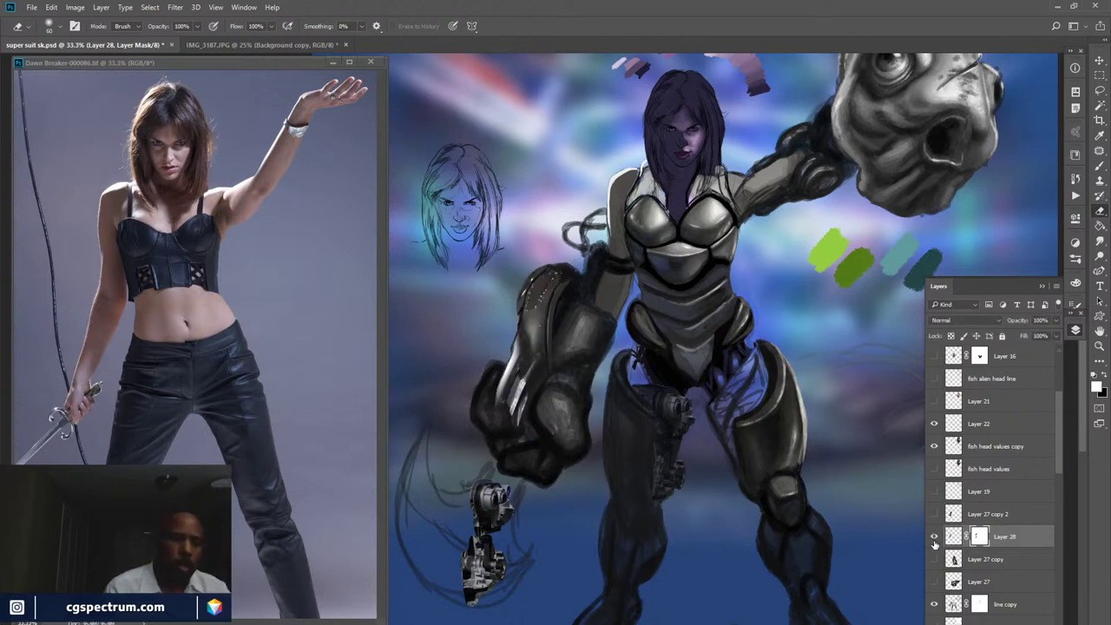
{"action": "left_click", "coordinate": [934, 540]}
{"action": "left_click", "coordinate": [934, 540]}
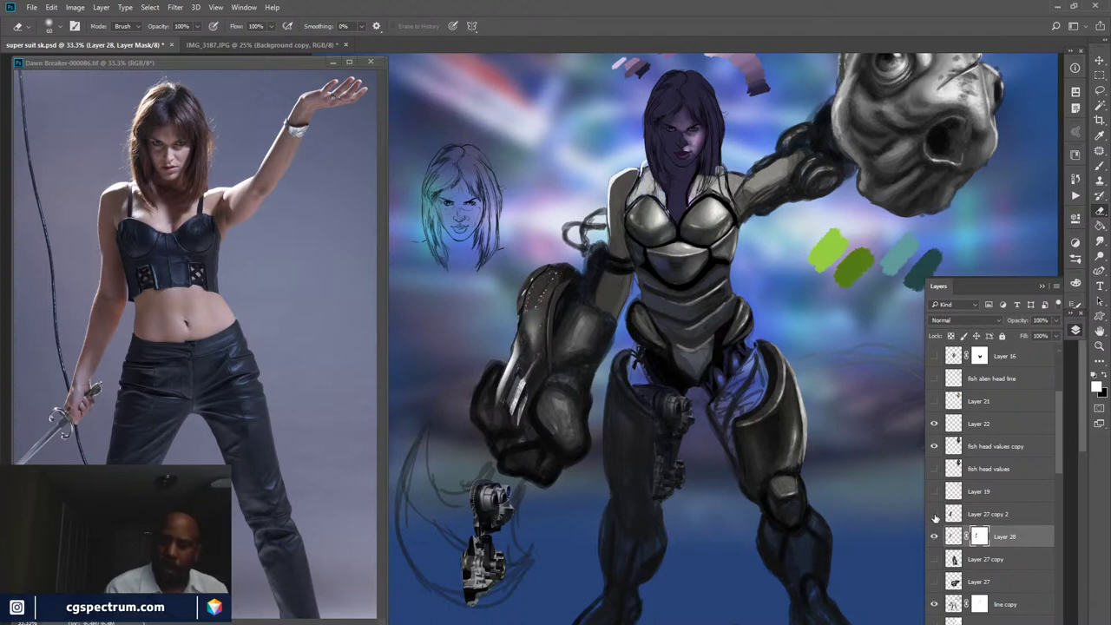
{"action": "left_click", "coordinate": [935, 516]}
{"action": "left_click", "coordinate": [933, 518]}
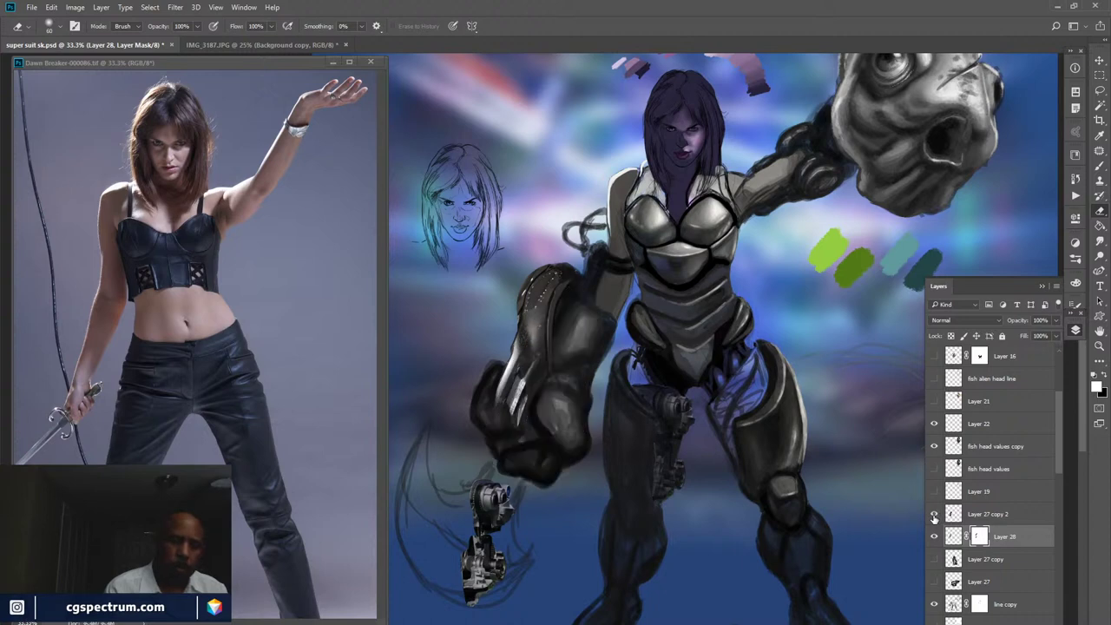
{"action": "left_click", "coordinate": [934, 518]}
{"action": "left_click", "coordinate": [933, 520]}
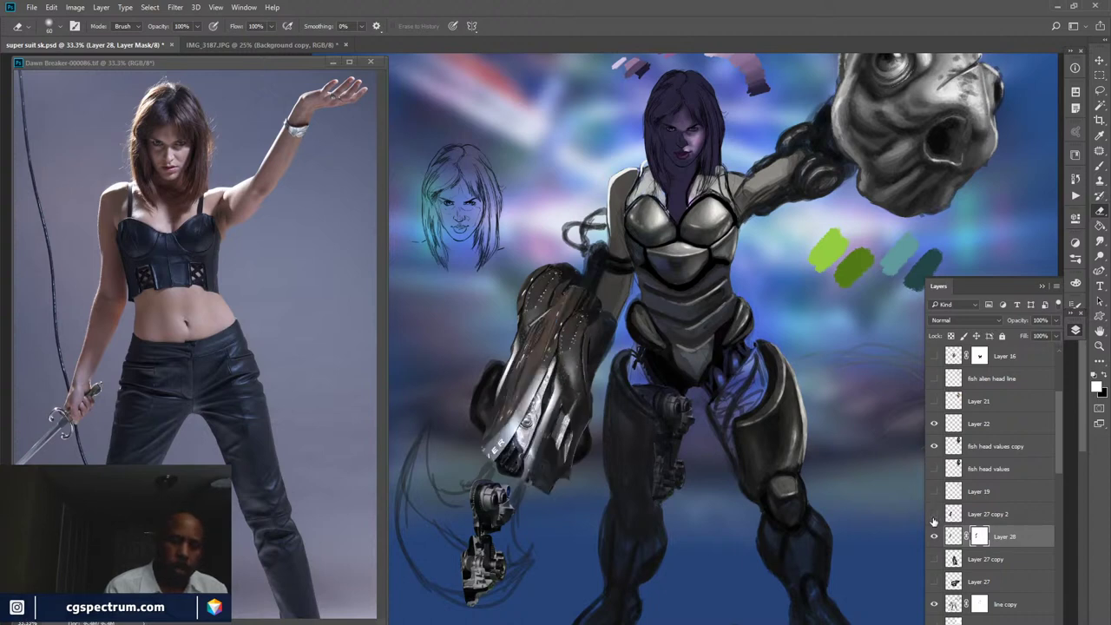
{"action": "left_click", "coordinate": [934, 517]}
{"action": "left_click", "coordinate": [934, 517]}
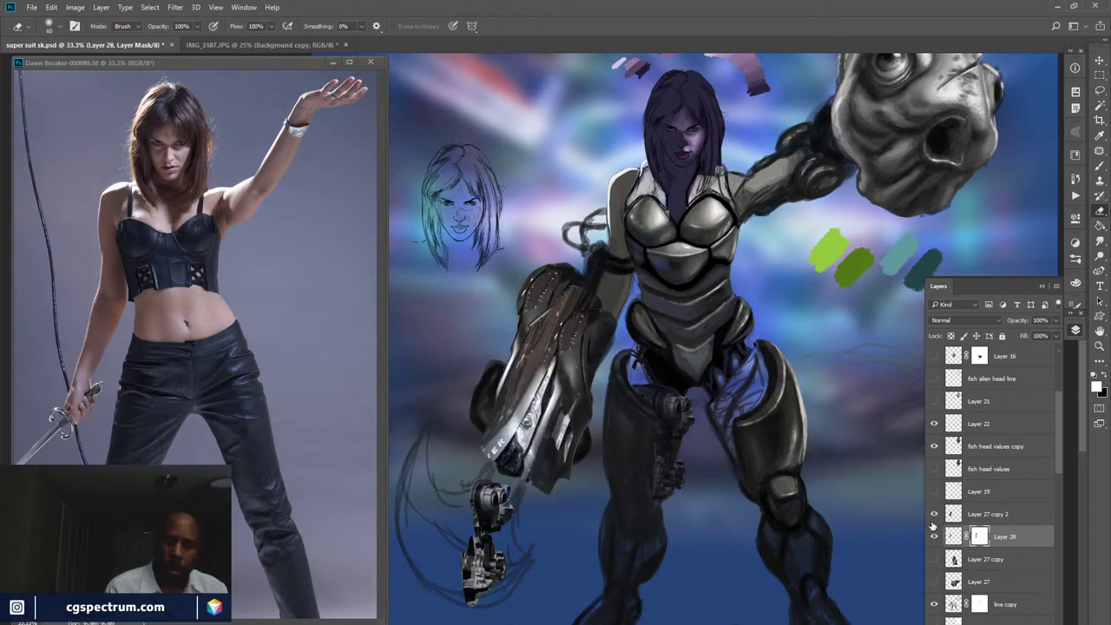
{"action": "left_click_drag", "start_coordinate": [998, 513], "coordinate": [1023, 593]}
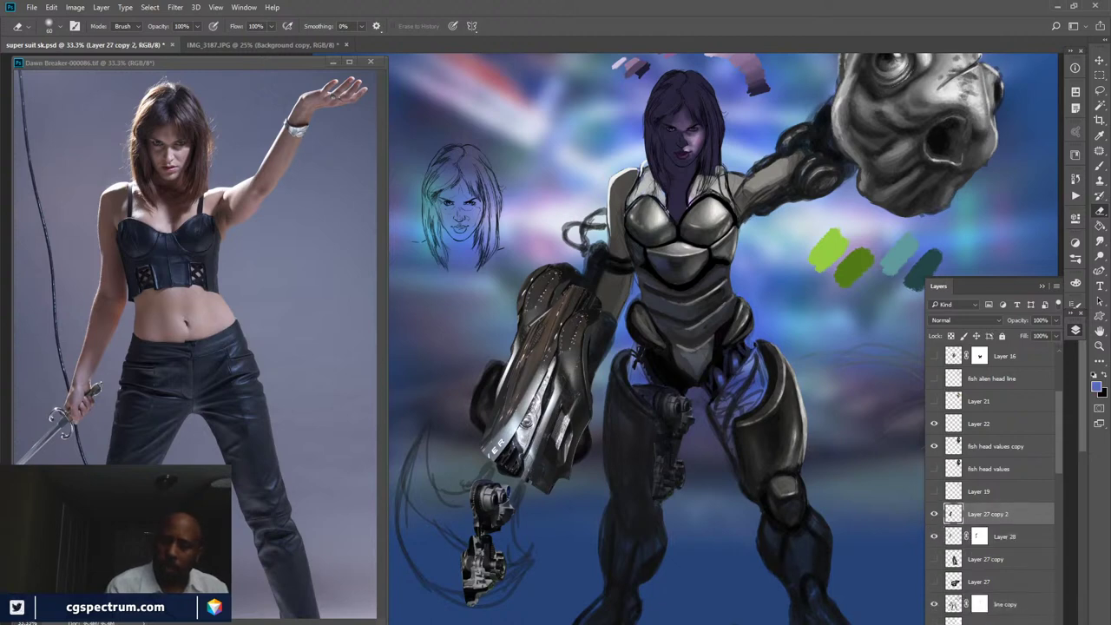
- Rotate the armour copy slightly, scale it to 80%, and shift it up the forearm
{"action": "key", "text": "ctrl+j"}
{"action": "key", "text": "ctrl+t"}
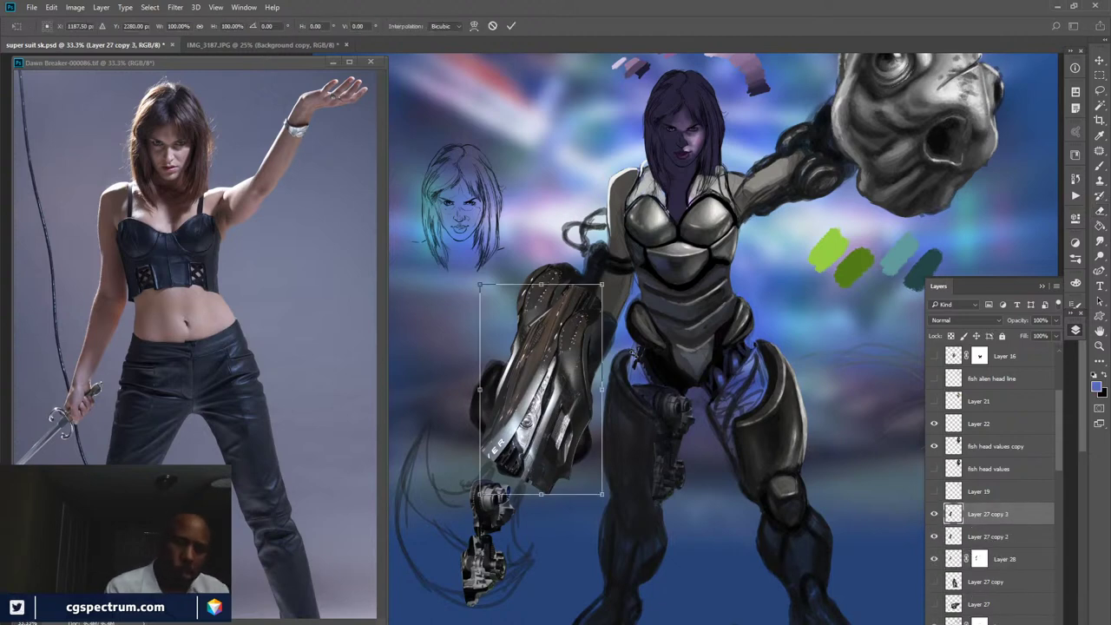
{"action": "left_click_drag", "start_coordinate": [613, 429], "coordinate": [605, 358]}
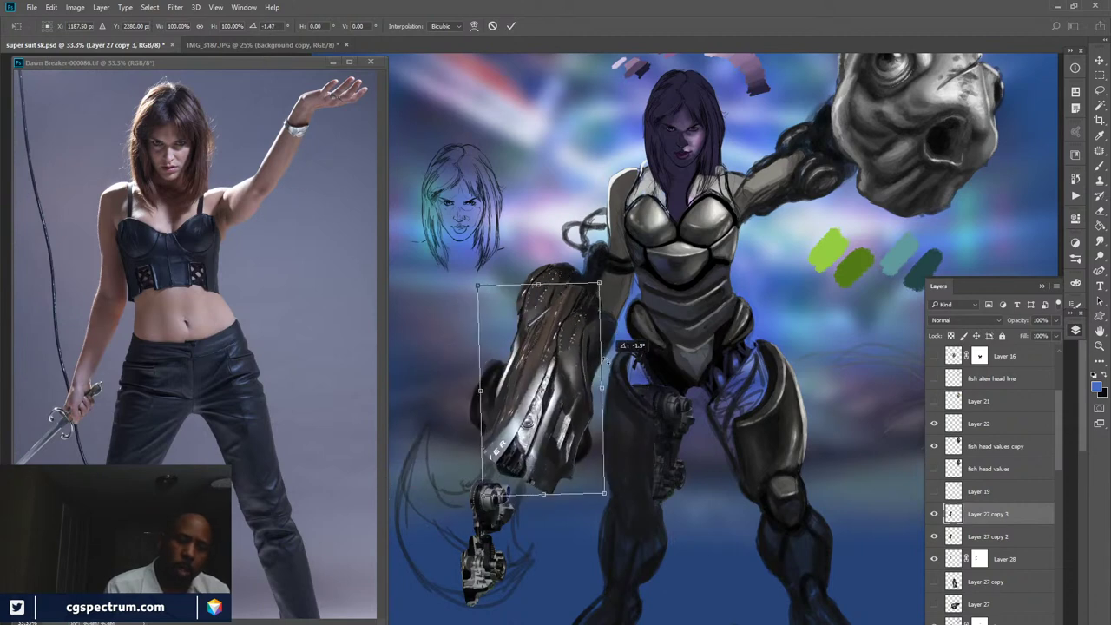
{"action": "left_click_drag", "start_coordinate": [564, 421], "coordinate": [588, 365]}
{"action": "left_click_drag", "start_coordinate": [628, 451], "coordinate": [592, 417]}
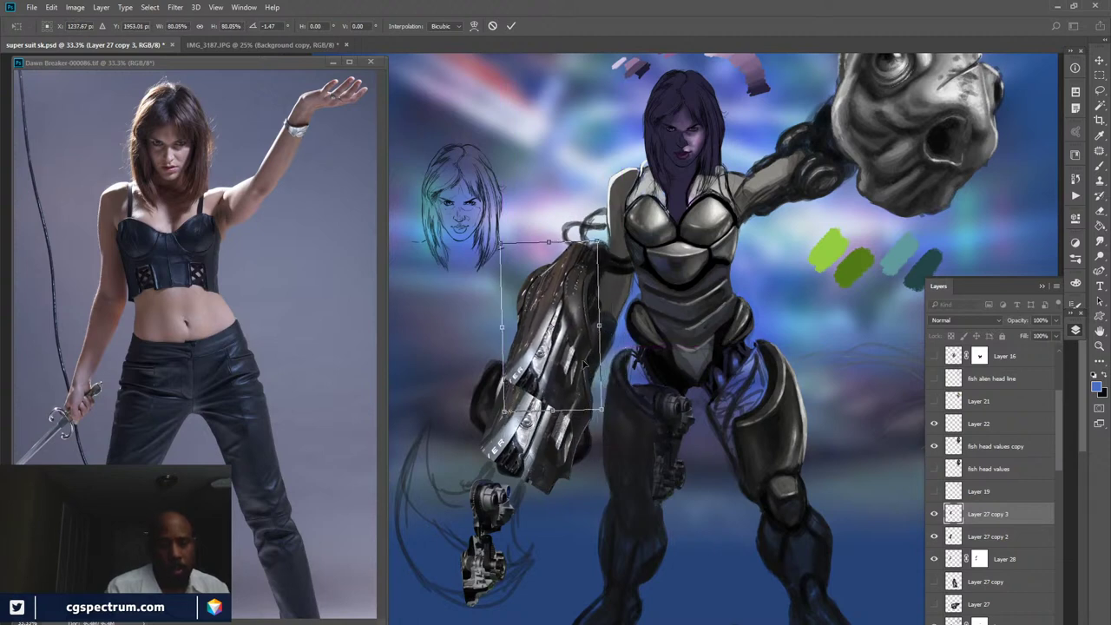
{"action": "left_click_drag", "start_coordinate": [584, 363], "coordinate": [597, 369]}
- Commit the armour copy, add a mask to Layer 27 copy 3, and pick a soft eraser brush
{"action": "key", "text": "Return"}
{"action": "key", "text": "e"}
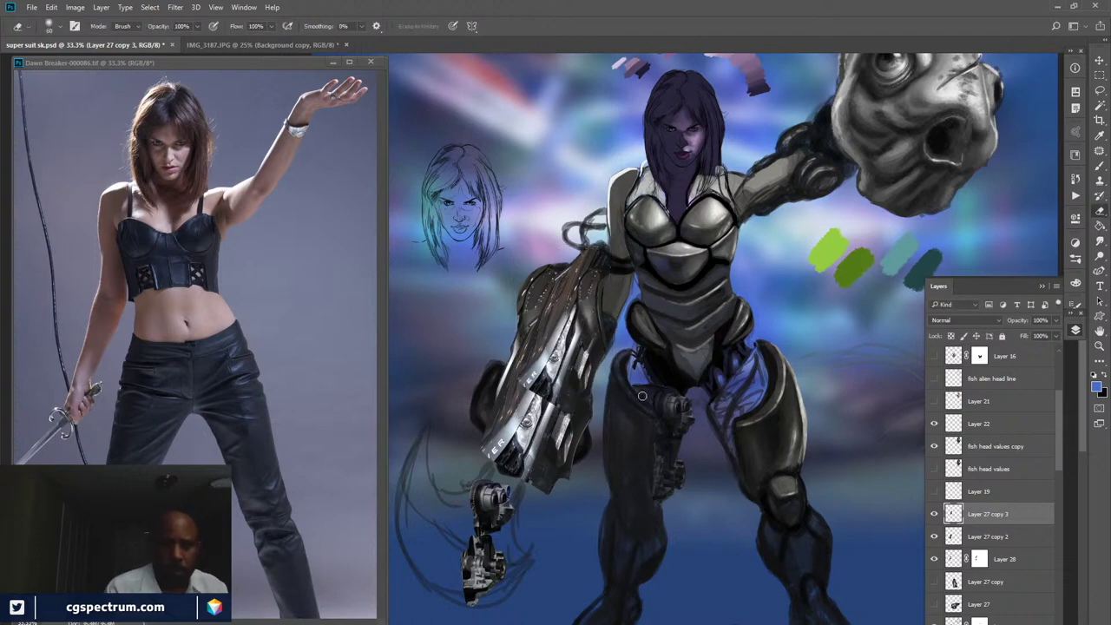
{"action": "key", "text": "ctrl+shift+m"}
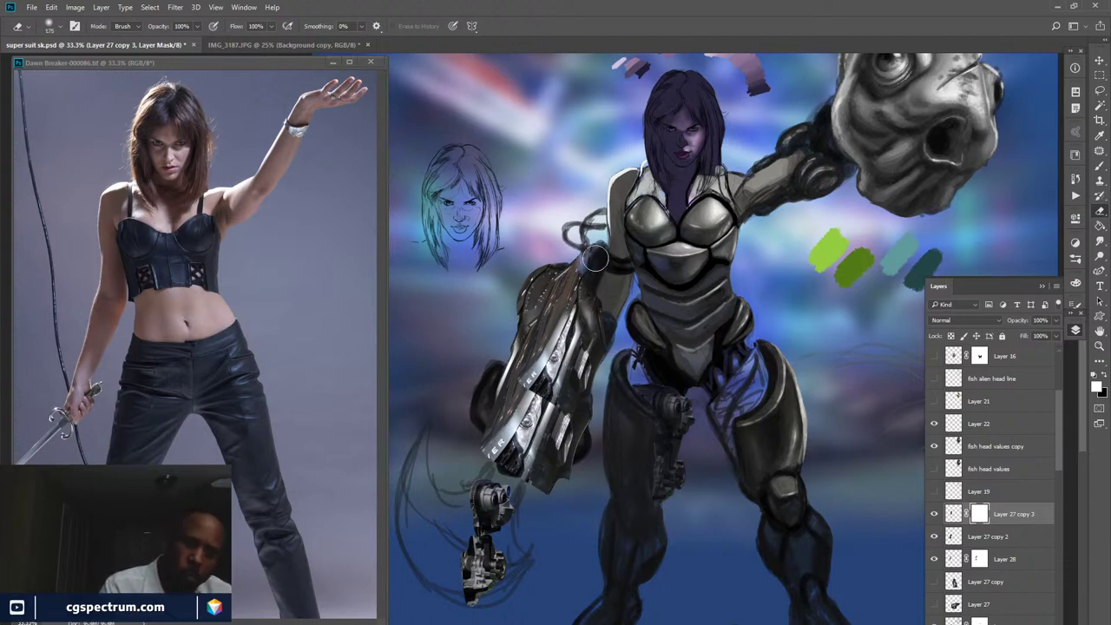
{"action": "key", "text": "F5"}
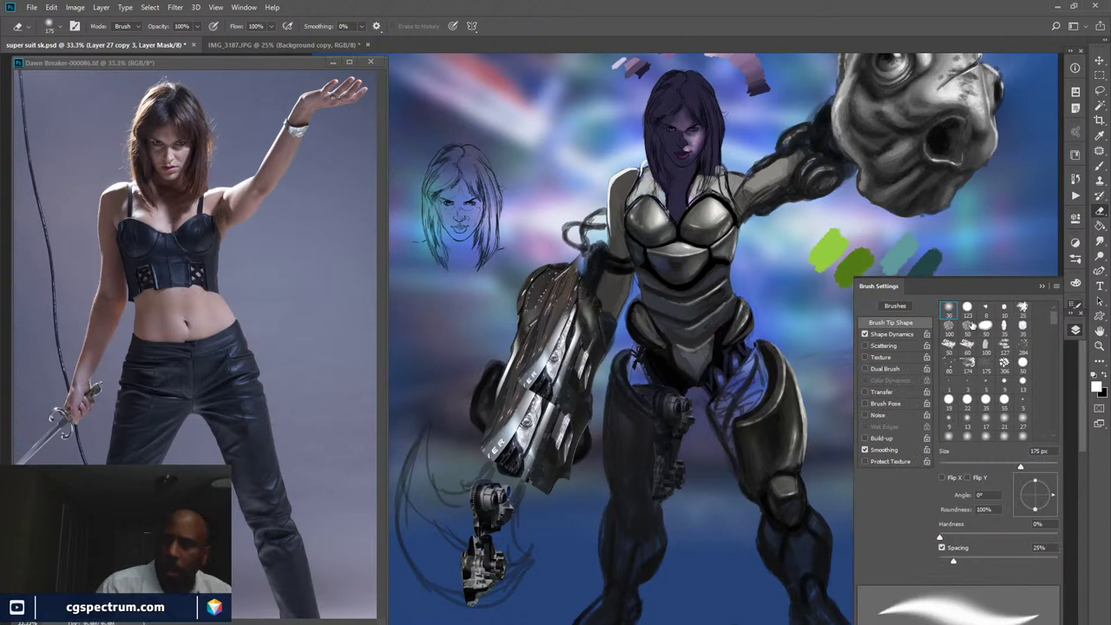
{"action": "left_click", "coordinate": [967, 308]}
{"action": "key", "text": "F5"}
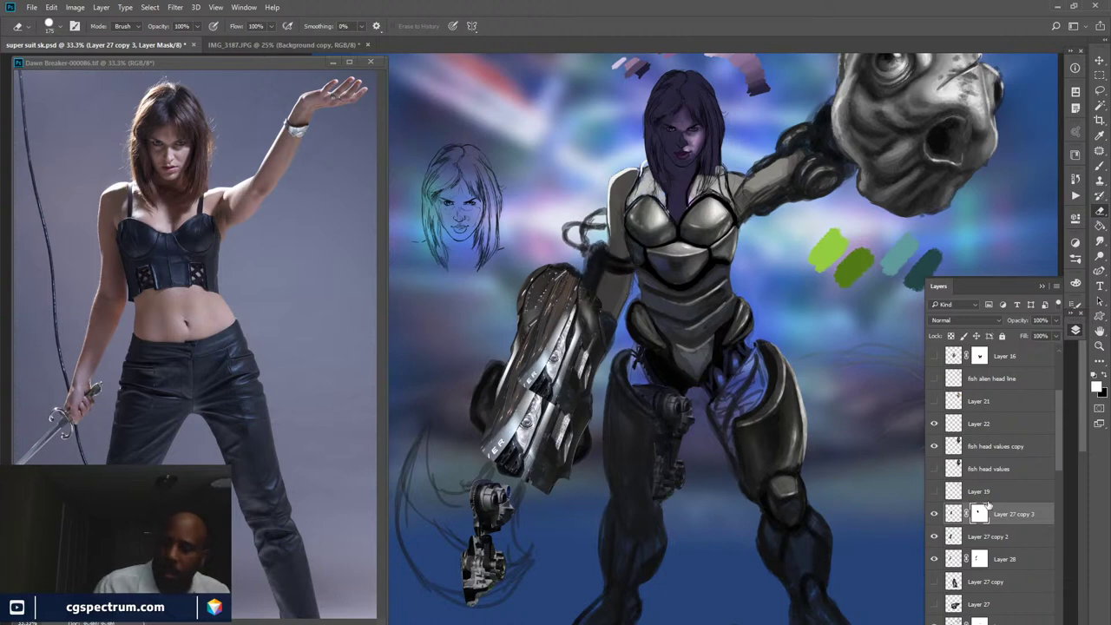
- Compare the armour copy on and off, then erase its mask near the ER lettering
{"action": "left_click", "coordinate": [934, 515]}
{"action": "left_click", "coordinate": [935, 515]}
{"action": "left_click", "coordinate": [934, 516]}
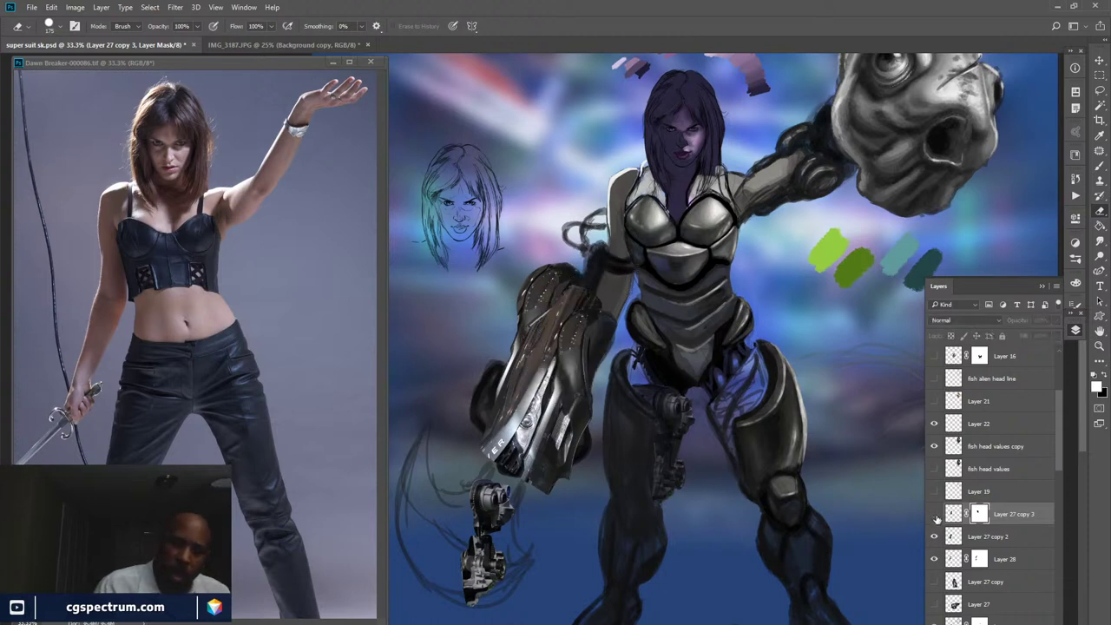
{"action": "left_click", "coordinate": [935, 515]}
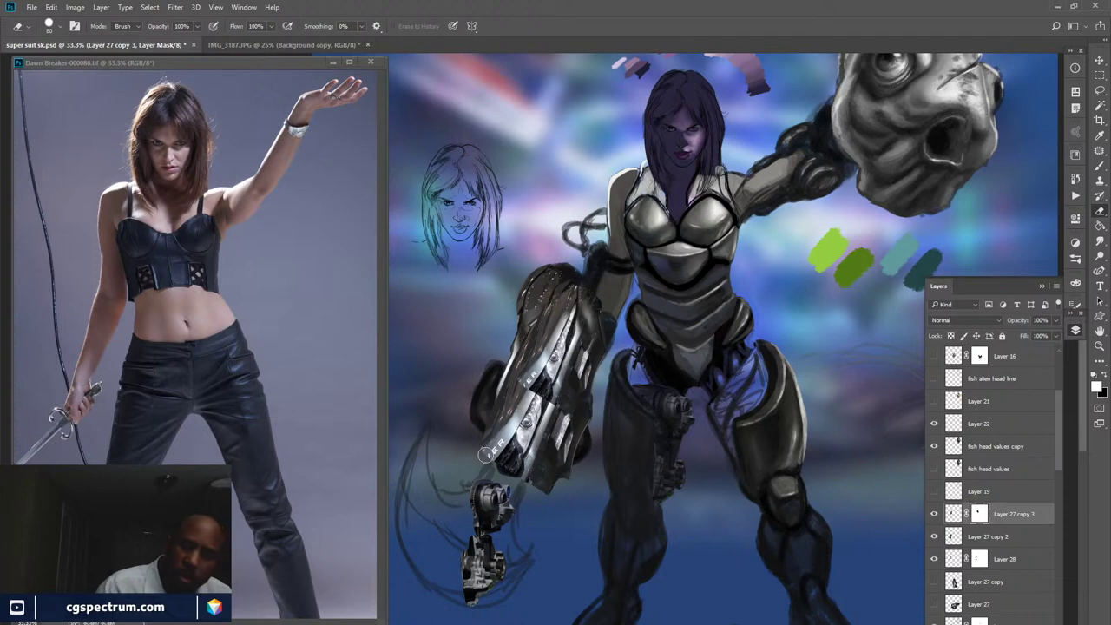
{"action": "left_click", "coordinate": [935, 516]}
{"action": "left_click", "coordinate": [934, 516]}
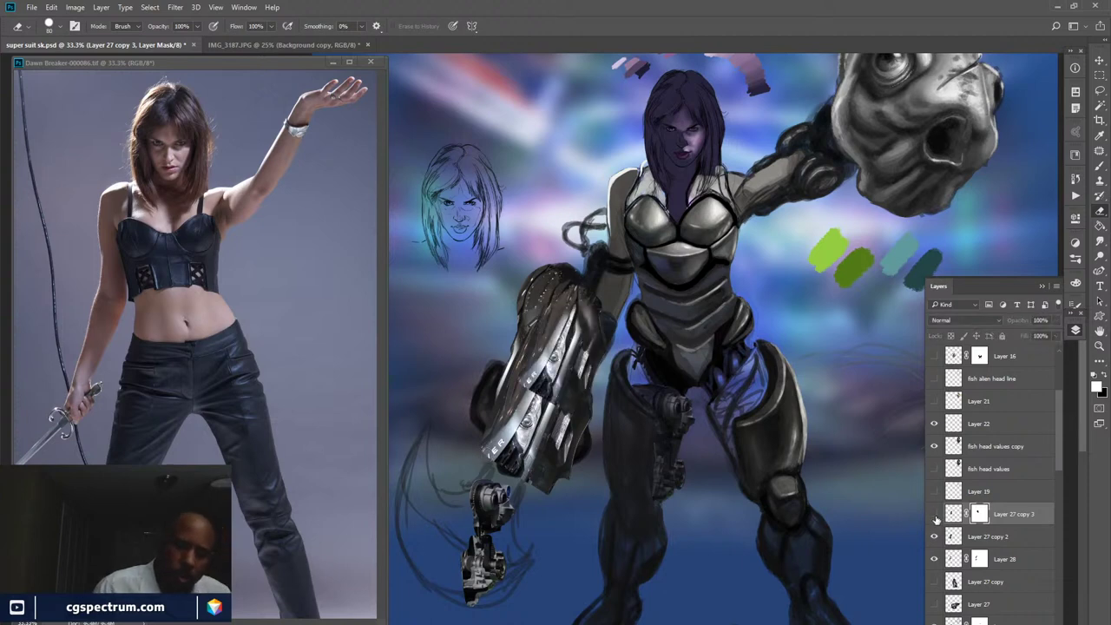
{"action": "left_click", "coordinate": [934, 515]}
{"action": "left_click", "coordinate": [934, 516]}
{"action": "left_click", "coordinate": [935, 515]}
{"action": "left_click", "coordinate": [934, 516]}
{"action": "left_click", "coordinate": [935, 516]}
{"action": "left_click", "coordinate": [934, 515]}
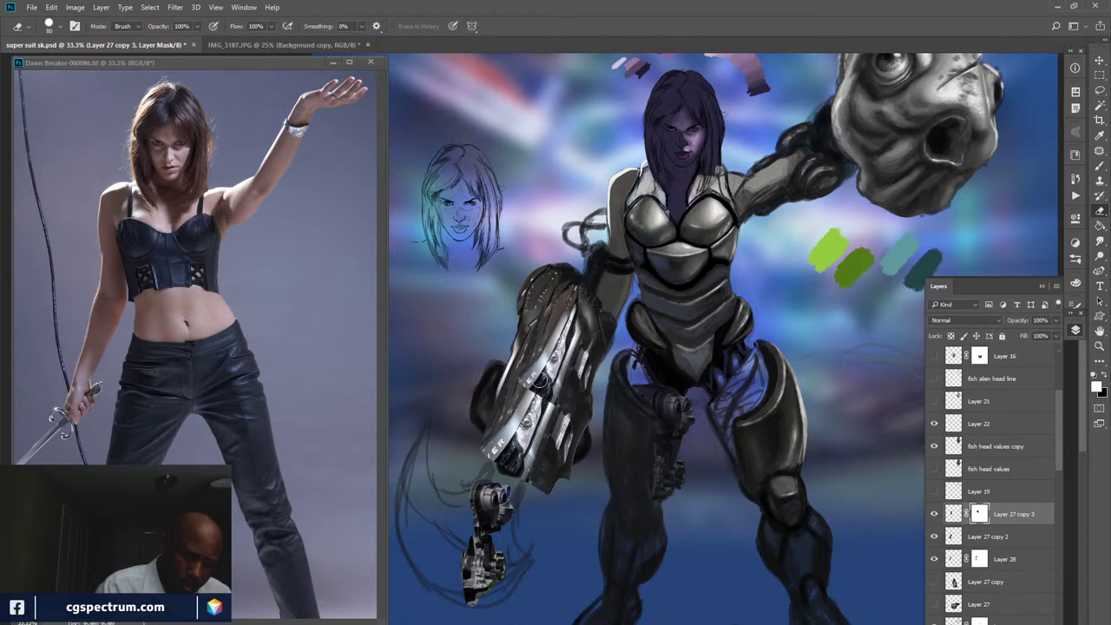
{"action": "scroll", "coordinate": [543, 379], "scroll_direction": "up", "scroll_amount": 1}
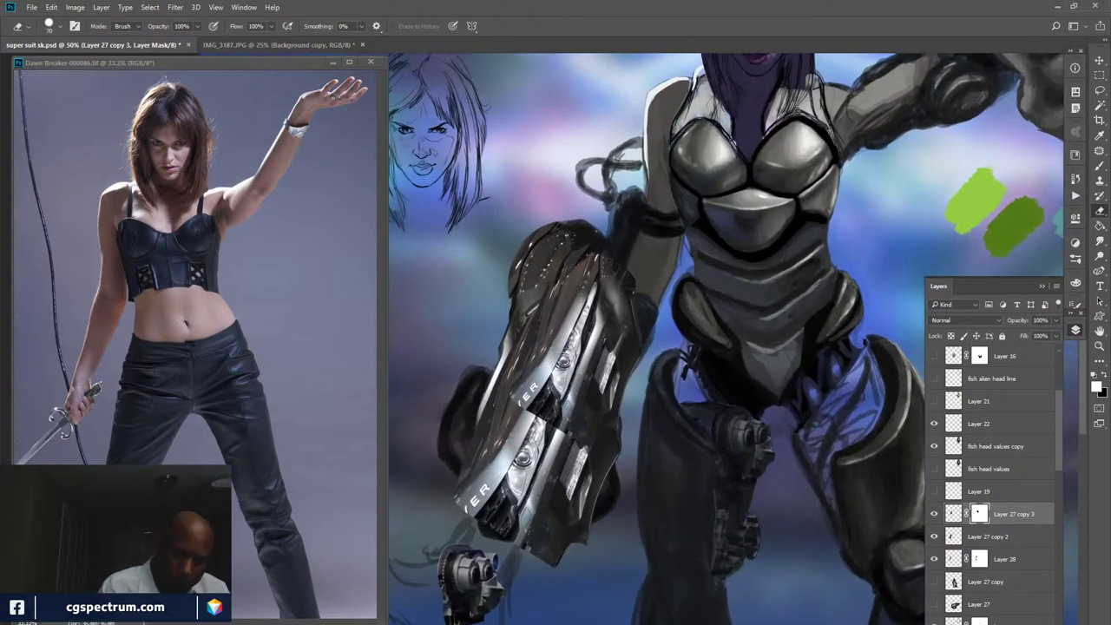
{"action": "left_click_drag", "start_coordinate": [559, 382], "coordinate": [550, 397]}
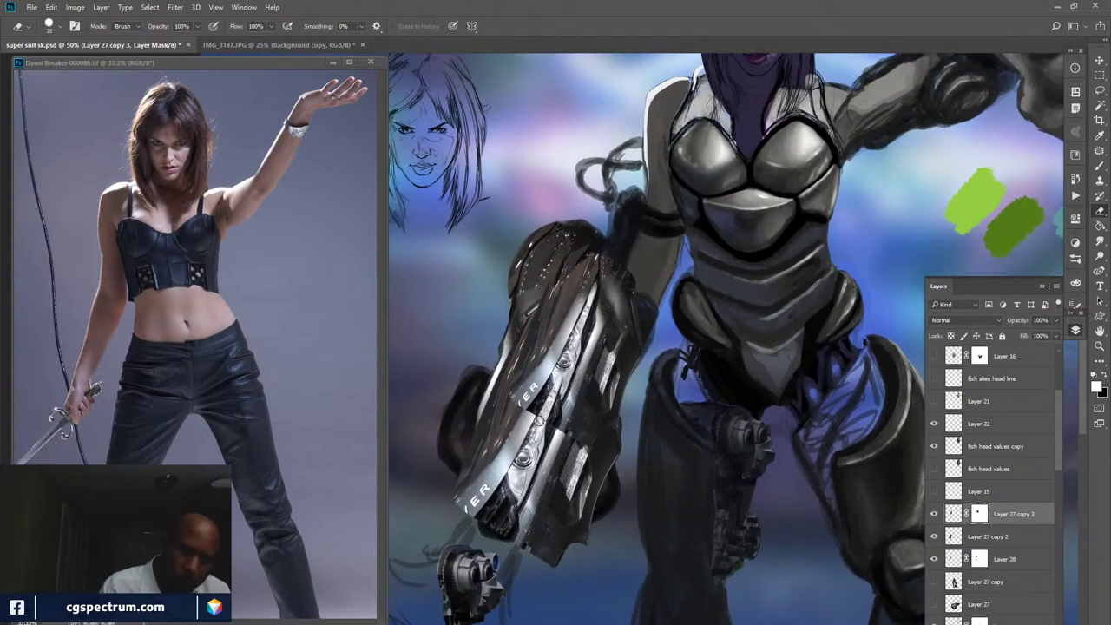
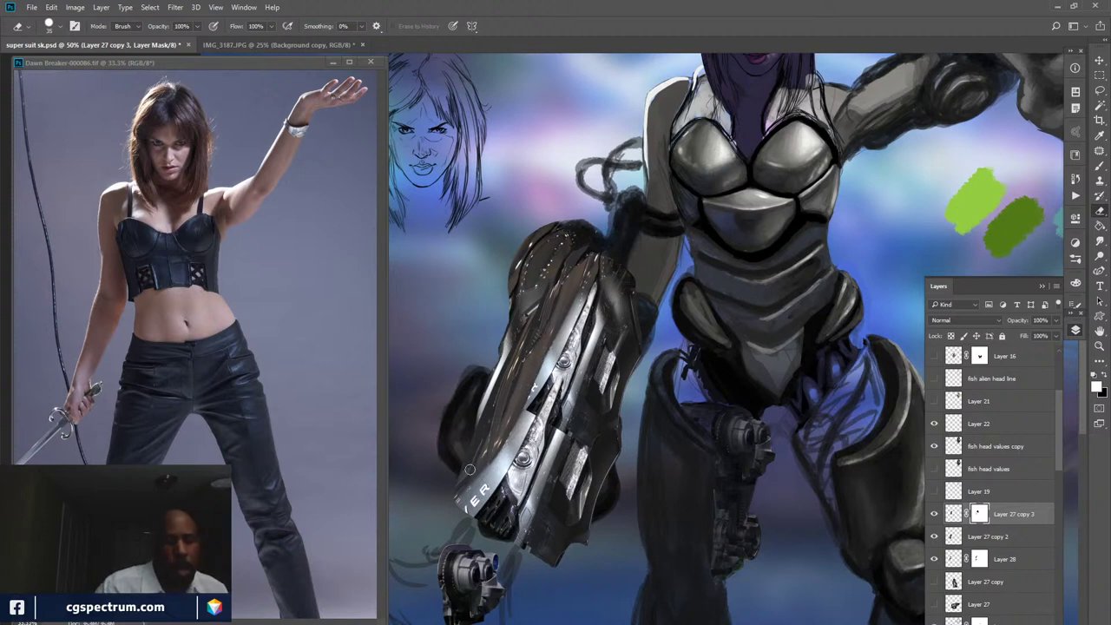
- Compare the Layer 27 copy 3 arm armor detail by toggling it off and on several times
{"action": "left_click", "coordinate": [934, 514]}
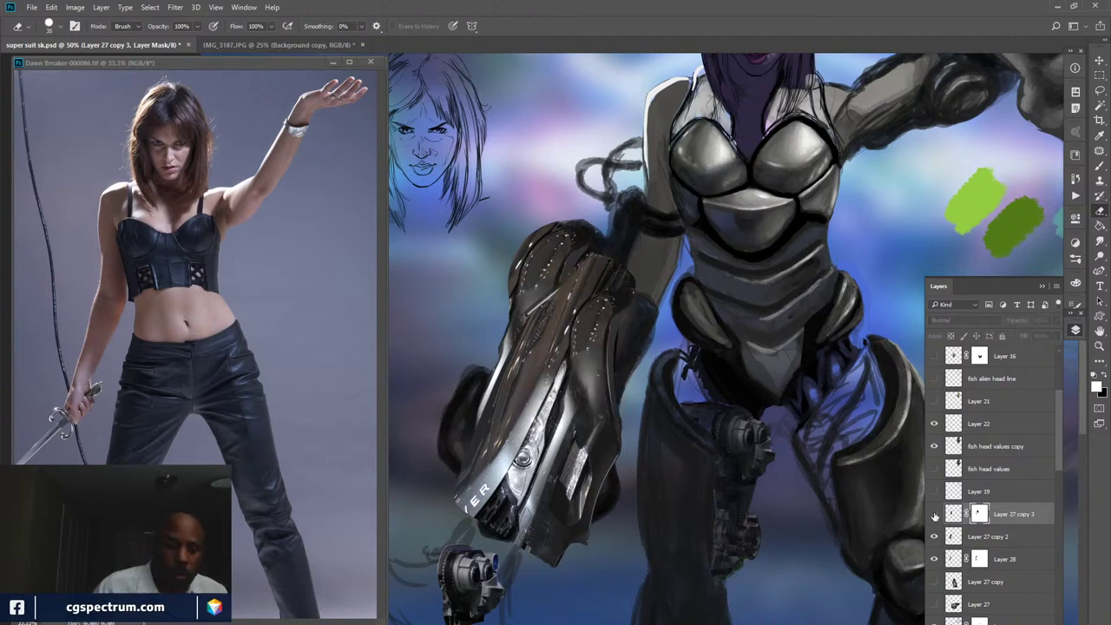
{"action": "left_click", "coordinate": [934, 513]}
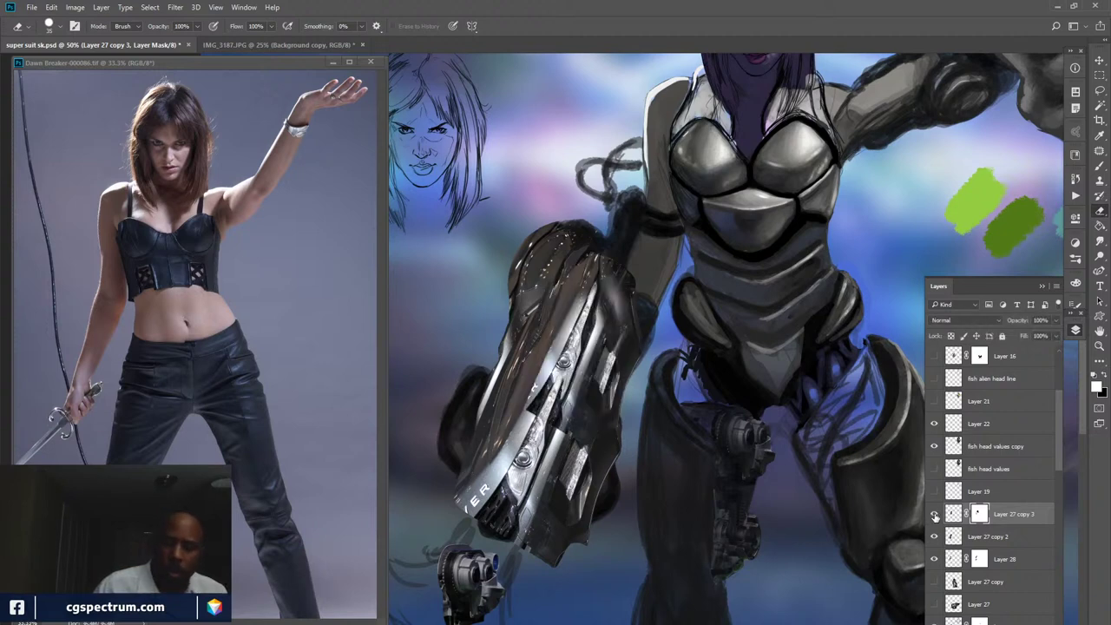
{"action": "left_click", "coordinate": [934, 514]}
{"action": "left_click", "coordinate": [934, 514]}
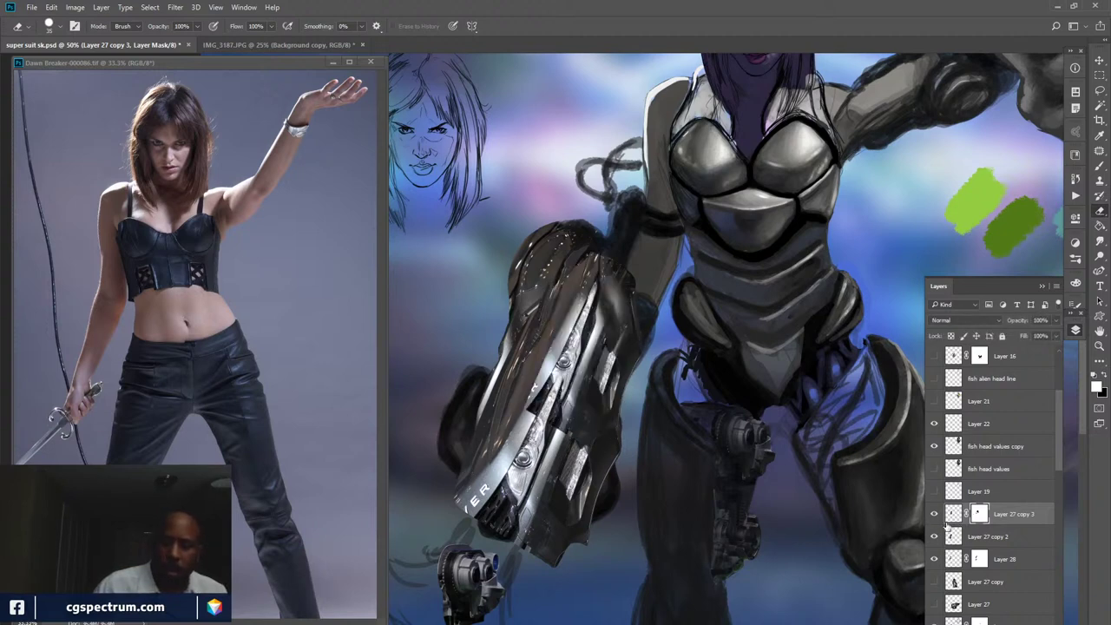
{"action": "left_click", "coordinate": [935, 513]}
{"action": "left_click", "coordinate": [934, 514]}
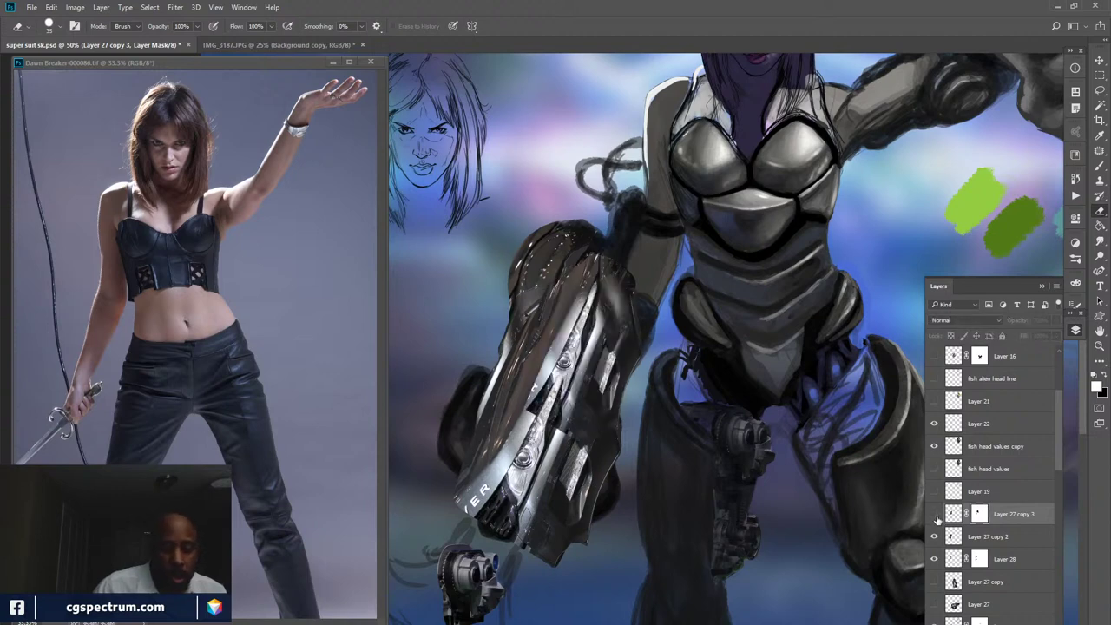
{"action": "left_click", "coordinate": [934, 513]}
{"action": "left_click", "coordinate": [934, 513]}
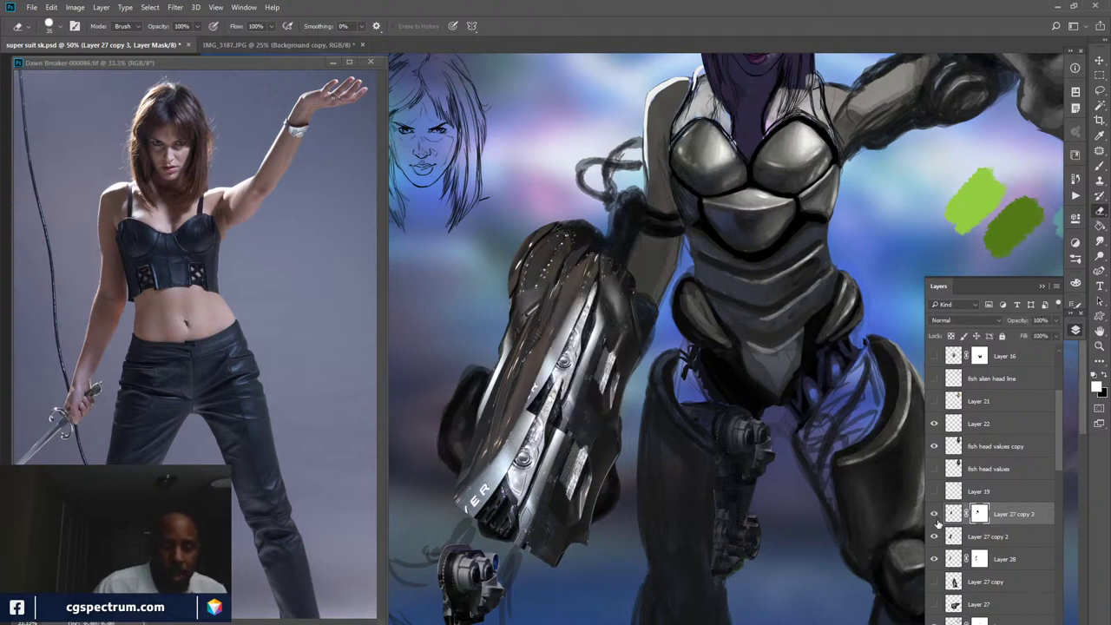
- Rotate the arm armor -0.58° around a pivot moved toward the shoulder and apply it
{"action": "key", "text": "ctrl+t"}
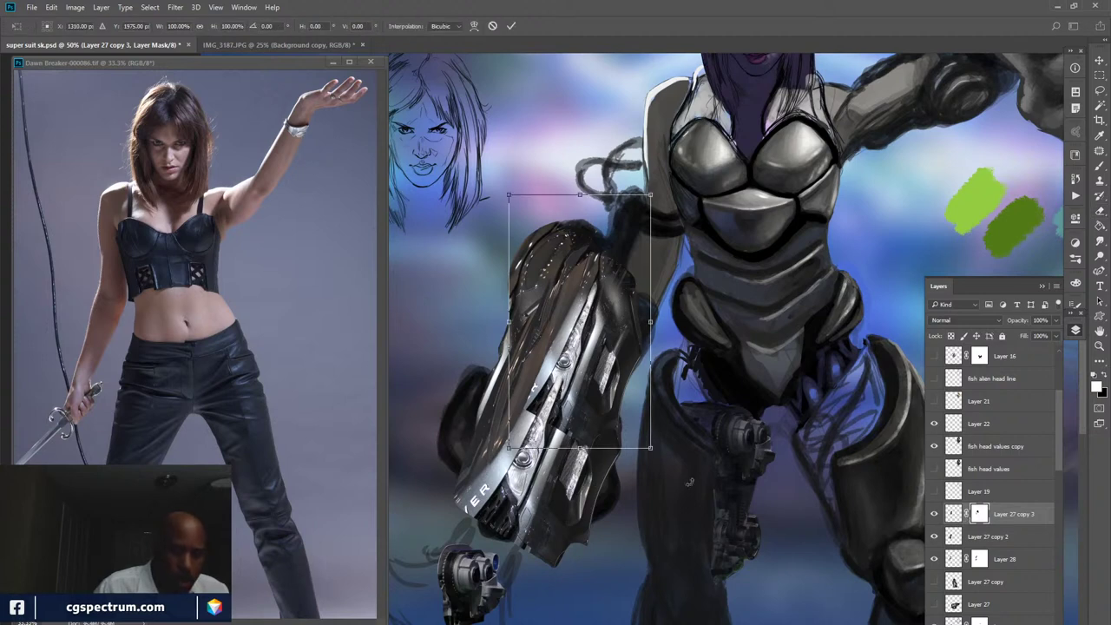
{"action": "left_click_drag", "start_coordinate": [600, 280], "coordinate": [634, 203]}
{"action": "left_click_drag", "start_coordinate": [676, 480], "coordinate": [680, 477]}
{"action": "key", "text": "Return"}
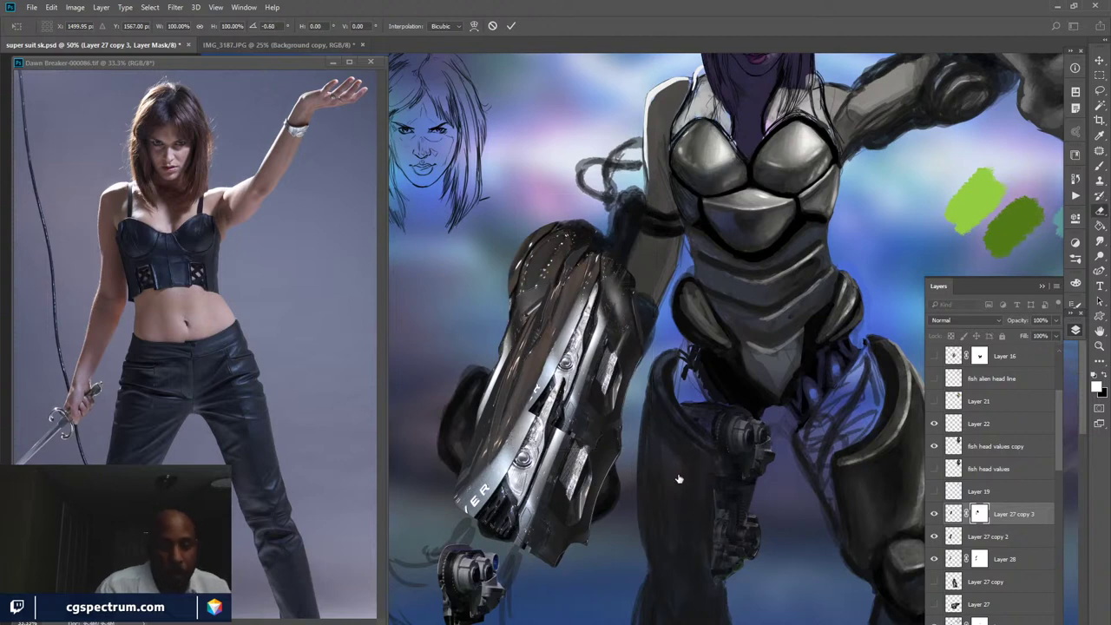
{"action": "key", "text": "b"}
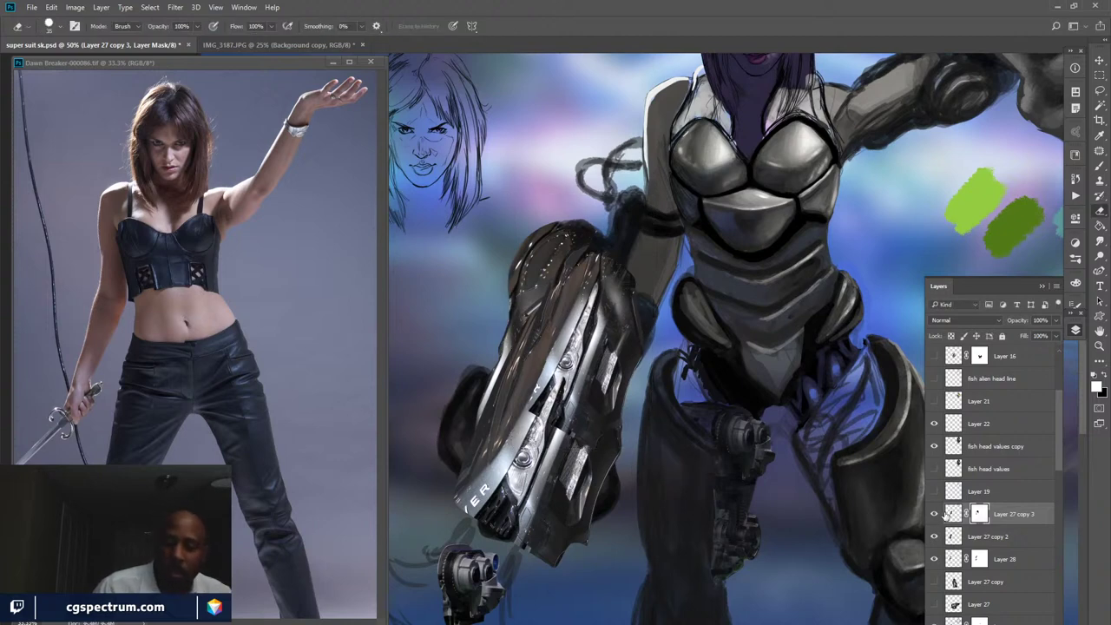
{"action": "left_click", "coordinate": [934, 515]}
{"action": "left_click", "coordinate": [933, 515]}
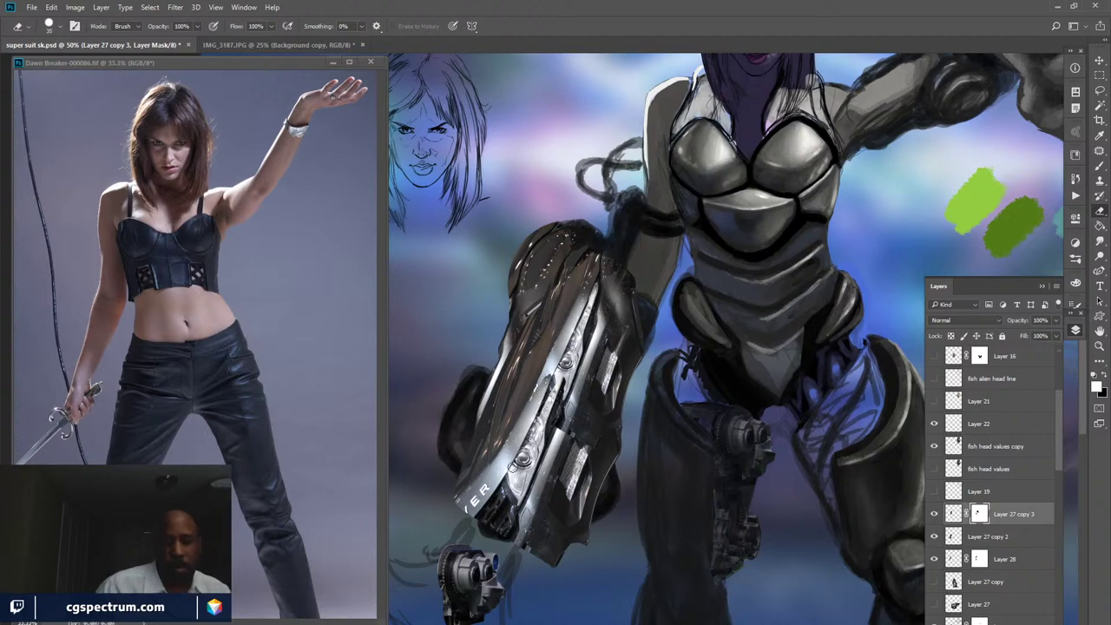
{"action": "left_click", "coordinate": [934, 515]}
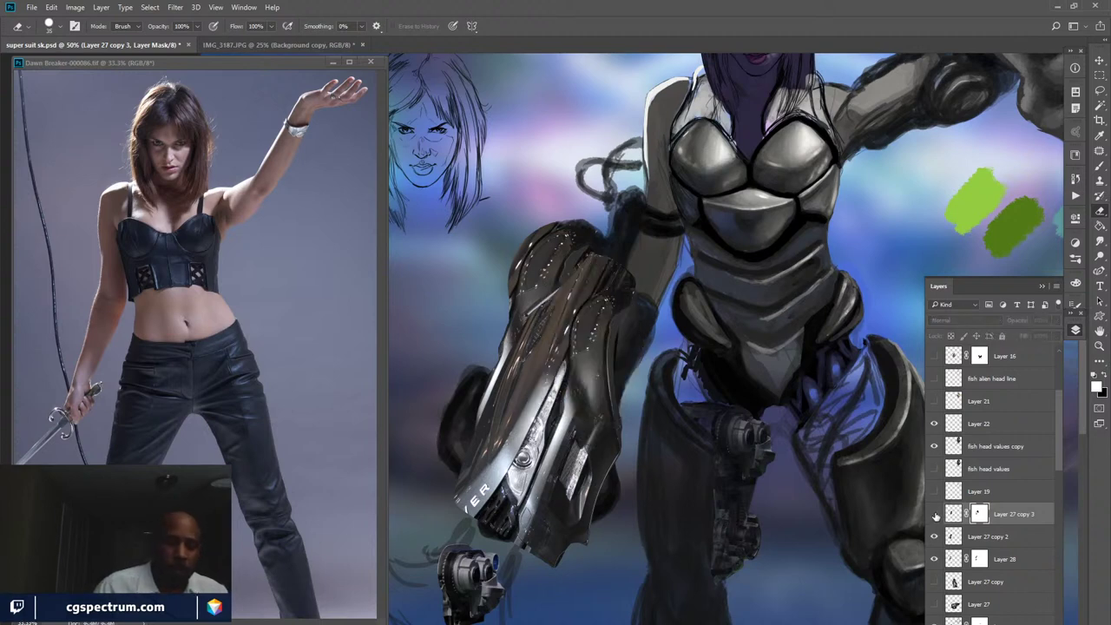
{"action": "left_click", "coordinate": [934, 515]}
{"action": "left_click", "coordinate": [933, 515]}
{"action": "left_click", "coordinate": [933, 515]}
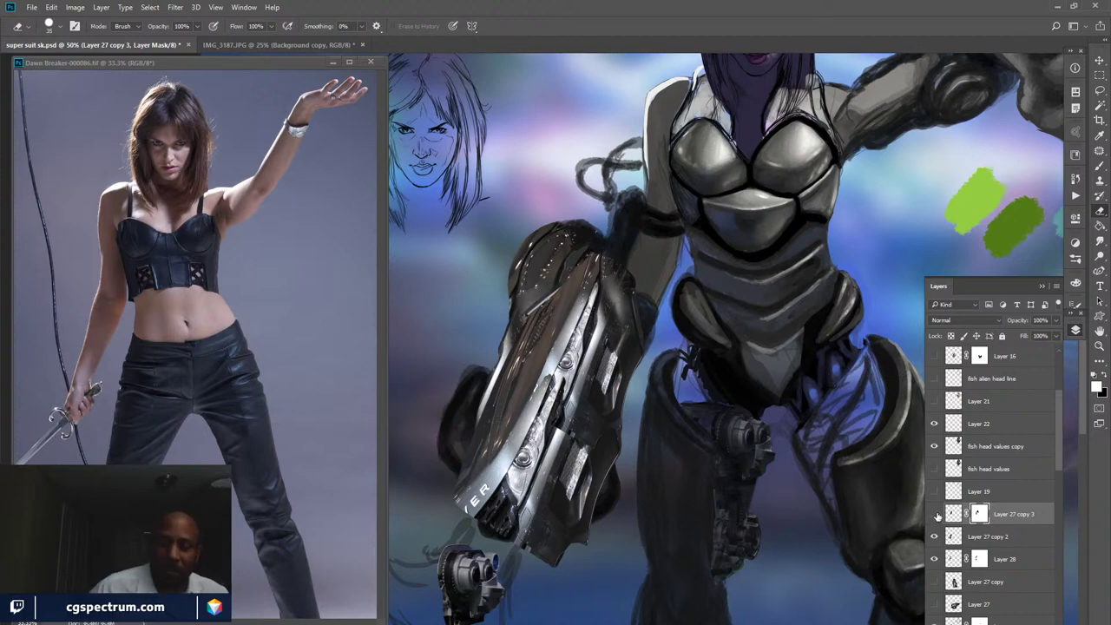
{"action": "left_click", "coordinate": [934, 514]}
{"action": "left_click", "coordinate": [934, 516]}
{"action": "left_click", "coordinate": [935, 515]}
{"action": "left_click", "coordinate": [935, 515]}
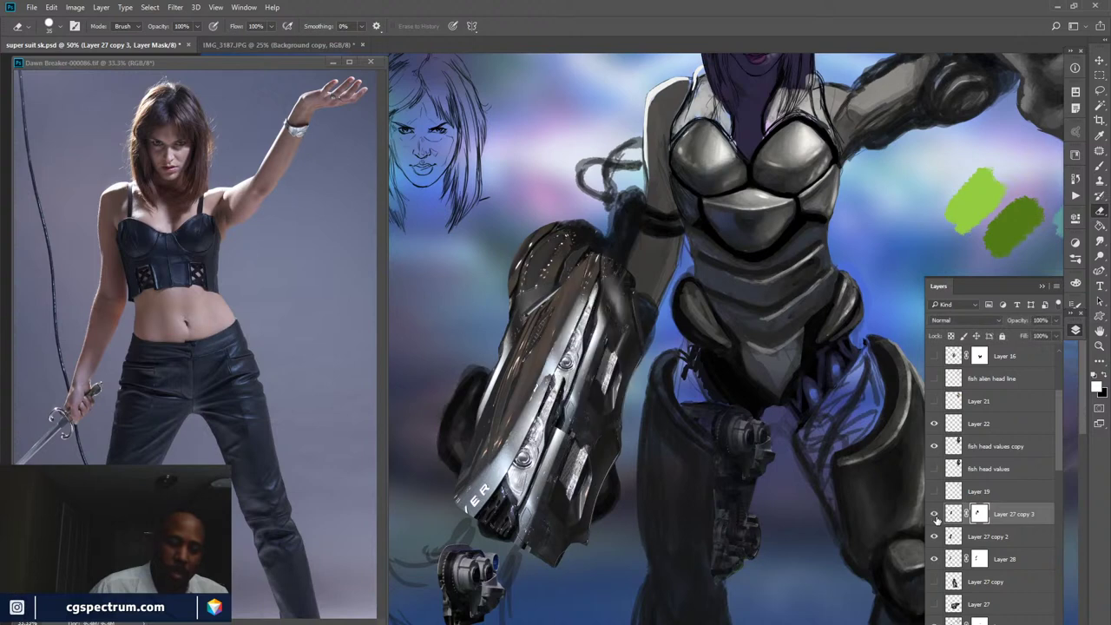
{"action": "left_click", "coordinate": [934, 516]}
{"action": "left_click", "coordinate": [935, 516]}
{"action": "left_click", "coordinate": [935, 515]}
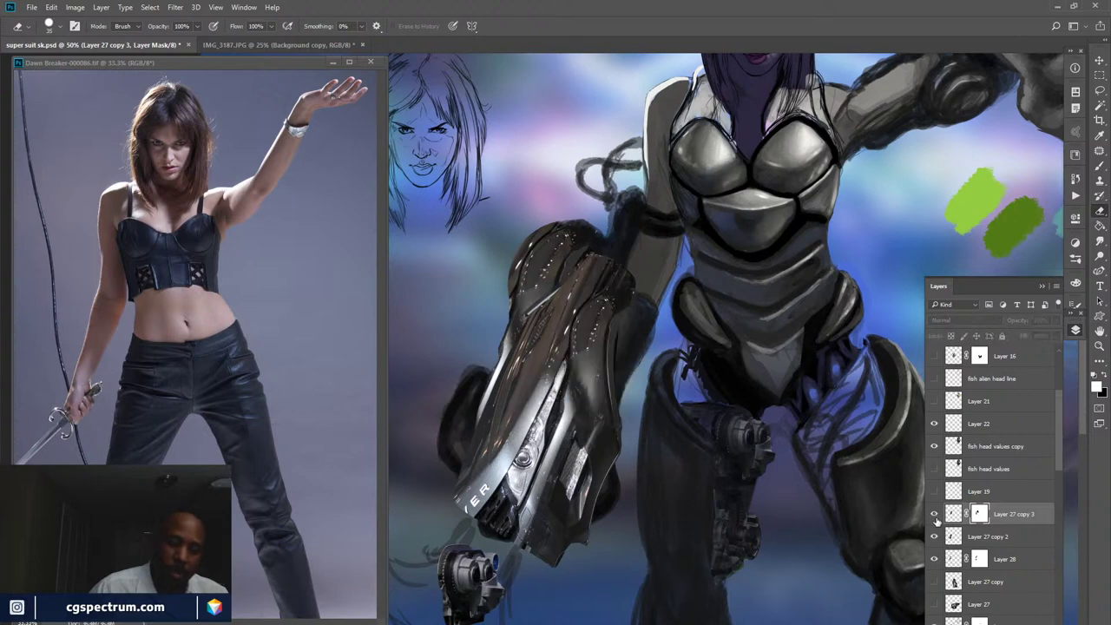
{"action": "left_click", "coordinate": [934, 515]}
{"action": "left_click", "coordinate": [935, 515]}
{"action": "left_click", "coordinate": [934, 515]}
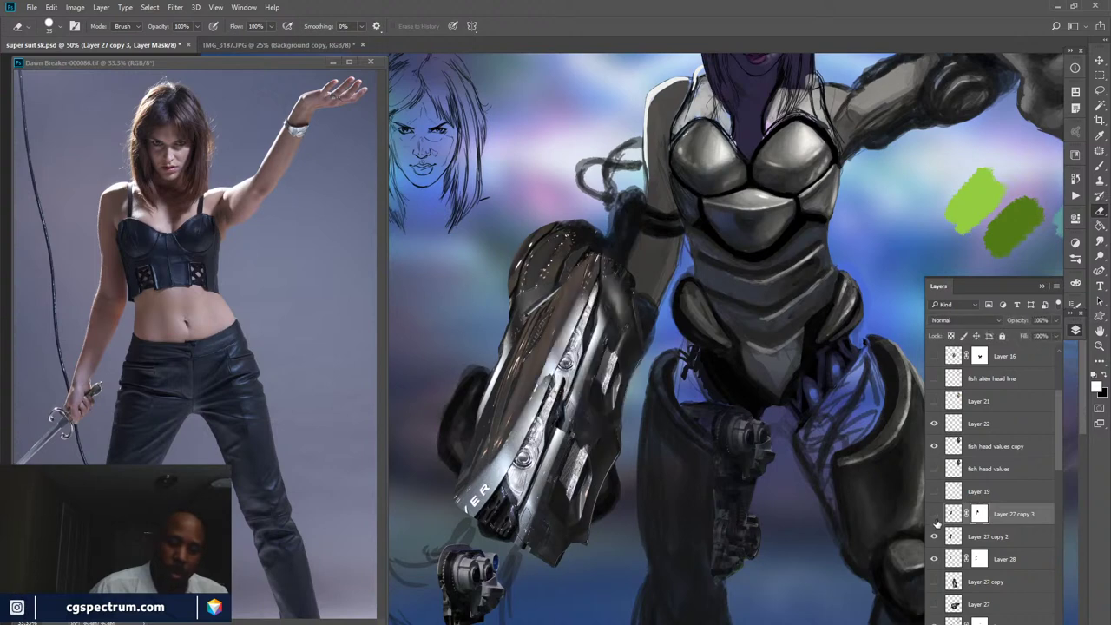
{"action": "left_click", "coordinate": [934, 515]}
{"action": "left_click", "coordinate": [934, 516]}
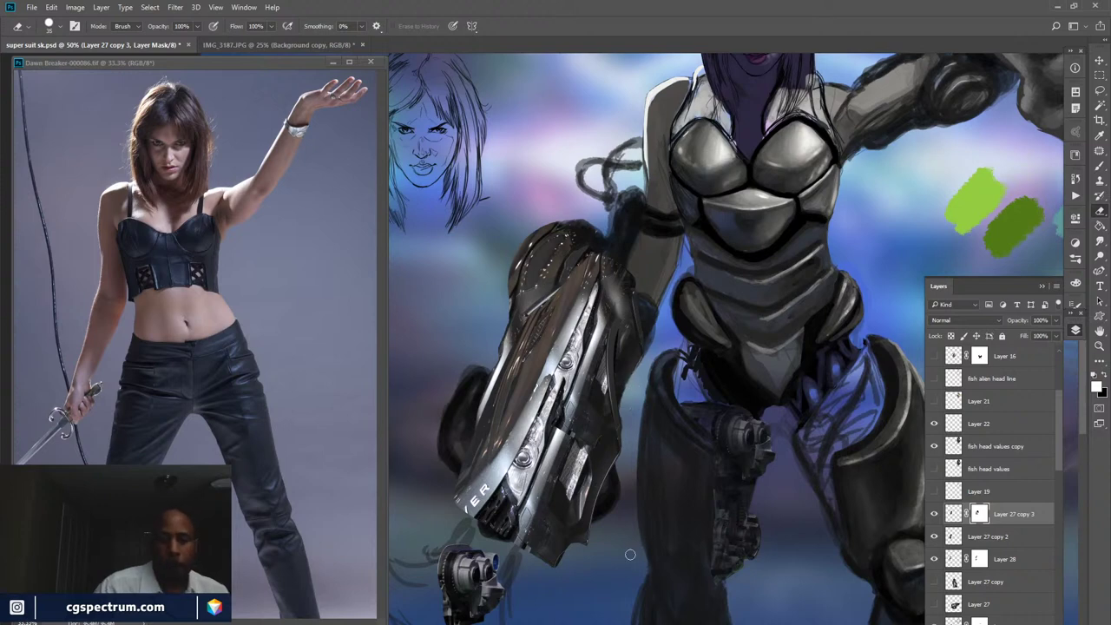
{"action": "left_click", "coordinate": [934, 515]}
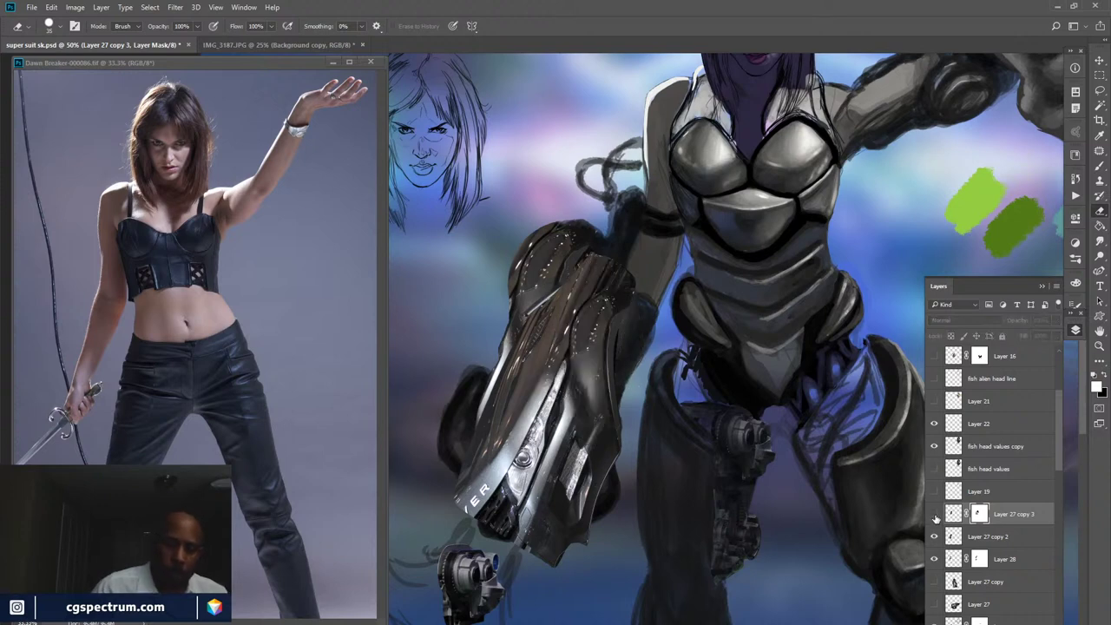
{"action": "left_click", "coordinate": [935, 515]}
{"action": "left_click", "coordinate": [934, 538]}
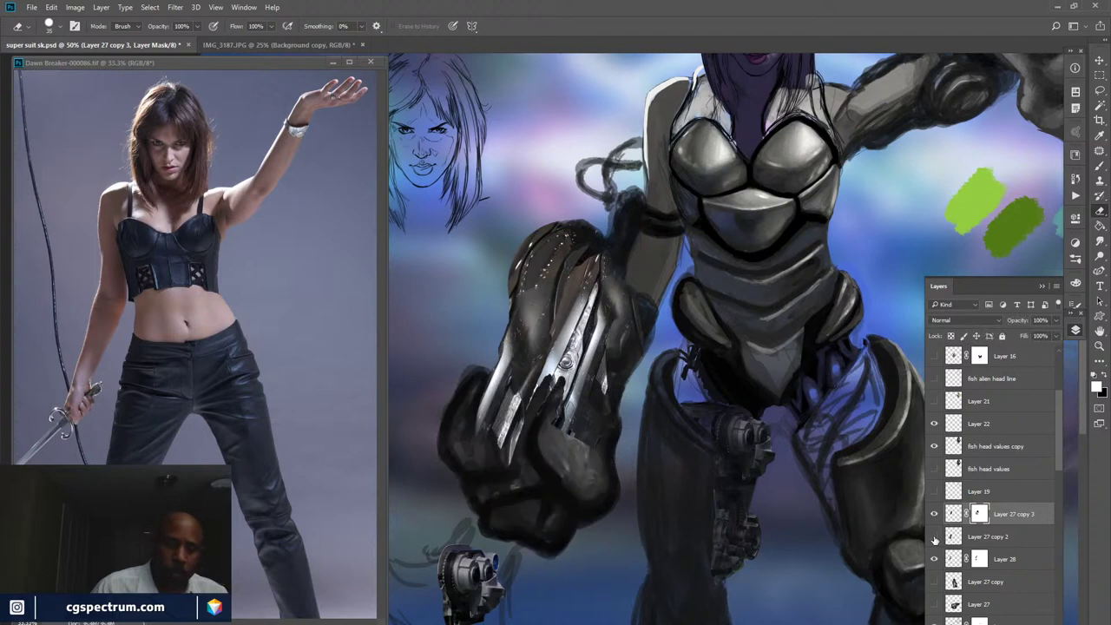
{"action": "left_click", "coordinate": [933, 538]}
{"action": "left_click", "coordinate": [969, 538]}
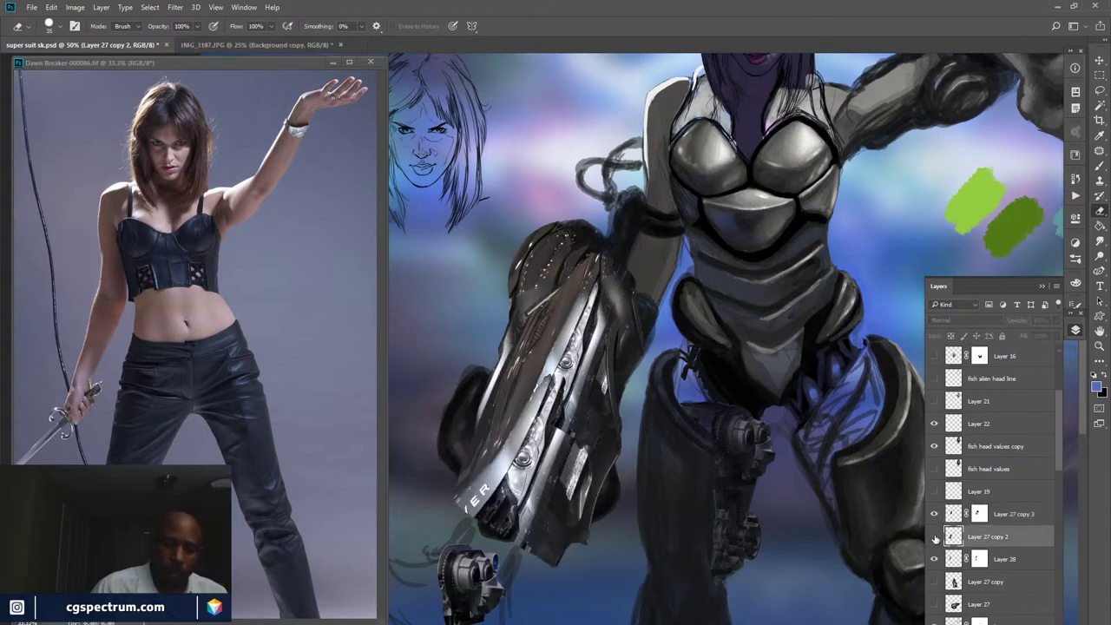
{"action": "left_click", "coordinate": [934, 538]}
{"action": "left_click", "coordinate": [934, 538]}
{"action": "left_click", "coordinate": [934, 538]}
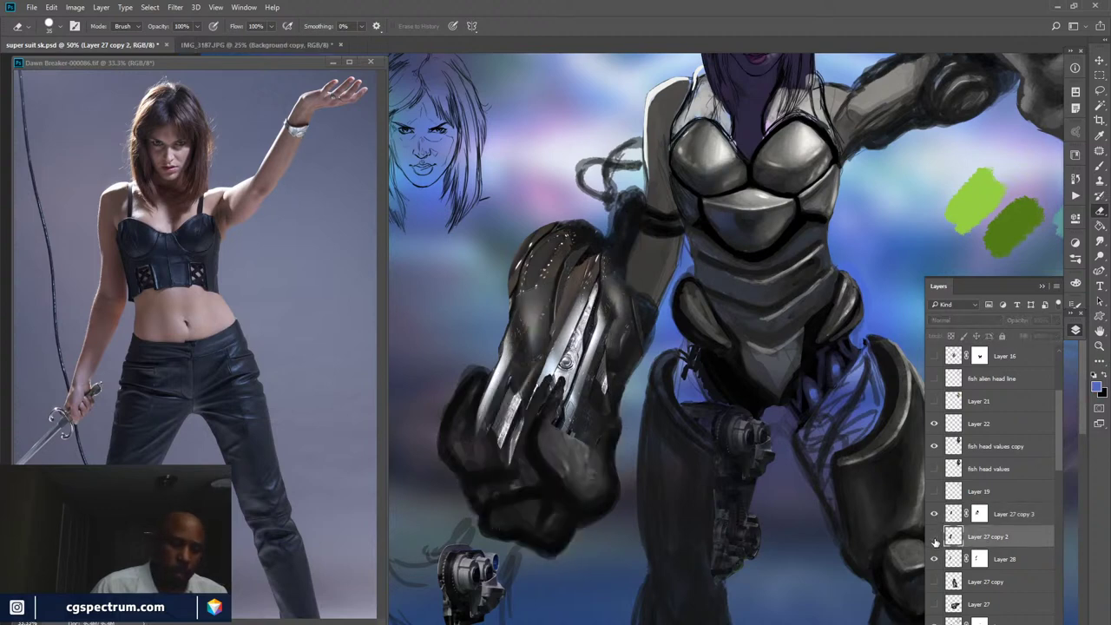
{"action": "left_click", "coordinate": [933, 538]}
{"action": "left_click", "coordinate": [933, 538]}
{"action": "left_click", "coordinate": [933, 538]}
{"action": "left_click", "coordinate": [934, 538]}
{"action": "left_click", "coordinate": [934, 538]}
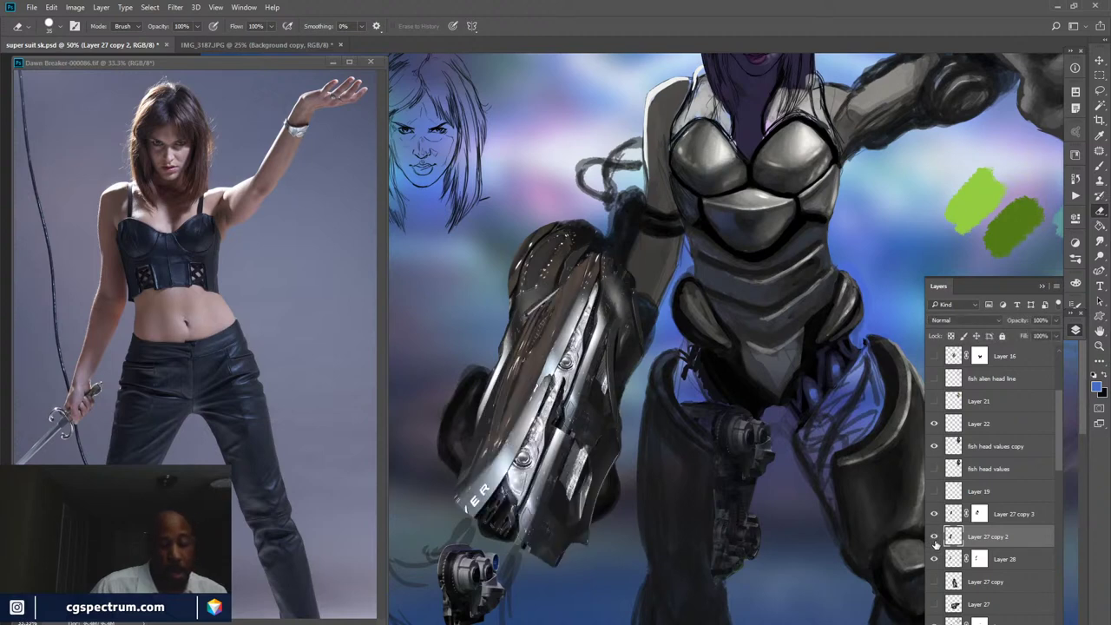
{"action": "left_click", "coordinate": [933, 538]}
{"action": "left_click", "coordinate": [933, 538]}
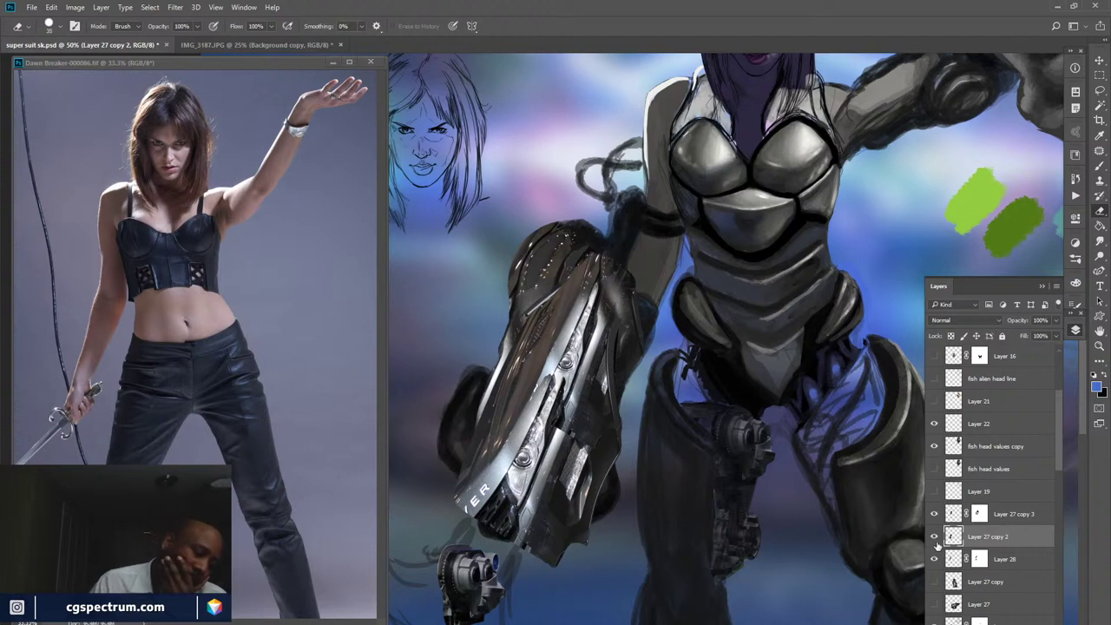
{"action": "left_click", "coordinate": [934, 538]}
{"action": "left_click", "coordinate": [934, 538]}
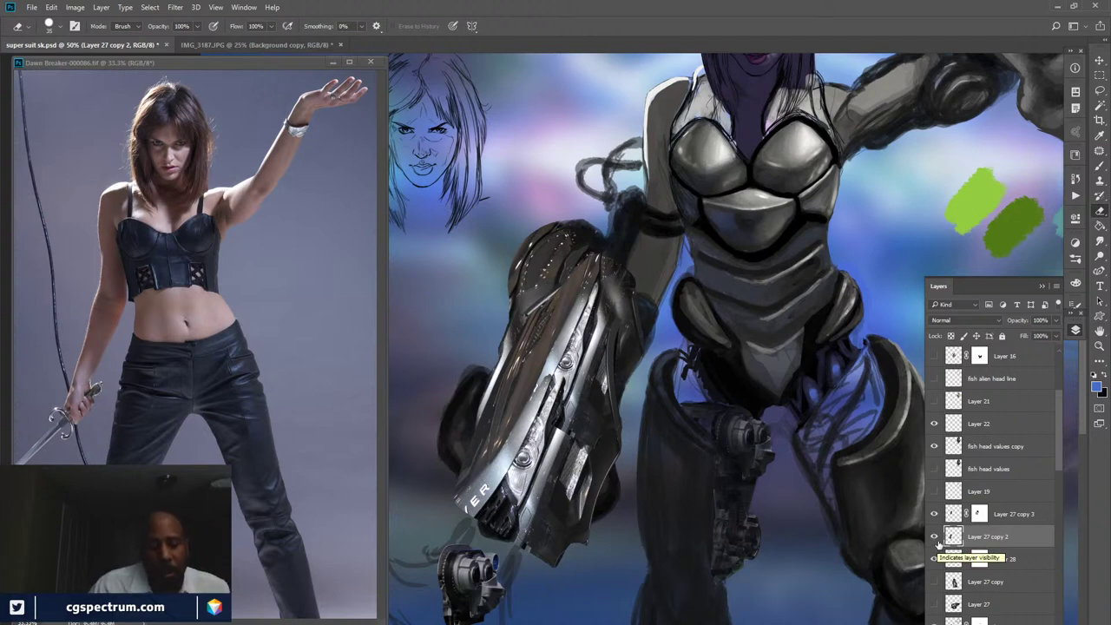
{"action": "left_click", "coordinate": [935, 538]}
{"action": "left_click", "coordinate": [935, 538]}
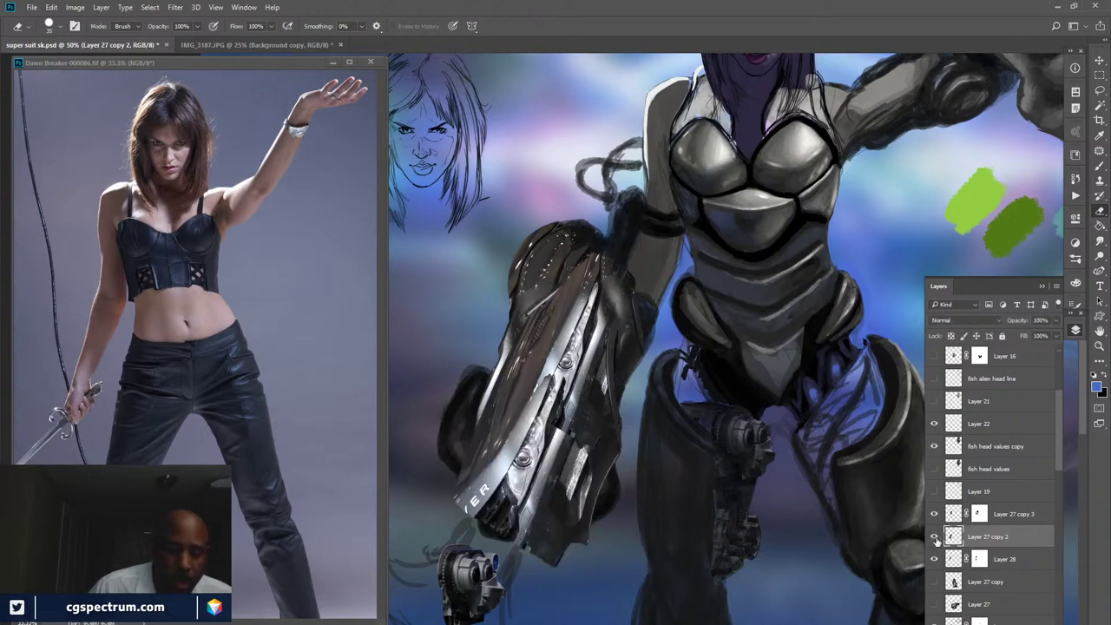
{"action": "left_click", "coordinate": [936, 538]}
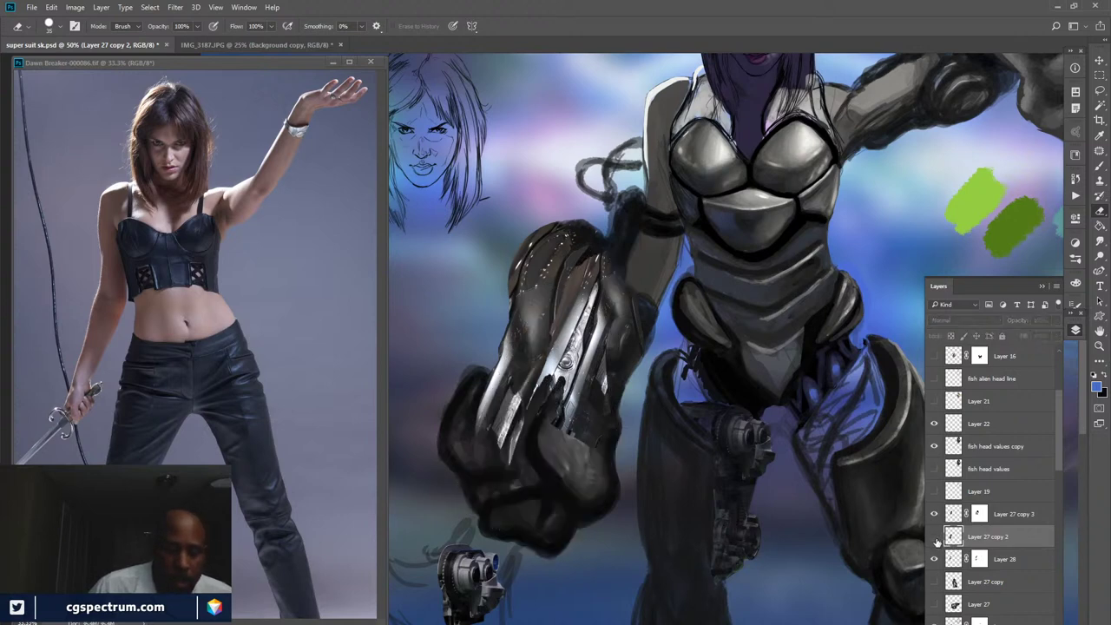
{"action": "left_click", "coordinate": [934, 538]}
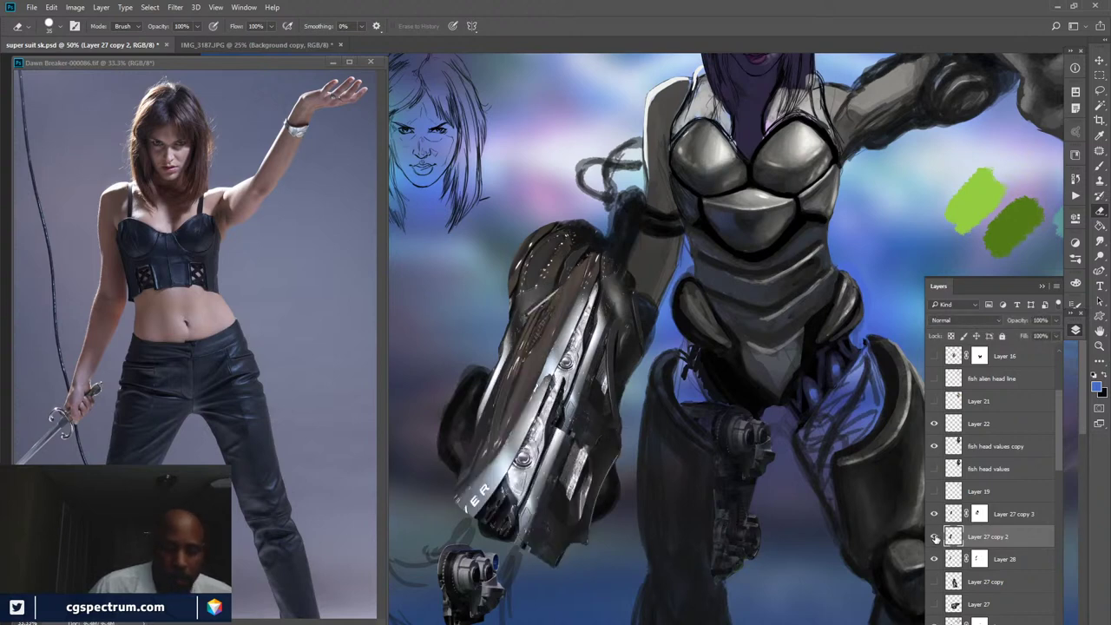
{"action": "mouse_move", "coordinate": [795, 541]}
{"action": "left_mouse_down"}
{"action": "mouse_move", "coordinate": [813, 513]}
{"action": "mouse_move", "coordinate": [821, 526]}
{"action": "mouse_move", "coordinate": [837, 518]}
{"action": "left_mouse_up"}
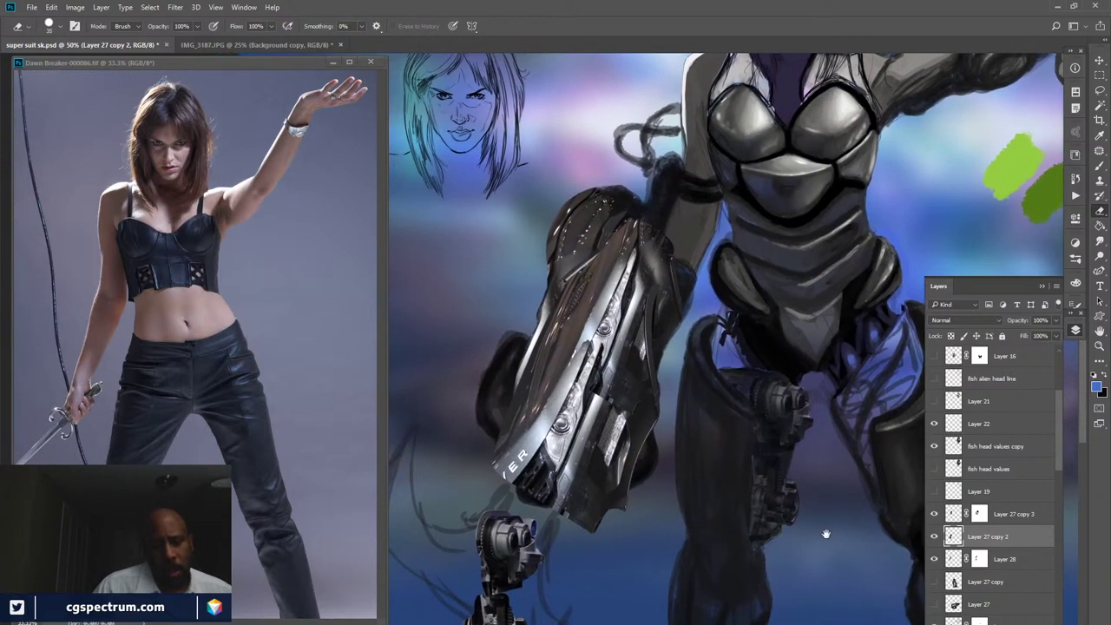
{"action": "left_click", "coordinate": [934, 539]}
{"action": "left_click", "coordinate": [934, 539]}
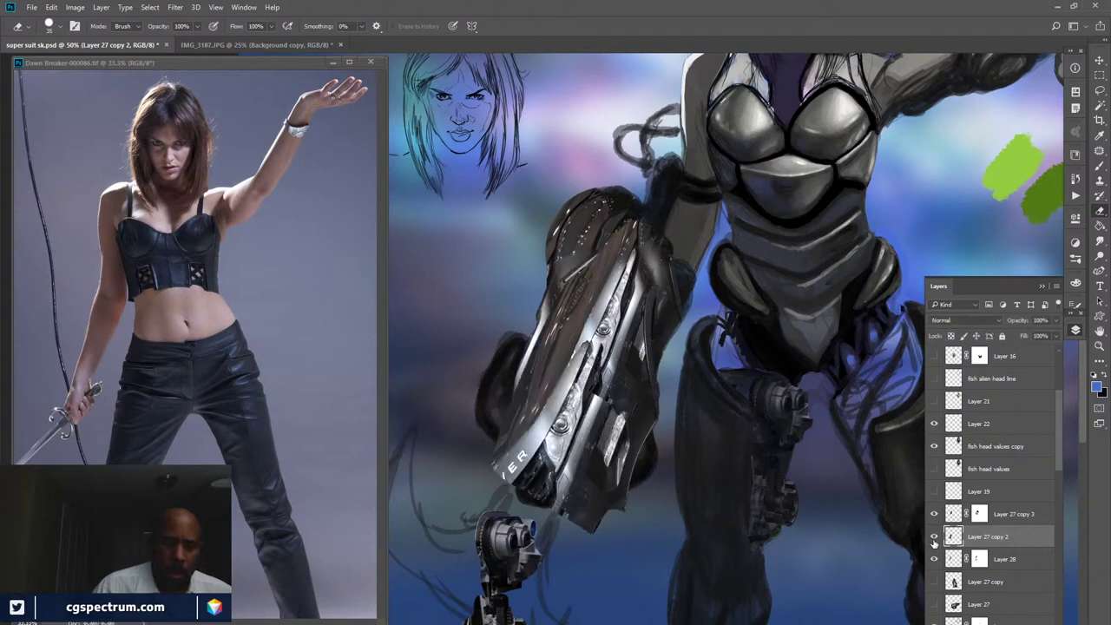
{"action": "left_click", "coordinate": [934, 536]}
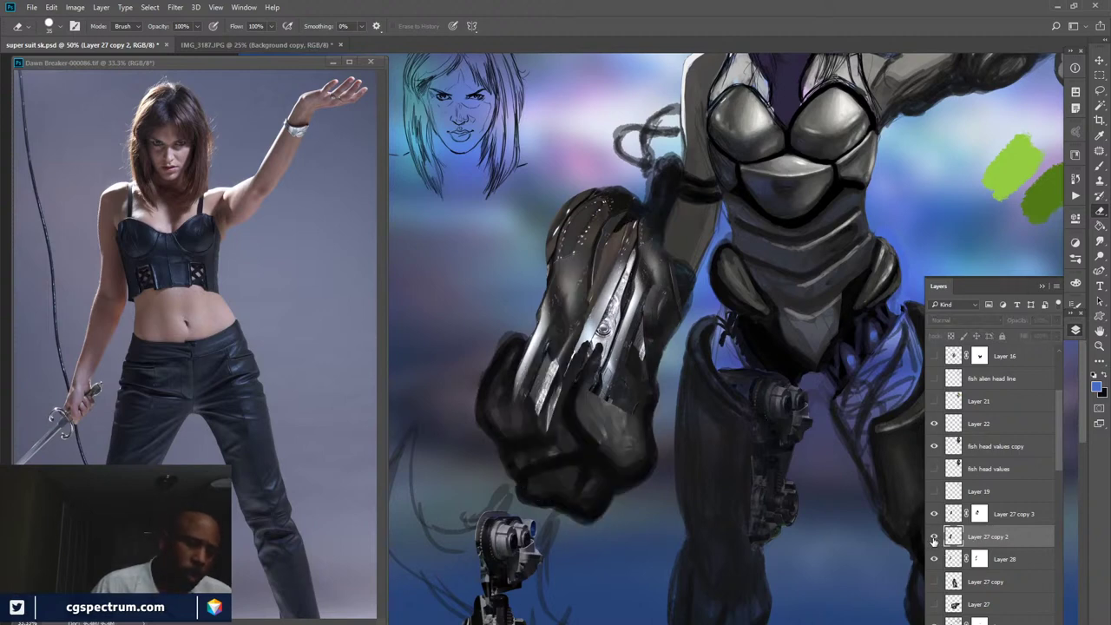
{"action": "left_click", "coordinate": [934, 537]}
{"action": "left_click", "coordinate": [933, 538]}
{"action": "left_click", "coordinate": [933, 538]}
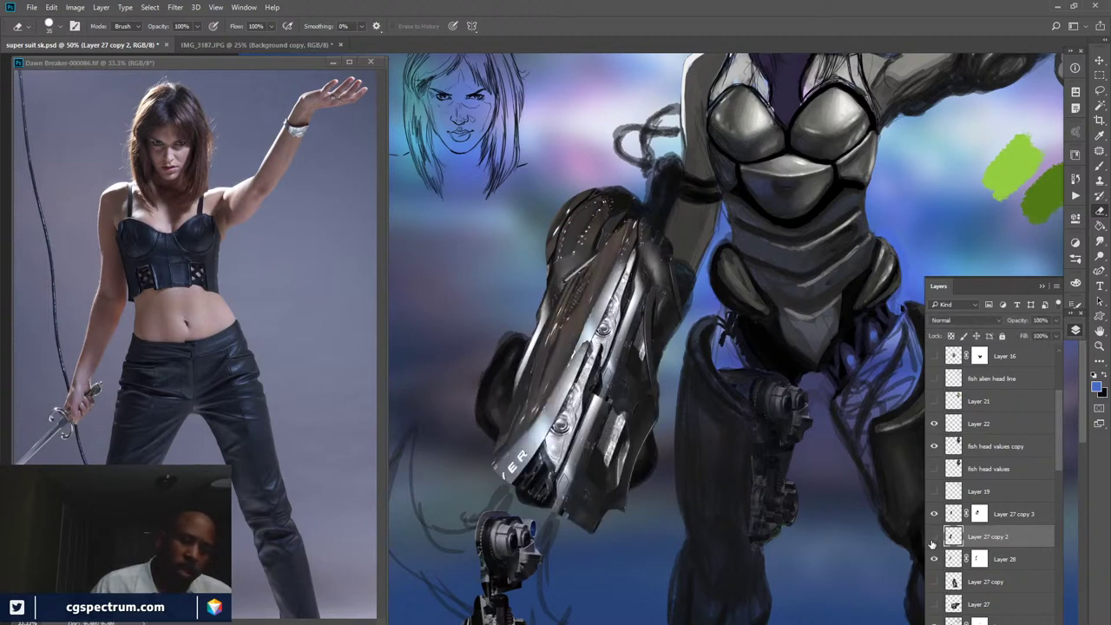
{"action": "left_click", "coordinate": [934, 537]}
{"action": "left_click", "coordinate": [934, 538]}
{"action": "left_click", "coordinate": [934, 537]}
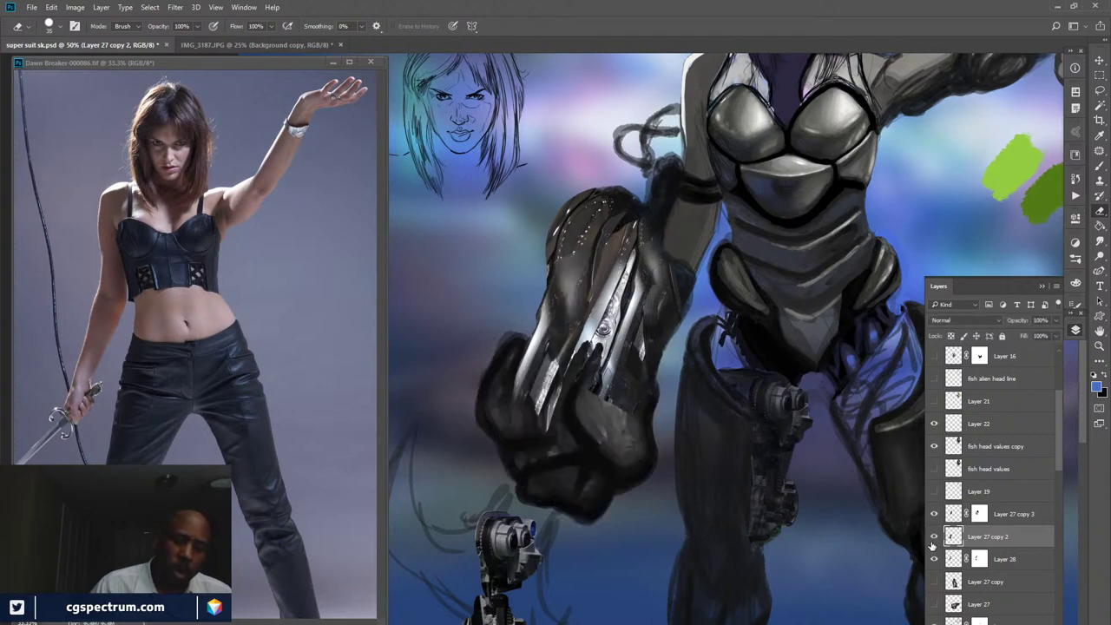
{"action": "left_click", "coordinate": [934, 538]}
{"action": "left_click", "coordinate": [933, 538]}
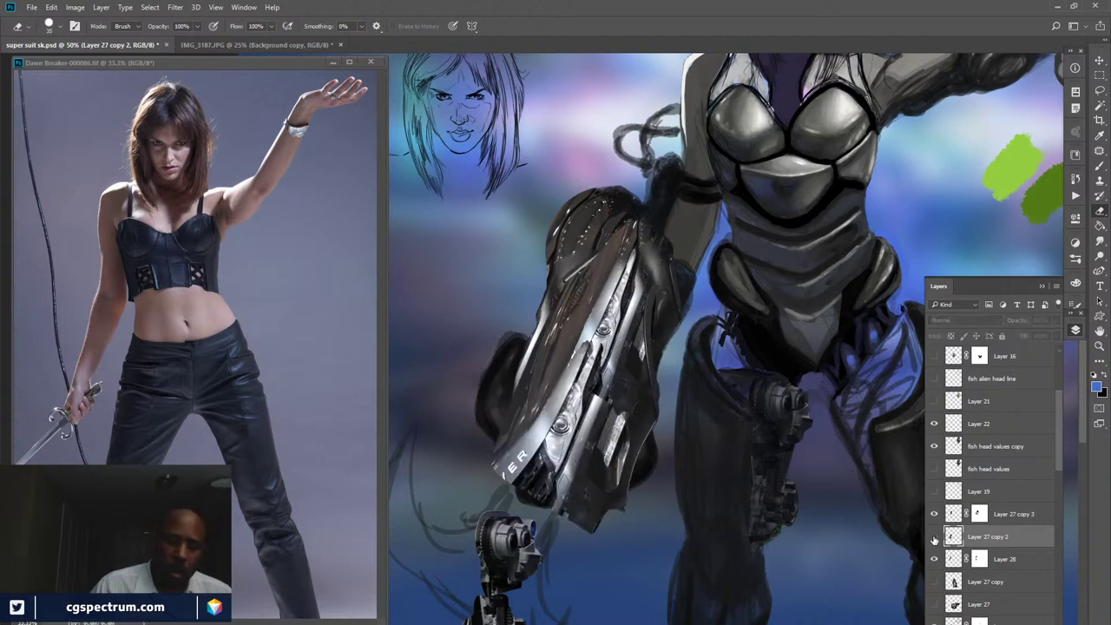
{"action": "left_click", "coordinate": [934, 538]}
{"action": "left_click", "coordinate": [934, 538]}
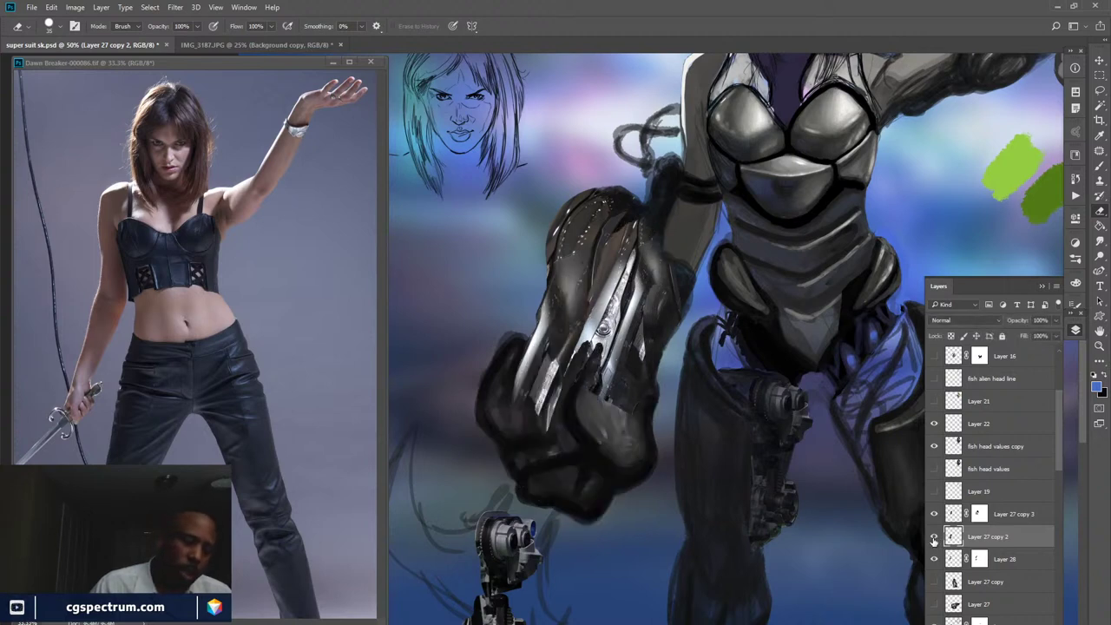
{"action": "left_click", "coordinate": [934, 538]}
{"action": "left_click", "coordinate": [934, 538]}
{"action": "left_click", "coordinate": [934, 538]}
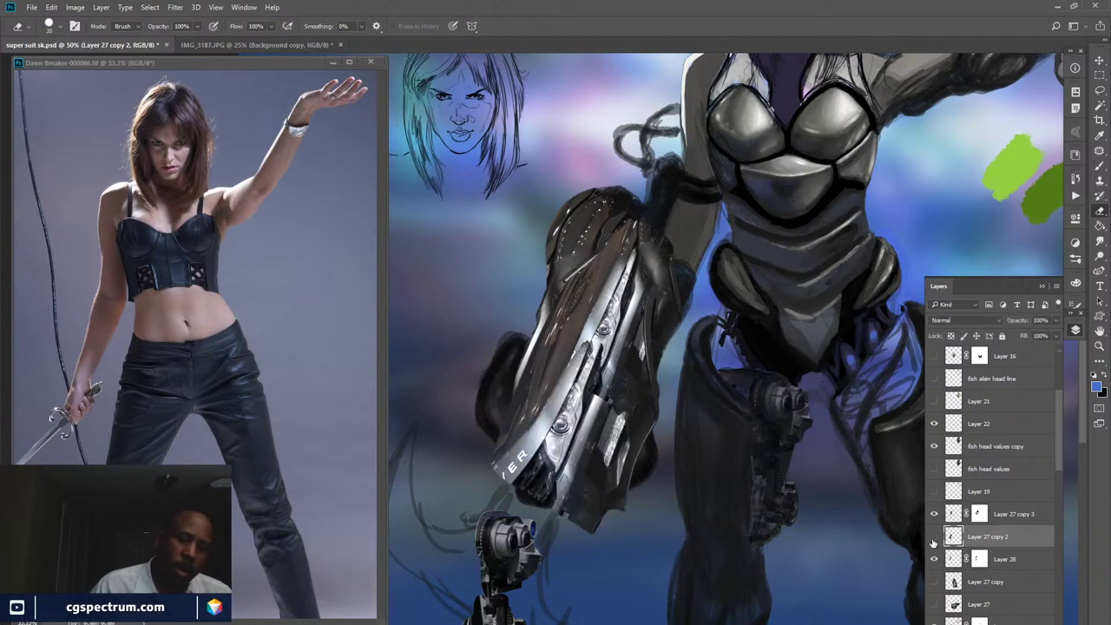
{"action": "left_click", "coordinate": [934, 538]}
{"action": "left_click", "coordinate": [934, 538]}
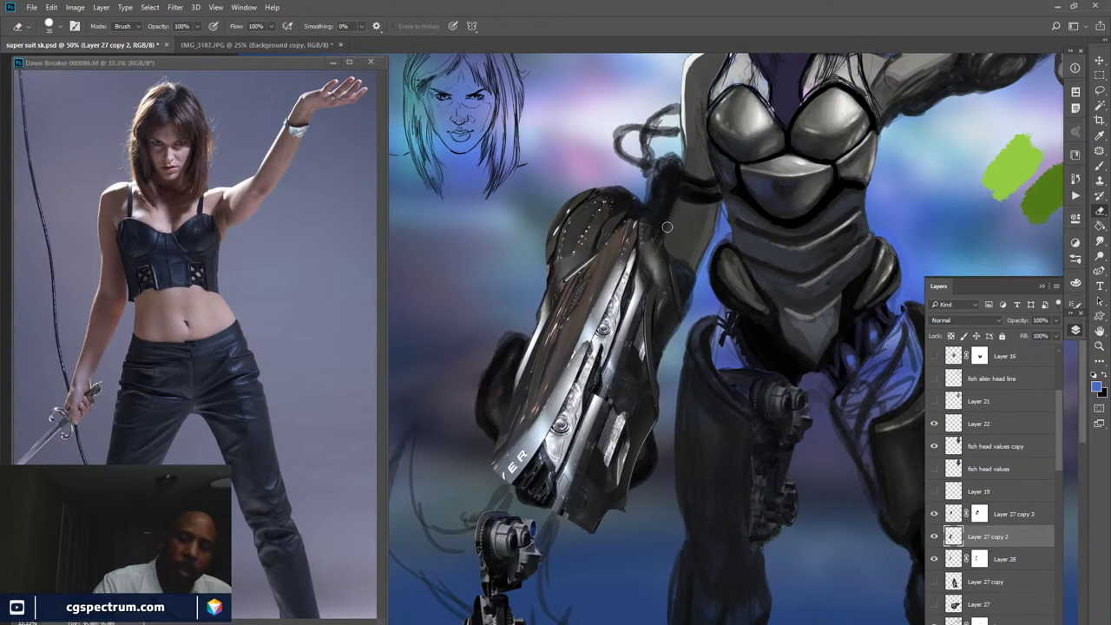
{"action": "left_click", "coordinate": [934, 538]}
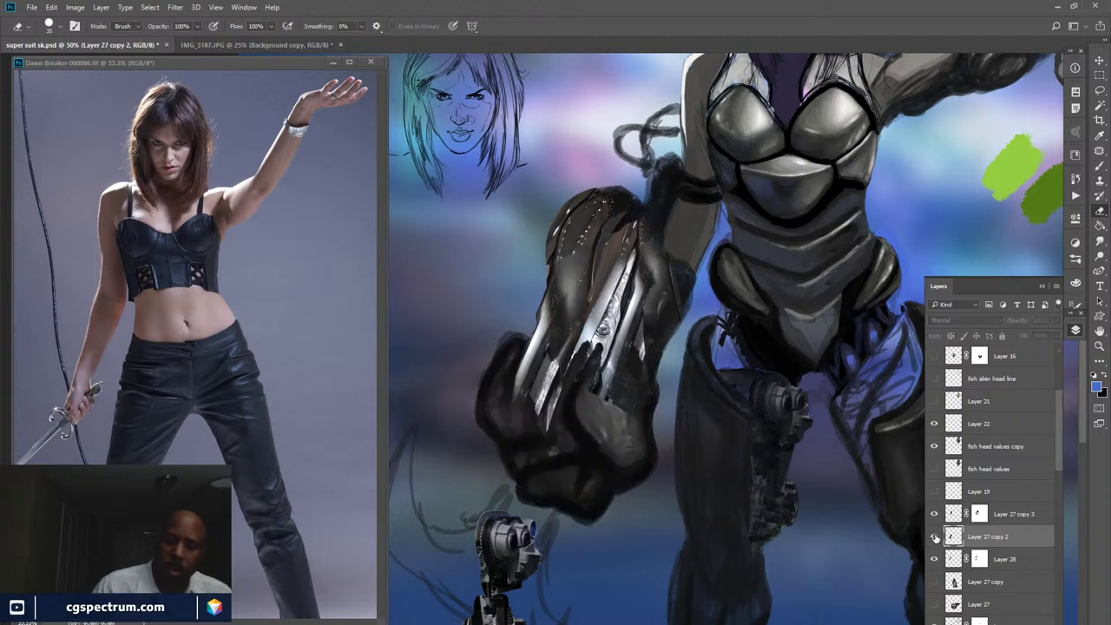
{"action": "left_click", "coordinate": [933, 538]}
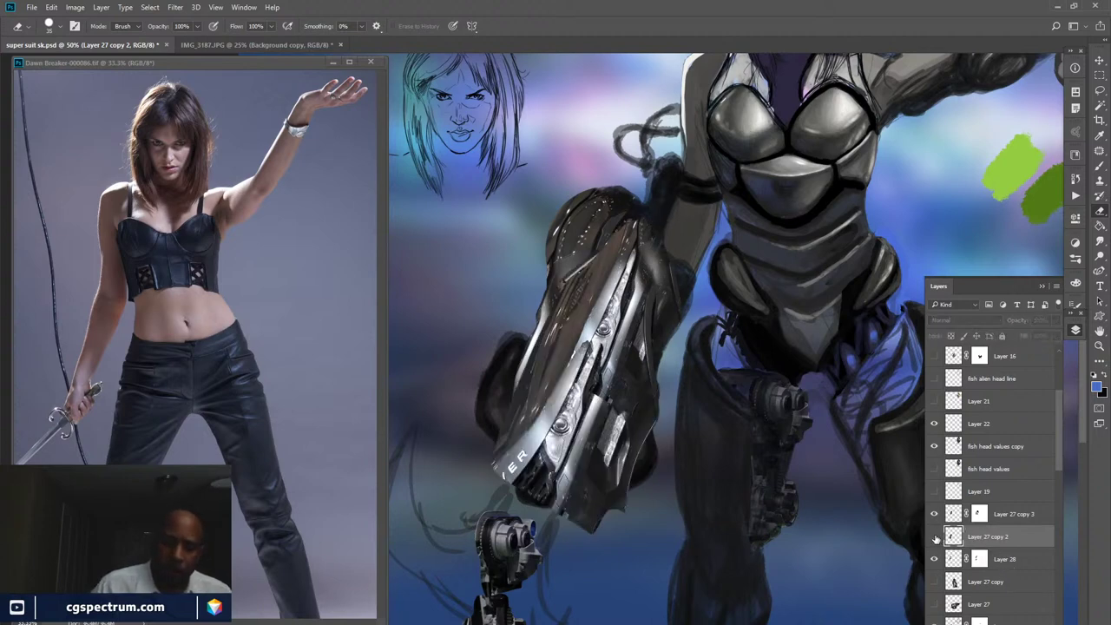
{"action": "left_click", "coordinate": [935, 537]}
{"action": "left_click", "coordinate": [935, 537]}
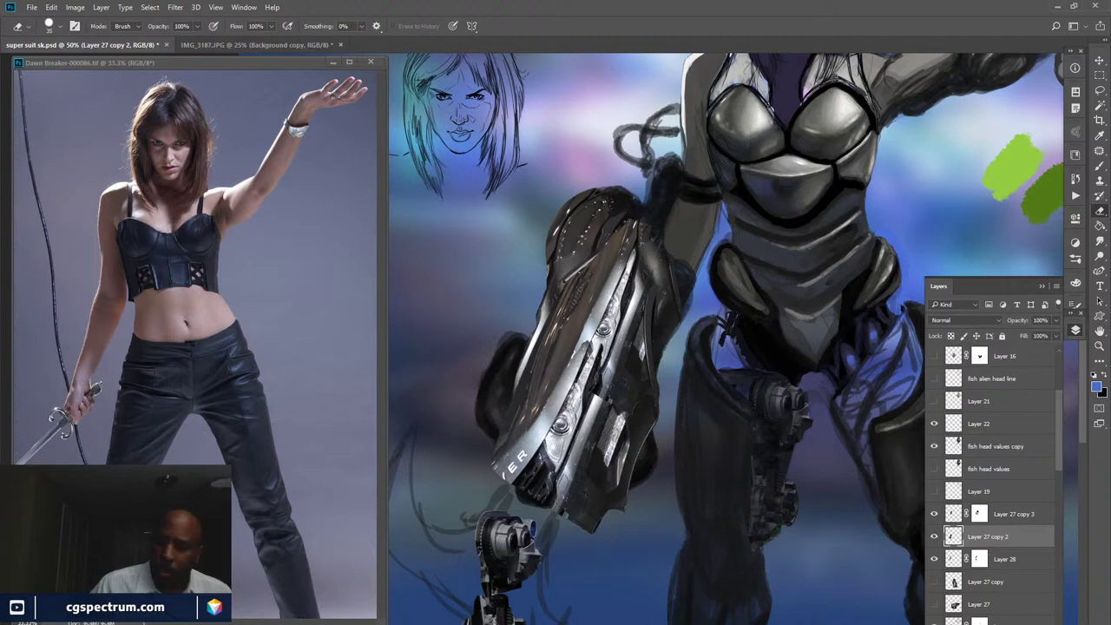
- Add a white layer mask to Layer 27 copy 2 and compare the photobashed arm on and off
{"action": "key", "text": "ctrl+alt+m"}
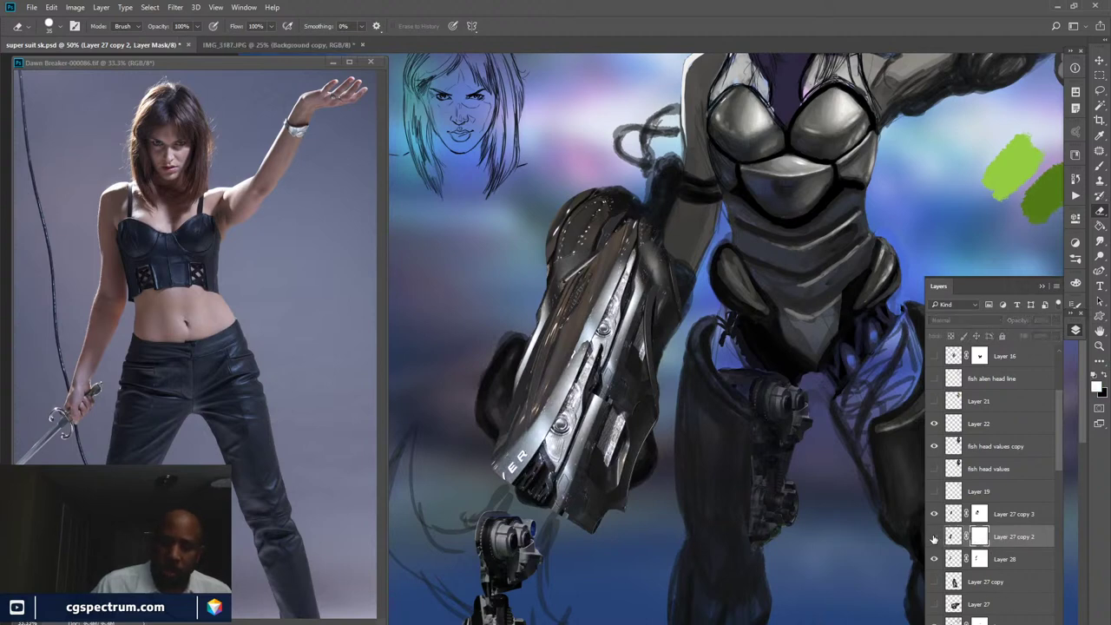
{"action": "left_click", "coordinate": [935, 538]}
{"action": "left_click", "coordinate": [935, 537]}
{"action": "left_click", "coordinate": [935, 537]}
{"action": "left_click", "coordinate": [934, 537]}
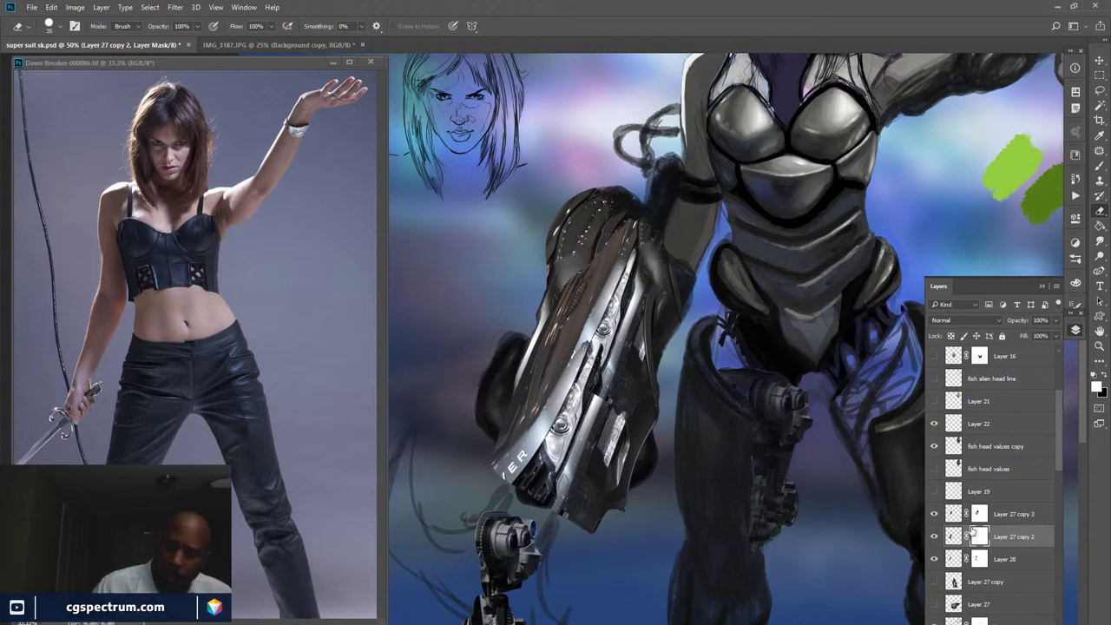
- Compare the forearm armour detail by toggling its visibility repeatedly, ending visible
{"action": "left_click", "coordinate": [933, 536]}
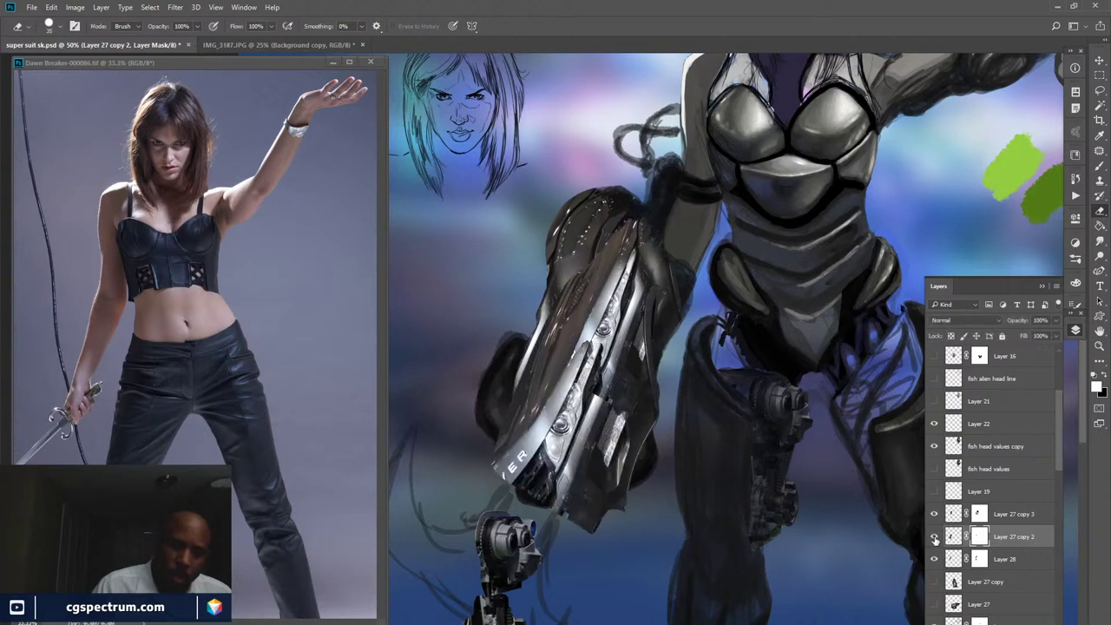
{"action": "left_click", "coordinate": [933, 537]}
{"action": "left_click", "coordinate": [933, 536]}
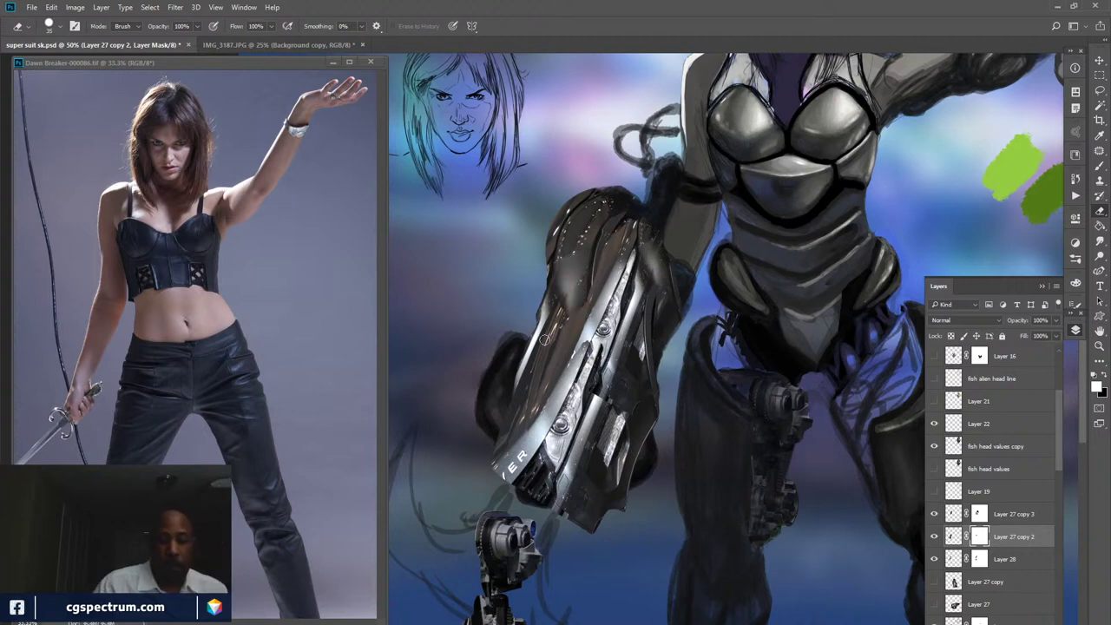
{"action": "left_click", "coordinate": [935, 537]}
{"action": "left_click", "coordinate": [933, 537]}
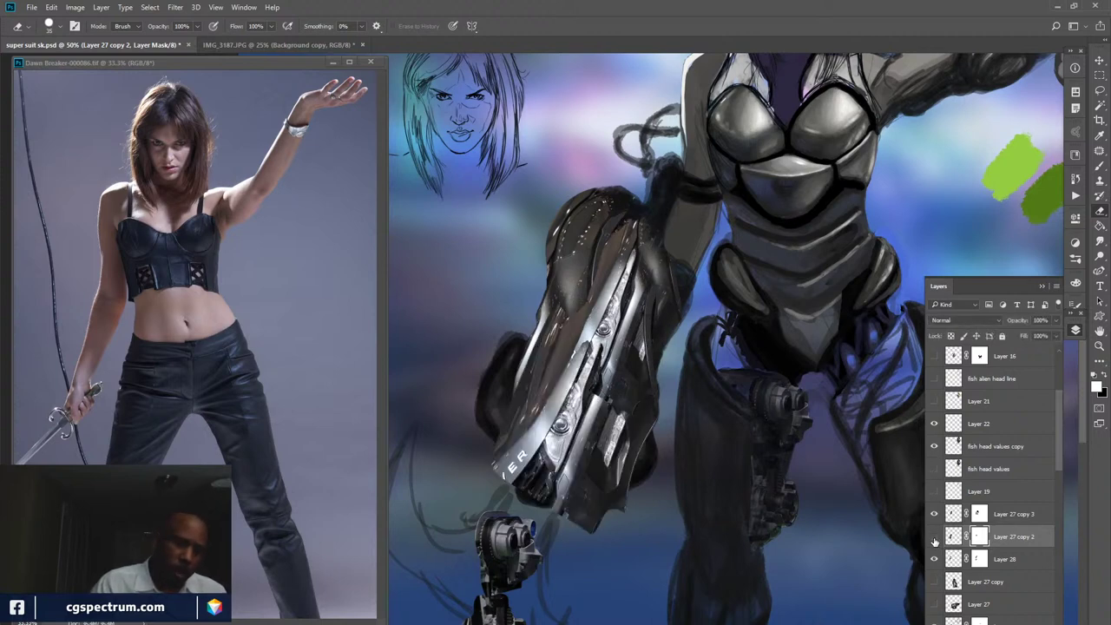
{"action": "left_click", "coordinate": [933, 537]}
{"action": "left_click", "coordinate": [934, 538]}
{"action": "left_click", "coordinate": [933, 537]}
{"action": "left_click", "coordinate": [934, 537]}
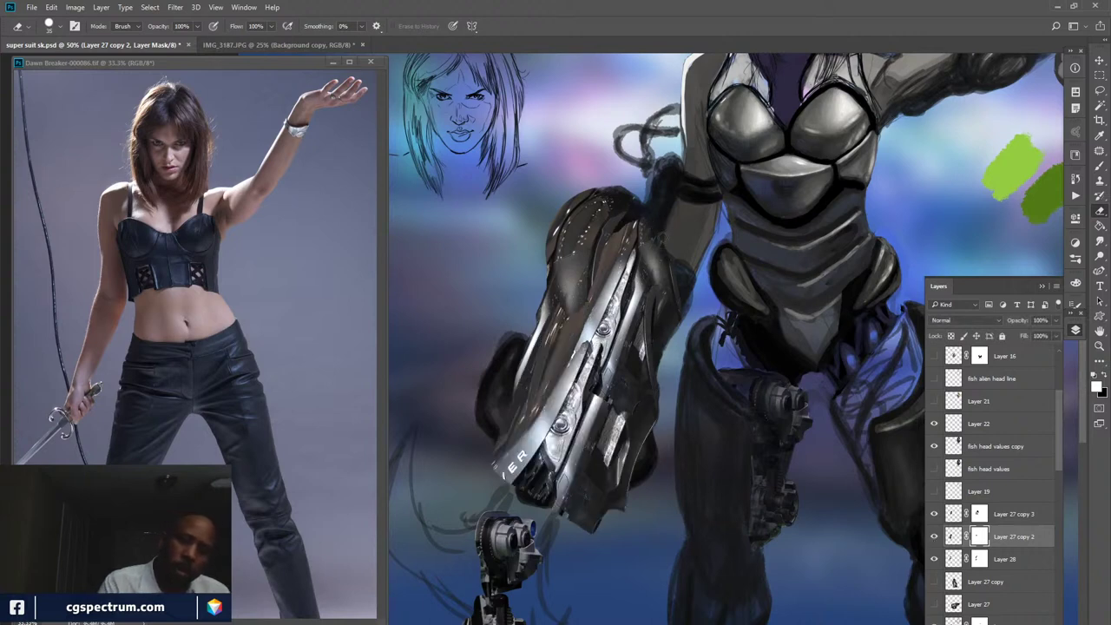
{"action": "left_click", "coordinate": [933, 538]}
{"action": "left_click", "coordinate": [933, 537]}
{"action": "left_click", "coordinate": [933, 537]}
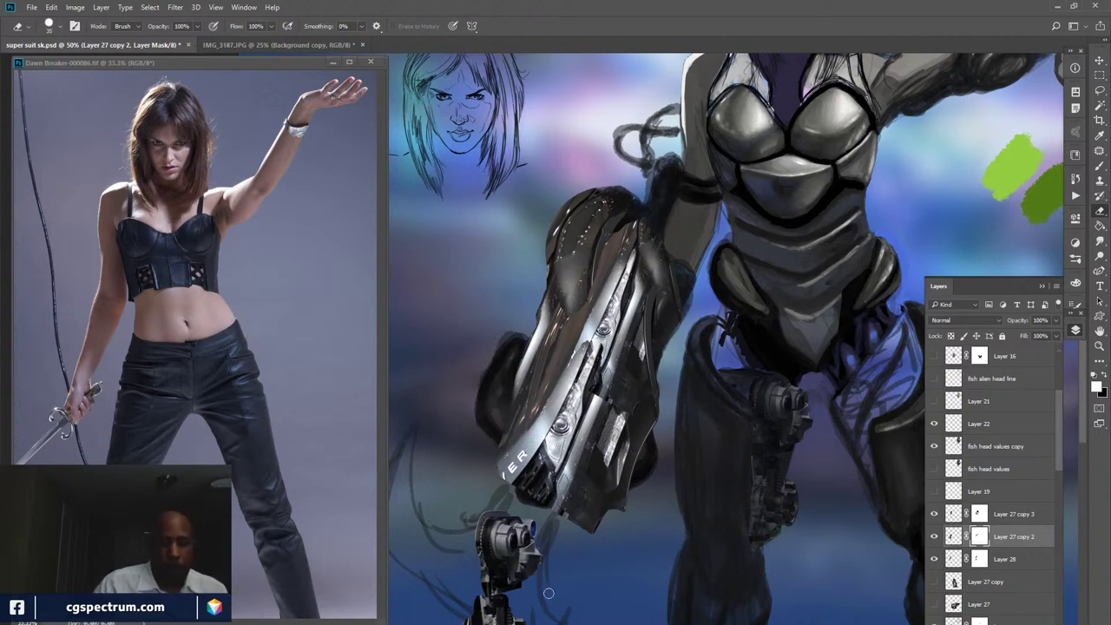
- Pan down to the legs and make Layer 26's mechanical leg pieces visible
{"action": "left_click_drag", "start_coordinate": [763, 526], "coordinate": [780, 441]}
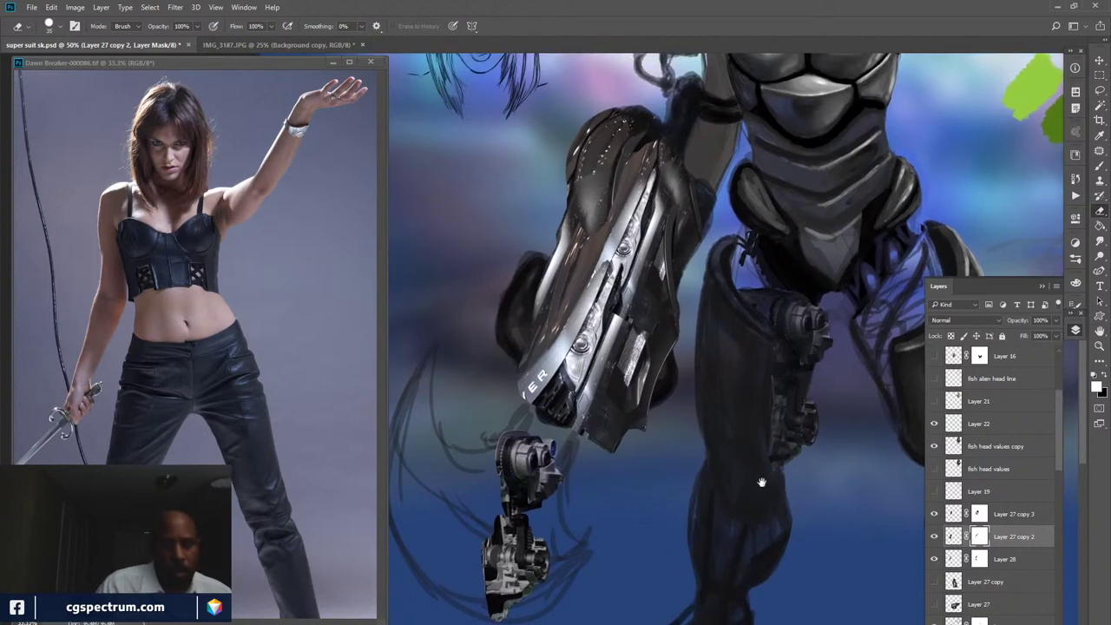
{"action": "key", "text": "ctrl+z"}
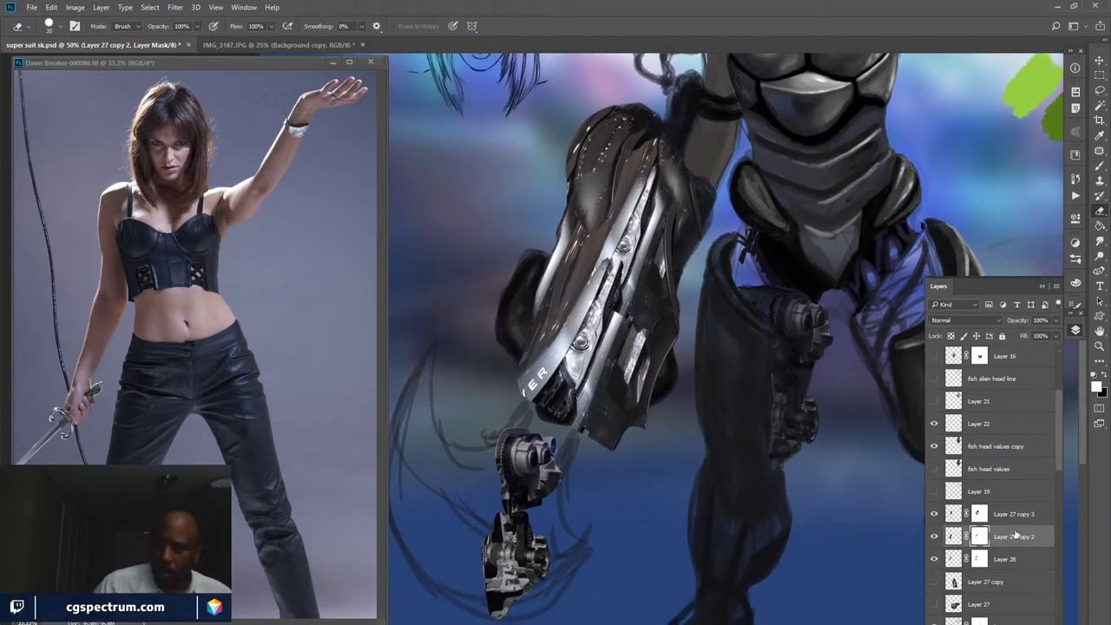
{"action": "left_click_drag", "start_coordinate": [1058, 457], "coordinate": [1055, 486]}
{"action": "left_click", "coordinate": [933, 613]}
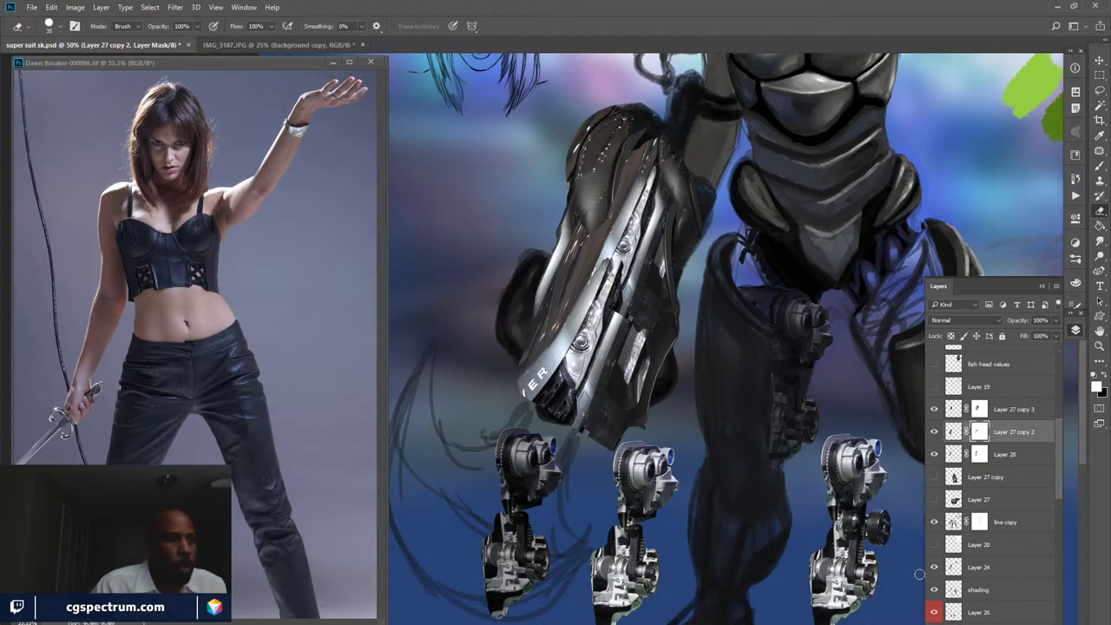
{"action": "left_click", "coordinate": [296, 46]}
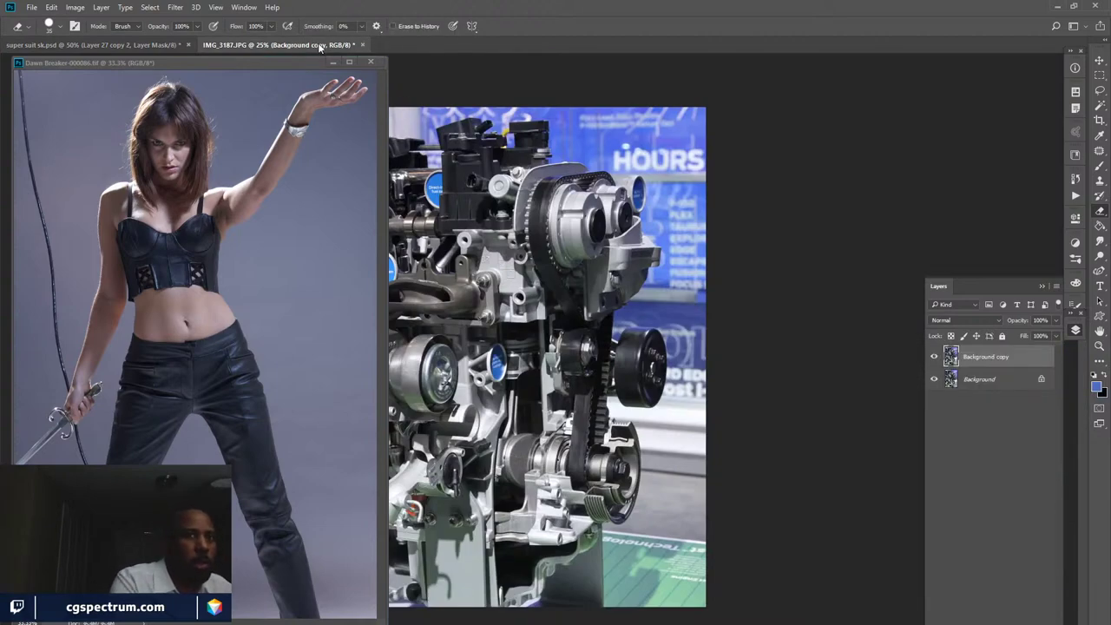
{"action": "mouse_move", "coordinate": [318, 44]}
{"action": "left_mouse_down"}
{"action": "mouse_move", "coordinate": [769, 96]}
{"action": "mouse_move", "coordinate": [788, 49]}
{"action": "mouse_move", "coordinate": [778, 101]}
{"action": "left_mouse_up"}
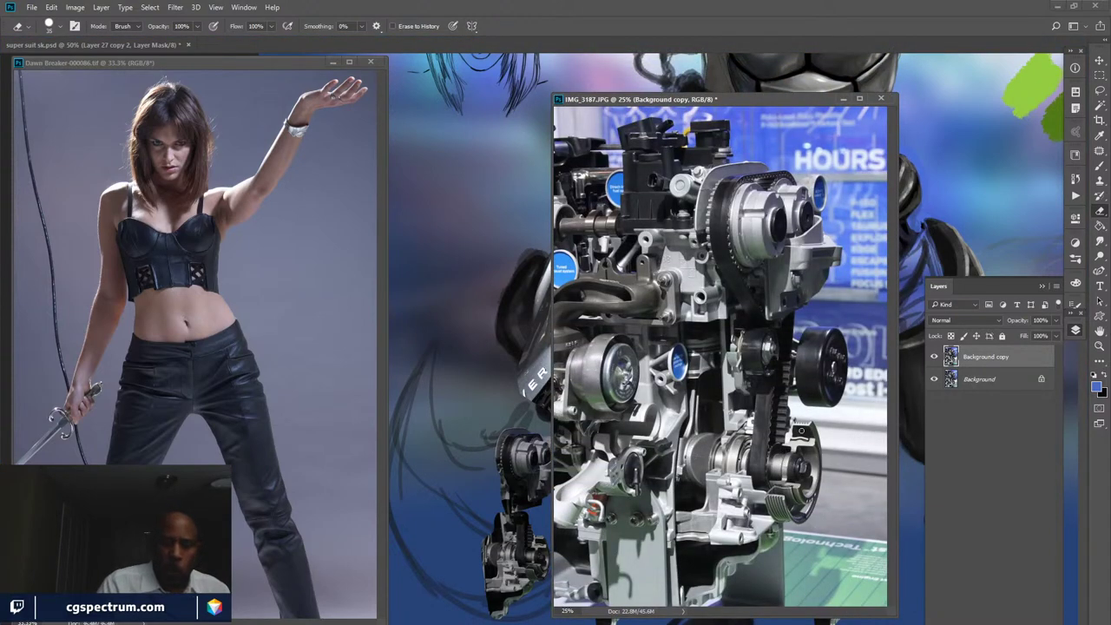
{"action": "left_click_drag", "start_coordinate": [801, 99], "coordinate": [800, 40]}
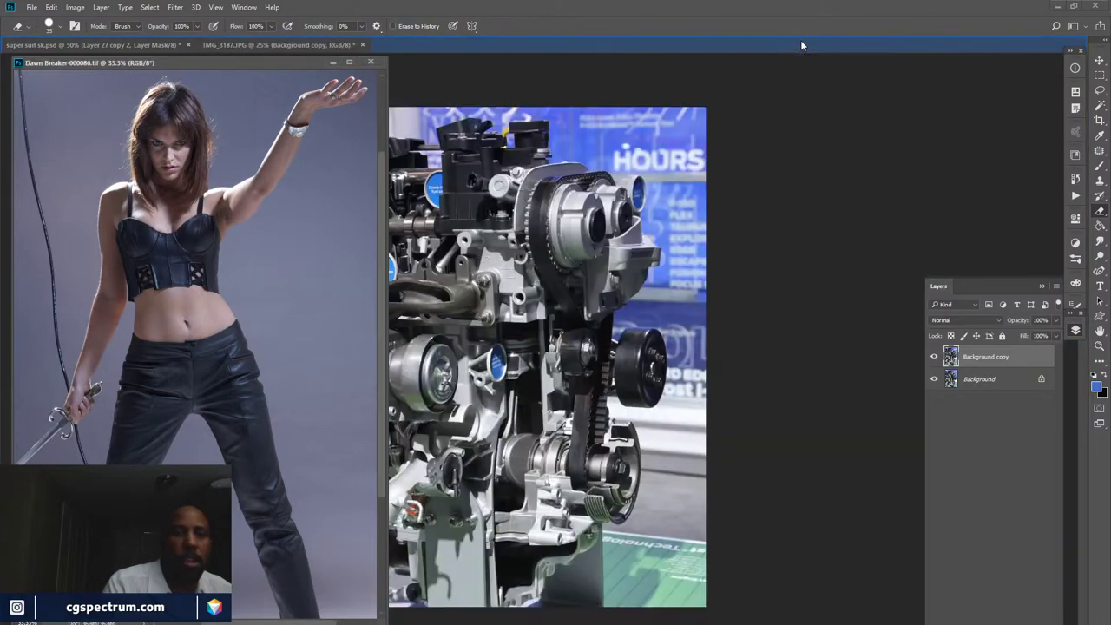
{"action": "left_click", "coordinate": [142, 45]}
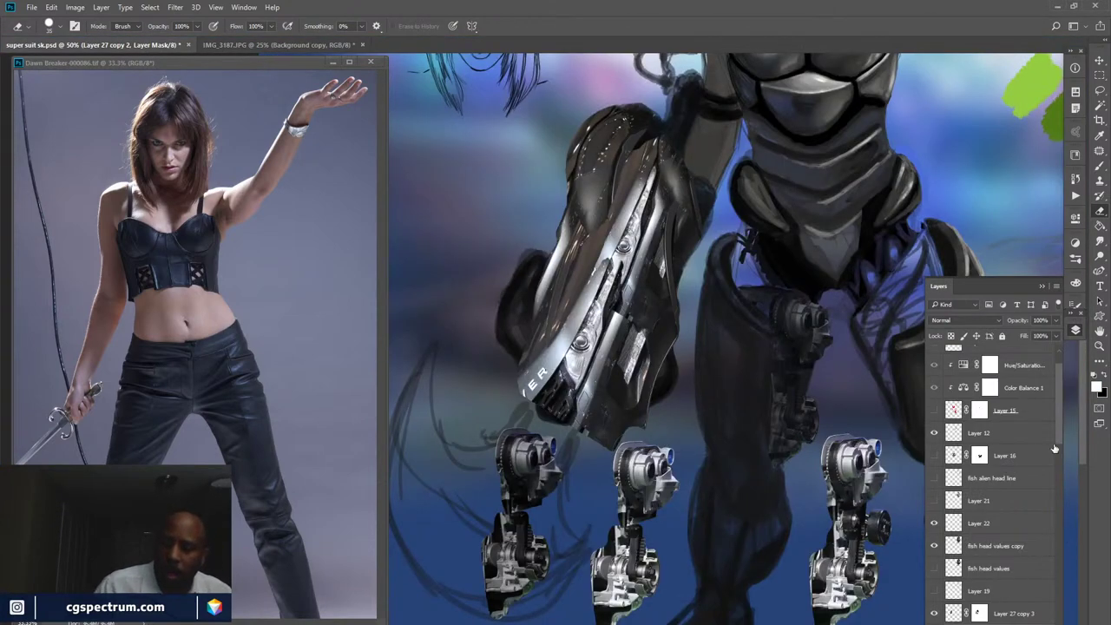
{"action": "scroll", "coordinate": [1058, 449], "scroll_direction": "down", "scroll_amount": 3}
{"action": "left_click", "coordinate": [934, 569]}
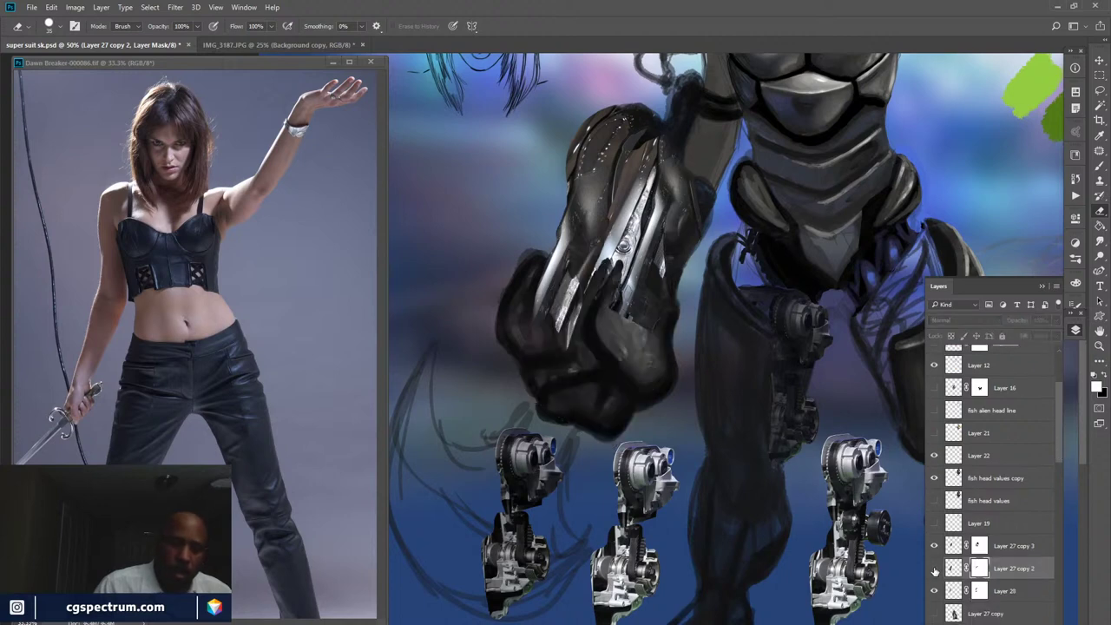
{"action": "left_click", "coordinate": [935, 569]}
{"action": "left_click", "coordinate": [934, 569]}
{"action": "left_click", "coordinate": [934, 569]}
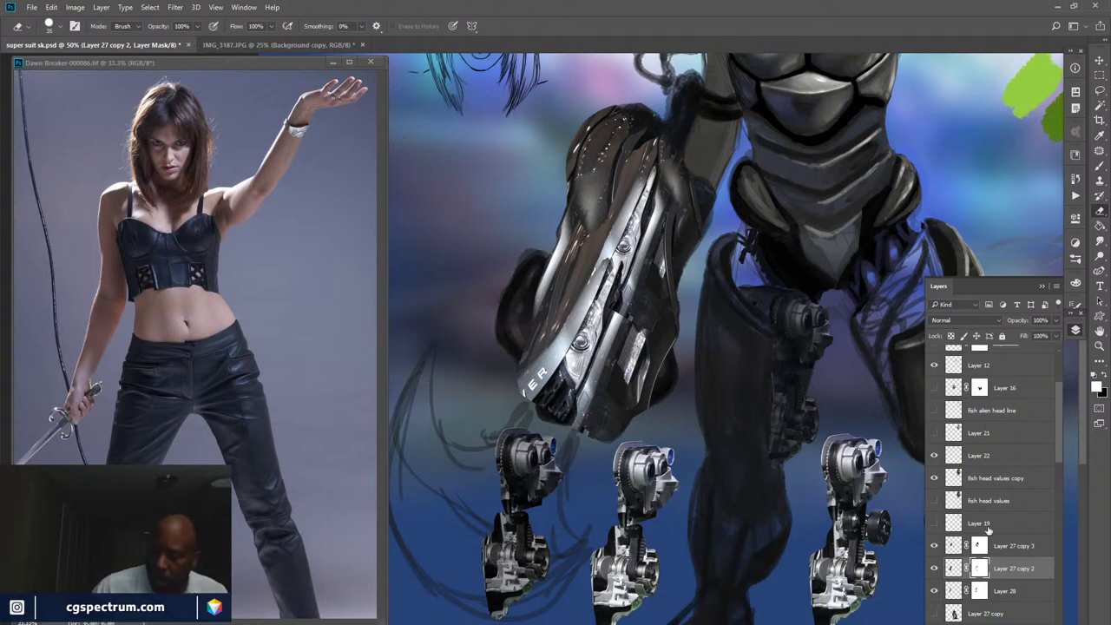
{"action": "scroll", "coordinate": [1052, 460], "scroll_direction": "down", "scroll_amount": 5}
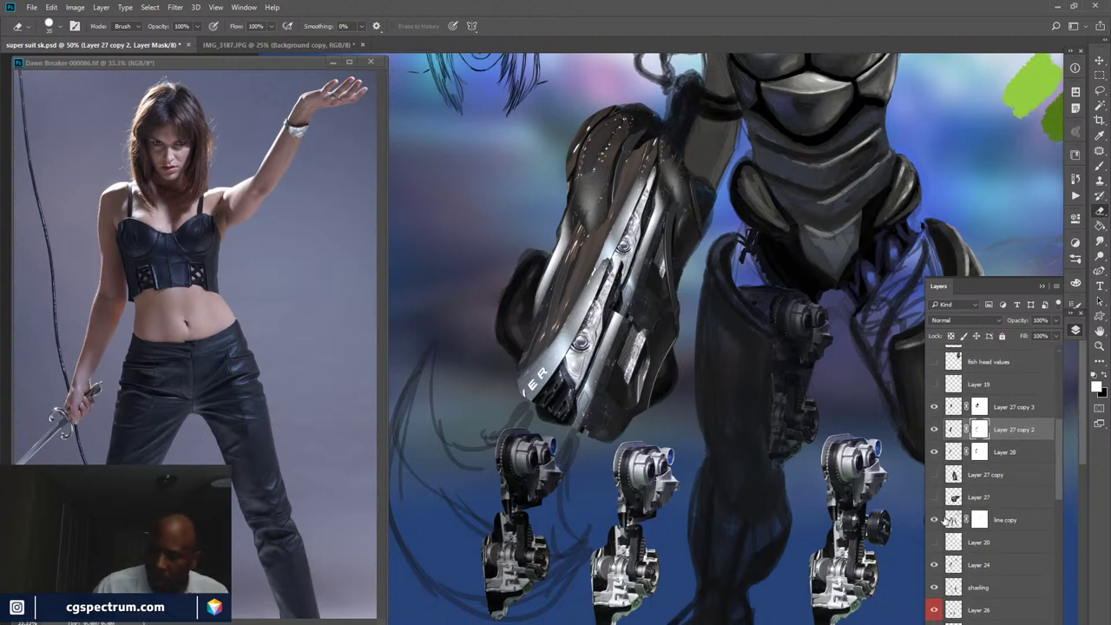
{"action": "left_click", "coordinate": [935, 519]}
{"action": "left_click", "coordinate": [934, 519]}
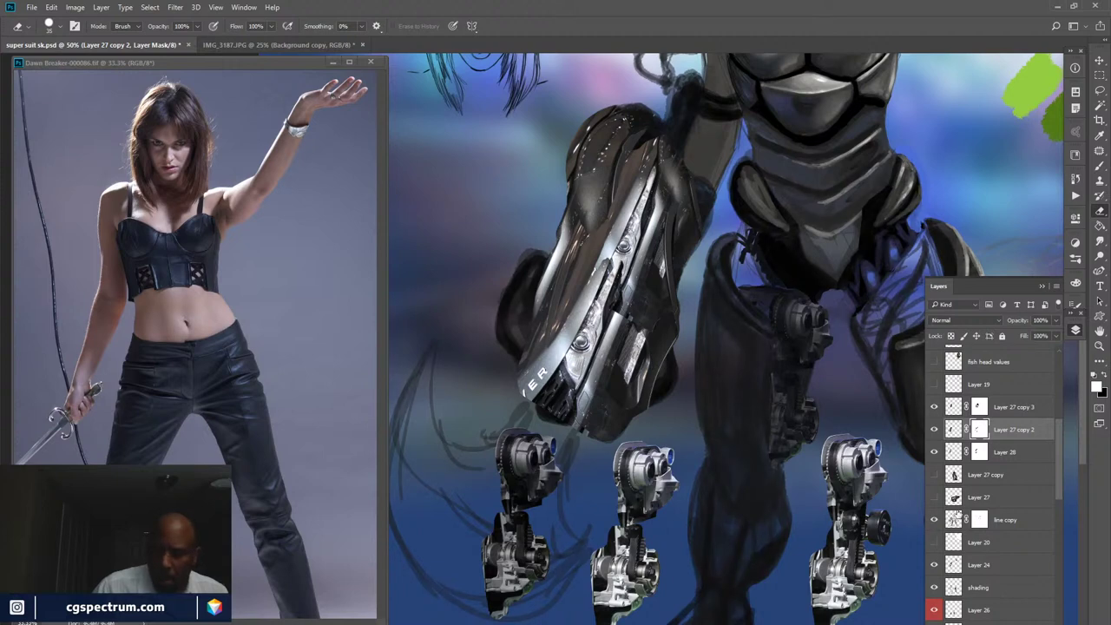
{"action": "scroll", "coordinate": [1050, 469], "scroll_direction": "down", "scroll_amount": 2}
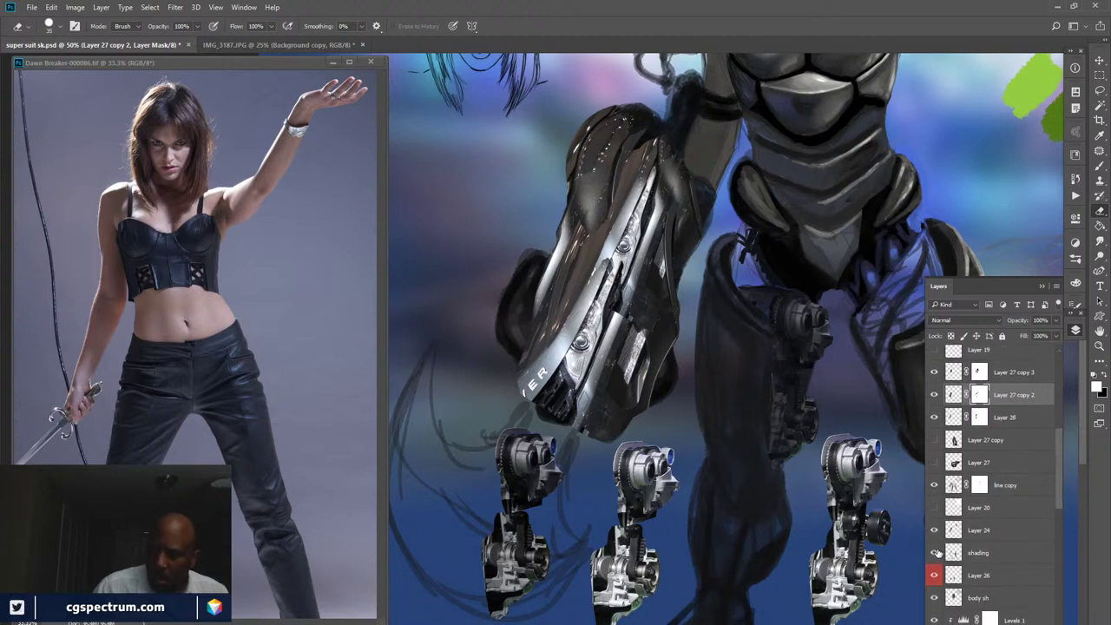
{"action": "left_click", "coordinate": [934, 553]}
{"action": "left_click", "coordinate": [935, 552]}
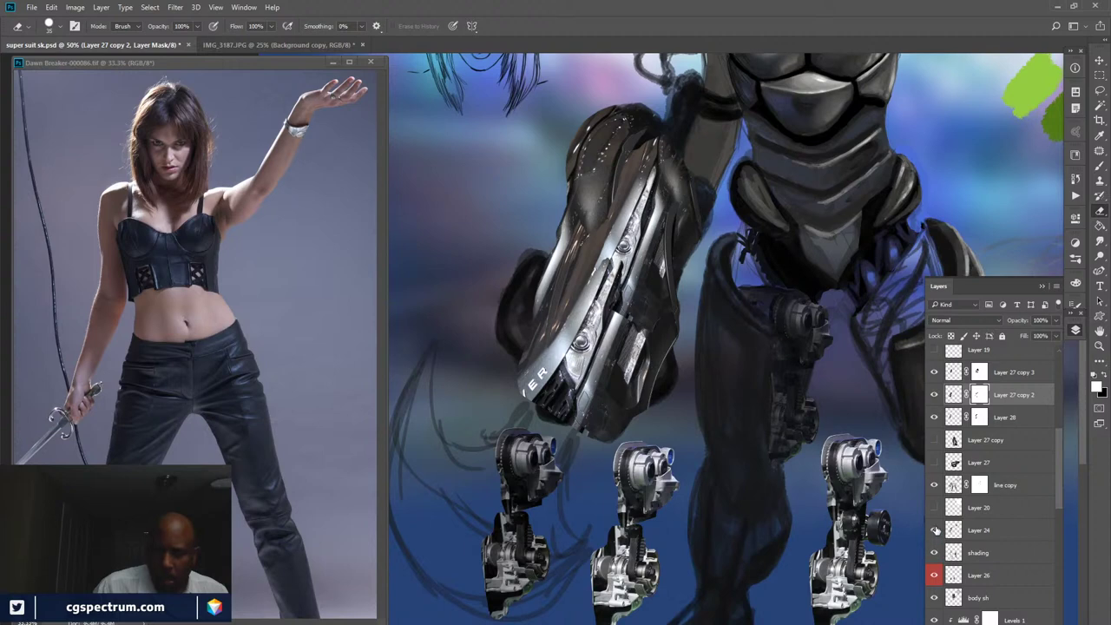
{"action": "left_click", "coordinate": [935, 530]}
{"action": "left_click", "coordinate": [934, 531]}
{"action": "left_click", "coordinate": [935, 530]}
{"action": "left_click", "coordinate": [935, 553]}
{"action": "left_click", "coordinate": [935, 552]}
{"action": "left_click", "coordinate": [934, 530]}
{"action": "left_click", "coordinate": [935, 552]}
{"action": "left_click", "coordinate": [935, 597]}
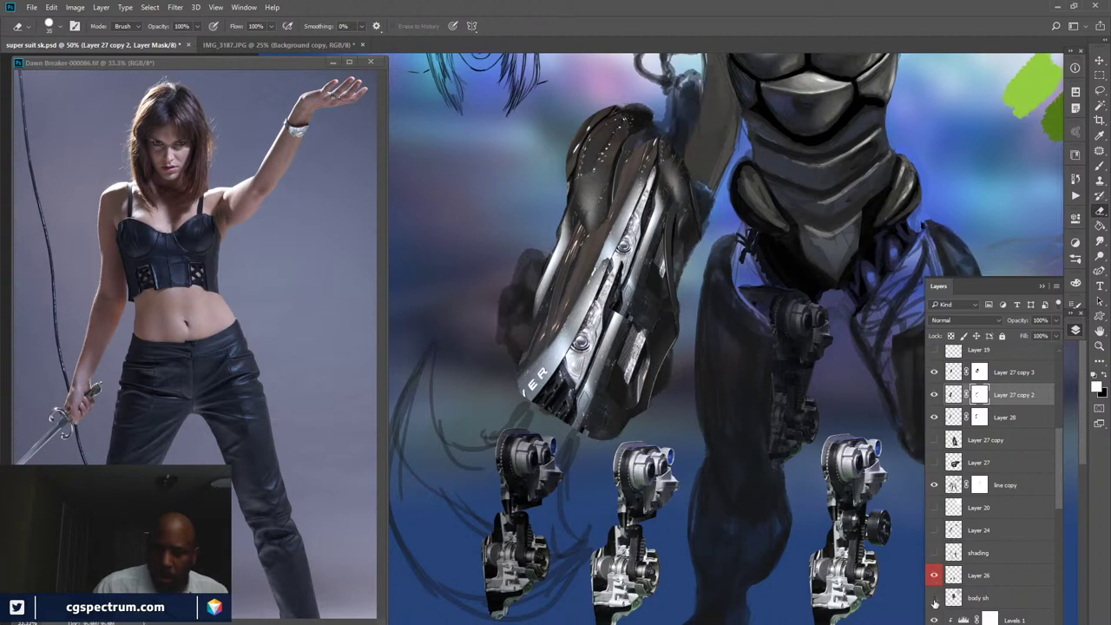
{"action": "left_click", "coordinate": [934, 599]}
- Select line copy, then the leg-lines layer, comparing each sketch on and off
{"action": "key", "text": "v"}
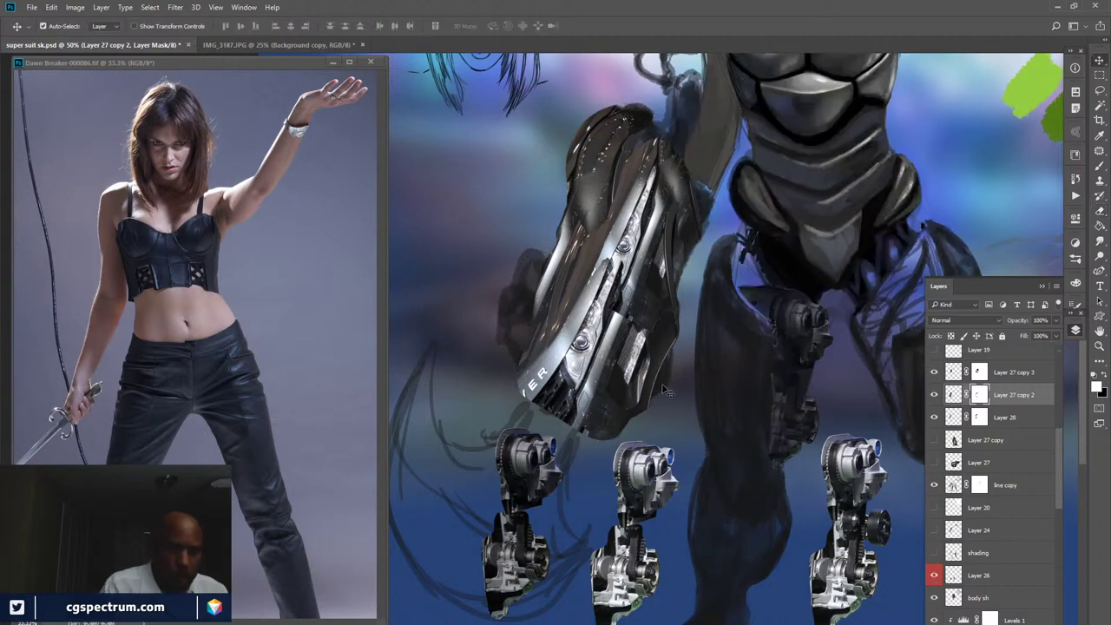
{"action": "left_click", "coordinate": [666, 390]}
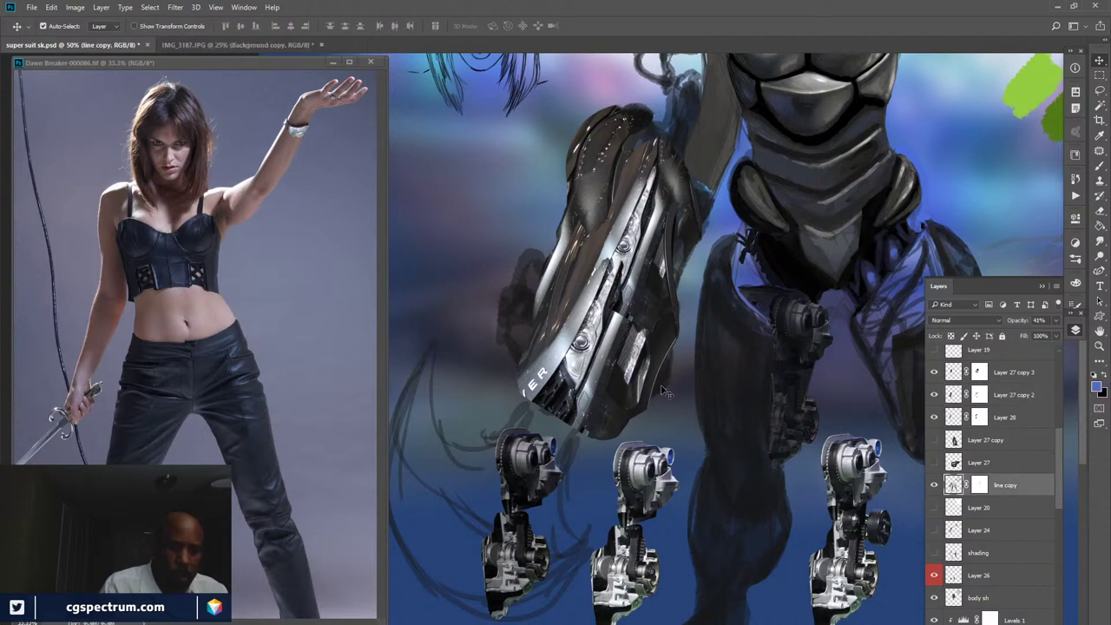
{"action": "left_click", "coordinate": [935, 486]}
{"action": "left_click", "coordinate": [935, 486]}
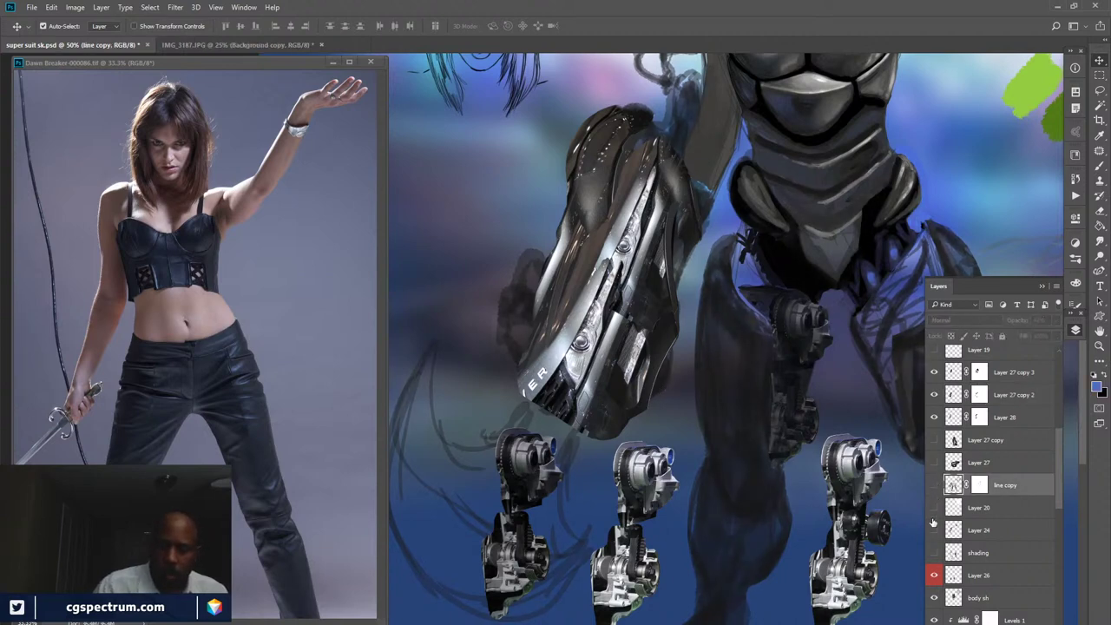
{"action": "left_click", "coordinate": [779, 564]}
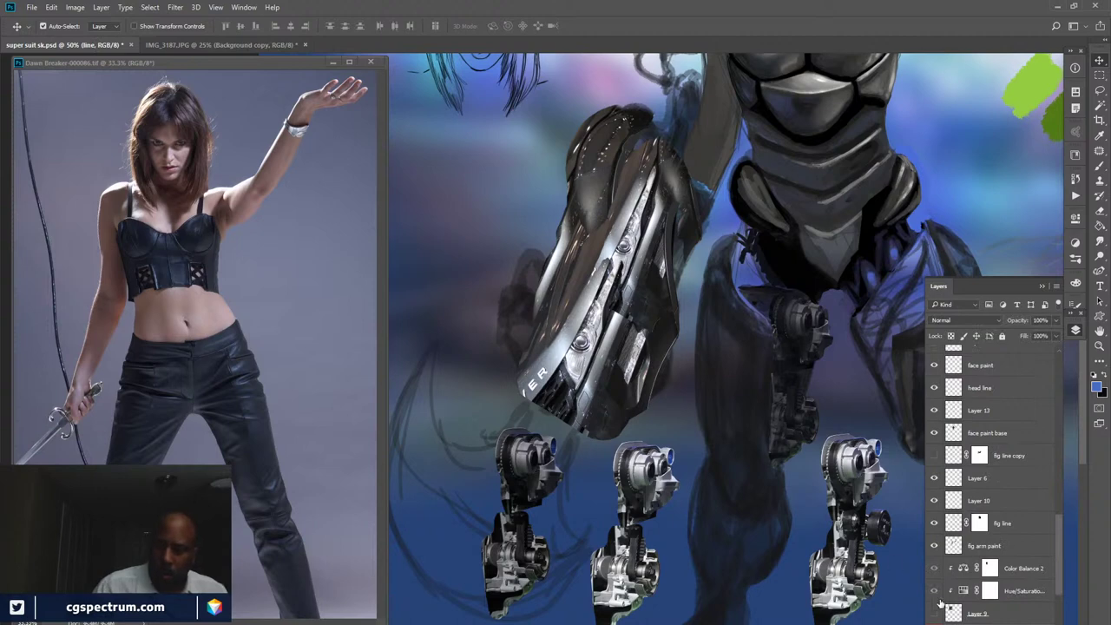
{"action": "left_click", "coordinate": [934, 522]}
{"action": "left_click", "coordinate": [934, 522]}
- With the Eraser active, compare the fig line copy sketch on and off
{"action": "key", "text": "e"}
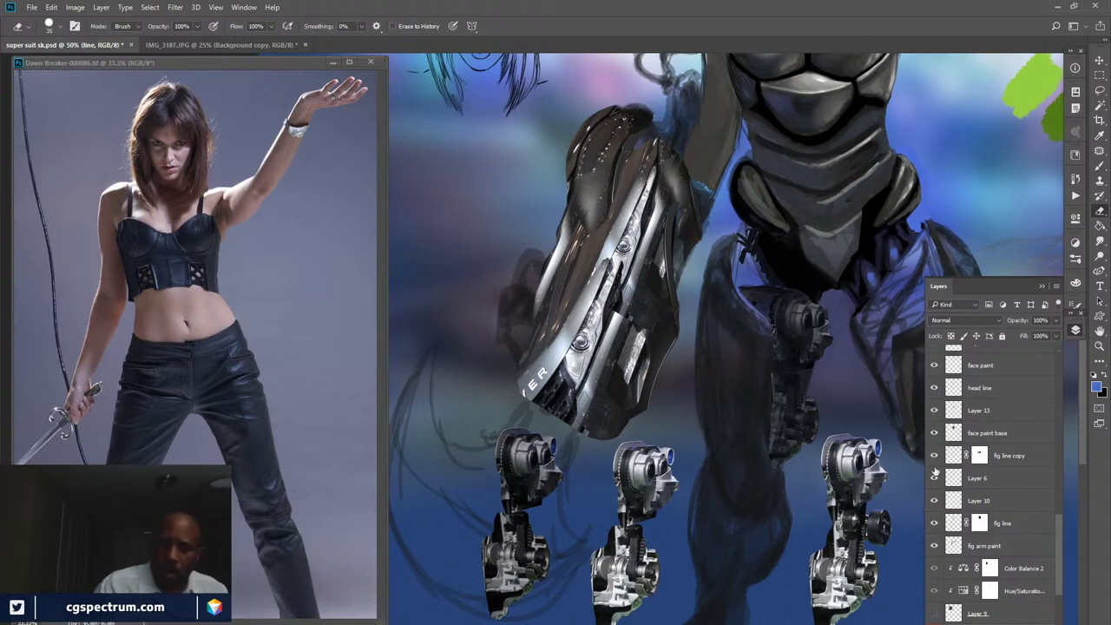
{"action": "left_click", "coordinate": [934, 454]}
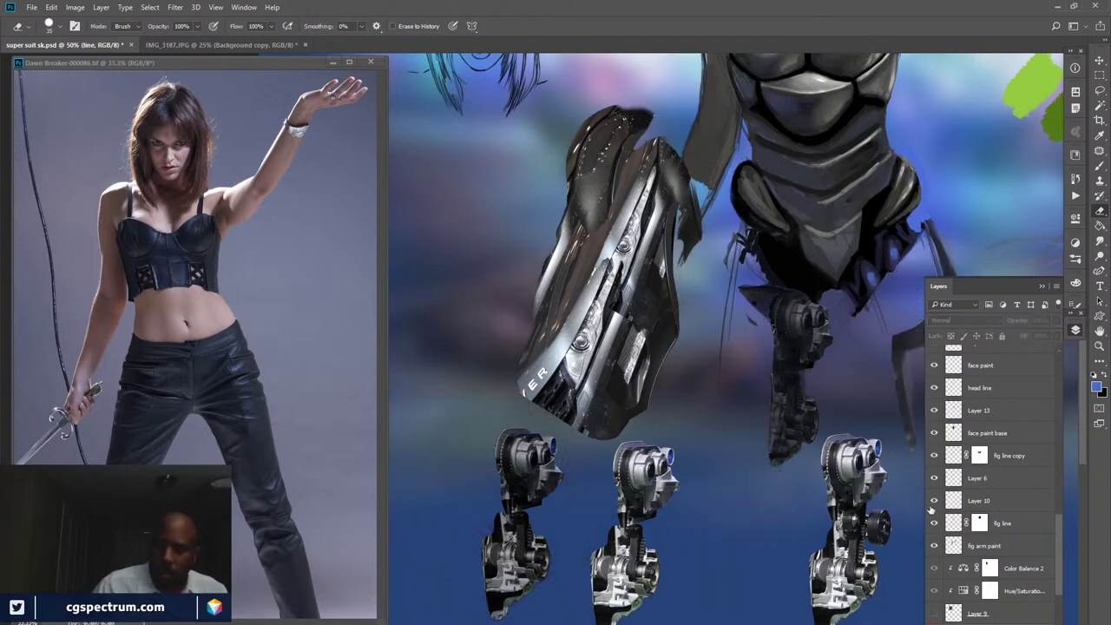
{"action": "left_click", "coordinate": [935, 456]}
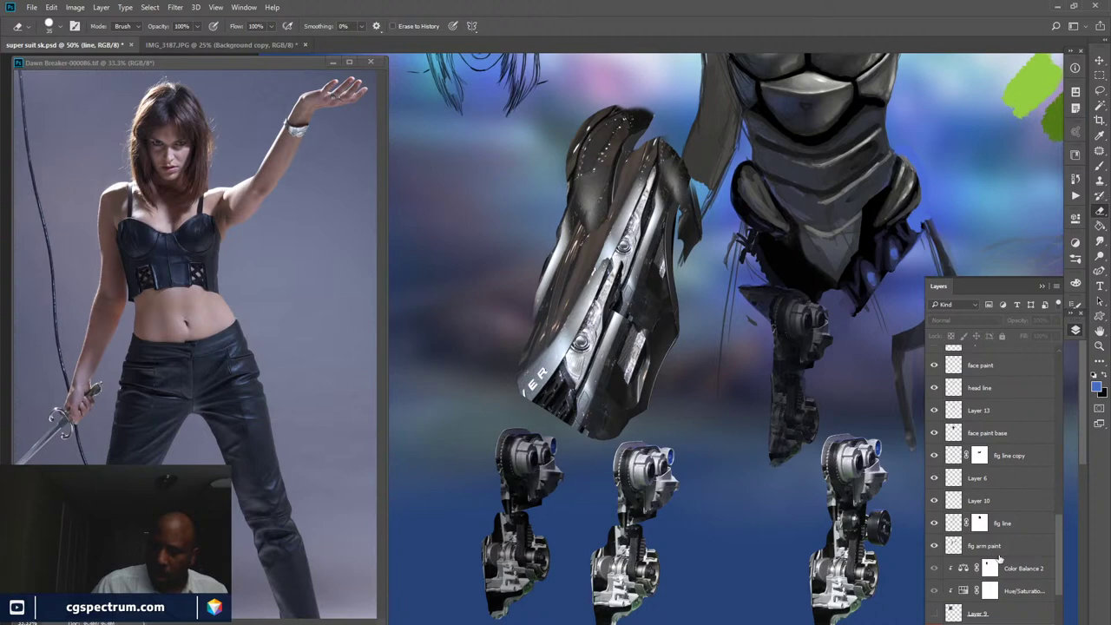
{"action": "left_click_drag", "start_coordinate": [1059, 522], "coordinate": [1050, 465]}
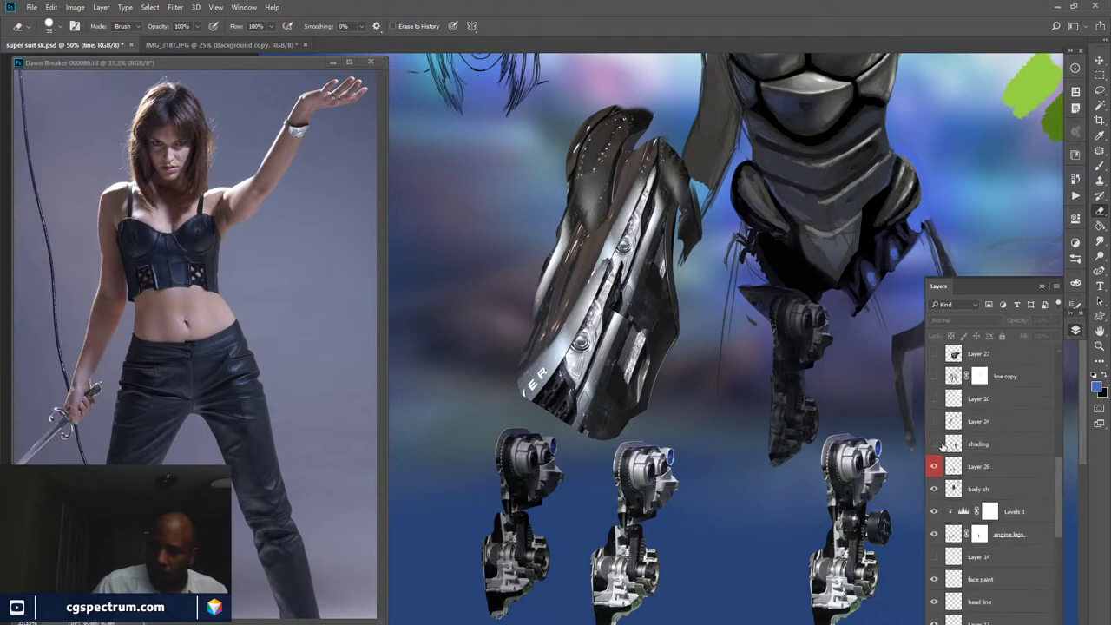
- Show the shading, Layer 24 and line copy sketches and hide Layer 14
{"action": "left_click", "coordinate": [934, 443]}
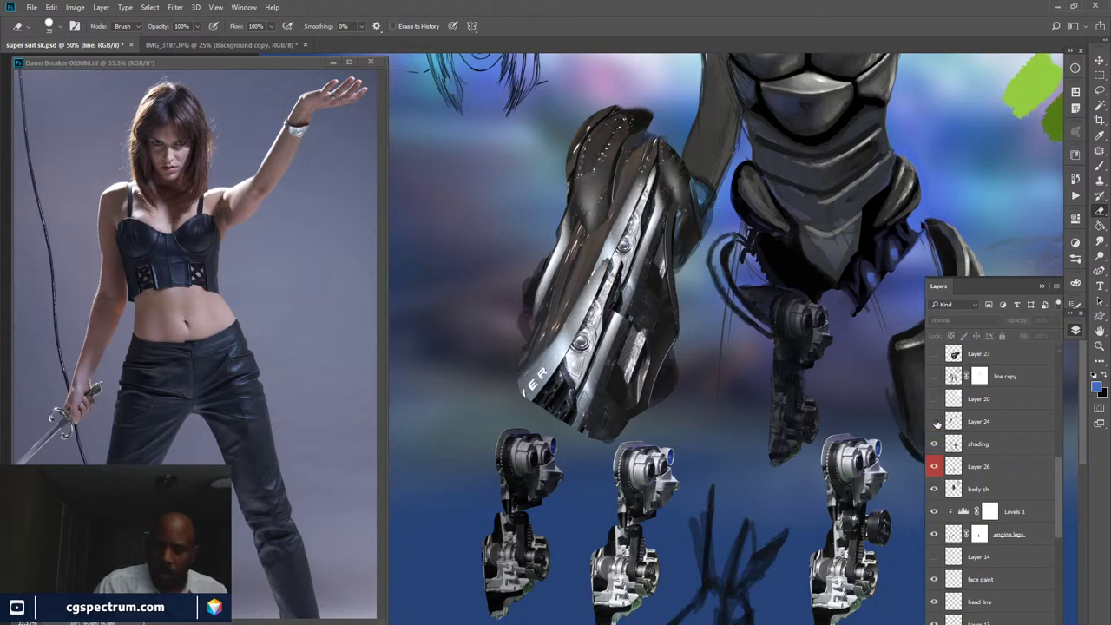
{"action": "left_click", "coordinate": [935, 420]}
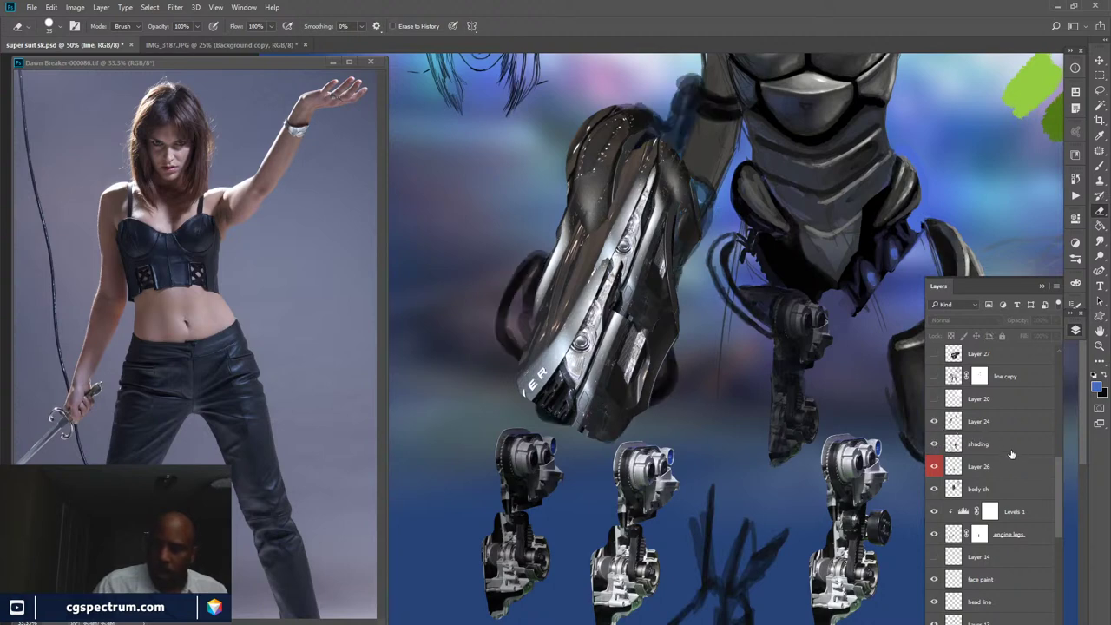
{"action": "left_click", "coordinate": [934, 375]}
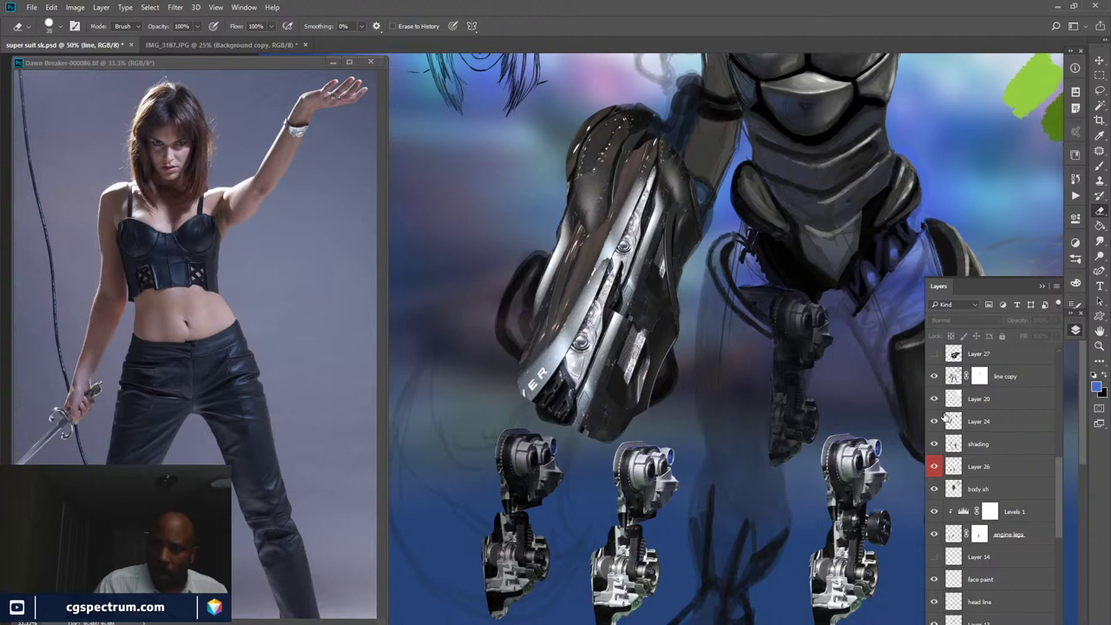
{"action": "left_click", "coordinate": [934, 557]}
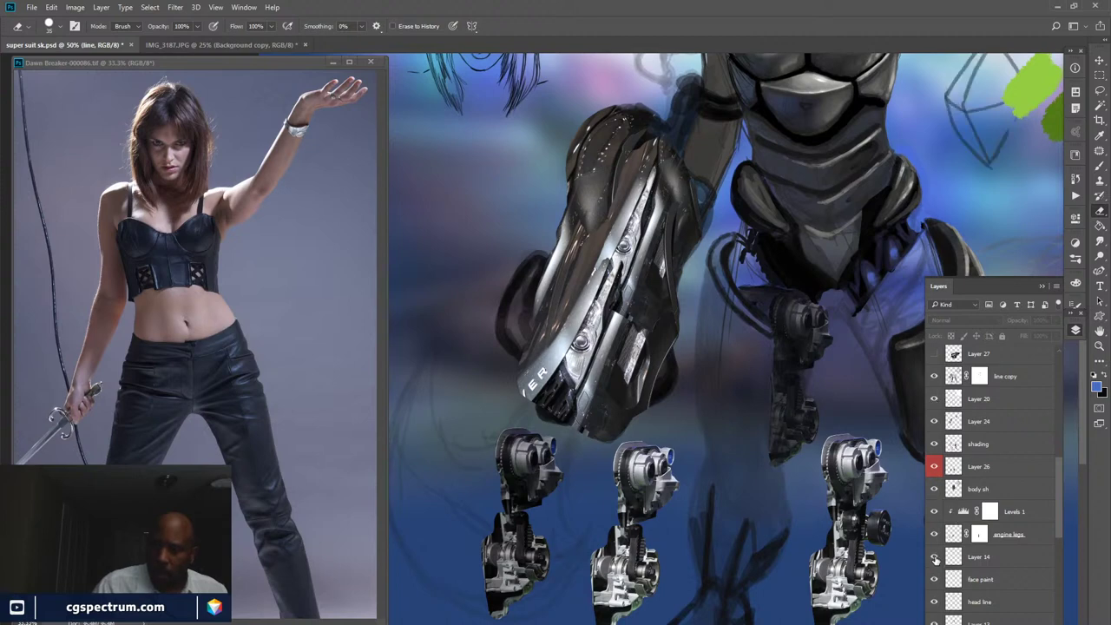
{"action": "left_click_drag", "start_coordinate": [1060, 494], "coordinate": [1051, 564]}
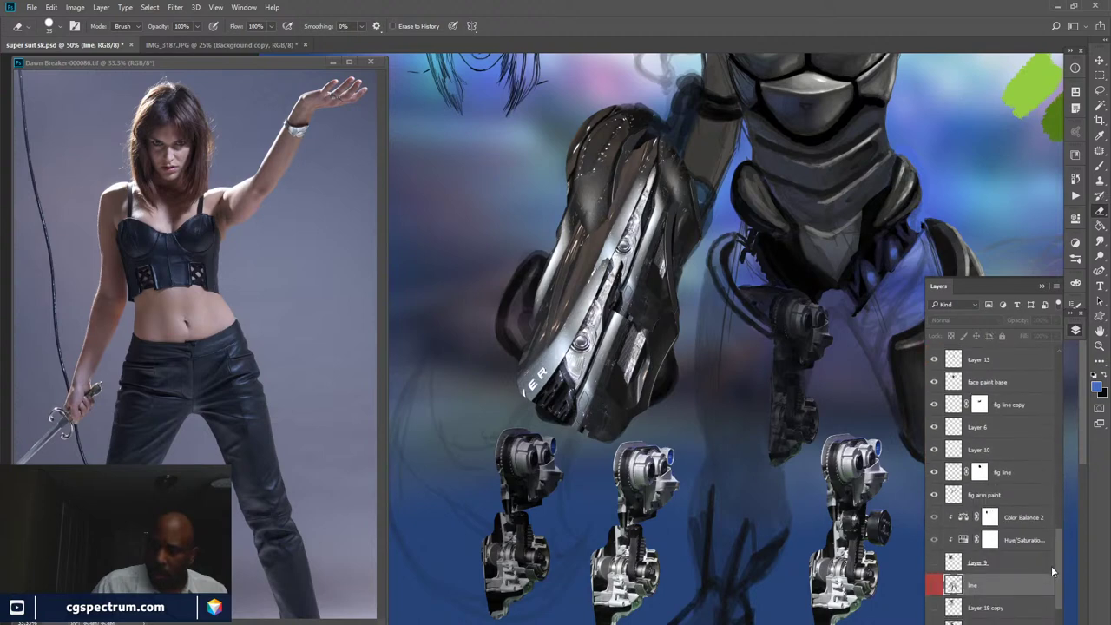
- Toggle the line layer's dark sketched legs on, off and back on, then zoom toward the torso
{"action": "left_click", "coordinate": [934, 585]}
{"action": "left_click", "coordinate": [934, 586]}
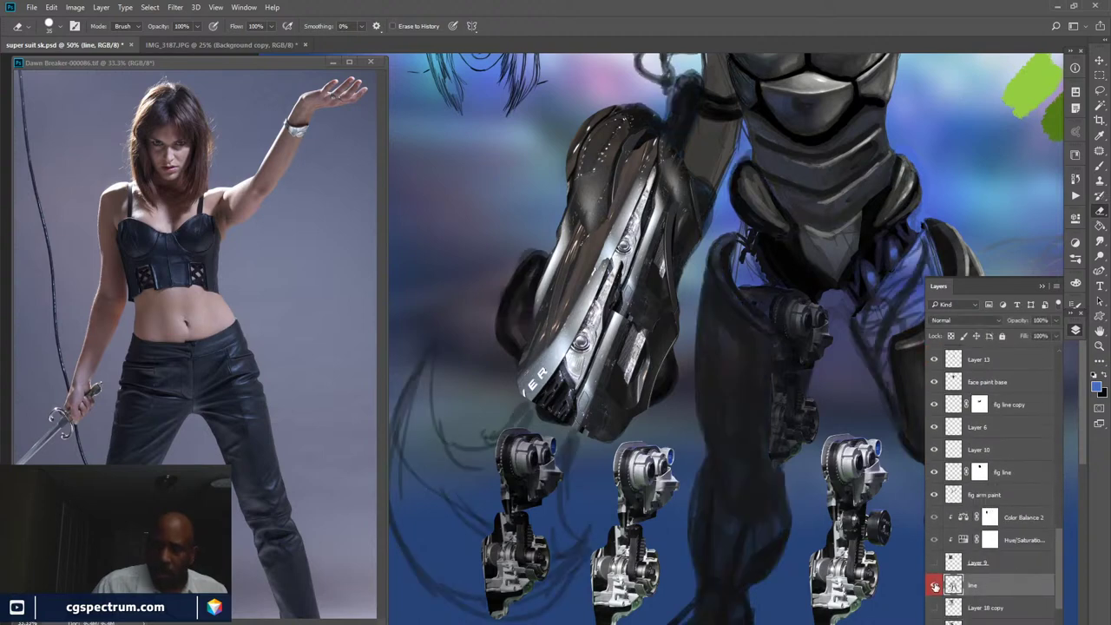
{"action": "left_click", "coordinate": [934, 585]}
{"action": "left_click", "coordinate": [935, 585]}
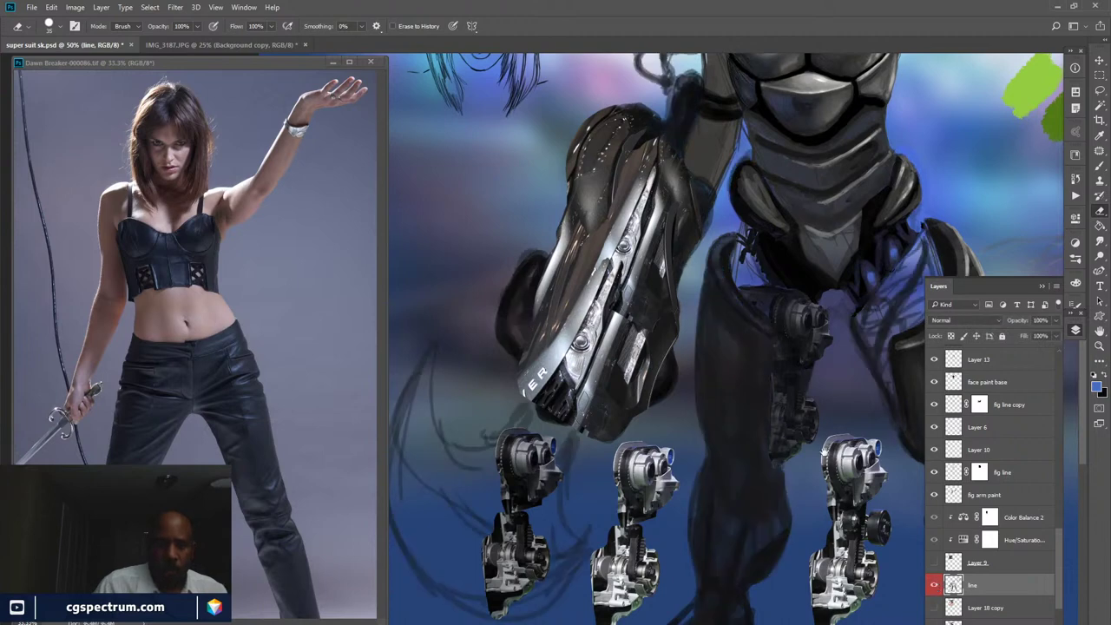
{"action": "scroll", "coordinate": [834, 461], "scroll_direction": "down", "scroll_amount": 2}
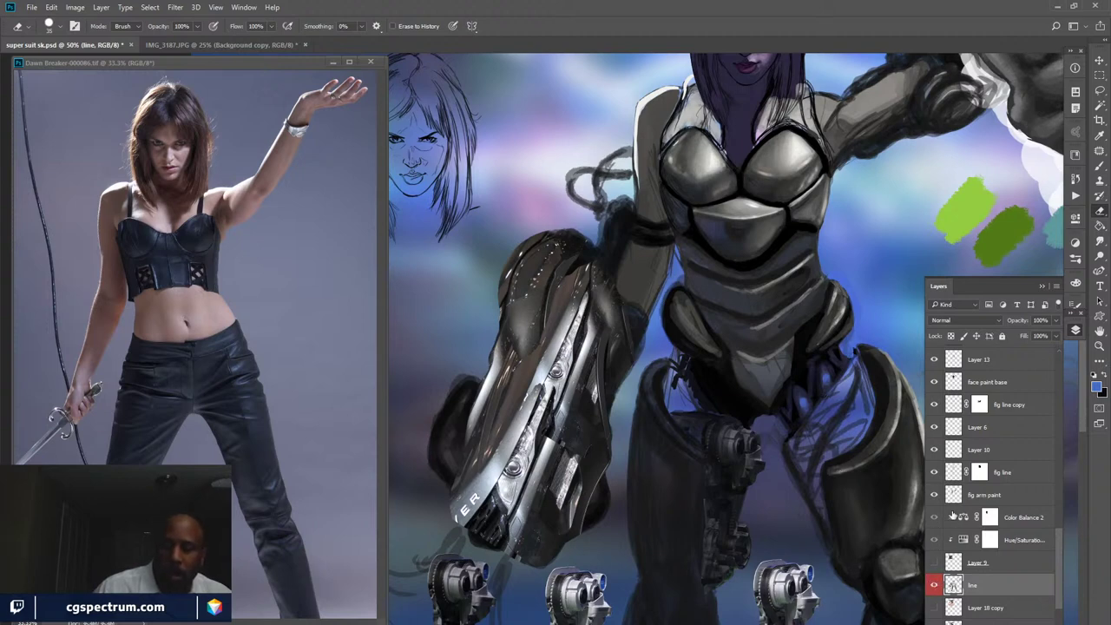
- Check the line layer on and off, then select the shading layer and finally Layer 24
{"action": "left_click", "coordinate": [934, 585]}
{"action": "left_click", "coordinate": [933, 588]}
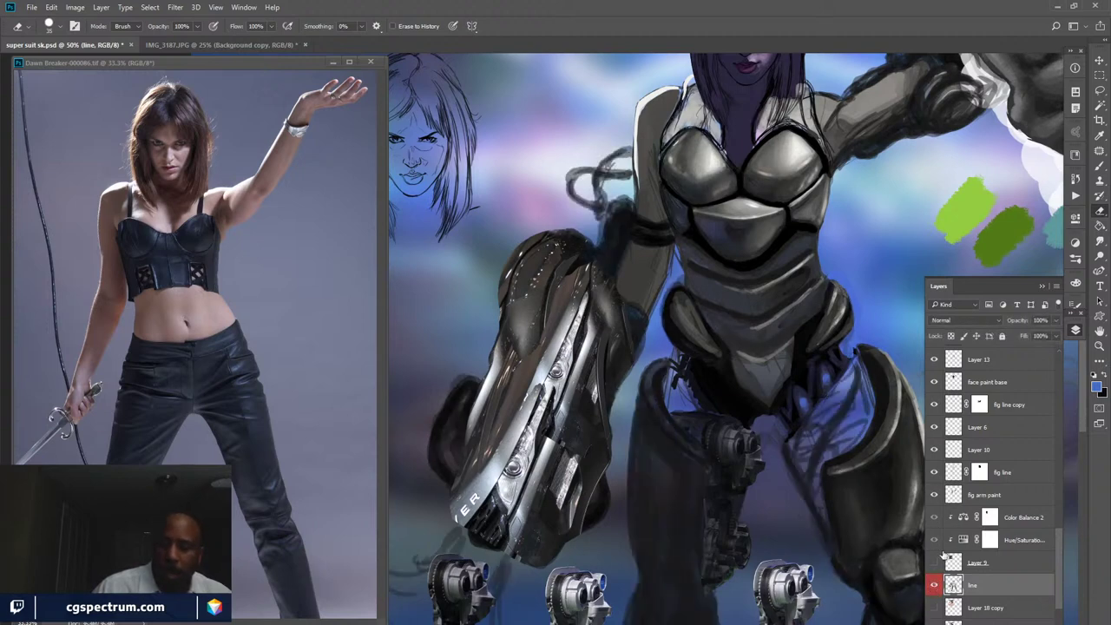
{"action": "scroll", "coordinate": [1057, 534], "scroll_direction": "up", "scroll_amount": 1}
{"action": "scroll", "coordinate": [1057, 535], "scroll_direction": "up", "scroll_amount": 4}
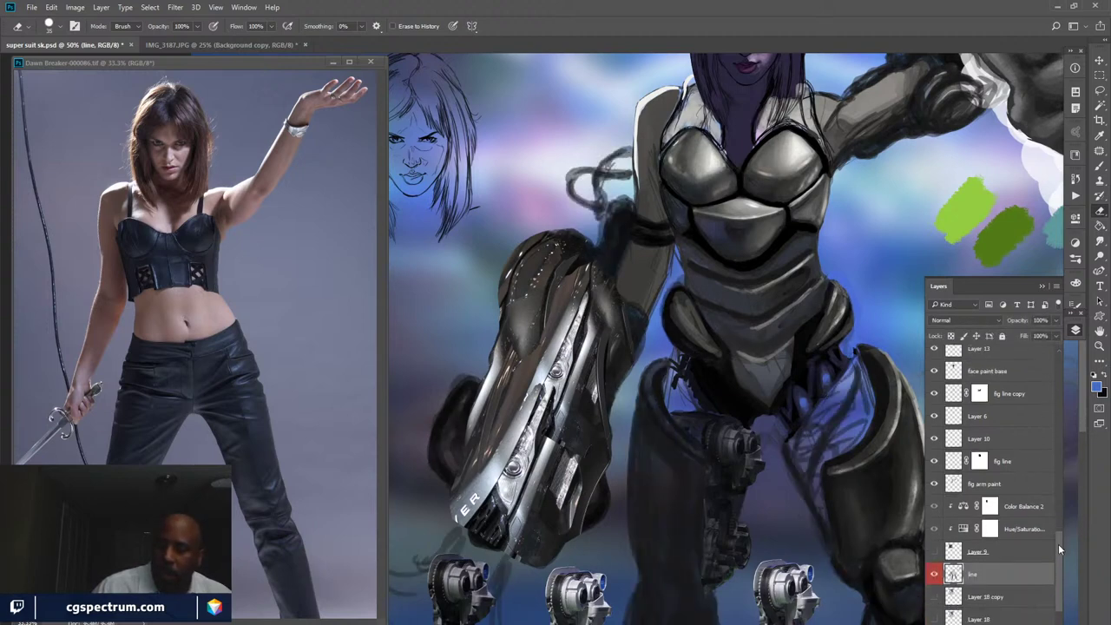
{"action": "scroll", "coordinate": [1053, 513], "scroll_direction": "up", "scroll_amount": 8}
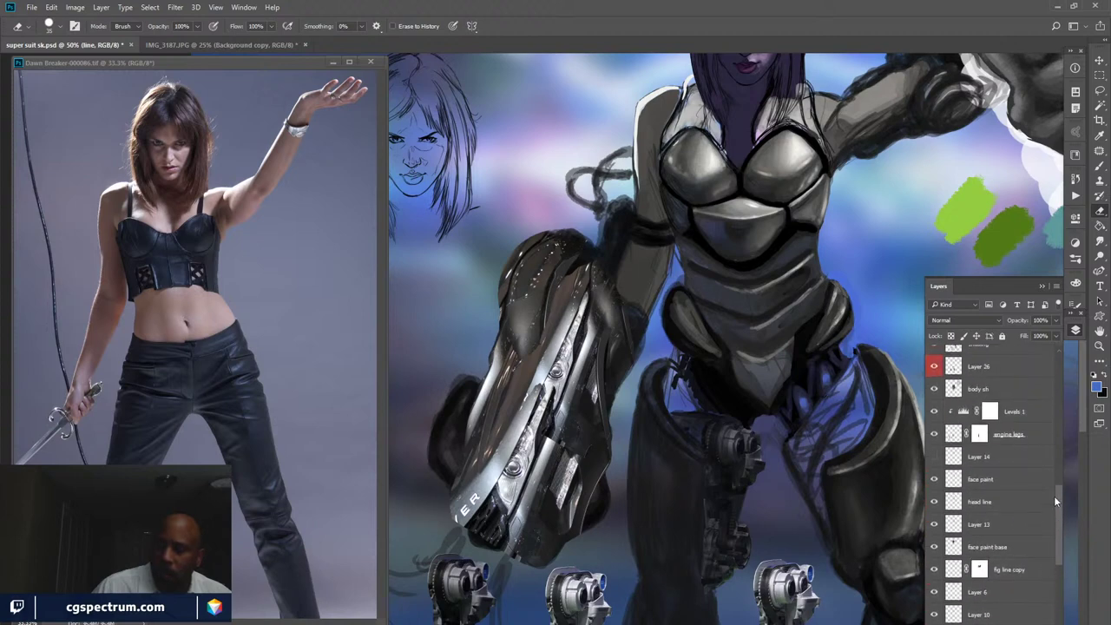
{"action": "scroll", "coordinate": [1050, 468], "scroll_direction": "up", "scroll_amount": 1}
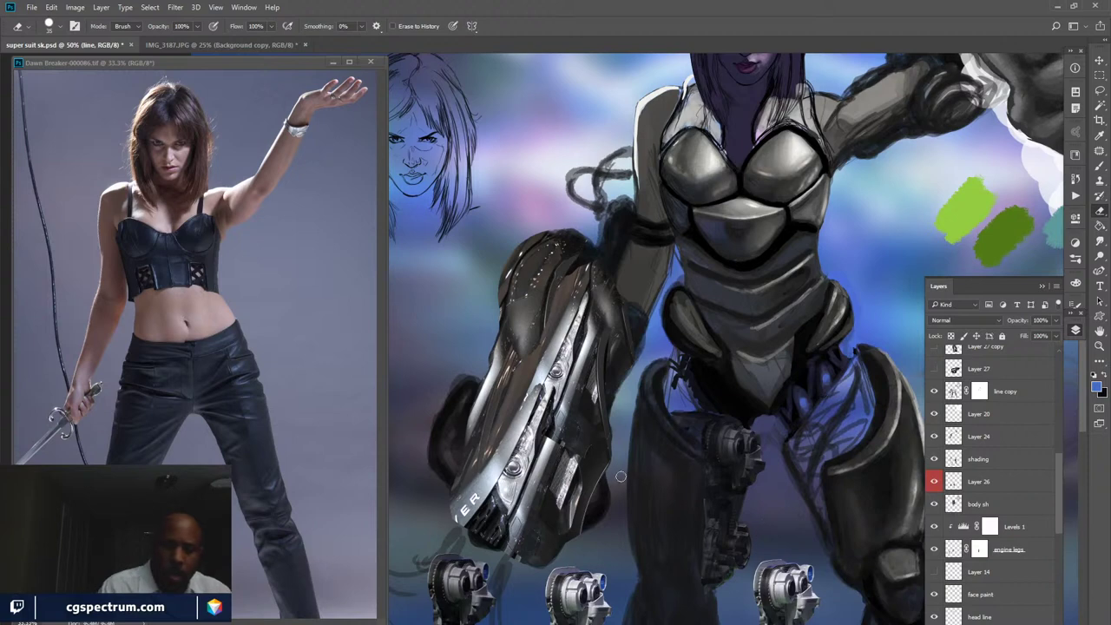
{"action": "left_click", "coordinate": [958, 460]}
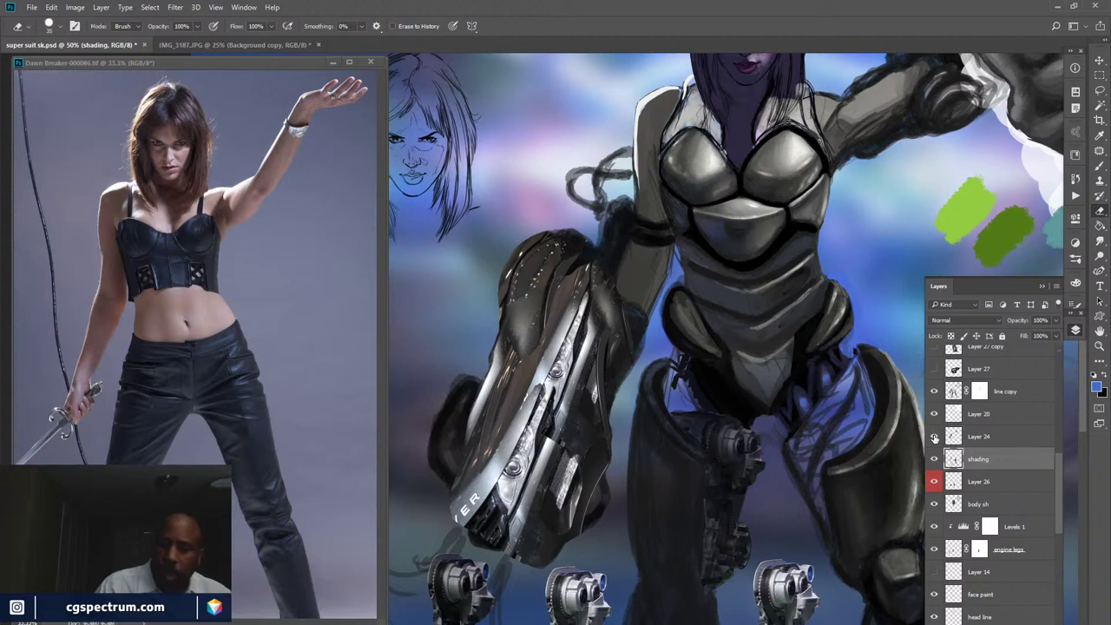
{"action": "left_click", "coordinate": [972, 436]}
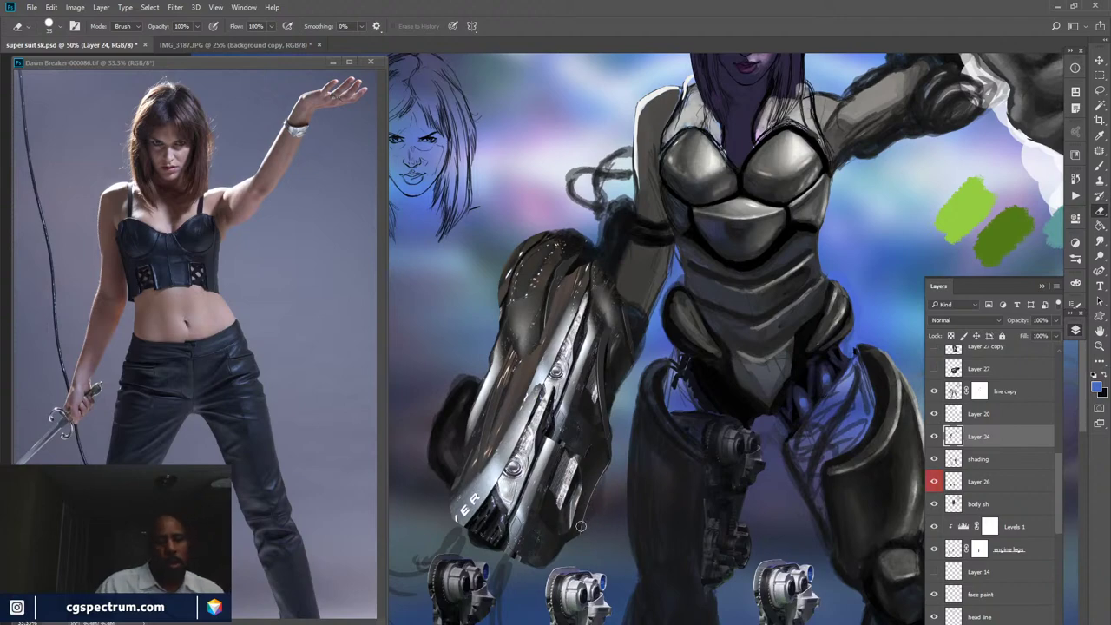
- Zoom out to 16.7% to review the painting, back to 33.3%, and pan to its right edge
{"action": "key", "text": "ctrl+minus"}
{"action": "key", "text": "ctrl+minus"}
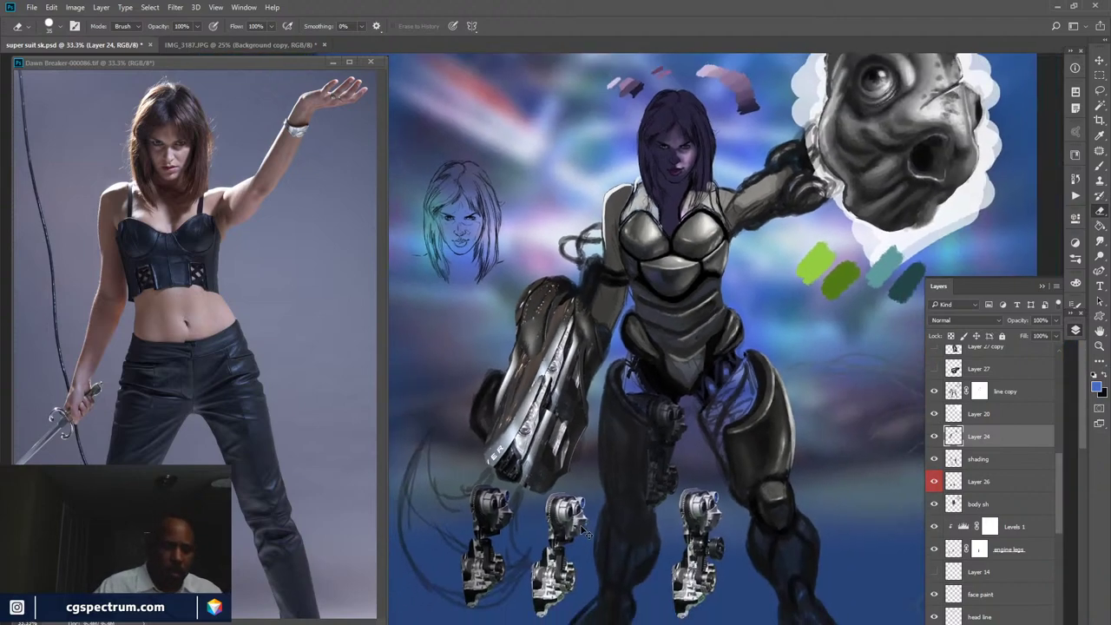
{"action": "key", "text": "ctrl+minus"}
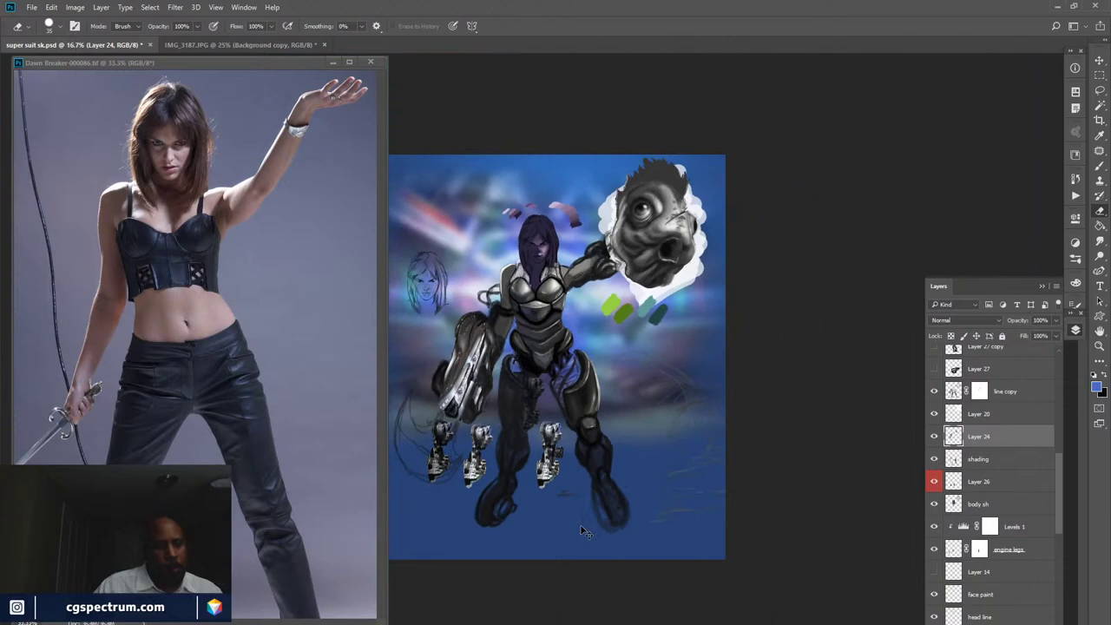
{"action": "key", "text": "ctrl+plus"}
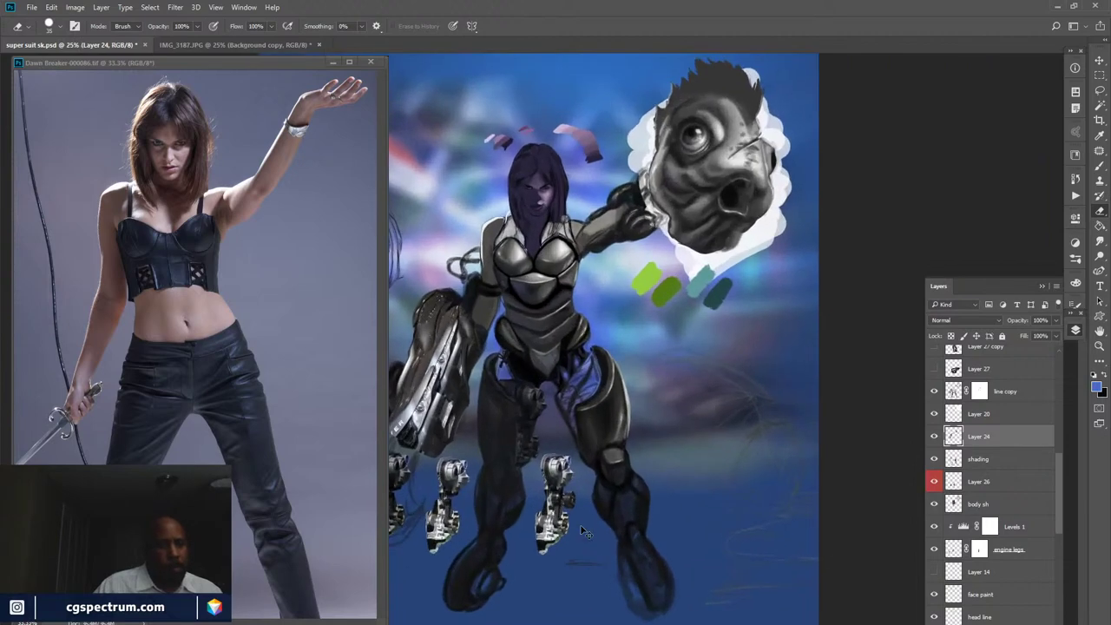
{"action": "key", "text": "ctrl+plus"}
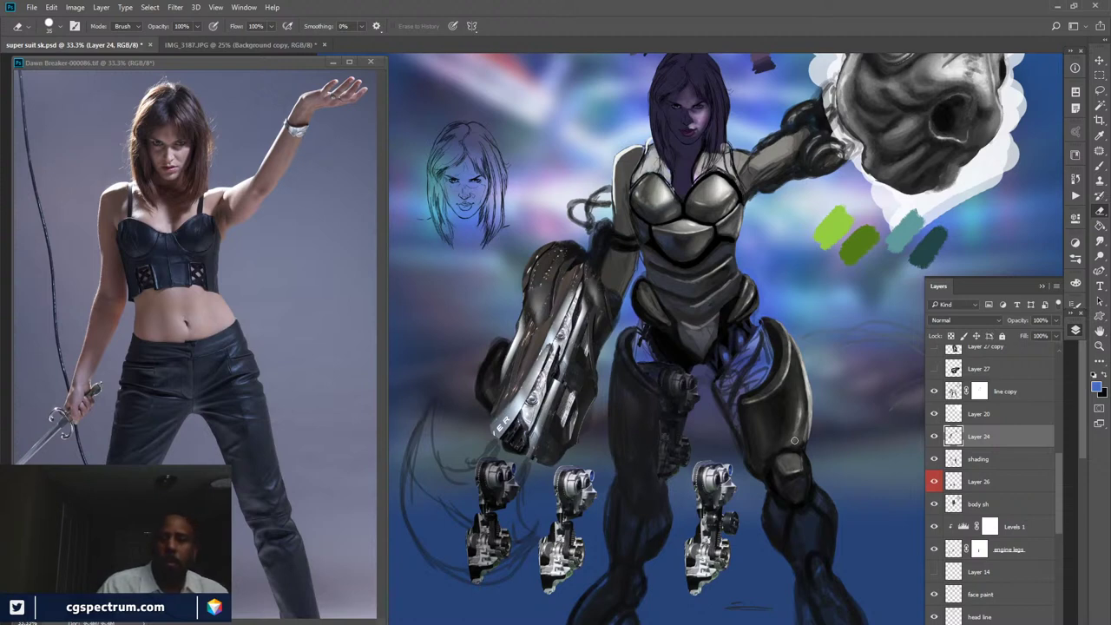
{"action": "mouse_move", "coordinate": [854, 411]}
{"action": "left_mouse_down"}
{"action": "mouse_move", "coordinate": [809, 439]}
{"action": "mouse_move", "coordinate": [780, 520]}
{"action": "left_mouse_up"}
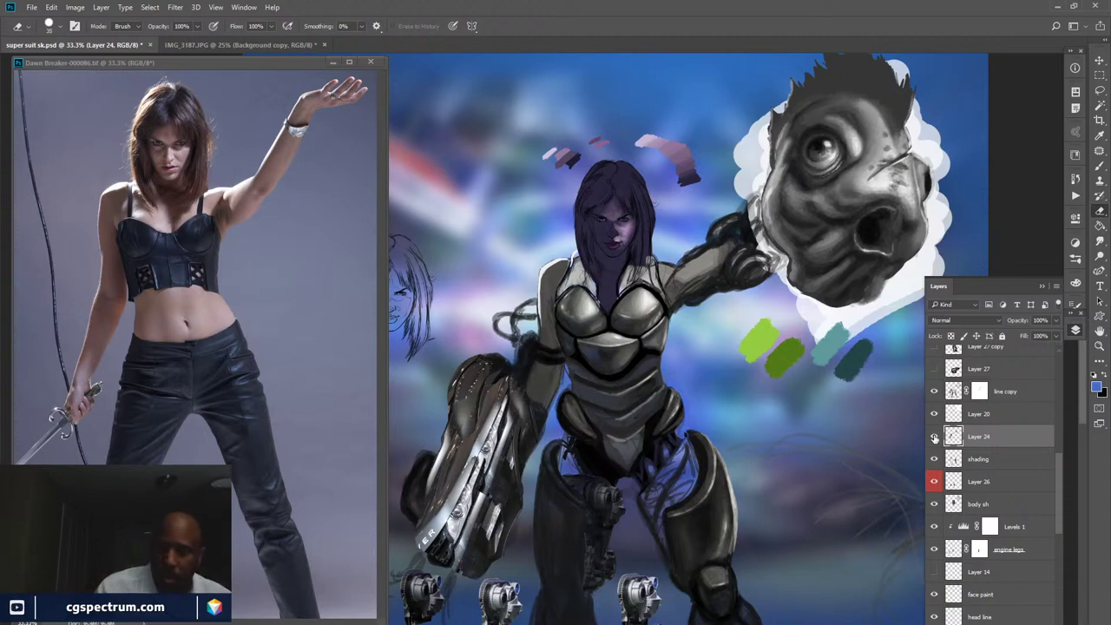
- Pan up to the head and compare Layer 26's engine legs on and off
{"action": "left_click_drag", "start_coordinate": [813, 521], "coordinate": [854, 437]}
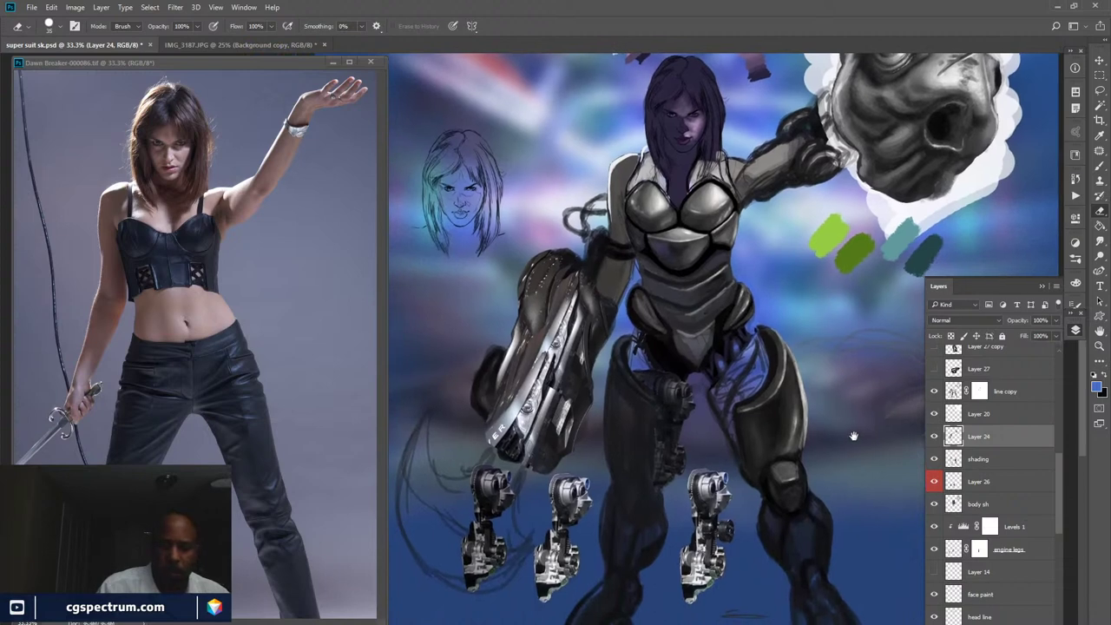
{"action": "left_click", "coordinate": [933, 483]}
{"action": "left_click", "coordinate": [933, 482]}
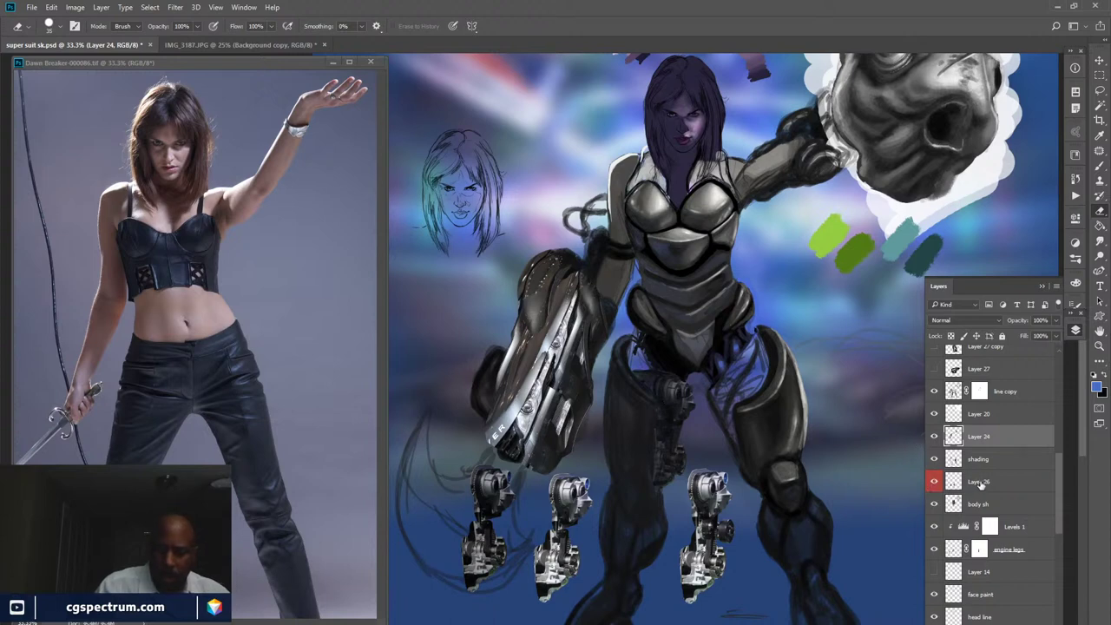
- Compare Layer 24's shoulder cable sketch by toggling it on and off
{"action": "left_click", "coordinate": [933, 437]}
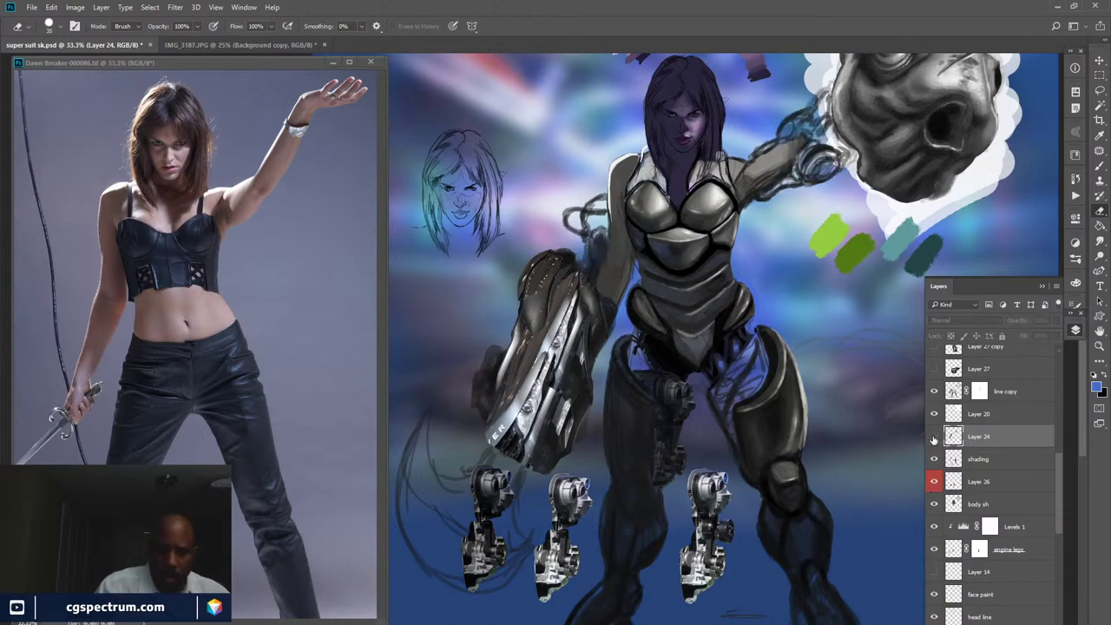
{"action": "left_click", "coordinate": [934, 437]}
{"action": "left_click", "coordinate": [934, 436]}
{"action": "left_click", "coordinate": [933, 437]}
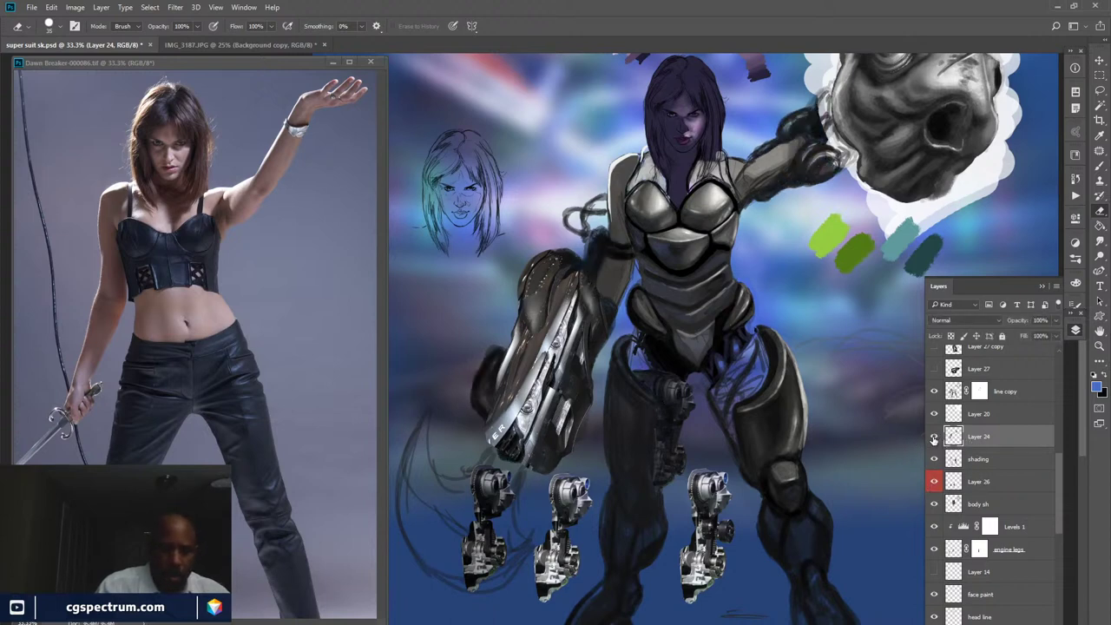
{"action": "left_click", "coordinate": [933, 436]}
- Leave Layer 24 visible, move the reference window lower and view the IMG_3187.JPG engine photo
{"action": "left_click", "coordinate": [933, 436]}
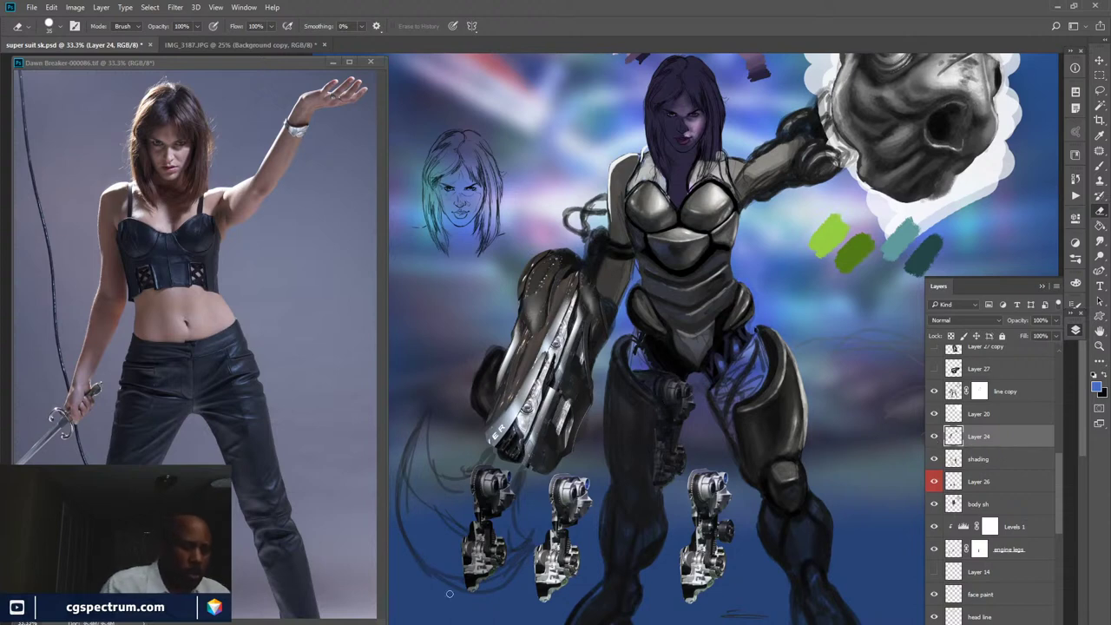
{"action": "mouse_move", "coordinate": [267, 63]}
{"action": "left_mouse_down"}
{"action": "mouse_move", "coordinate": [256, 254]}
{"action": "mouse_move", "coordinate": [283, 168]}
{"action": "mouse_move", "coordinate": [261, 42]}
{"action": "left_mouse_up"}
{"action": "left_click", "coordinate": [261, 44]}
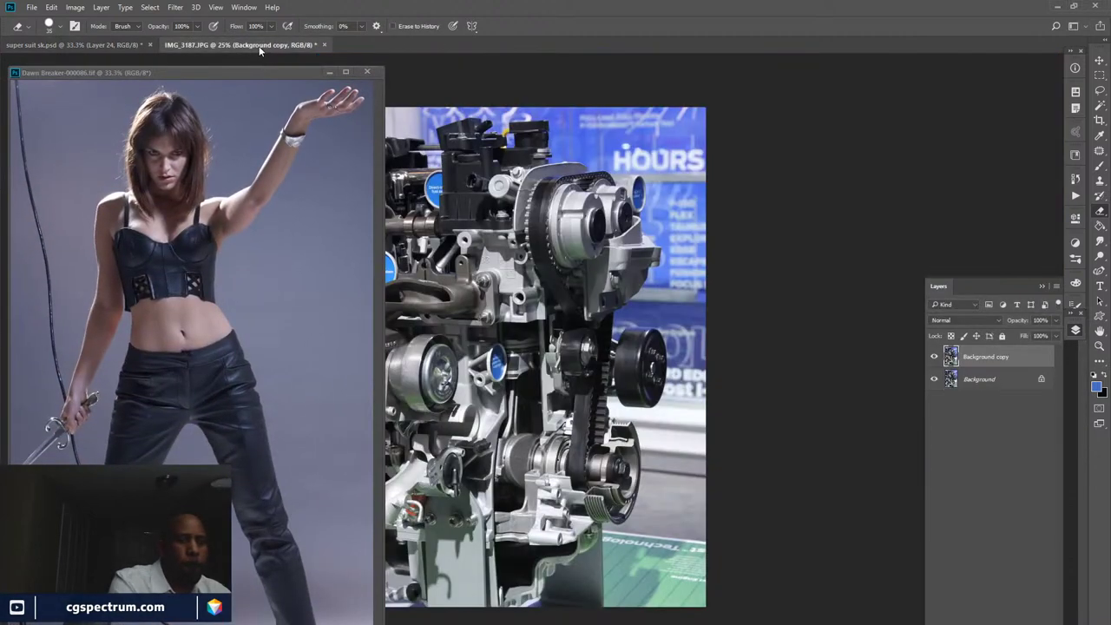
- Save super suit sk.psd, open the car reference photo and hide the Layers panel
{"action": "left_click", "coordinate": [118, 45]}
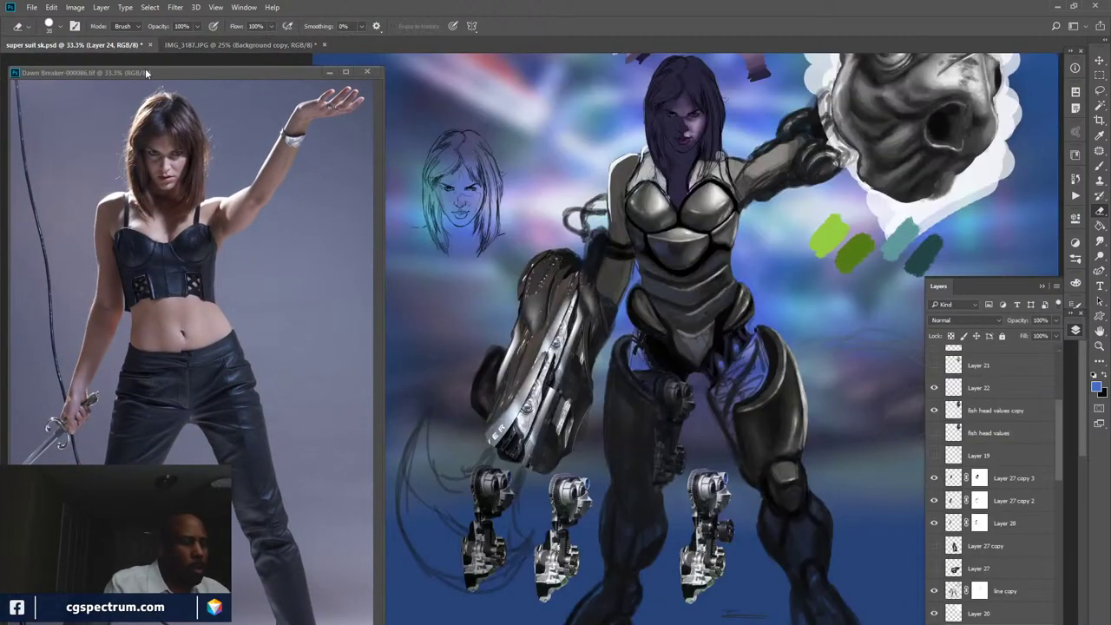
{"action": "key", "text": "ctrl+s"}
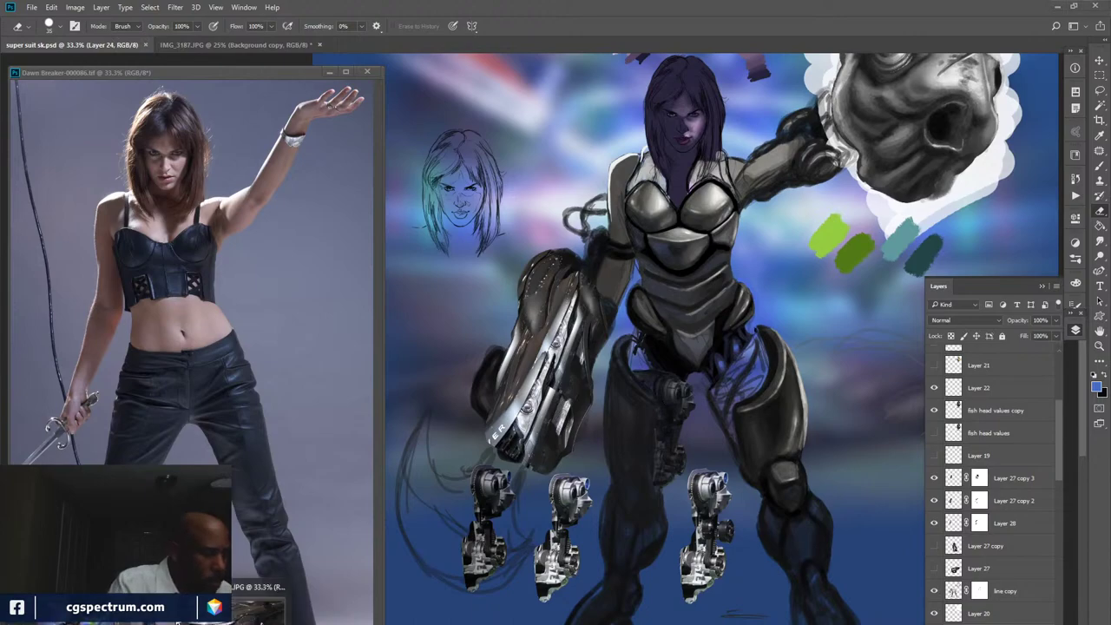
{"action": "left_click", "coordinate": [258, 603]}
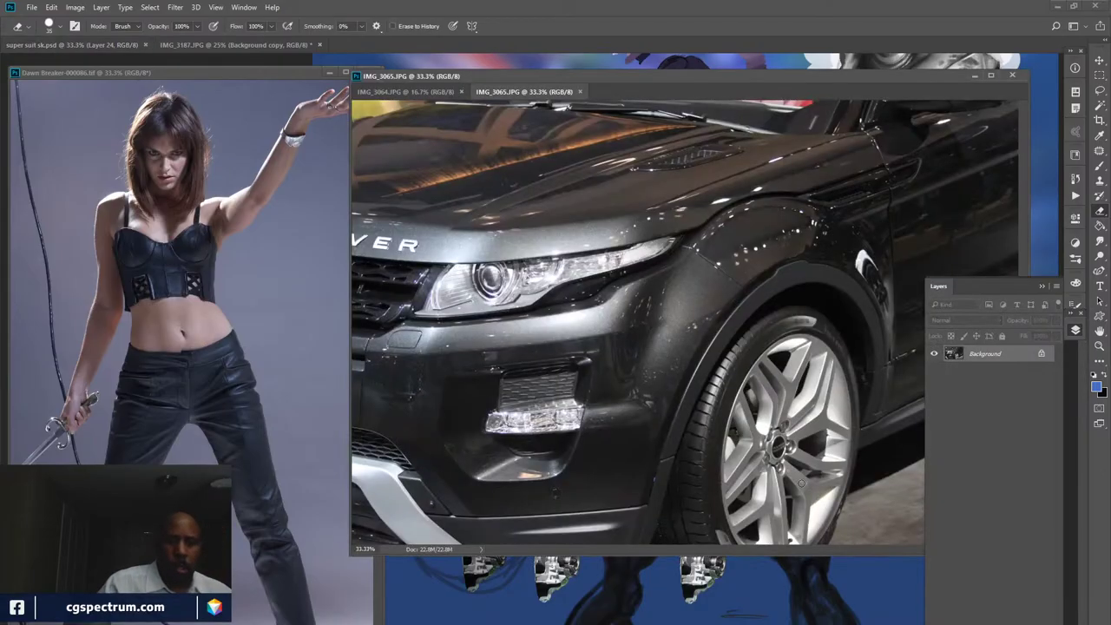
{"action": "left_click", "coordinate": [944, 285]}
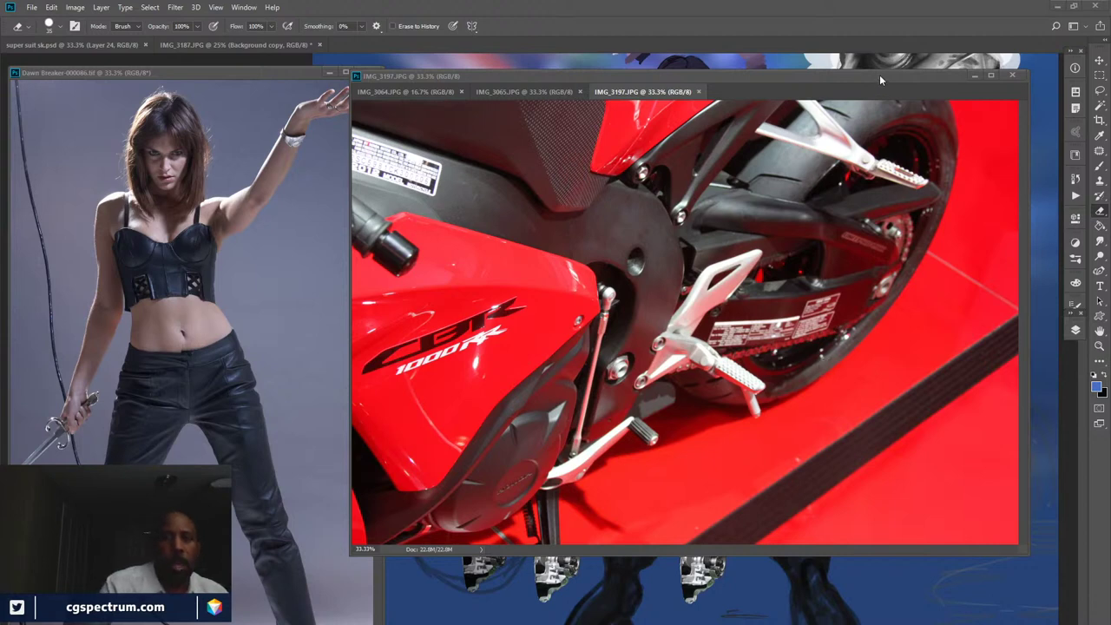
- Lasso the motorcycle's red tank, footpeg and rear frame section in the IMG_3197 photo
{"action": "mouse_move", "coordinate": [879, 75]}
{"action": "left_mouse_down"}
{"action": "mouse_move", "coordinate": [689, 260]}
{"action": "mouse_move", "coordinate": [585, 435]}
{"action": "mouse_move", "coordinate": [635, 405]}
{"action": "mouse_move", "coordinate": [577, 262]}
{"action": "mouse_move", "coordinate": [736, 156]}
{"action": "left_mouse_up"}
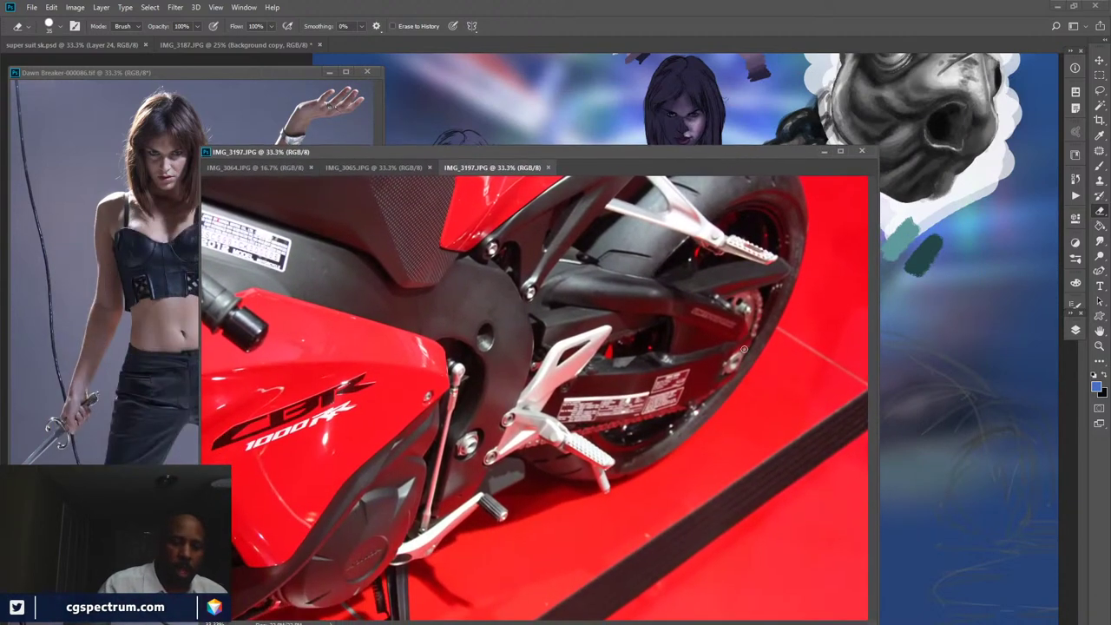
{"action": "key", "text": "l"}
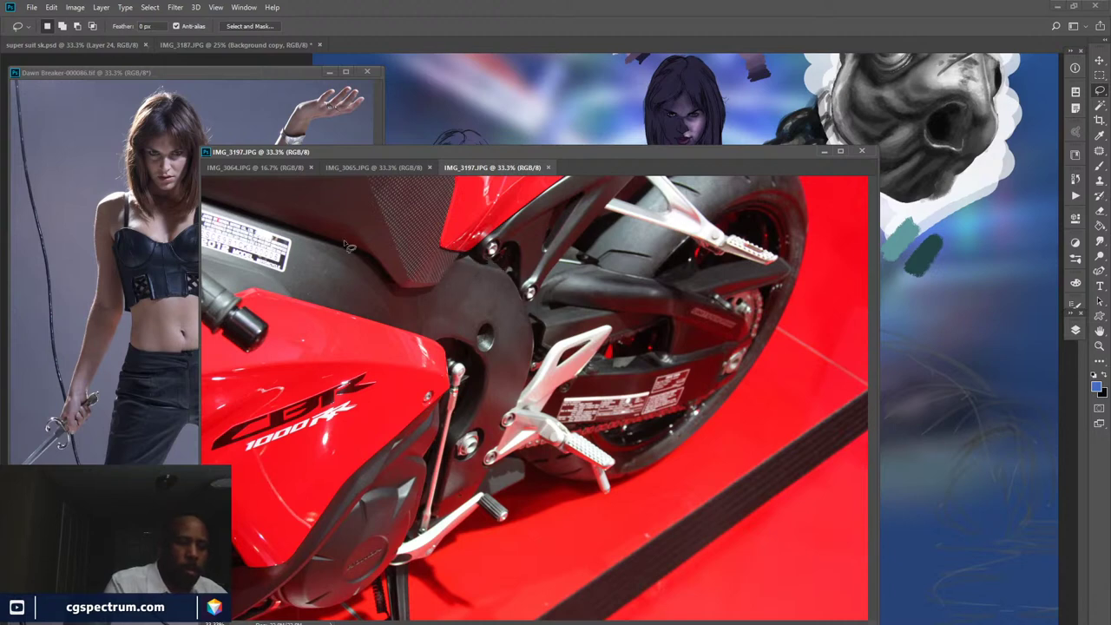
{"action": "mouse_move", "coordinate": [334, 240]}
{"action": "left_mouse_down"}
{"action": "mouse_move", "coordinate": [404, 299]}
{"action": "mouse_move", "coordinate": [497, 266]}
{"action": "mouse_move", "coordinate": [553, 313]}
{"action": "mouse_move", "coordinate": [587, 303]}
{"action": "mouse_move", "coordinate": [628, 340]}
{"action": "left_mouse_up"}
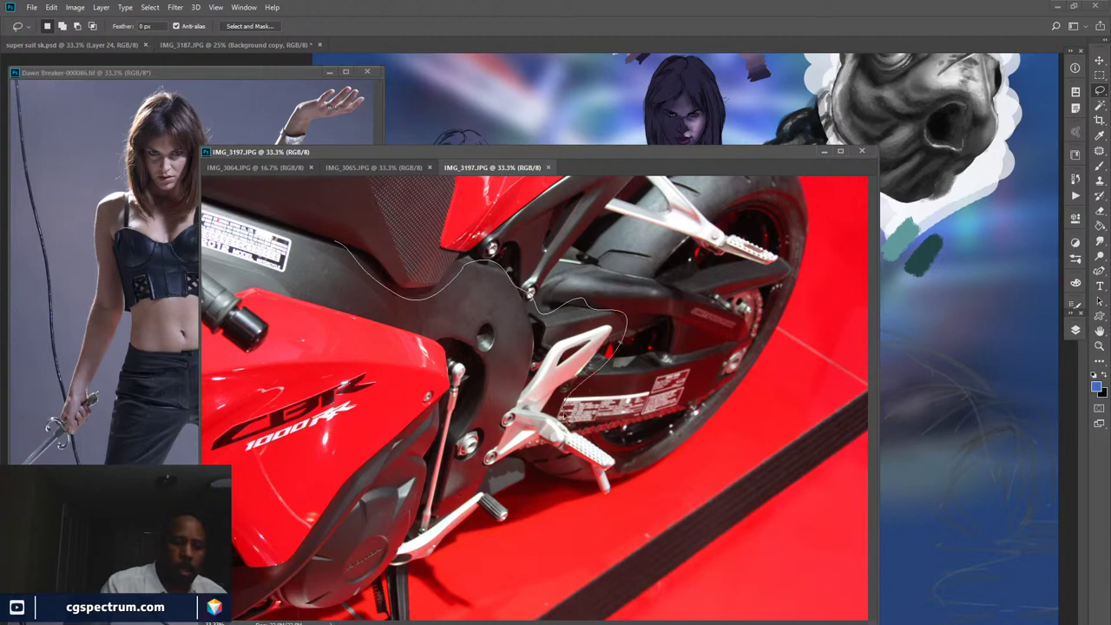
{"action": "left_click_drag", "start_coordinate": [564, 416], "coordinate": [624, 454]}
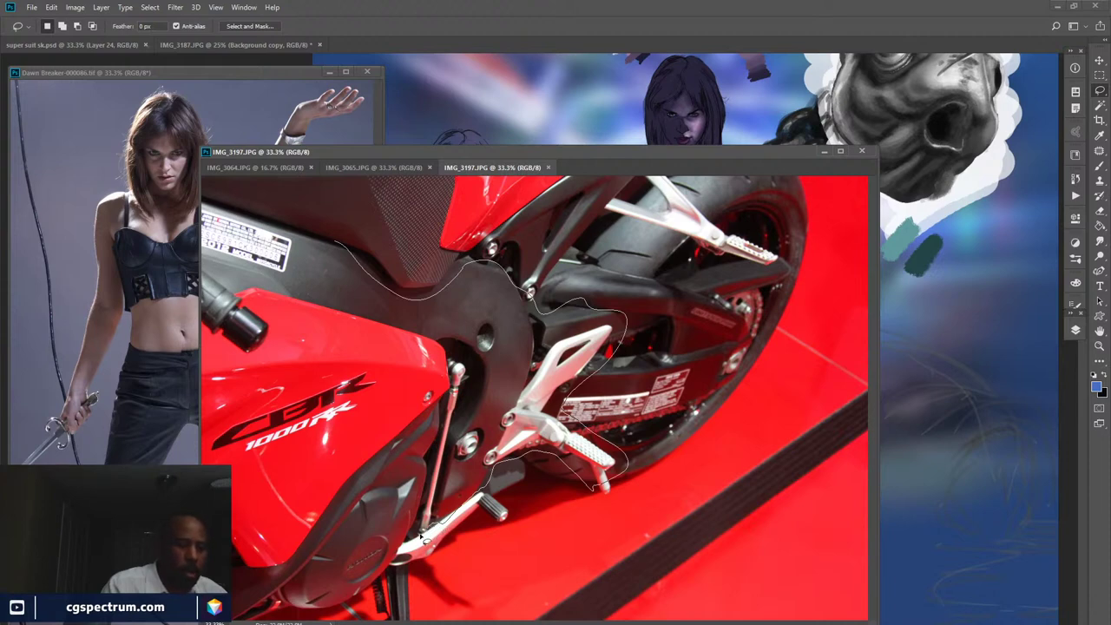
{"action": "mouse_move", "coordinate": [354, 598]}
{"action": "left_mouse_down"}
{"action": "mouse_move", "coordinate": [323, 610]}
{"action": "mouse_move", "coordinate": [282, 604]}
{"action": "mouse_move", "coordinate": [237, 572]}
{"action": "mouse_move", "coordinate": [202, 431]}
{"action": "mouse_move", "coordinate": [198, 354]}
{"action": "left_mouse_up"}
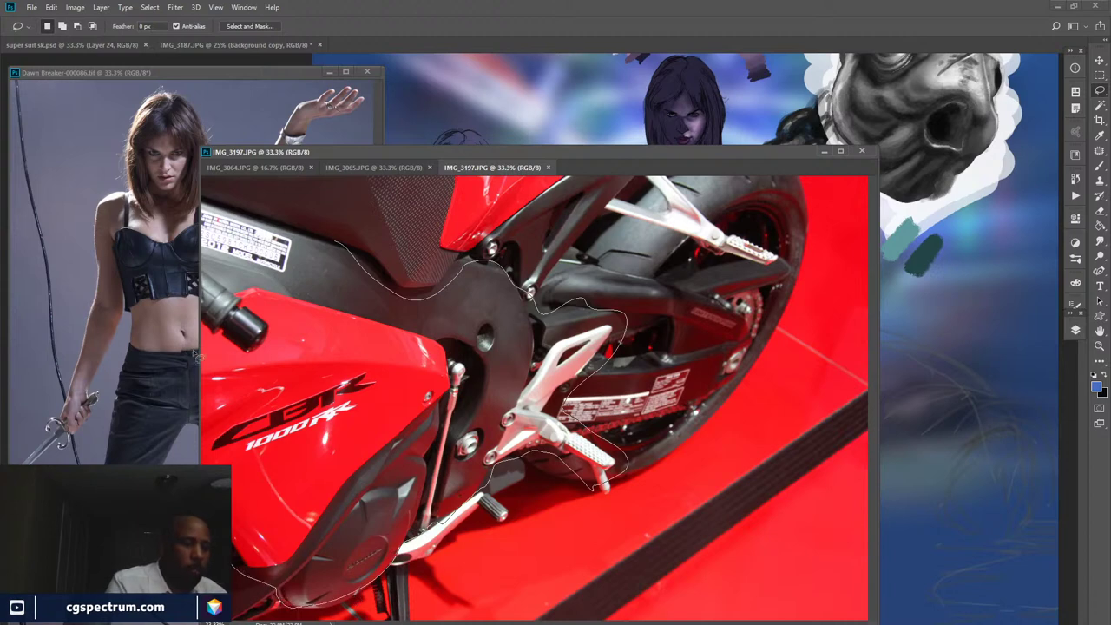
{"action": "mouse_move", "coordinate": [205, 253]}
{"action": "left_mouse_down"}
{"action": "mouse_move", "coordinate": [245, 234]}
{"action": "mouse_move", "coordinate": [338, 243]}
{"action": "left_mouse_up"}
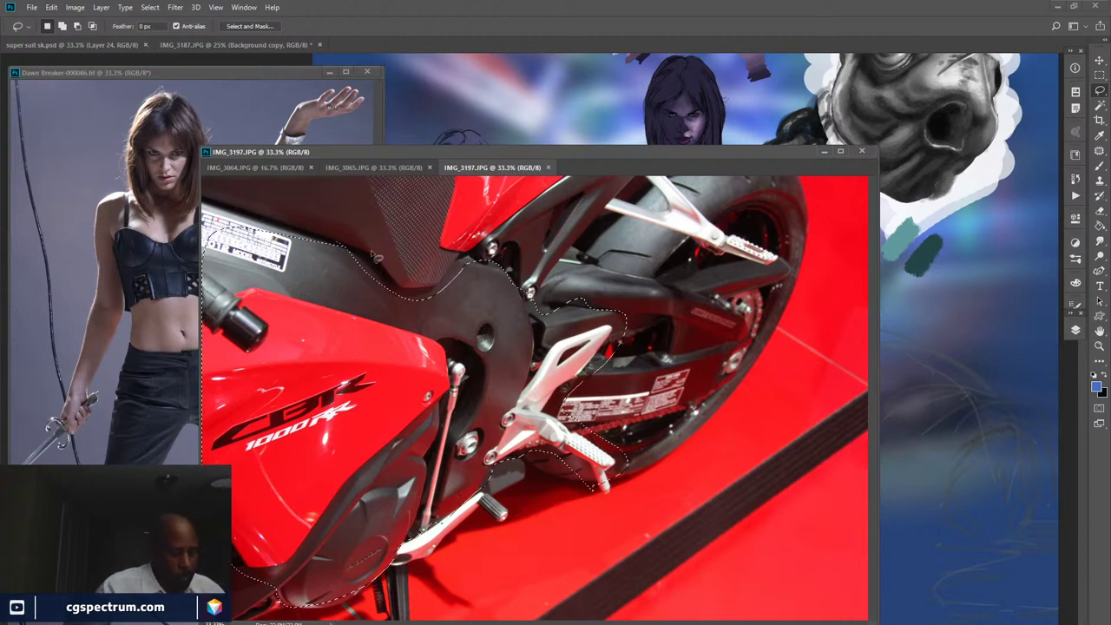
- Copy the bike selection, move the photo window aside and return to super suit sk.psd
{"action": "key", "text": "ctrl+d"}
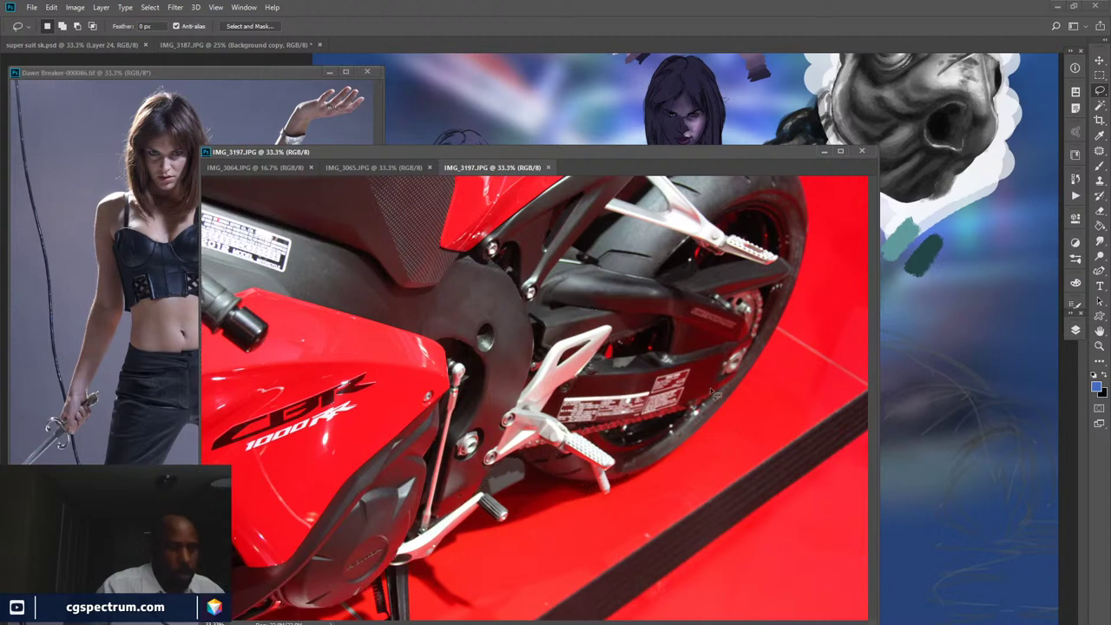
{"action": "mouse_move", "coordinate": [778, 151]}
{"action": "left_mouse_down"}
{"action": "mouse_move", "coordinate": [747, 183]}
{"action": "mouse_move", "coordinate": [873, 221]}
{"action": "mouse_move", "coordinate": [785, 360]}
{"action": "mouse_move", "coordinate": [733, 434]}
{"action": "mouse_move", "coordinate": [503, 549]}
{"action": "left_mouse_up"}
{"action": "left_click", "coordinate": [707, 382]}
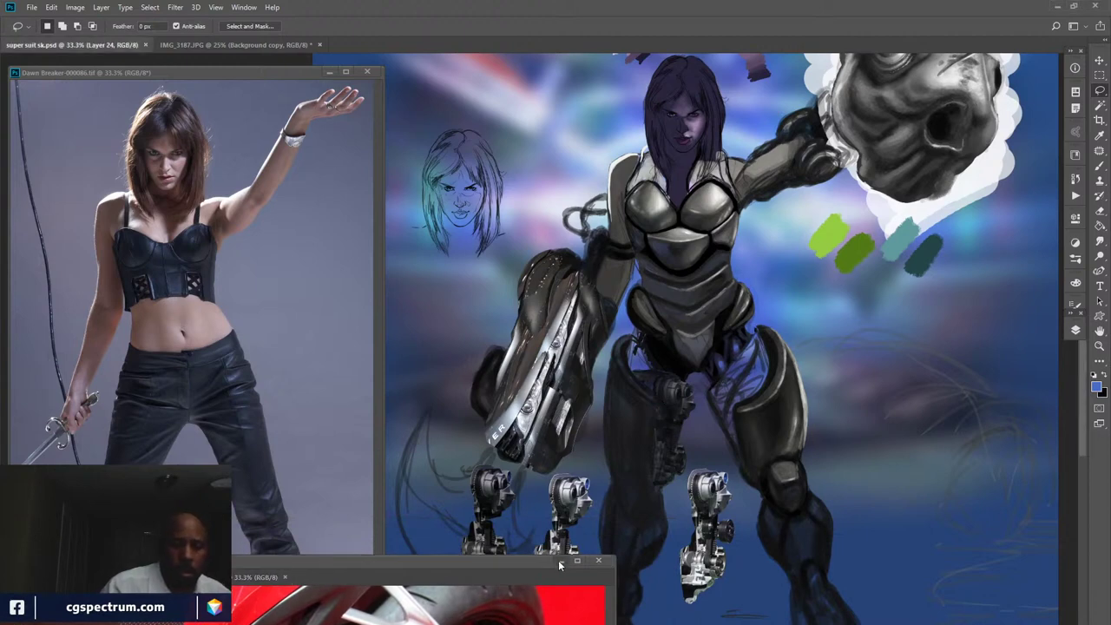
- Dock the IMG_3197 motorcycle photo as a document tab and reopen the Layers panel
{"action": "left_click_drag", "start_coordinate": [507, 558], "coordinate": [730, 47]}
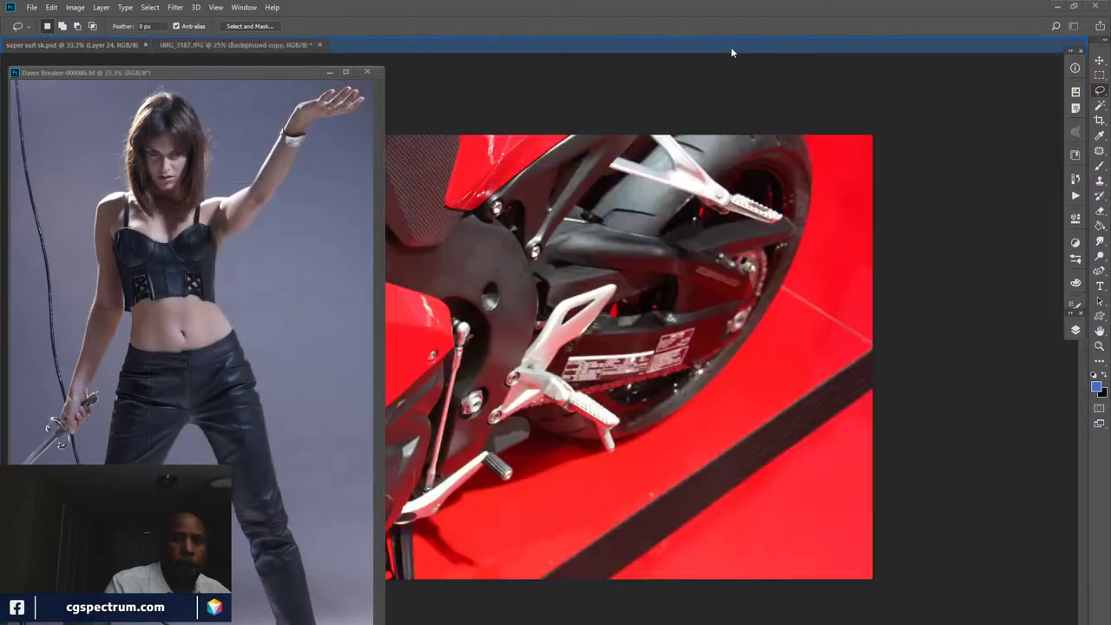
{"action": "left_click", "coordinate": [124, 45]}
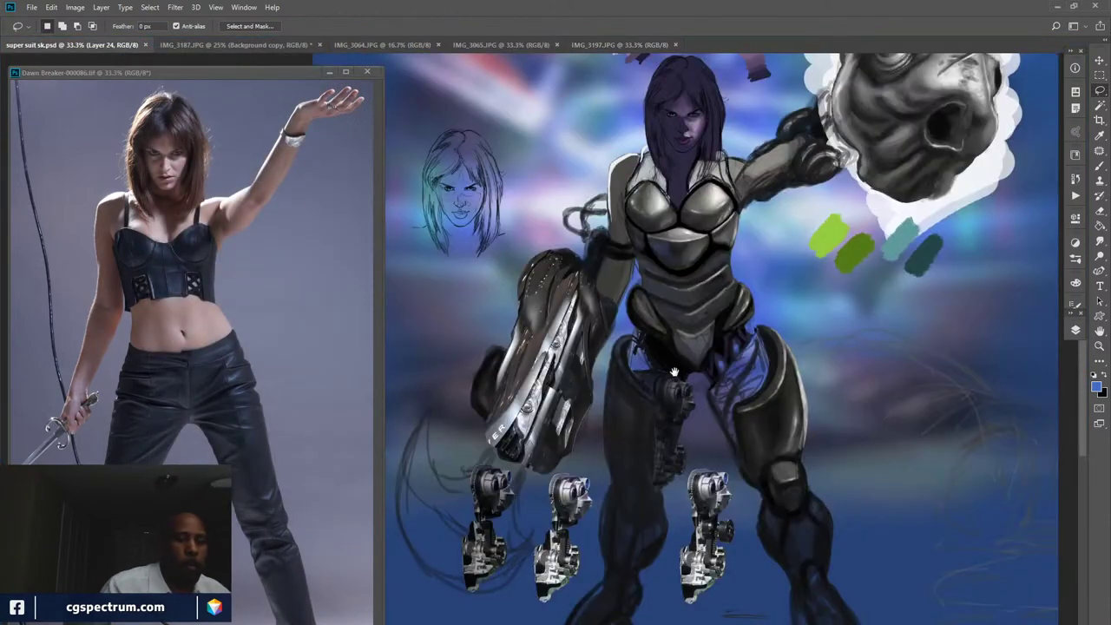
{"action": "left_click", "coordinate": [1075, 331]}
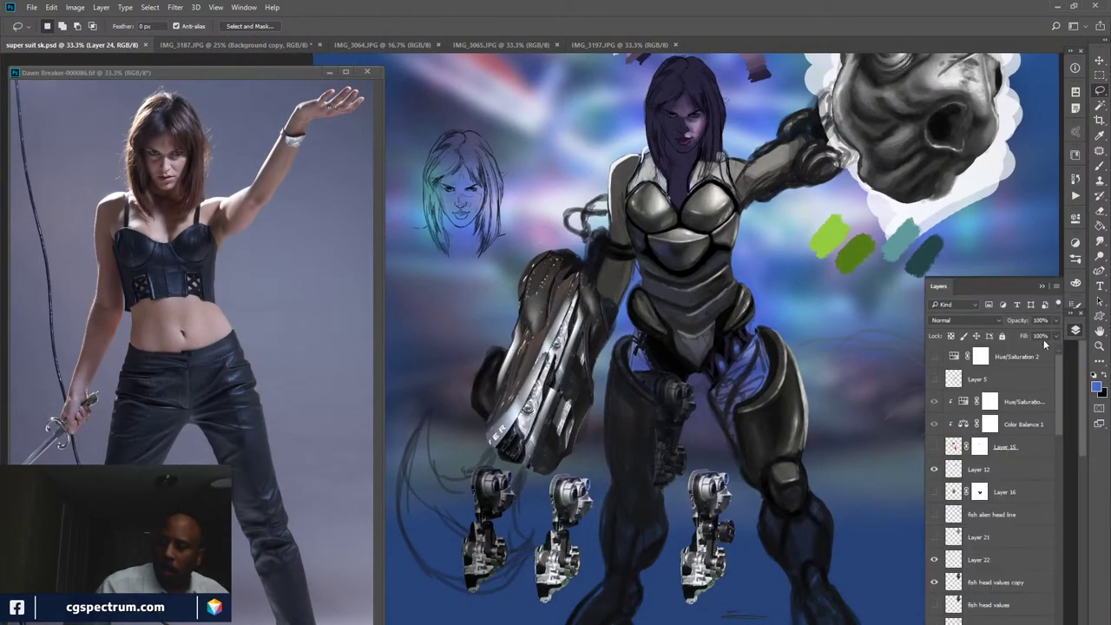
{"action": "left_click_drag", "start_coordinate": [1059, 426], "coordinate": [1055, 504]}
- Check Layer 24, Layer 20 and Layer 27 copy 3 on and off, then select Layer 27 copy 3
{"action": "left_click", "coordinate": [934, 547]}
{"action": "left_click", "coordinate": [934, 548]}
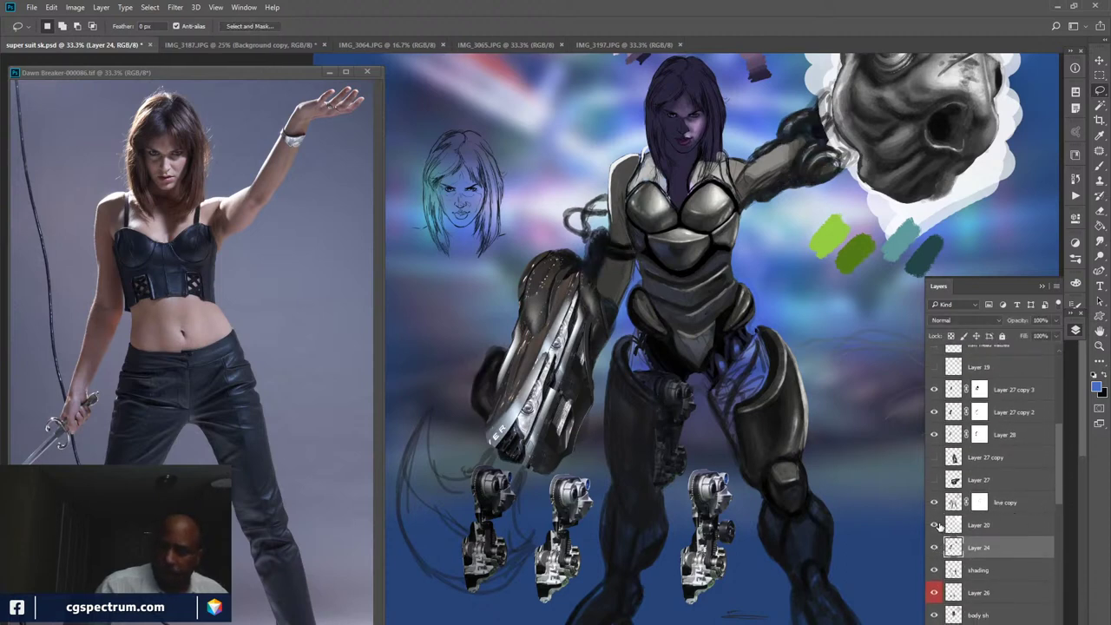
{"action": "left_click", "coordinate": [935, 525]}
{"action": "left_click", "coordinate": [934, 525]}
{"action": "left_click_drag", "start_coordinate": [1058, 452], "coordinate": [1056, 436]}
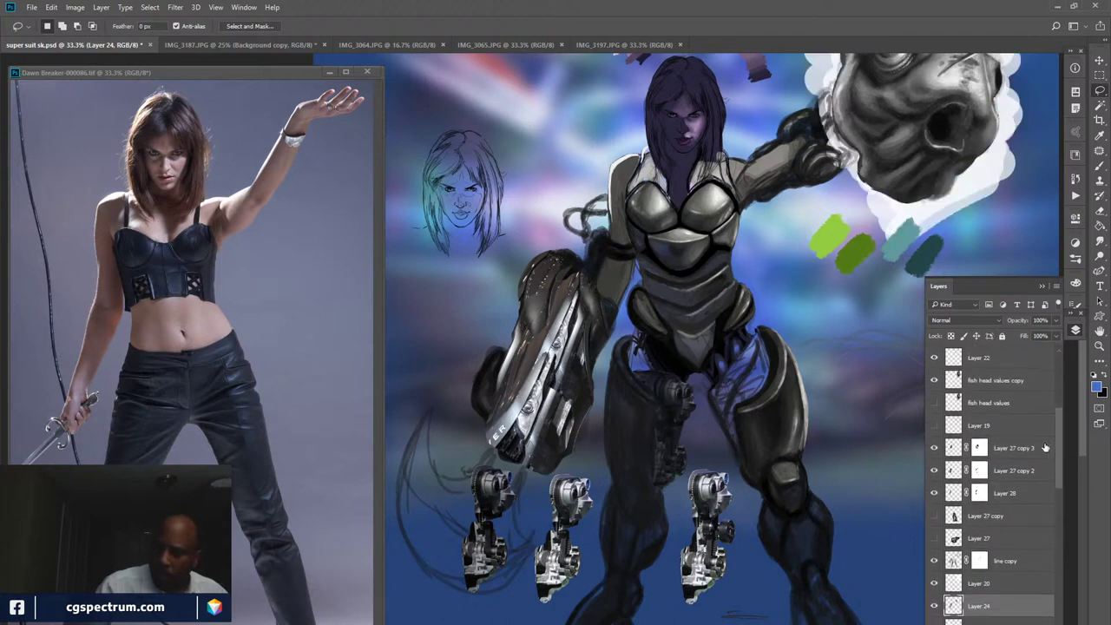
{"action": "left_click", "coordinate": [935, 448]}
{"action": "left_click", "coordinate": [935, 449]}
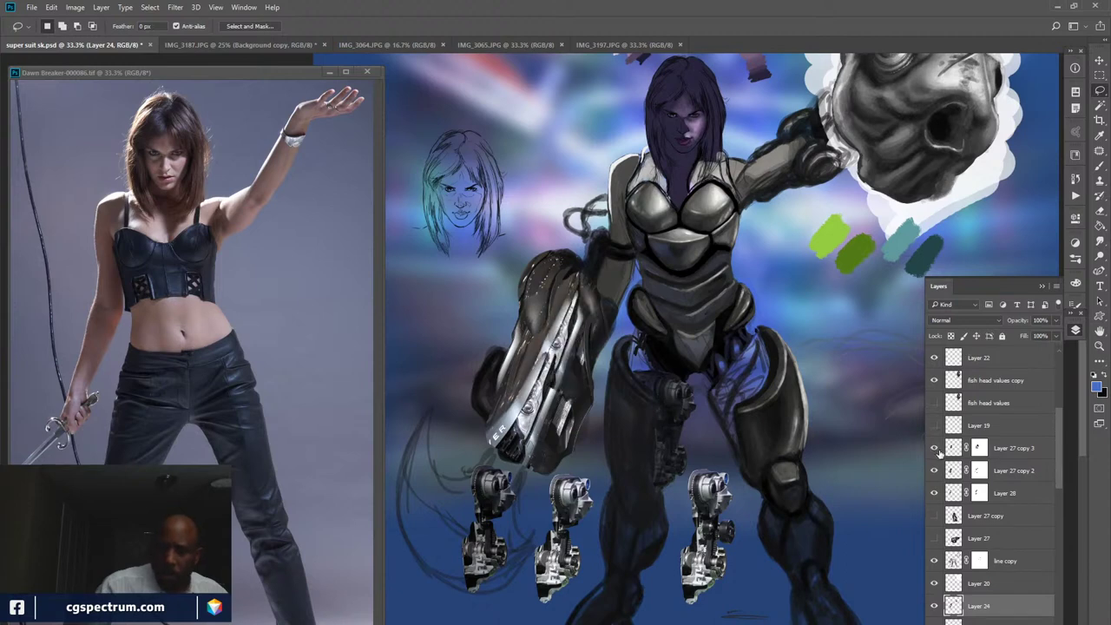
{"action": "left_click", "coordinate": [1013, 449]}
- Paste the motorcycle section as Layer 29, scaled to about 35% and placed beside her head
{"action": "key", "text": "ctrl+v"}
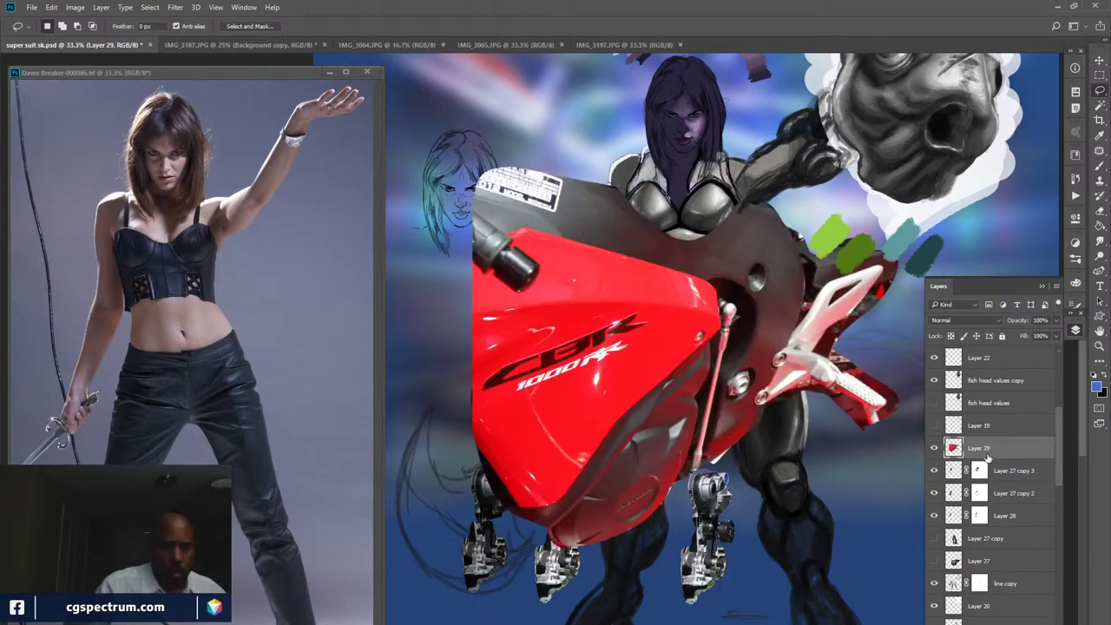
{"action": "key", "text": "ctrl+t"}
{"action": "left_click_drag", "start_coordinate": [898, 165], "coordinate": [599, 417]}
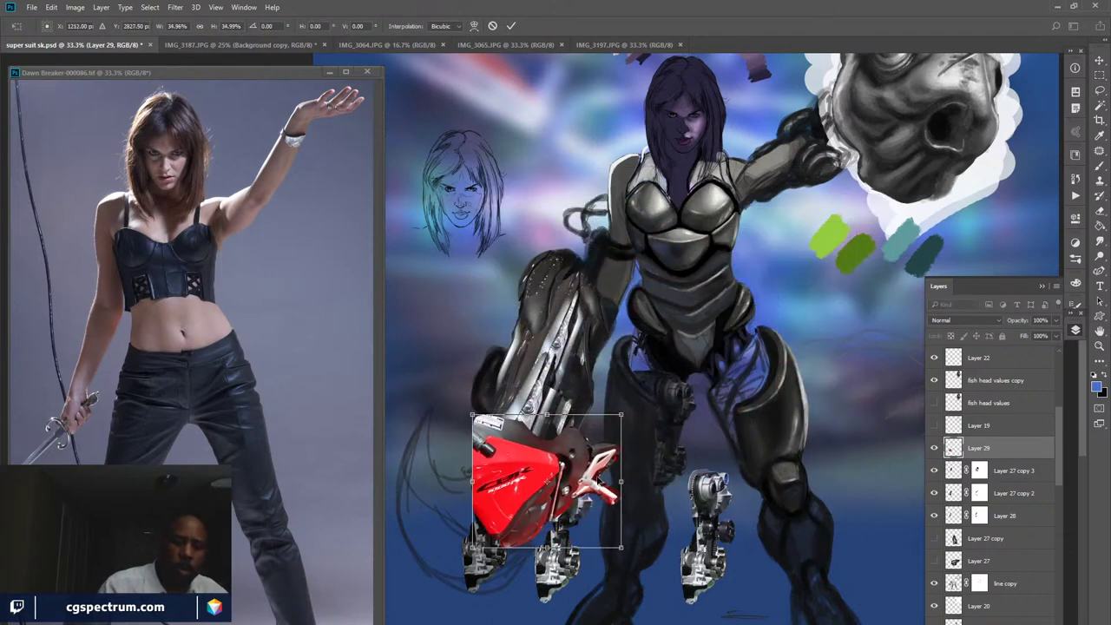
{"action": "left_click_drag", "start_coordinate": [569, 488], "coordinate": [581, 154]}
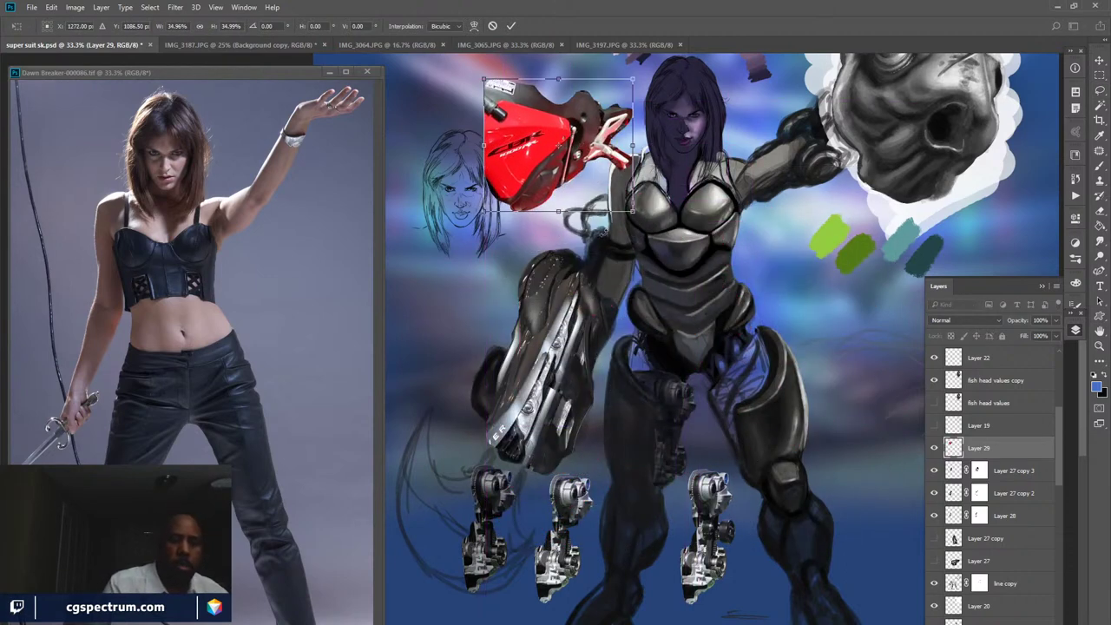
{"action": "key", "text": "Return"}
{"action": "key", "text": "l"}
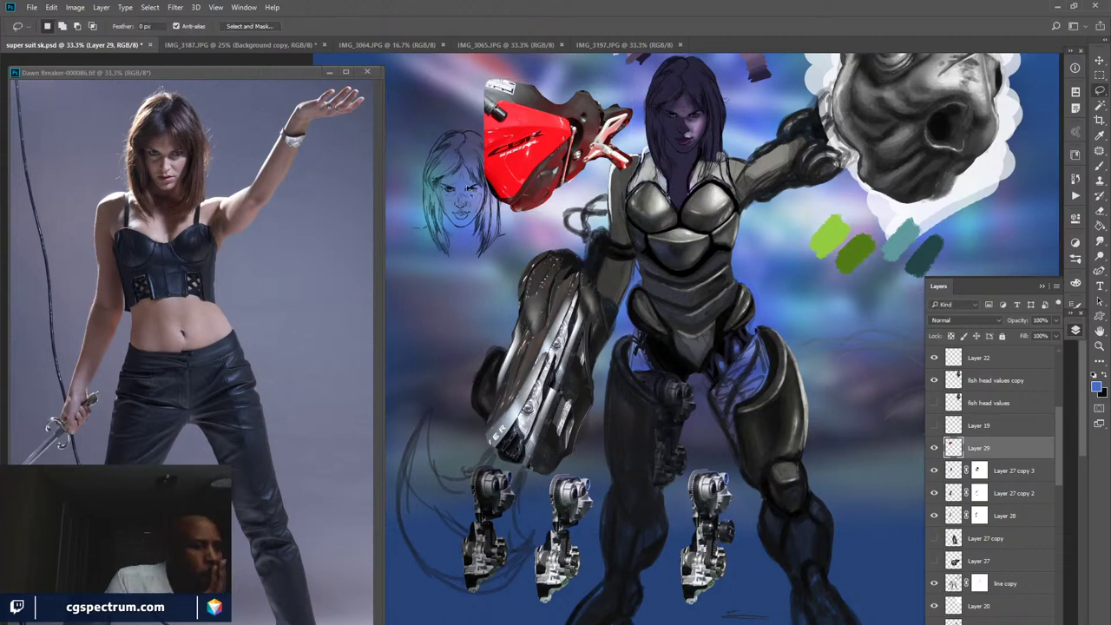
{"action": "left_click", "coordinate": [75, 7]}
- Fully desaturate the motorcycle piece with Hue/Saturation and duplicate it as Layer 29 copy
{"action": "mouse_move", "coordinate": [149, 38]}
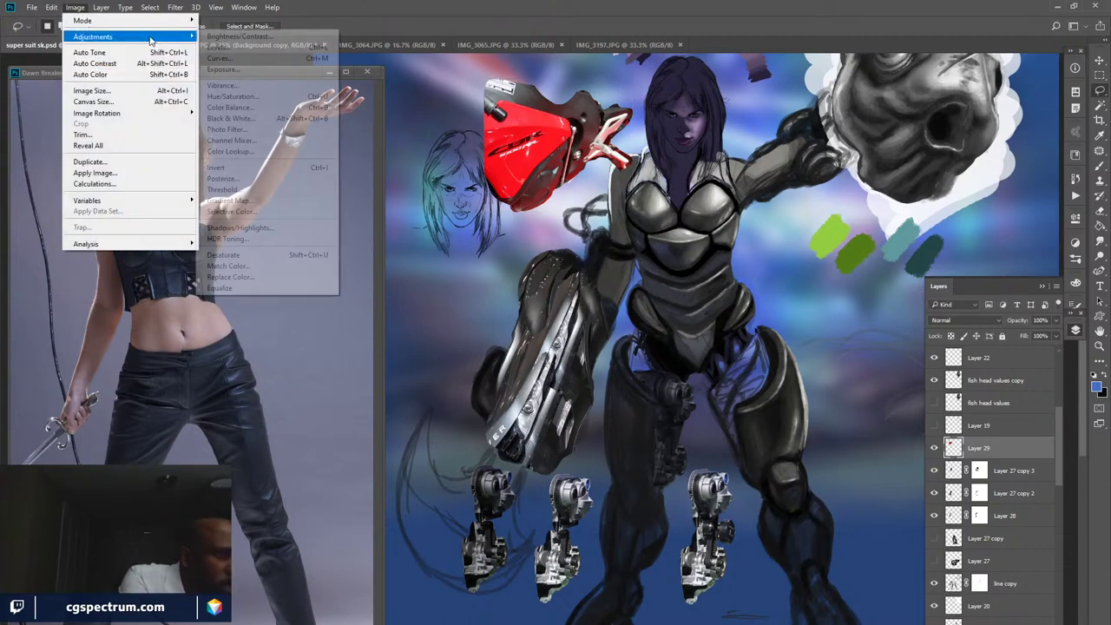
{"action": "left_click", "coordinate": [282, 98]}
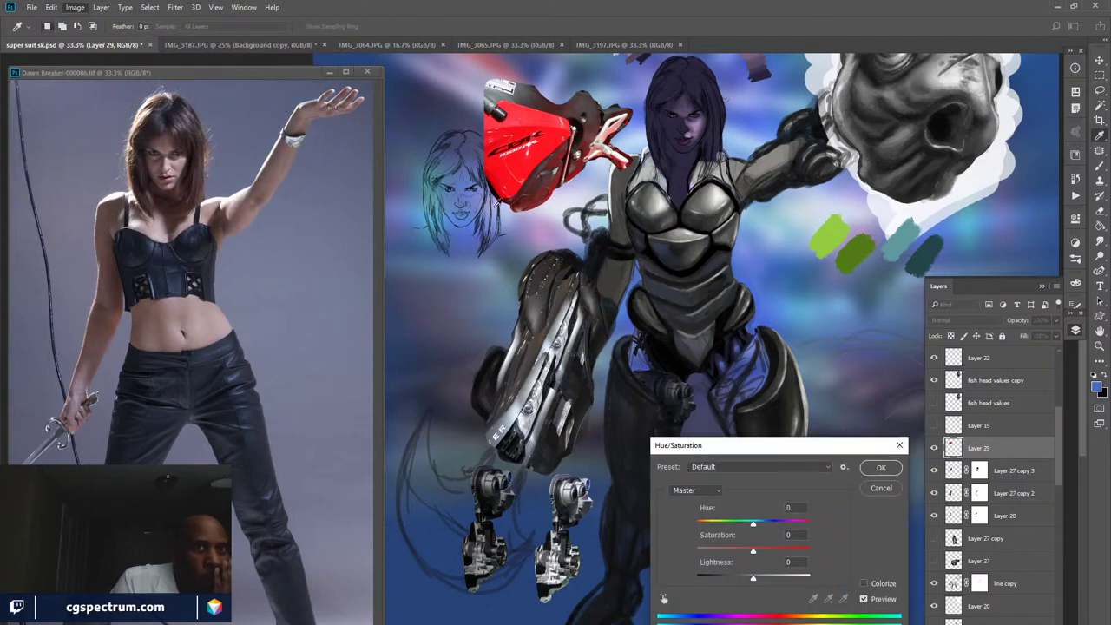
{"action": "left_click_drag", "start_coordinate": [742, 555], "coordinate": [686, 552]}
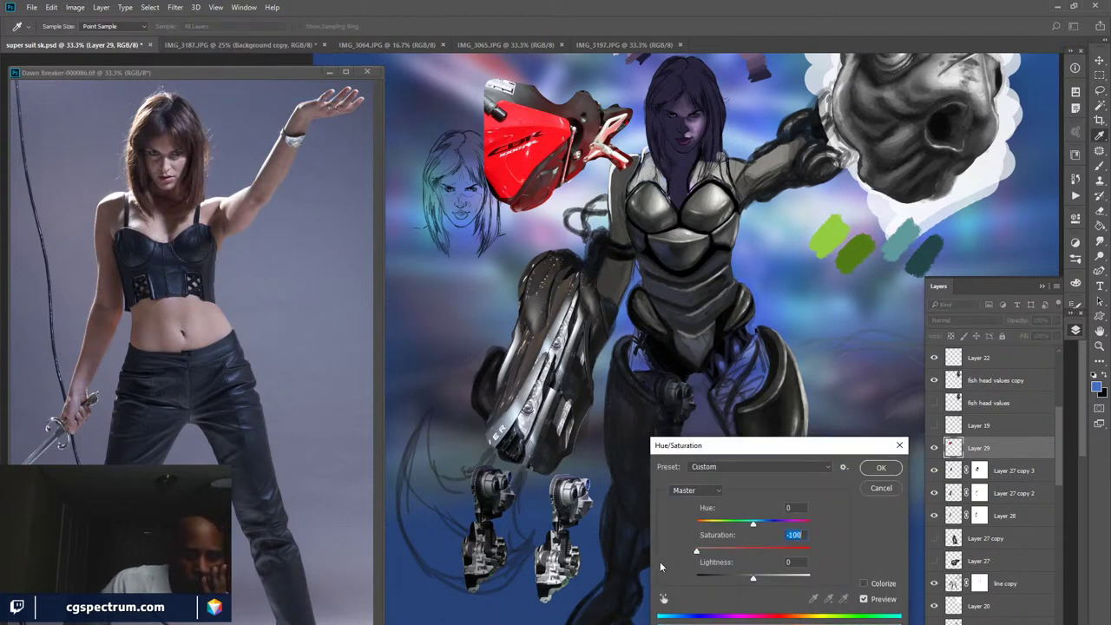
{"action": "left_click", "coordinate": [881, 469]}
{"action": "key", "text": "l"}
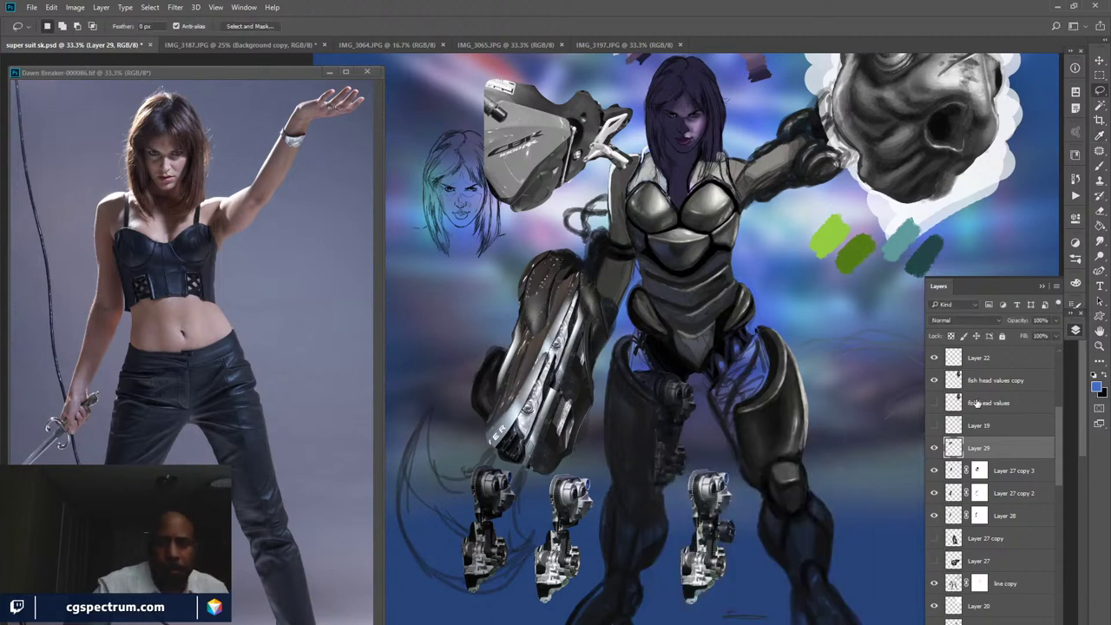
{"action": "key", "text": "ctrl+j"}
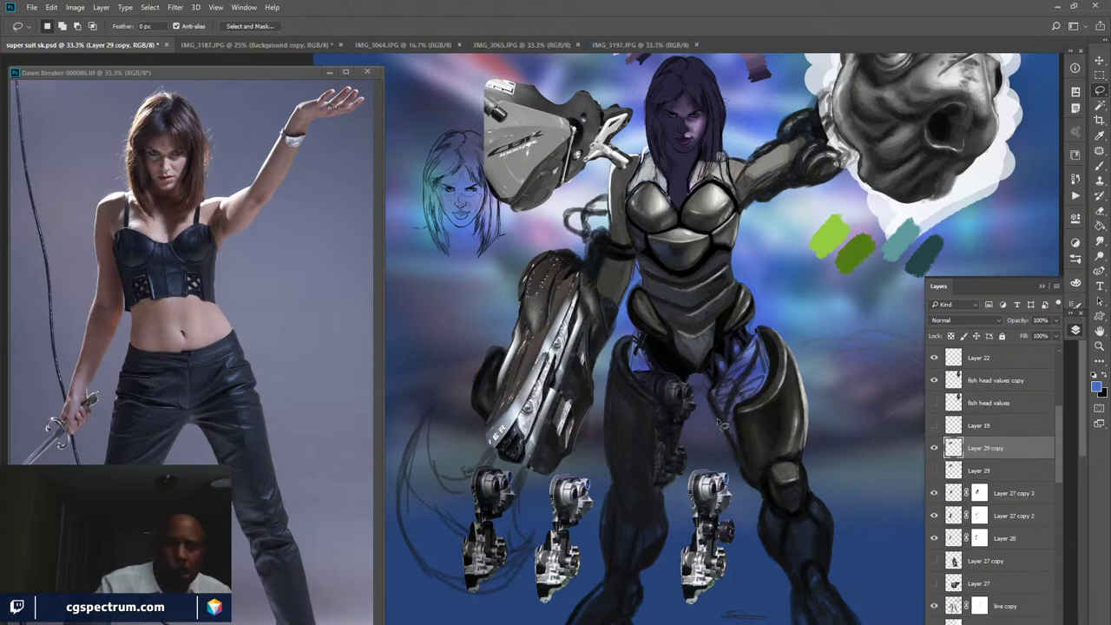
- Apply Levels to the gun piece with input values 0, 0.64 and 226
{"action": "left_click", "coordinate": [74, 7]}
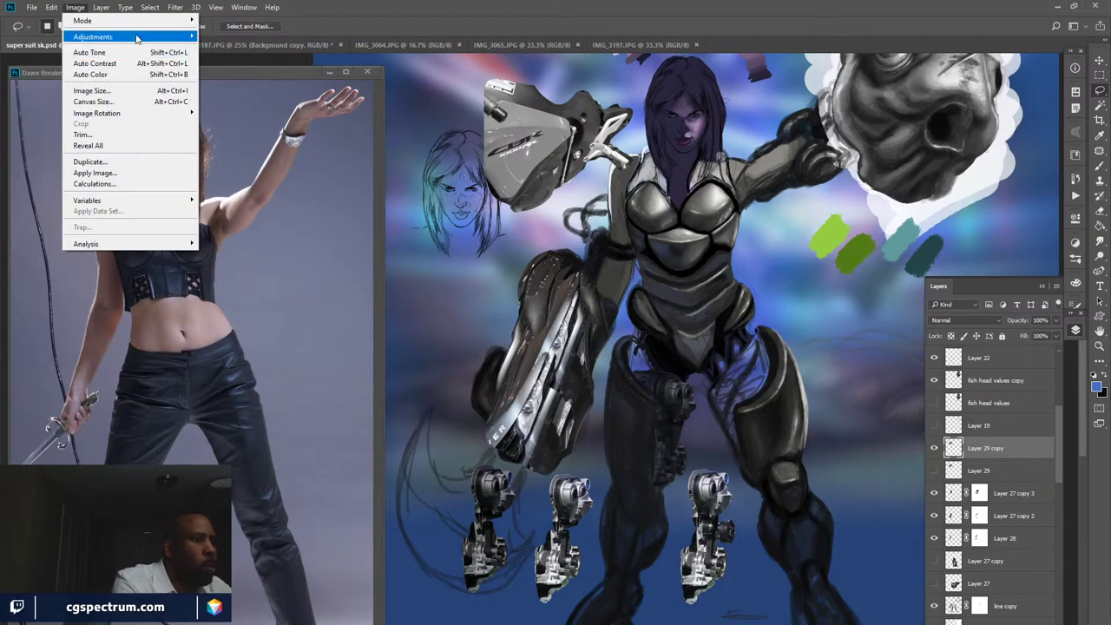
{"action": "mouse_move", "coordinate": [140, 39]}
{"action": "left_click", "coordinate": [265, 47]}
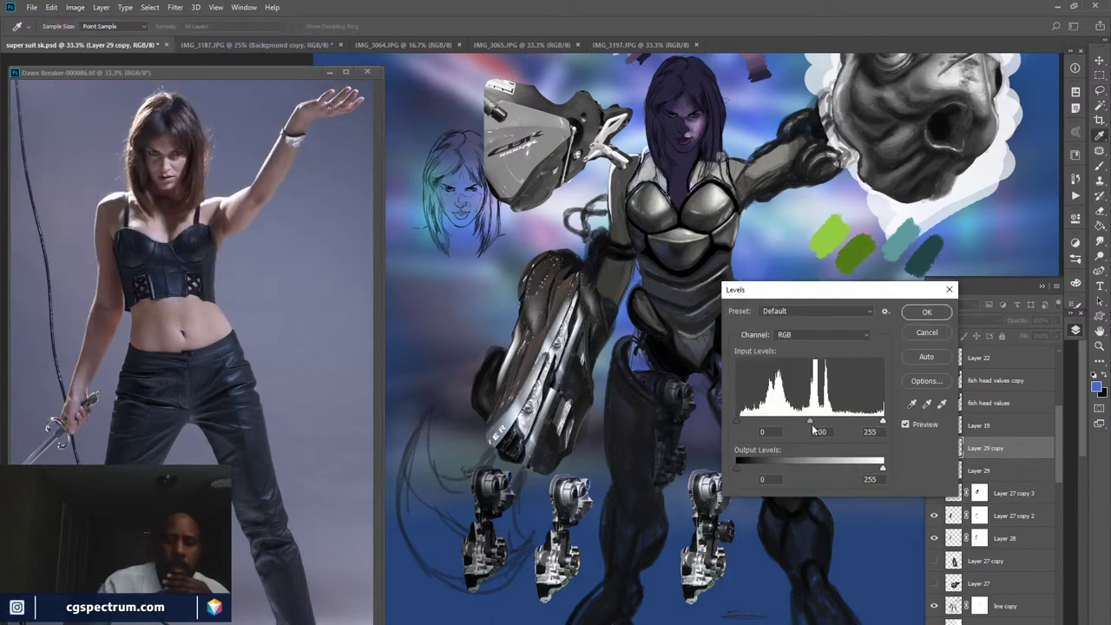
{"action": "mouse_move", "coordinate": [811, 420]}
{"action": "left_mouse_down"}
{"action": "mouse_move", "coordinate": [872, 425]}
{"action": "mouse_move", "coordinate": [827, 419]}
{"action": "left_mouse_up"}
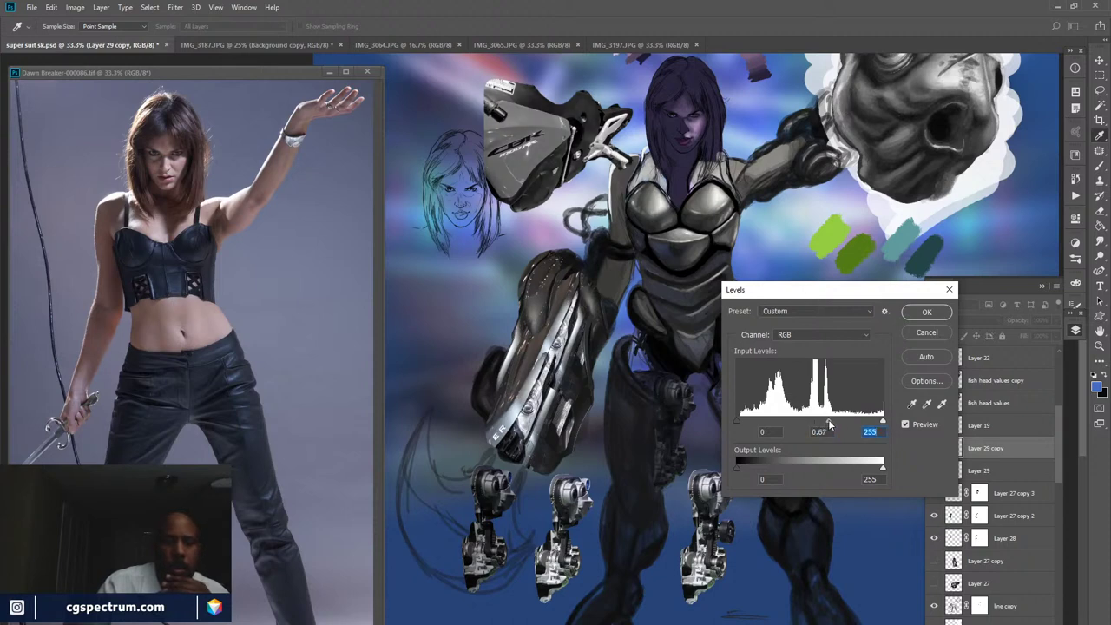
{"action": "left_click_drag", "start_coordinate": [739, 421], "coordinate": [740, 420]}
{"action": "left_click_drag", "start_coordinate": [874, 423], "coordinate": [818, 420]}
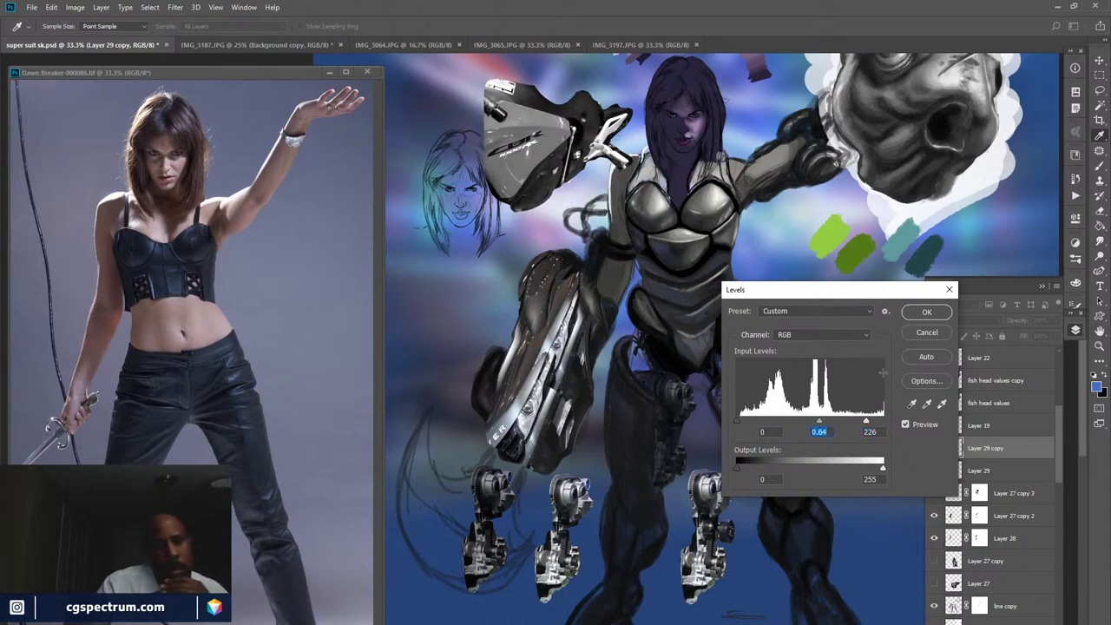
{"action": "left_click", "coordinate": [926, 312]}
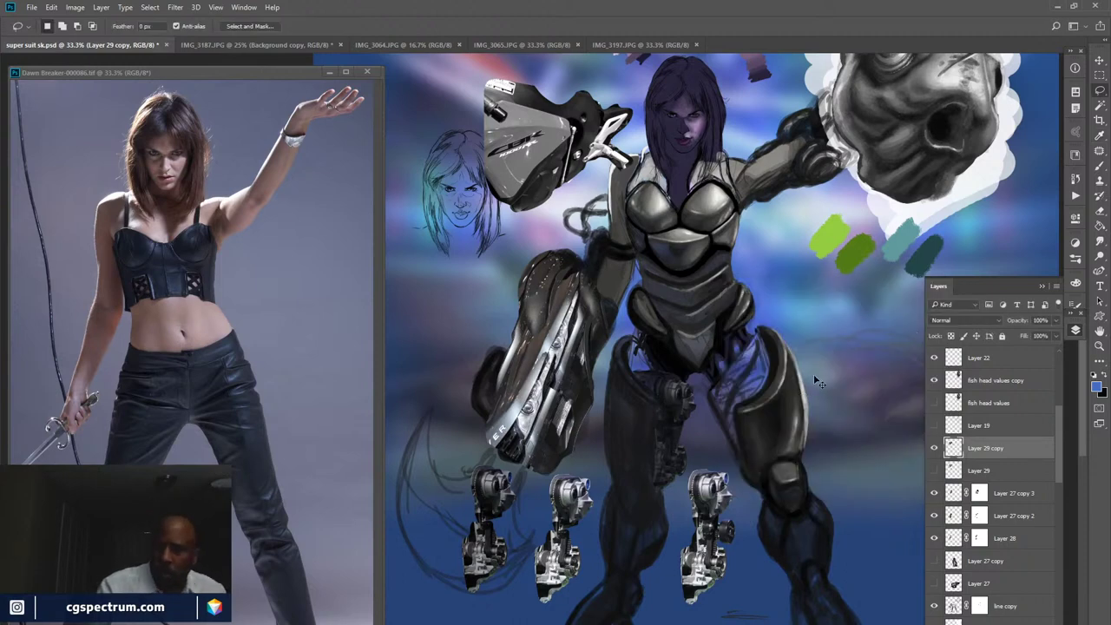
- Scale the gun piece, squash it to about 41% height and move it onto the forearm
{"action": "key", "text": "ctrl+t"}
{"action": "mouse_move", "coordinate": [630, 80]}
{"action": "left_mouse_down"}
{"action": "mouse_move", "coordinate": [574, 143]}
{"action": "mouse_move", "coordinate": [586, 118]}
{"action": "mouse_move", "coordinate": [571, 134]}
{"action": "mouse_move", "coordinate": [540, 319]}
{"action": "mouse_move", "coordinate": [522, 327]}
{"action": "mouse_move", "coordinate": [542, 374]}
{"action": "mouse_move", "coordinate": [497, 401]}
{"action": "mouse_move", "coordinate": [534, 279]}
{"action": "mouse_move", "coordinate": [488, 276]}
{"action": "mouse_move", "coordinate": [497, 278]}
{"action": "left_mouse_up"}
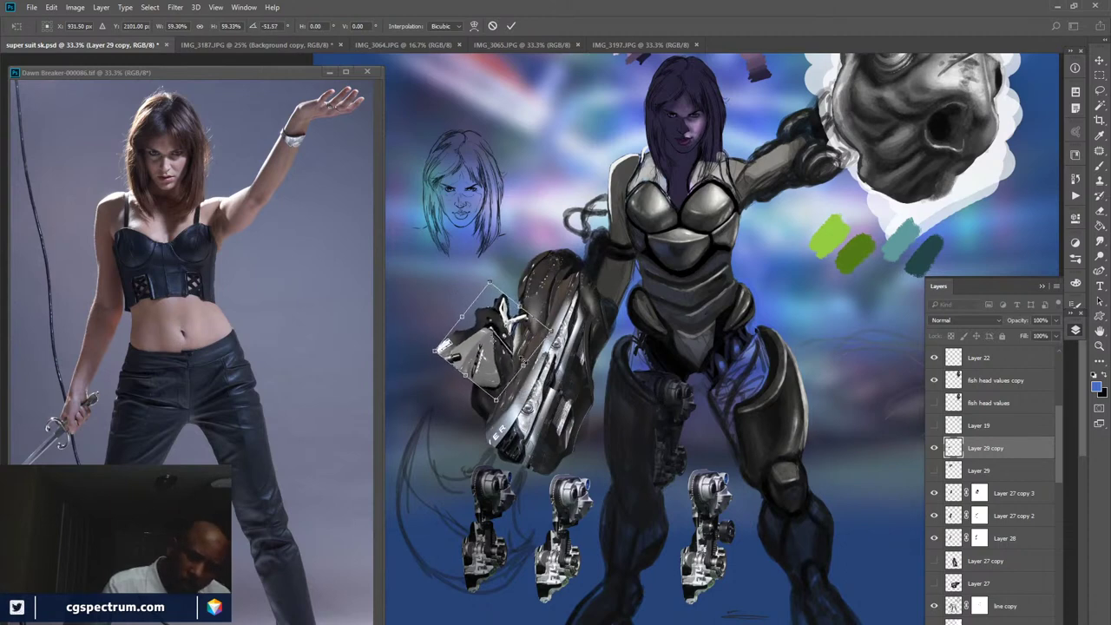
{"action": "left_click_drag", "start_coordinate": [522, 360], "coordinate": [504, 348]}
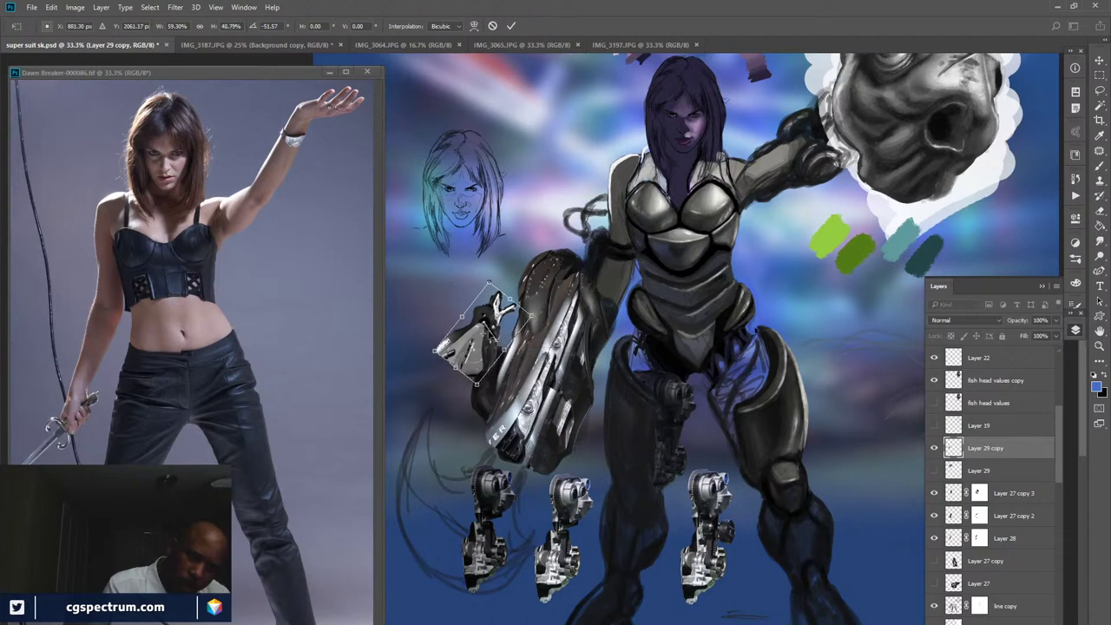
{"action": "left_click_drag", "start_coordinate": [495, 305], "coordinate": [510, 340]}
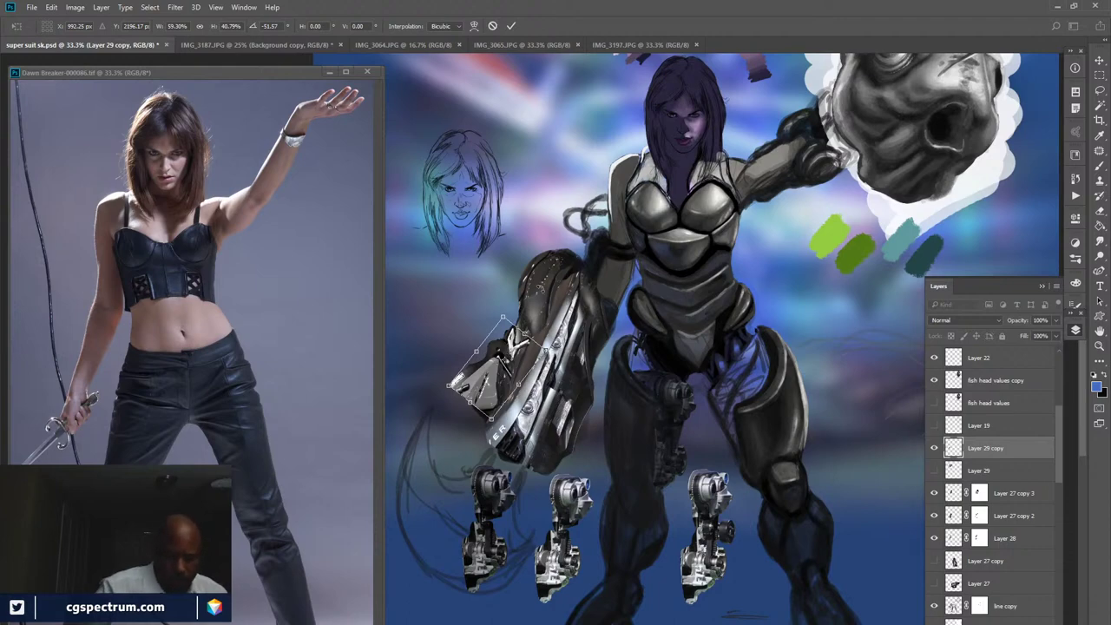
{"action": "scroll", "coordinate": [537, 349], "scroll_direction": "up", "scroll_amount": 1}
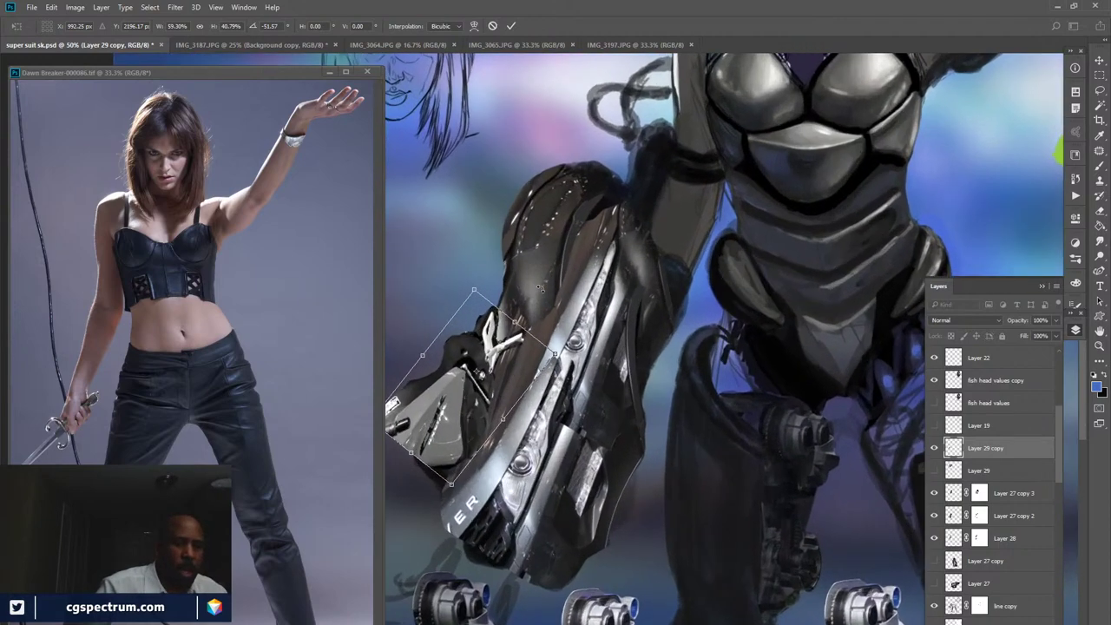
{"action": "scroll", "coordinate": [555, 364], "scroll_direction": "up", "scroll_amount": 1}
{"action": "left_click_drag", "start_coordinate": [576, 388], "coordinate": [733, 356]}
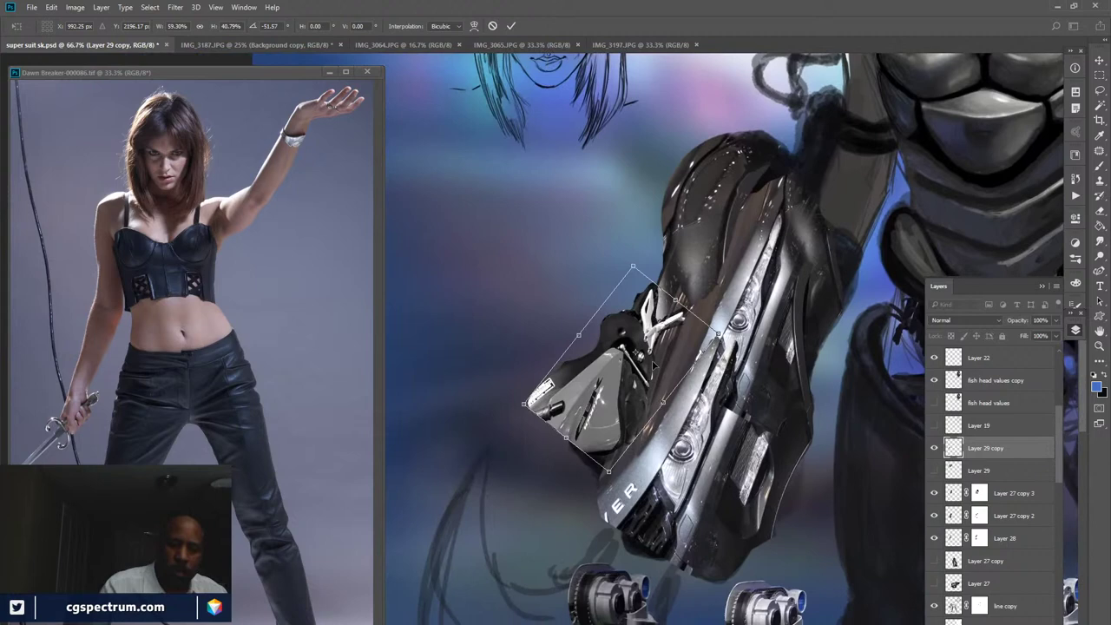
{"action": "left_click_drag", "start_coordinate": [613, 396], "coordinate": [617, 420]}
- Warp the gun piece's corners and edges so it follows the forearm's curve
{"action": "right_click", "coordinate": [593, 407]}
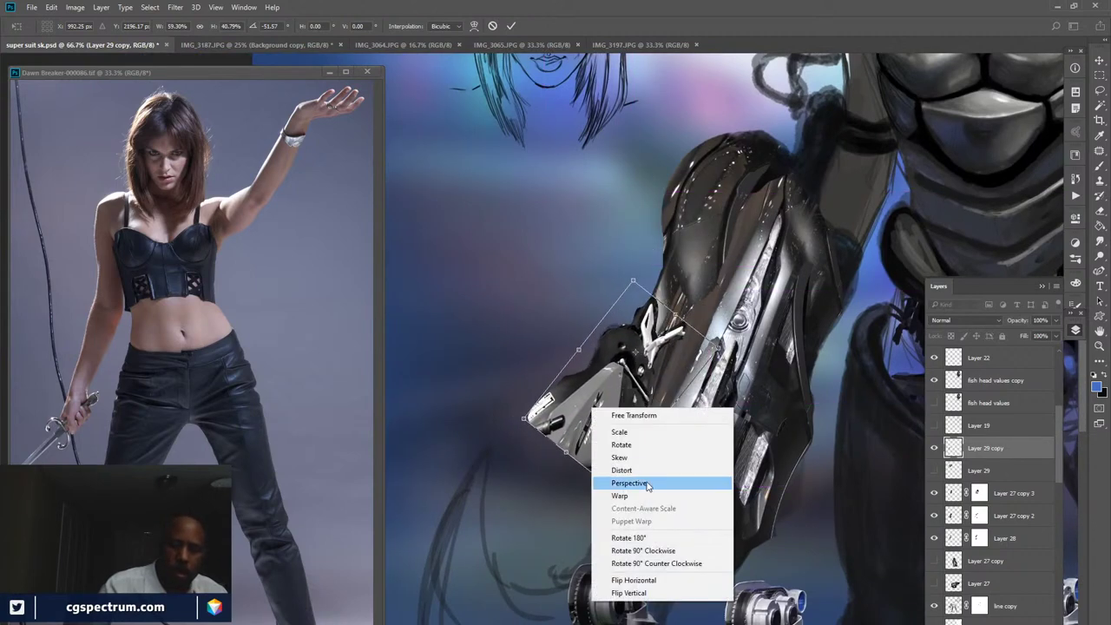
{"action": "left_click", "coordinate": [619, 495]}
{"action": "left_click_drag", "start_coordinate": [524, 419], "coordinate": [531, 401]}
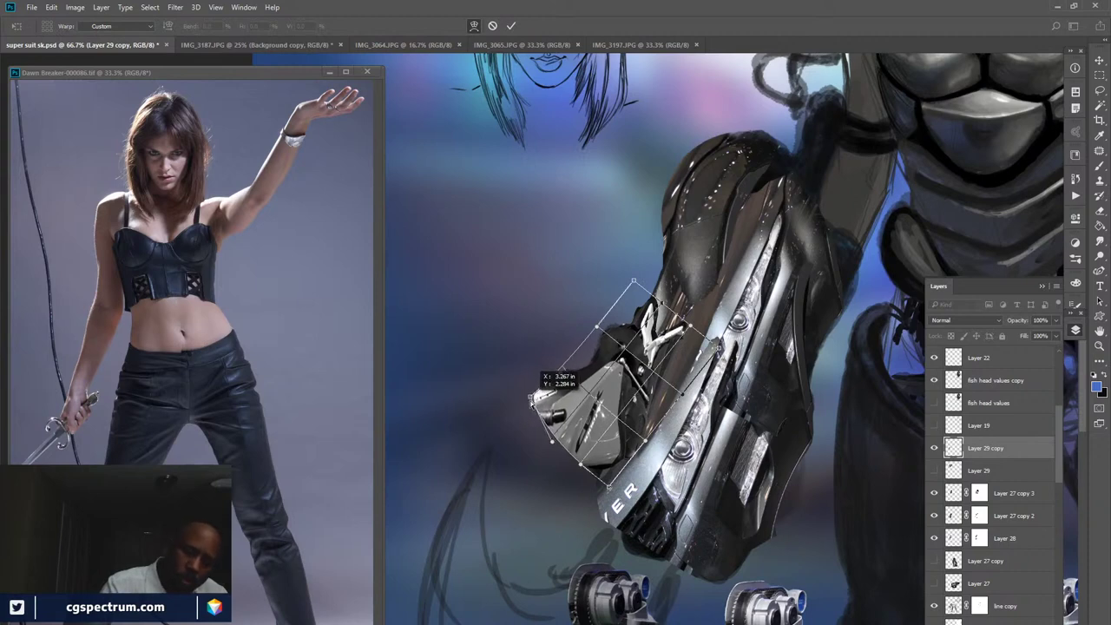
{"action": "left_click_drag", "start_coordinate": [574, 457], "coordinate": [614, 467]}
{"action": "left_click_drag", "start_coordinate": [654, 310], "coordinate": [619, 378]}
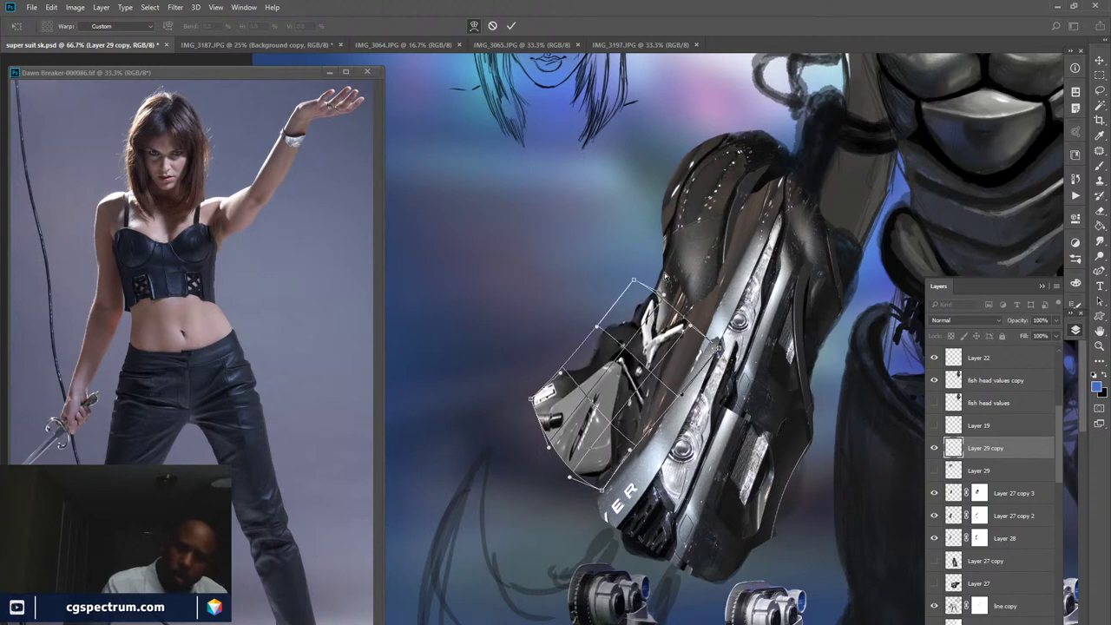
{"action": "key", "text": "Return"}
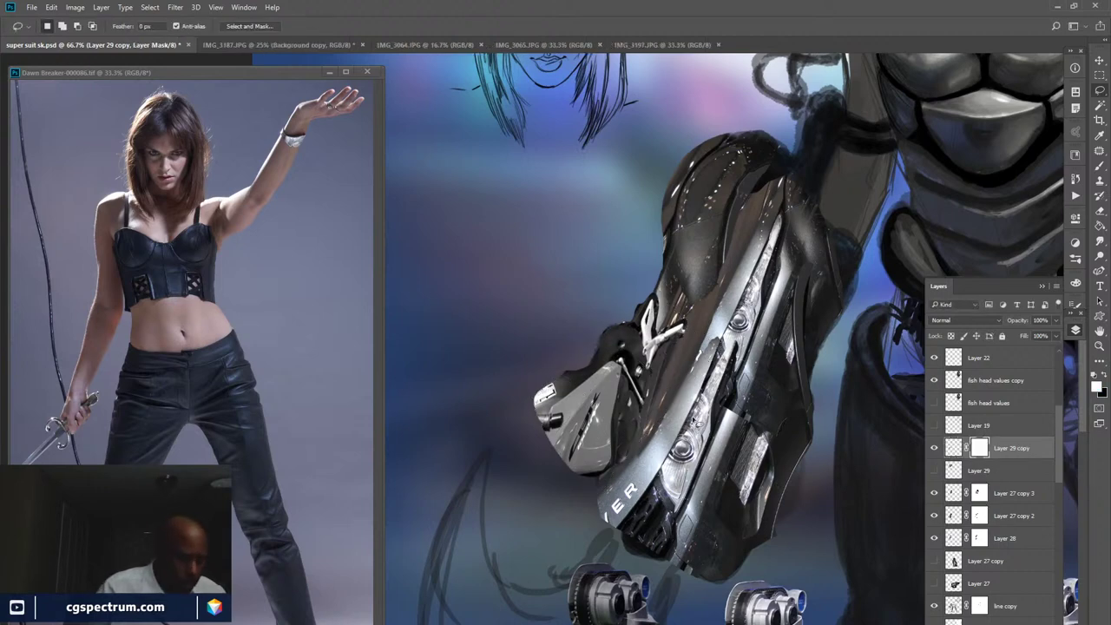
- Erase the plate's upper-left edge and the white strut's end, toggling layers to compare
{"action": "key", "text": "e"}
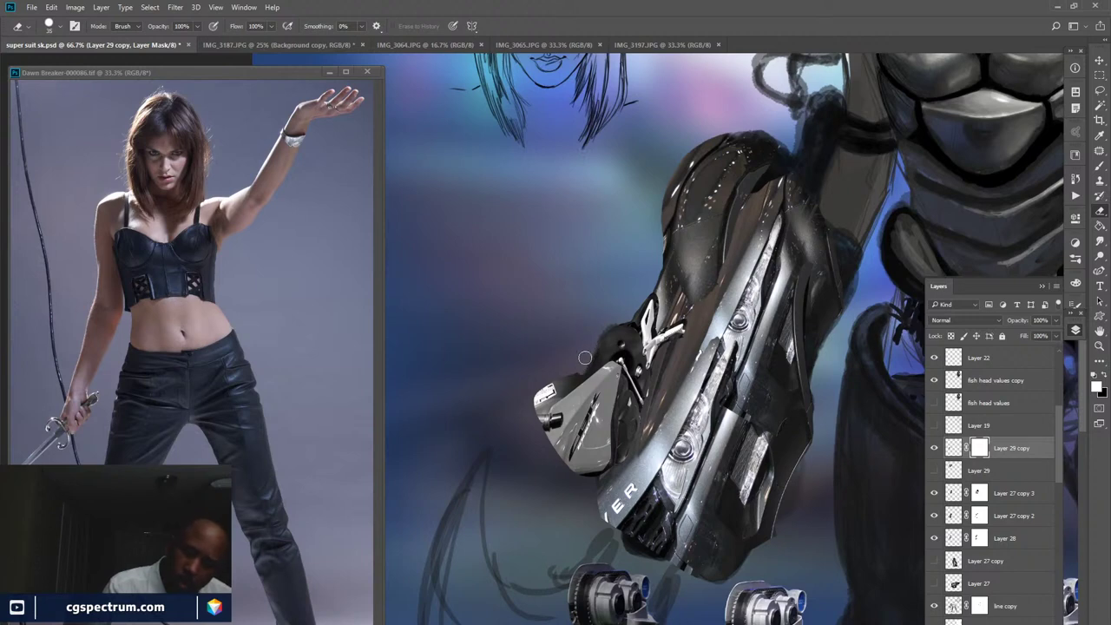
{"action": "left_click_drag", "start_coordinate": [583, 365], "coordinate": [574, 373]}
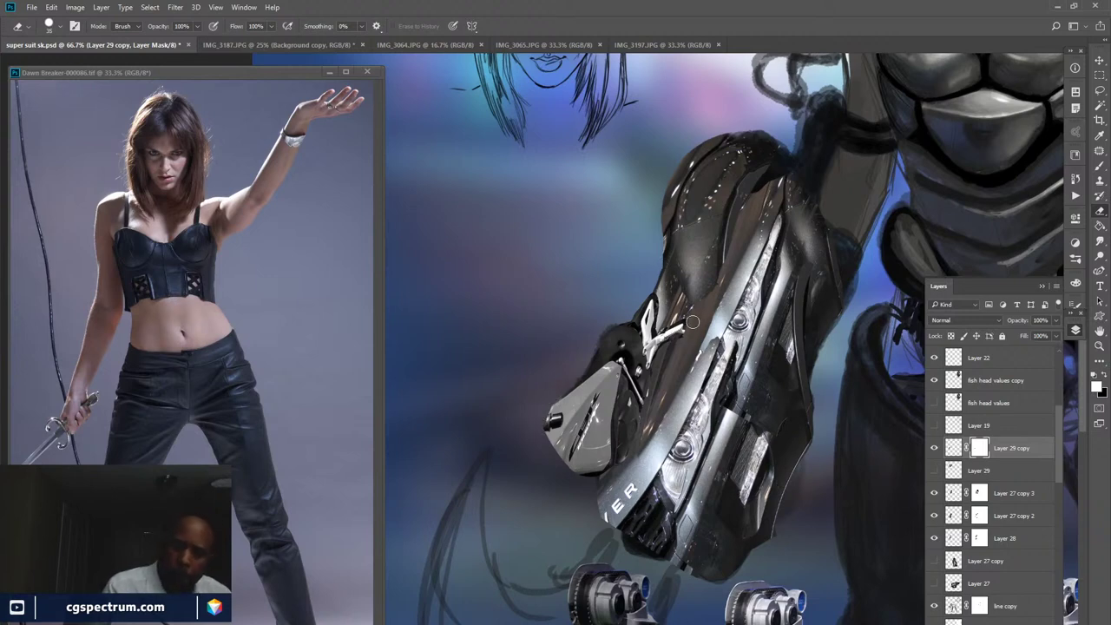
{"action": "left_click_drag", "start_coordinate": [692, 322], "coordinate": [687, 311]}
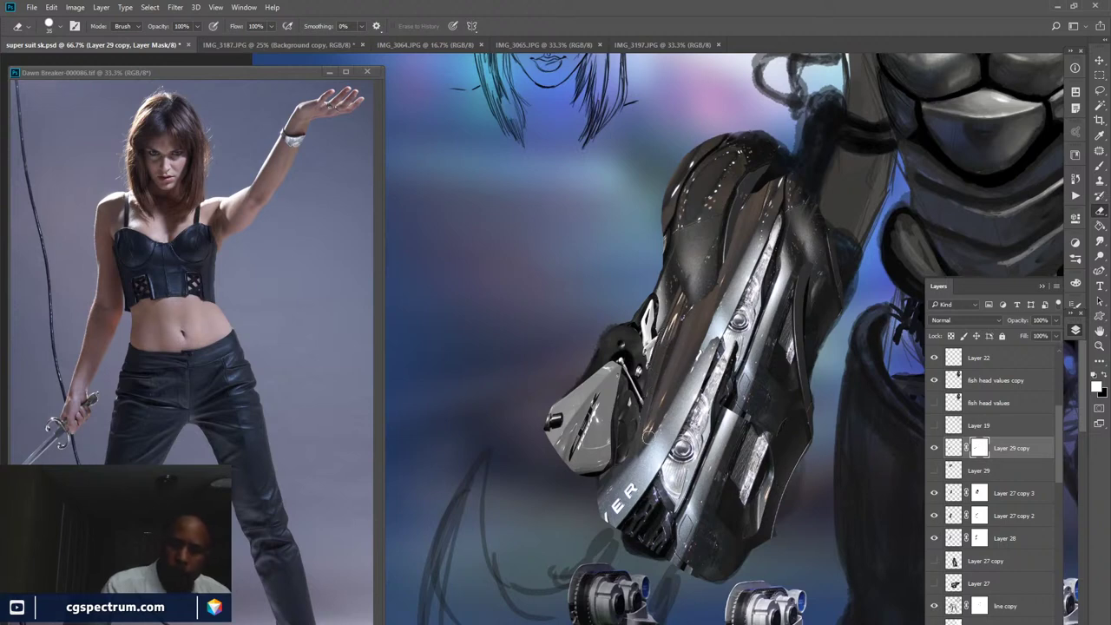
{"action": "left_click", "coordinate": [934, 448]}
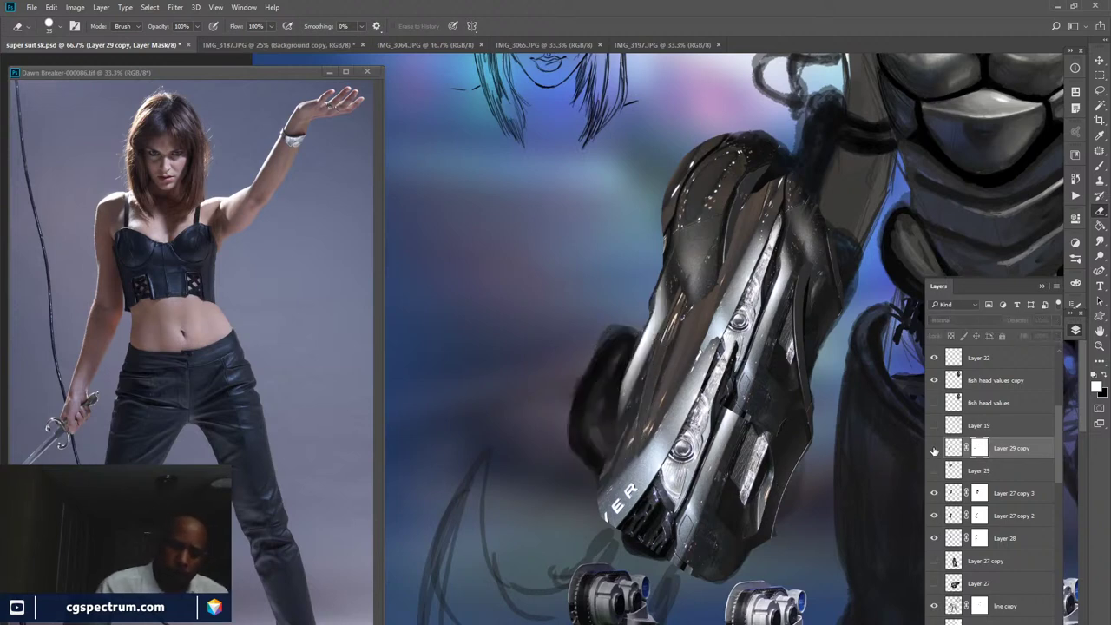
{"action": "left_click", "coordinate": [933, 447]}
{"action": "left_click", "coordinate": [933, 448]}
{"action": "left_click", "coordinate": [933, 448]}
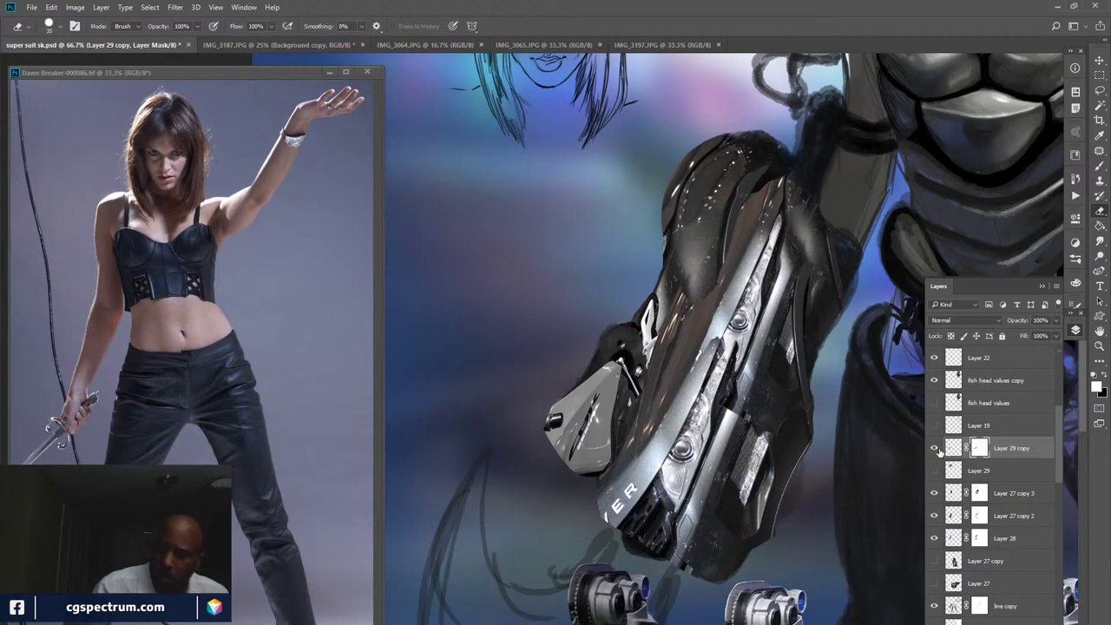
{"action": "left_click", "coordinate": [936, 448]}
{"action": "left_click", "coordinate": [936, 448]}
{"action": "left_click", "coordinate": [935, 494]}
{"action": "left_click", "coordinate": [934, 495]}
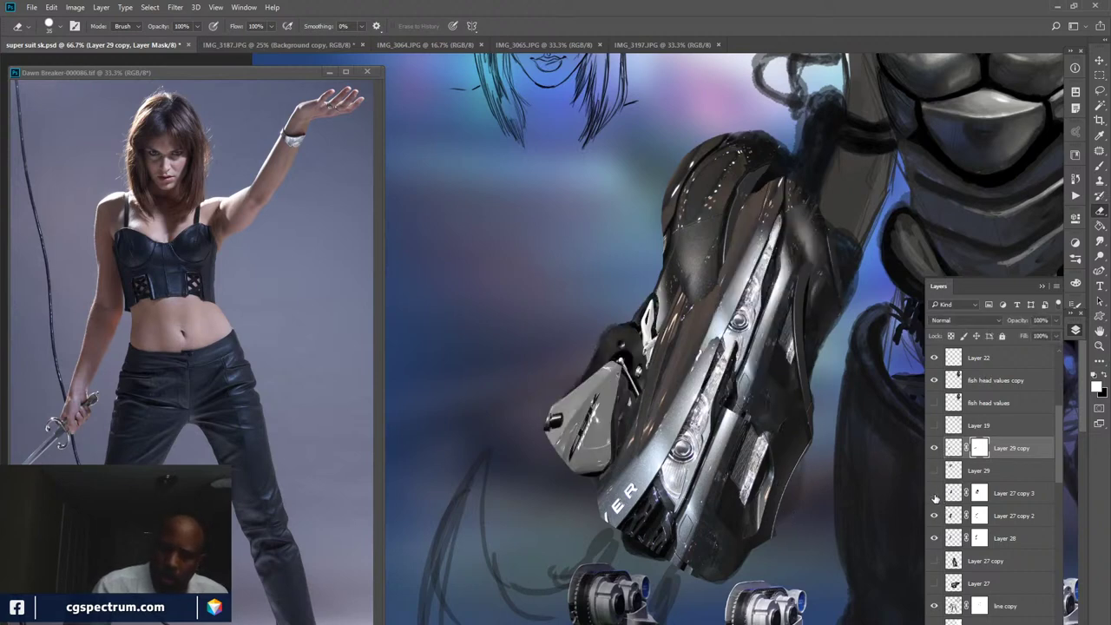
{"action": "left_click", "coordinate": [934, 495]}
{"action": "left_click", "coordinate": [935, 494]}
- Select Layer 27 copy 3's mask and set the eraser to a 45 px soft brush at 63% opacity
{"action": "left_click", "coordinate": [978, 493]}
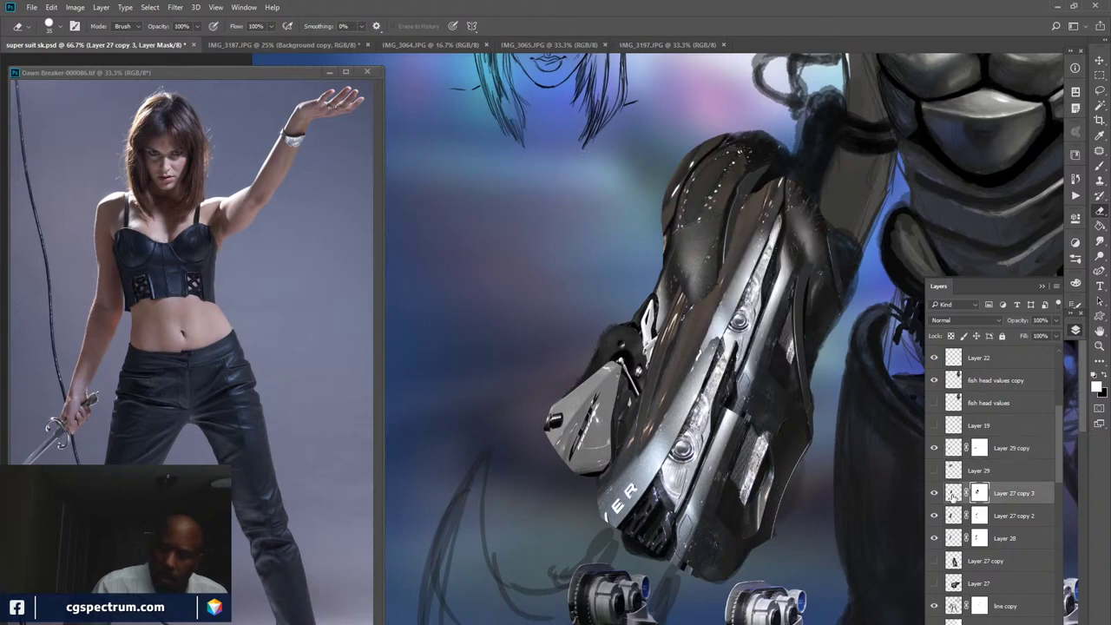
{"action": "left_click", "coordinate": [935, 493]}
{"action": "left_click", "coordinate": [935, 494]}
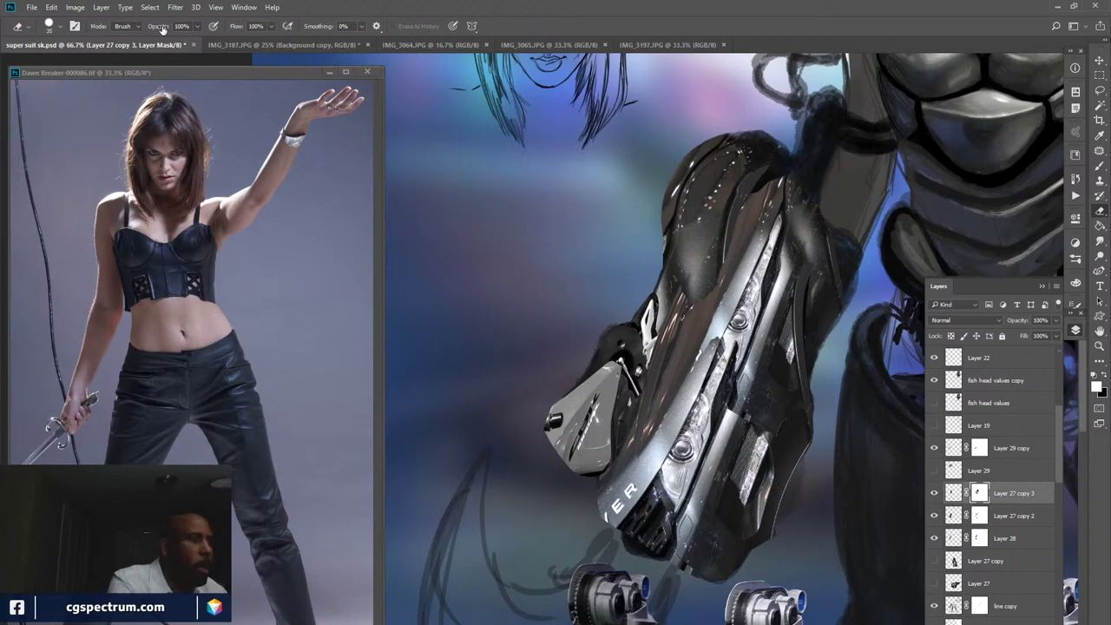
{"action": "key", "text": "F5"}
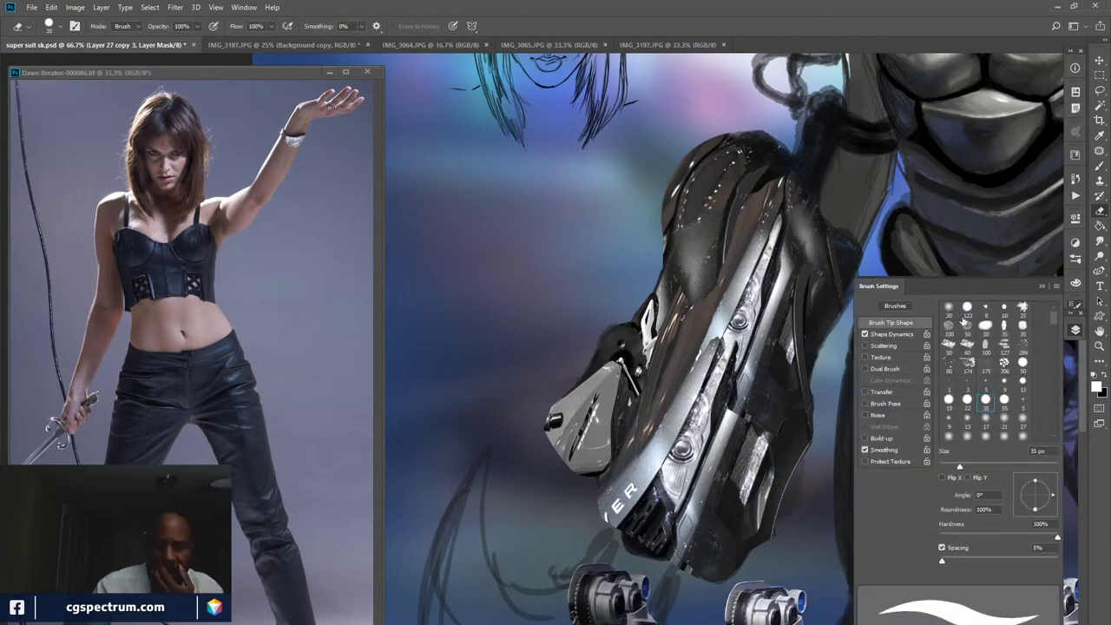
{"action": "left_click", "coordinate": [953, 314]}
{"action": "scroll", "coordinate": [955, 317], "scroll_direction": "down", "scroll_amount": 1}
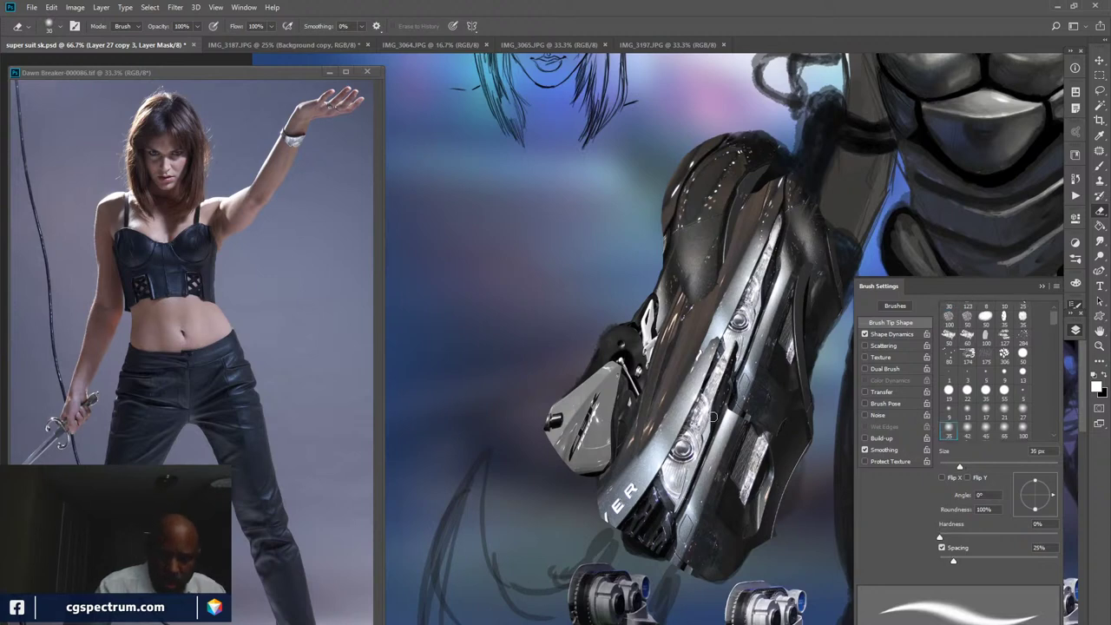
{"action": "left_click", "coordinate": [985, 431]}
{"action": "key", "text": "6"}
{"action": "key", "text": "3"}
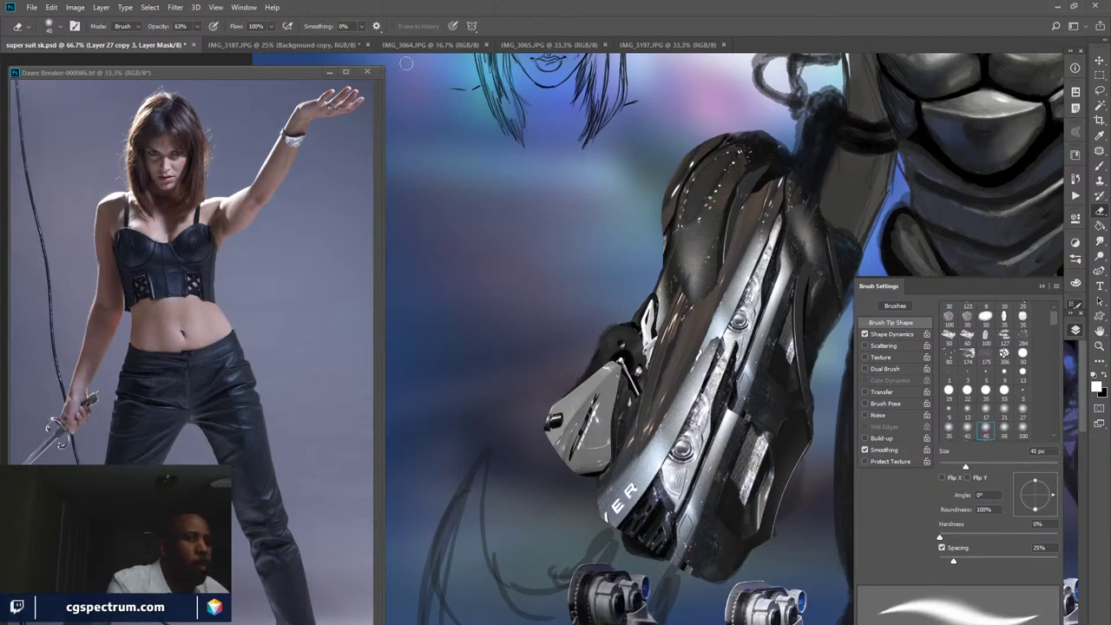
{"action": "key", "text": "F5"}
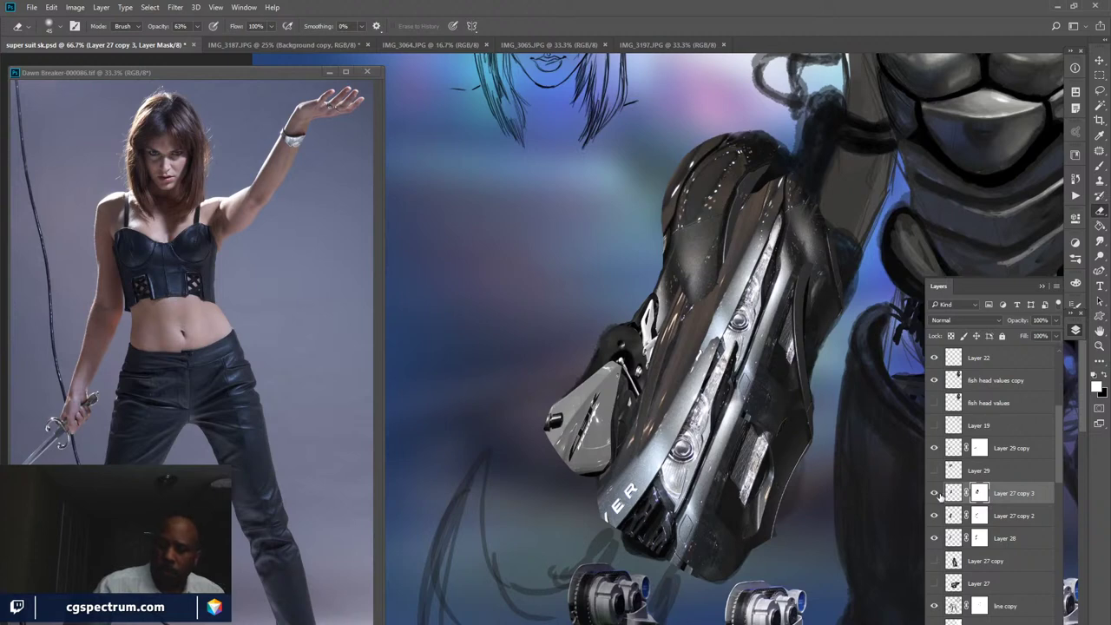
- Toggle Layer 27 copy 3 to check the blend, then restore eraser opacity to 100%
{"action": "left_click", "coordinate": [934, 492]}
{"action": "left_click", "coordinate": [934, 493]}
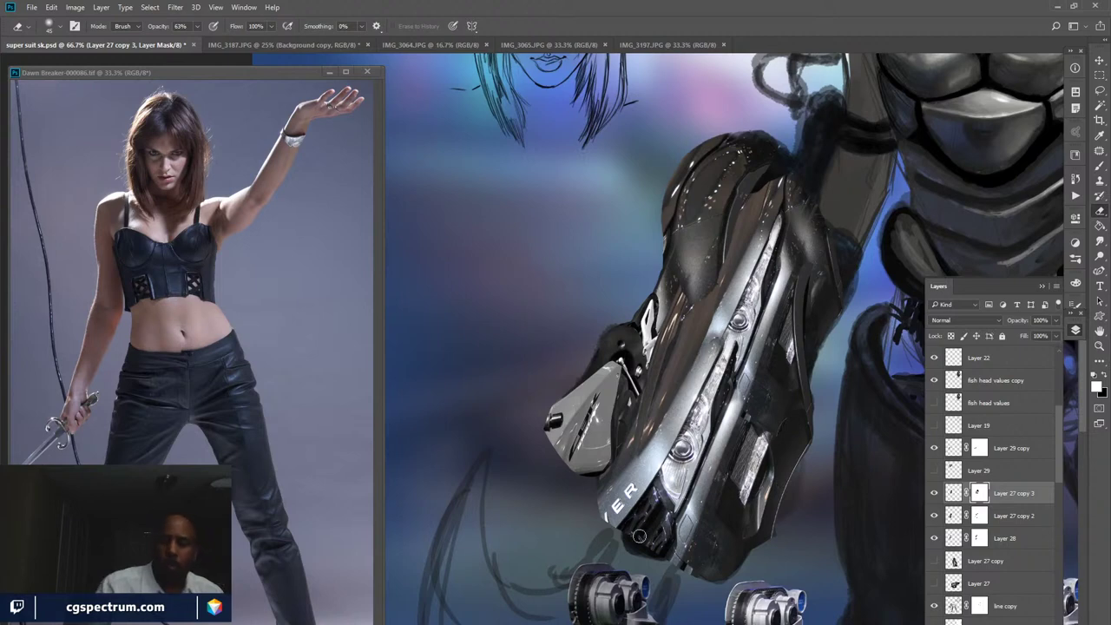
{"action": "left_click", "coordinate": [933, 493]}
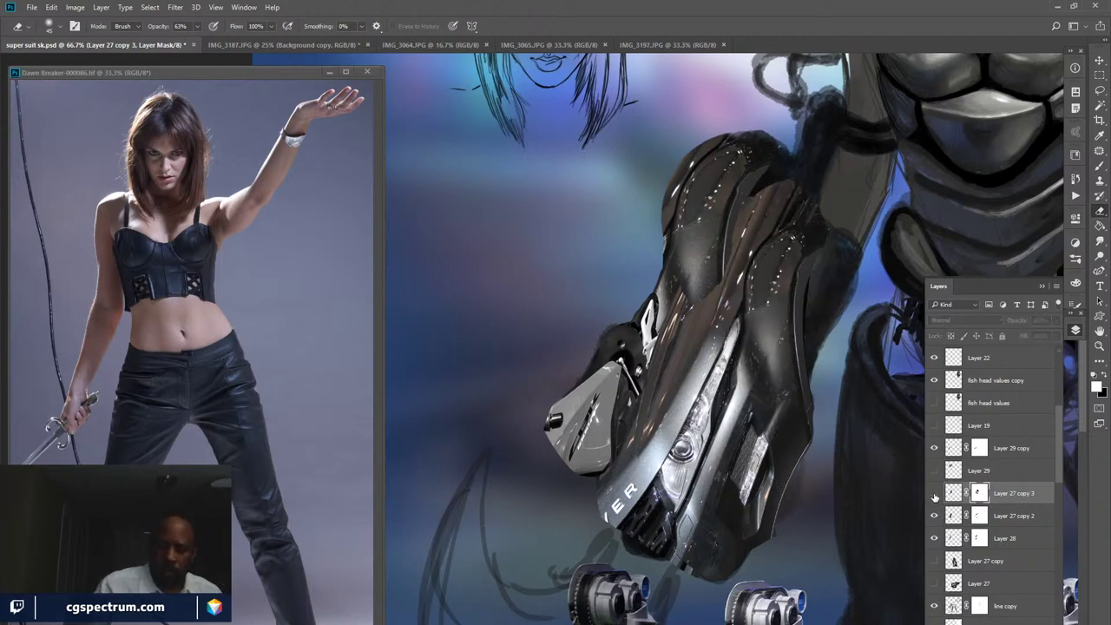
{"action": "left_click", "coordinate": [933, 493]}
{"action": "left_click", "coordinate": [934, 493]}
{"action": "left_click", "coordinate": [934, 493]}
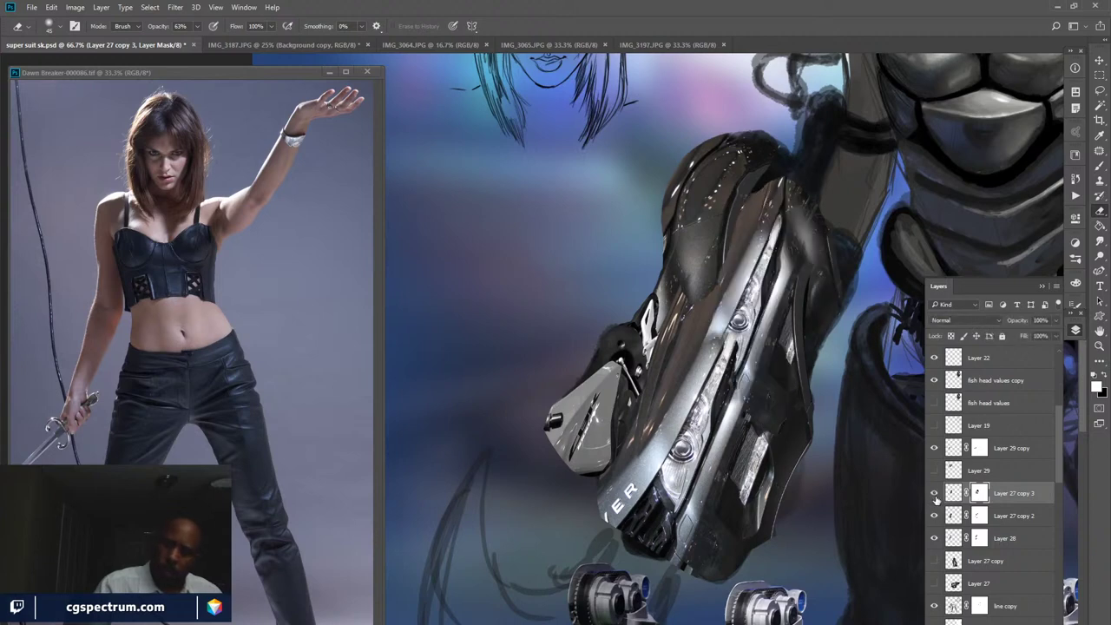
{"action": "left_click", "coordinate": [933, 493]}
{"action": "left_click", "coordinate": [933, 493]}
{"action": "left_click", "coordinate": [933, 492]}
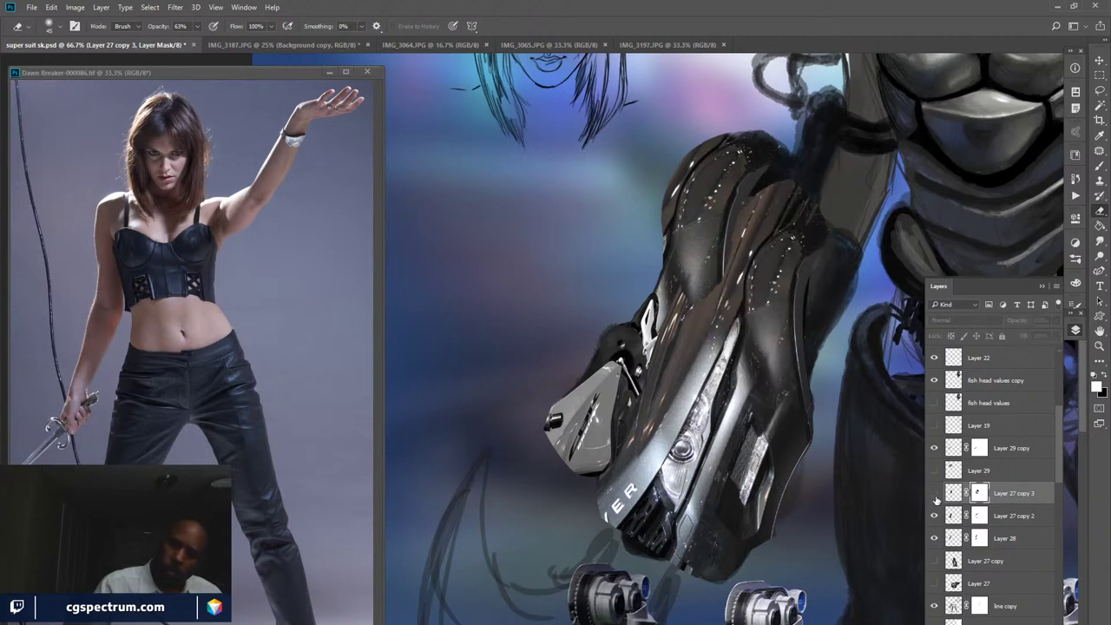
{"action": "left_click", "coordinate": [934, 493]}
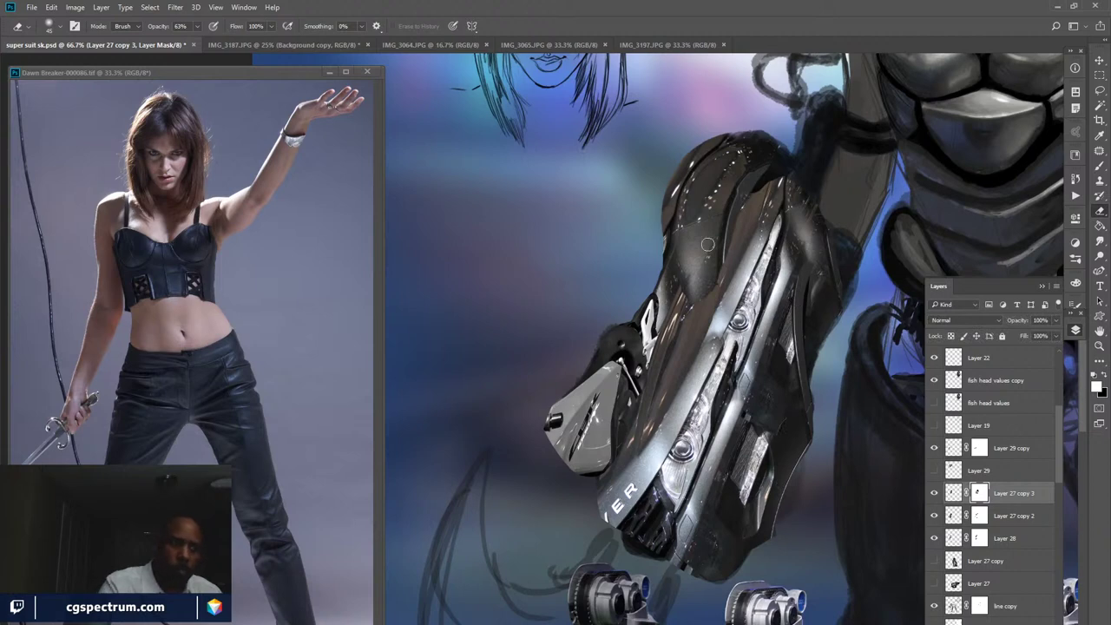
{"action": "key", "text": "0"}
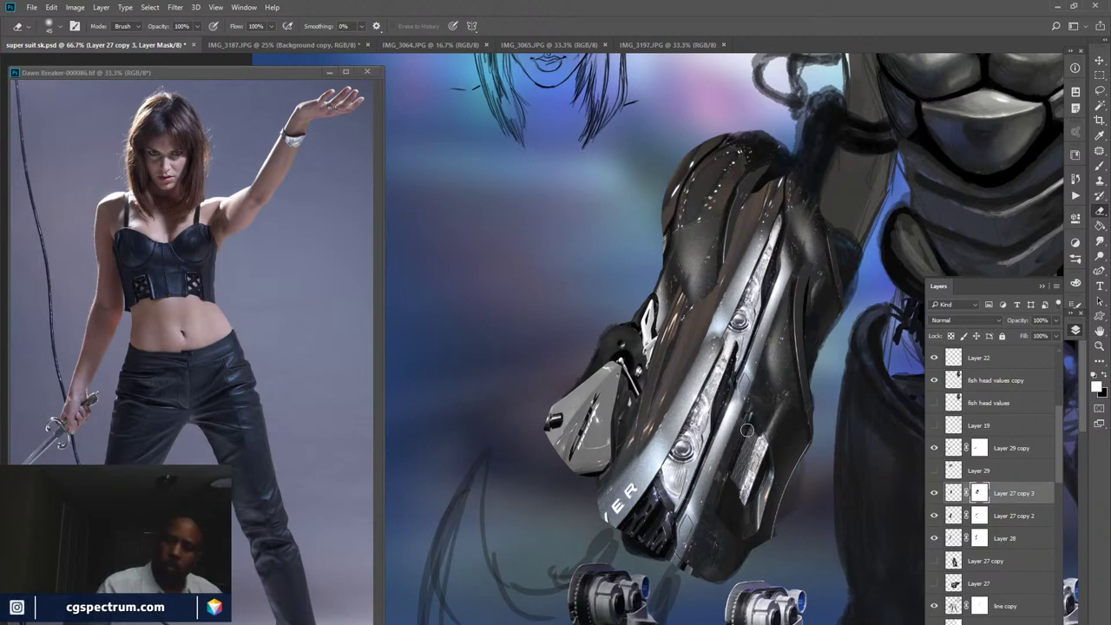
{"action": "left_click", "coordinate": [934, 492]}
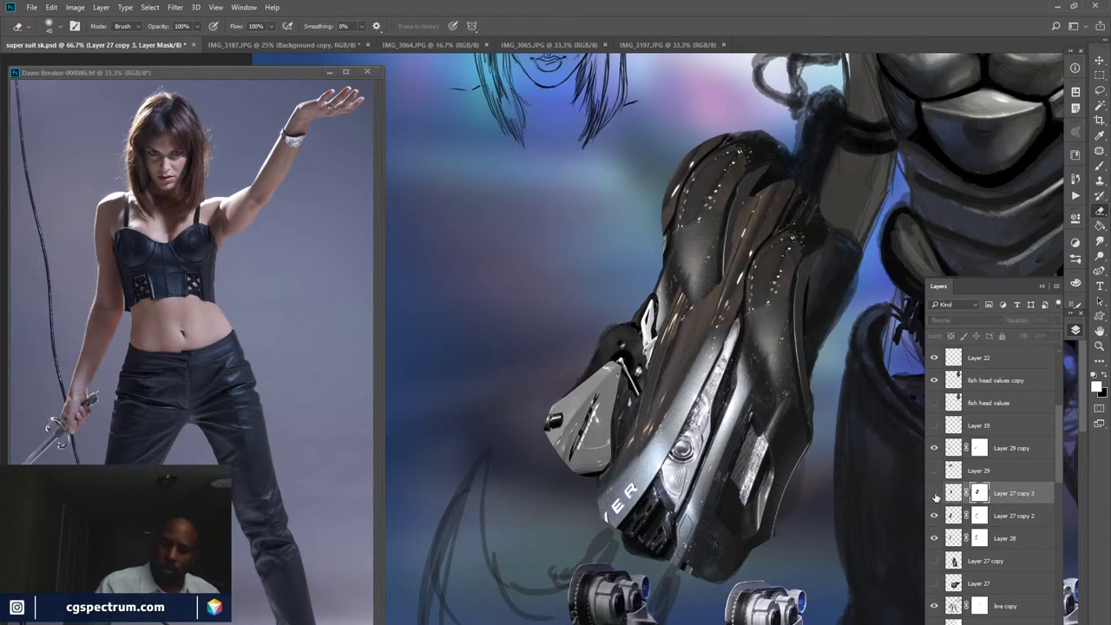
{"action": "left_click", "coordinate": [935, 493]}
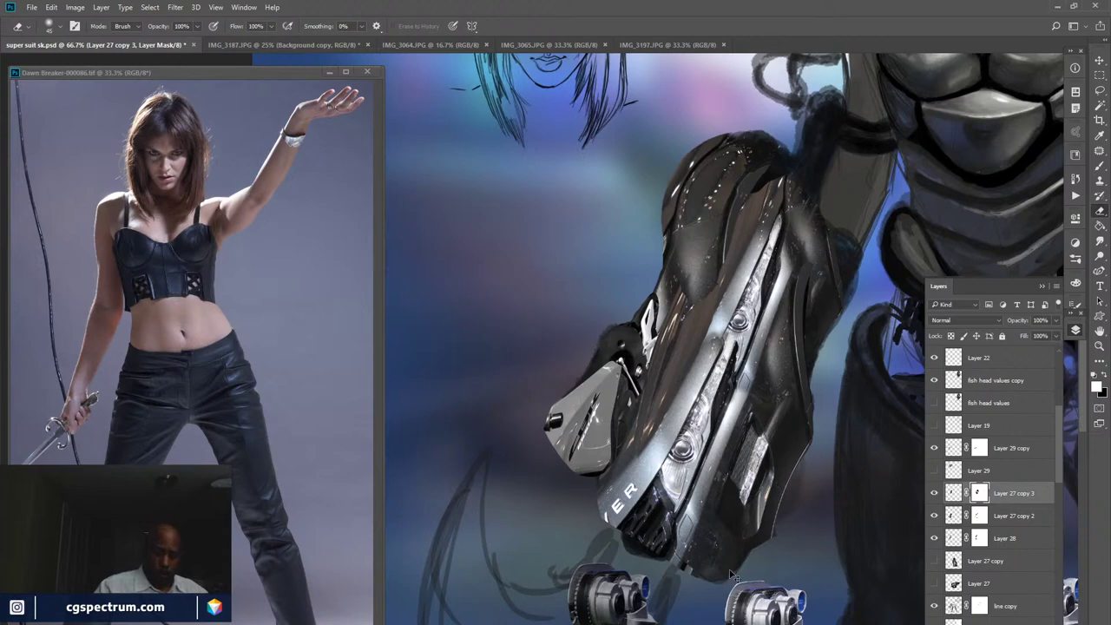
{"action": "key", "text": "ctrl+minus"}
{"action": "key", "text": "ctrl+minus"}
{"action": "key", "text": "ctrl+minus"}
{"action": "key", "text": "ctrl+minus"}
{"action": "key", "text": "ctrl+minus"}
{"action": "key", "text": "ctrl+minus"}
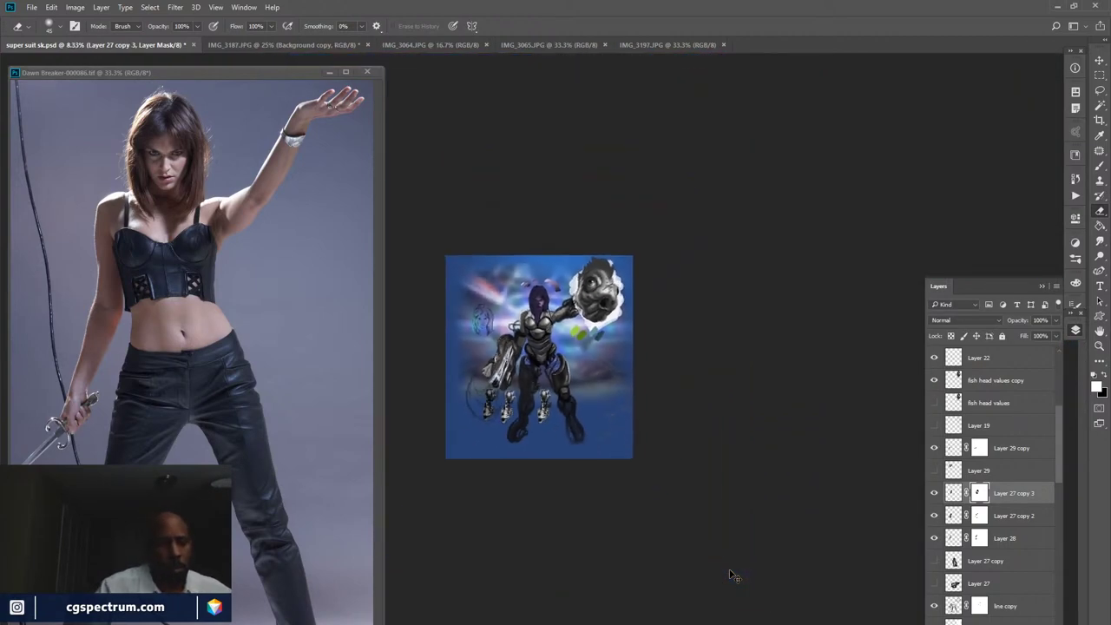
- Move Layer 29 below Layer 28 in the layer stack
{"action": "key", "text": "ctrl+plus"}
{"action": "key", "text": "ctrl+plus"}
{"action": "key", "text": "ctrl+plus"}
{"action": "key", "text": "ctrl+plus"}
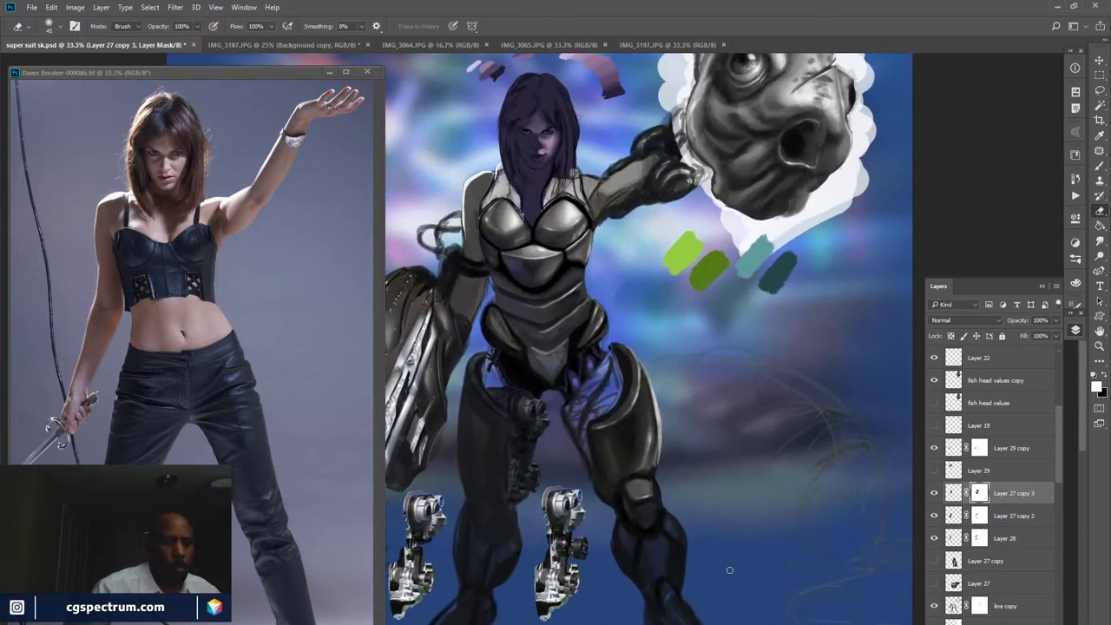
{"action": "left_click_drag", "start_coordinate": [641, 345], "coordinate": [780, 301]}
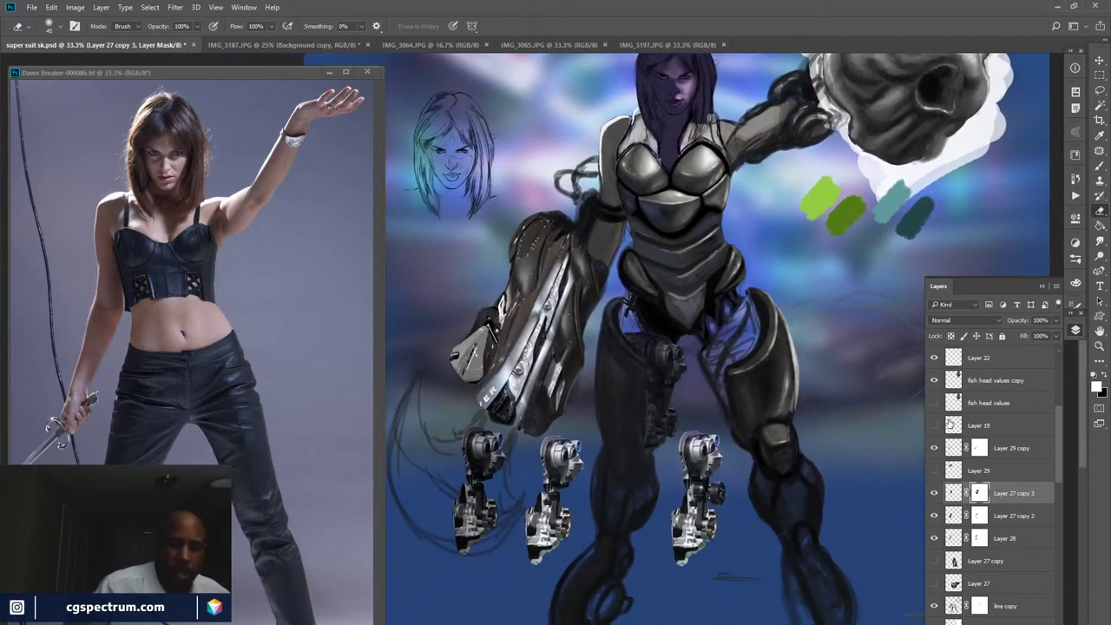
{"action": "left_click", "coordinate": [933, 470]}
{"action": "left_click", "coordinate": [933, 471]}
{"action": "left_click", "coordinate": [1015, 470]}
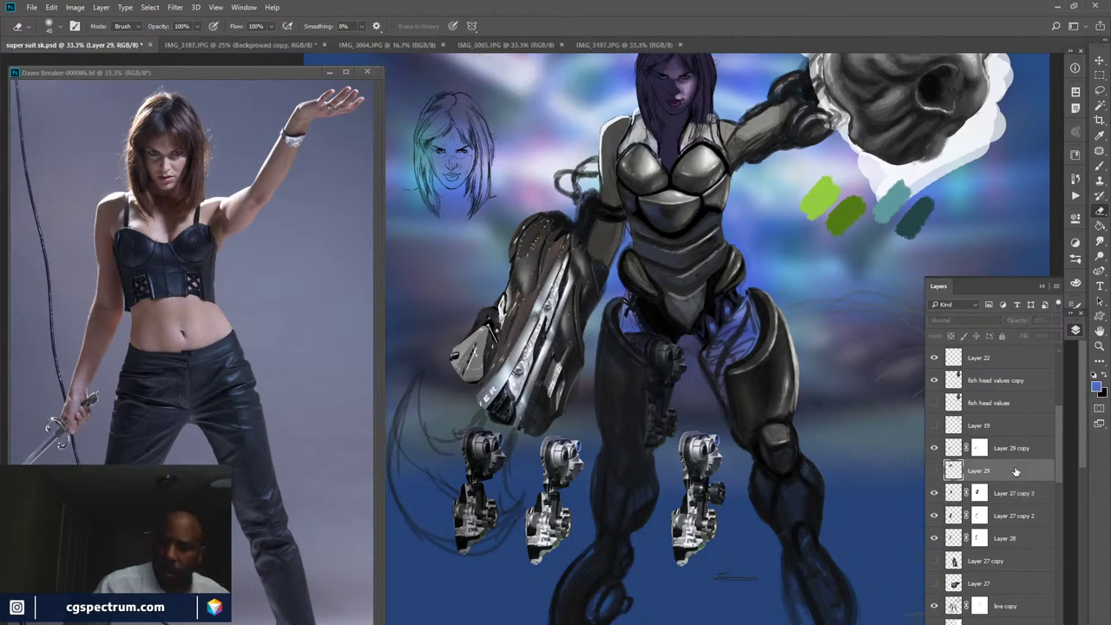
{"action": "left_click_drag", "start_coordinate": [1015, 470], "coordinate": [1006, 550]}
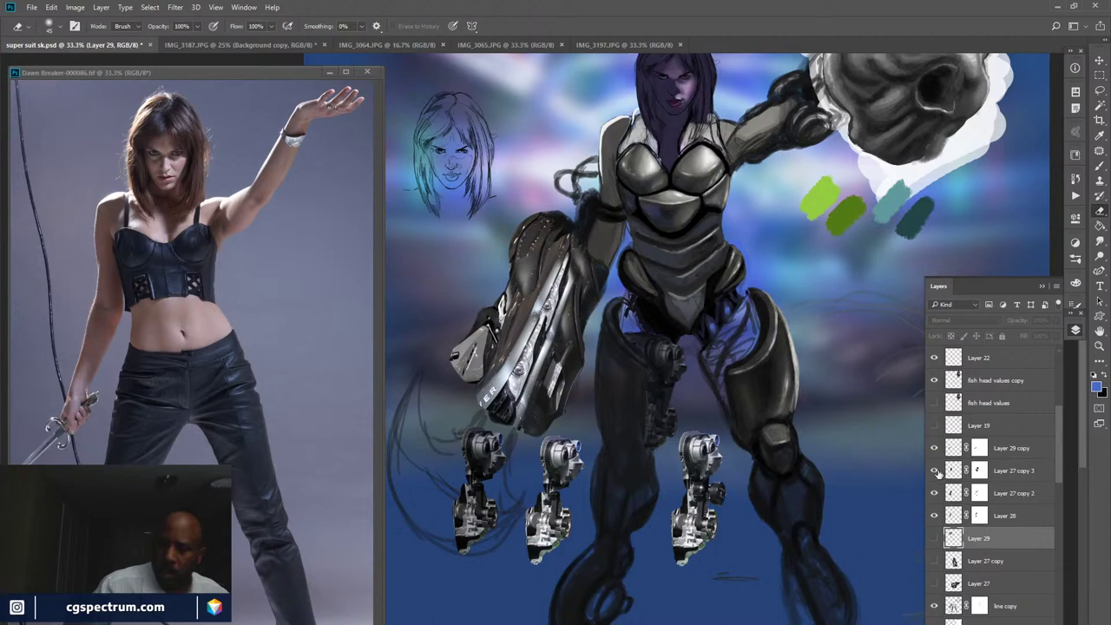
- Toggle Layer 28, Layer 27 copy 2 and Layer 27 copy 3 to check the arm
{"action": "left_click", "coordinate": [933, 514]}
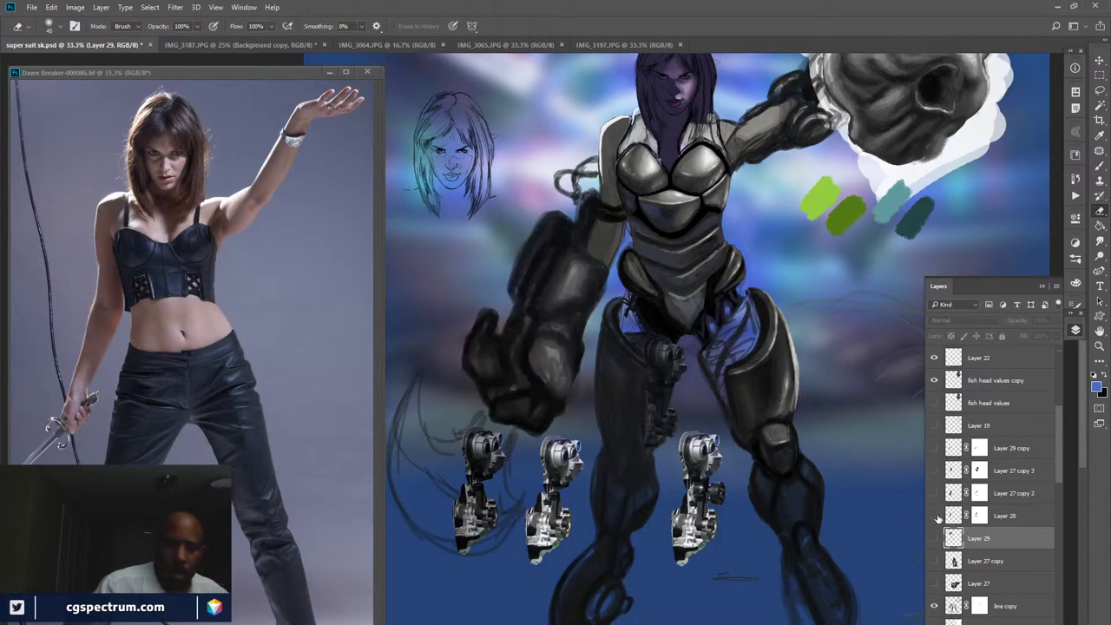
{"action": "left_click", "coordinate": [935, 448]}
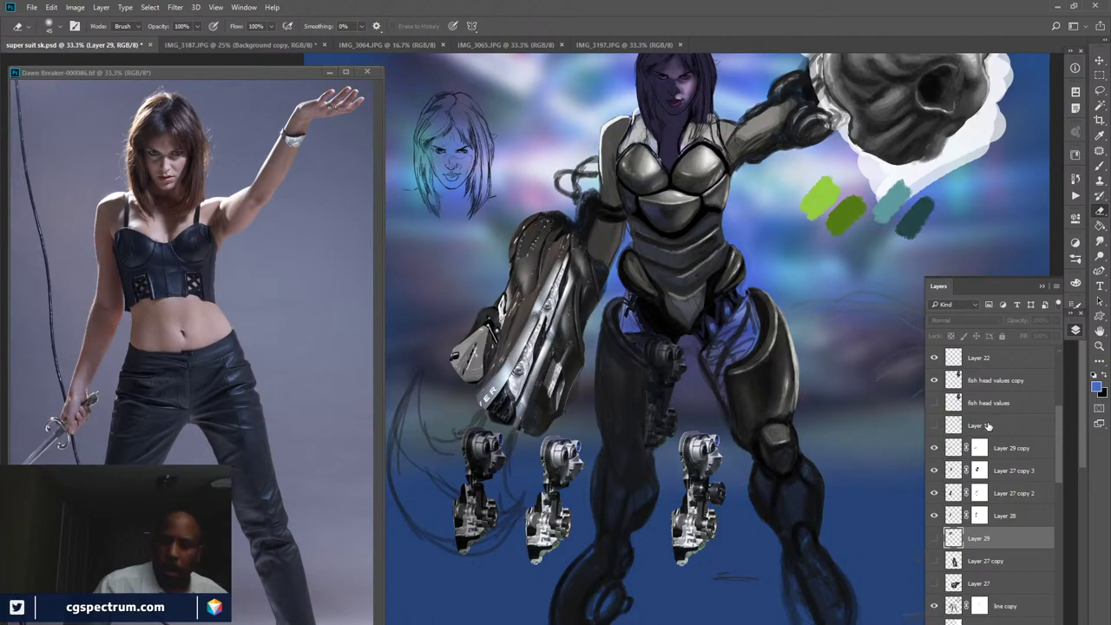
{"action": "left_click", "coordinate": [986, 425]}
{"action": "scroll", "coordinate": [1059, 410], "scroll_direction": "up", "scroll_amount": 4}
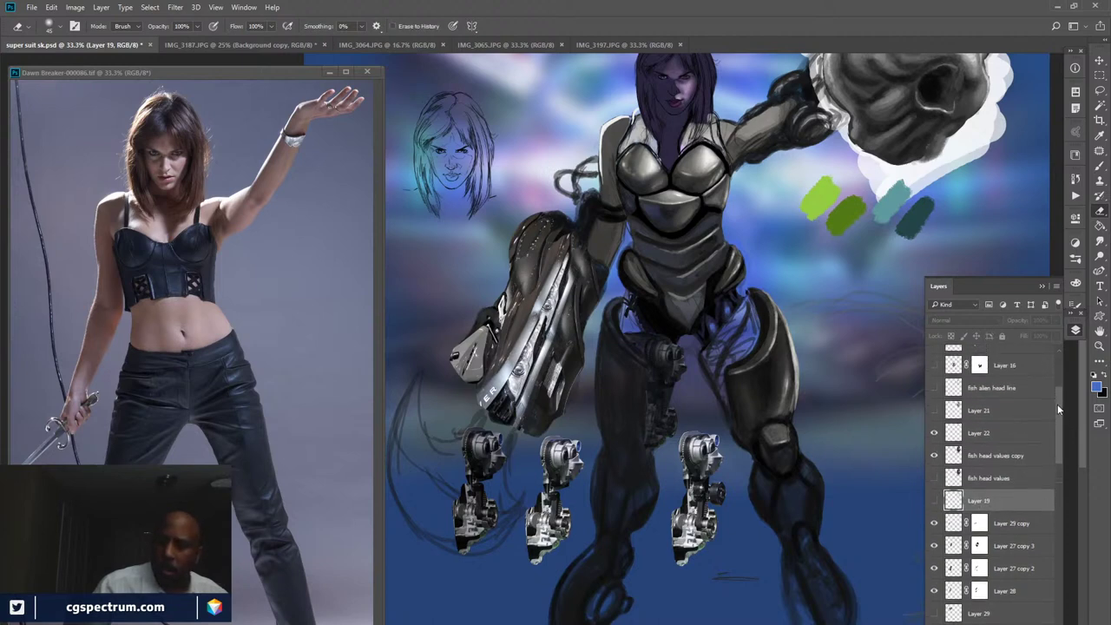
{"action": "mouse_move", "coordinate": [1057, 402]}
{"action": "left_mouse_down"}
{"action": "mouse_move", "coordinate": [1057, 432]}
{"action": "mouse_move", "coordinate": [1057, 413]}
{"action": "left_mouse_up"}
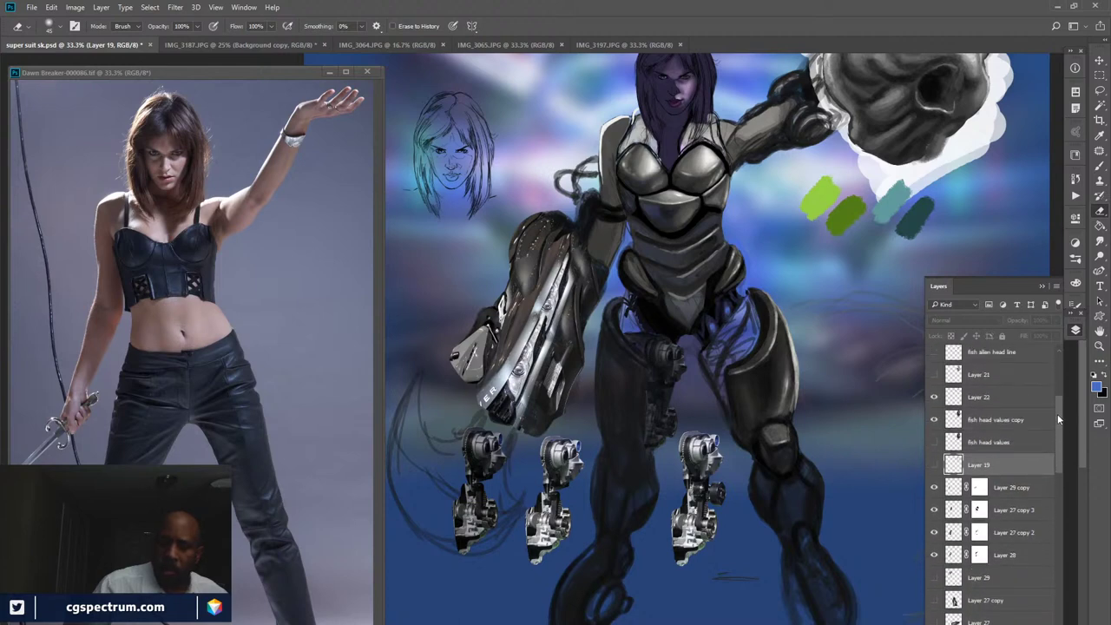
{"action": "left_click", "coordinate": [933, 532]}
{"action": "left_click", "coordinate": [934, 533]}
{"action": "left_click", "coordinate": [933, 511]}
{"action": "left_click", "coordinate": [934, 511]}
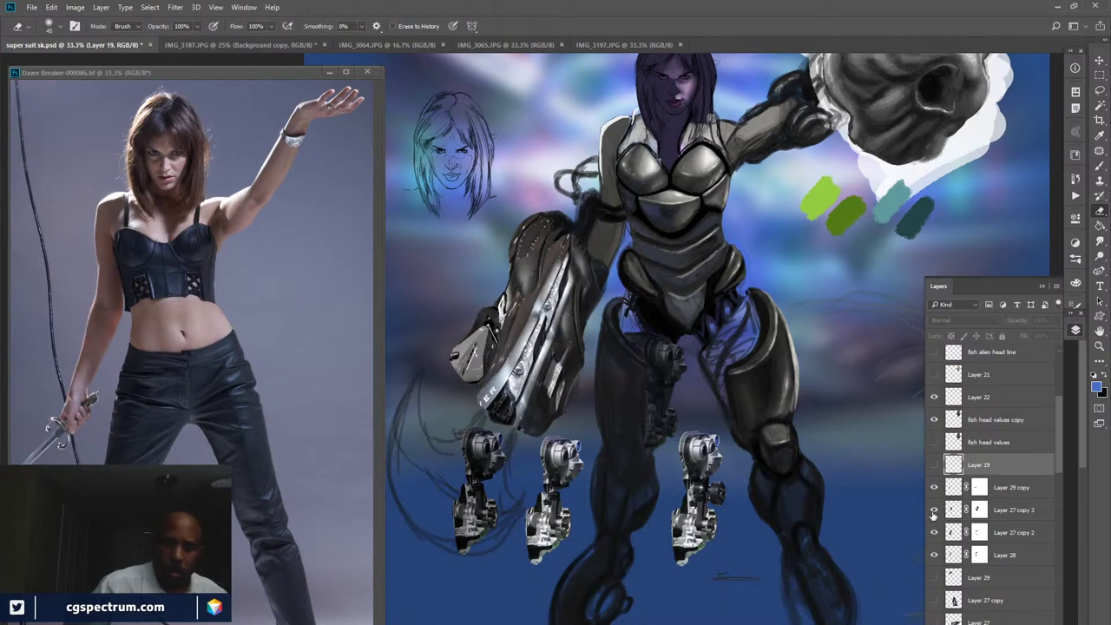
{"action": "left_click", "coordinate": [984, 514]}
- Set Layer 27 copy 3's saturation to -100 with Hue/Saturation
{"action": "left_click", "coordinate": [74, 7]}
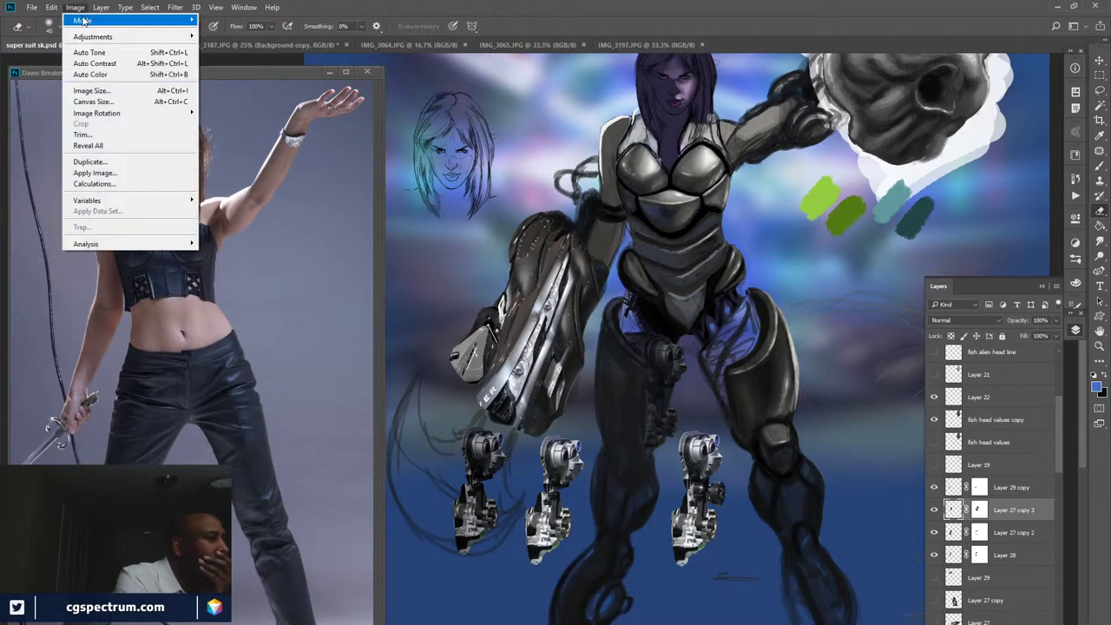
{"action": "mouse_move", "coordinate": [95, 36]}
{"action": "left_click", "coordinate": [260, 96]}
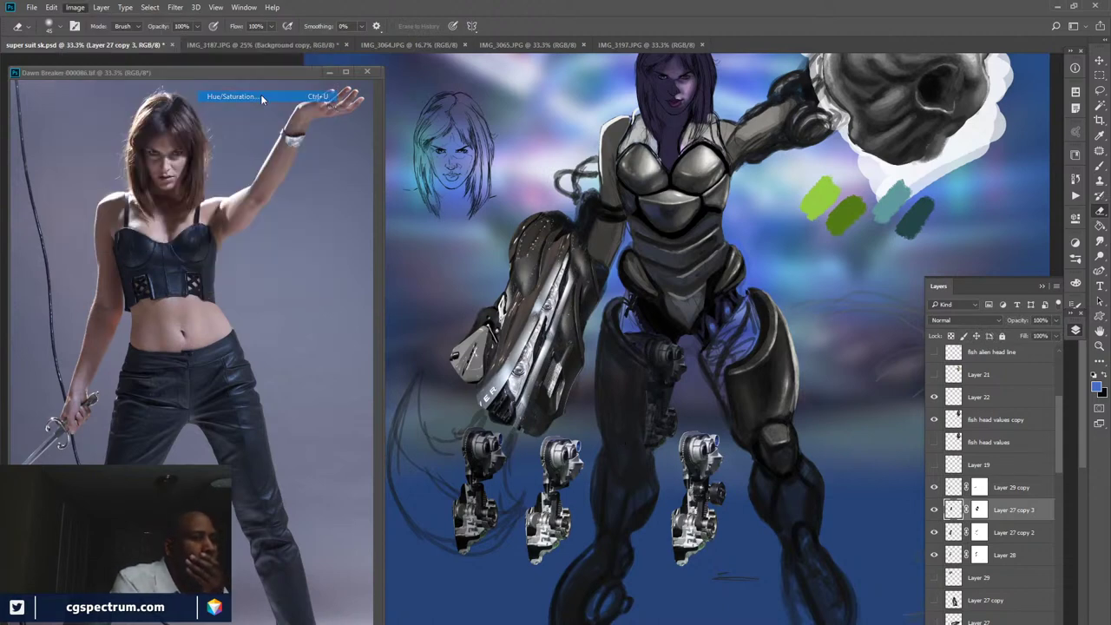
{"action": "left_click_drag", "start_coordinate": [754, 552], "coordinate": [696, 558]}
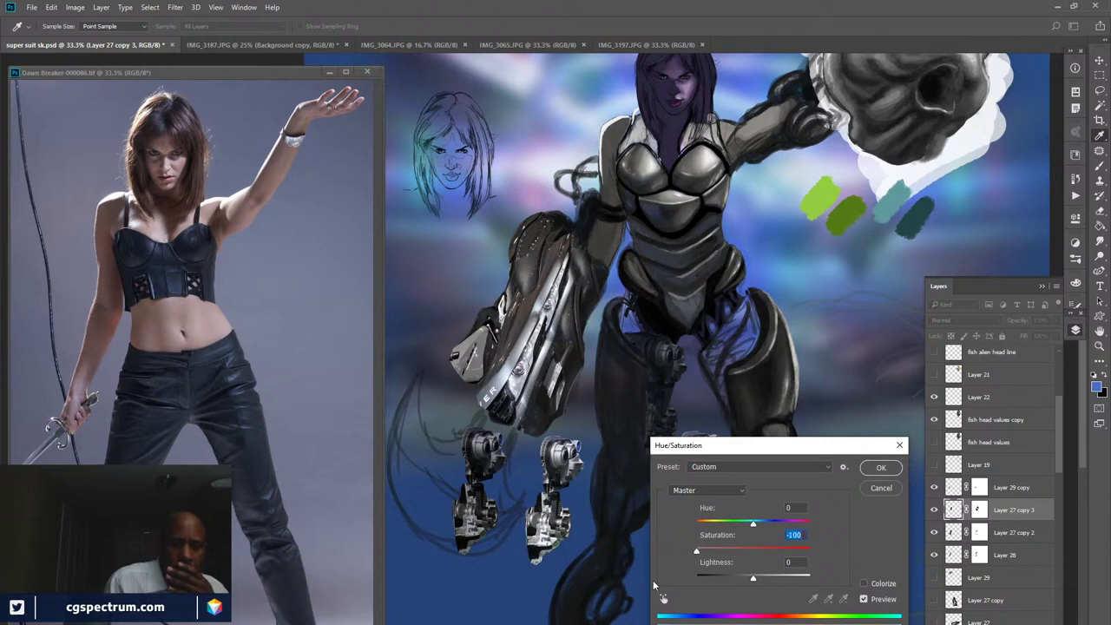
{"action": "key", "text": "Return"}
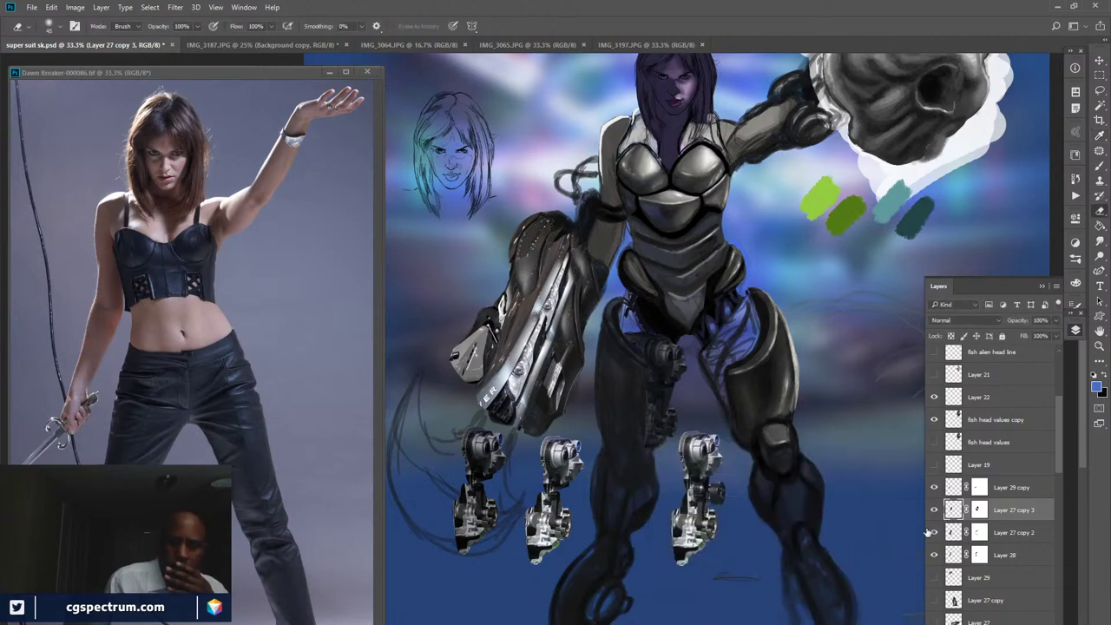
- Desaturate Layer 27 copy 2 the same way, saturation -100
{"action": "left_click", "coordinate": [934, 532]}
{"action": "left_click", "coordinate": [934, 531]}
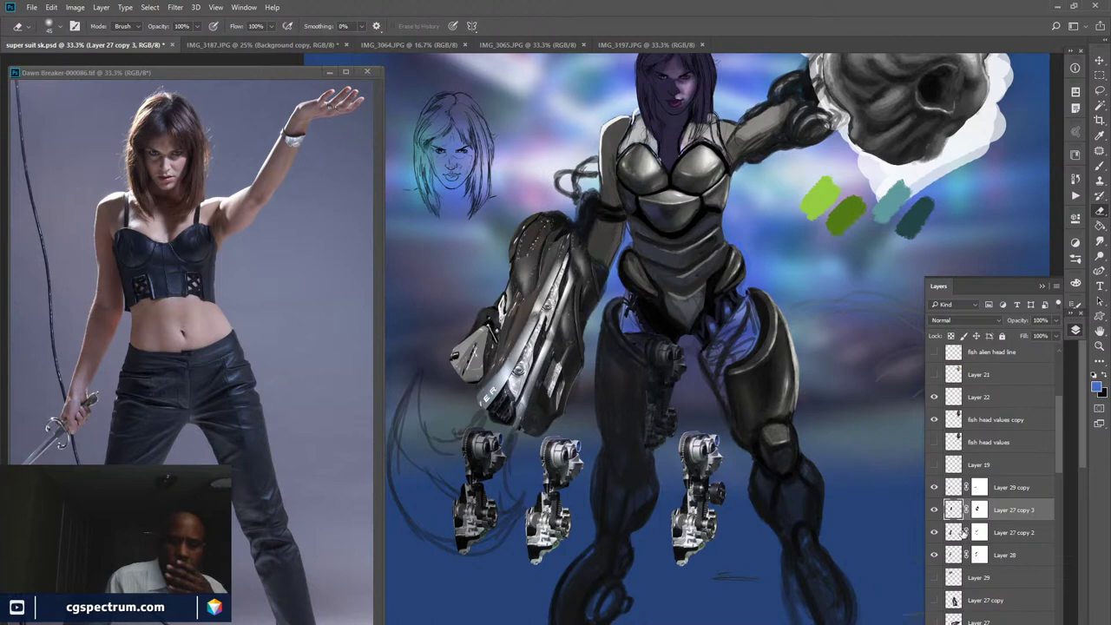
{"action": "left_click", "coordinate": [1009, 533]}
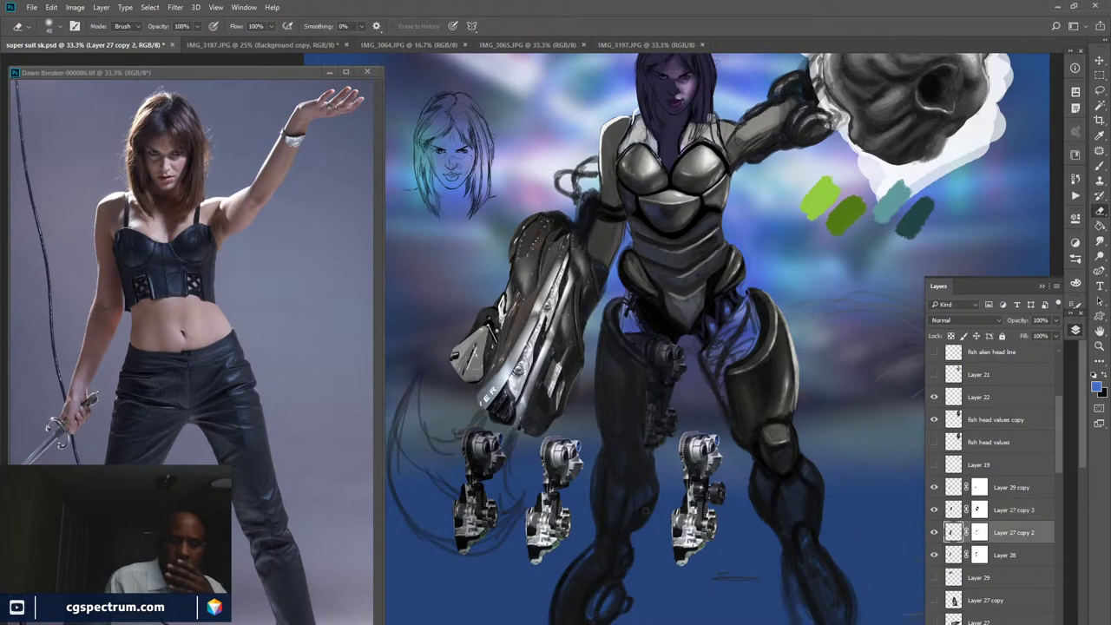
{"action": "left_click", "coordinate": [75, 8]}
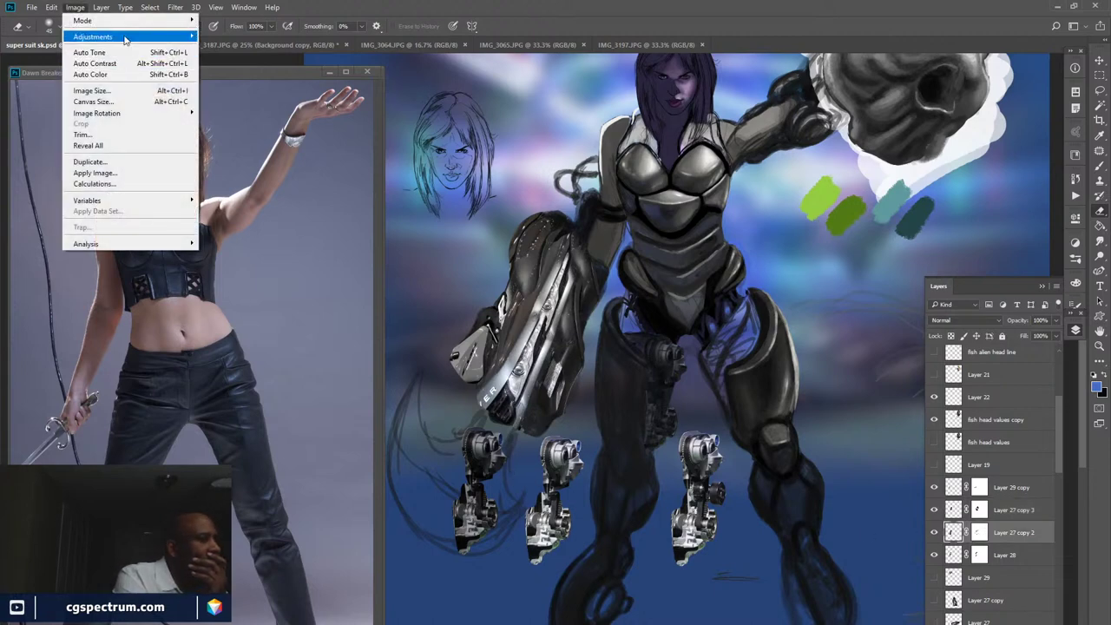
{"action": "mouse_move", "coordinate": [171, 39]}
{"action": "left_click", "coordinate": [258, 96]}
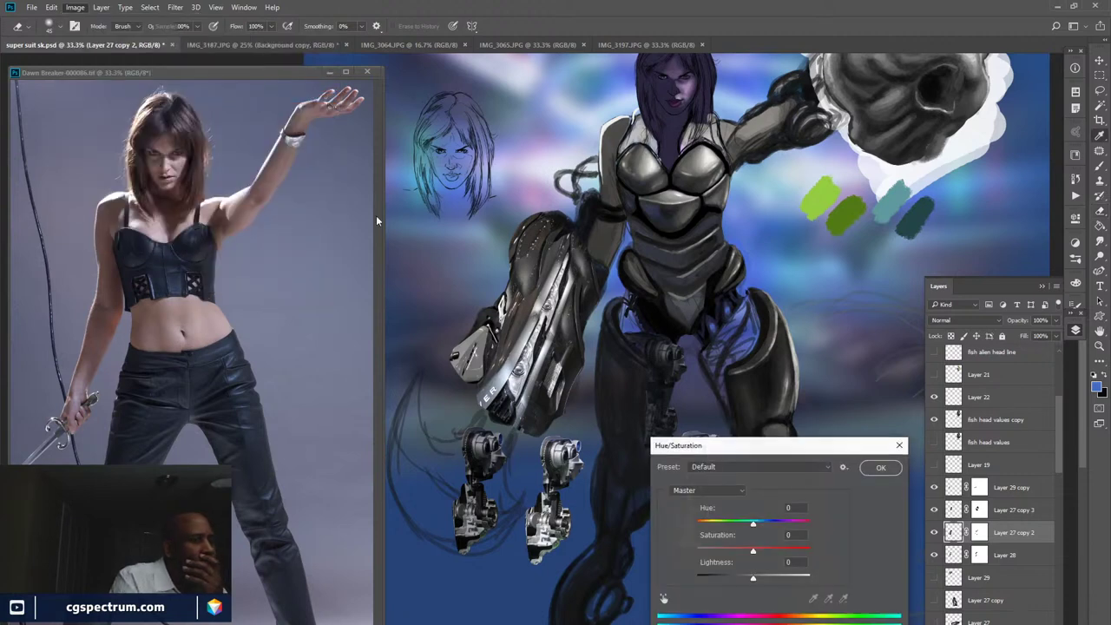
{"action": "left_click_drag", "start_coordinate": [752, 551], "coordinate": [661, 566]}
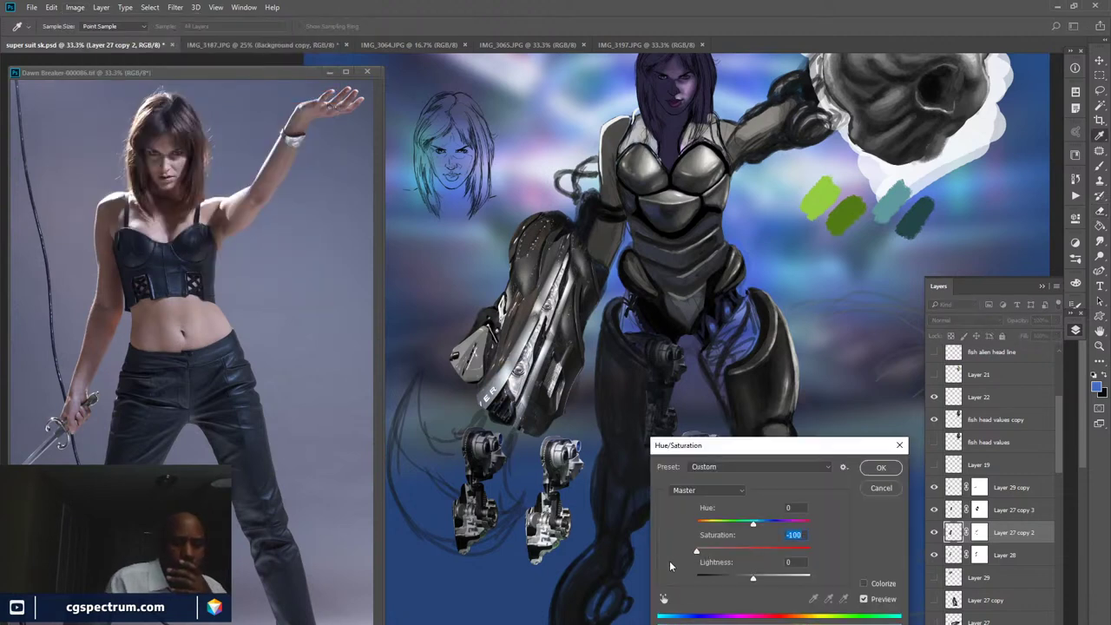
{"action": "left_click", "coordinate": [880, 469]}
{"action": "key", "text": "e"}
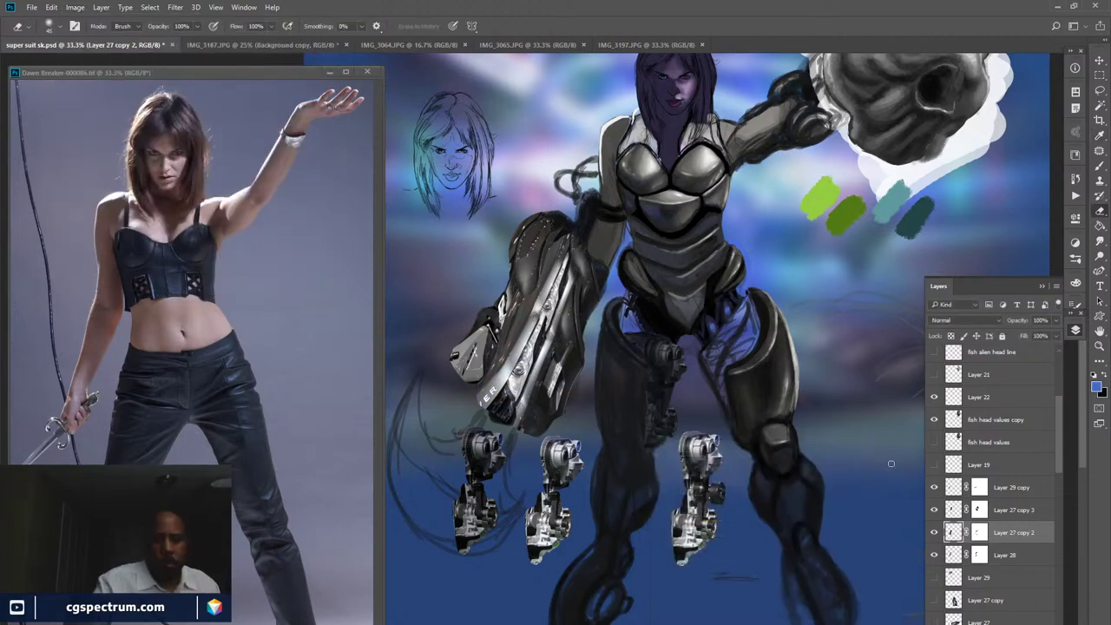
- Add a new empty layer above Layer 29 copy and frame the armored arm
{"action": "left_click", "coordinate": [1032, 487]}
{"action": "key", "text": "ctrl+shift+alt+n"}
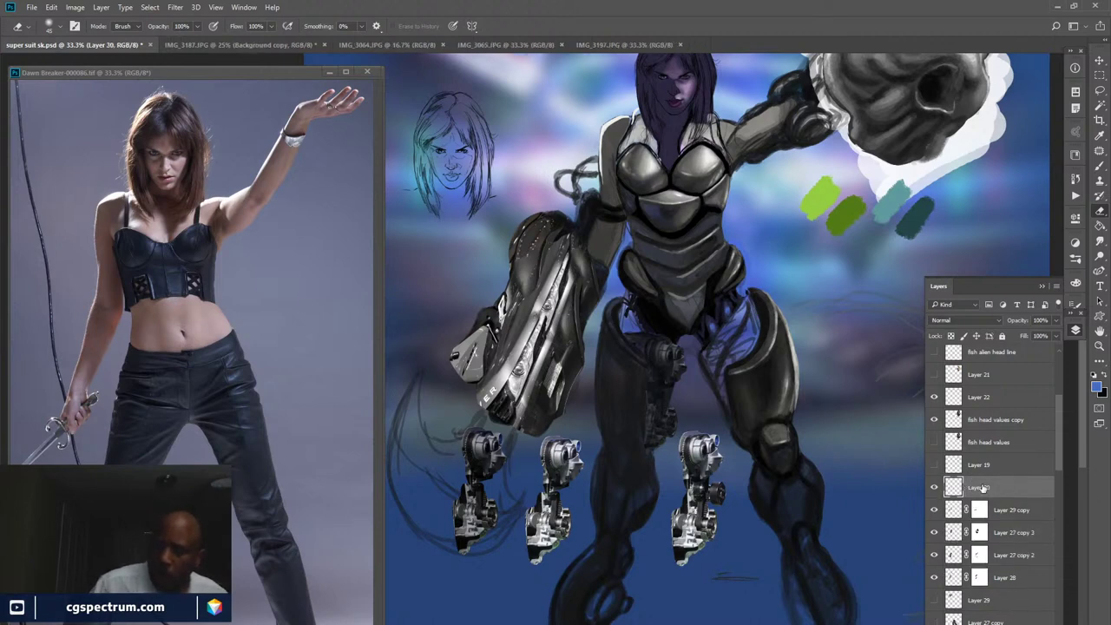
{"action": "key", "text": "f"}
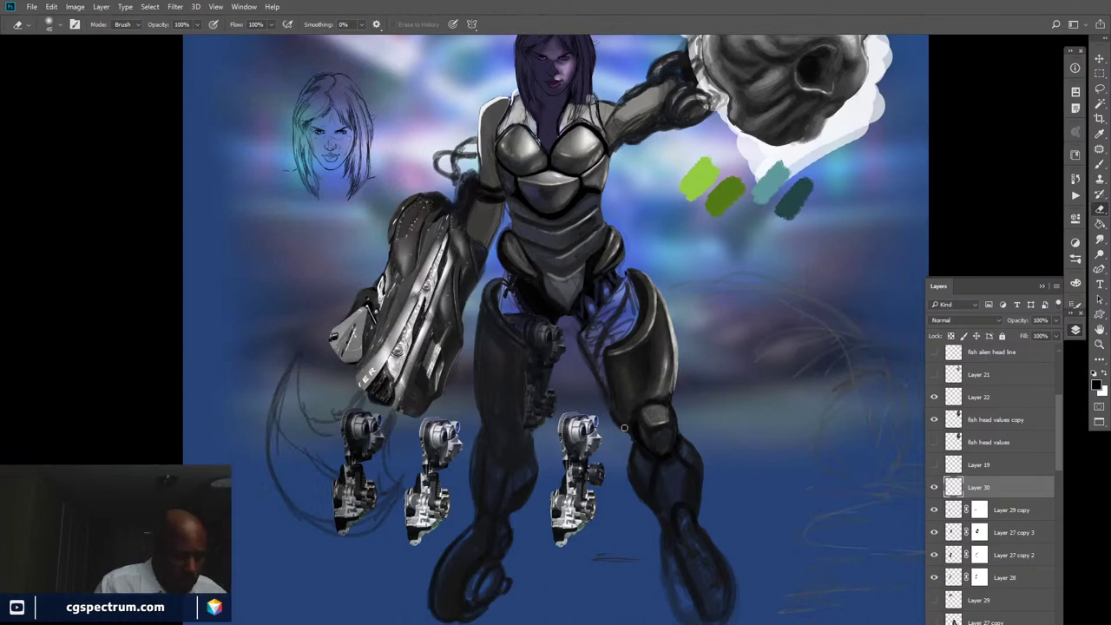
{"action": "key", "text": "f"}
{"action": "key", "text": "f"}
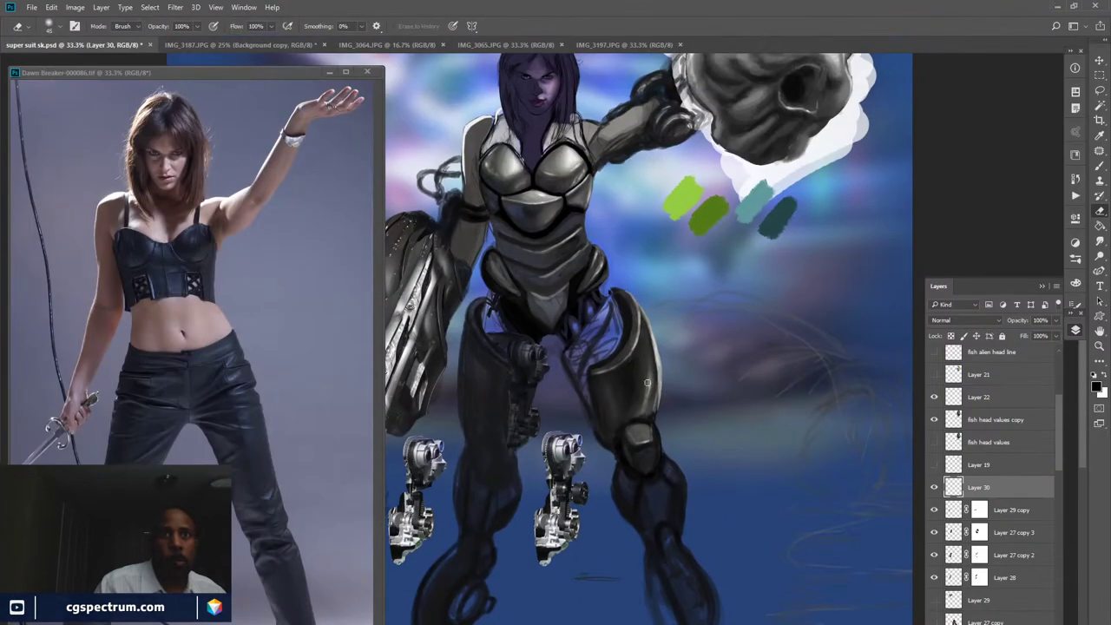
{"action": "left_click_drag", "start_coordinate": [705, 401], "coordinate": [858, 412]}
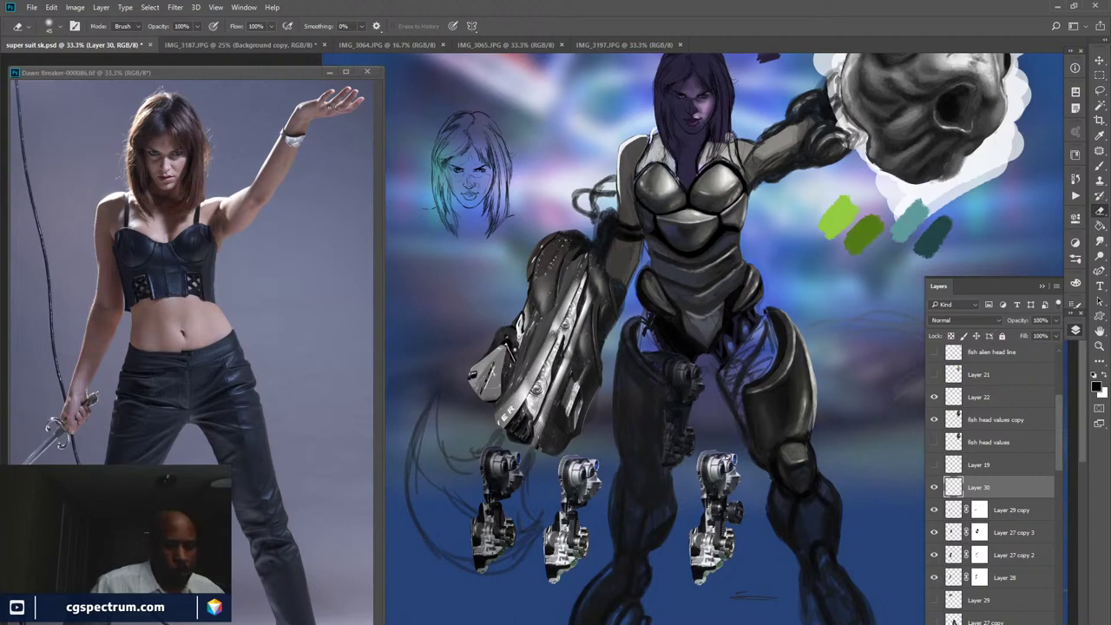
{"action": "key", "text": "ctrl+minus"}
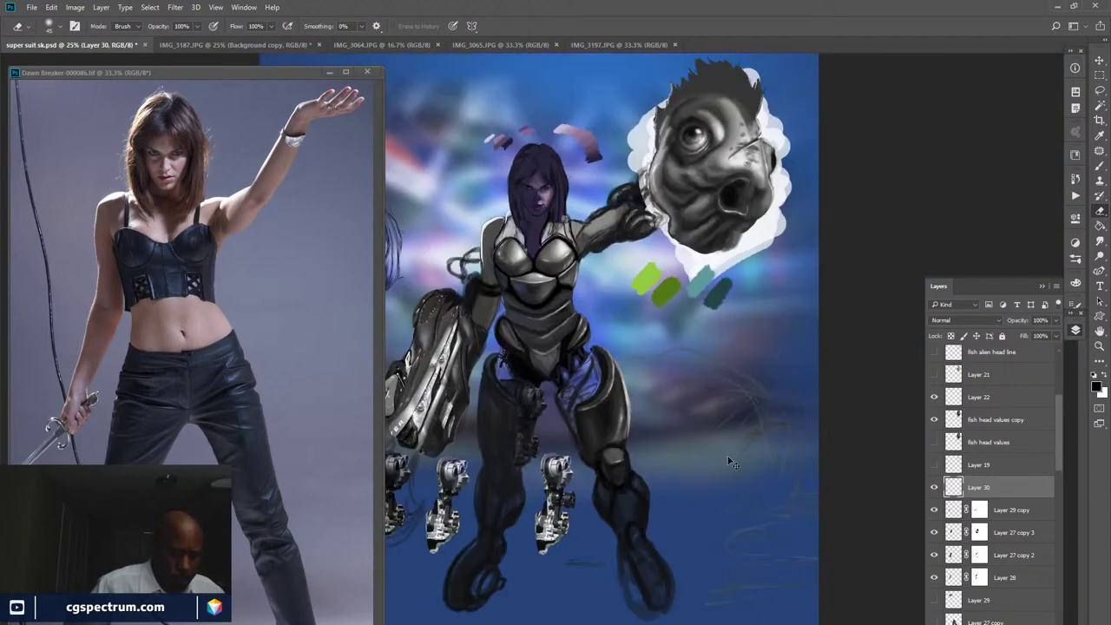
{"action": "key", "text": "ctrl+plus"}
{"action": "key", "text": "ctrl+plus"}
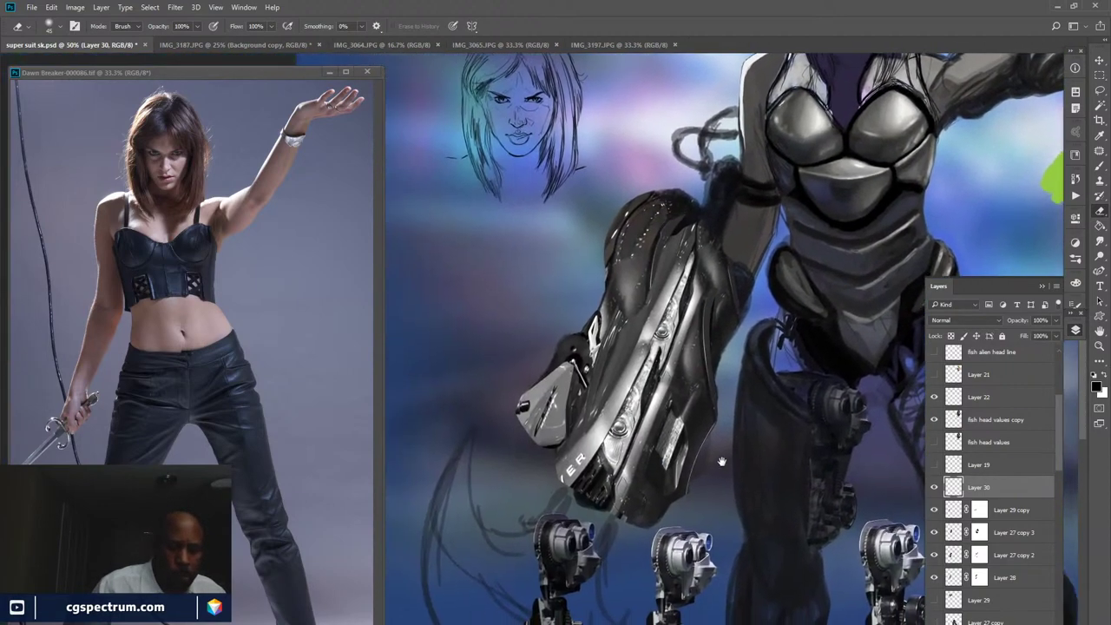
{"action": "left_click_drag", "start_coordinate": [721, 461], "coordinate": [707, 458]}
- Sample armor greys and paint brighter highlights on the arm panel at 75% brush opacity
{"action": "key", "text": "b"}
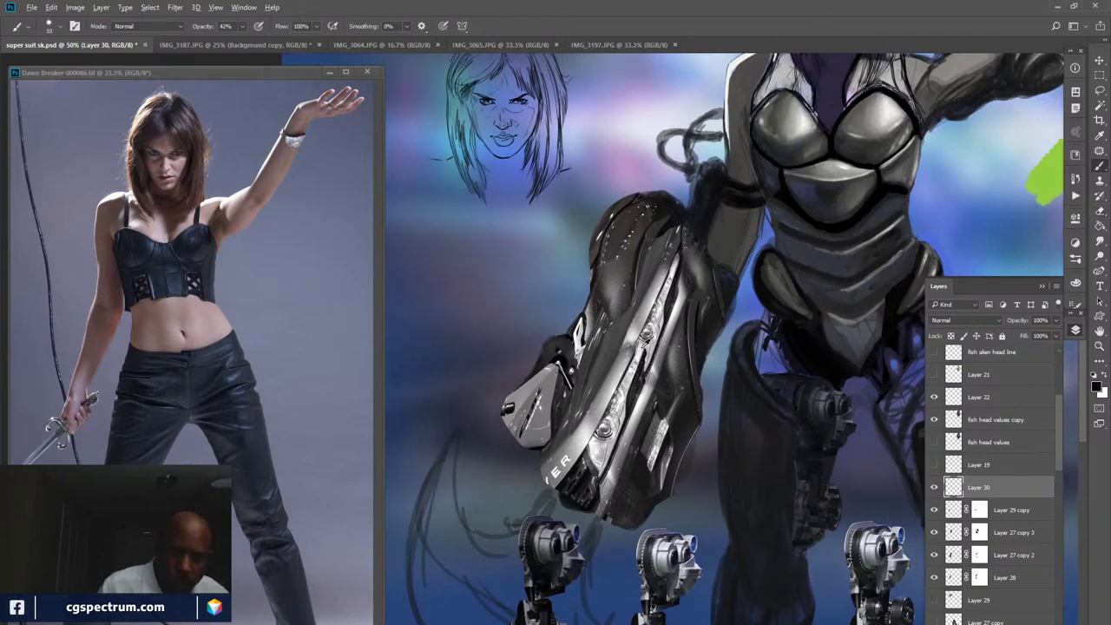
{"action": "left_click", "coordinate": [641, 349], "text": "alt"}
{"action": "left_click", "coordinate": [641, 375], "text": "alt"}
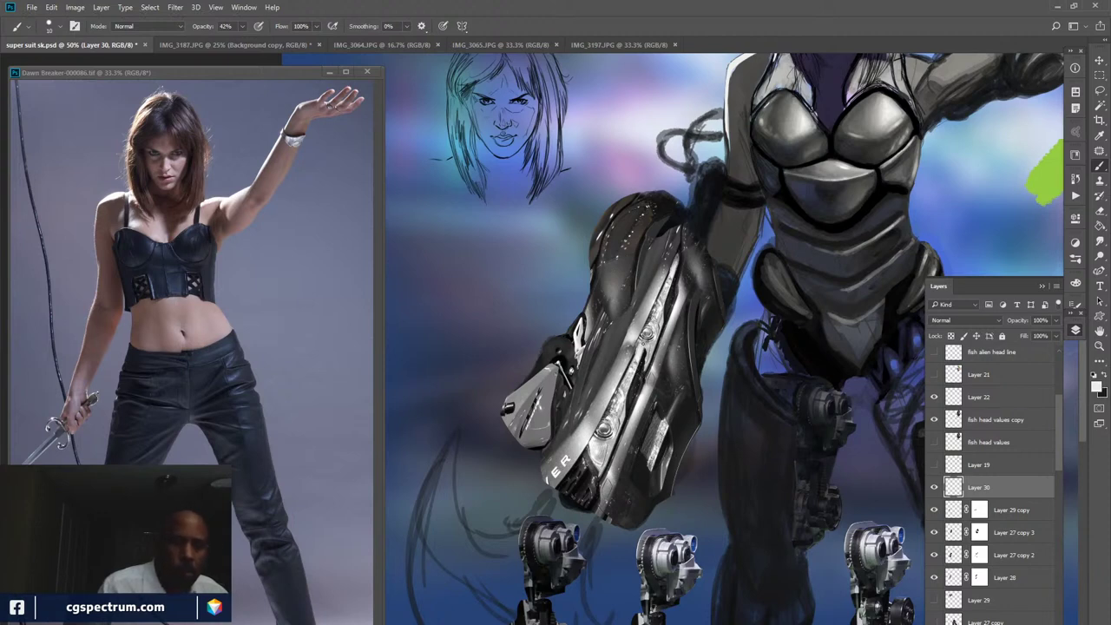
{"action": "left_click_drag", "start_coordinate": [235, 26], "coordinate": [248, 43]}
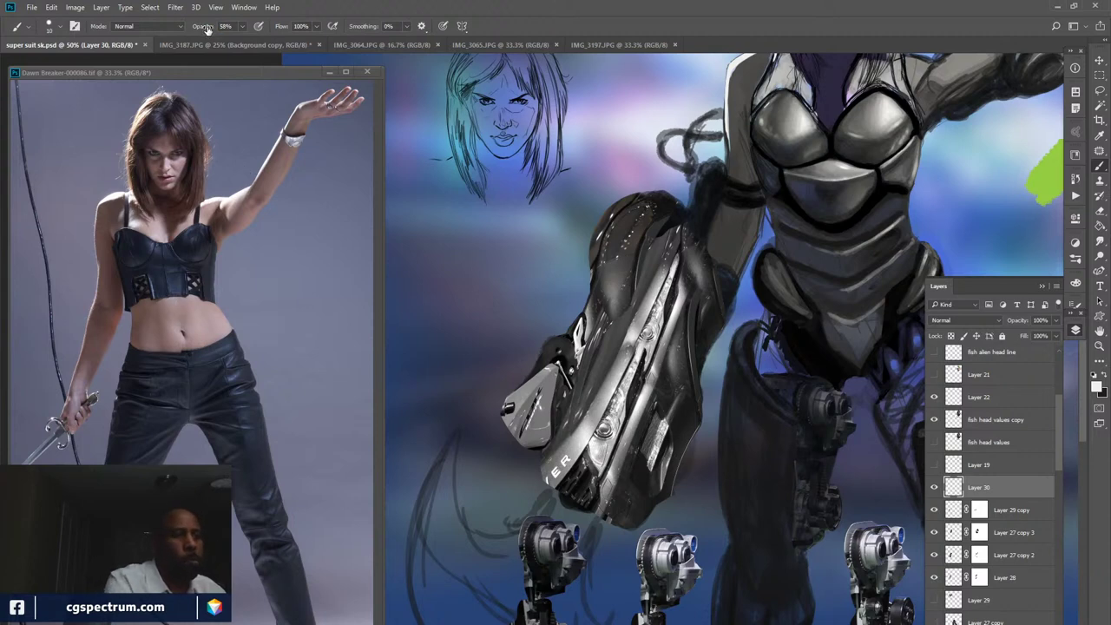
{"action": "key", "text": "7"}
{"action": "key", "text": "5"}
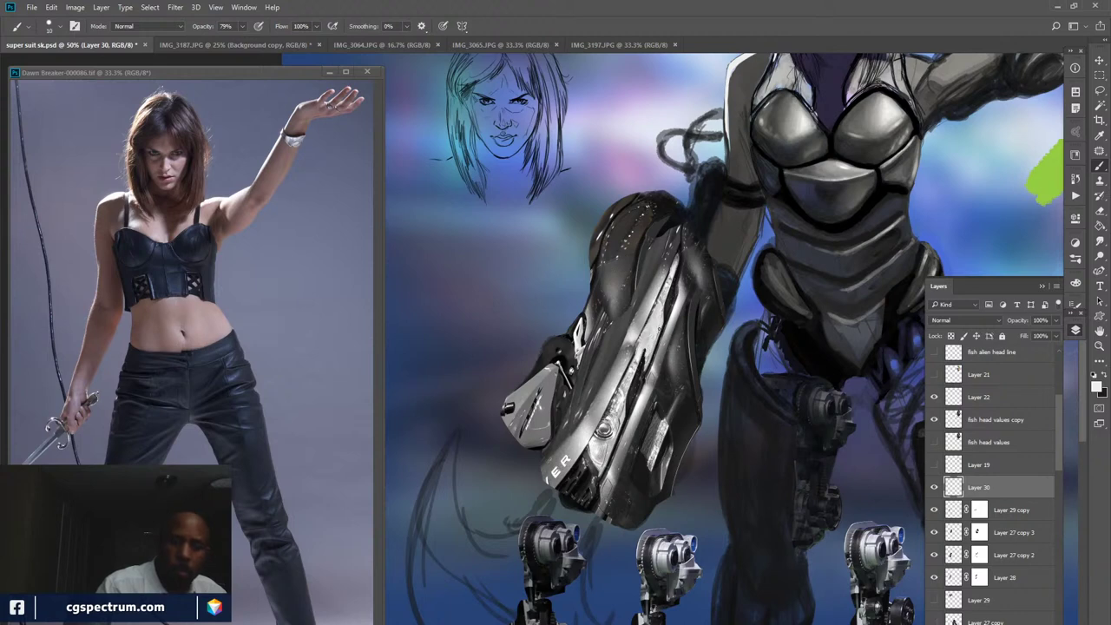
{"action": "left_click_drag", "start_coordinate": [626, 396], "coordinate": [642, 358]}
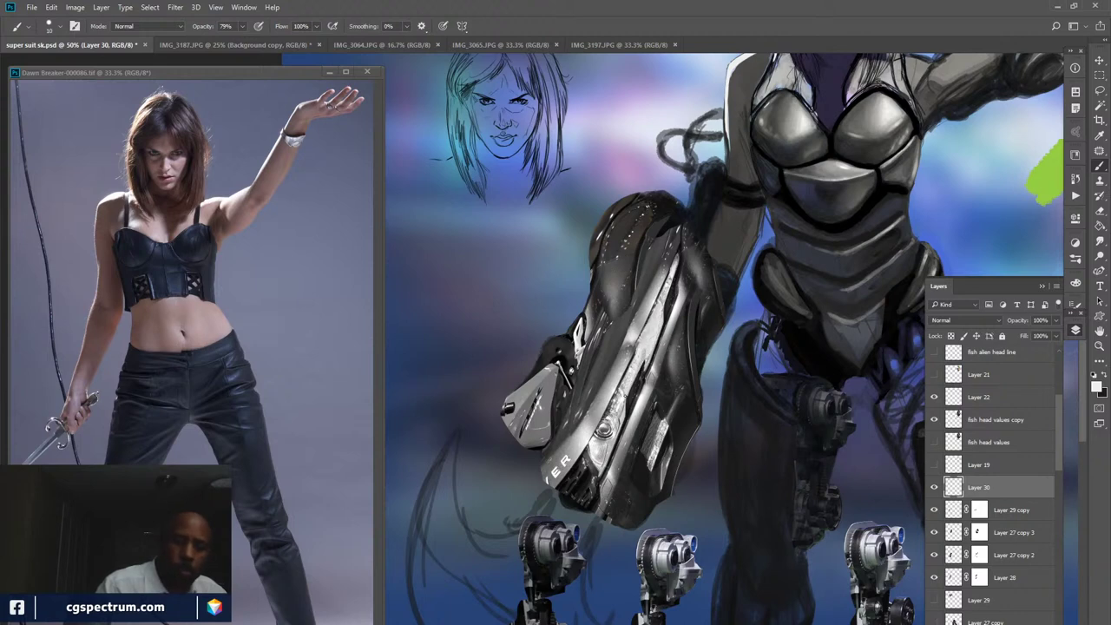
{"action": "left_click_drag", "start_coordinate": [627, 399], "coordinate": [645, 351]}
{"action": "left_click_drag", "start_coordinate": [625, 407], "coordinate": [644, 365]}
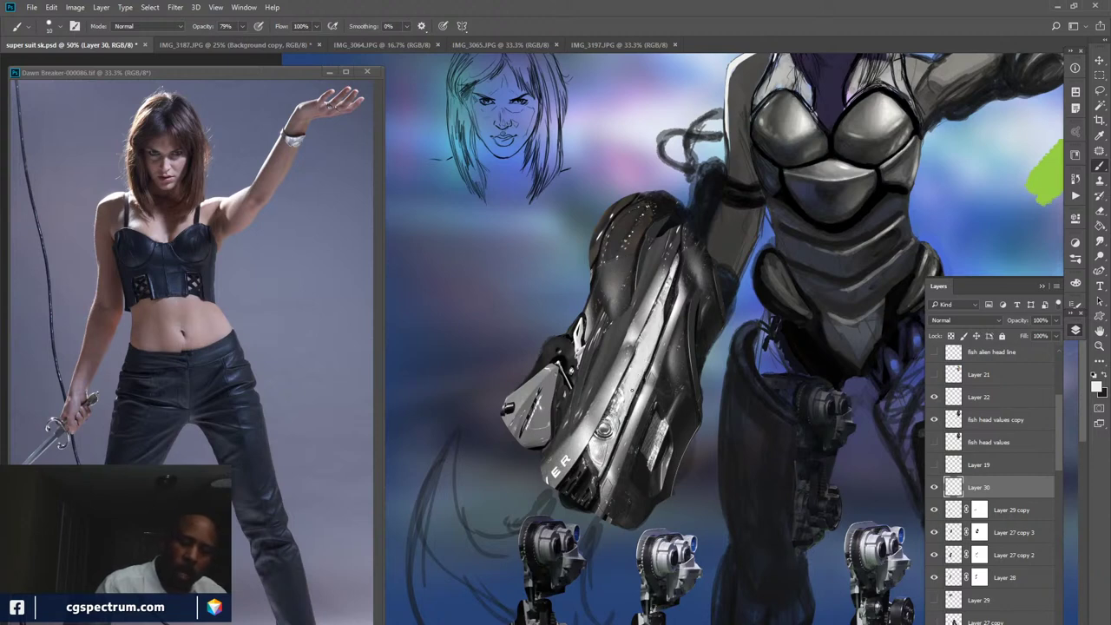
{"action": "left_click_drag", "start_coordinate": [607, 434], "coordinate": [620, 413]}
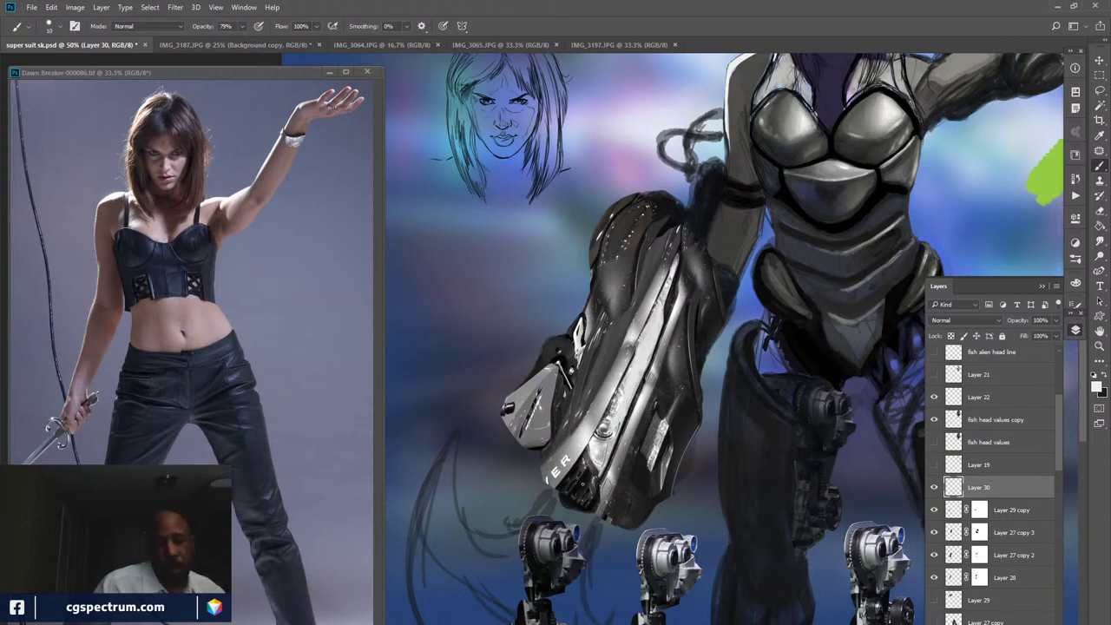
- At 100% opacity, paint a light streak, a dark stroke and white highlights on the lower panel
{"action": "left_click", "coordinate": [642, 358], "text": "alt"}
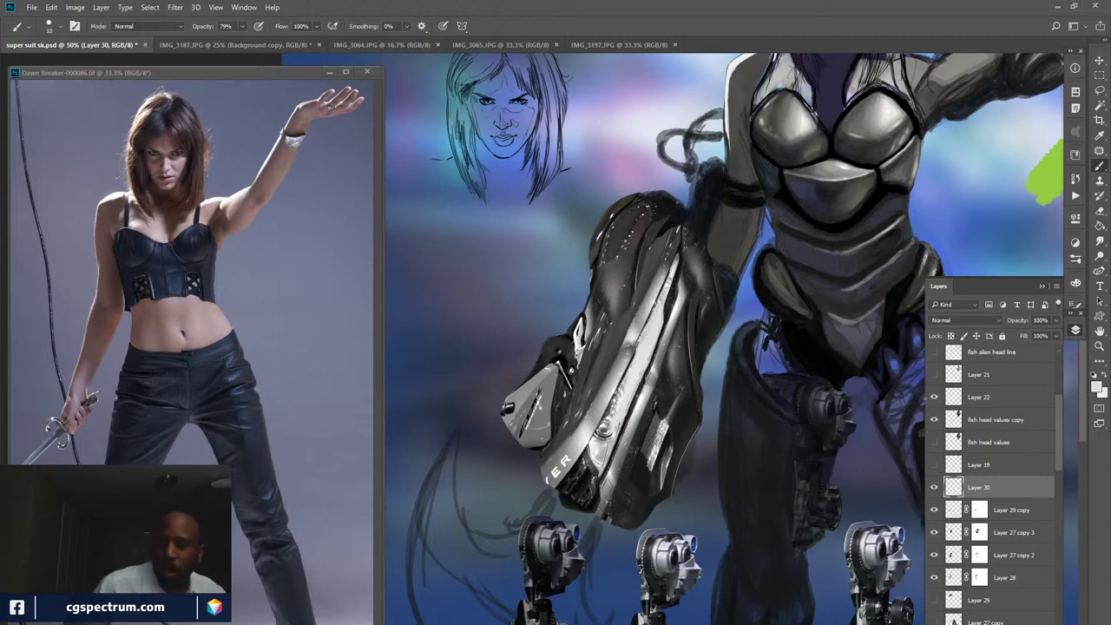
{"action": "left_click", "coordinate": [1095, 385]}
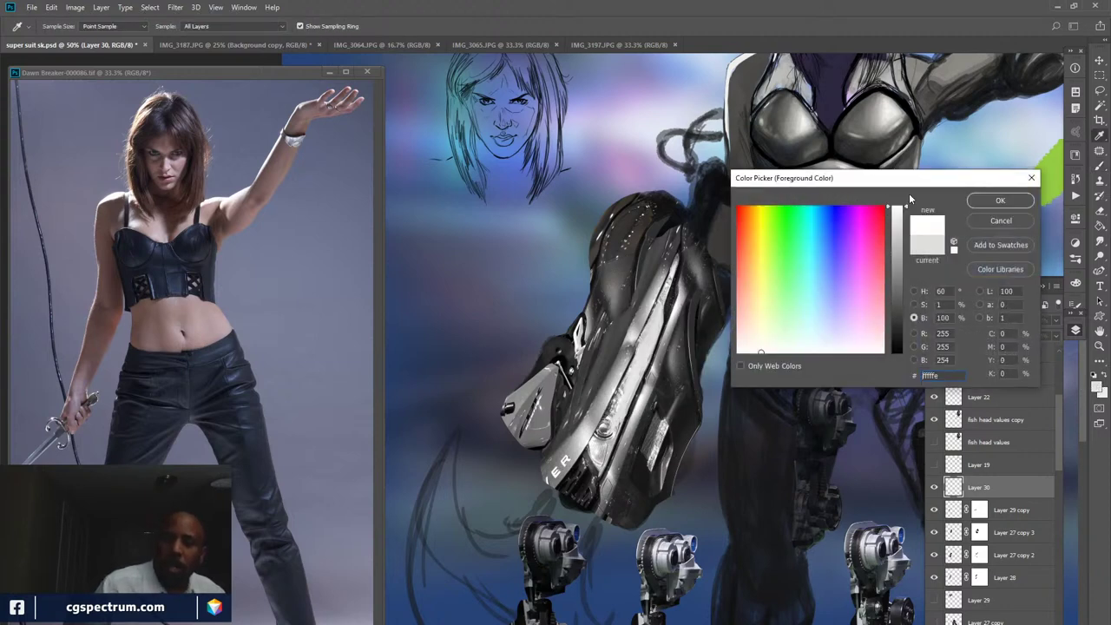
{"action": "left_click", "coordinate": [999, 201]}
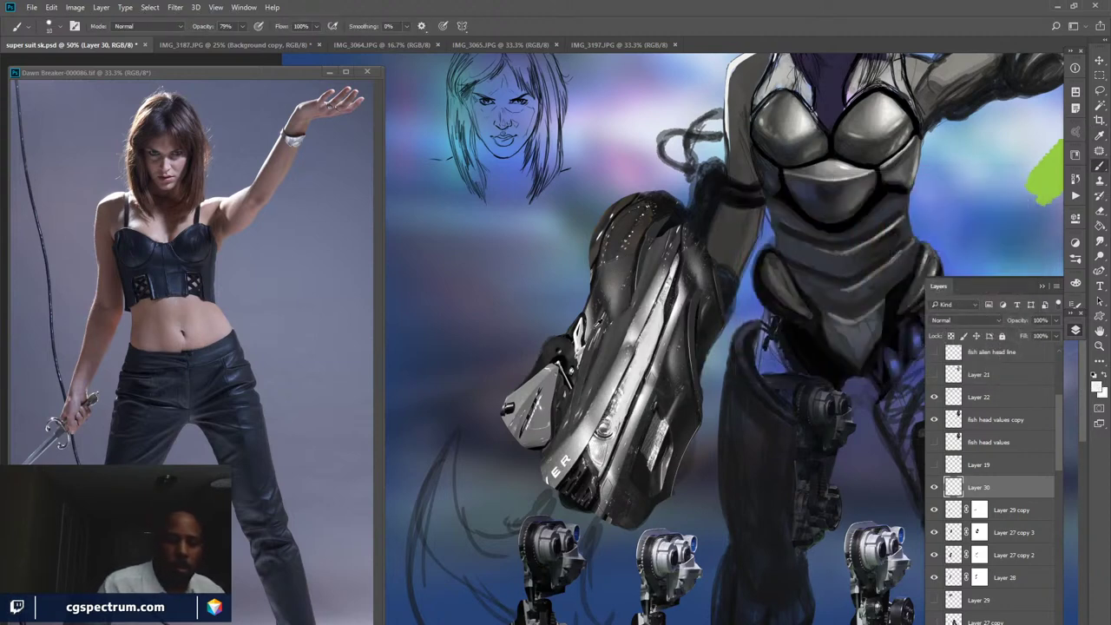
{"action": "left_click", "coordinate": [577, 336], "text": "alt"}
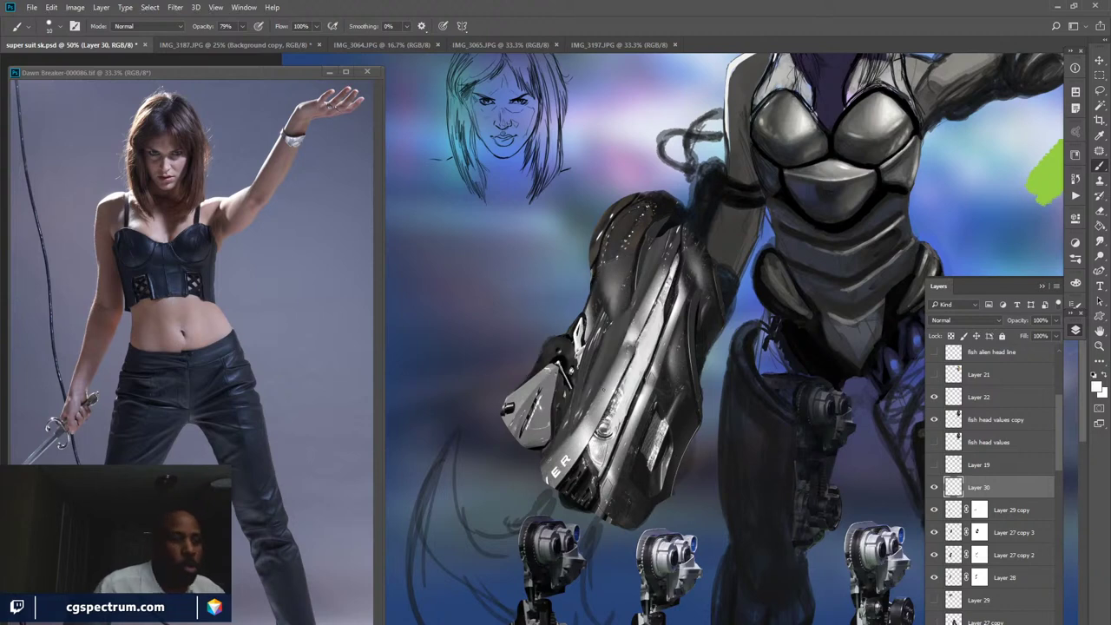
{"action": "left_click_drag", "start_coordinate": [199, 27], "coordinate": [210, 27]}
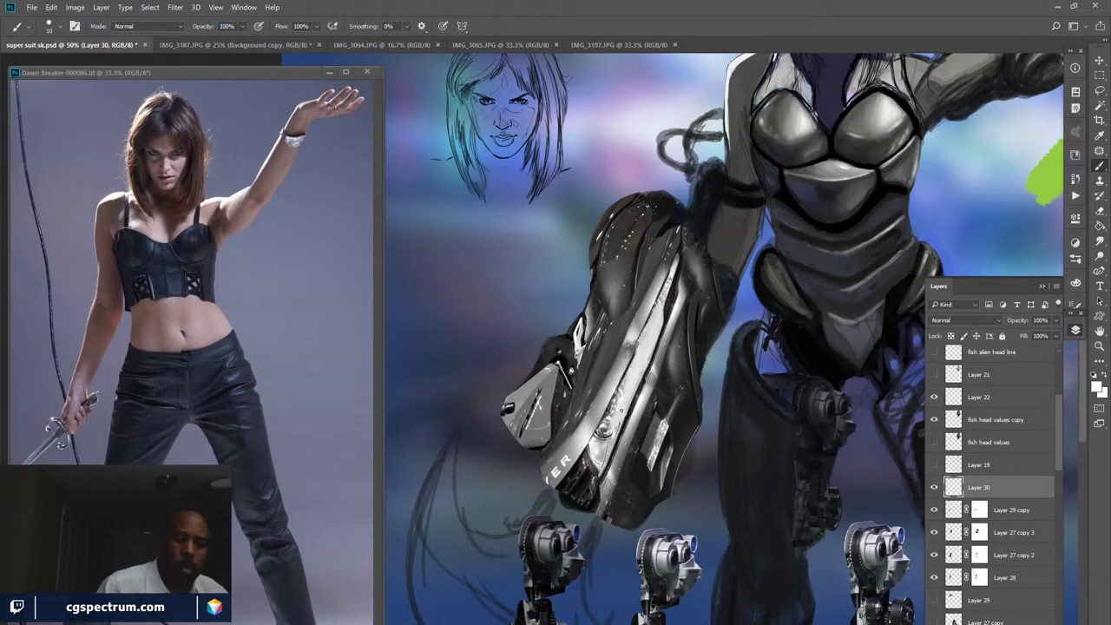
{"action": "left_click_drag", "start_coordinate": [638, 365], "coordinate": [634, 371]}
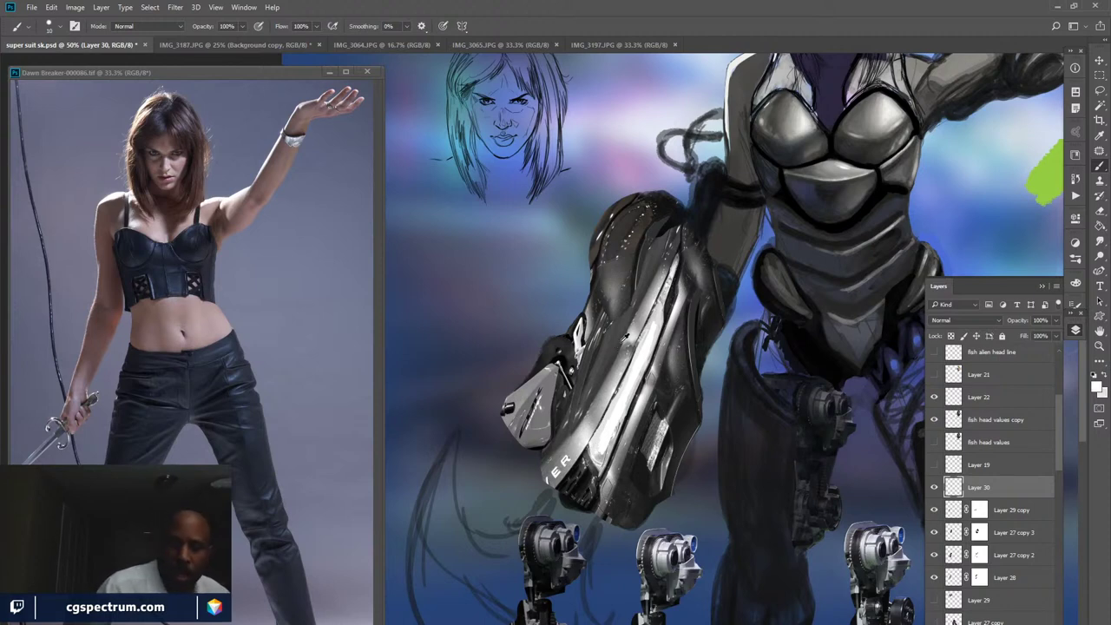
{"action": "left_click", "coordinate": [548, 448], "text": "alt"}
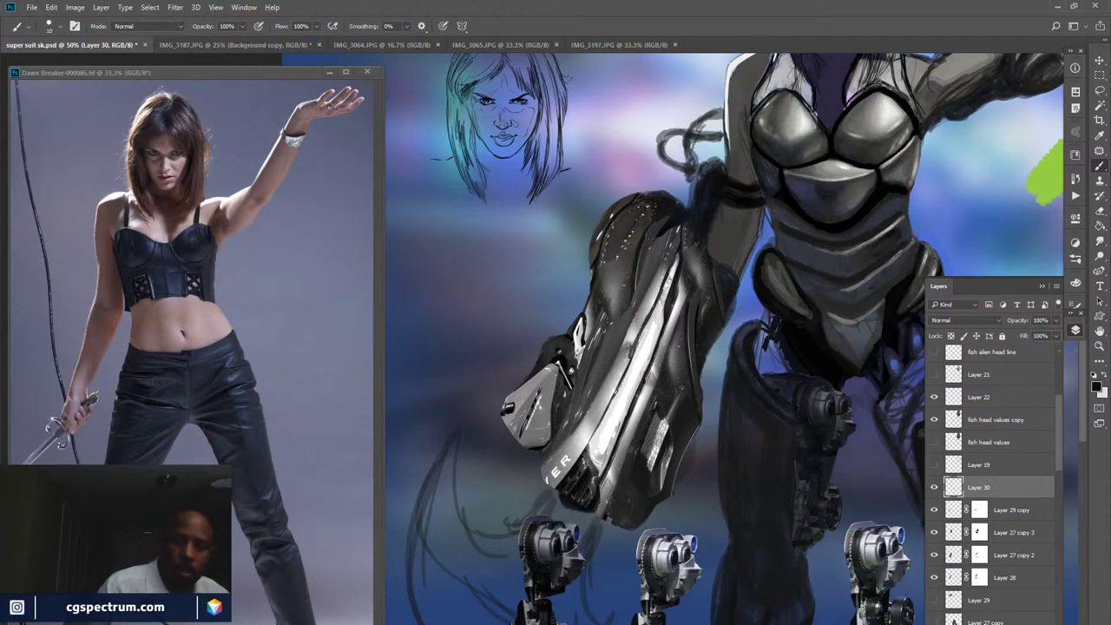
{"action": "left_click_drag", "start_coordinate": [650, 313], "coordinate": [599, 427]}
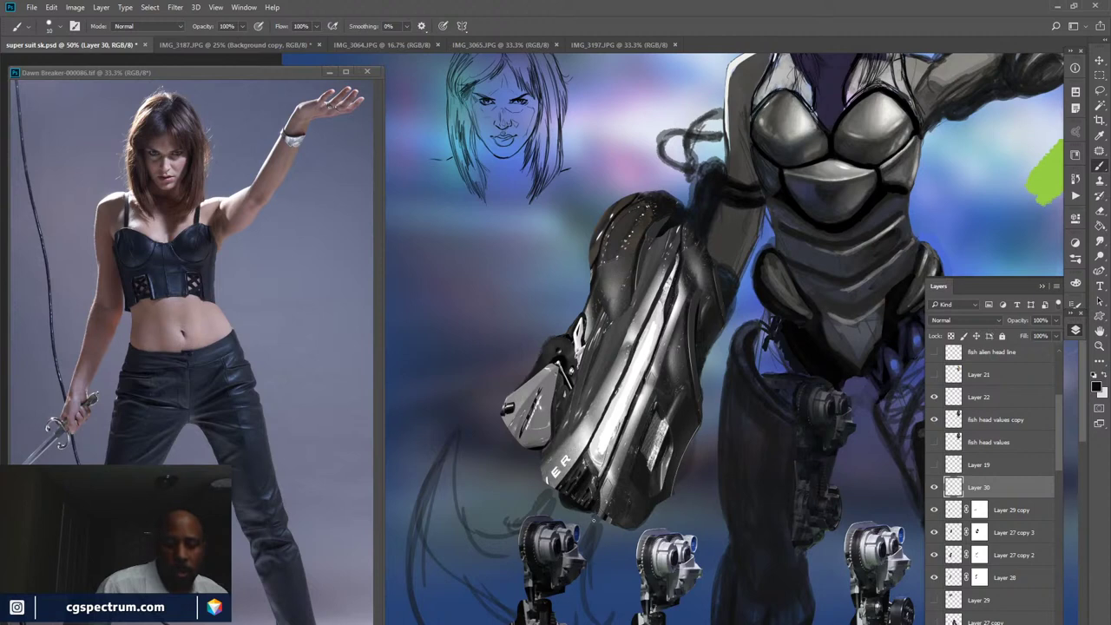
{"action": "key", "text": "x"}
{"action": "mouse_move", "coordinate": [590, 453]}
{"action": "left_mouse_down"}
{"action": "mouse_move", "coordinate": [564, 503]}
{"action": "mouse_move", "coordinate": [578, 518]}
{"action": "left_mouse_up"}
- Hide Layer 26's two extra robot legs, comparing by toggling Layer 24
{"action": "scroll", "coordinate": [578, 512], "scroll_direction": "down", "scroll_amount": 5}
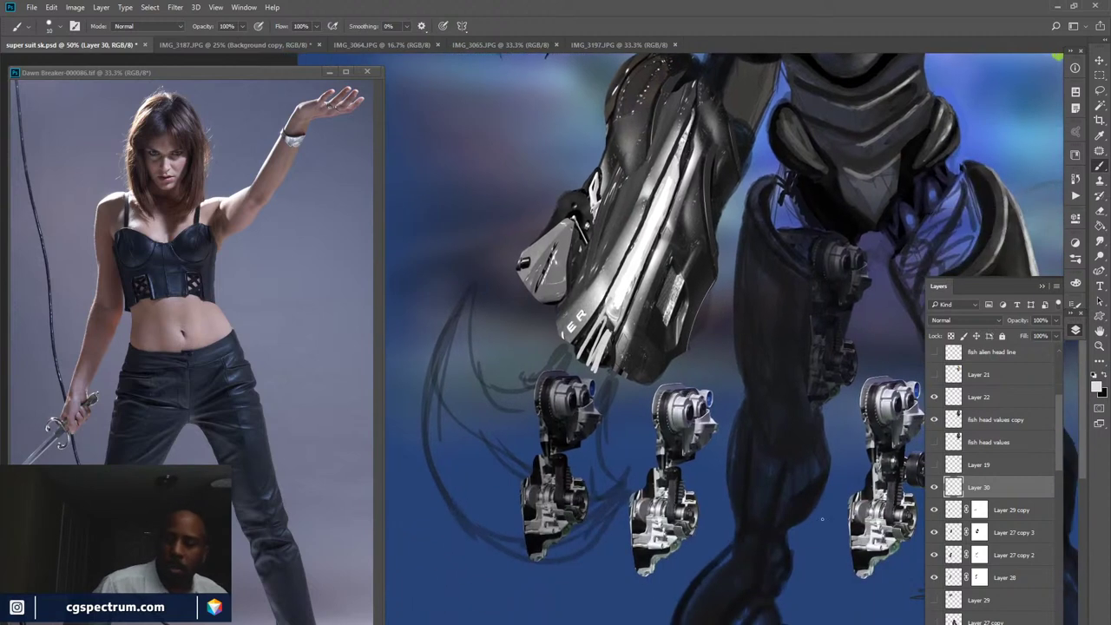
{"action": "left_click_drag", "start_coordinate": [1056, 465], "coordinate": [1055, 502]}
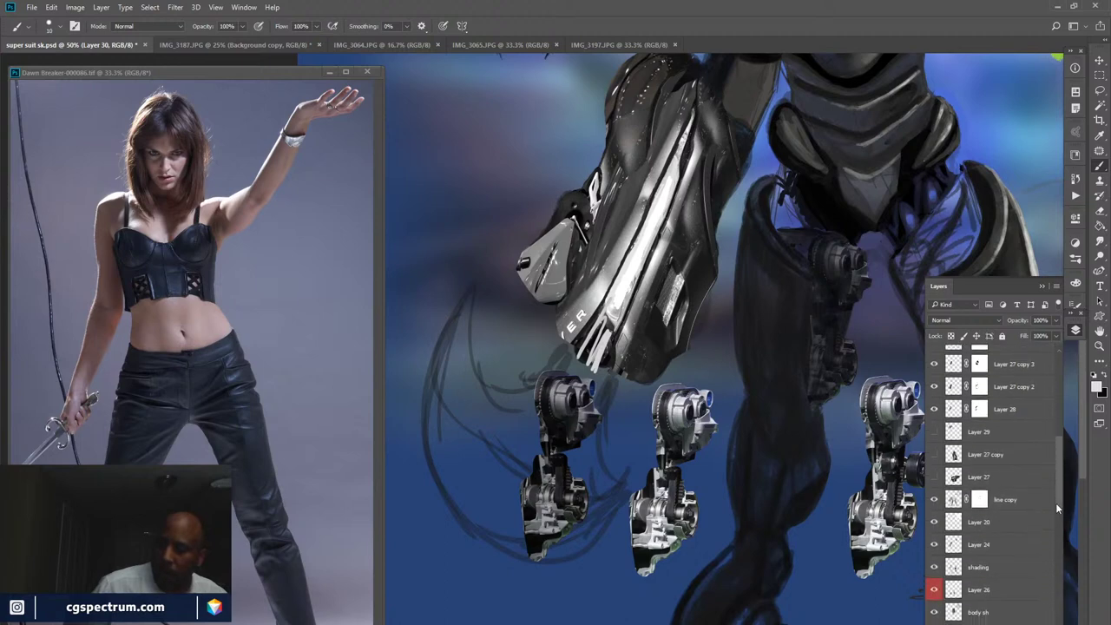
{"action": "left_click", "coordinate": [934, 590]}
{"action": "left_click", "coordinate": [934, 590]}
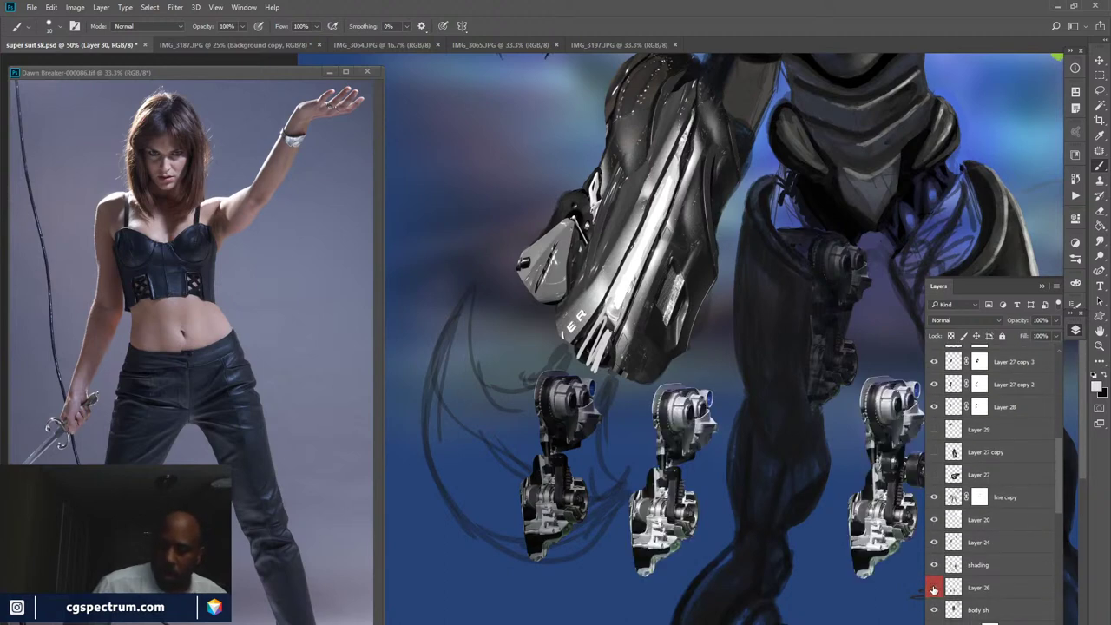
{"action": "left_click", "coordinate": [934, 590]}
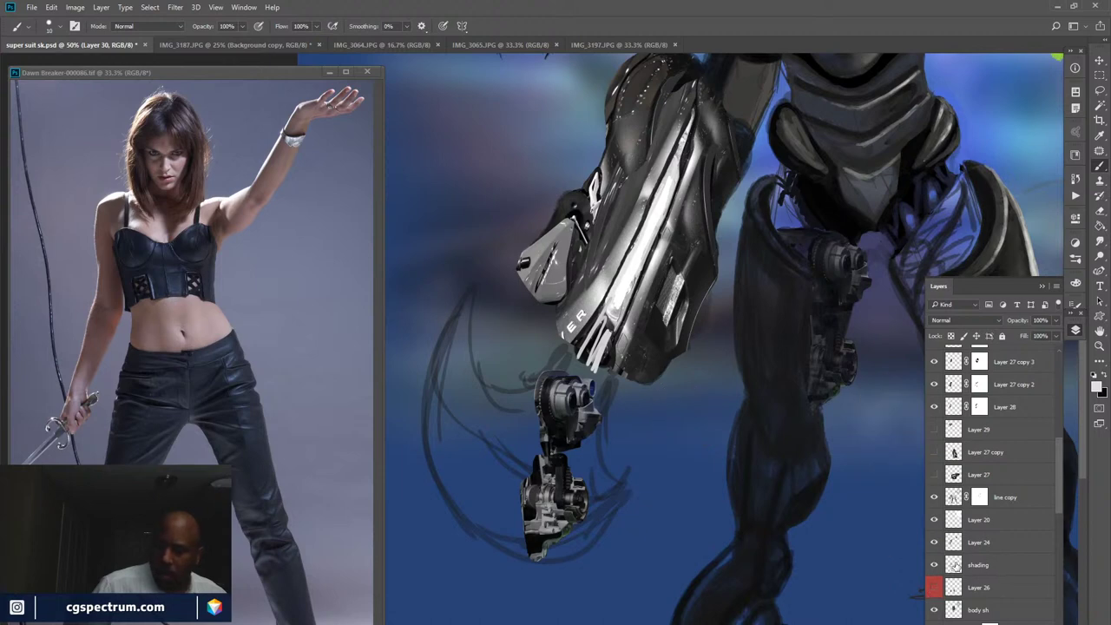
{"action": "left_click", "coordinate": [932, 542]}
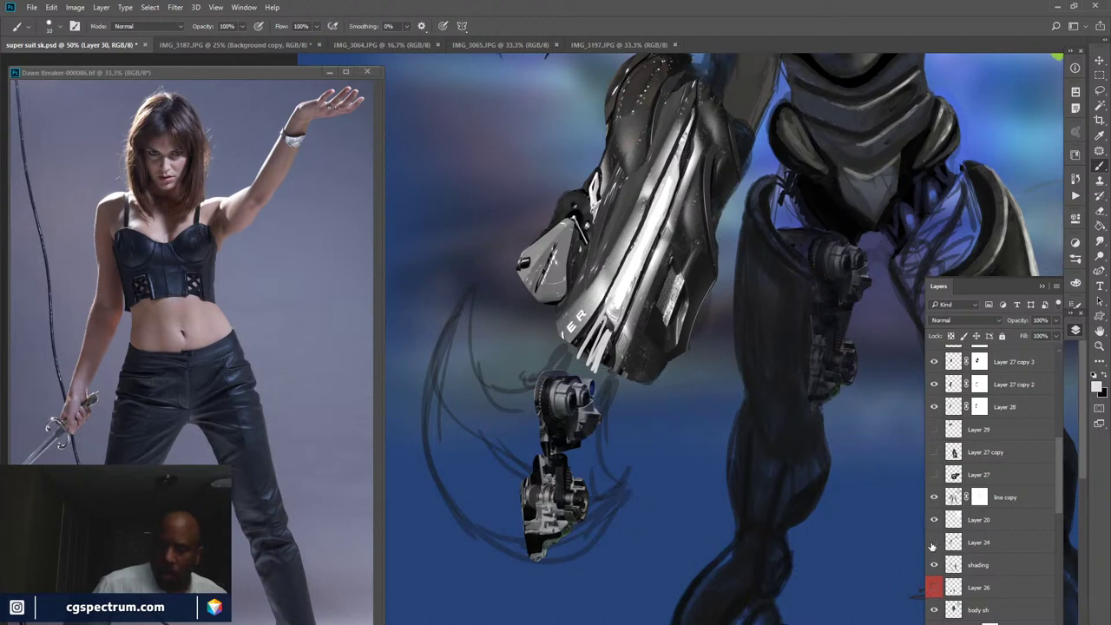
{"action": "left_click", "coordinate": [932, 542]}
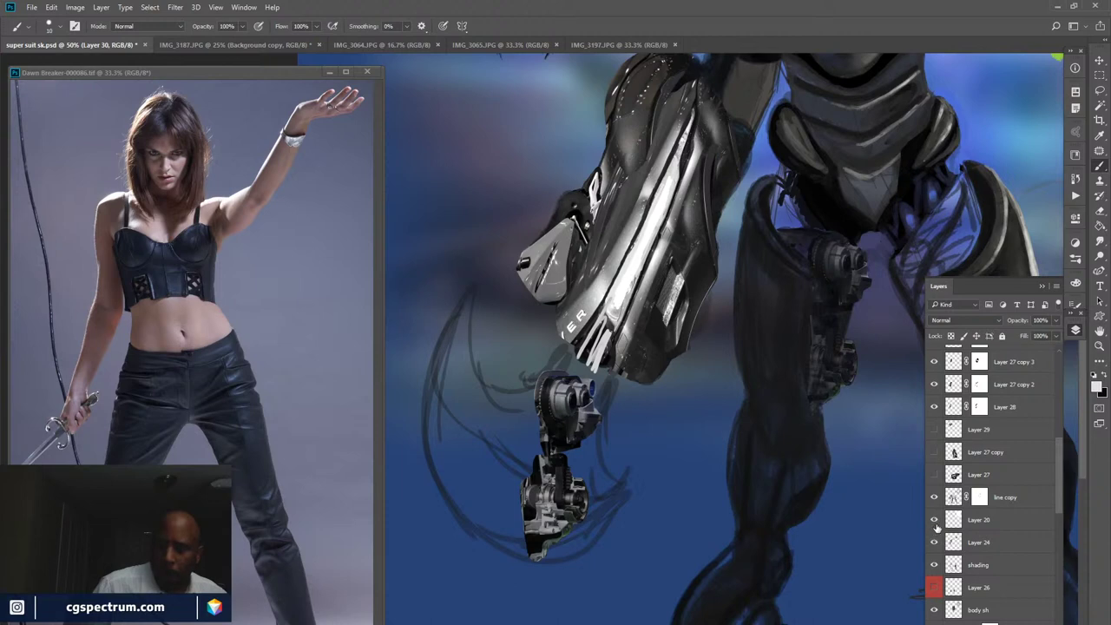
- Lasso the mechanical part on the engine legs layer and move it onto the right leg
{"action": "key", "text": "v"}
{"action": "left_click", "coordinate": [556, 468]}
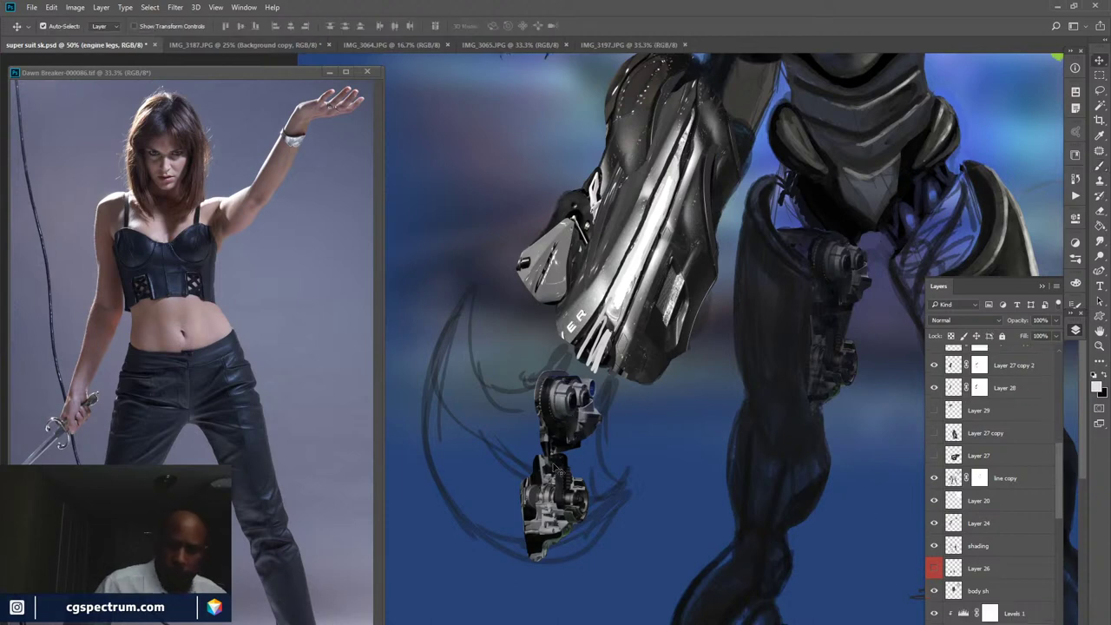
{"action": "key", "text": "Delete"}
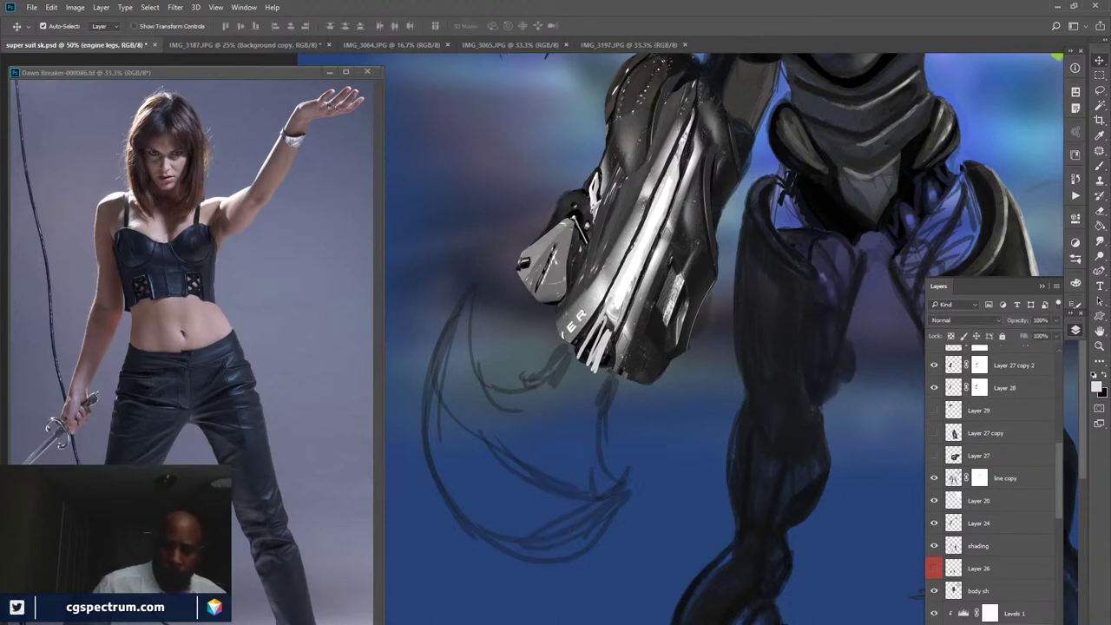
{"action": "key", "text": "ctrl+z"}
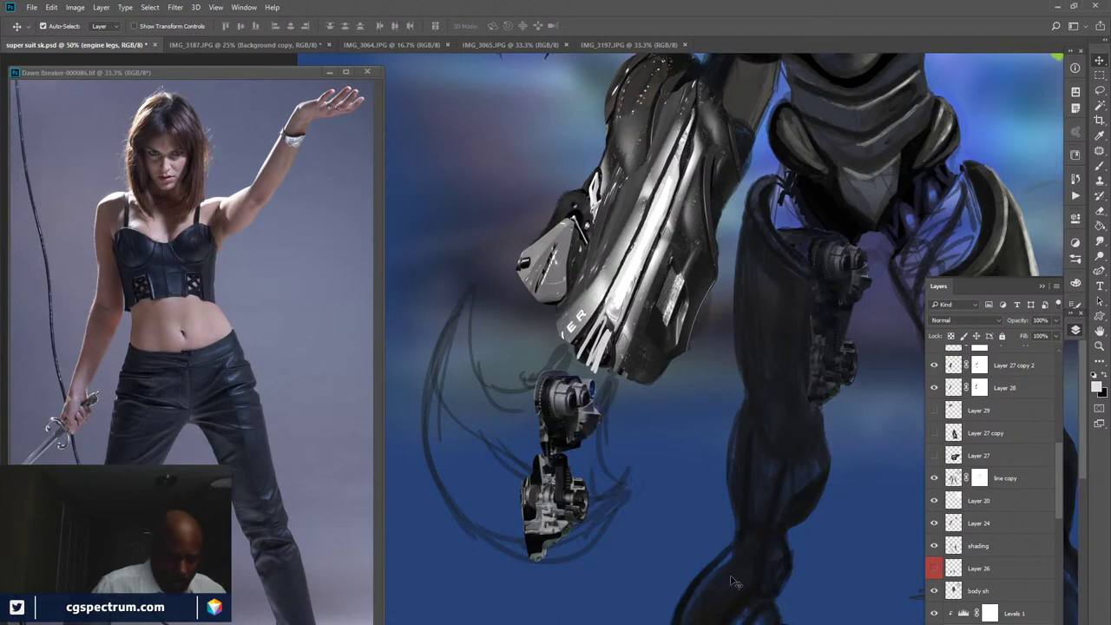
{"action": "key", "text": "l"}
{"action": "mouse_move", "coordinate": [623, 414]}
{"action": "left_mouse_down"}
{"action": "mouse_move", "coordinate": [600, 376]}
{"action": "mouse_move", "coordinate": [533, 353]}
{"action": "mouse_move", "coordinate": [500, 582]}
{"action": "mouse_move", "coordinate": [624, 495]}
{"action": "mouse_move", "coordinate": [614, 520]}
{"action": "left_mouse_up"}
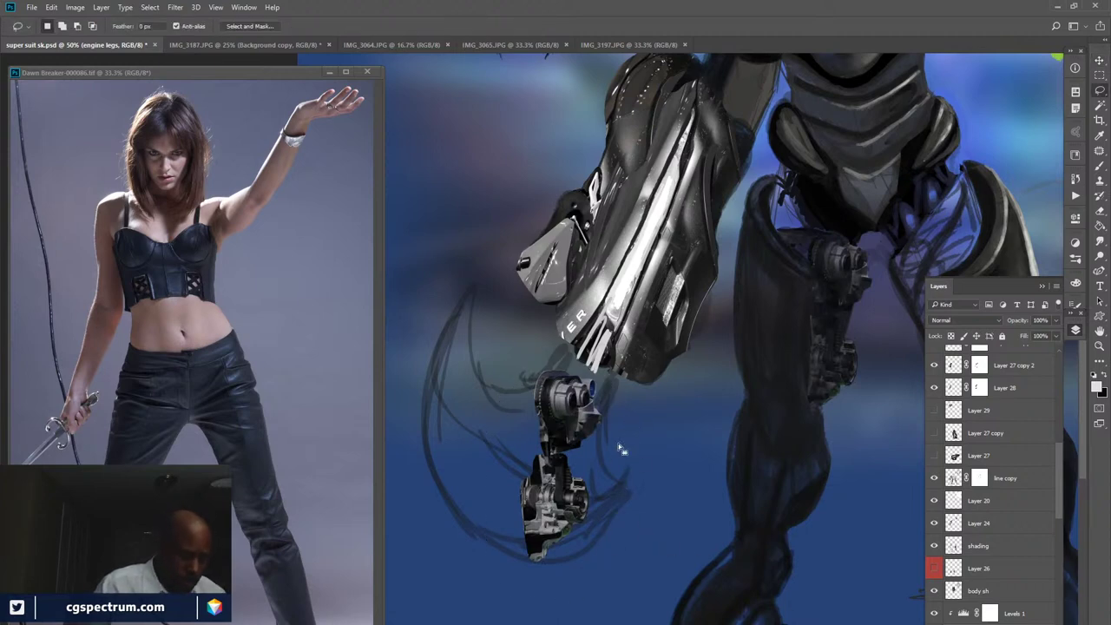
{"action": "key", "text": "v"}
{"action": "mouse_move", "coordinate": [550, 511]}
{"action": "left_mouse_down"}
{"action": "mouse_move", "coordinate": [569, 534]}
{"action": "mouse_move", "coordinate": [875, 531]}
{"action": "mouse_move", "coordinate": [875, 549]}
{"action": "left_mouse_up"}
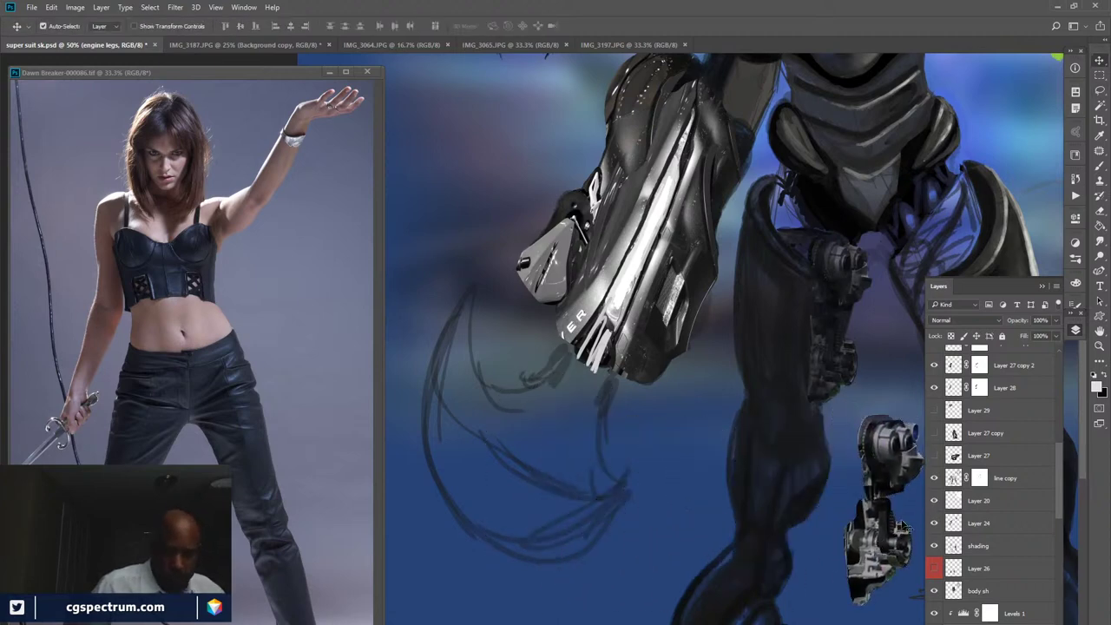
{"action": "key", "text": "ctrl+d"}
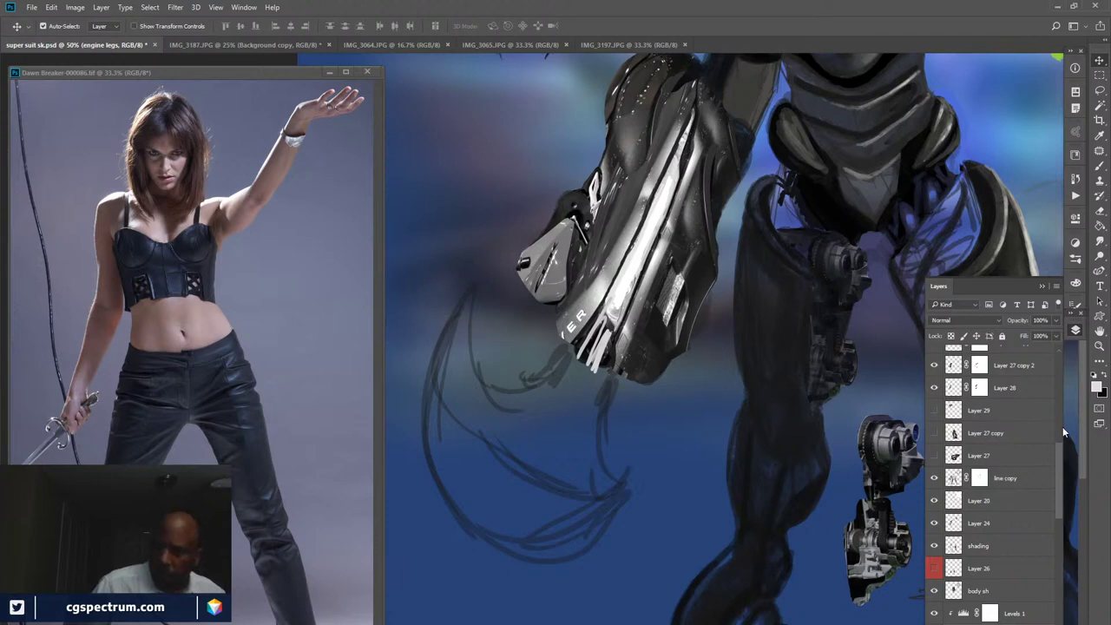
{"action": "scroll", "coordinate": [1056, 438], "scroll_direction": "up", "scroll_amount": 3}
- Make Layer 30 active, check its contents, and switch to a larger brush
{"action": "left_click", "coordinate": [981, 423]}
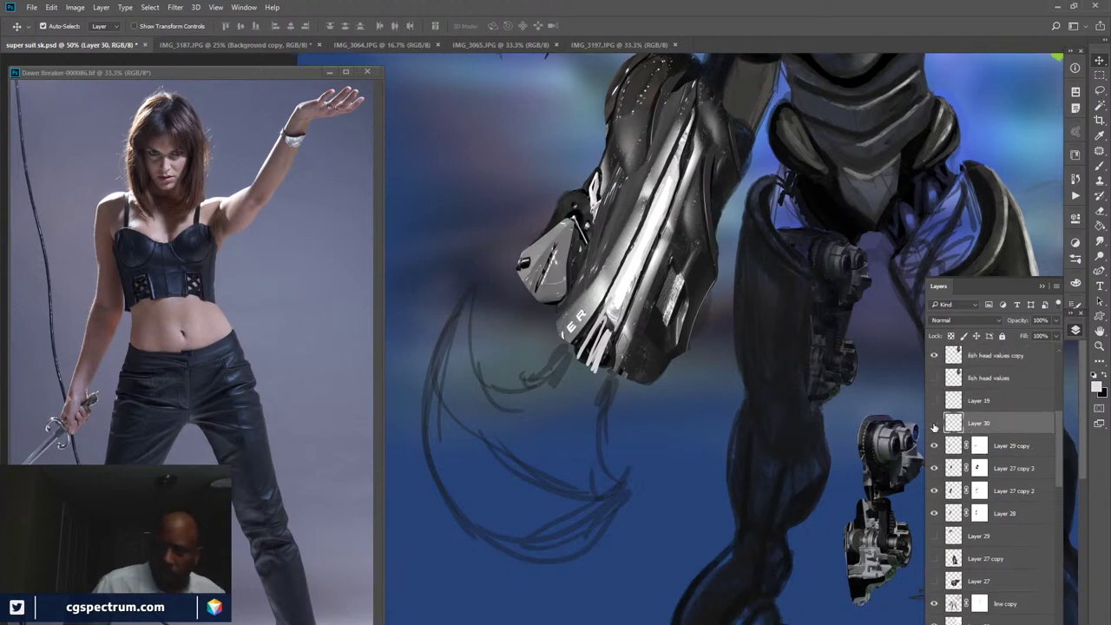
{"action": "left_click", "coordinate": [934, 424]}
{"action": "left_click", "coordinate": [934, 423]}
{"action": "key", "text": "b"}
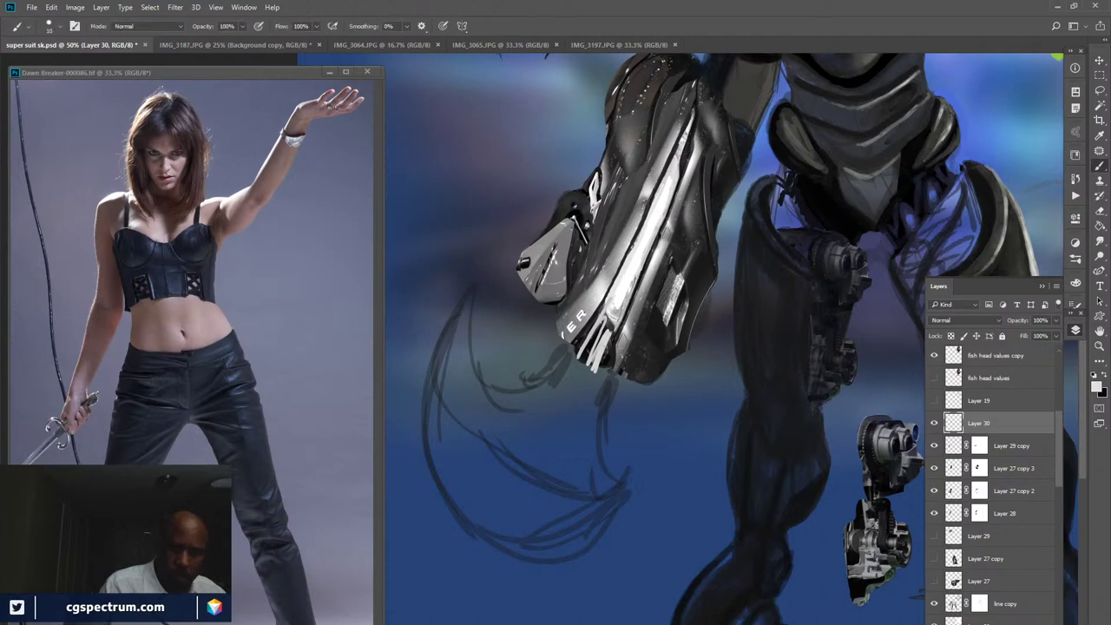
{"action": "key", "text": "bracketright"}
{"action": "key", "text": "bracketright"}
{"action": "key", "text": "bracketright"}
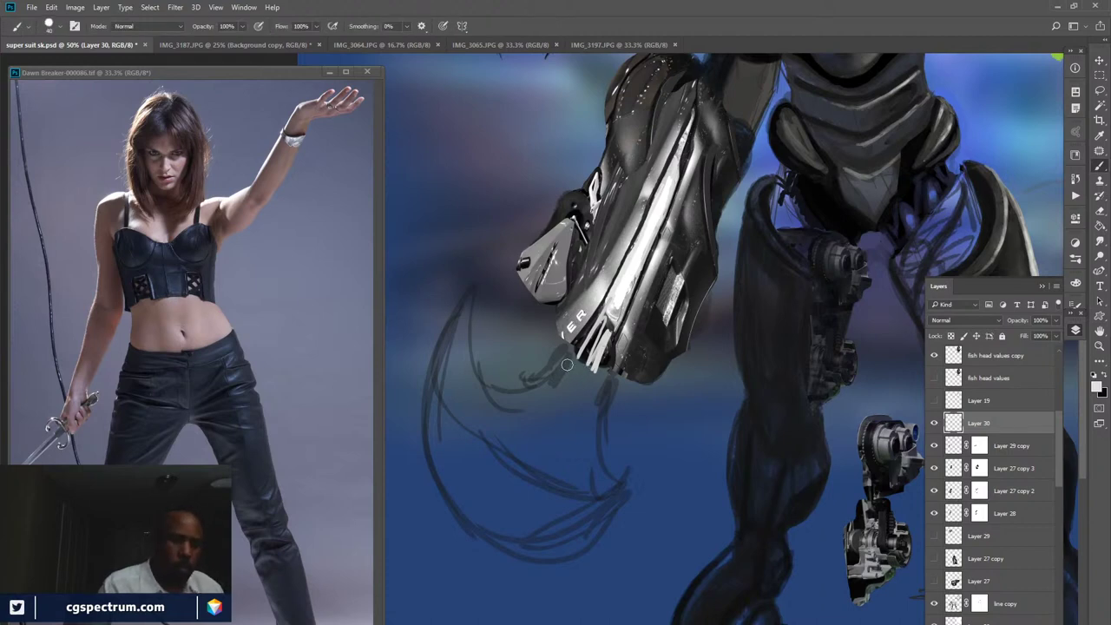
- Paint white to thicken the claw's left edge, extend its bottom curve and right tip
{"action": "mouse_move", "coordinate": [566, 365]}
{"action": "left_mouse_down"}
{"action": "mouse_move", "coordinate": [519, 403]}
{"action": "mouse_move", "coordinate": [499, 403]}
{"action": "mouse_move", "coordinate": [474, 384]}
{"action": "mouse_move", "coordinate": [529, 386]}
{"action": "mouse_move", "coordinate": [516, 405]}
{"action": "mouse_move", "coordinate": [475, 383]}
{"action": "mouse_move", "coordinate": [469, 303]}
{"action": "mouse_move", "coordinate": [478, 386]}
{"action": "left_mouse_up"}
{"action": "key", "text": "F5"}
{"action": "key", "text": "F5"}
{"action": "mouse_move", "coordinate": [460, 300]}
{"action": "left_mouse_down"}
{"action": "mouse_move", "coordinate": [446, 384]}
{"action": "mouse_move", "coordinate": [451, 342]}
{"action": "mouse_move", "coordinate": [464, 508]}
{"action": "mouse_move", "coordinate": [592, 559]}
{"action": "left_mouse_up"}
{"action": "mouse_move", "coordinate": [486, 533]}
{"action": "left_mouse_down"}
{"action": "mouse_move", "coordinate": [538, 556]}
{"action": "mouse_move", "coordinate": [605, 560]}
{"action": "left_mouse_up"}
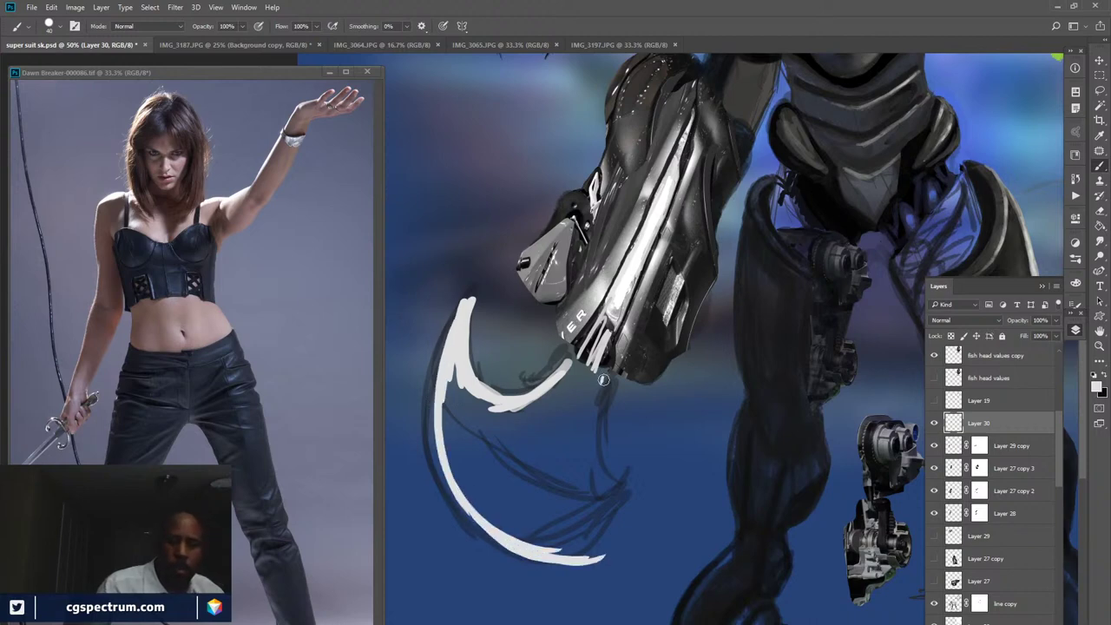
{"action": "mouse_move", "coordinate": [607, 378]}
{"action": "left_mouse_down"}
{"action": "mouse_move", "coordinate": [592, 464]}
{"action": "mouse_move", "coordinate": [627, 493]}
{"action": "mouse_move", "coordinate": [618, 519]}
{"action": "mouse_move", "coordinate": [629, 492]}
{"action": "mouse_move", "coordinate": [598, 555]}
{"action": "left_mouse_up"}
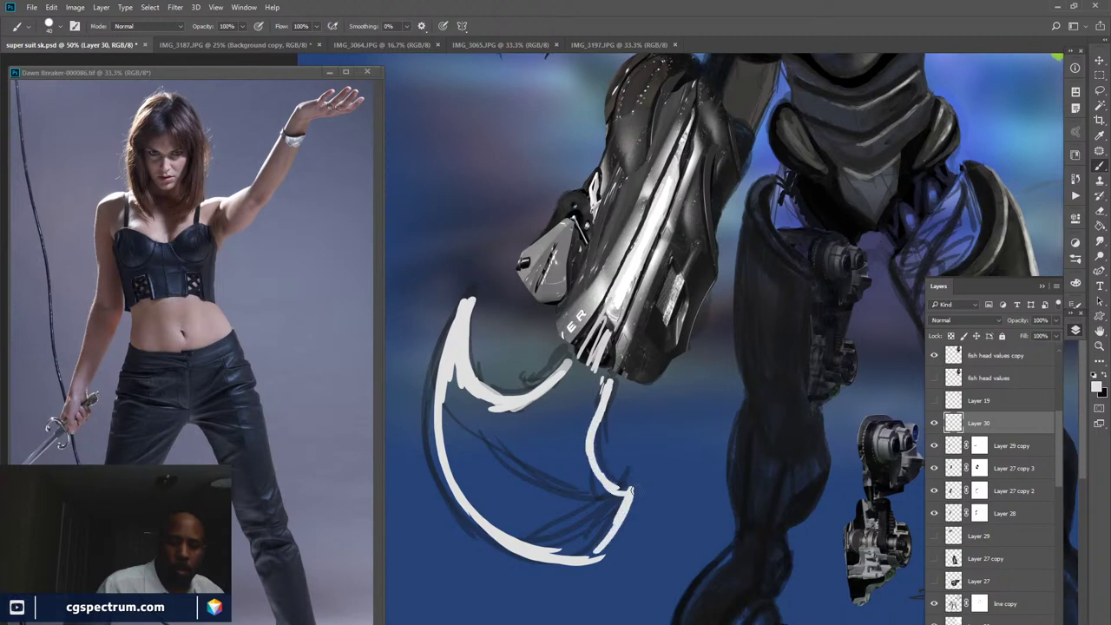
{"action": "mouse_move", "coordinate": [631, 490]}
{"action": "left_mouse_down"}
{"action": "mouse_move", "coordinate": [648, 484]}
{"action": "mouse_move", "coordinate": [607, 541]}
{"action": "mouse_move", "coordinate": [572, 555]}
{"action": "mouse_move", "coordinate": [659, 475]}
{"action": "mouse_move", "coordinate": [640, 512]}
{"action": "mouse_move", "coordinate": [552, 563]}
{"action": "left_mouse_up"}
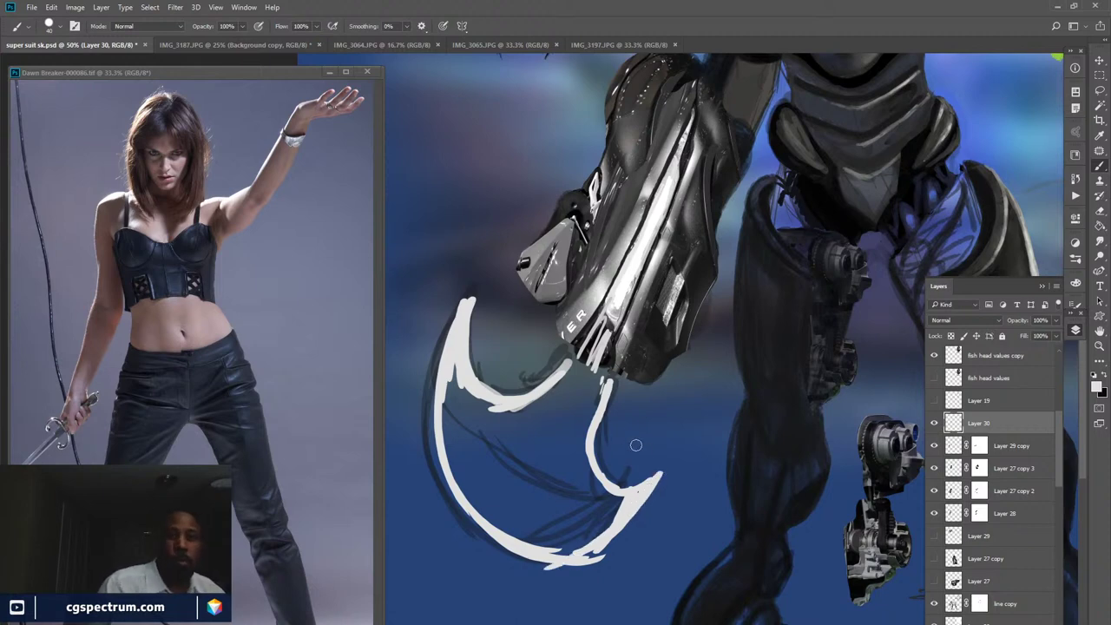
- Zoom out to 8.33%, back in to 33.3%, and pan to frame the figure and face sketch
{"action": "scroll", "coordinate": [642, 395], "scroll_direction": "down", "scroll_amount": 4}
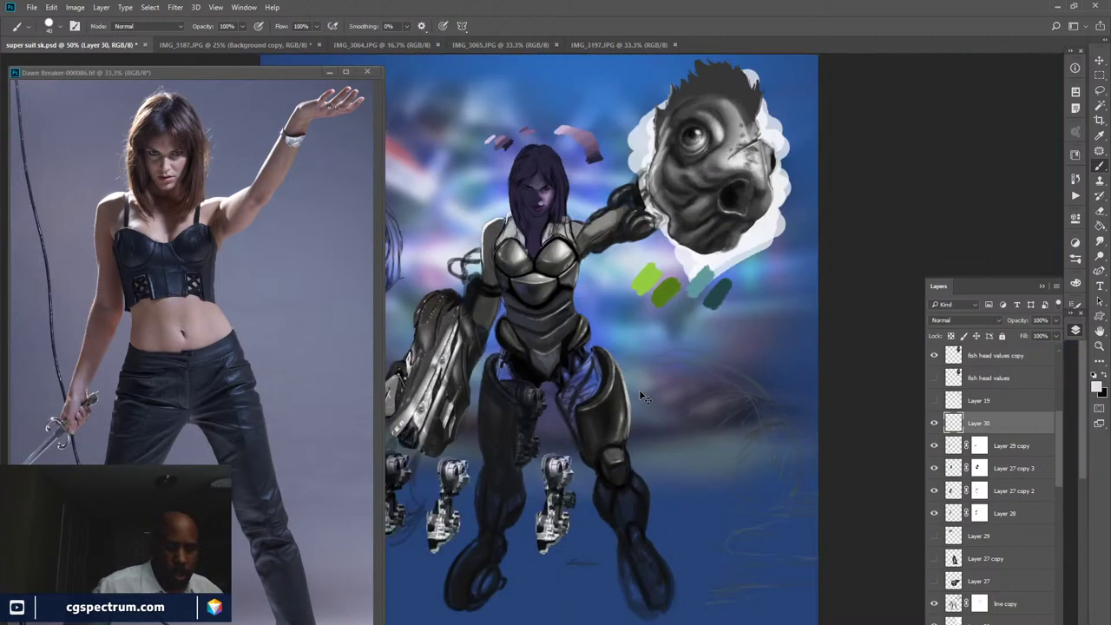
{"action": "scroll", "coordinate": [642, 395], "scroll_direction": "down", "scroll_amount": 1}
{"action": "scroll", "coordinate": [642, 395], "scroll_direction": "down", "scroll_amount": 3}
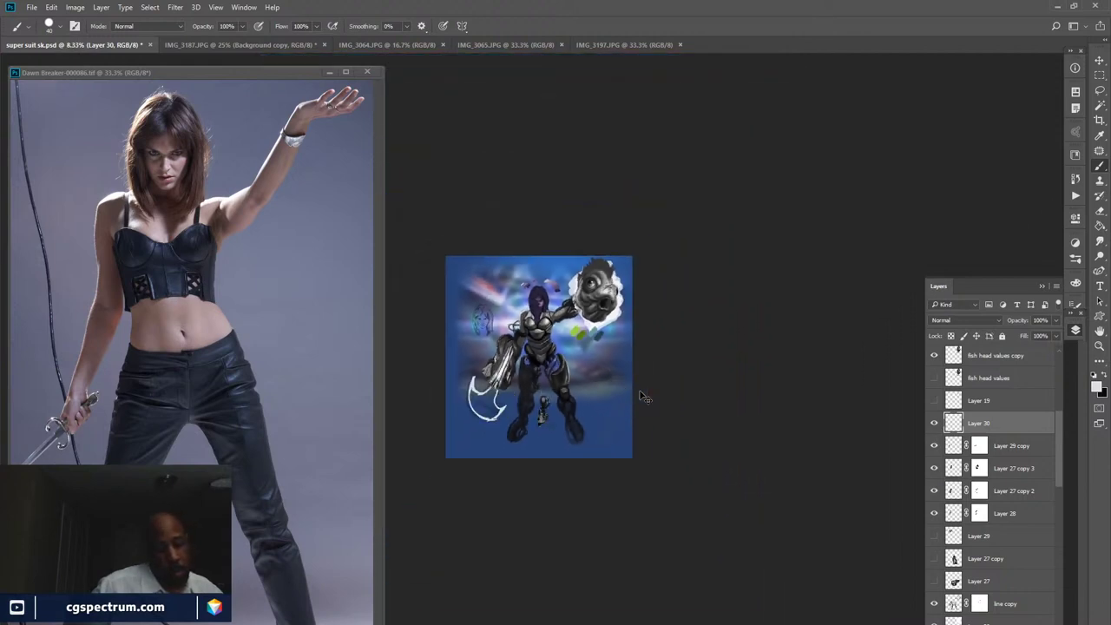
{"action": "scroll", "coordinate": [644, 396], "scroll_direction": "up", "scroll_amount": 3}
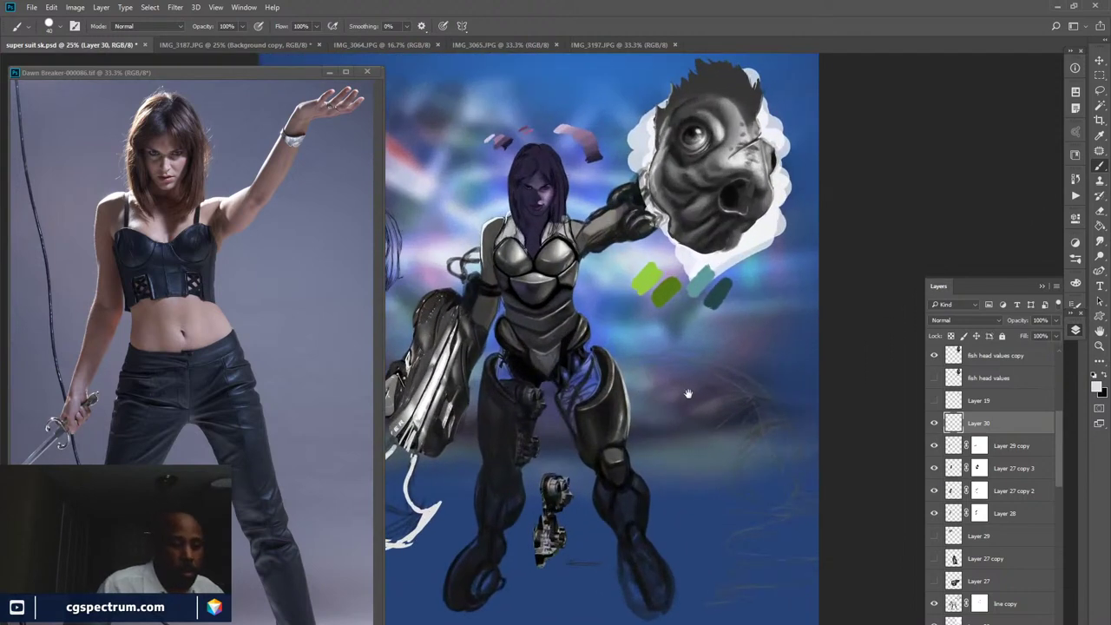
{"action": "scroll", "coordinate": [667, 401], "scroll_direction": "up", "scroll_amount": 1}
{"action": "left_click_drag", "start_coordinate": [665, 395], "coordinate": [748, 404]}
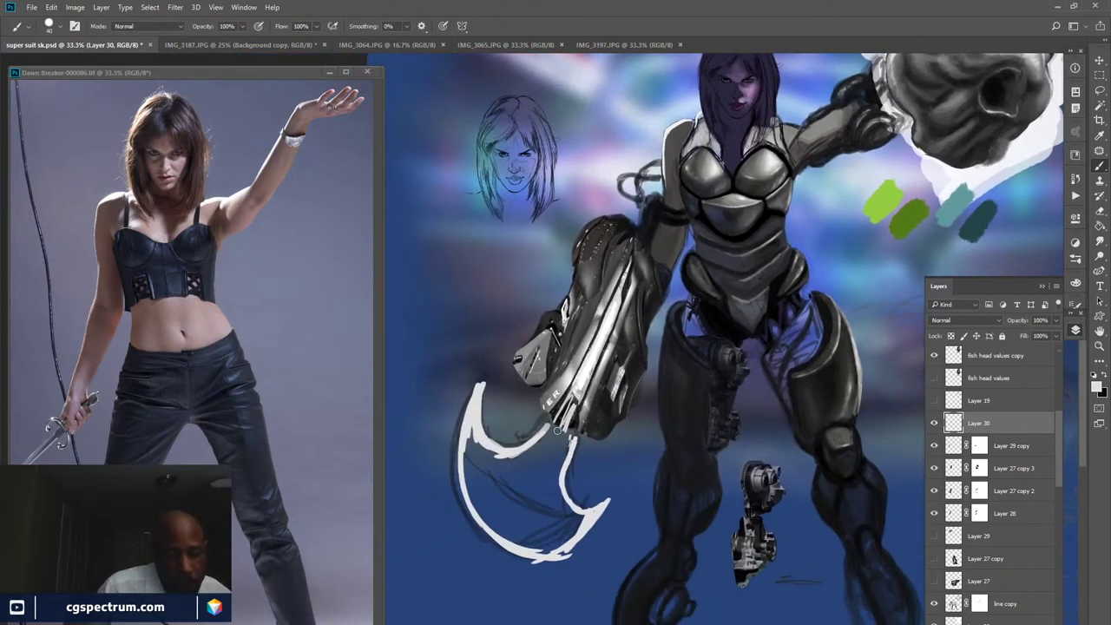
- Lasso-select and delete the old white claw shape, then deselect
{"action": "key", "text": "l"}
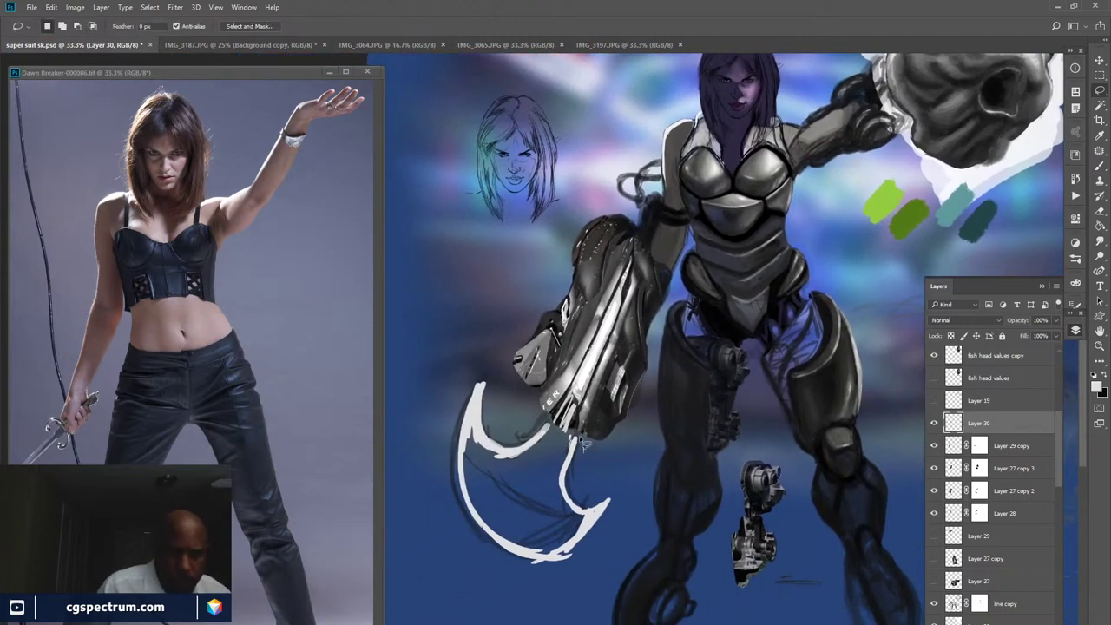
{"action": "mouse_move", "coordinate": [571, 441]}
{"action": "left_mouse_down"}
{"action": "mouse_move", "coordinate": [523, 427]}
{"action": "mouse_move", "coordinate": [498, 408]}
{"action": "mouse_move", "coordinate": [476, 359]}
{"action": "mouse_move", "coordinate": [433, 498]}
{"action": "mouse_move", "coordinate": [572, 604]}
{"action": "mouse_move", "coordinate": [627, 511]}
{"action": "mouse_move", "coordinate": [597, 462]}
{"action": "left_mouse_up"}
{"action": "key", "text": "Delete"}
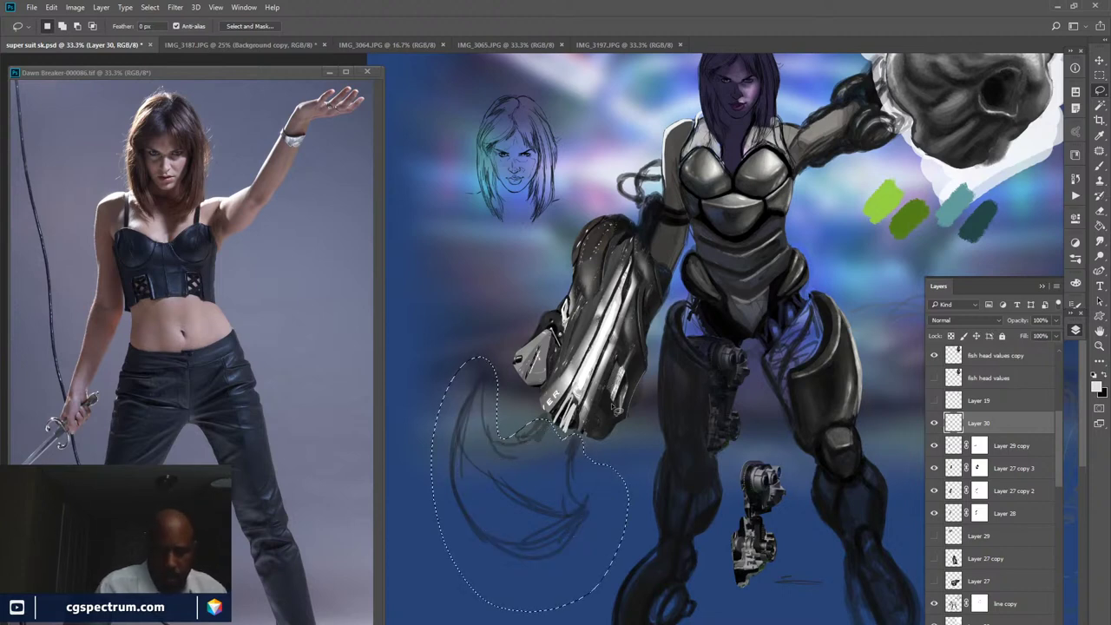
{"action": "key", "text": "ctrl+d"}
{"action": "key", "text": "b"}
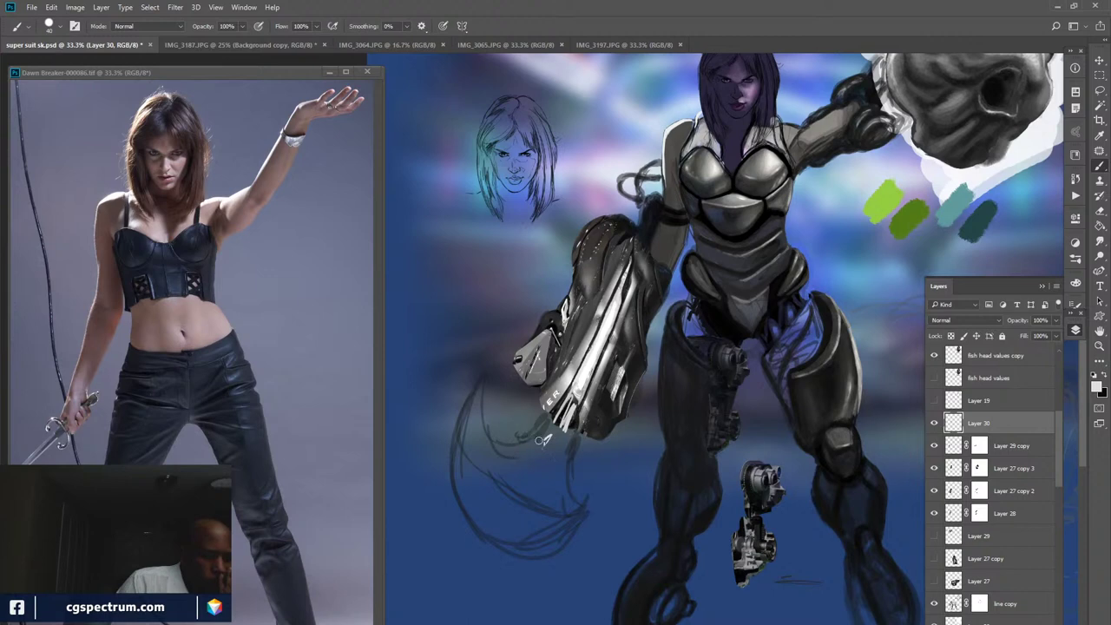
- Try thin white blade strokes below the arm, then lasso and delete them
{"action": "mouse_move", "coordinate": [511, 443]}
{"action": "left_mouse_down"}
{"action": "mouse_move", "coordinate": [495, 340]}
{"action": "mouse_move", "coordinate": [493, 463]}
{"action": "mouse_move", "coordinate": [521, 512]}
{"action": "left_mouse_up"}
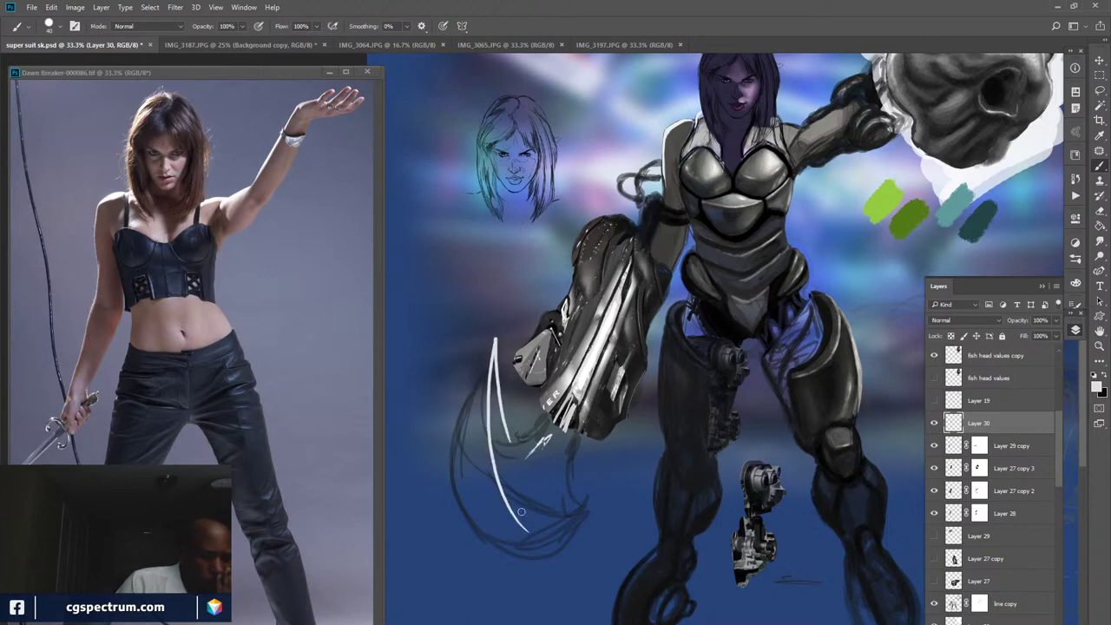
{"action": "left_click_drag", "start_coordinate": [482, 450], "coordinate": [480, 404]}
{"action": "mouse_move", "coordinate": [564, 469]}
{"action": "left_mouse_down"}
{"action": "mouse_move", "coordinate": [591, 468]}
{"action": "mouse_move", "coordinate": [542, 531]}
{"action": "mouse_move", "coordinate": [517, 536]}
{"action": "left_mouse_up"}
{"action": "mouse_move", "coordinate": [479, 394]}
{"action": "left_mouse_down"}
{"action": "mouse_move", "coordinate": [499, 521]}
{"action": "mouse_move", "coordinate": [521, 538]}
{"action": "left_mouse_up"}
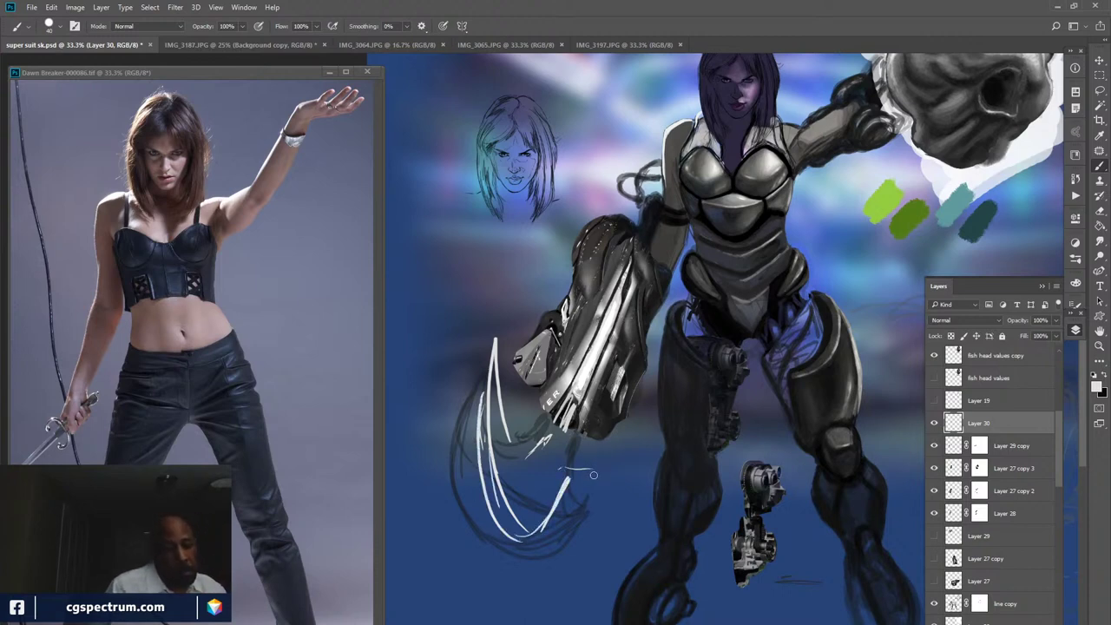
{"action": "key", "text": "l"}
{"action": "mouse_move", "coordinate": [593, 468]}
{"action": "left_mouse_down"}
{"action": "mouse_move", "coordinate": [533, 422]}
{"action": "mouse_move", "coordinate": [486, 322]}
{"action": "mouse_move", "coordinate": [456, 523]}
{"action": "mouse_move", "coordinate": [579, 532]}
{"action": "mouse_move", "coordinate": [595, 468]}
{"action": "left_mouse_up"}
{"action": "key", "text": "Delete"}
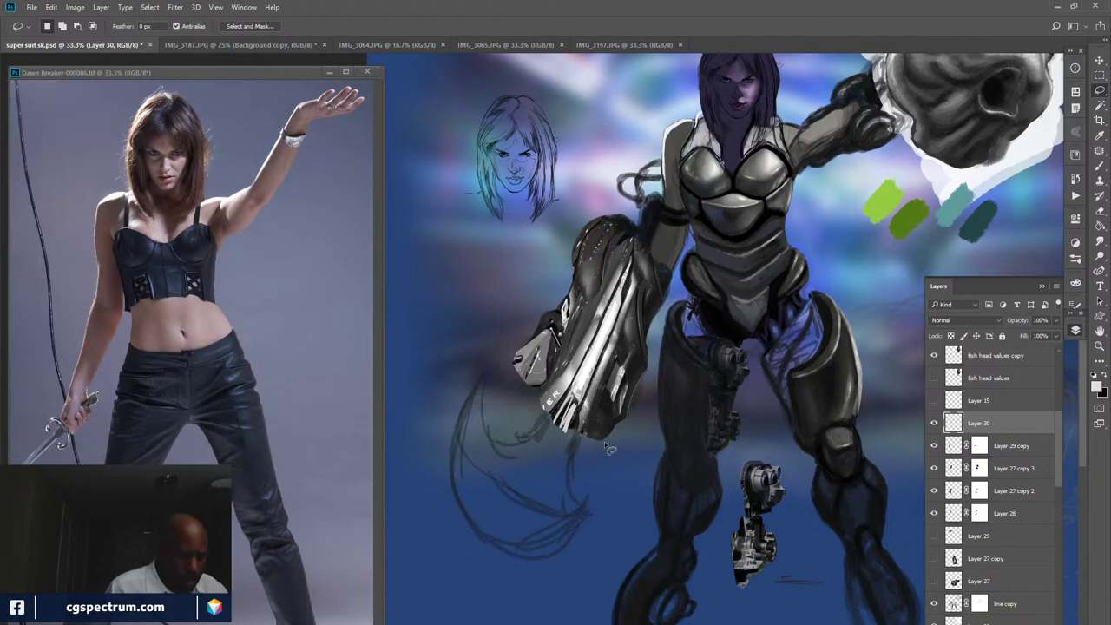
{"action": "key", "text": "b"}
- Paint another trial white blade stroke from the arm and delete it
{"action": "mouse_move", "coordinate": [538, 431]}
{"action": "left_mouse_down"}
{"action": "mouse_move", "coordinate": [519, 439]}
{"action": "mouse_move", "coordinate": [476, 551]}
{"action": "mouse_move", "coordinate": [548, 491]}
{"action": "mouse_move", "coordinate": [562, 438]}
{"action": "left_mouse_up"}
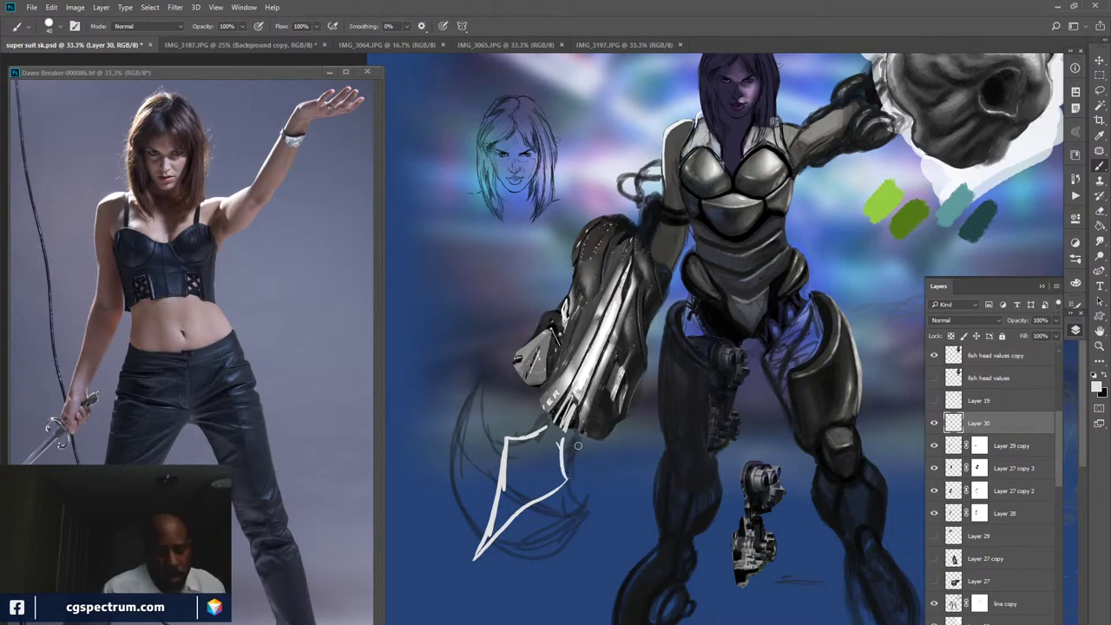
{"action": "key", "text": "l"}
{"action": "mouse_move", "coordinate": [571, 444]}
{"action": "left_mouse_down"}
{"action": "mouse_move", "coordinate": [555, 427]}
{"action": "mouse_move", "coordinate": [448, 577]}
{"action": "mouse_move", "coordinate": [520, 566]}
{"action": "mouse_move", "coordinate": [572, 446]}
{"action": "left_mouse_up"}
{"action": "key", "text": "Delete"}
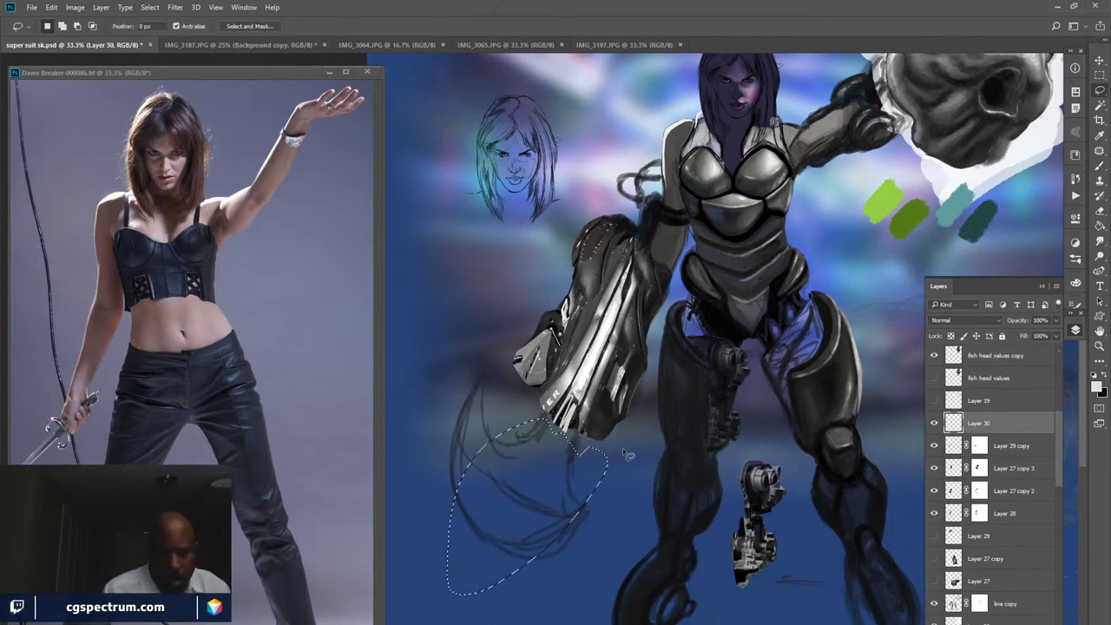
{"action": "key", "text": "ctrl+d"}
- Paint two curved white blades sweeping right from under the arm
{"action": "key", "text": "b"}
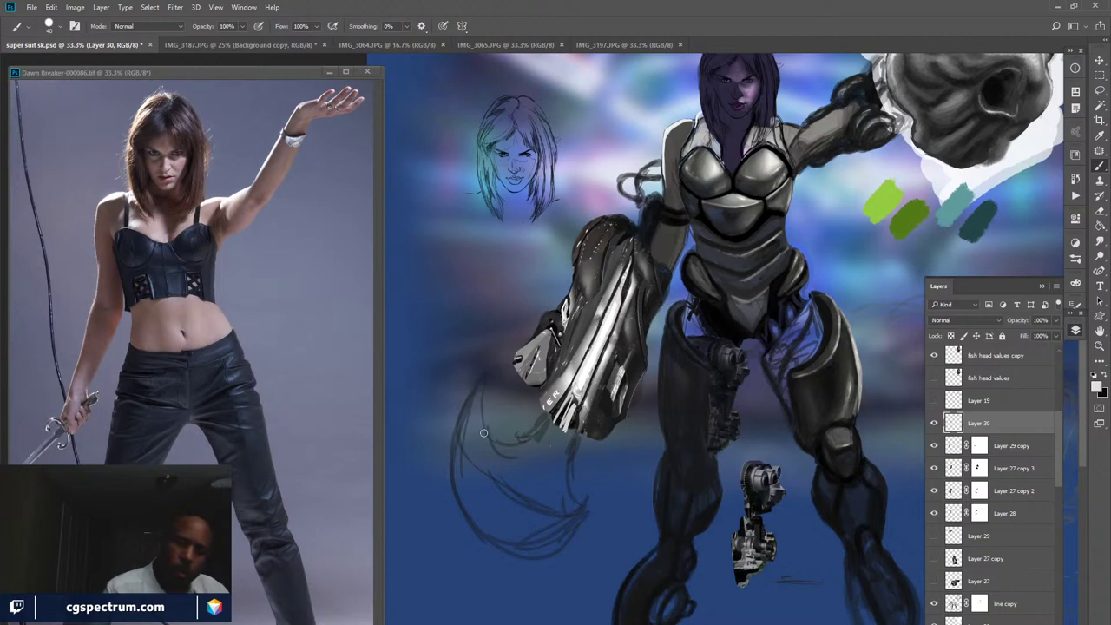
{"action": "mouse_move", "coordinate": [481, 425]}
{"action": "left_mouse_down"}
{"action": "mouse_move", "coordinate": [467, 460]}
{"action": "mouse_move", "coordinate": [537, 476]}
{"action": "mouse_move", "coordinate": [631, 431]}
{"action": "mouse_move", "coordinate": [490, 468]}
{"action": "mouse_move", "coordinate": [488, 413]}
{"action": "mouse_move", "coordinate": [464, 470]}
{"action": "mouse_move", "coordinate": [554, 466]}
{"action": "left_mouse_up"}
{"action": "mouse_move", "coordinate": [470, 444]}
{"action": "left_mouse_down"}
{"action": "mouse_move", "coordinate": [487, 482]}
{"action": "mouse_move", "coordinate": [461, 472]}
{"action": "mouse_move", "coordinate": [550, 485]}
{"action": "mouse_move", "coordinate": [598, 458]}
{"action": "left_mouse_up"}
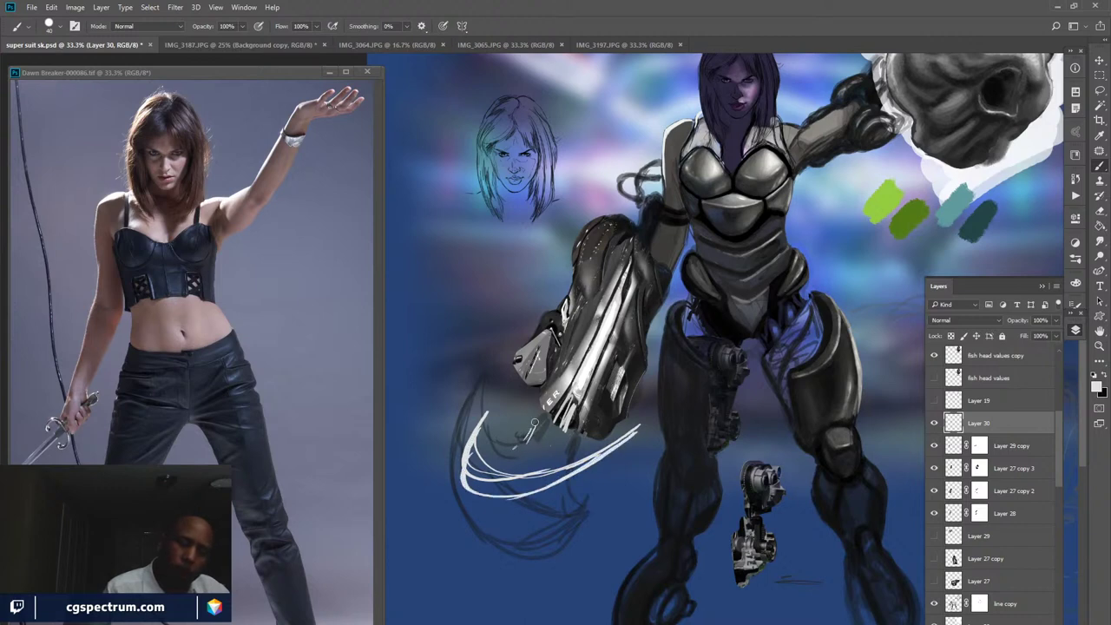
- Toggle Layer 30 off and on to compare the painting with and without the blades
{"action": "left_click", "coordinate": [933, 422]}
{"action": "left_click", "coordinate": [933, 423]}
{"action": "left_click", "coordinate": [934, 423]}
{"action": "left_click", "coordinate": [933, 422]}
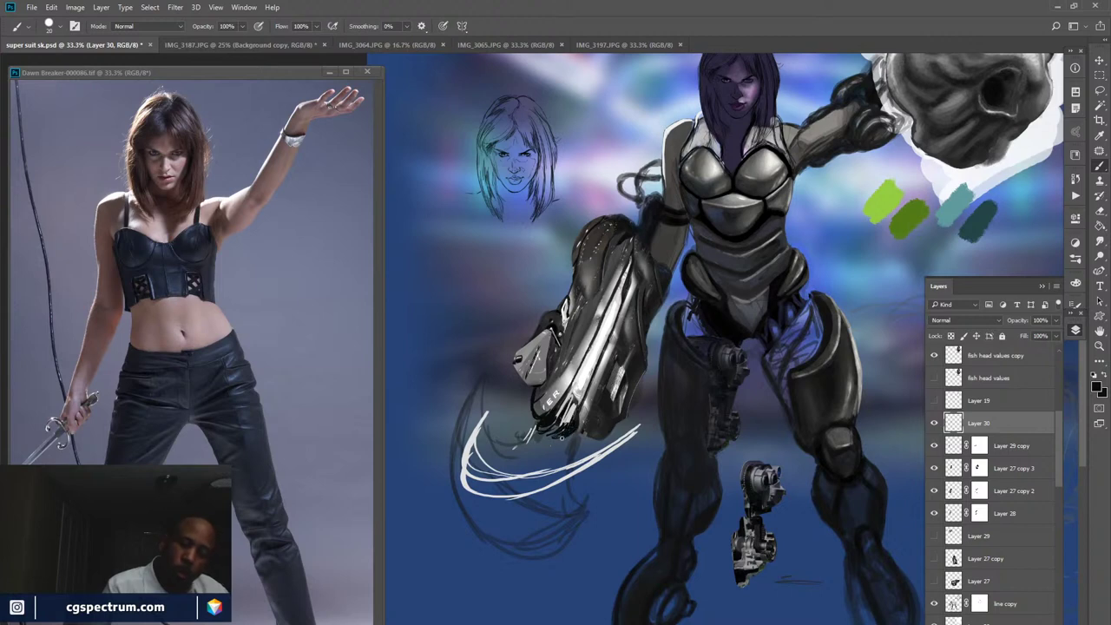
- Sample a grey from the armour and set the brush to 71% opacity with Color Dynamics on
{"action": "left_click", "coordinate": [558, 387], "text": "alt"}
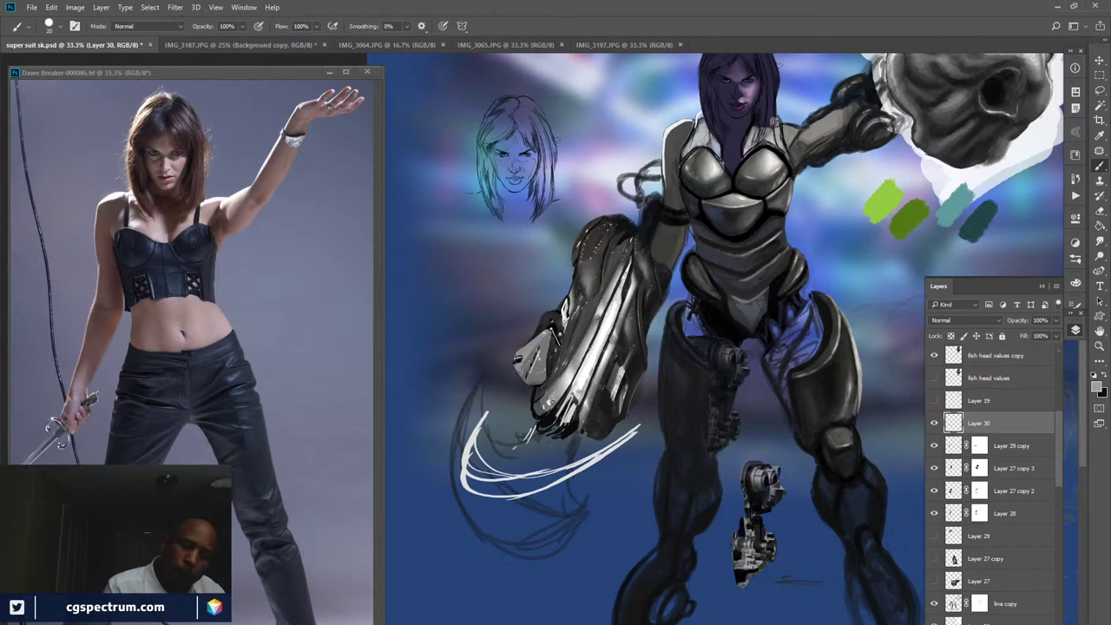
{"action": "left_click", "coordinate": [547, 395], "text": "alt"}
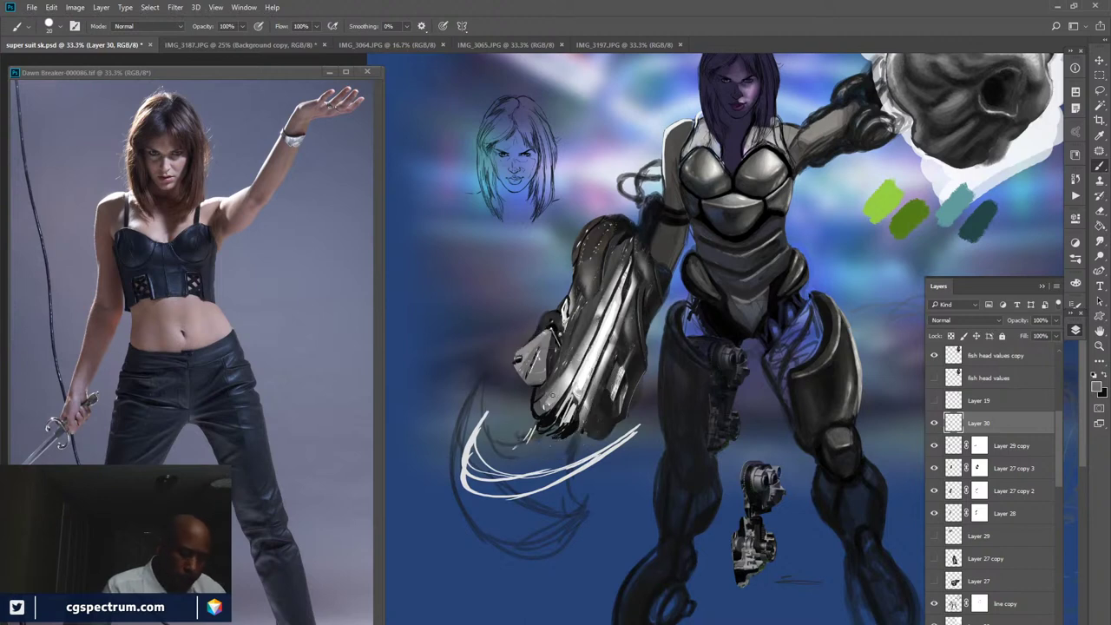
{"action": "key", "text": "F5"}
{"action": "left_click", "coordinate": [864, 380]}
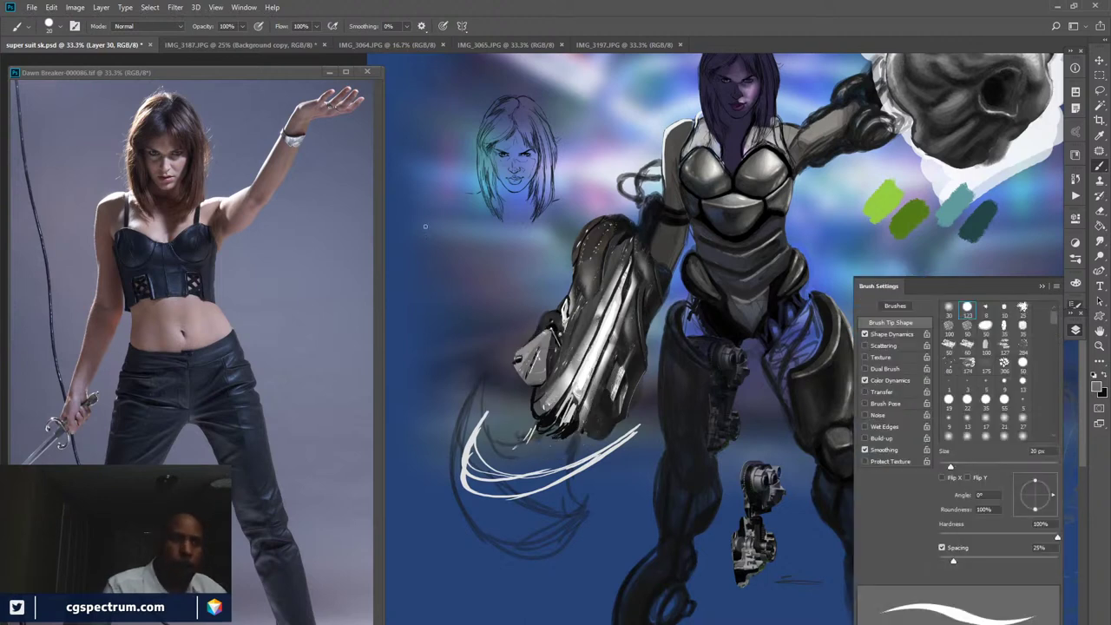
{"action": "key", "text": "7"}
{"action": "key", "text": "1"}
{"action": "key", "text": "F5"}
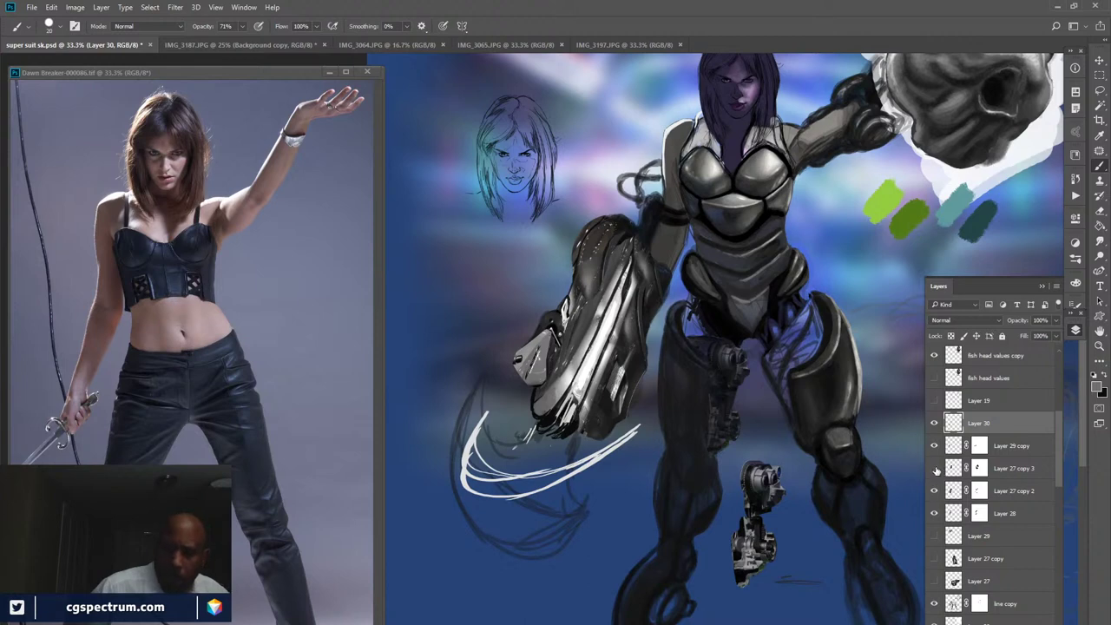
- Compare the arm layers including Layer 27 copy 2, enlarge the brush, and zoom to the forearm
{"action": "left_click", "coordinate": [934, 469]}
{"action": "left_click", "coordinate": [933, 470]}
{"action": "left_click", "coordinate": [934, 491]}
{"action": "left_click", "coordinate": [935, 491]}
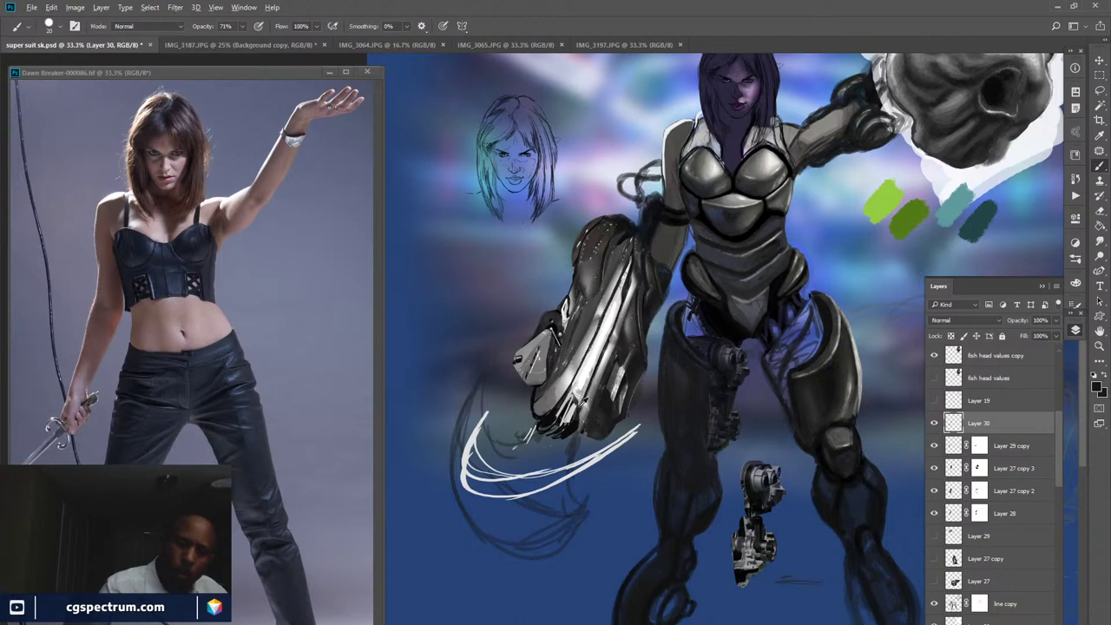
{"action": "key", "text": "bracketright"}
{"action": "key", "text": "bracketright"}
{"action": "key", "text": "bracketright"}
{"action": "key", "text": "bracketright"}
{"action": "key", "text": "bracketright"}
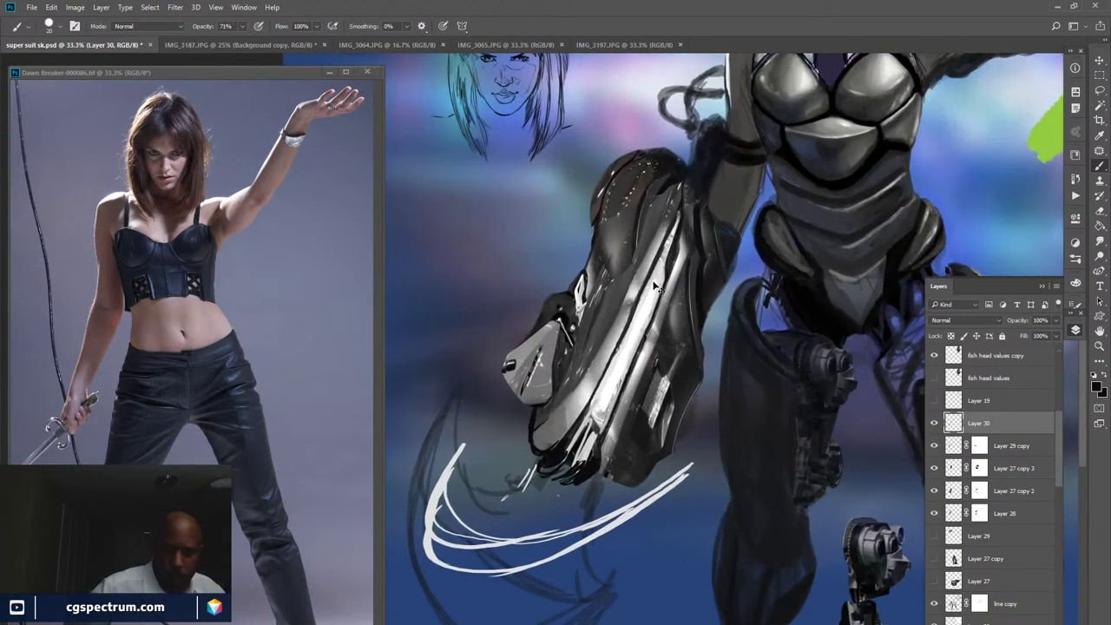
{"action": "scroll", "coordinate": [655, 274], "scroll_direction": "up", "scroll_amount": 1}
{"action": "mouse_move", "coordinate": [694, 399]}
{"action": "left_mouse_down"}
{"action": "mouse_move", "coordinate": [708, 412]}
{"action": "mouse_move", "coordinate": [665, 447]}
{"action": "left_mouse_up"}
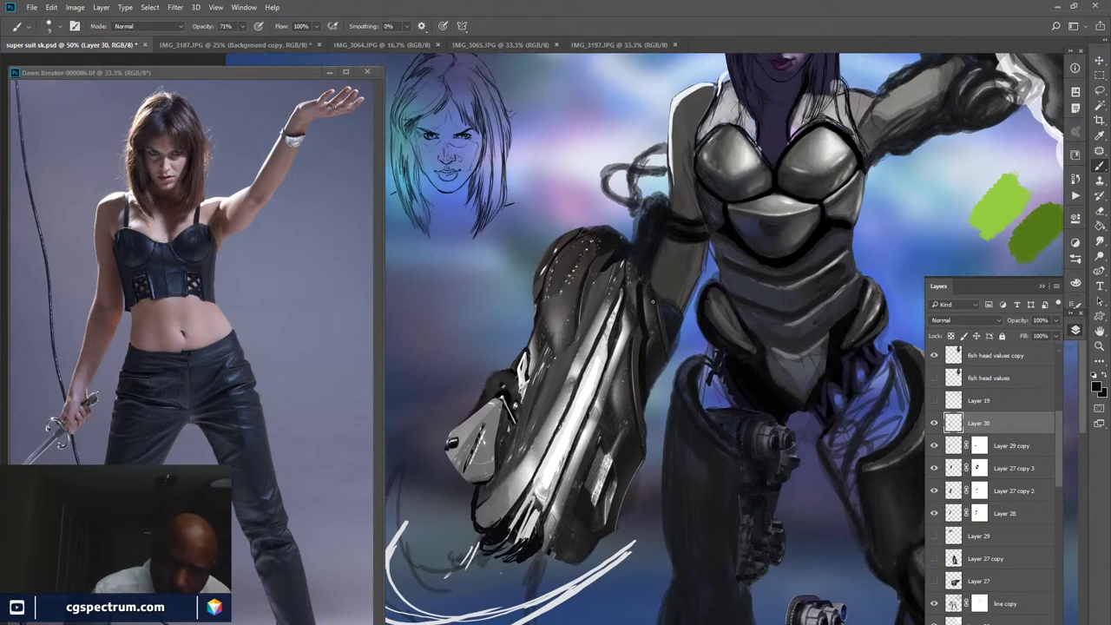
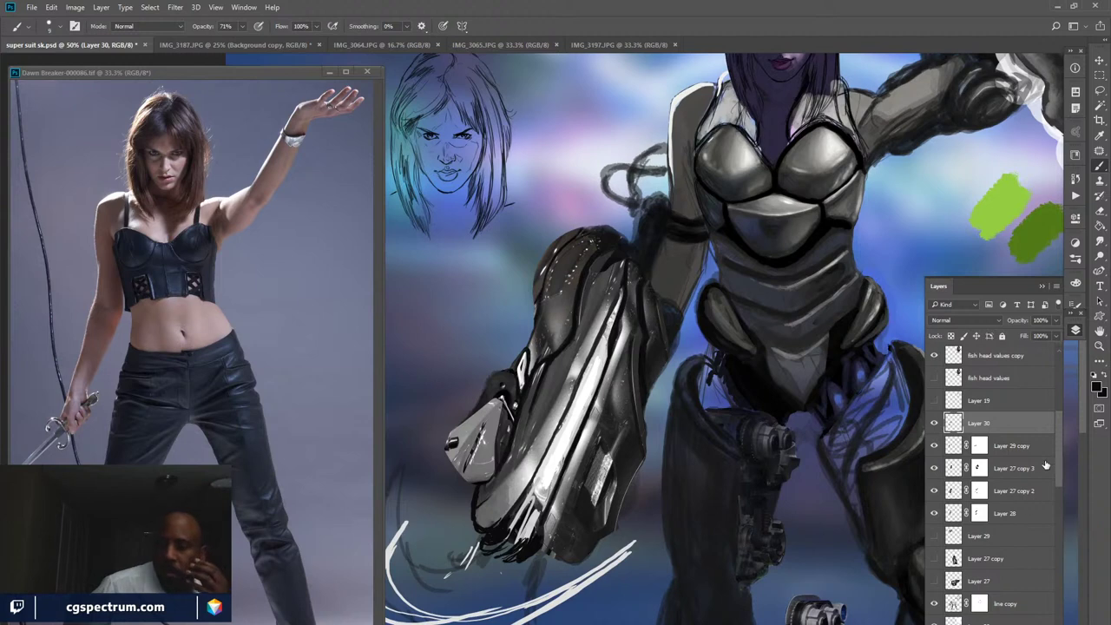
- Compare the boot detail, line copy, leg shading and Layer 24 by toggling their visibility
{"action": "left_click", "coordinate": [933, 491]}
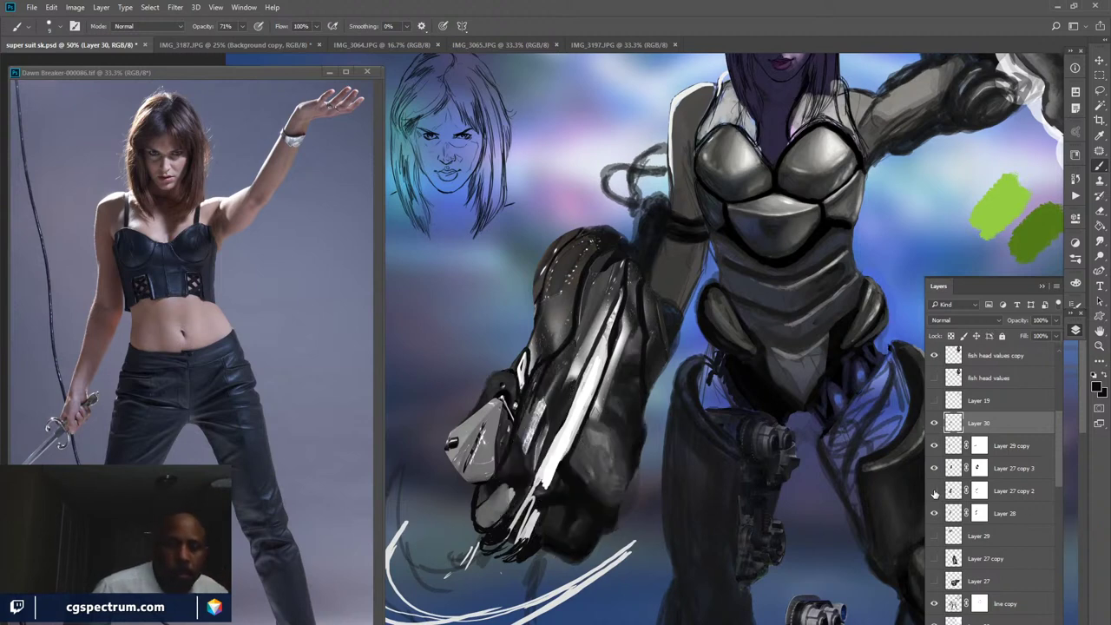
{"action": "left_click", "coordinate": [933, 491]}
{"action": "left_click", "coordinate": [934, 468]}
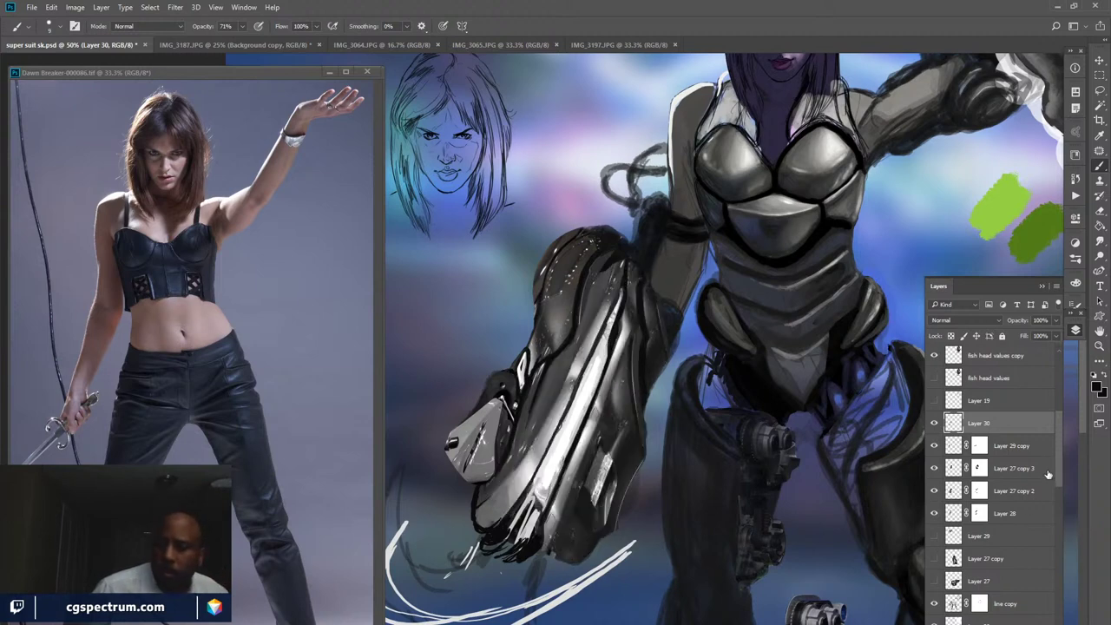
{"action": "scroll", "coordinate": [944, 477], "scroll_direction": "down", "scroll_amount": 5}
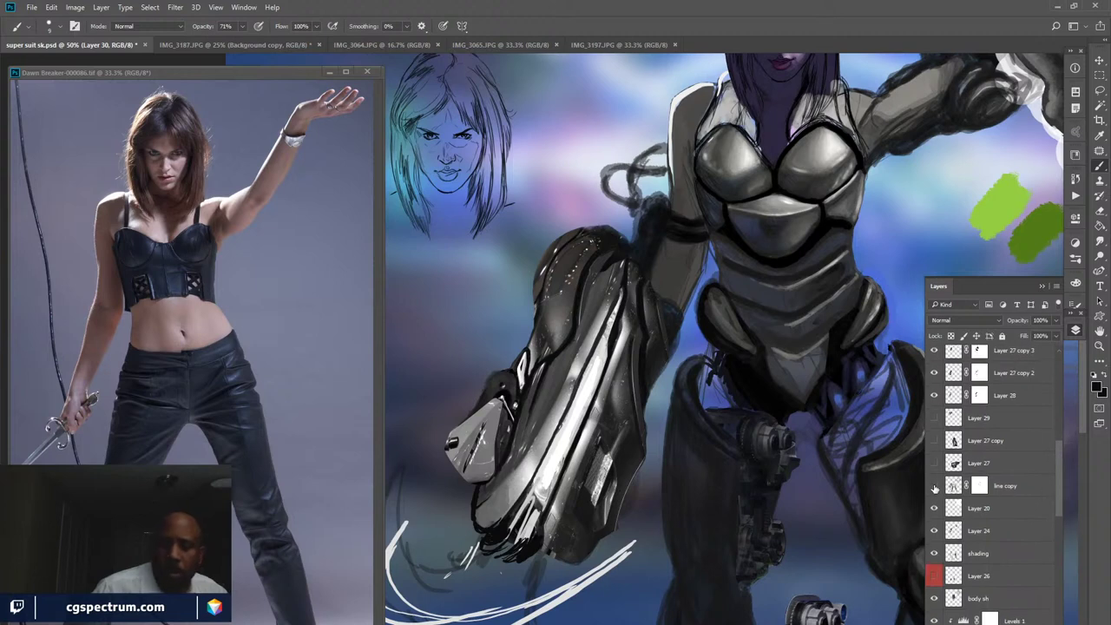
{"action": "left_click", "coordinate": [934, 486]}
{"action": "left_click", "coordinate": [934, 486]}
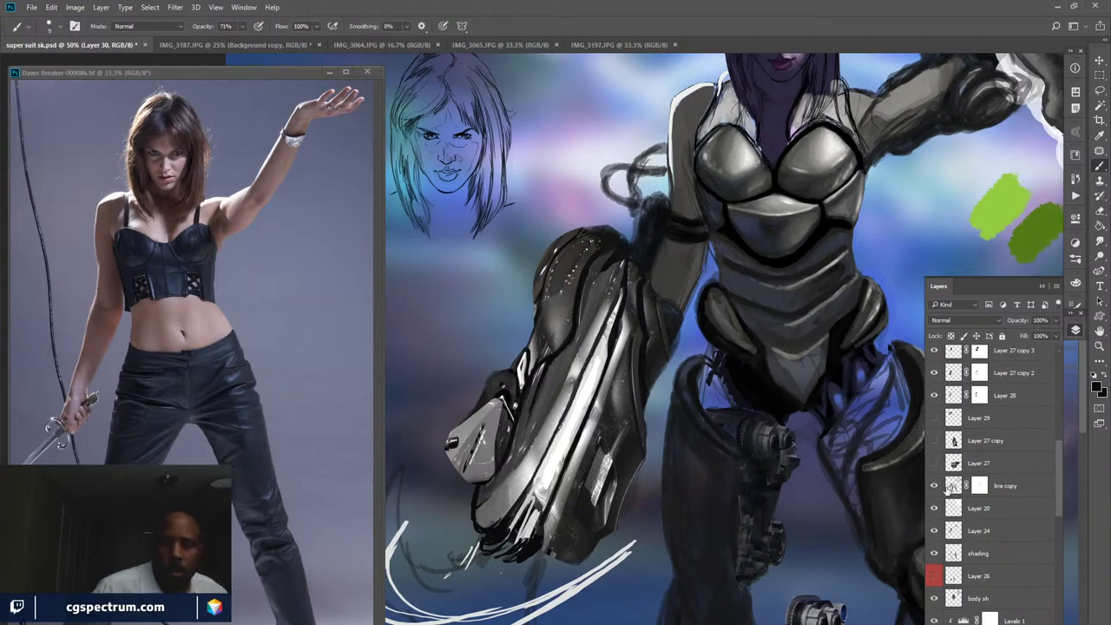
{"action": "left_click", "coordinate": [933, 554]}
{"action": "left_click", "coordinate": [933, 531]}
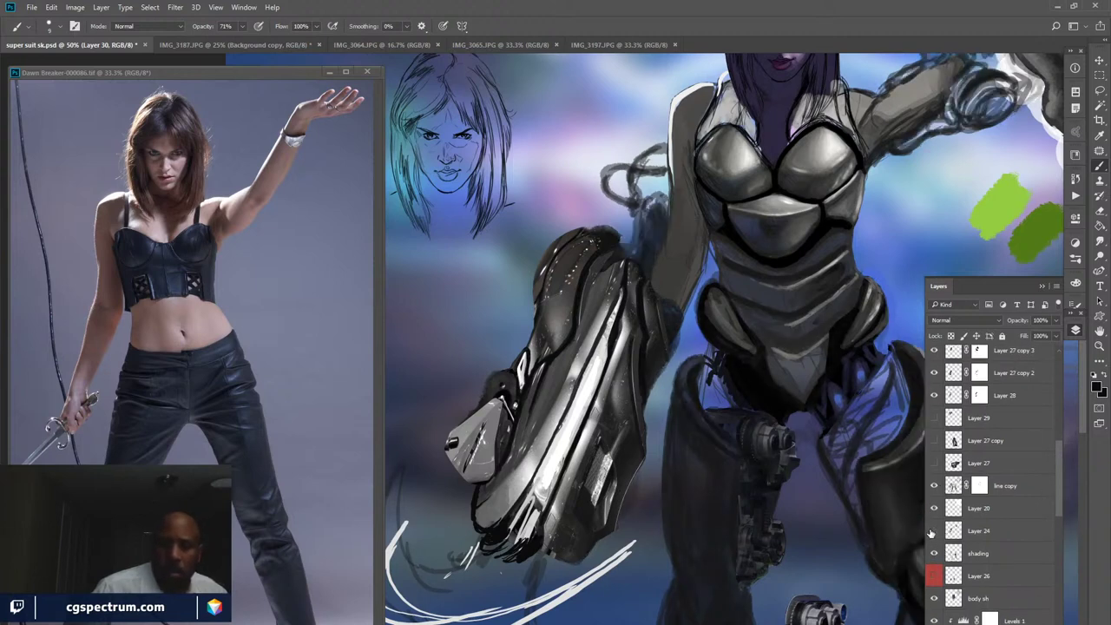
{"action": "left_click", "coordinate": [932, 531]}
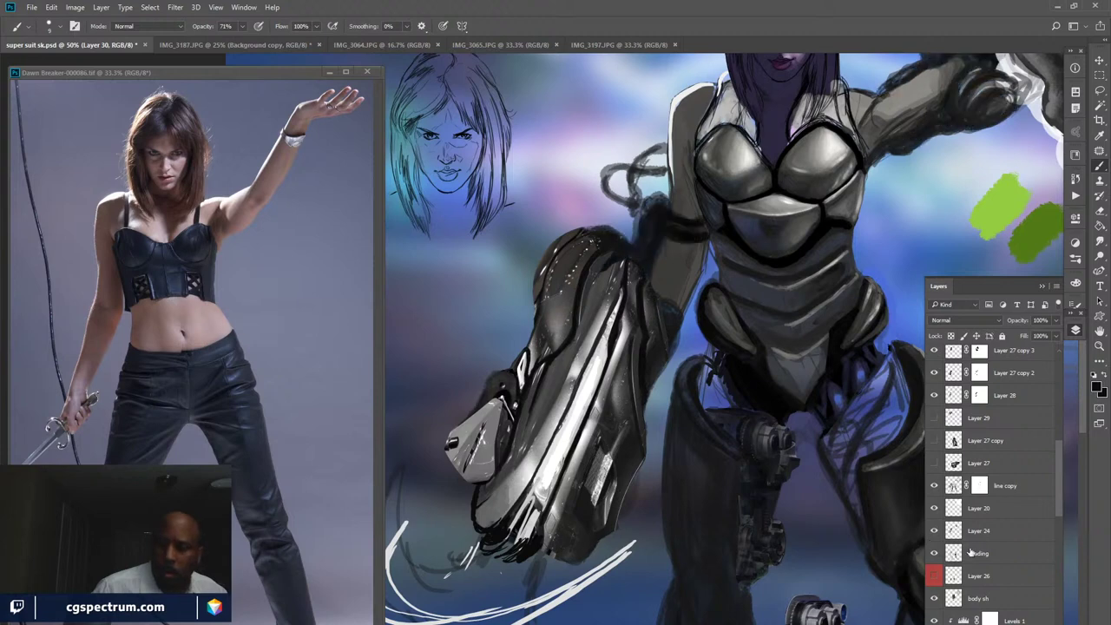
{"action": "left_click", "coordinate": [934, 550]}
{"action": "left_click", "coordinate": [934, 531]}
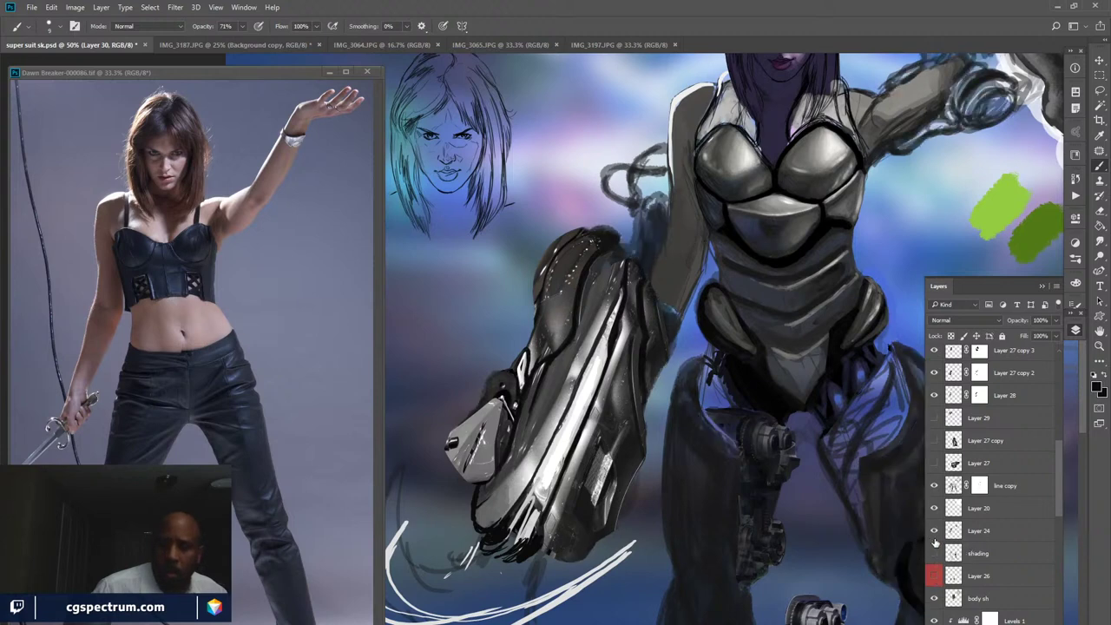
{"action": "left_click", "coordinate": [934, 552]}
{"action": "left_click_drag", "start_coordinate": [1055, 502], "coordinate": [1055, 537]}
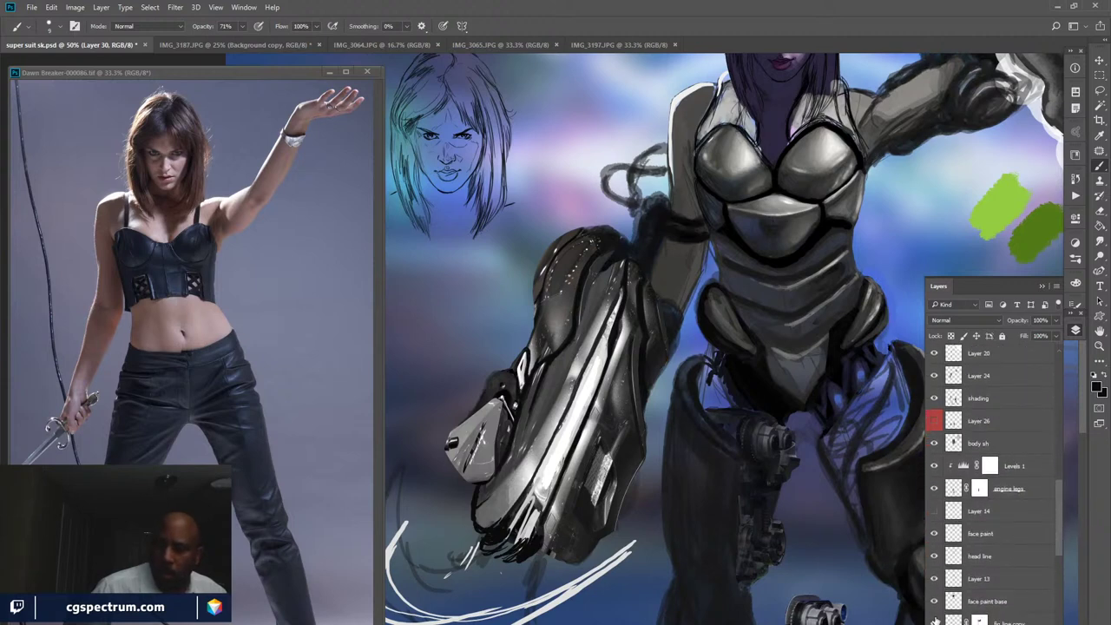
- Compare the face paint and Layer 30's white arm strokes by hiding and showing them
{"action": "left_click", "coordinate": [933, 534]}
{"action": "left_click", "coordinate": [934, 533]}
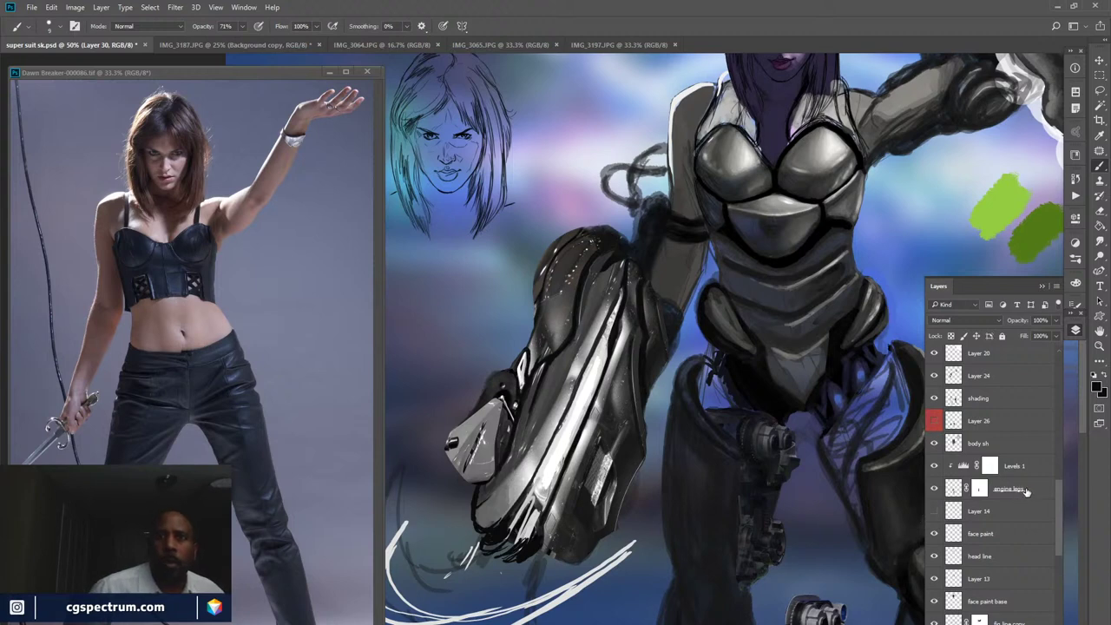
{"action": "scroll", "coordinate": [1057, 502], "scroll_direction": "down", "scroll_amount": 1}
{"action": "mouse_move", "coordinate": [1056, 502]}
{"action": "left_mouse_down"}
{"action": "mouse_move", "coordinate": [1057, 522]}
{"action": "mouse_move", "coordinate": [1050, 428]}
{"action": "left_mouse_up"}
{"action": "left_click", "coordinate": [933, 430]}
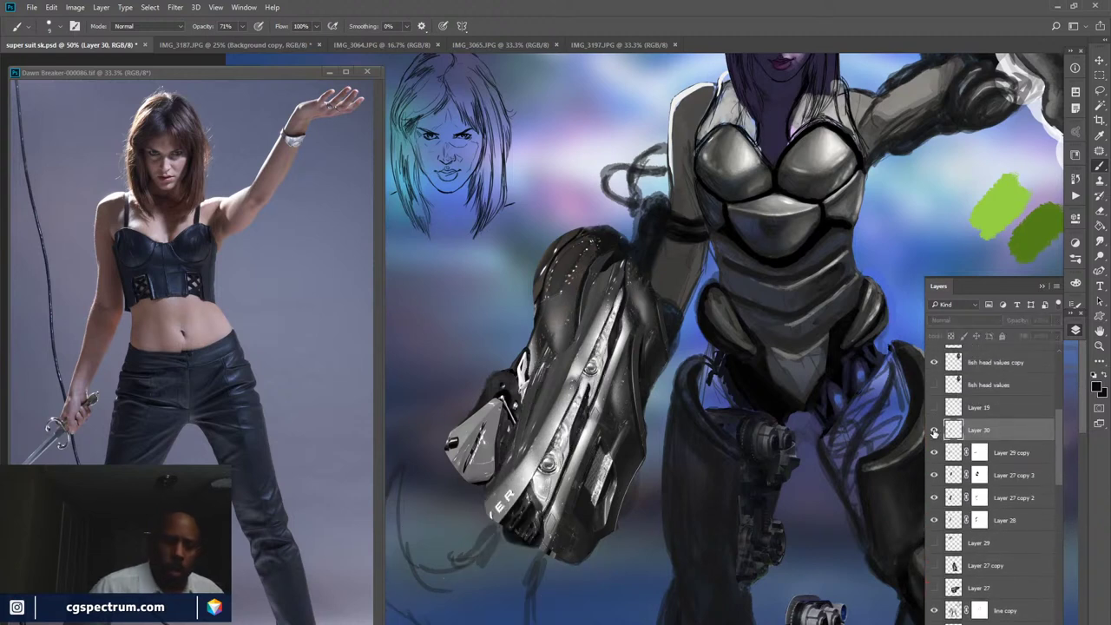
{"action": "left_click", "coordinate": [934, 430]}
{"action": "left_click", "coordinate": [933, 431]}
{"action": "left_click", "coordinate": [934, 431]}
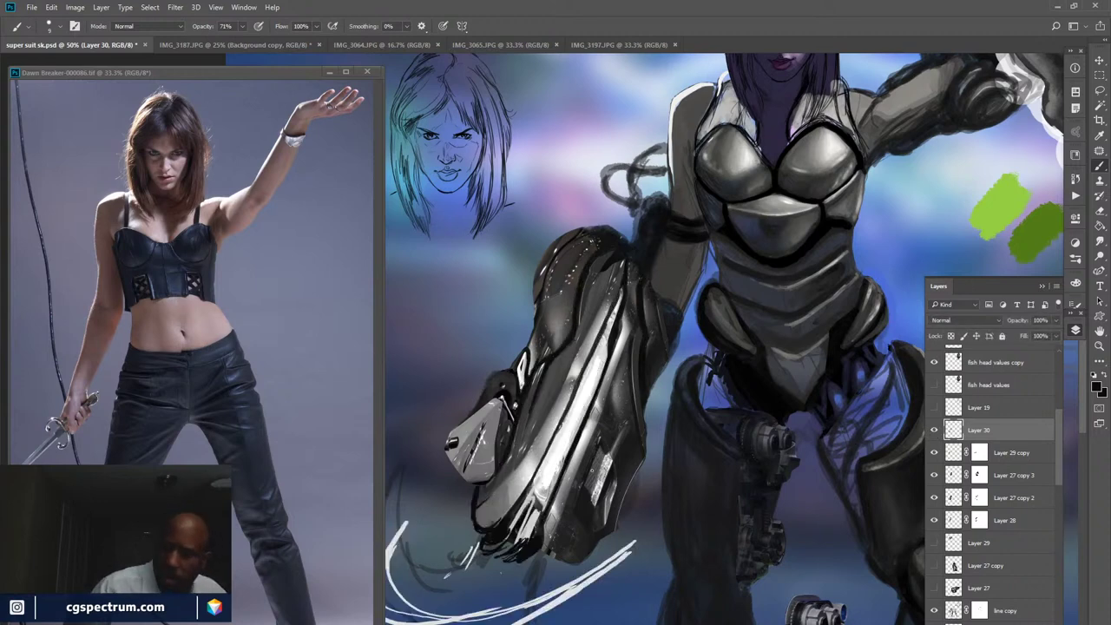
{"action": "left_click", "coordinate": [934, 431]}
{"action": "left_click", "coordinate": [933, 430]}
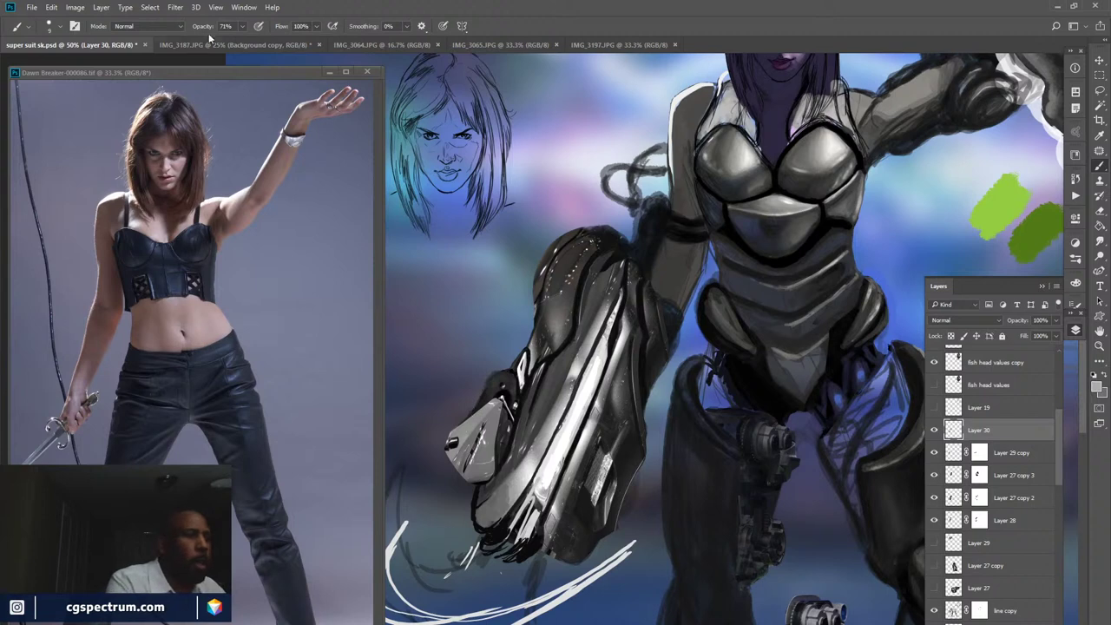
- Set brush opacity to 52% and paint a lighter grey stroke over the boot's side panel
{"action": "key", "text": "5"}
{"action": "key", "text": "2"}
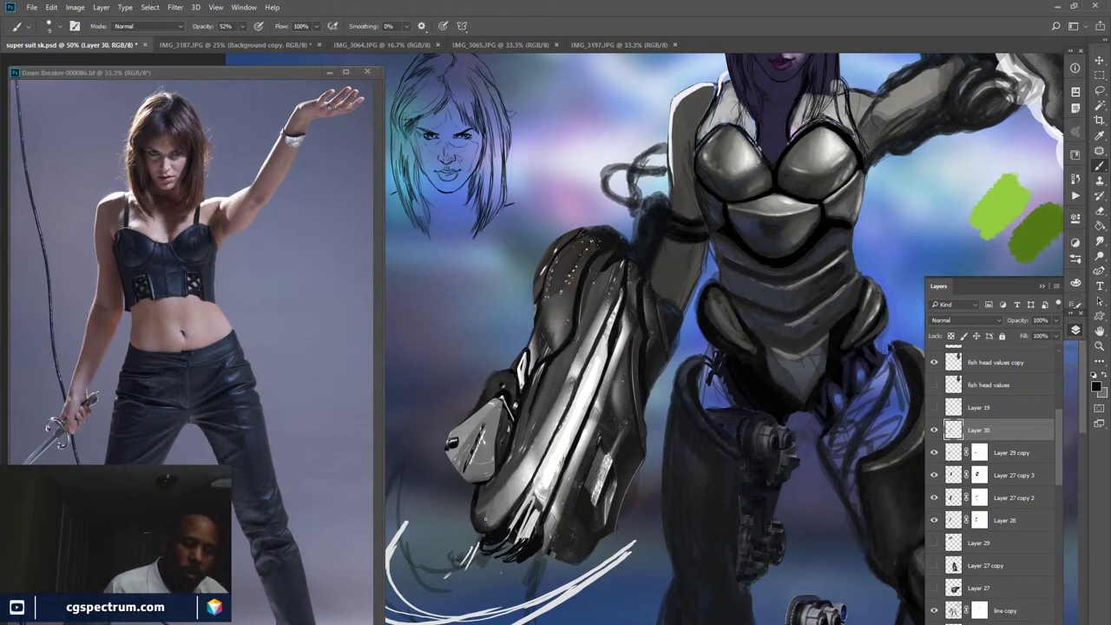
{"action": "key", "text": "x"}
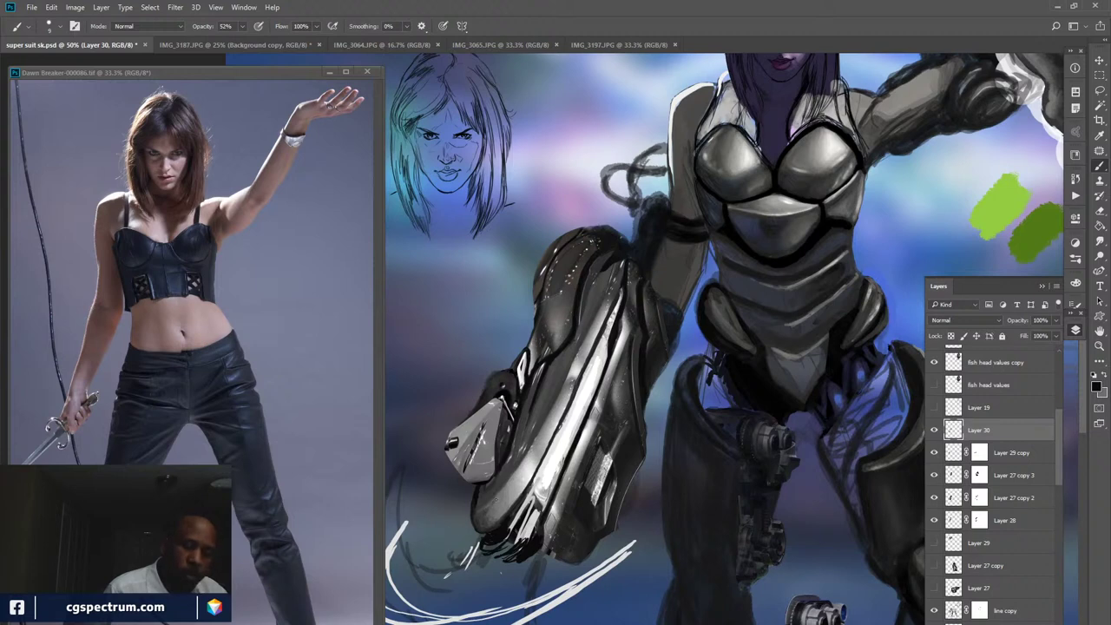
{"action": "key", "text": "x"}
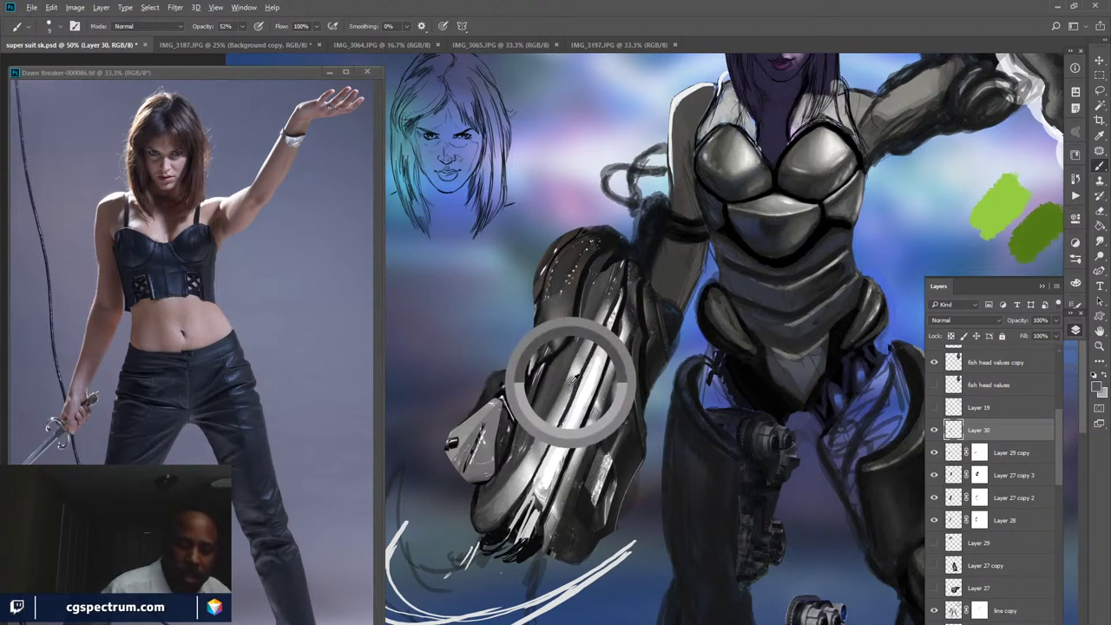
{"action": "key", "text": "x"}
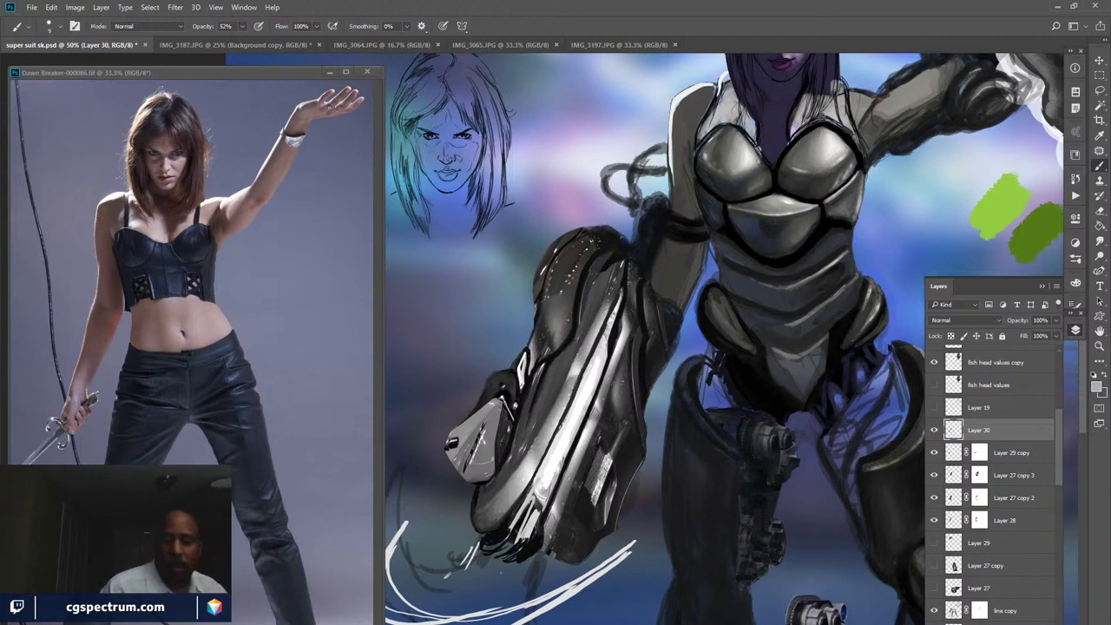
{"action": "left_click_drag", "start_coordinate": [582, 366], "coordinate": [579, 363]}
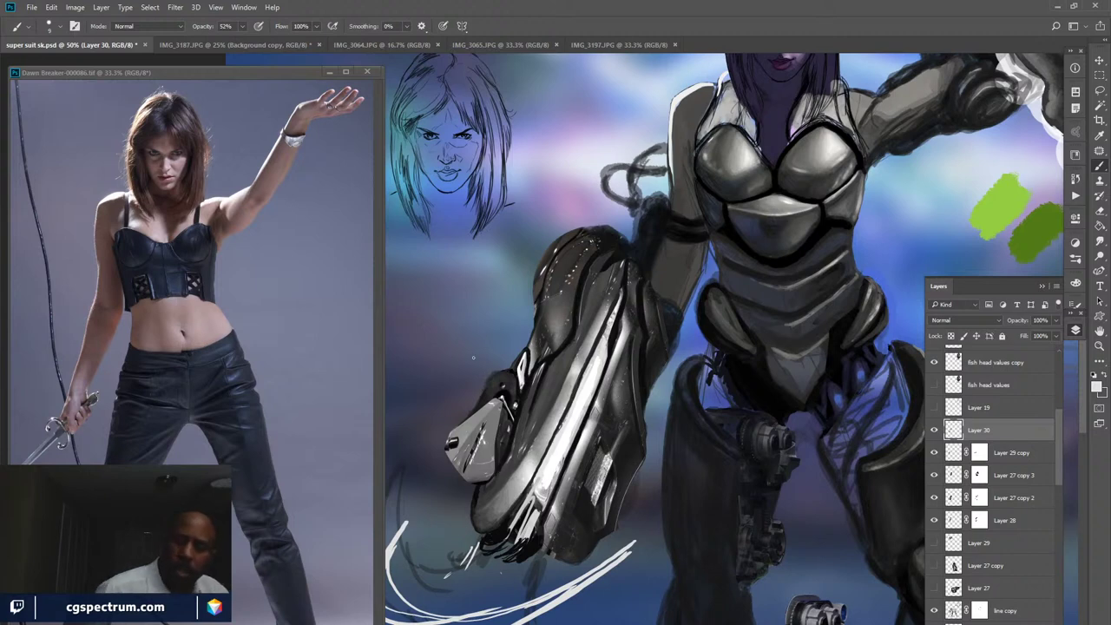
- After comparing Layer 30's highlights, paint short dark strokes down the boot's left edge
{"action": "left_click", "coordinate": [933, 431]}
{"action": "left_click", "coordinate": [934, 431]}
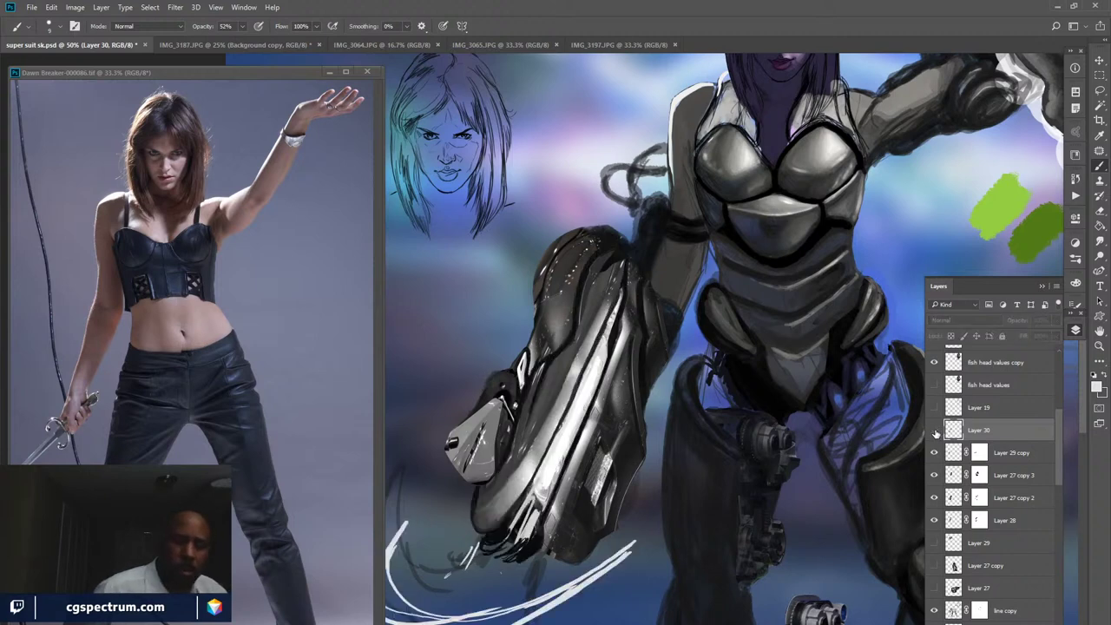
{"action": "left_click", "coordinate": [934, 432]}
{"action": "left_click", "coordinate": [934, 431]}
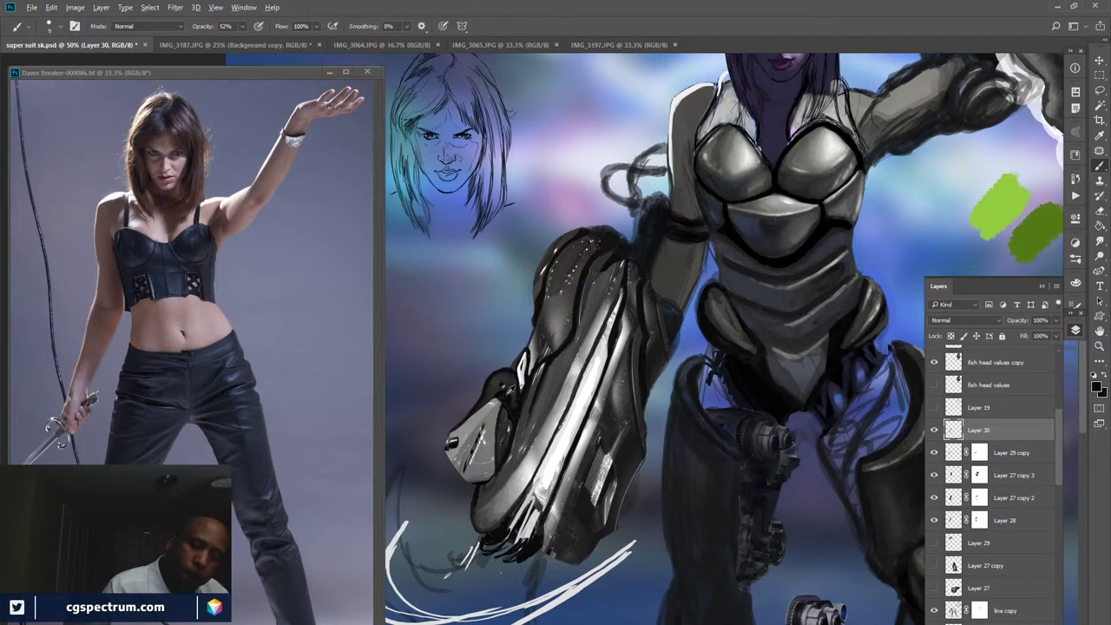
{"action": "left_click_drag", "start_coordinate": [496, 420], "coordinate": [496, 461]}
{"action": "left_click_drag", "start_coordinate": [494, 480], "coordinate": [501, 470]}
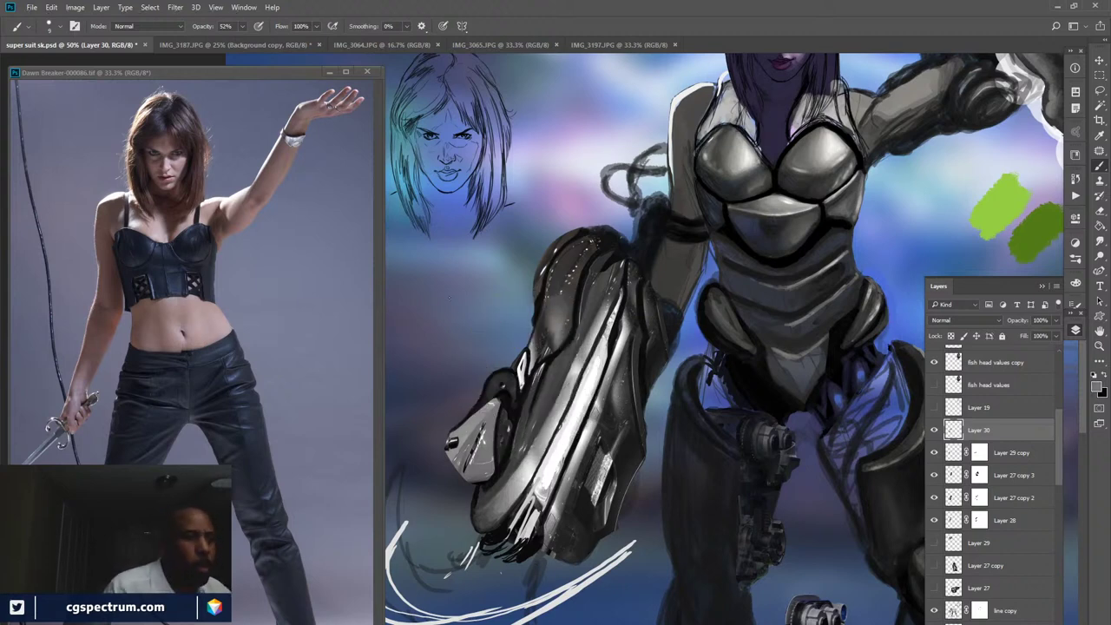
- Choose a round brush tip in the Brush Settings panel
{"action": "key", "text": "F5"}
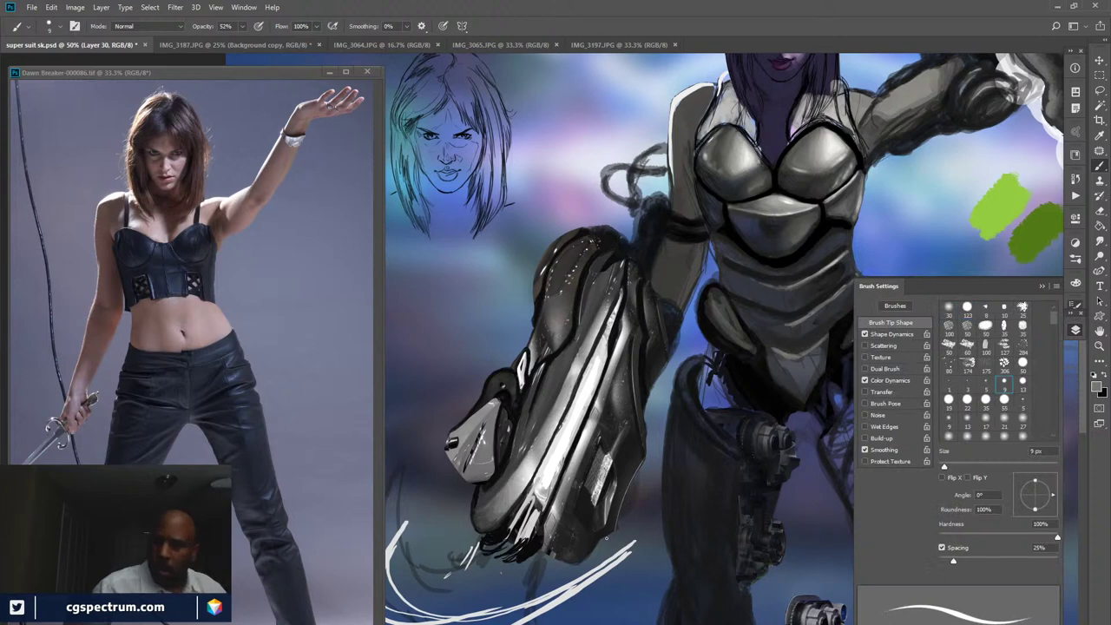
{"action": "key", "text": "F5"}
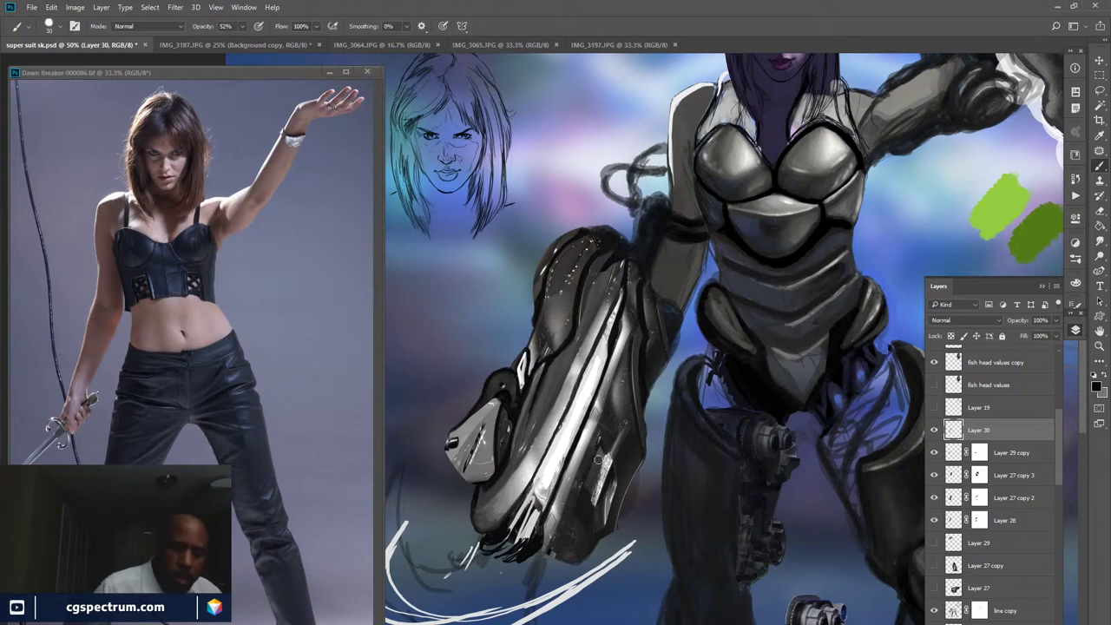
- Sample armour greys and paint faint dark strokes along the forearm's highlight stripe
{"action": "left_click_drag", "start_coordinate": [599, 491], "coordinate": [597, 462]}
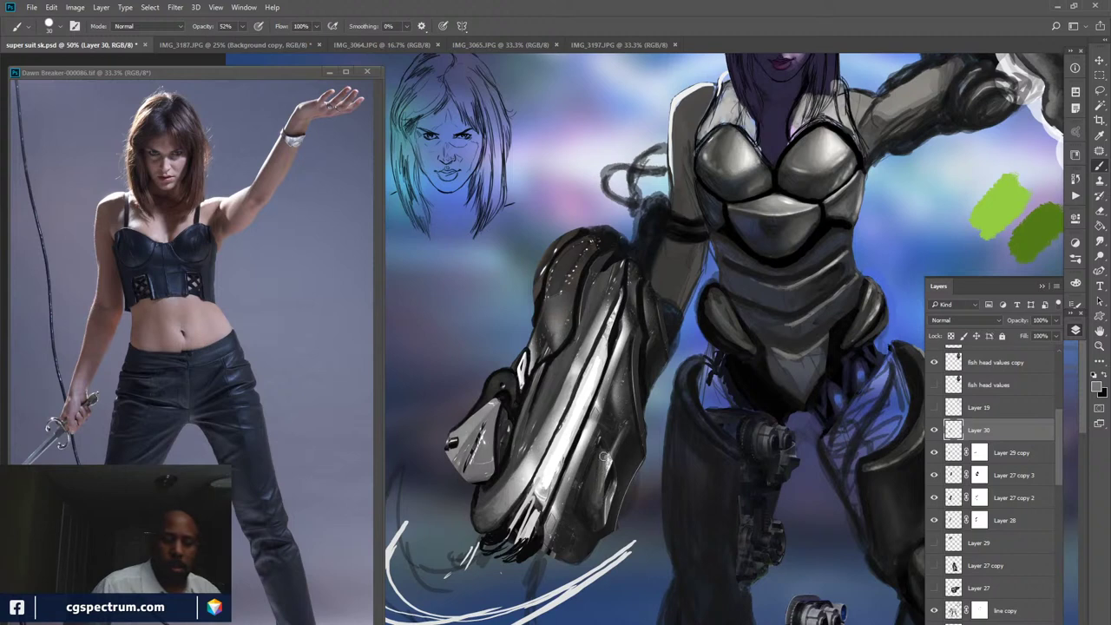
{"action": "left_click", "coordinate": [599, 512], "text": "alt"}
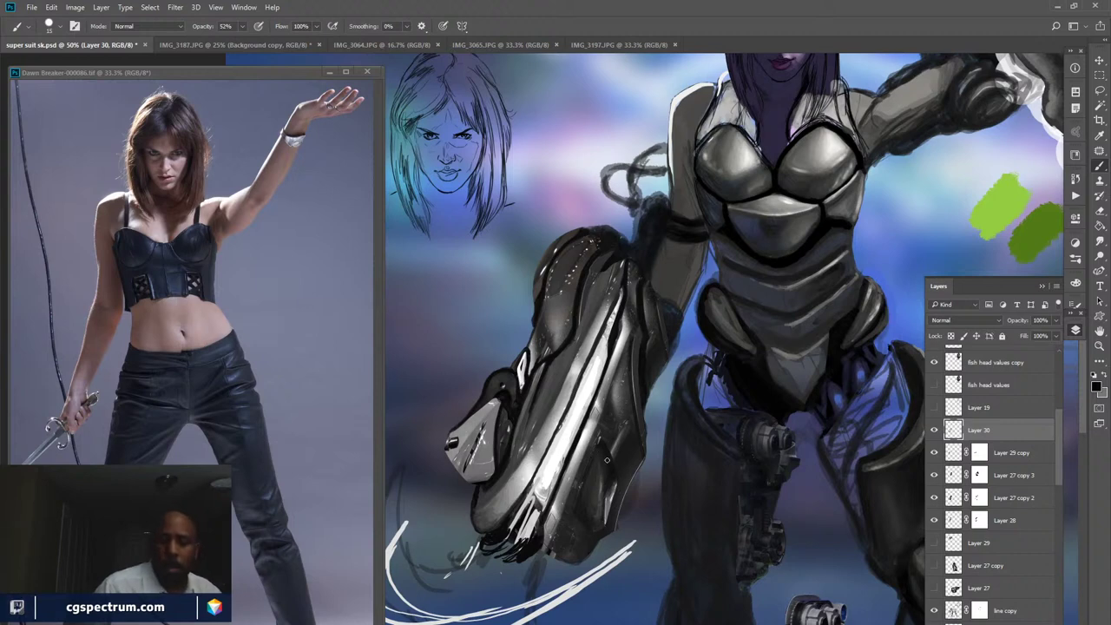
{"action": "left_click", "coordinate": [610, 469], "text": "alt"}
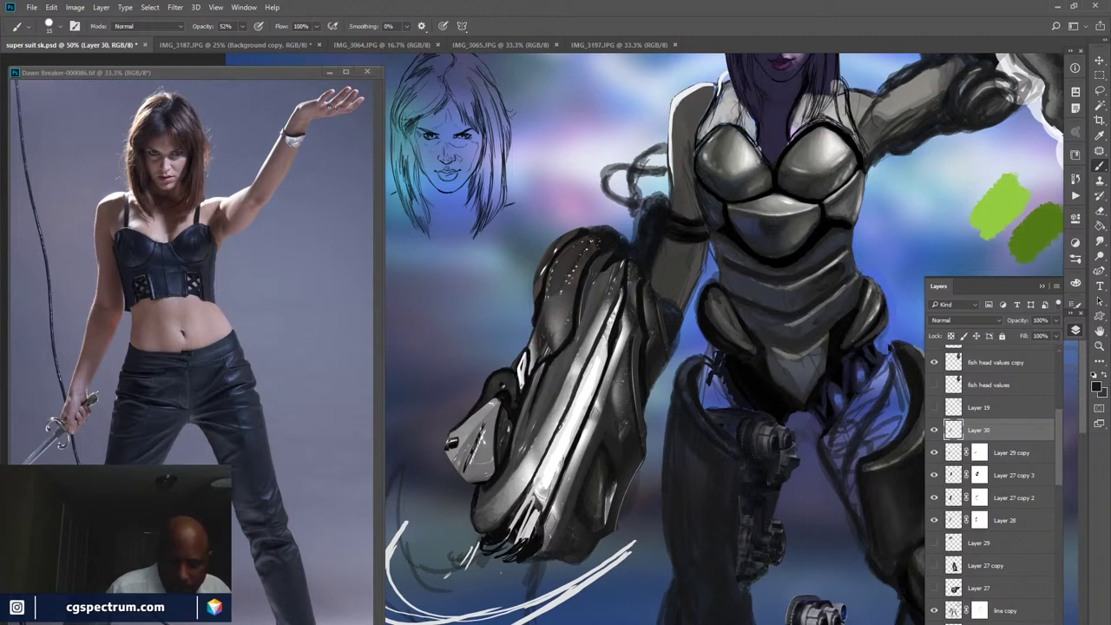
{"action": "left_click", "coordinate": [547, 550], "text": "alt"}
{"action": "left_click", "coordinate": [549, 531], "text": "alt"}
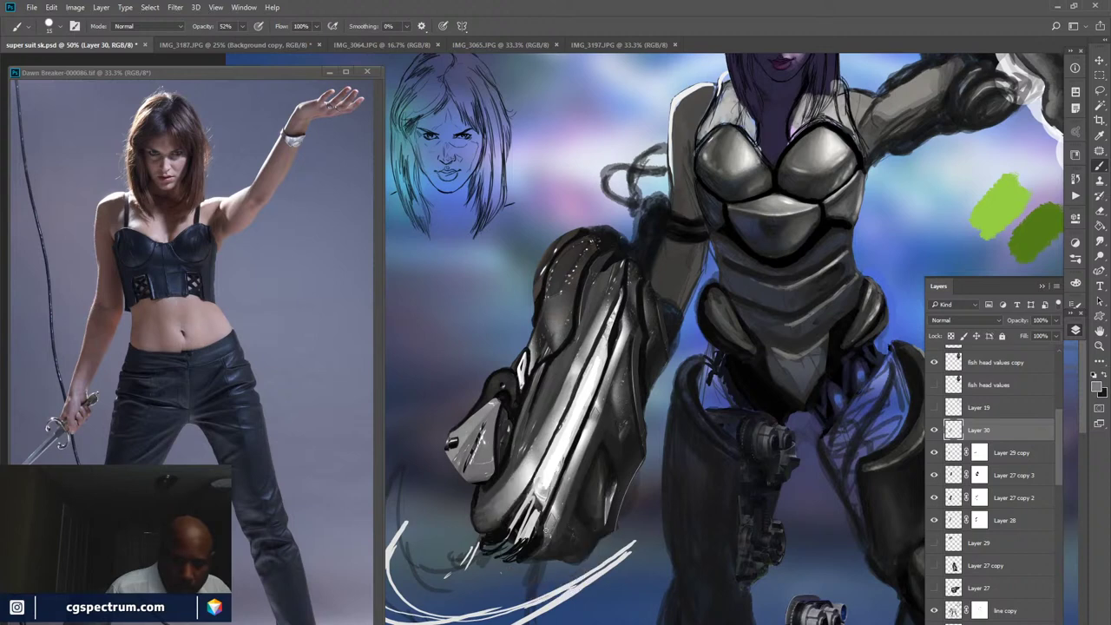
{"action": "left_click", "coordinate": [545, 533], "text": "alt"}
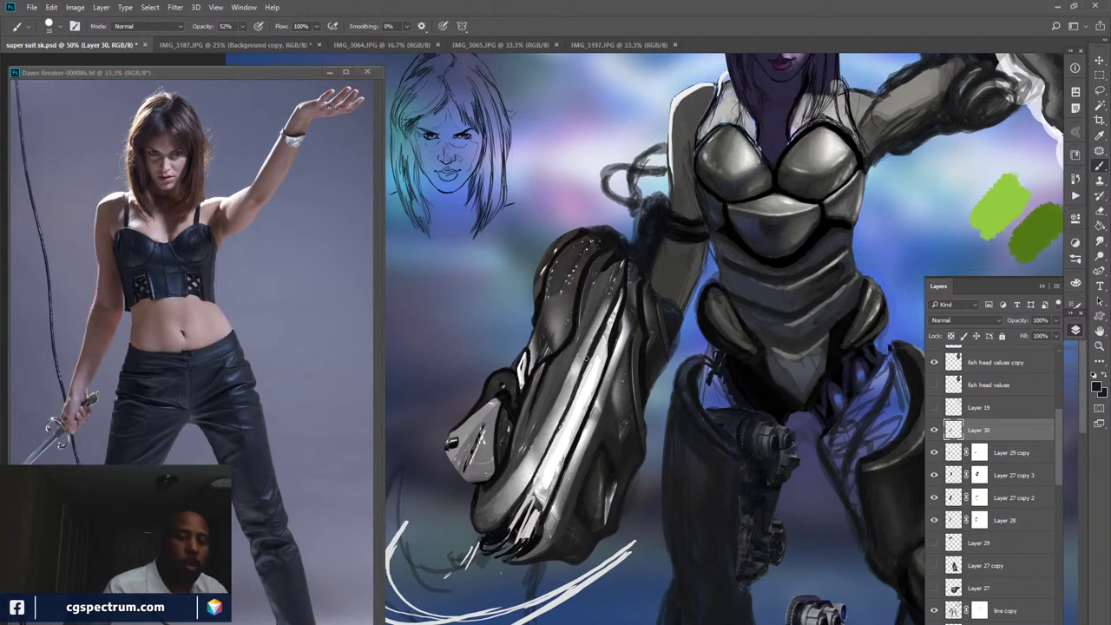
{"action": "mouse_move", "coordinate": [573, 386]}
{"action": "left_mouse_down"}
{"action": "mouse_move", "coordinate": [581, 368]}
{"action": "mouse_move", "coordinate": [559, 427]}
{"action": "mouse_move", "coordinate": [565, 408]}
{"action": "left_mouse_up"}
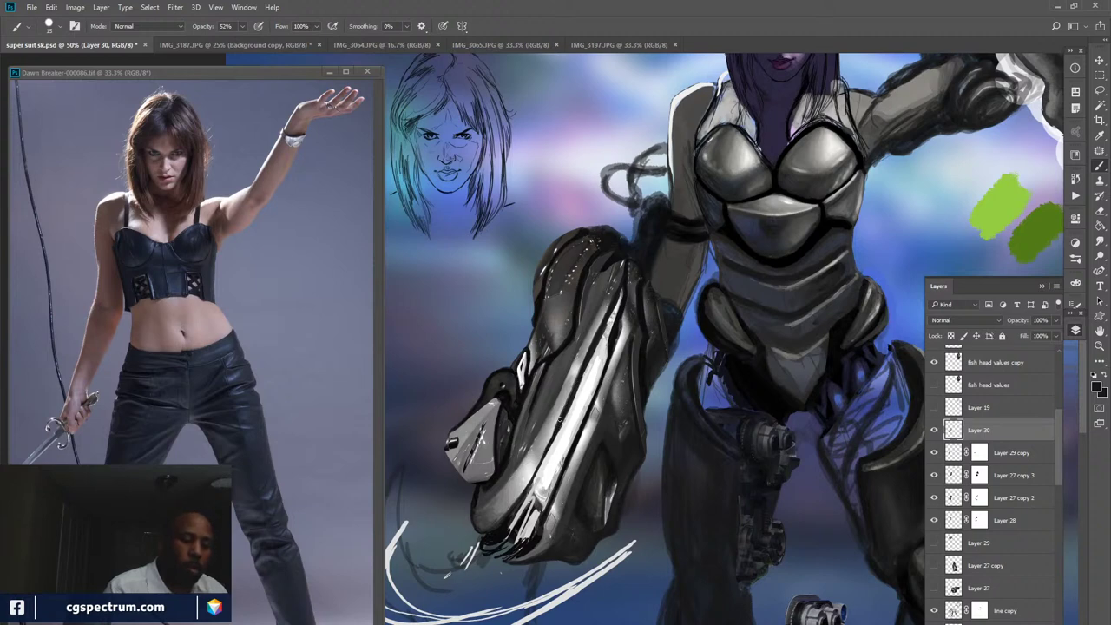
{"action": "mouse_move", "coordinate": [557, 422]}
{"action": "left_mouse_down"}
{"action": "mouse_move", "coordinate": [529, 487]}
{"action": "mouse_move", "coordinate": [531, 473]}
{"action": "left_mouse_up"}
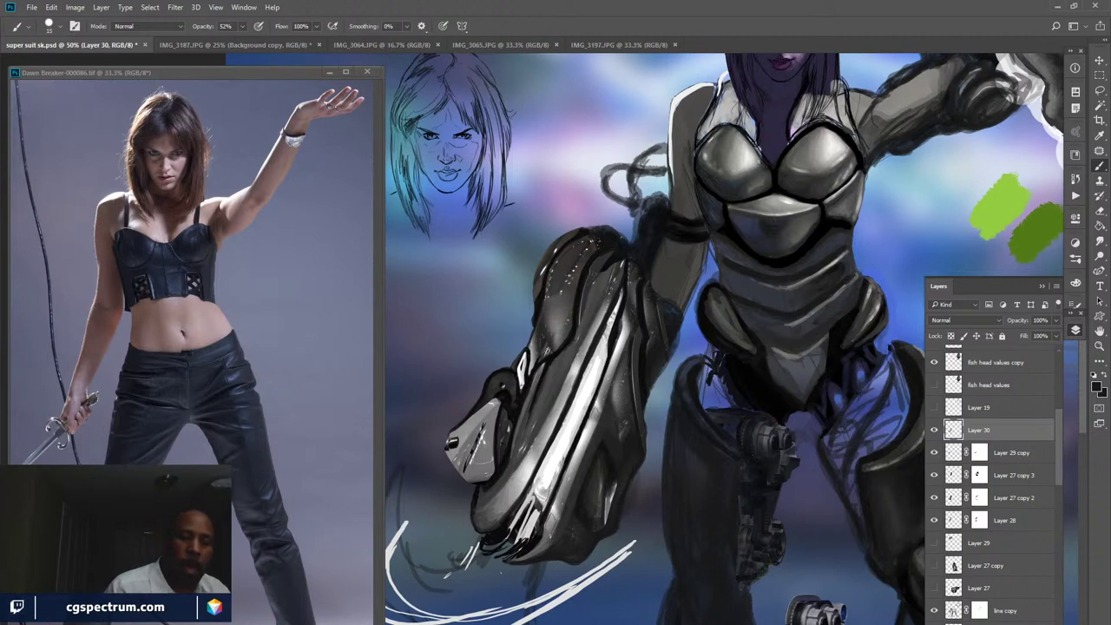
- Lower brush opacity to 31%, sample new armour tones, raise opacity, and sample greys from the arm
{"action": "key", "text": "3"}
{"action": "key", "text": "1"}
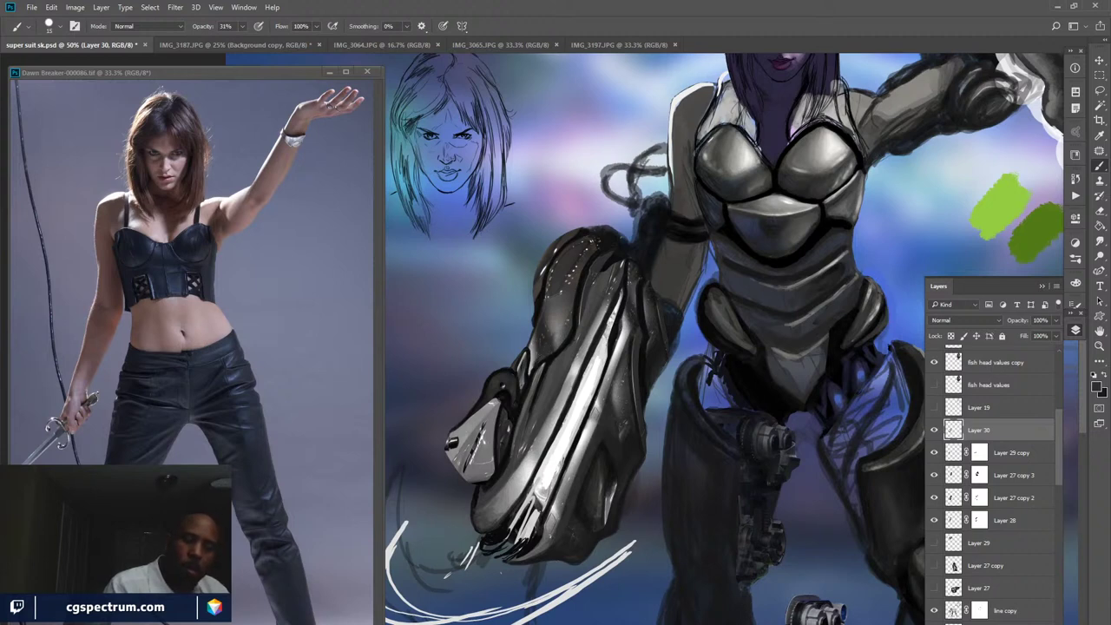
{"action": "left_click", "coordinate": [539, 351], "text": "alt"}
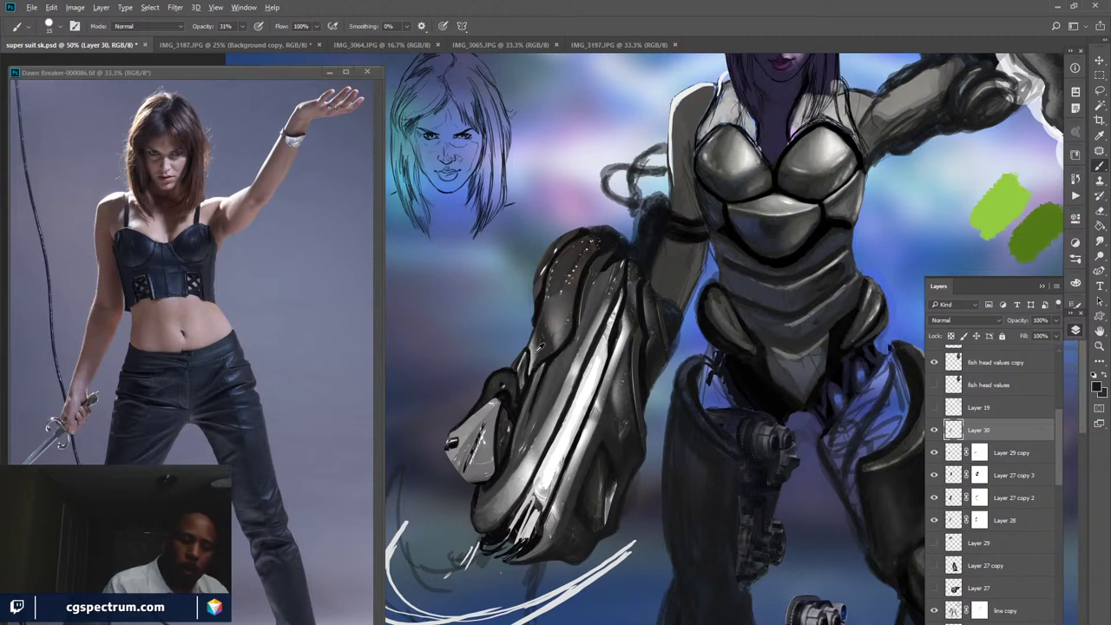
{"action": "left_click", "coordinate": [537, 354], "text": "alt"}
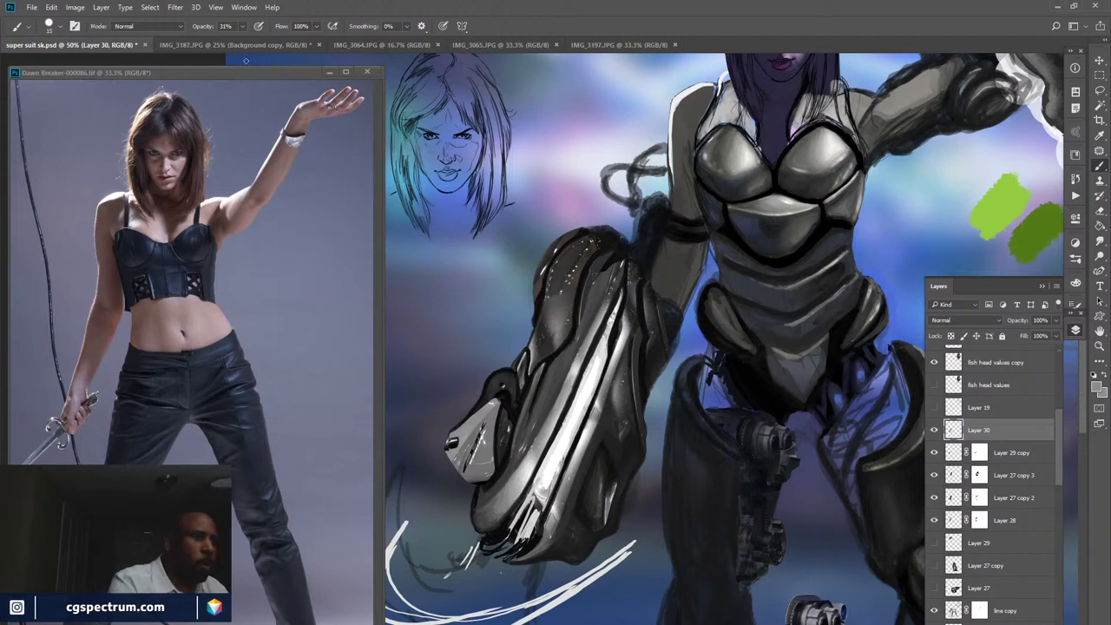
{"action": "key", "text": "8"}
{"action": "key", "text": "1"}
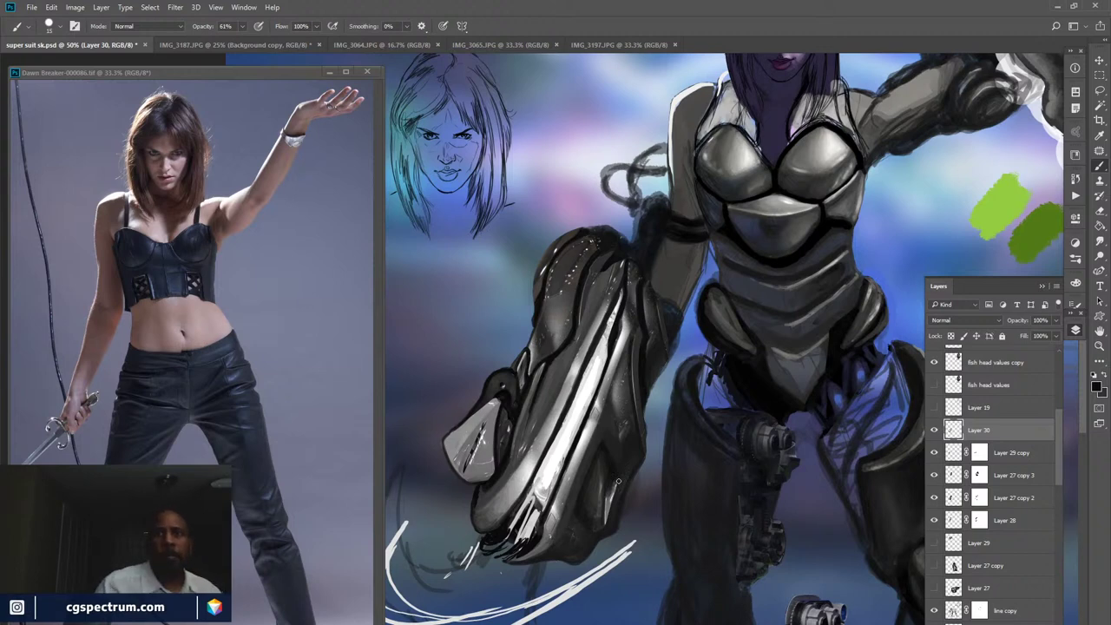
{"action": "left_click_drag", "start_coordinate": [669, 379], "coordinate": [701, 314]}
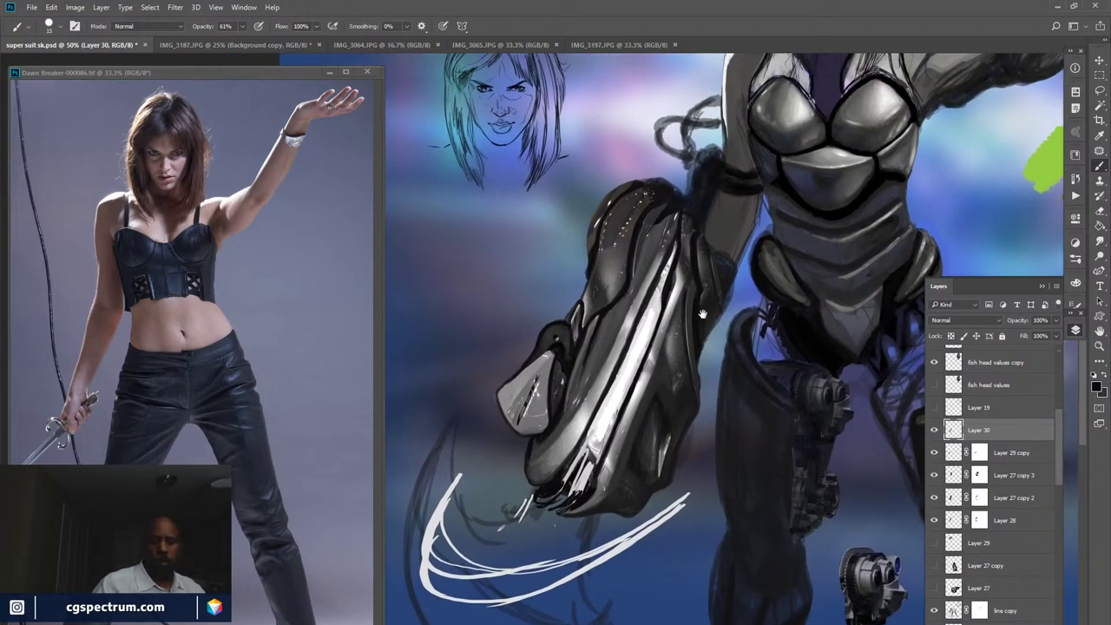
{"action": "left_click", "coordinate": [659, 347], "text": "alt"}
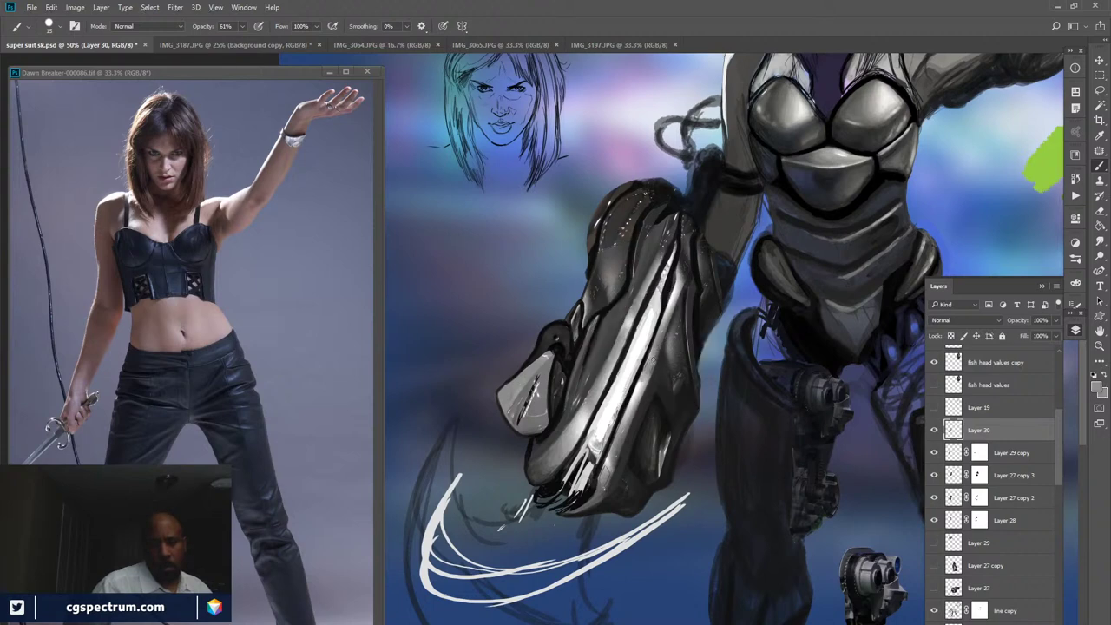
{"action": "left_click", "coordinate": [665, 336], "text": "alt"}
{"action": "left_click", "coordinate": [638, 390], "text": "alt"}
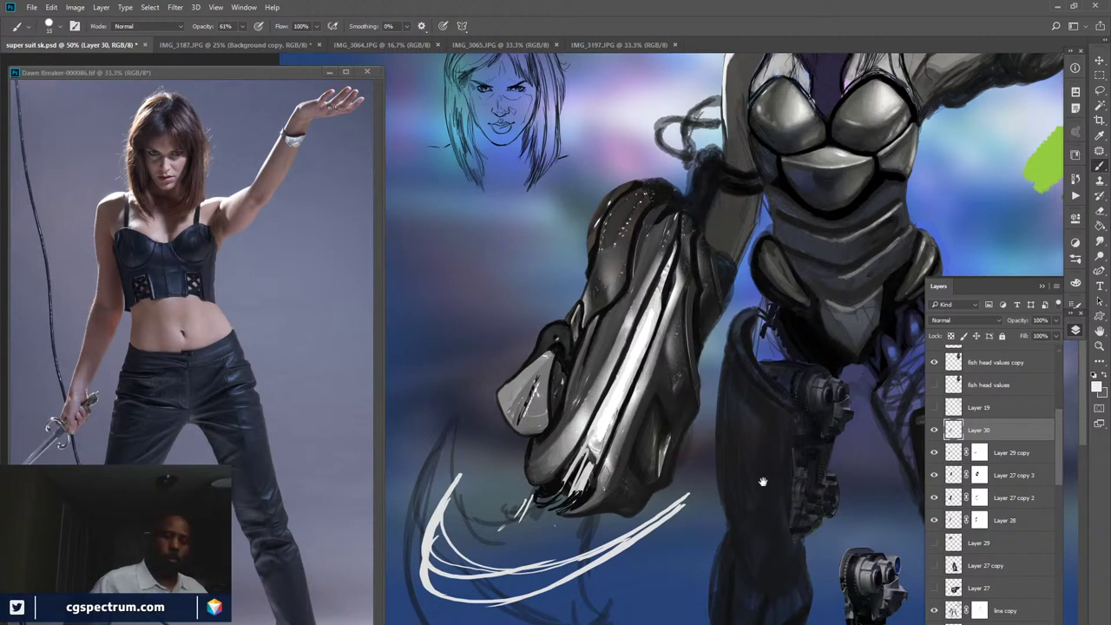
{"action": "mouse_move", "coordinate": [762, 482]}
{"action": "left_mouse_down"}
{"action": "mouse_move", "coordinate": [722, 459]}
{"action": "mouse_move", "coordinate": [727, 490]}
{"action": "mouse_move", "coordinate": [707, 569]}
{"action": "mouse_move", "coordinate": [686, 581]}
{"action": "mouse_move", "coordinate": [717, 520]}
{"action": "mouse_move", "coordinate": [697, 517]}
{"action": "left_mouse_up"}
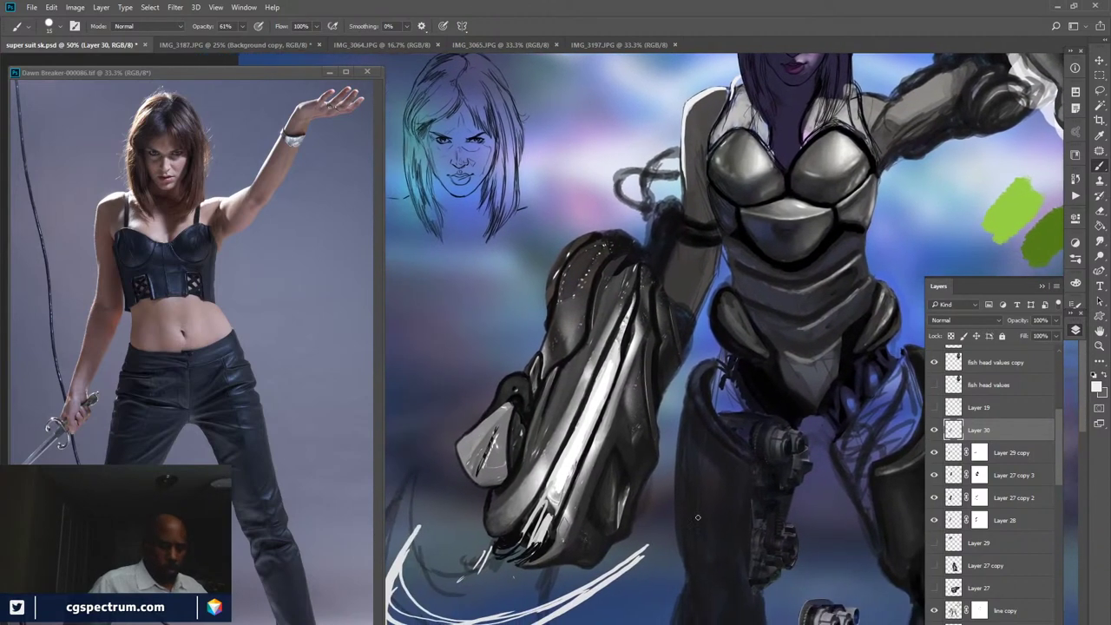
- Review the whole figure, return to 33.3% zoom, compare Layer 30, and add Layer 31
{"action": "key", "text": "ctrl+minus"}
{"action": "key", "text": "ctrl+minus"}
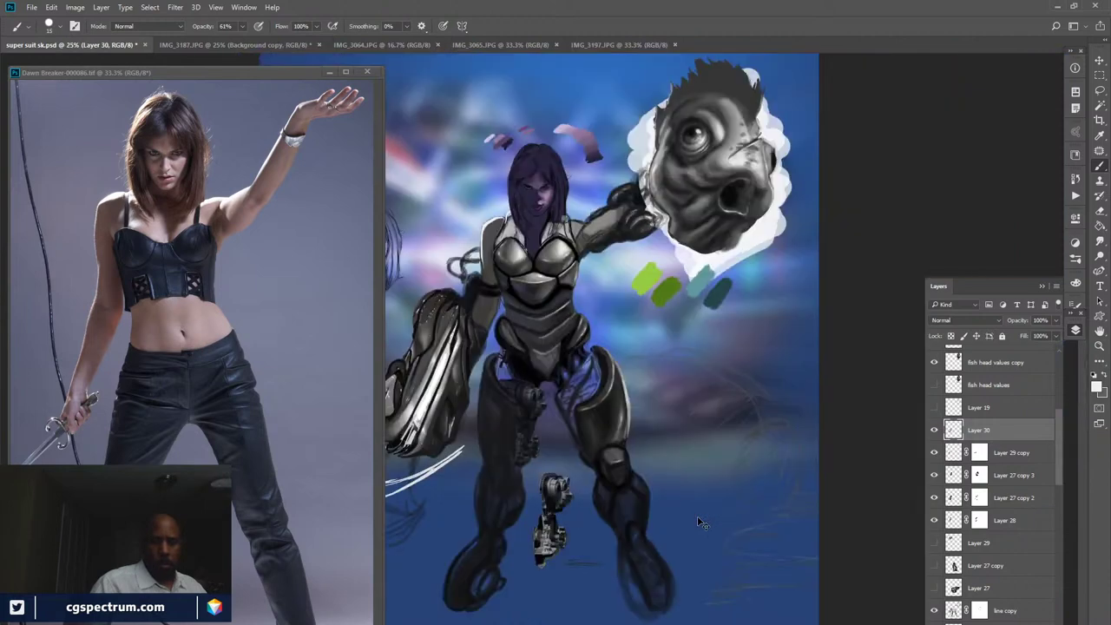
{"action": "key", "text": "ctrl+minus"}
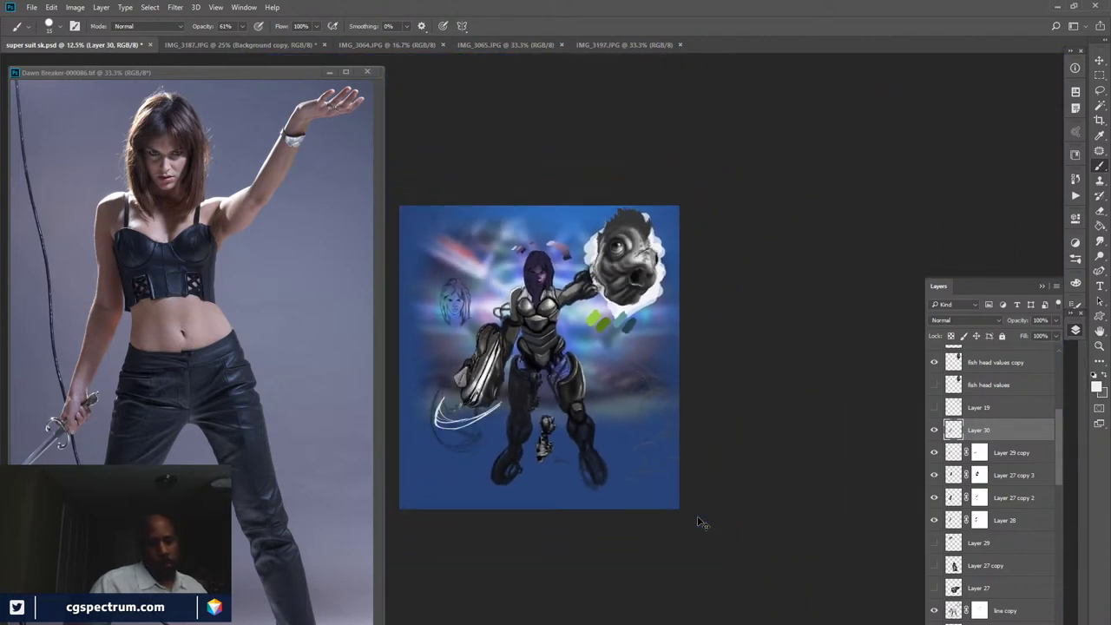
{"action": "key", "text": "ctrl+plus"}
{"action": "key", "text": "ctrl+plus"}
{"action": "key", "text": "ctrl+plus"}
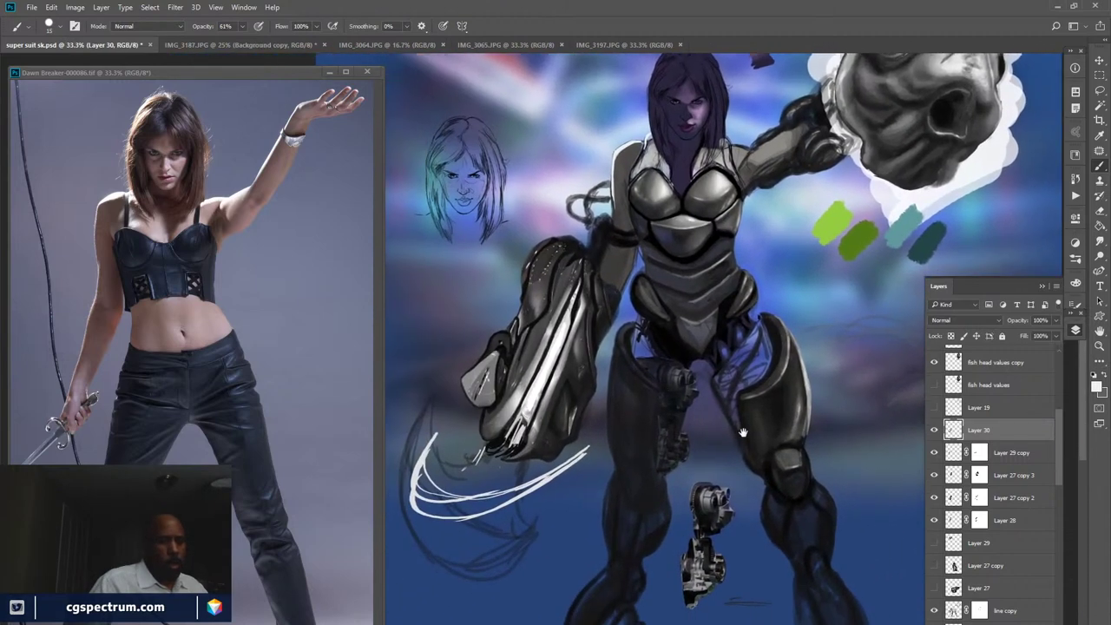
{"action": "left_click_drag", "start_coordinate": [743, 431], "coordinate": [722, 412]}
{"action": "left_click", "coordinate": [934, 429]}
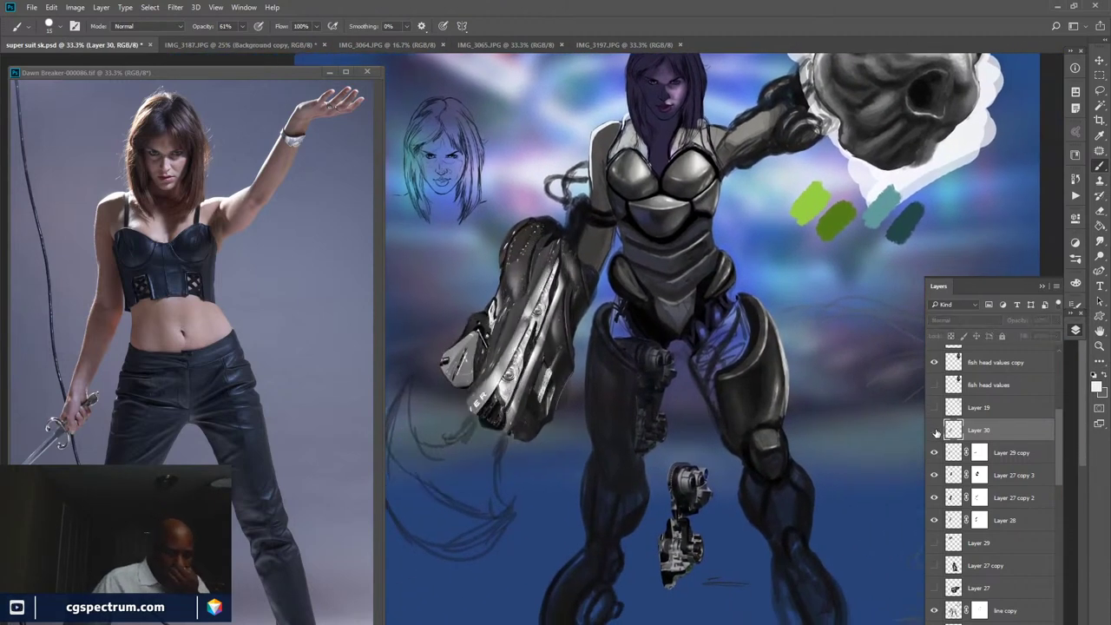
{"action": "left_click", "coordinate": [933, 430]}
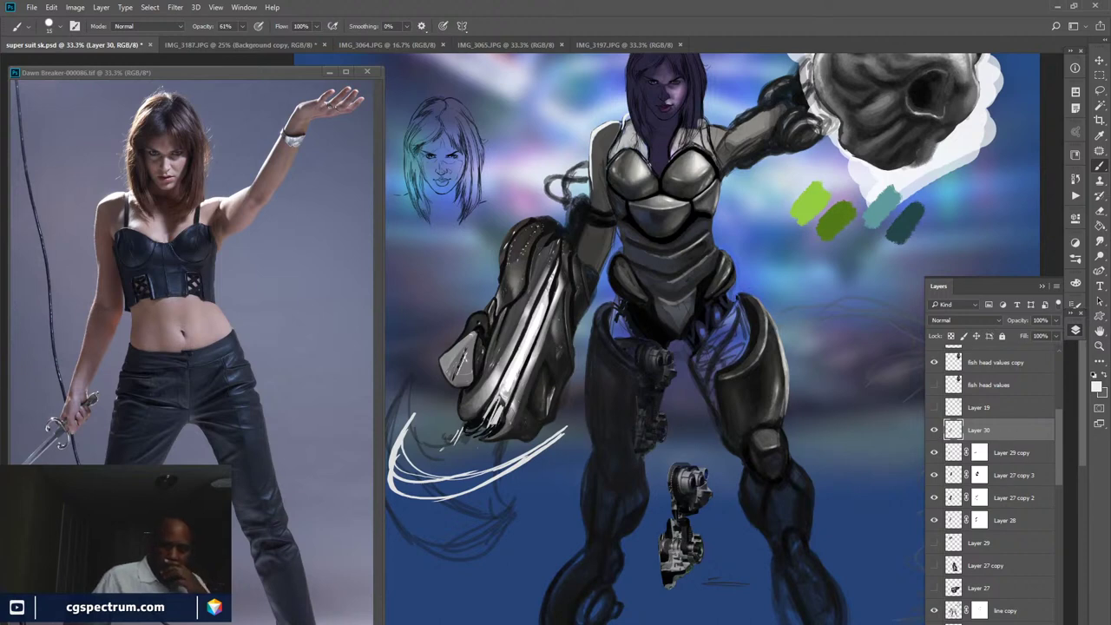
{"action": "key", "text": "ctrl+shift+alt+n"}
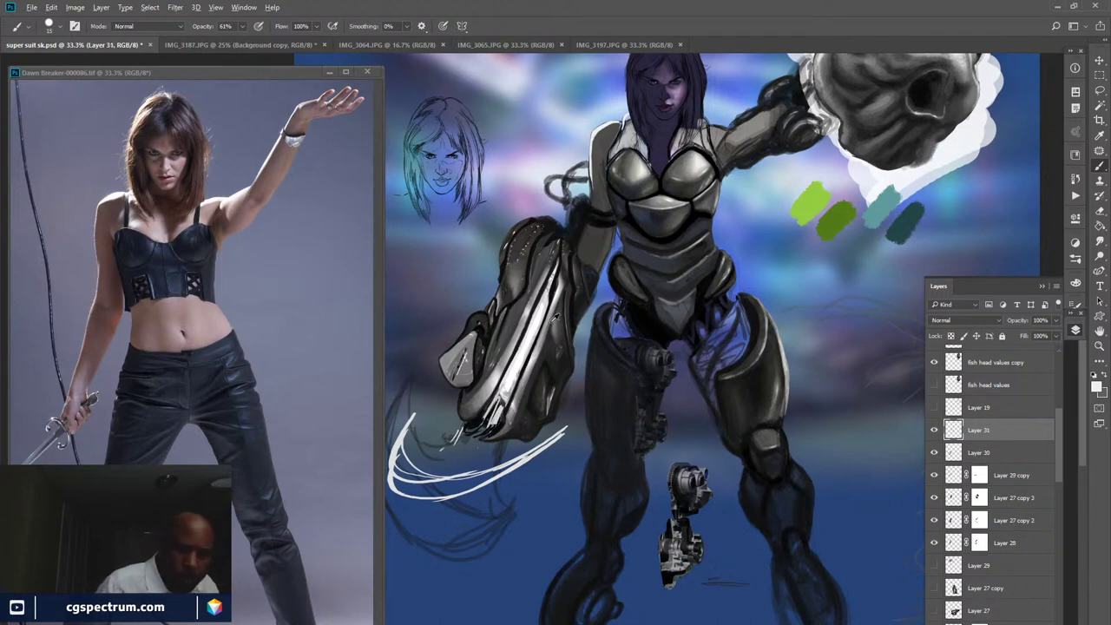
- Sample a dark arm tone and paint dark strokes along the lower robotic forearm's underside
{"action": "key", "text": "x"}
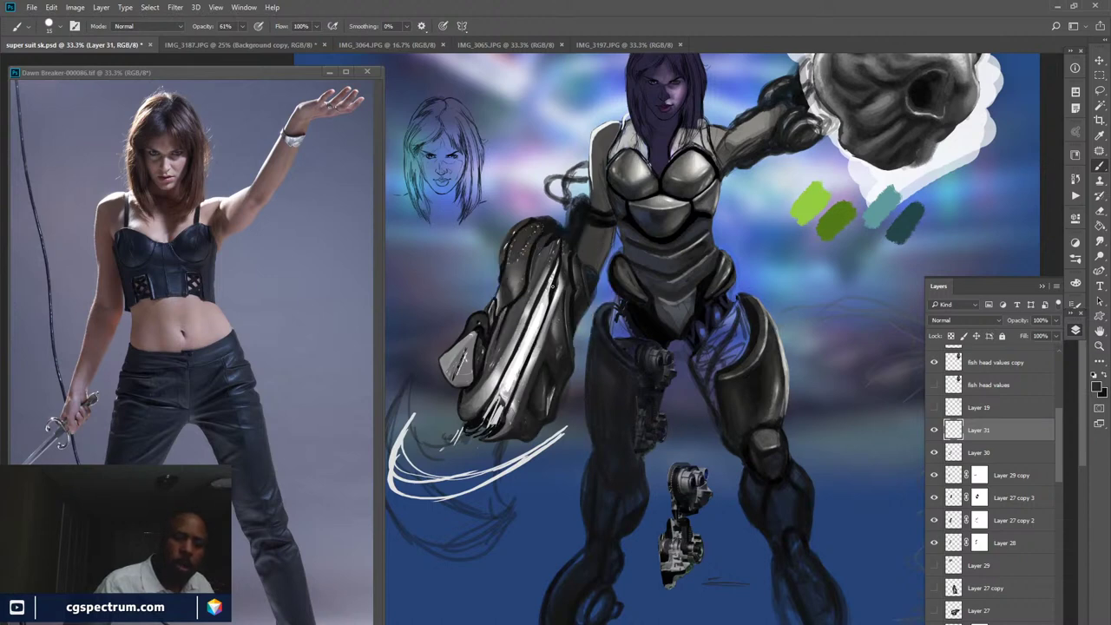
{"action": "left_click", "coordinate": [557, 284], "text": "alt"}
{"action": "left_click_drag", "start_coordinate": [556, 266], "coordinate": [547, 302]}
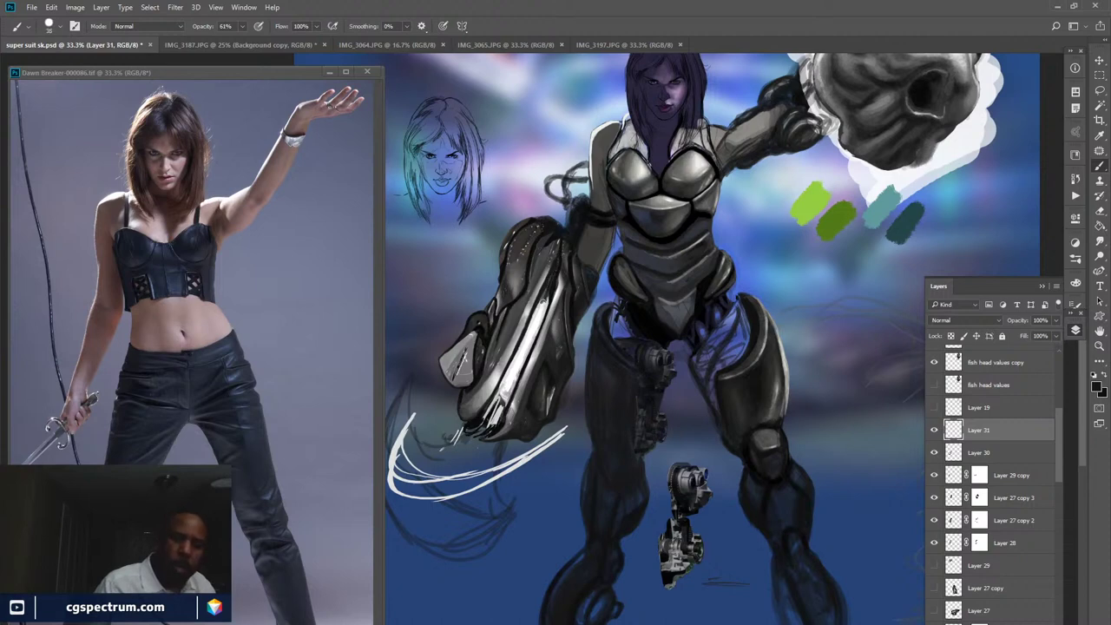
{"action": "left_click_drag", "start_coordinate": [556, 262], "coordinate": [522, 342]}
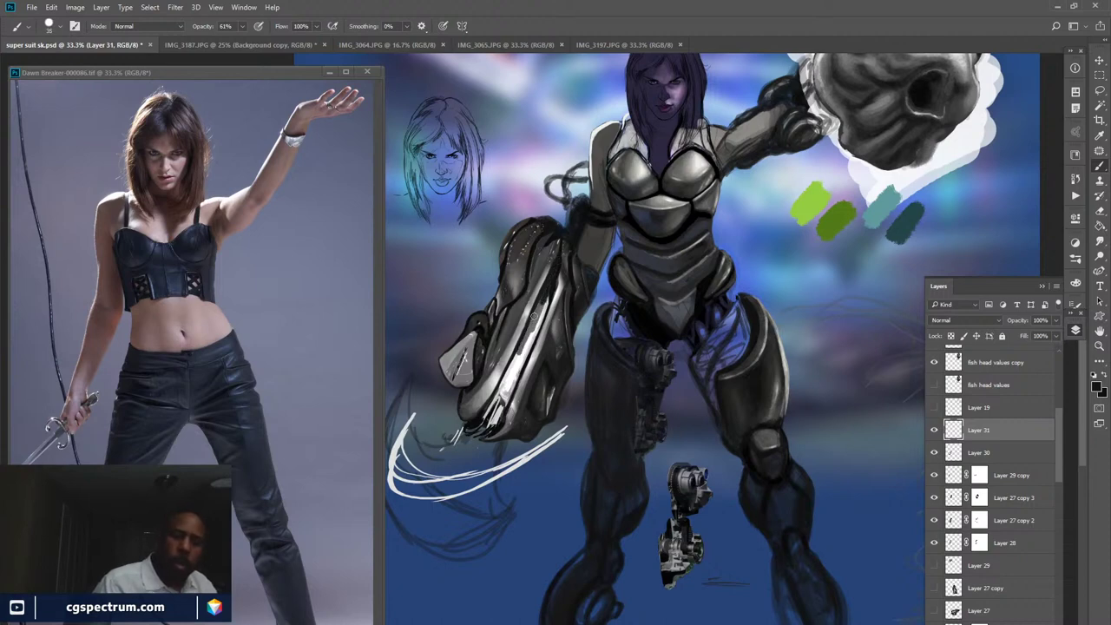
{"action": "left_click_drag", "start_coordinate": [547, 296], "coordinate": [510, 377]}
{"action": "left_click_drag", "start_coordinate": [539, 304], "coordinate": [496, 392]}
{"action": "left_click_drag", "start_coordinate": [526, 353], "coordinate": [507, 399]}
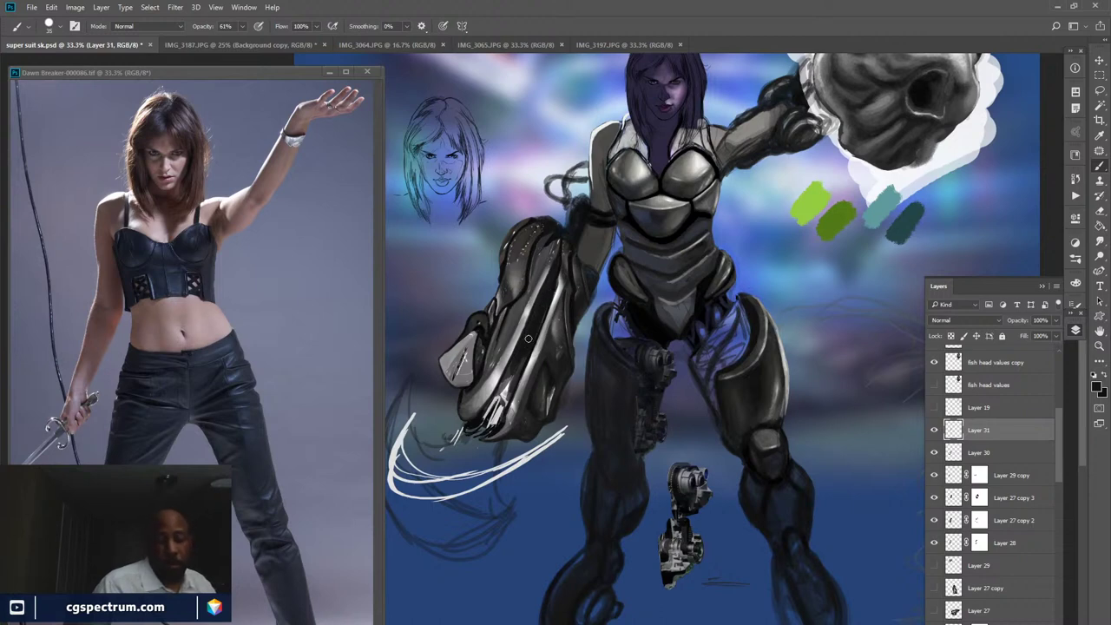
{"action": "left_click_drag", "start_coordinate": [512, 374], "coordinate": [479, 425]}
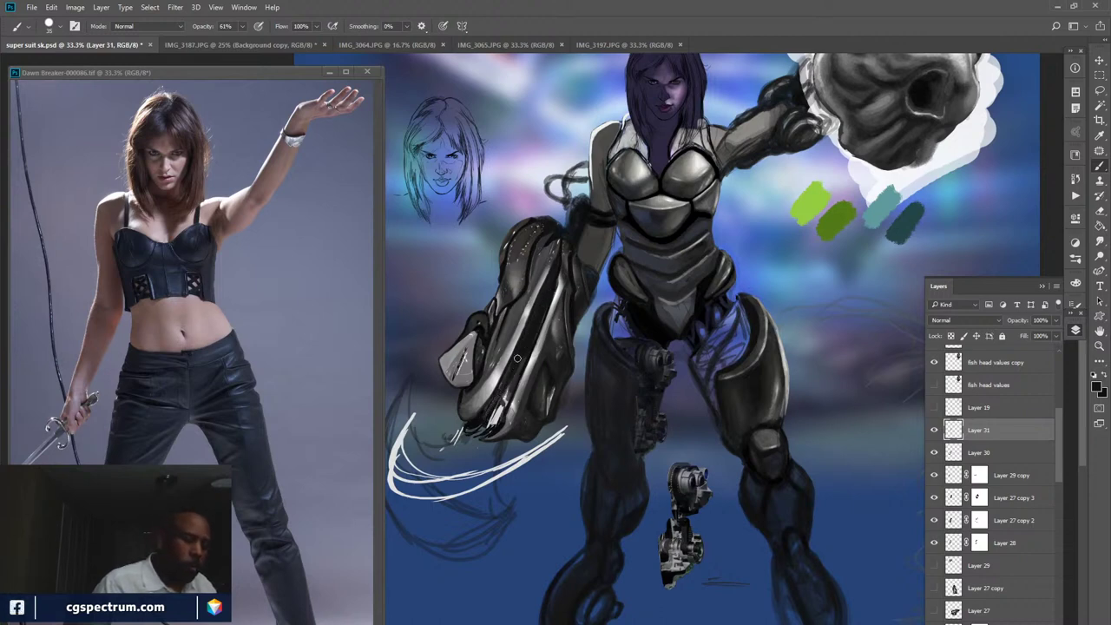
{"action": "mouse_move", "coordinate": [516, 378]}
{"action": "left_mouse_down"}
{"action": "mouse_move", "coordinate": [529, 351]}
{"action": "mouse_move", "coordinate": [479, 429]}
{"action": "left_mouse_up"}
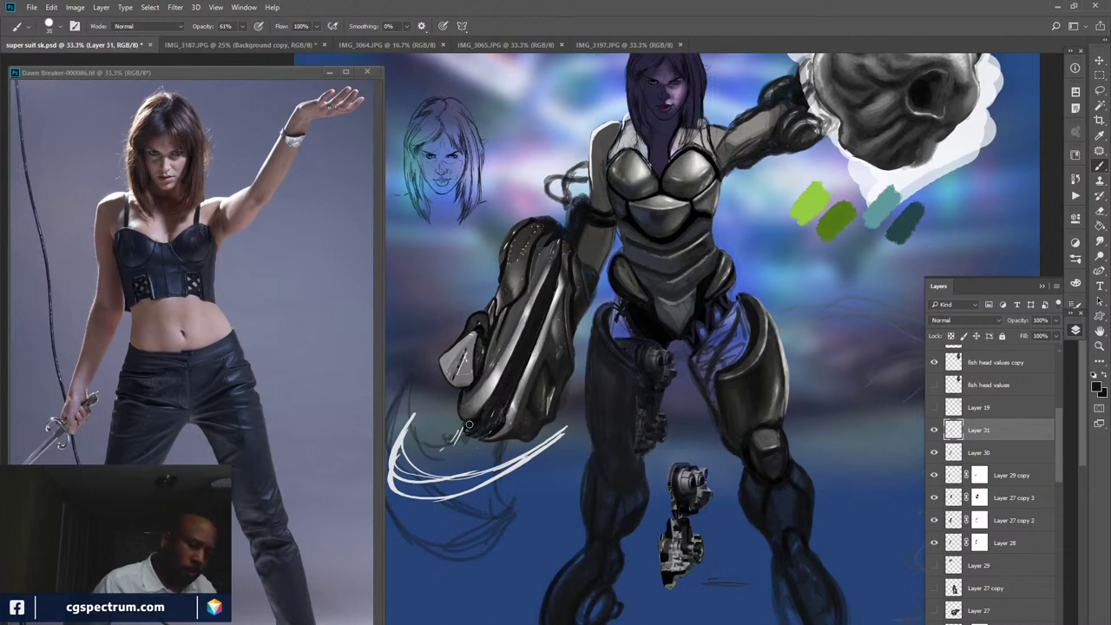
{"action": "left_click_drag", "start_coordinate": [495, 415], "coordinate": [479, 429]}
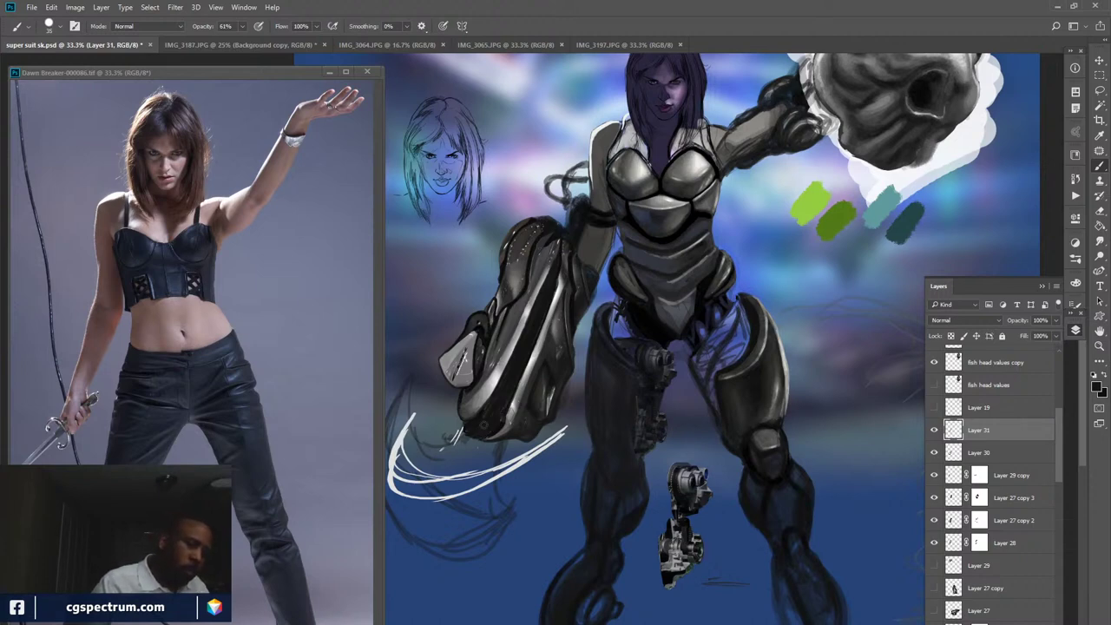
- Compare the forearm with Layer 30 hidden, then make Layer 30 the active layer
{"action": "left_click_drag", "start_coordinate": [510, 378], "coordinate": [607, 318]}
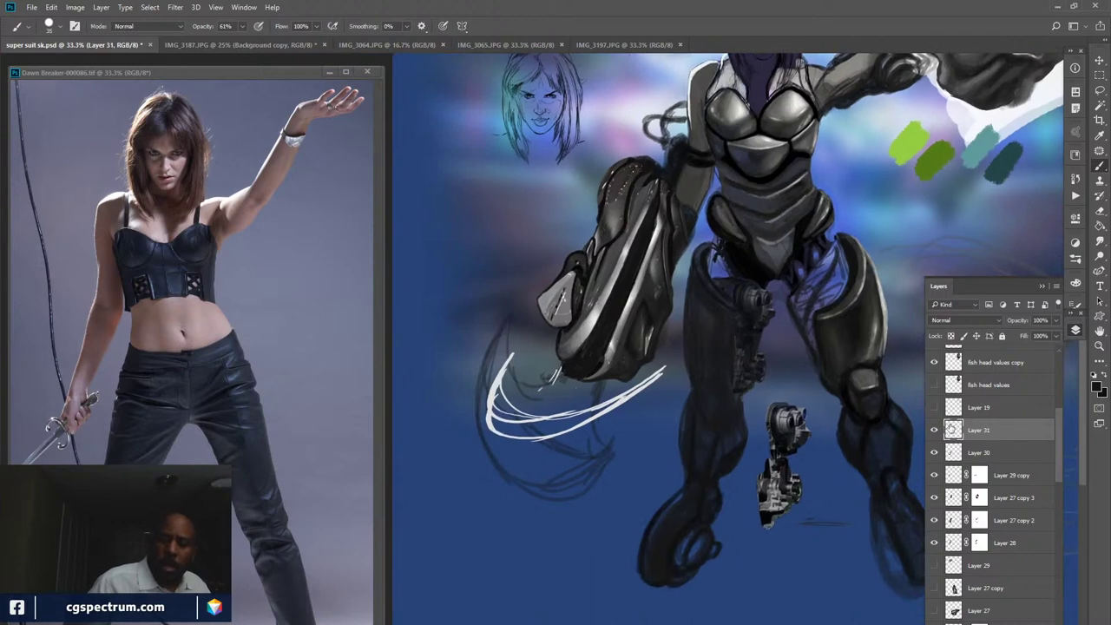
{"action": "left_click", "coordinate": [933, 452]}
{"action": "left_click", "coordinate": [933, 452]}
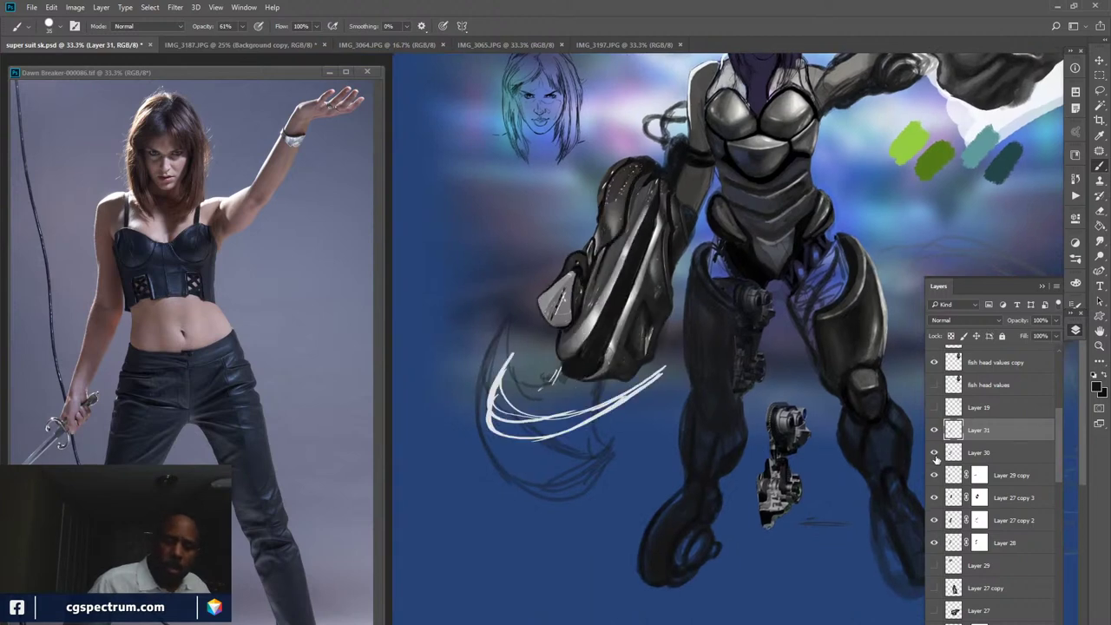
{"action": "left_click", "coordinate": [991, 455]}
- Lasso the white strokes below the forearm on Layer 30, delete them, and deselect
{"action": "key", "text": "l"}
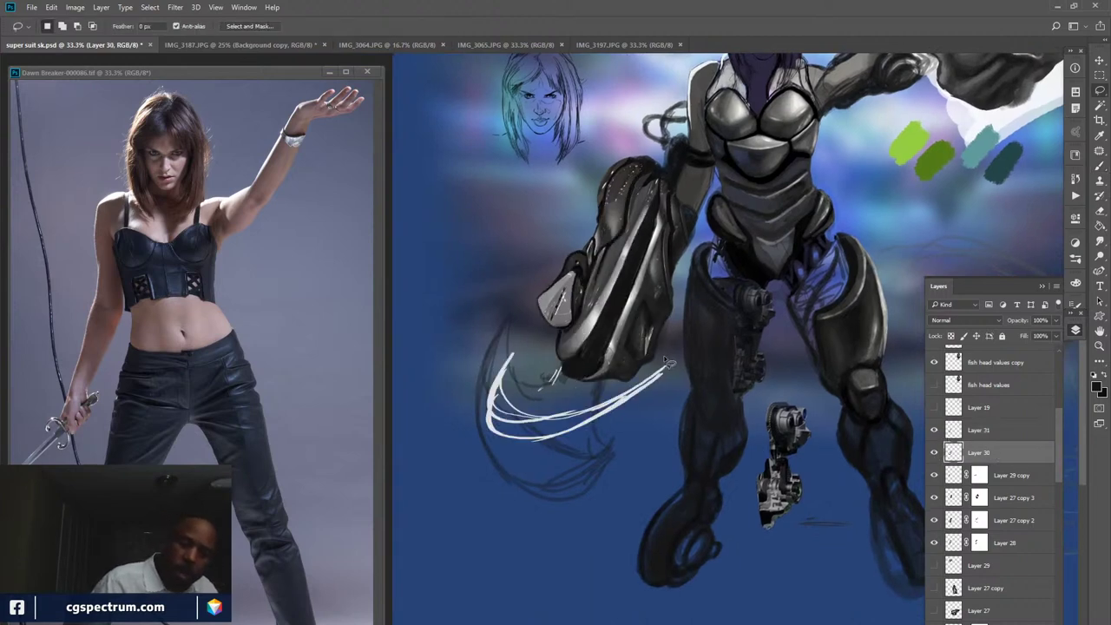
{"action": "mouse_move", "coordinate": [668, 360]}
{"action": "left_mouse_down"}
{"action": "mouse_move", "coordinate": [580, 405]}
{"action": "mouse_move", "coordinate": [566, 398]}
{"action": "mouse_move", "coordinate": [559, 369]}
{"action": "mouse_move", "coordinate": [503, 333]}
{"action": "mouse_move", "coordinate": [467, 449]}
{"action": "mouse_move", "coordinate": [572, 464]}
{"action": "mouse_move", "coordinate": [679, 385]}
{"action": "left_mouse_up"}
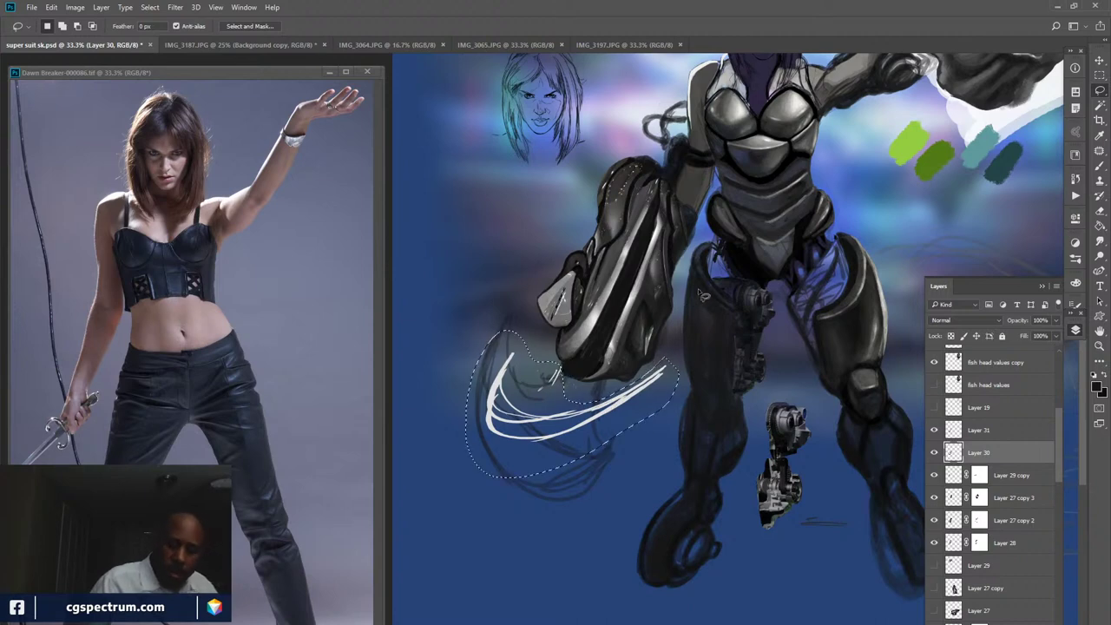
{"action": "key", "text": "Delete"}
{"action": "key", "text": "ctrl+d"}
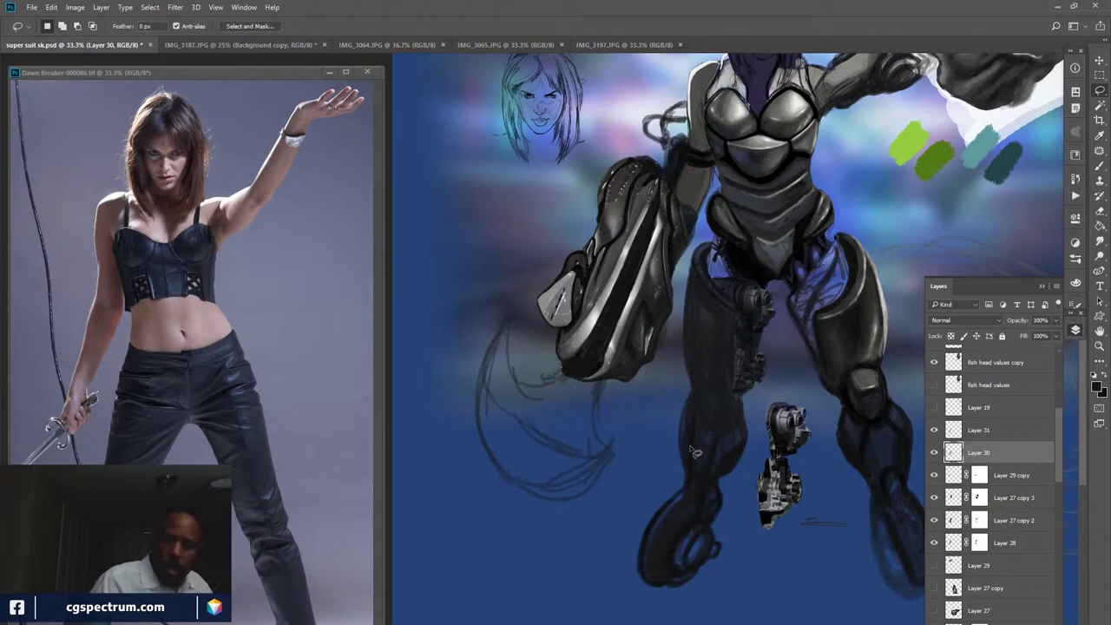
- Check the arm with Layer 30 toggled off and on, returning to the Brush tool
{"action": "left_click", "coordinate": [934, 452]}
{"action": "left_click", "coordinate": [933, 453]}
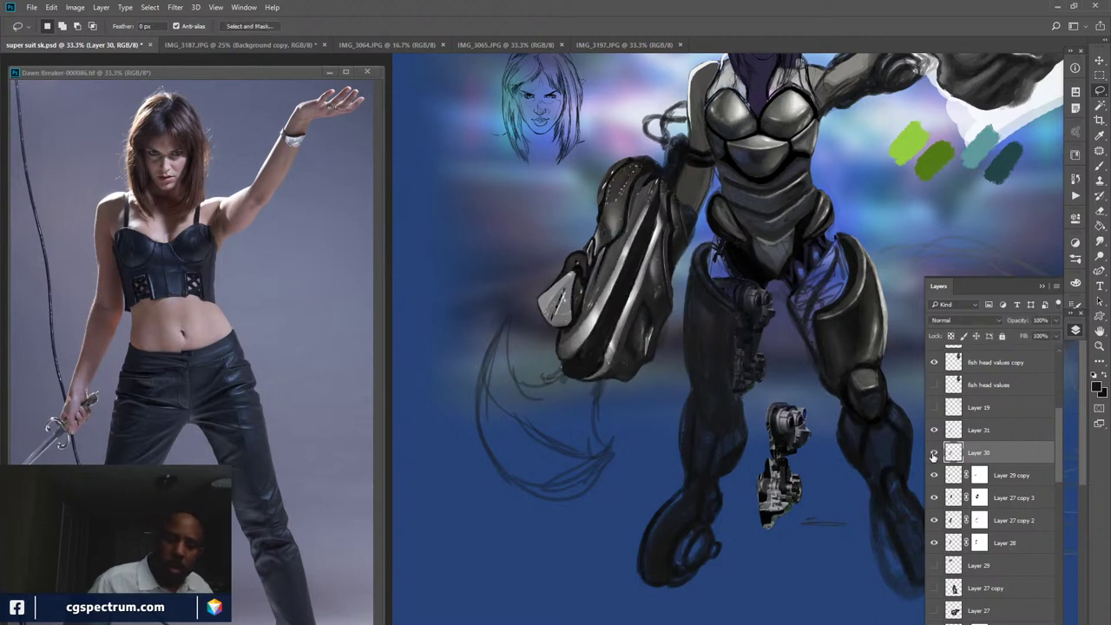
{"action": "key", "text": "b"}
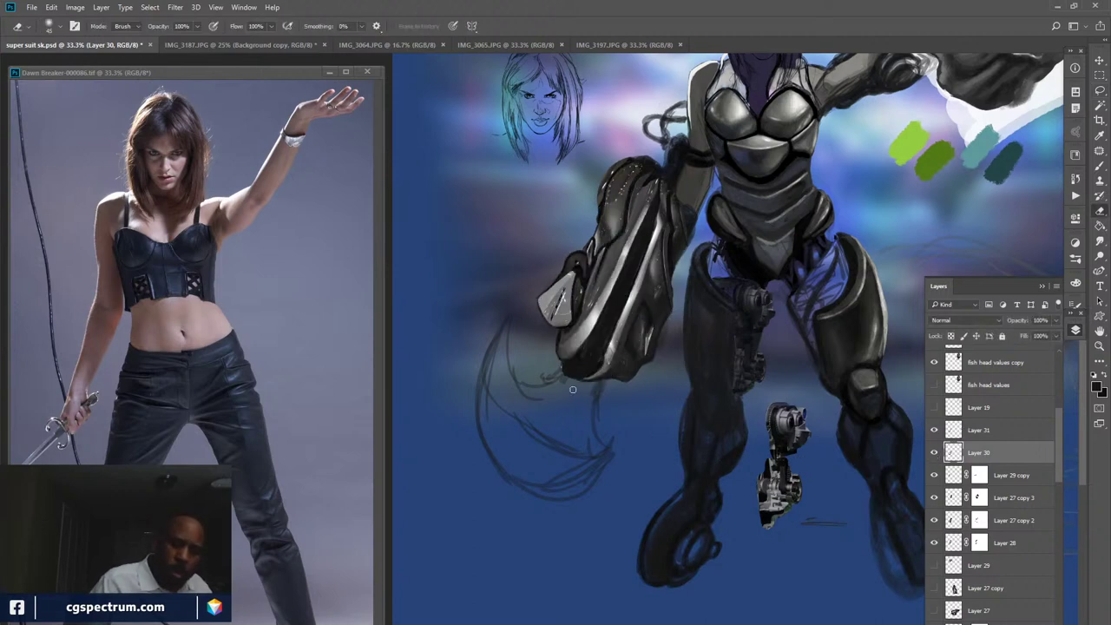
{"action": "key", "text": "b"}
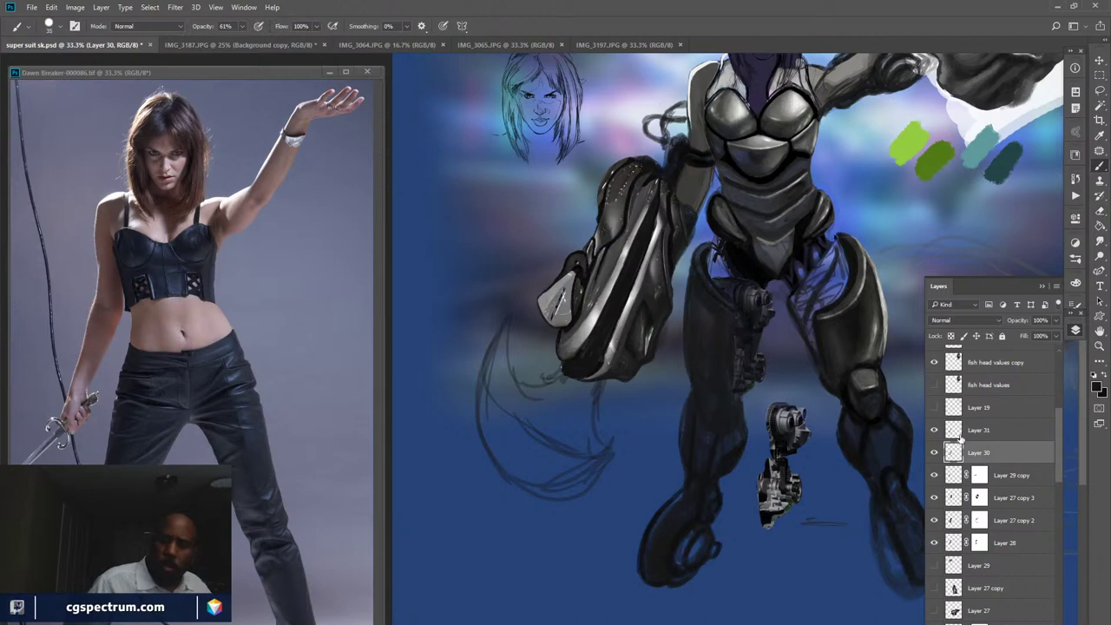
{"action": "left_click", "coordinate": [934, 452]}
{"action": "left_click", "coordinate": [934, 452]}
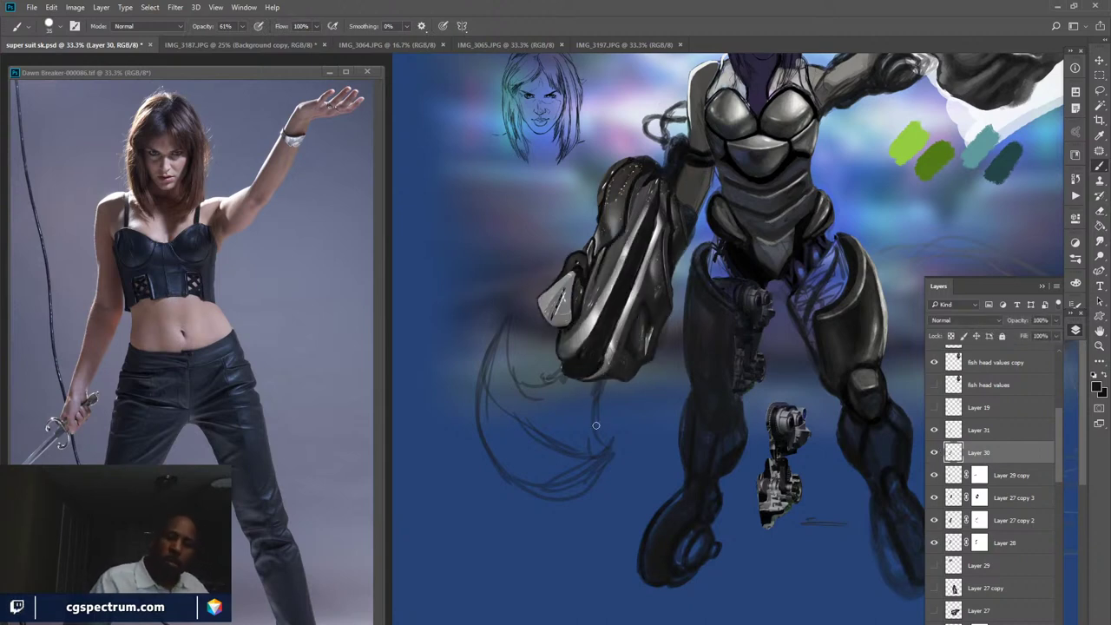
- Compare the arm by repeatedly toggling Layer 27 copy 3 and the Layer 29 copy highlight
{"action": "mouse_move", "coordinate": [706, 404]}
{"action": "left_mouse_down"}
{"action": "mouse_move", "coordinate": [627, 510]}
{"action": "mouse_move", "coordinate": [633, 501]}
{"action": "left_mouse_up"}
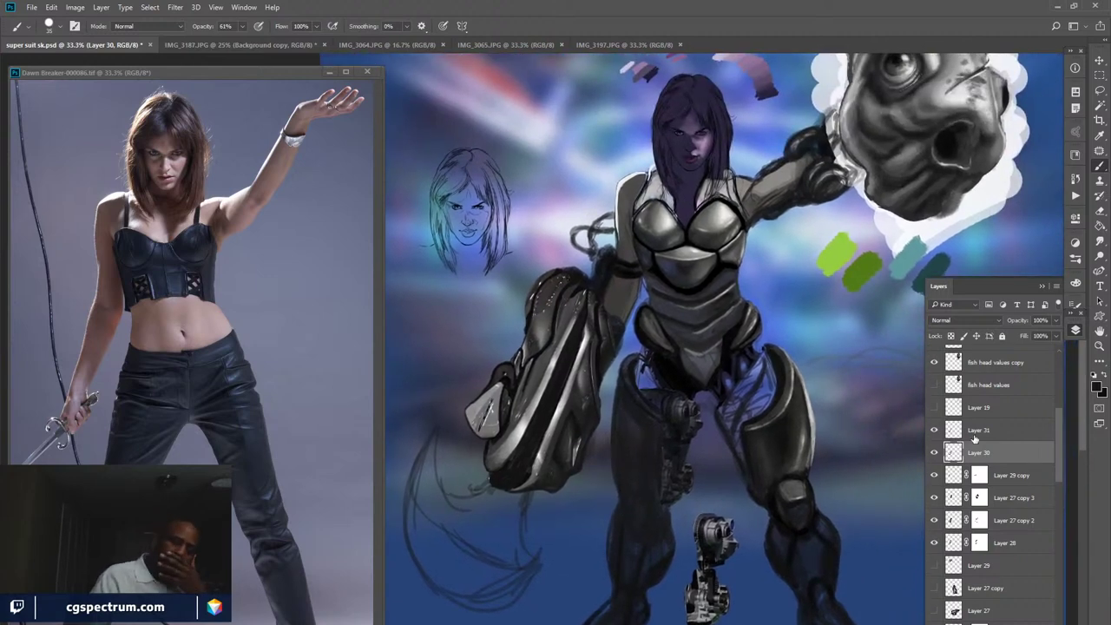
{"action": "left_click", "coordinate": [934, 497]}
{"action": "left_click", "coordinate": [934, 497]}
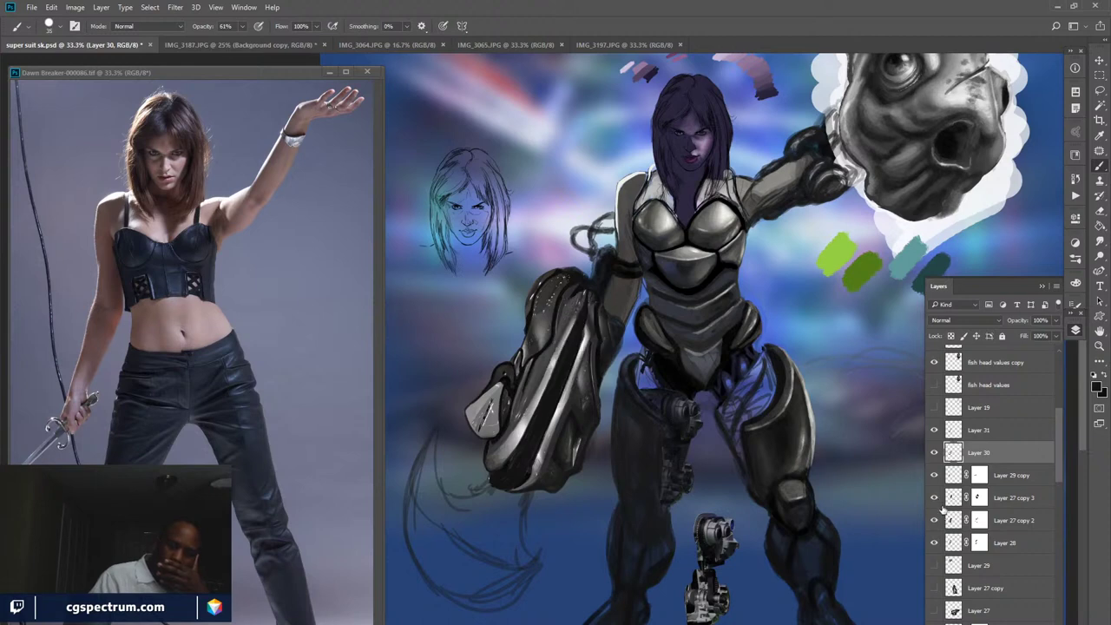
{"action": "left_click", "coordinate": [934, 476]}
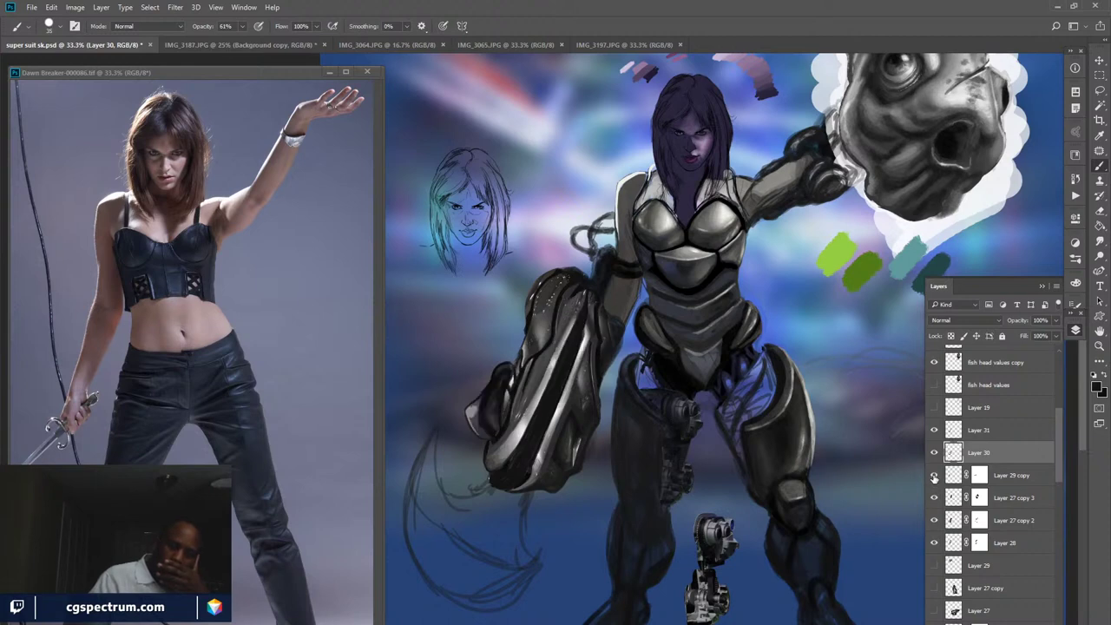
{"action": "left_click", "coordinate": [934, 476]}
{"action": "left_click", "coordinate": [934, 476]}
{"action": "left_click", "coordinate": [934, 476]}
{"action": "left_click", "coordinate": [935, 478]}
{"action": "left_click", "coordinate": [935, 477]}
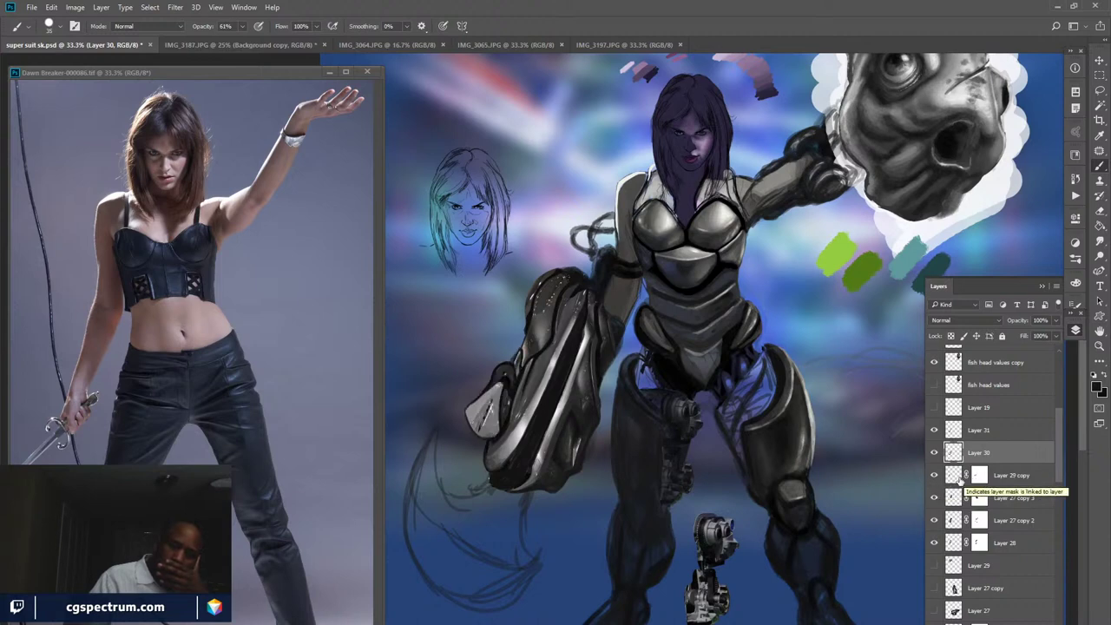
{"action": "left_click", "coordinate": [934, 476]}
{"action": "left_click", "coordinate": [934, 477]}
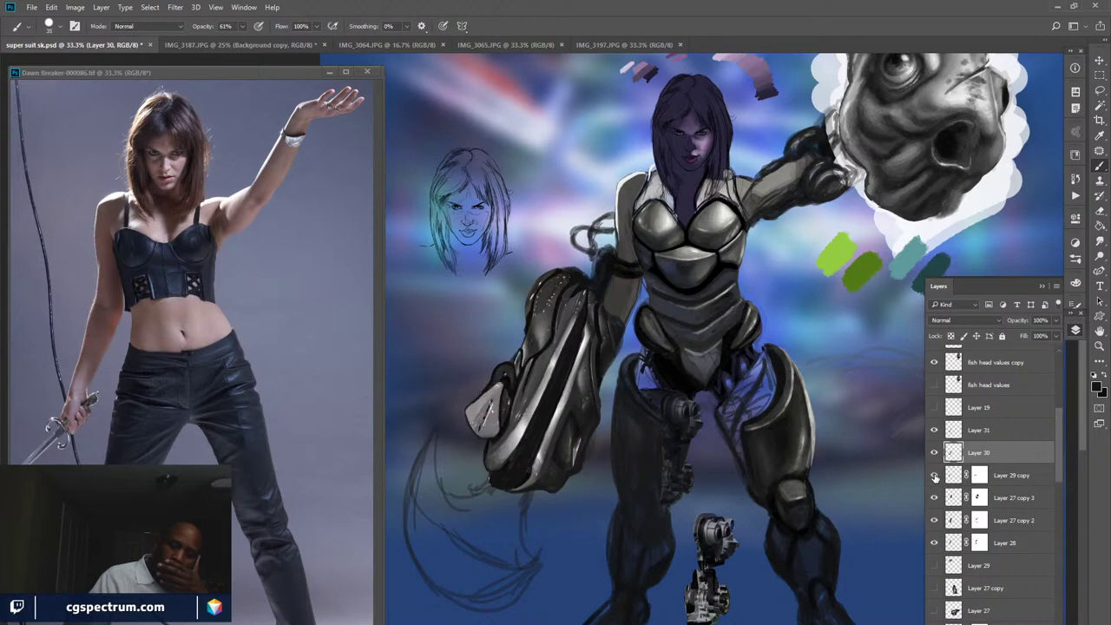
{"action": "left_click", "coordinate": [935, 477]}
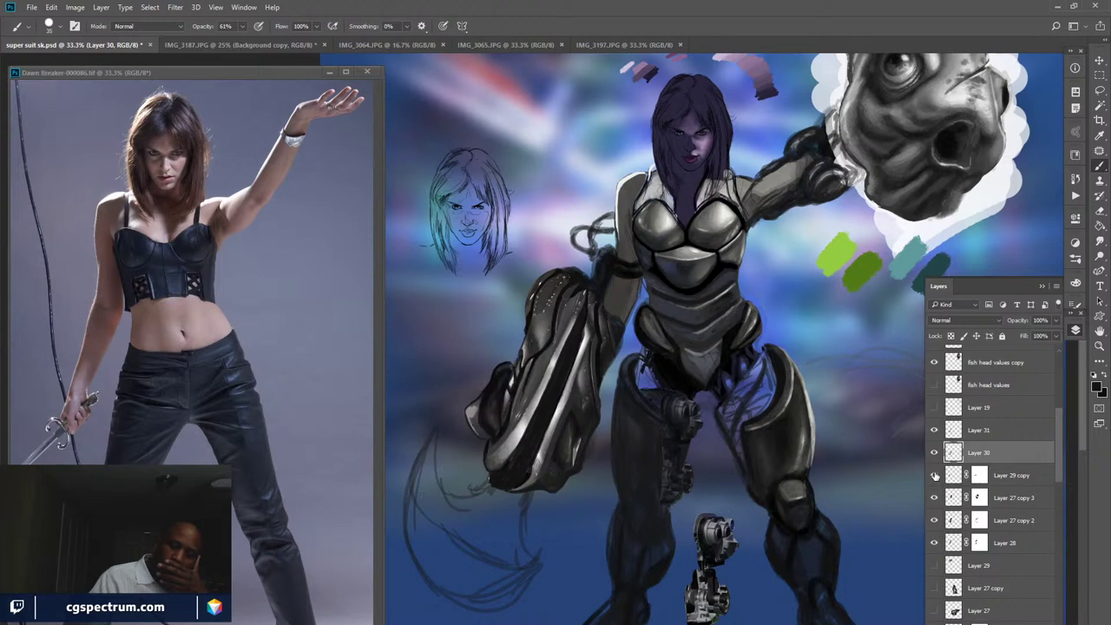
{"action": "left_click", "coordinate": [934, 474]}
- Hide the Layer 29 copy highlight and compare the arm with Layer 30 toggled
{"action": "left_click", "coordinate": [934, 453]}
{"action": "left_click", "coordinate": [935, 453]}
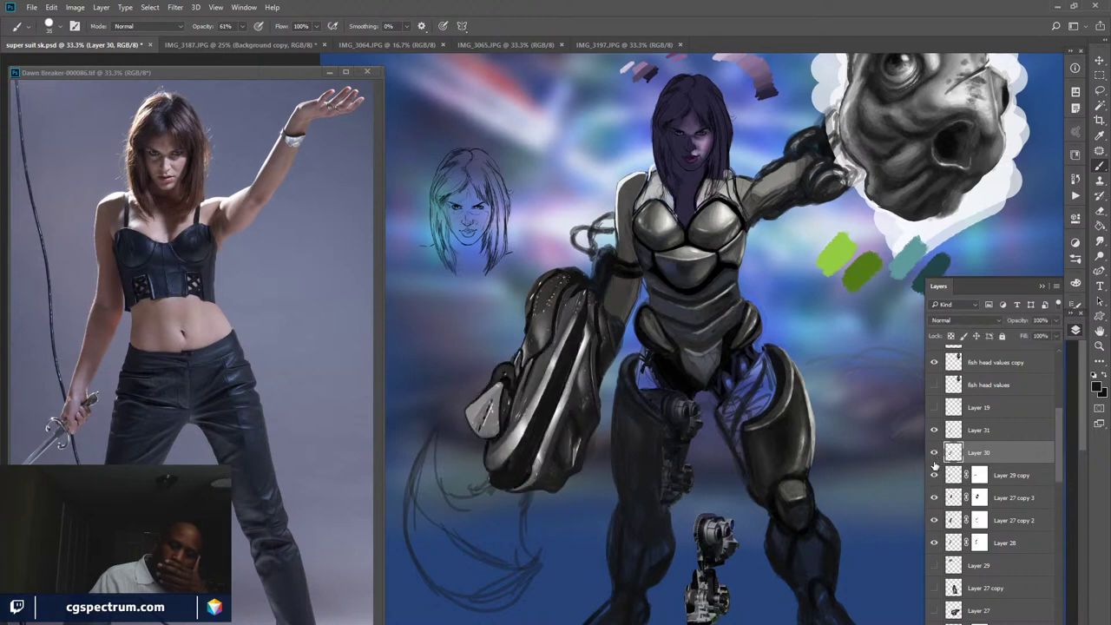
{"action": "left_click", "coordinate": [935, 475]}
{"action": "left_click", "coordinate": [935, 453]}
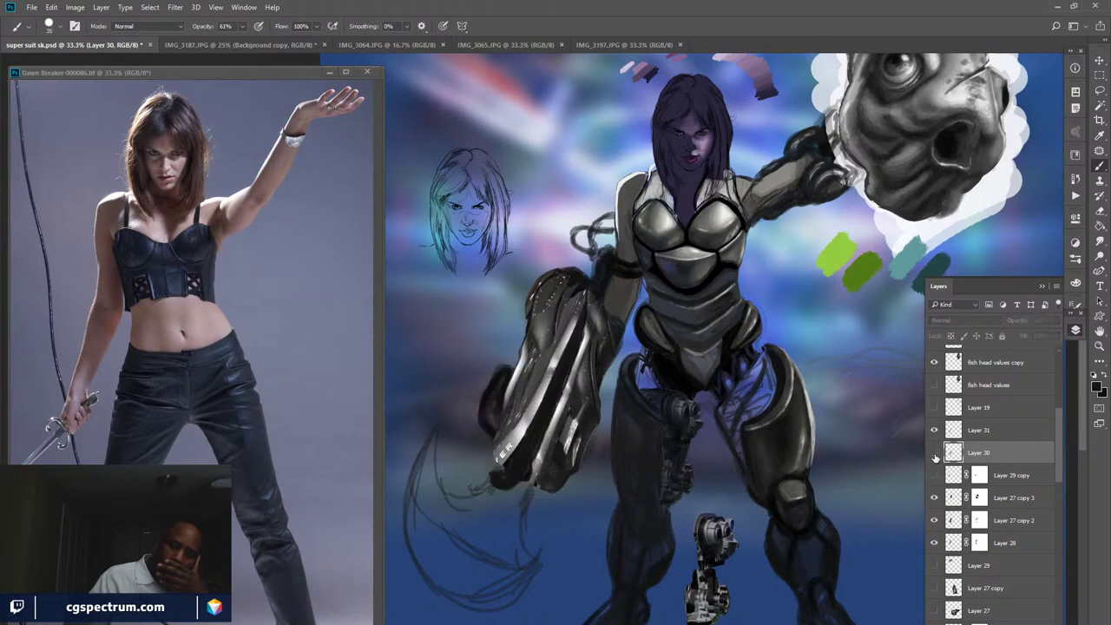
{"action": "left_click", "coordinate": [935, 453]}
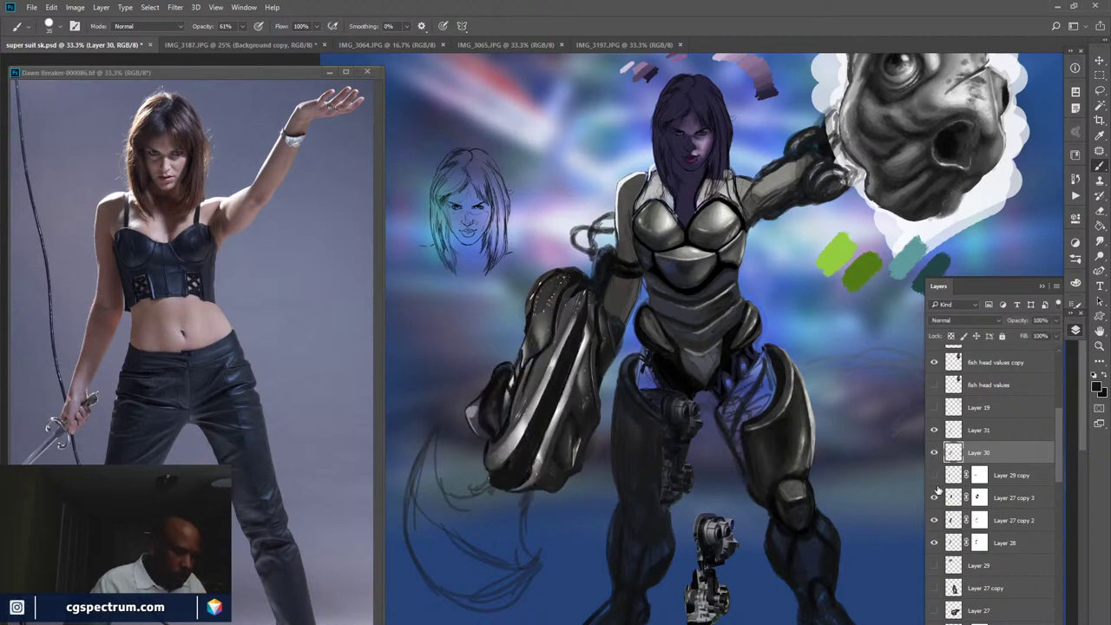
- Show Layer 29 copy, select its mask, and erase along the arm's lower-left edge
{"action": "key", "text": "e"}
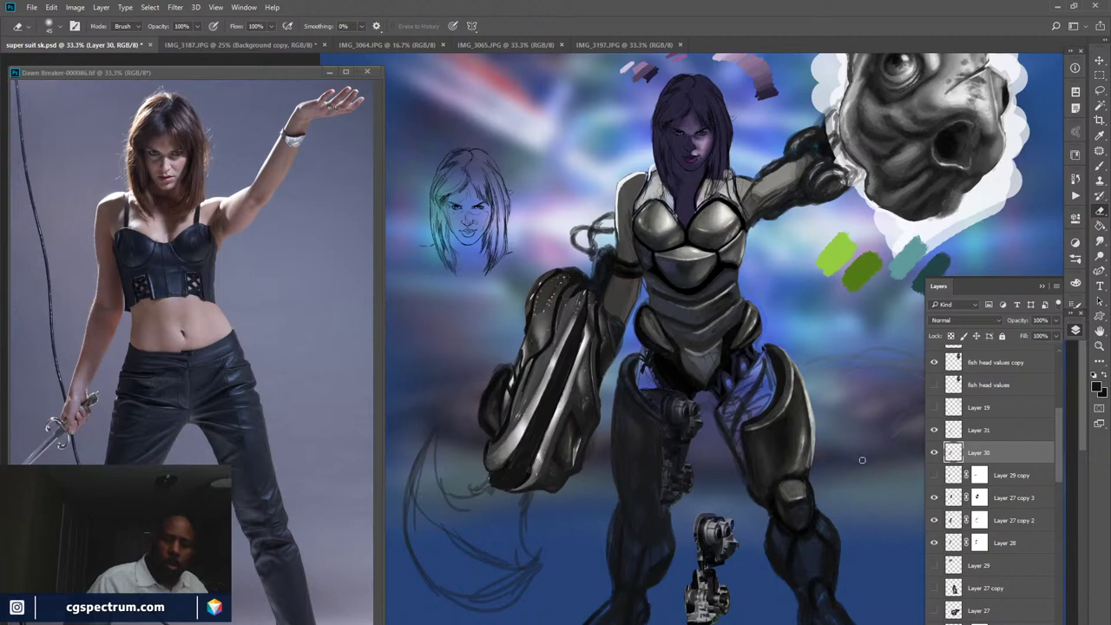
{"action": "left_click", "coordinate": [933, 476]}
{"action": "left_click", "coordinate": [934, 475]}
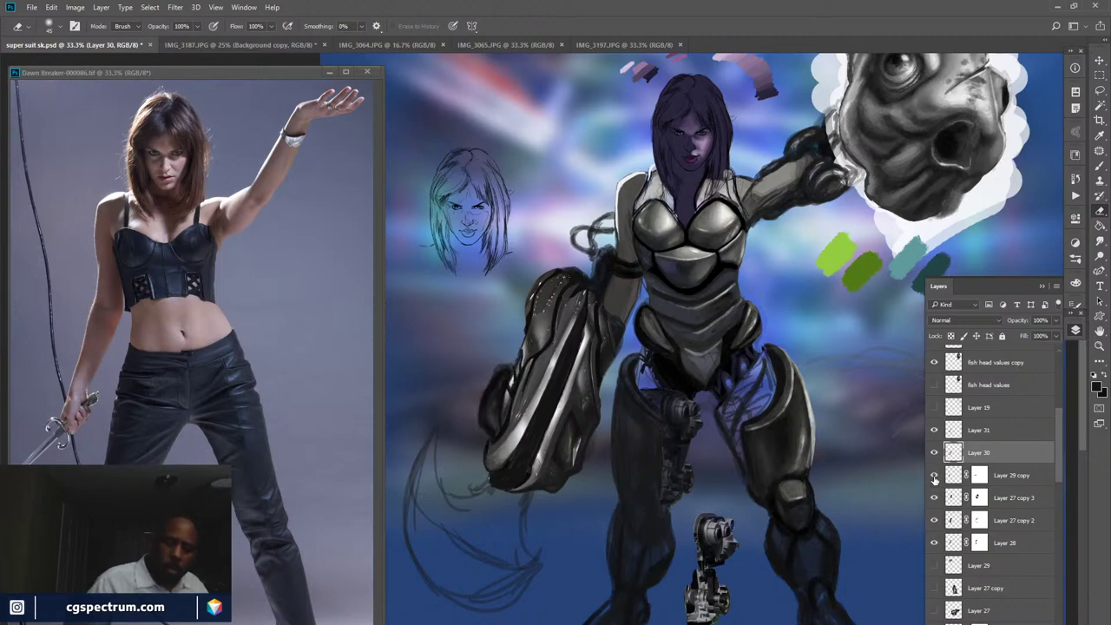
{"action": "left_click", "coordinate": [933, 476]}
{"action": "left_click", "coordinate": [977, 474]}
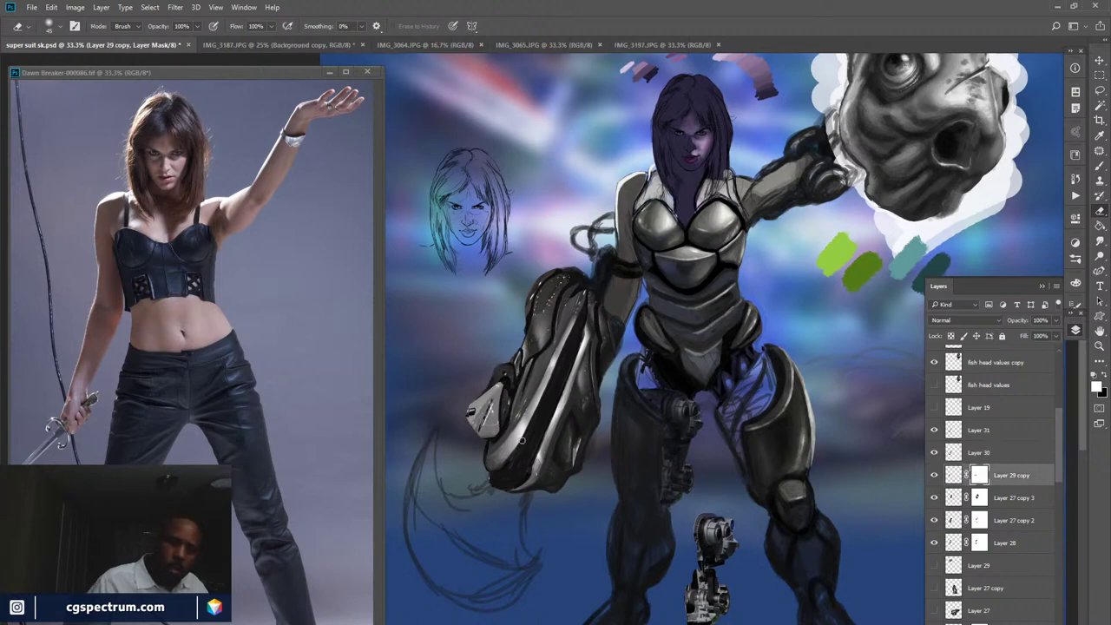
{"action": "mouse_move", "coordinate": [479, 418]}
{"action": "left_mouse_down"}
{"action": "mouse_move", "coordinate": [487, 379]}
{"action": "mouse_move", "coordinate": [480, 430]}
{"action": "mouse_move", "coordinate": [478, 388]}
{"action": "mouse_move", "coordinate": [466, 431]}
{"action": "left_mouse_up"}
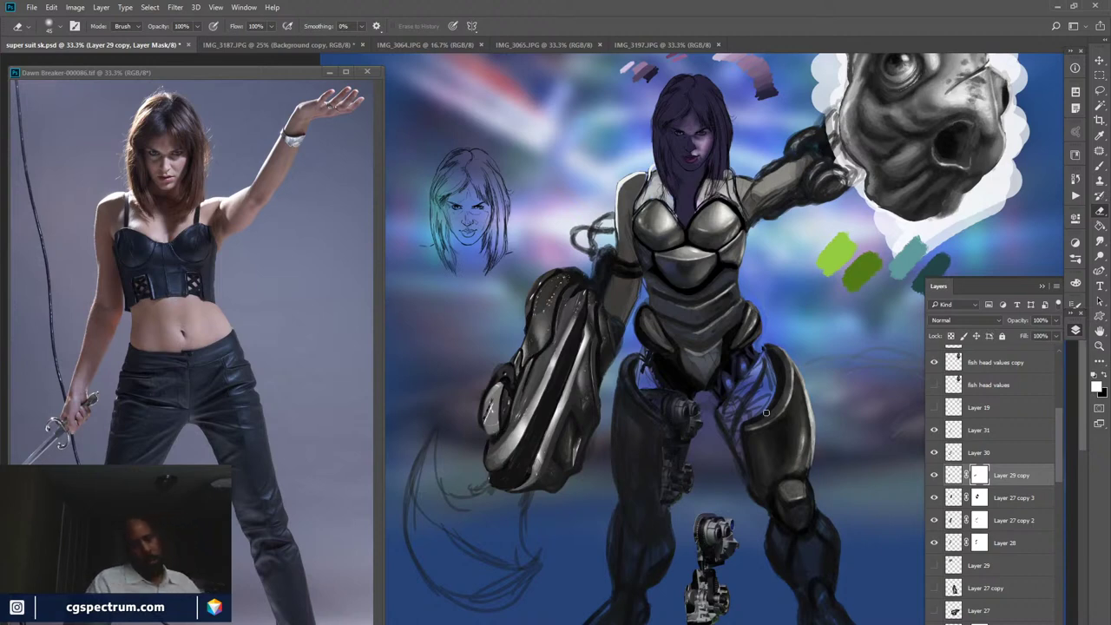
- Select Layer 31, compare it toggled, and paint darker seams on the mechanical forearm
{"action": "scroll", "coordinate": [763, 413], "scroll_direction": "down", "scroll_amount": 3}
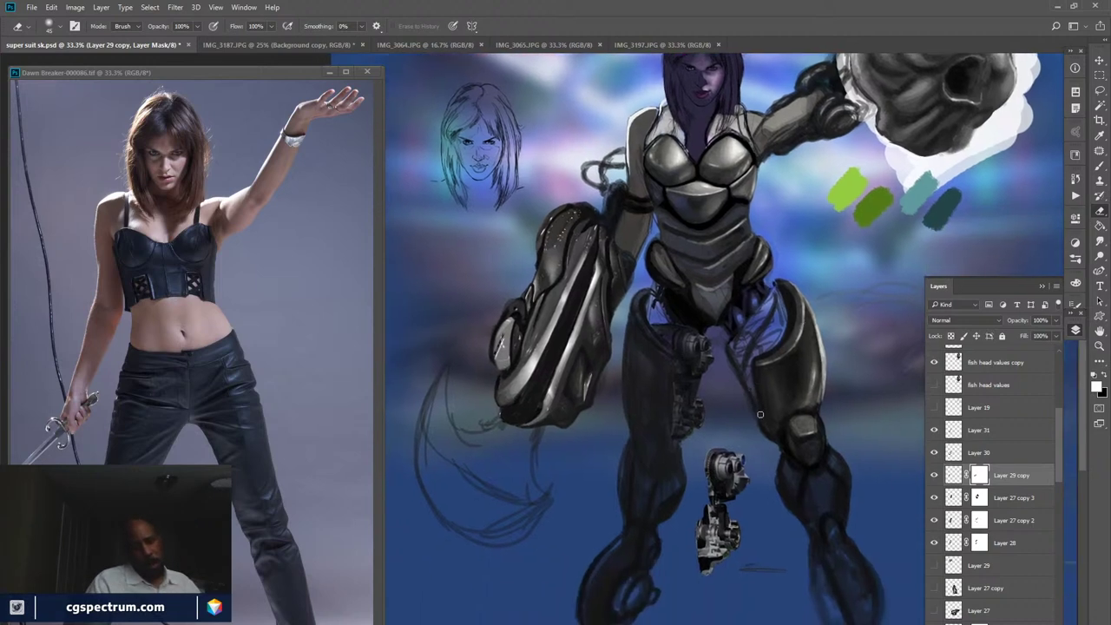
{"action": "left_click", "coordinate": [978, 430]}
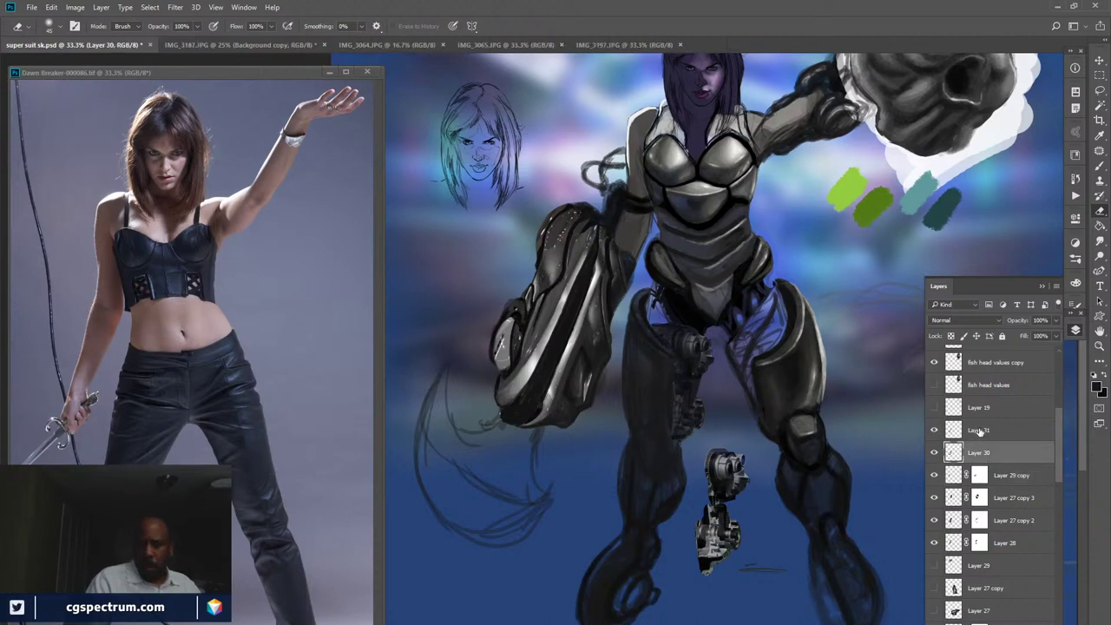
{"action": "left_click", "coordinate": [935, 432]}
{"action": "left_click", "coordinate": [934, 431]}
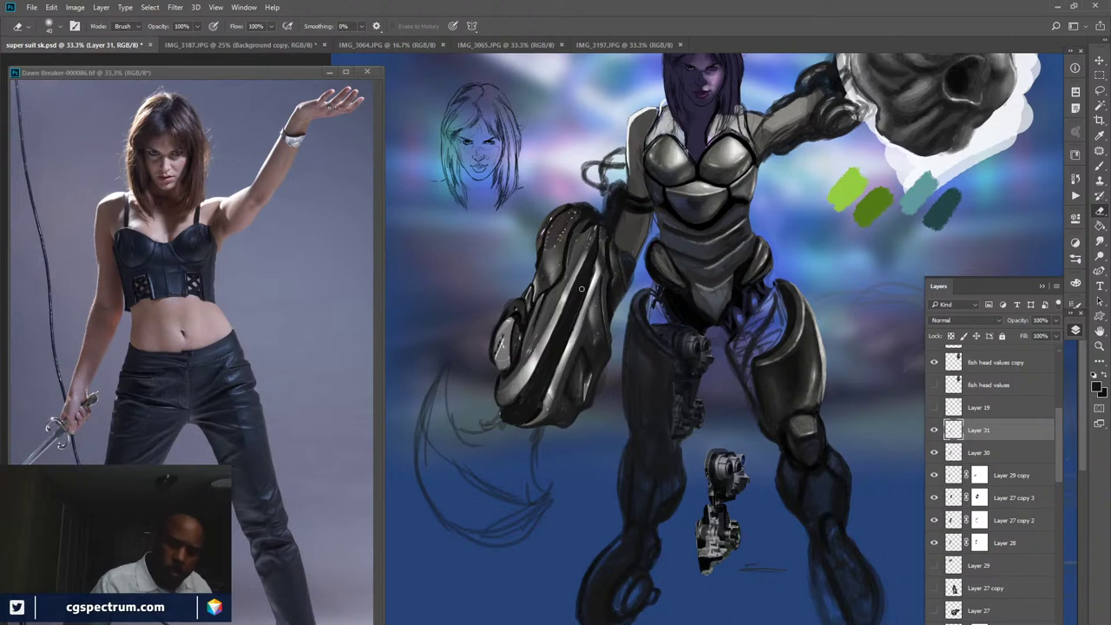
{"action": "left_click_drag", "start_coordinate": [581, 286], "coordinate": [523, 408]}
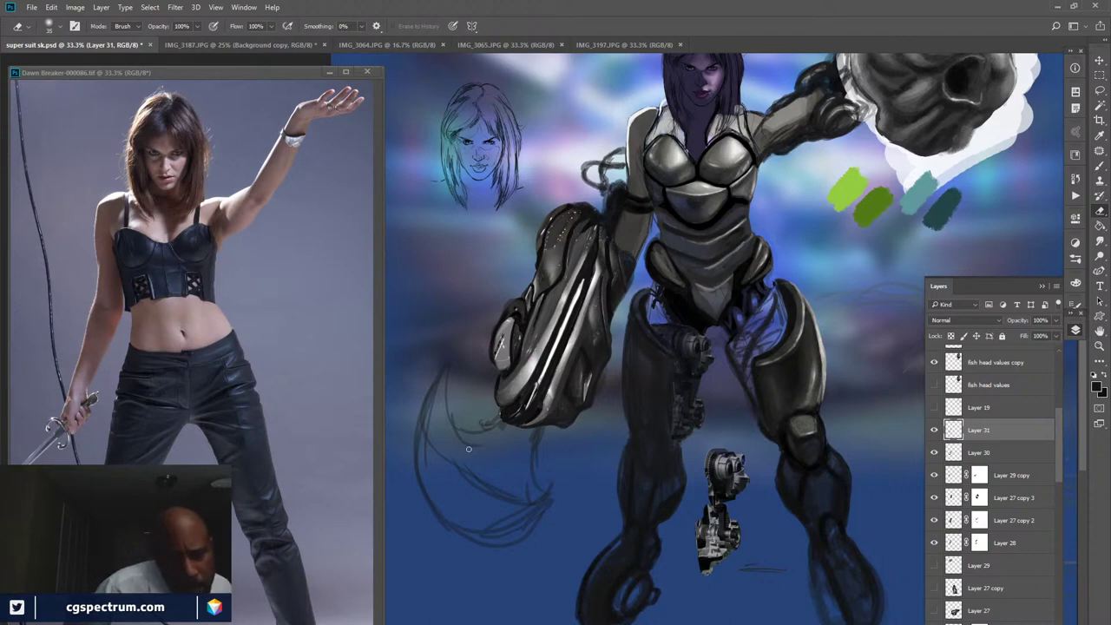
{"action": "mouse_move", "coordinate": [754, 326]}
{"action": "left_mouse_down"}
{"action": "mouse_move", "coordinate": [804, 480]}
{"action": "mouse_move", "coordinate": [731, 401]}
{"action": "left_mouse_up"}
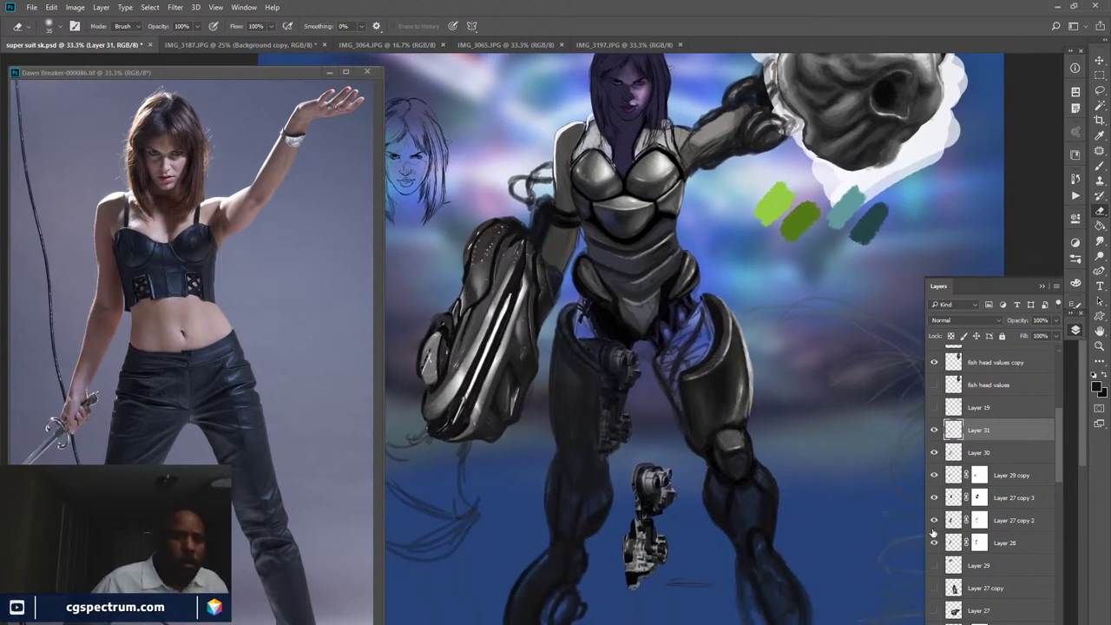
{"action": "left_click", "coordinate": [503, 45]}
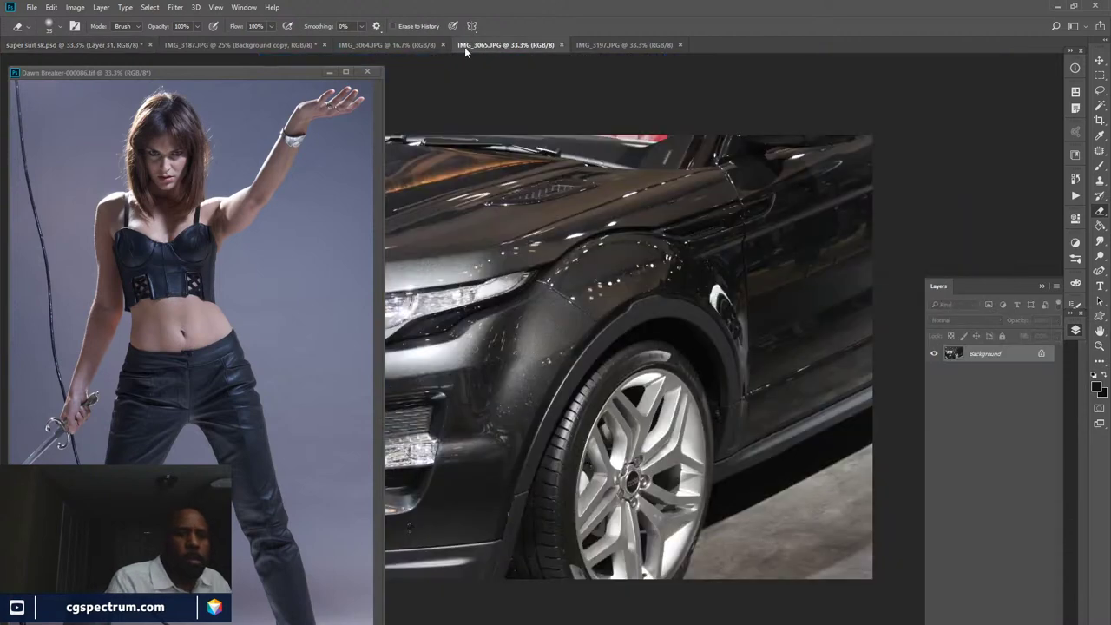
{"action": "left_click", "coordinate": [424, 46]}
{"action": "left_click", "coordinate": [260, 46]}
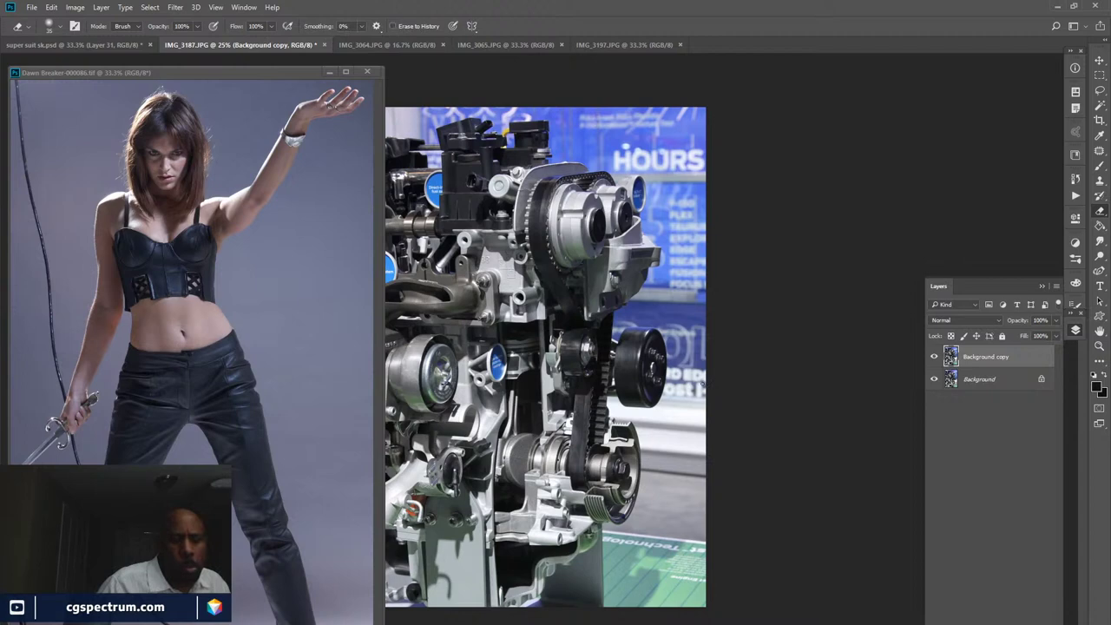
{"action": "left_click", "coordinate": [116, 44]}
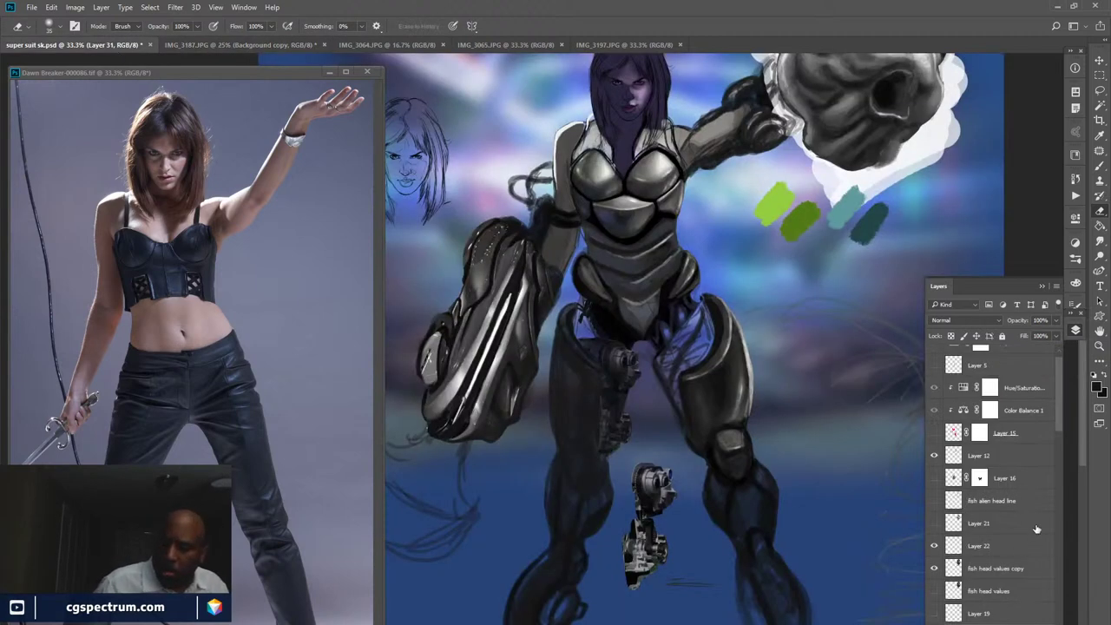
- Check the body sh and engine legs layers, then make engine legs the active layer
{"action": "key", "text": "v"}
{"action": "left_click", "coordinate": [621, 363]}
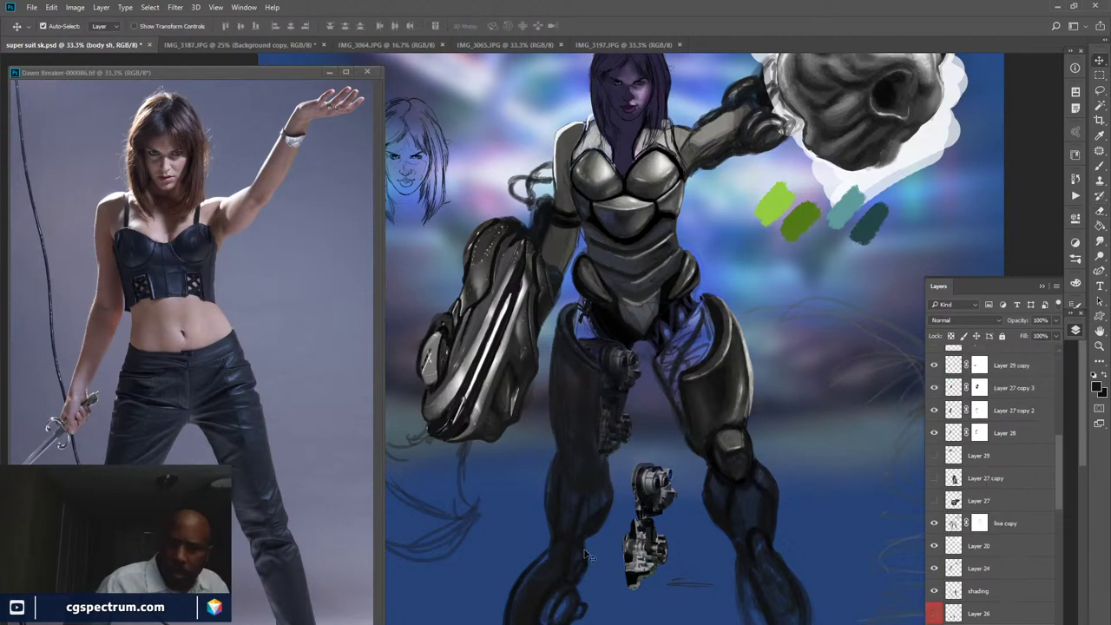
{"action": "key", "text": "5"}
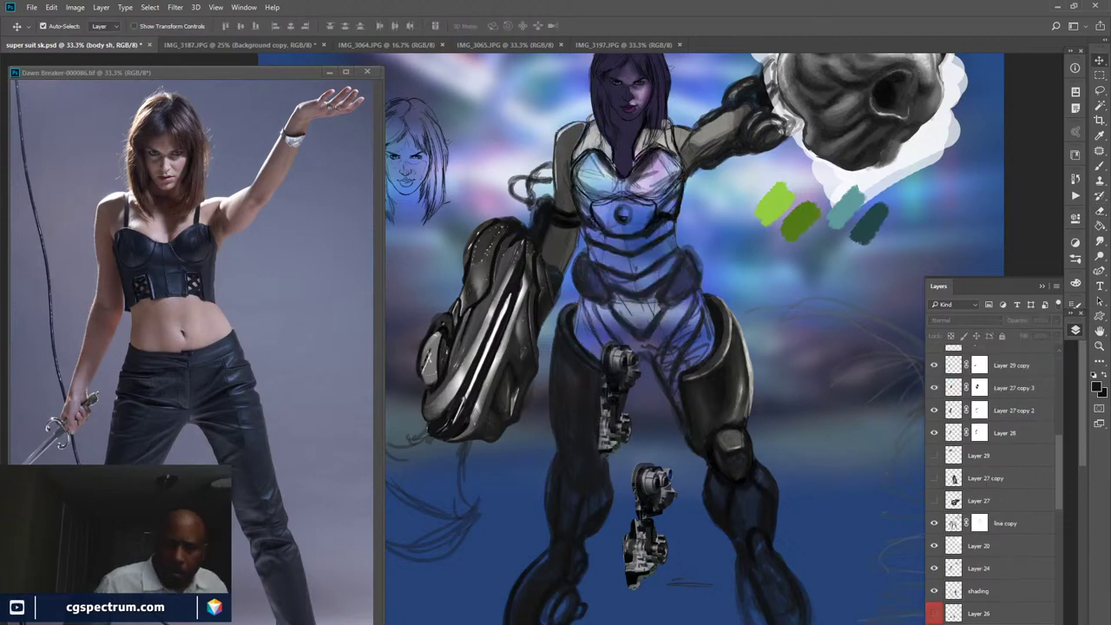
{"action": "key", "text": "0"}
{"action": "left_click_drag", "start_coordinate": [1058, 483], "coordinate": [1055, 522]}
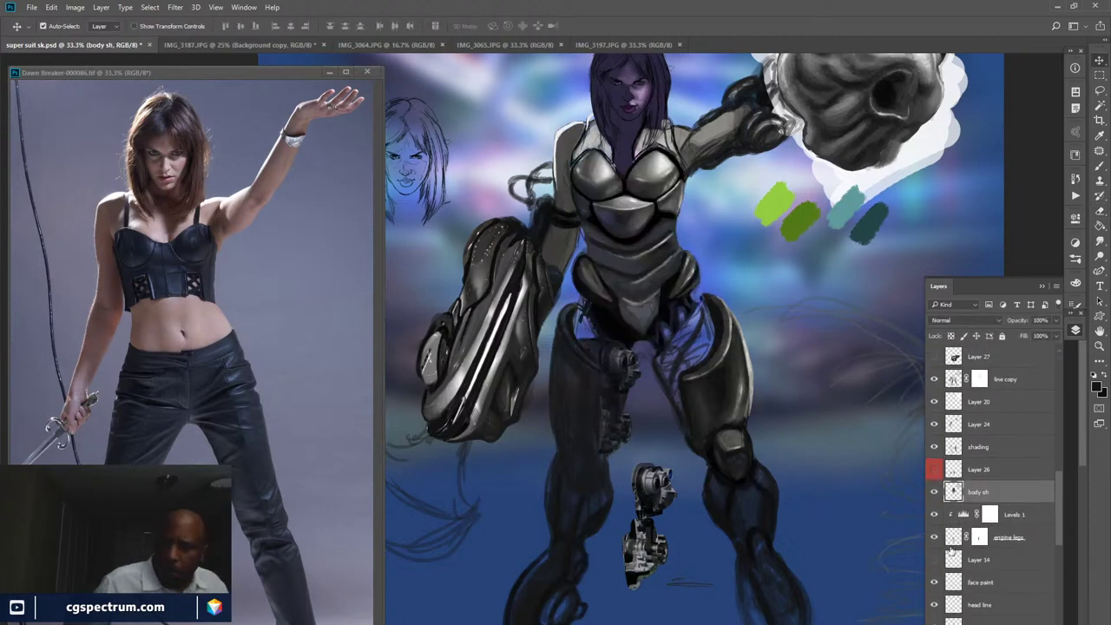
{"action": "left_click", "coordinate": [933, 537]}
{"action": "left_click", "coordinate": [934, 538]}
{"action": "left_click", "coordinate": [954, 542]}
- Lasso the left leg's mechanical piece and drag a copy onto the right leg
{"action": "key", "text": "l"}
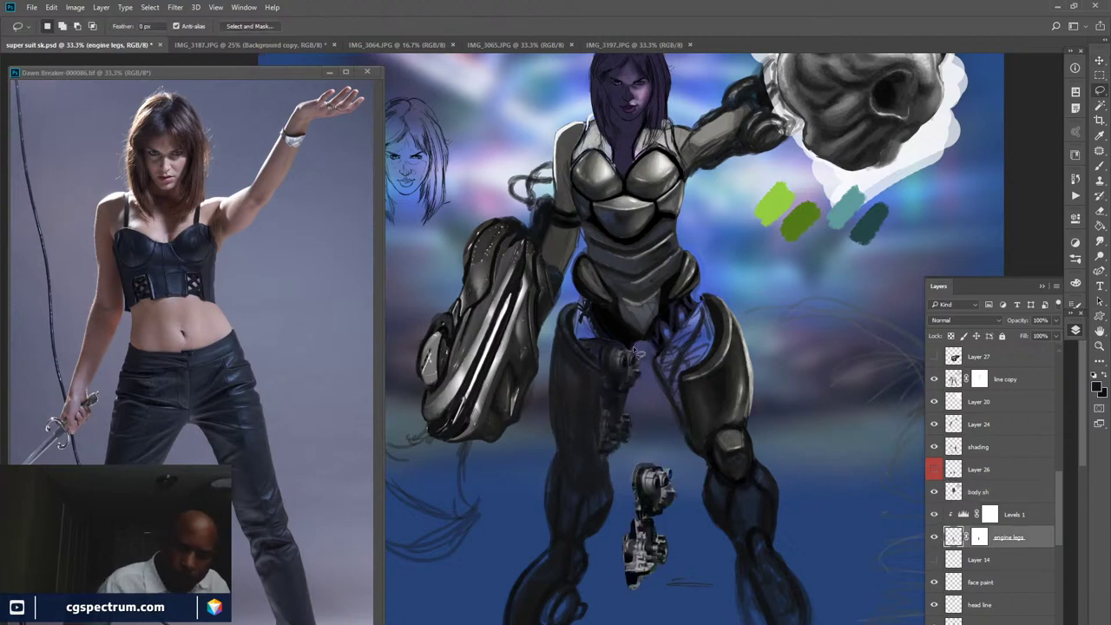
{"action": "mouse_move", "coordinate": [646, 340]}
{"action": "left_mouse_down"}
{"action": "mouse_move", "coordinate": [585, 328]}
{"action": "mouse_move", "coordinate": [575, 364]}
{"action": "mouse_move", "coordinate": [583, 434]}
{"action": "mouse_move", "coordinate": [607, 471]}
{"action": "mouse_move", "coordinate": [640, 439]}
{"action": "mouse_move", "coordinate": [646, 340]}
{"action": "left_mouse_up"}
{"action": "key", "text": "v"}
{"action": "left_click_drag", "start_coordinate": [632, 410], "coordinate": [698, 403]}
- Flip the copied piece horizontally and rotate it to about -9° over the thigh
{"action": "key", "text": "ctrl+t"}
{"action": "right_click", "coordinate": [701, 345]}
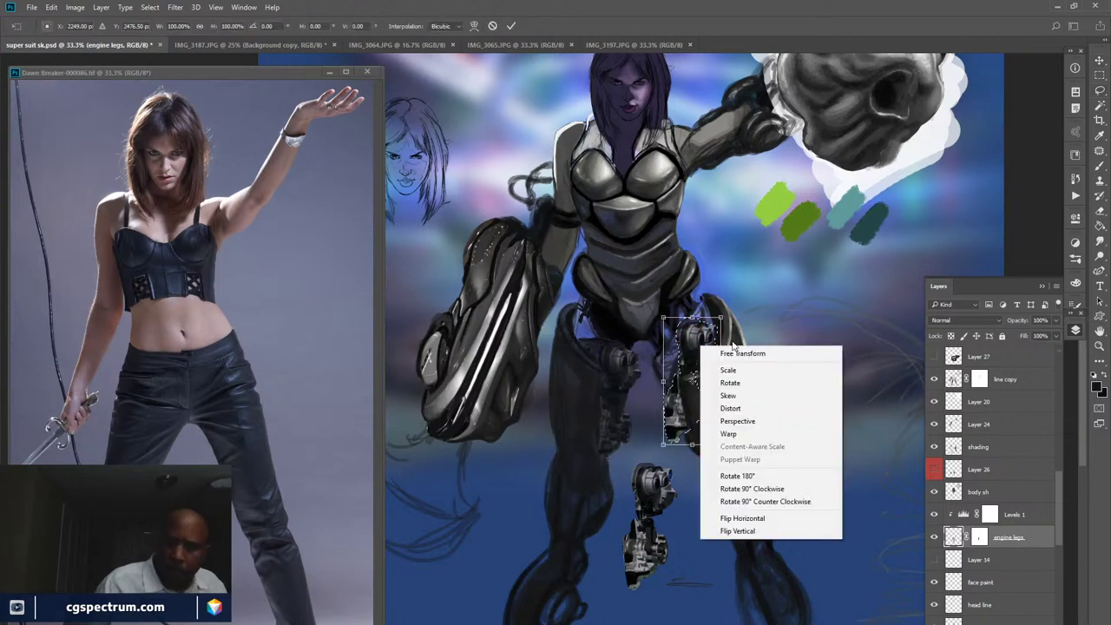
{"action": "left_click", "coordinate": [762, 518]}
{"action": "left_click_drag", "start_coordinate": [764, 308], "coordinate": [725, 281]}
{"action": "left_click_drag", "start_coordinate": [686, 359], "coordinate": [692, 383]}
{"action": "left_click_drag", "start_coordinate": [767, 351], "coordinate": [774, 367]}
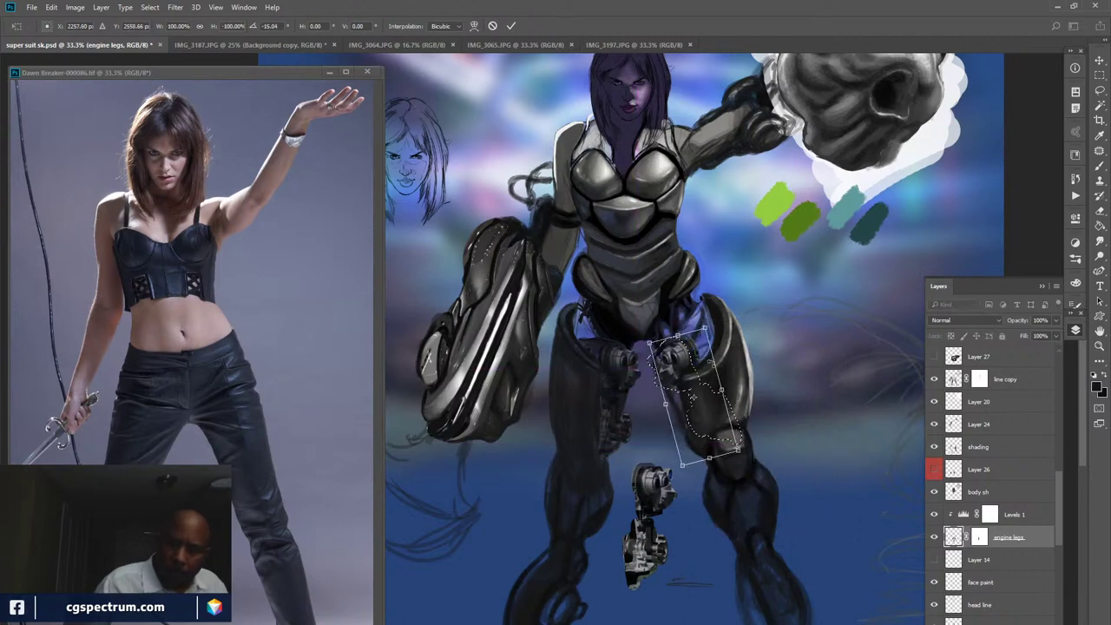
{"action": "left_click_drag", "start_coordinate": [695, 347], "coordinate": [685, 343]}
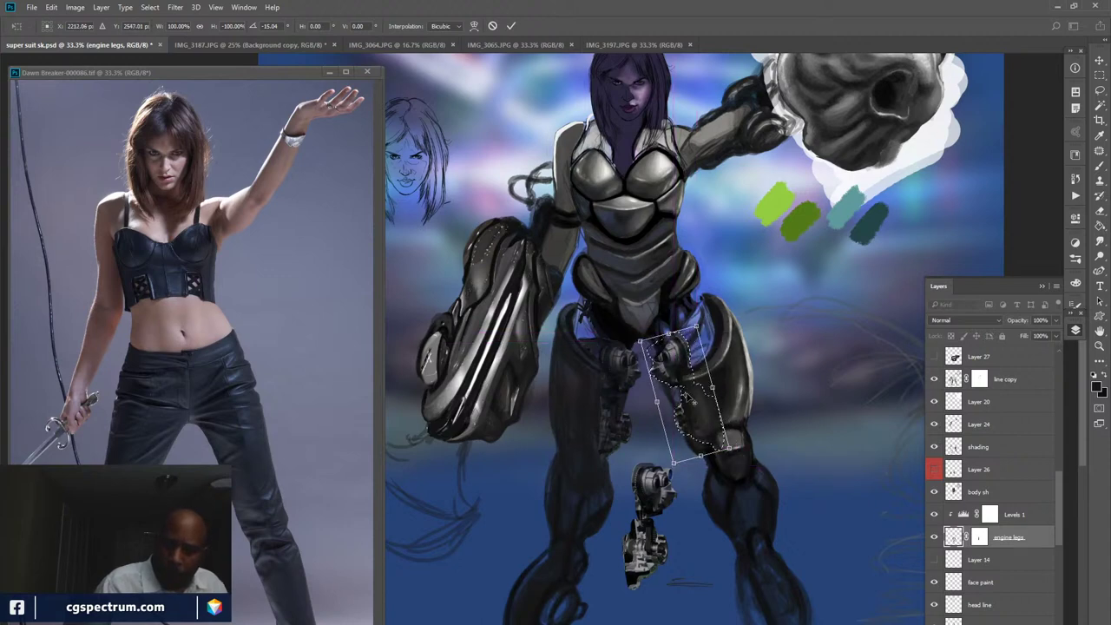
{"action": "left_click_drag", "start_coordinate": [783, 367], "coordinate": [770, 371]}
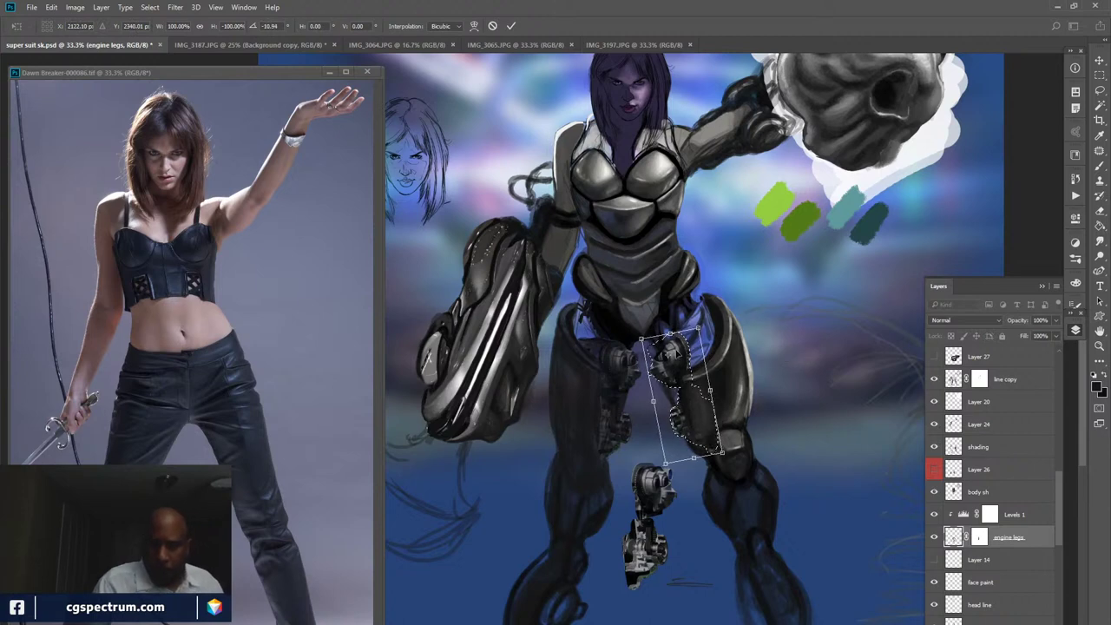
- Commit the mirrored leg piece, deselect, and check Layer 24 and Layer 20's halo
{"action": "key", "text": "Return"}
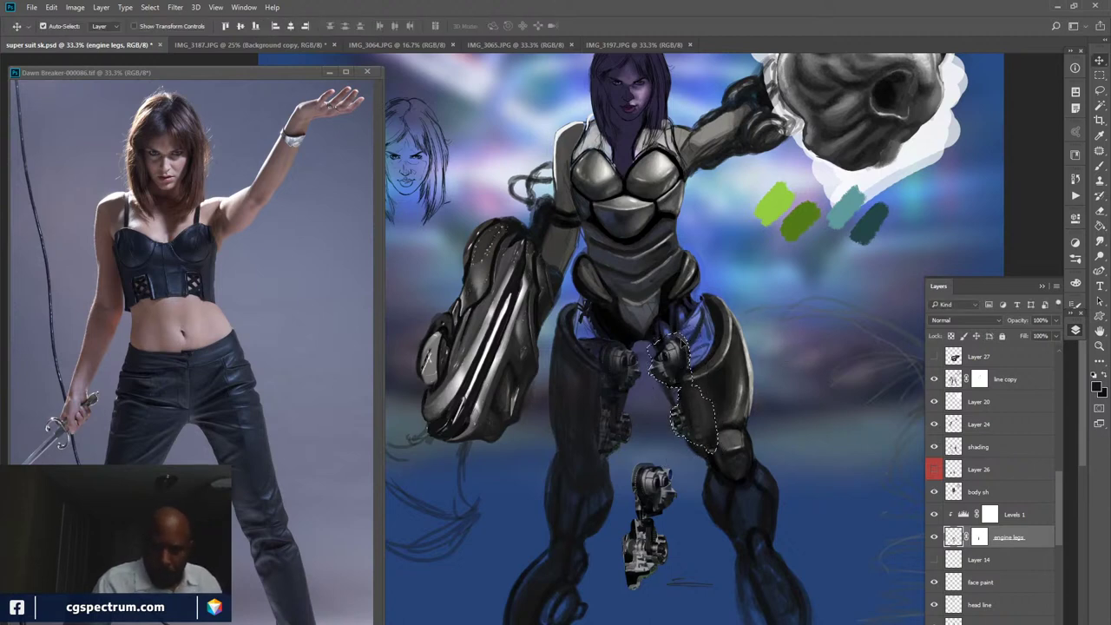
{"action": "key", "text": "ctrl+d"}
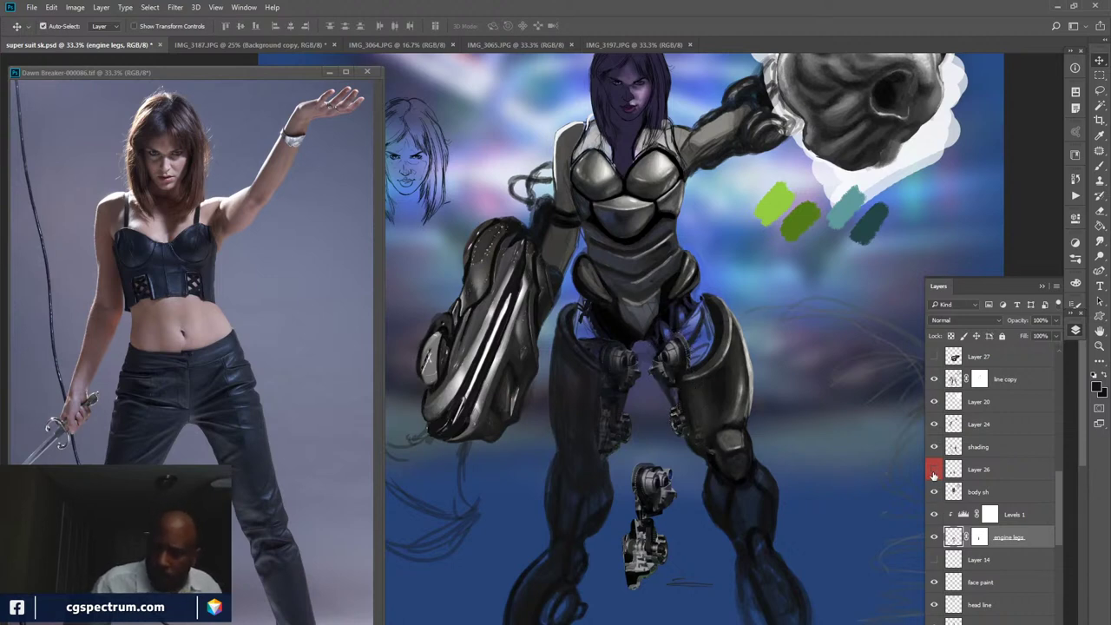
{"action": "left_click", "coordinate": [935, 426]}
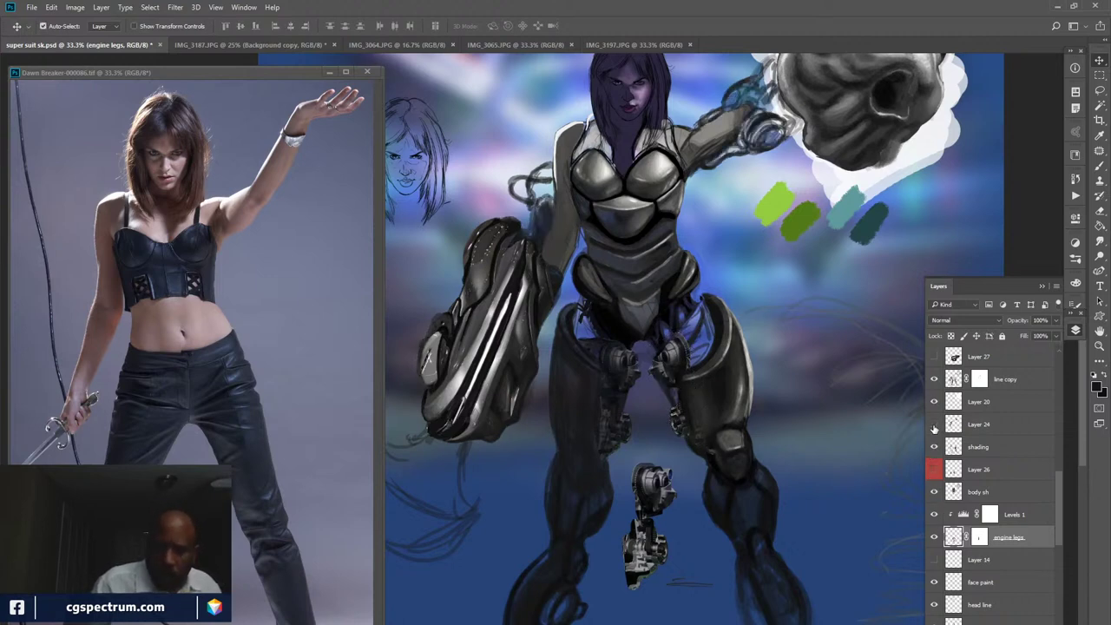
{"action": "left_click", "coordinate": [935, 424]}
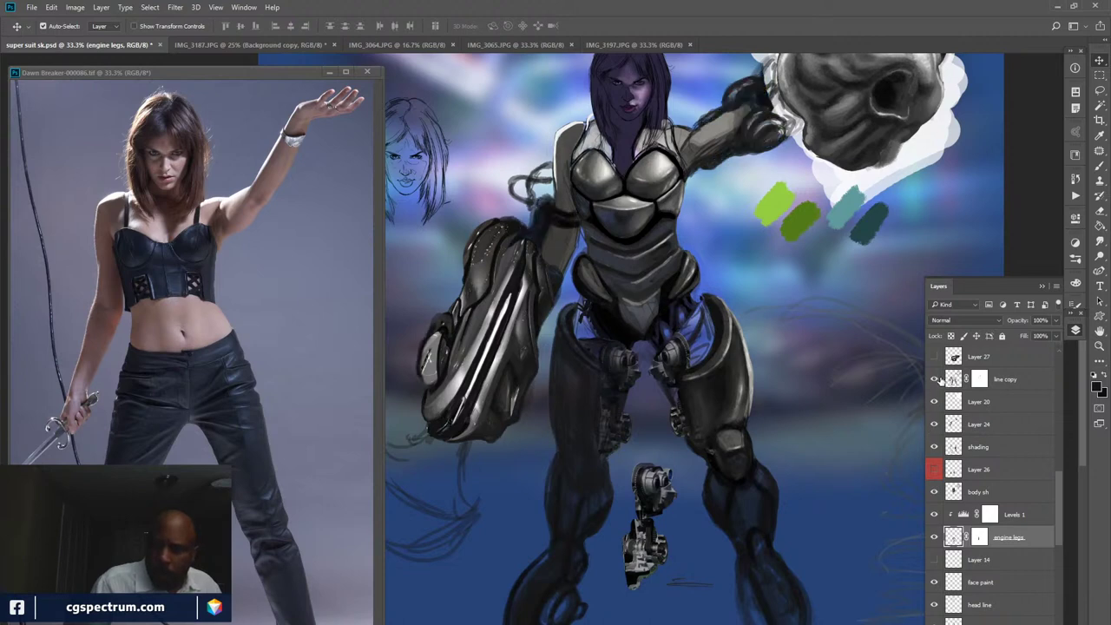
{"action": "left_click", "coordinate": [934, 403]}
{"action": "left_click", "coordinate": [934, 403]}
- Compare Layer 24, leg shading and body sh visibility, and make body sh the working layer
{"action": "left_click", "coordinate": [934, 424]}
{"action": "left_click", "coordinate": [934, 424]}
{"action": "left_click", "coordinate": [934, 447]}
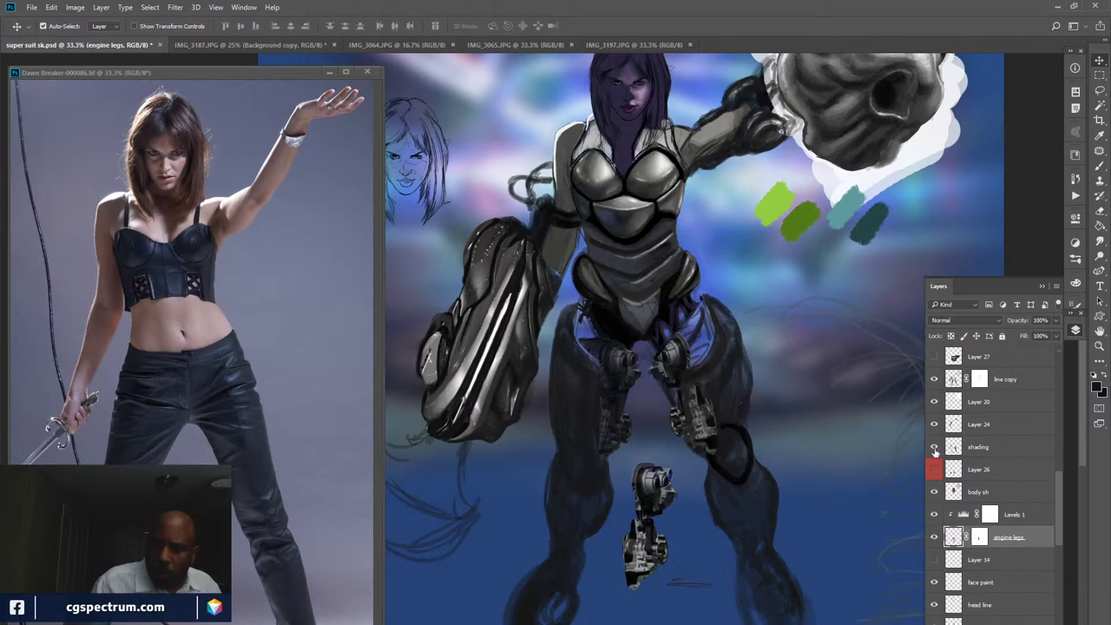
{"action": "left_click", "coordinate": [934, 447]}
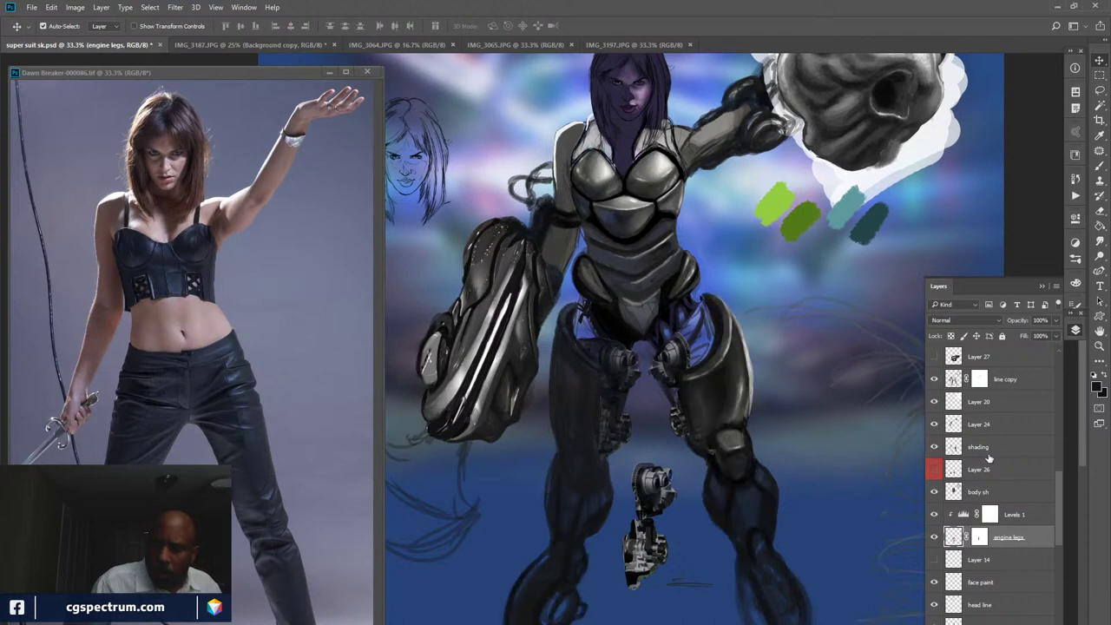
{"action": "left_click", "coordinate": [934, 492]}
{"action": "left_click", "coordinate": [934, 492]}
{"action": "left_click", "coordinate": [976, 492]}
{"action": "left_click", "coordinate": [934, 492]}
{"action": "left_click", "coordinate": [935, 492]}
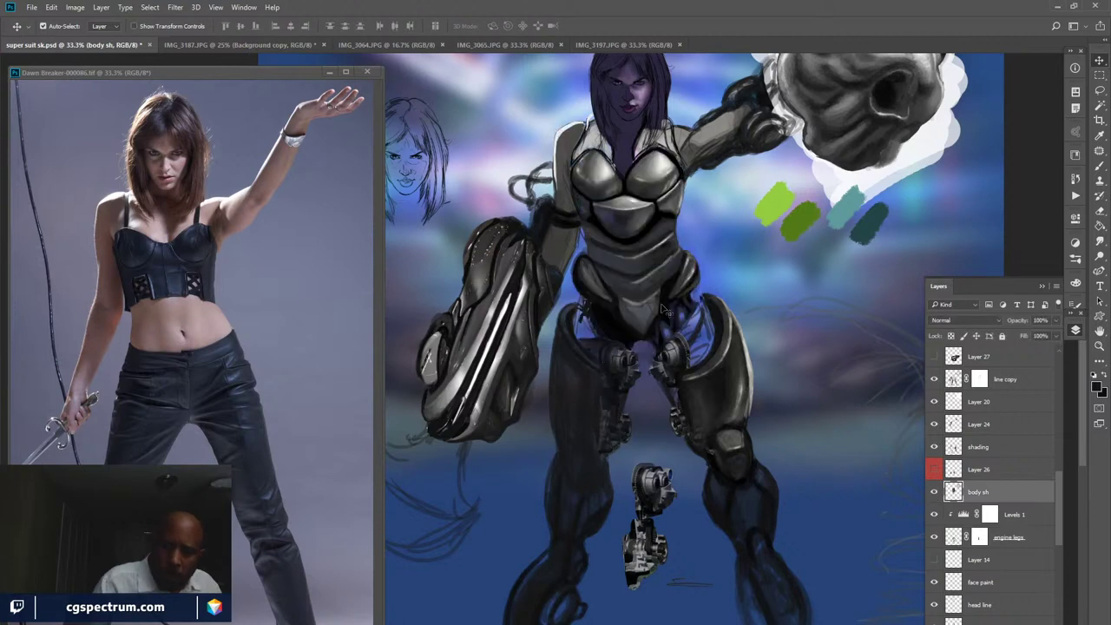
- Erase unwanted body sh shading on the torso and hip armor with the Eraser
{"action": "key", "text": "e"}
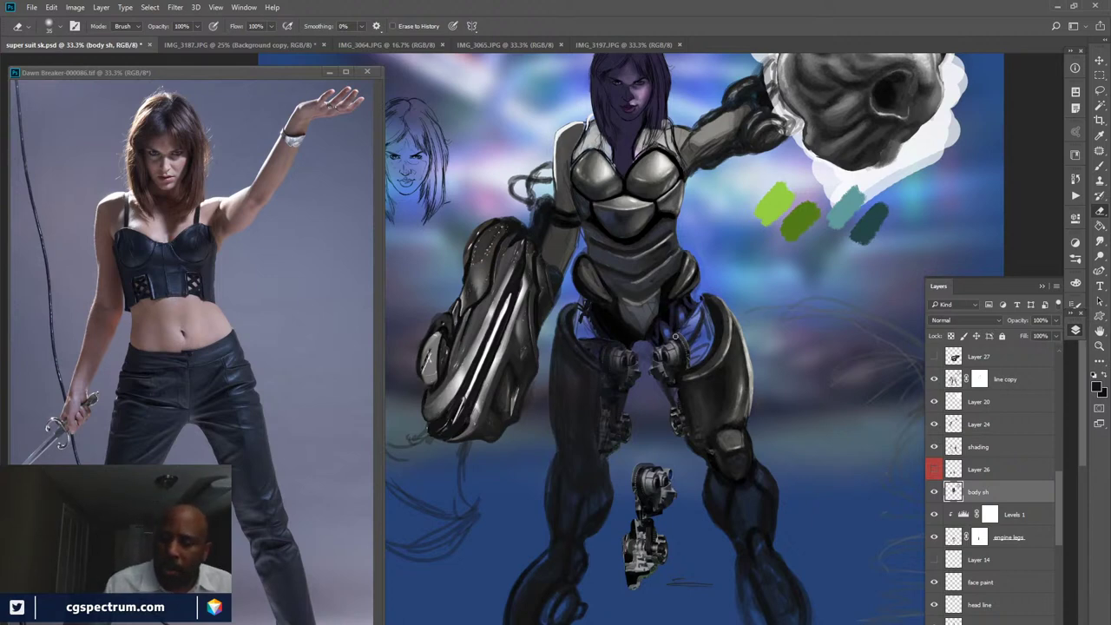
- Repeatedly hide and show the body sh shading to compare the torso
{"action": "left_click", "coordinate": [934, 492]}
{"action": "left_click", "coordinate": [934, 492]}
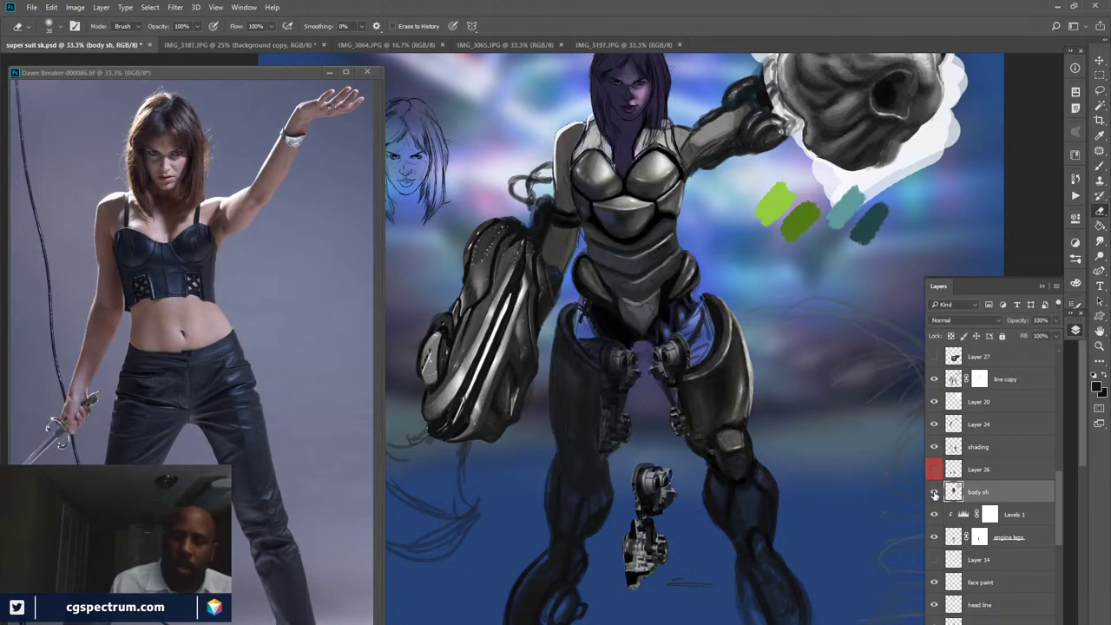
{"action": "left_click", "coordinate": [934, 492]}
{"action": "left_click", "coordinate": [934, 492]}
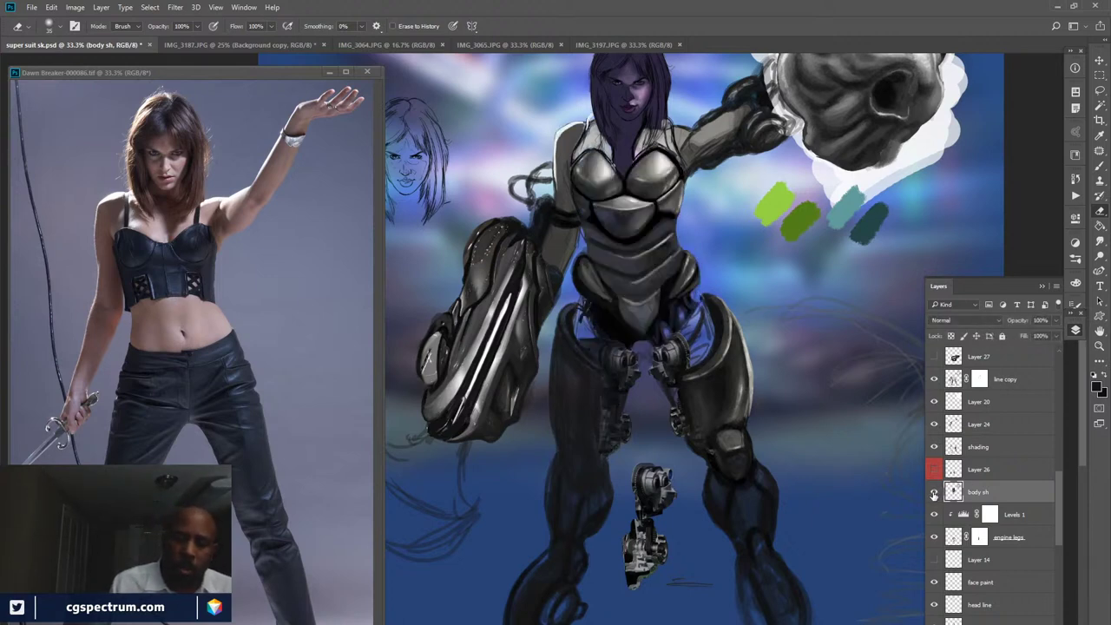
{"action": "left_click", "coordinate": [933, 492]}
{"action": "left_click", "coordinate": [934, 492]}
{"action": "left_click", "coordinate": [933, 492]}
{"action": "left_click", "coordinate": [934, 492]}
{"action": "left_click", "coordinate": [933, 492]}
{"action": "left_click", "coordinate": [934, 492]}
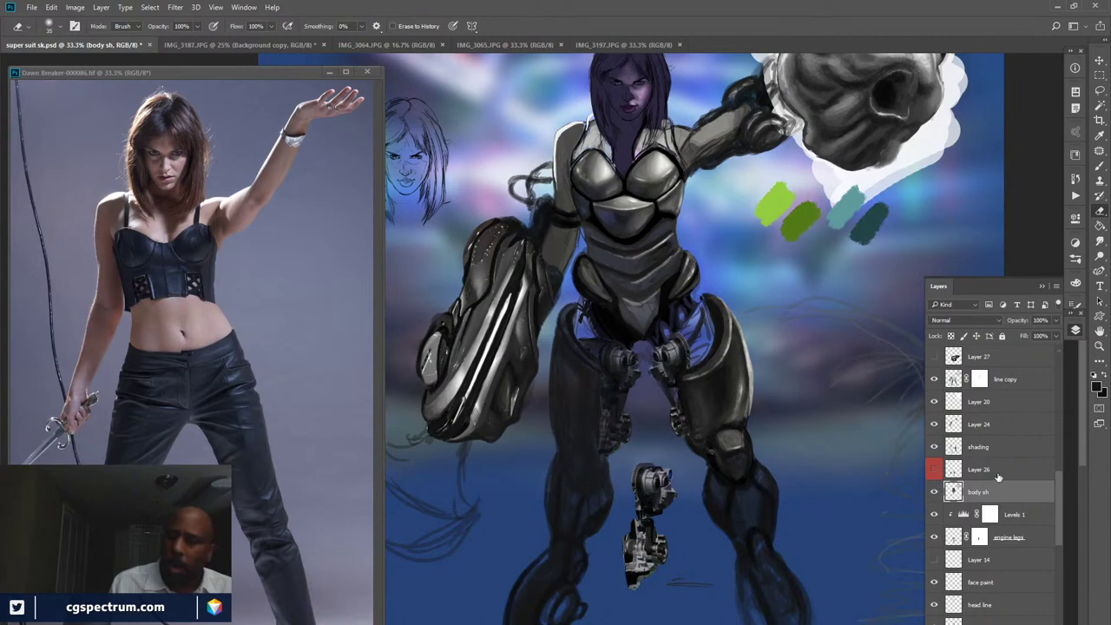
{"action": "left_click", "coordinate": [934, 492]}
{"action": "left_click", "coordinate": [934, 492]}
- Compare the engine legs layer, then target its mask with white as the painting colour
{"action": "left_click", "coordinate": [934, 538]}
{"action": "left_click", "coordinate": [934, 538]}
{"action": "left_click", "coordinate": [935, 538]}
{"action": "left_click", "coordinate": [935, 538]}
{"action": "left_click", "coordinate": [978, 539]}
{"action": "key", "text": "x"}
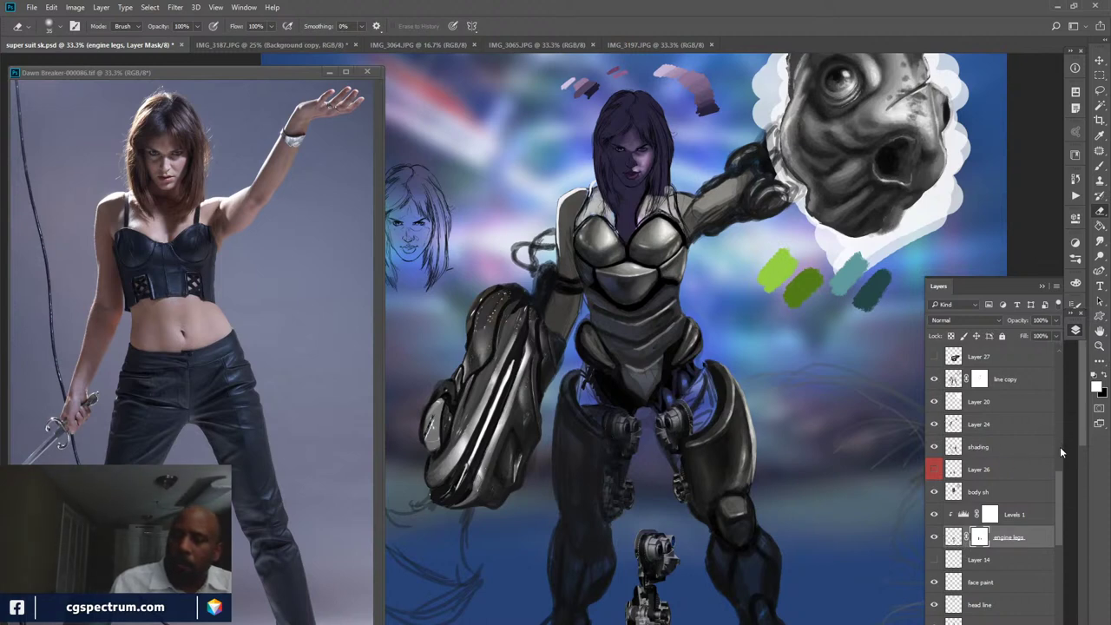
- Show the line copy line work and hide Layer 20's white halo around the alien head
{"action": "scroll", "coordinate": [1057, 474], "scroll_direction": "up", "scroll_amount": 1}
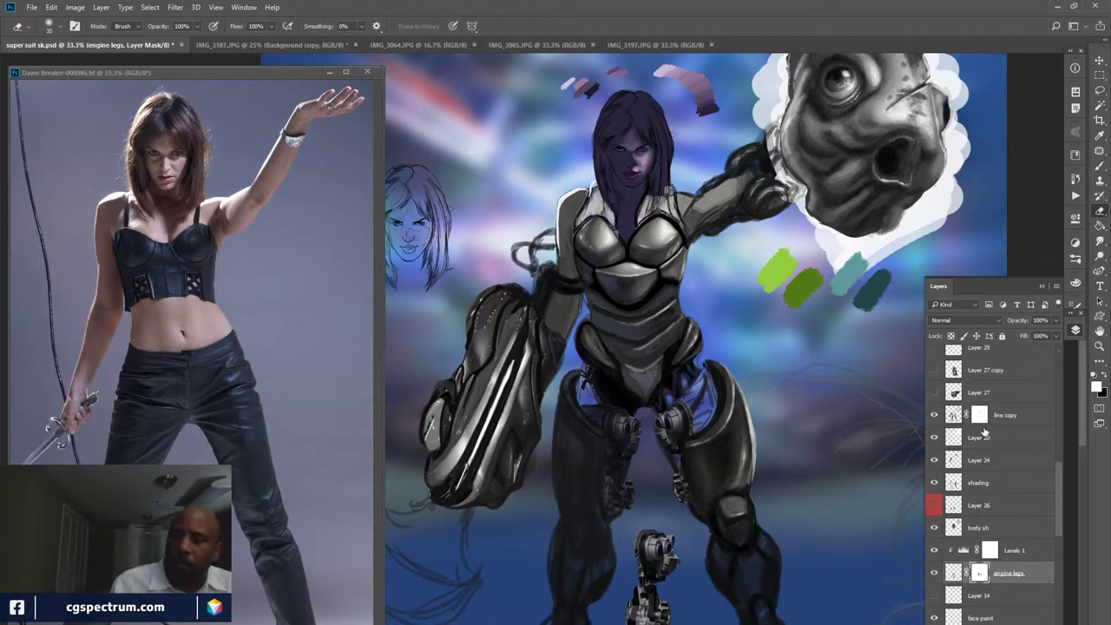
{"action": "left_click", "coordinate": [933, 416]}
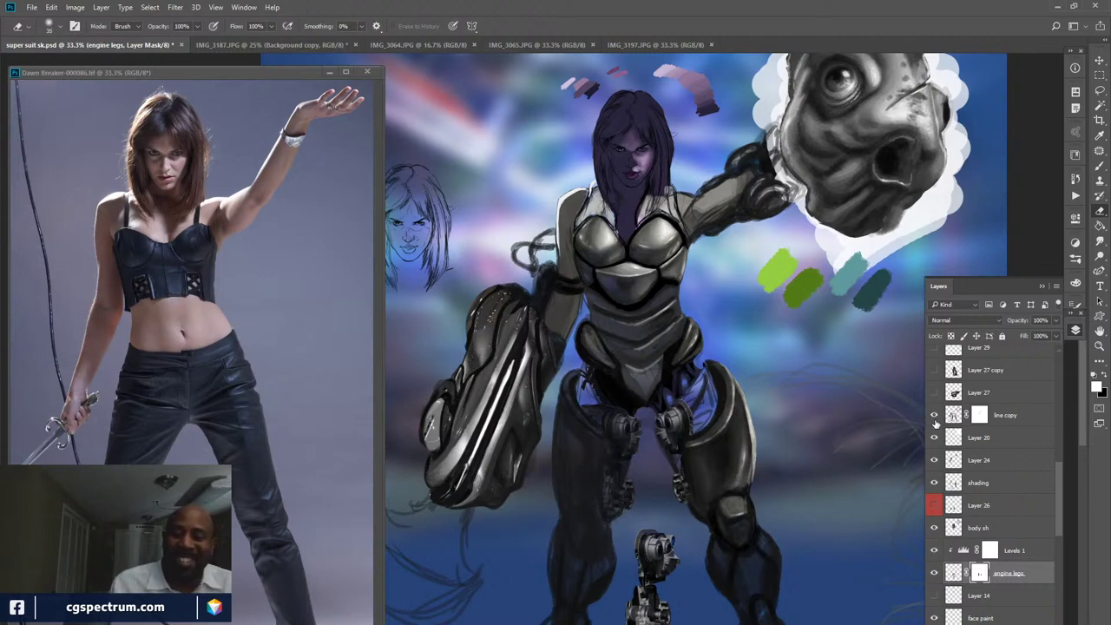
{"action": "left_click", "coordinate": [933, 438]}
{"action": "left_click", "coordinate": [933, 439]}
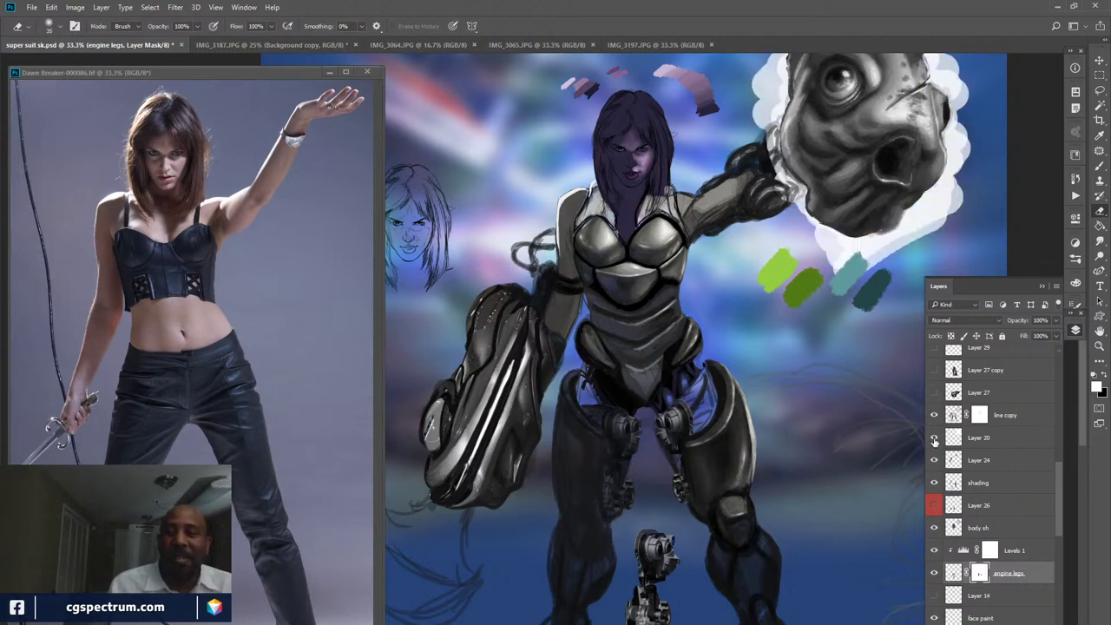
{"action": "left_click", "coordinate": [934, 441]}
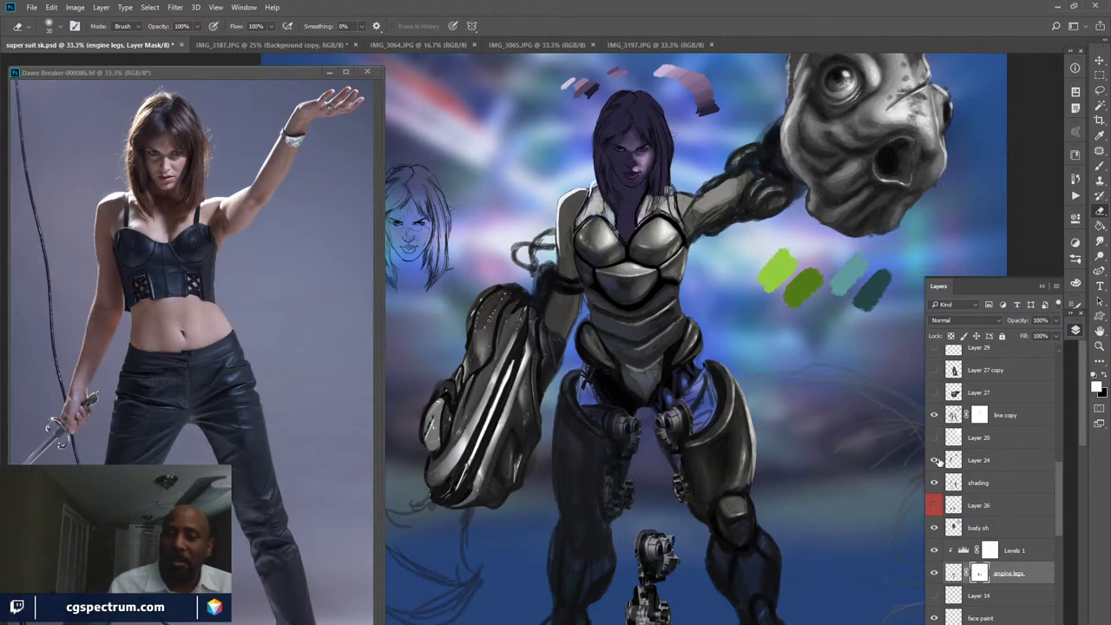
- Compare Layer 24 and the shading layer, select Layer 24, and keep its arm linework visible
{"action": "left_click", "coordinate": [934, 461]}
{"action": "left_click", "coordinate": [934, 460]}
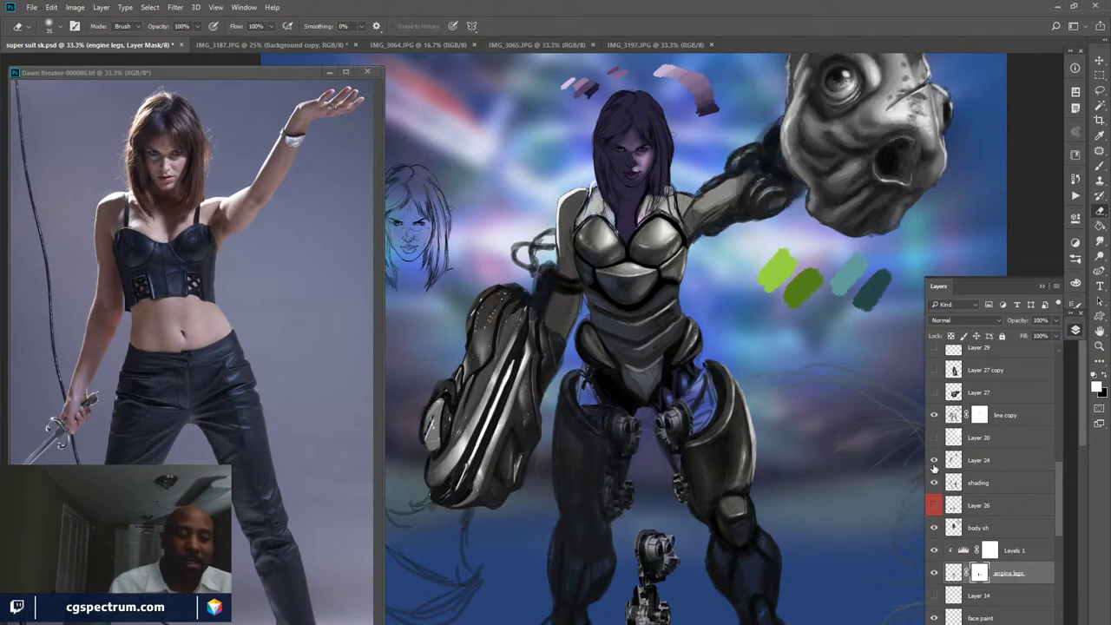
{"action": "left_click", "coordinate": [980, 460]}
{"action": "left_click", "coordinate": [933, 483]}
{"action": "left_click", "coordinate": [934, 482]}
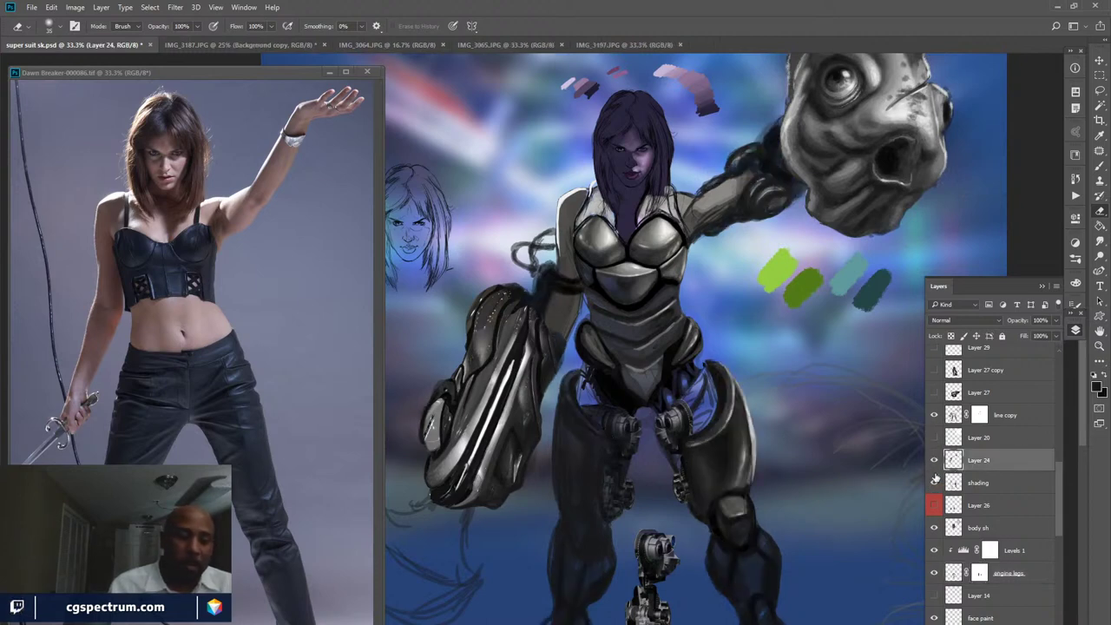
{"action": "left_click", "coordinate": [935, 468]}
{"action": "left_click", "coordinate": [935, 468]}
{"action": "left_click", "coordinate": [935, 469]}
{"action": "left_click", "coordinate": [935, 469]}
{"action": "left_click", "coordinate": [935, 469]}
{"action": "left_click", "coordinate": [936, 469]}
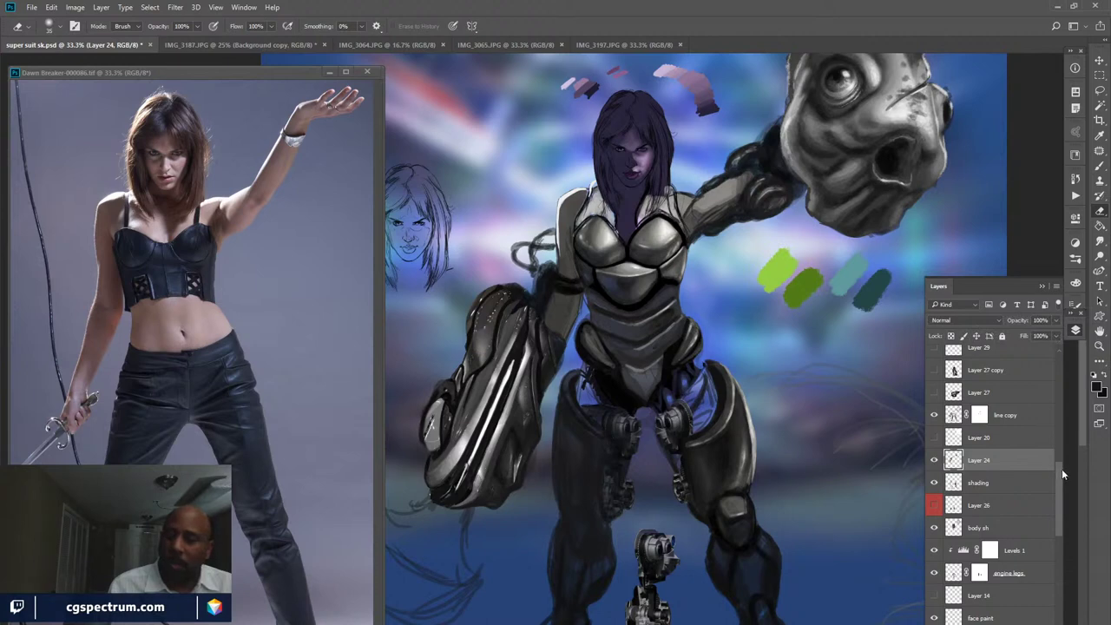
{"action": "left_click_drag", "start_coordinate": [1061, 468], "coordinate": [1061, 424]}
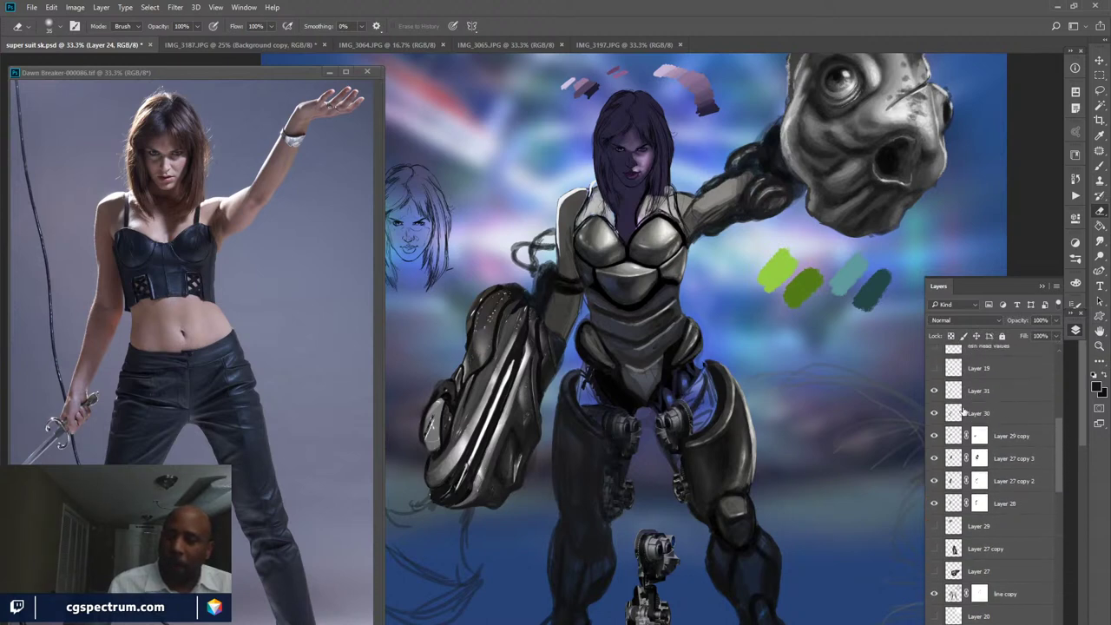
- Select Layer 30, sample the arm colour with the Brush, and enable Shape Dynamics
{"action": "left_click", "coordinate": [954, 413]}
{"action": "left_click", "coordinate": [933, 413]}
{"action": "left_click", "coordinate": [934, 413]}
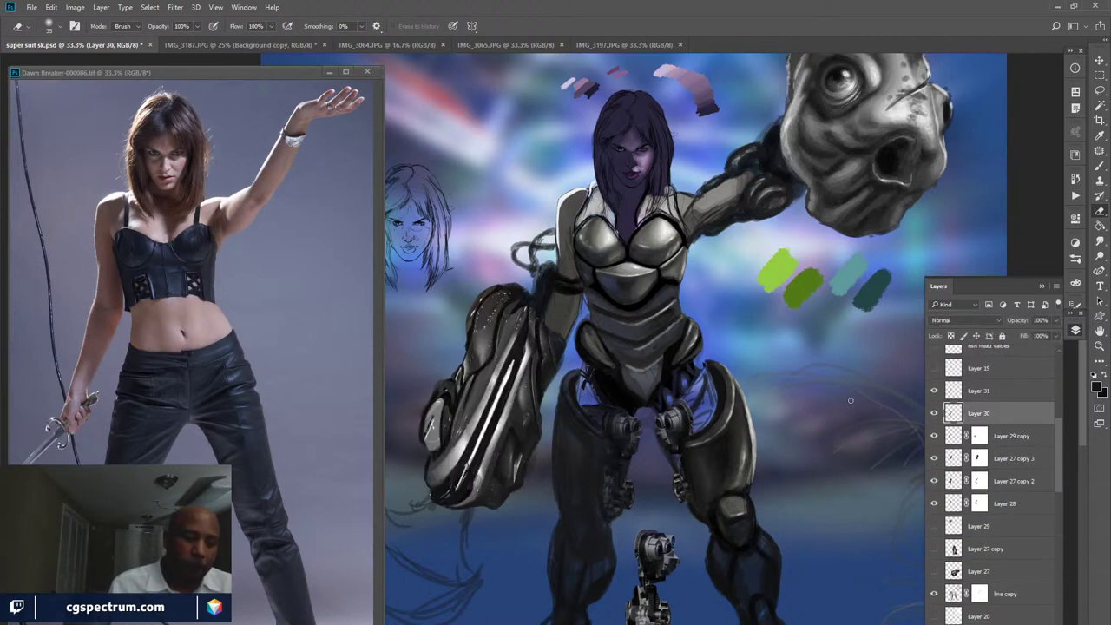
{"action": "key", "text": "b"}
{"action": "left_click", "coordinate": [442, 406], "text": "alt"}
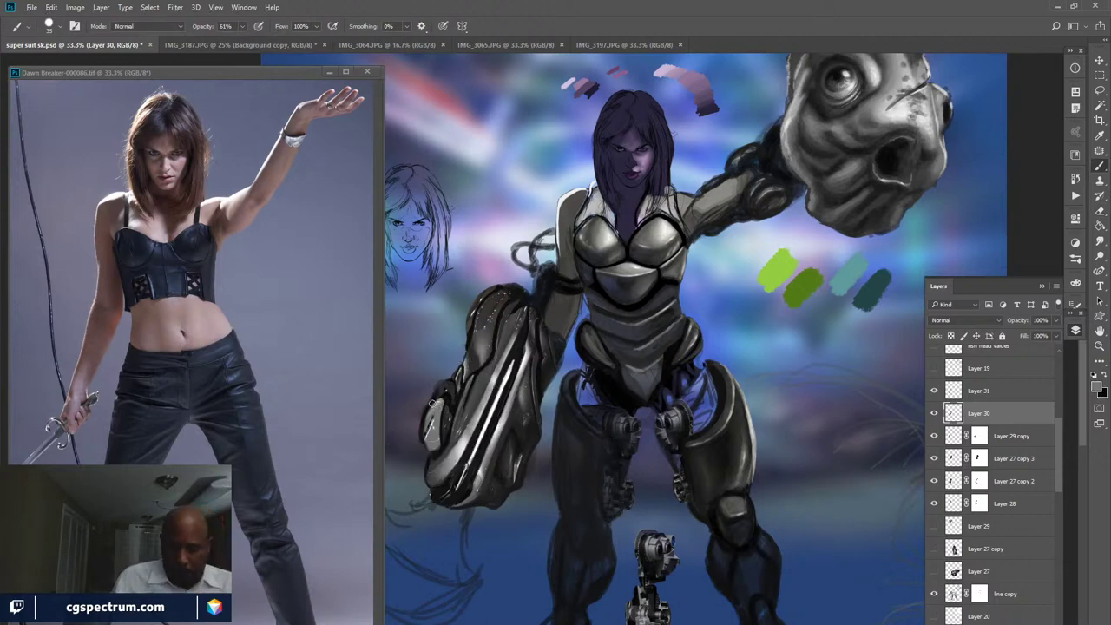
{"action": "key", "text": "F5"}
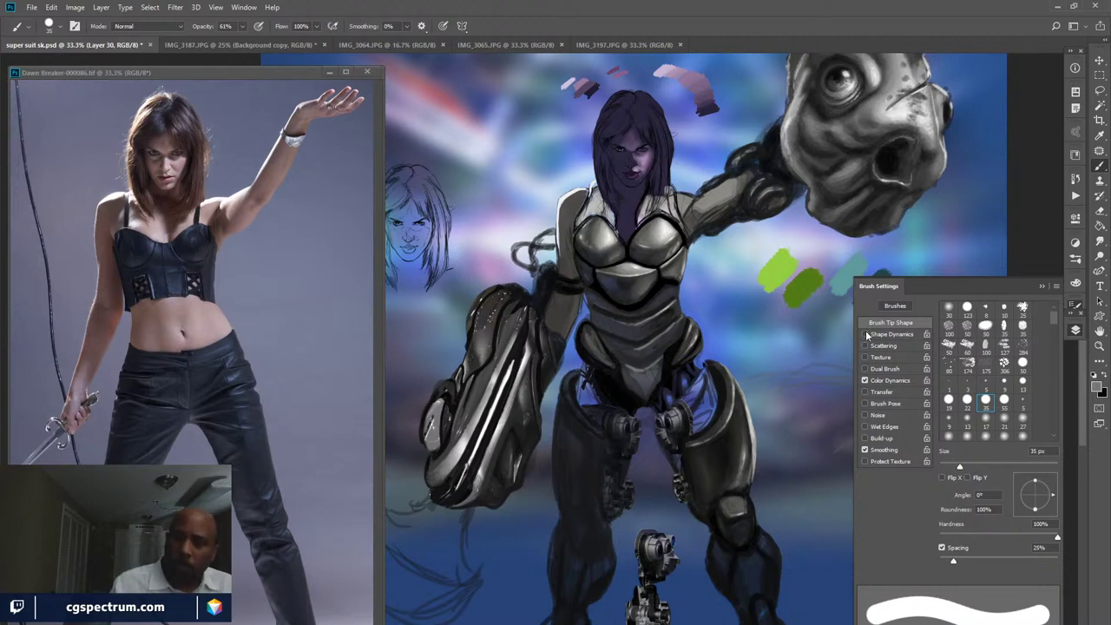
{"action": "left_click", "coordinate": [865, 334]}
{"action": "key", "text": "F5"}
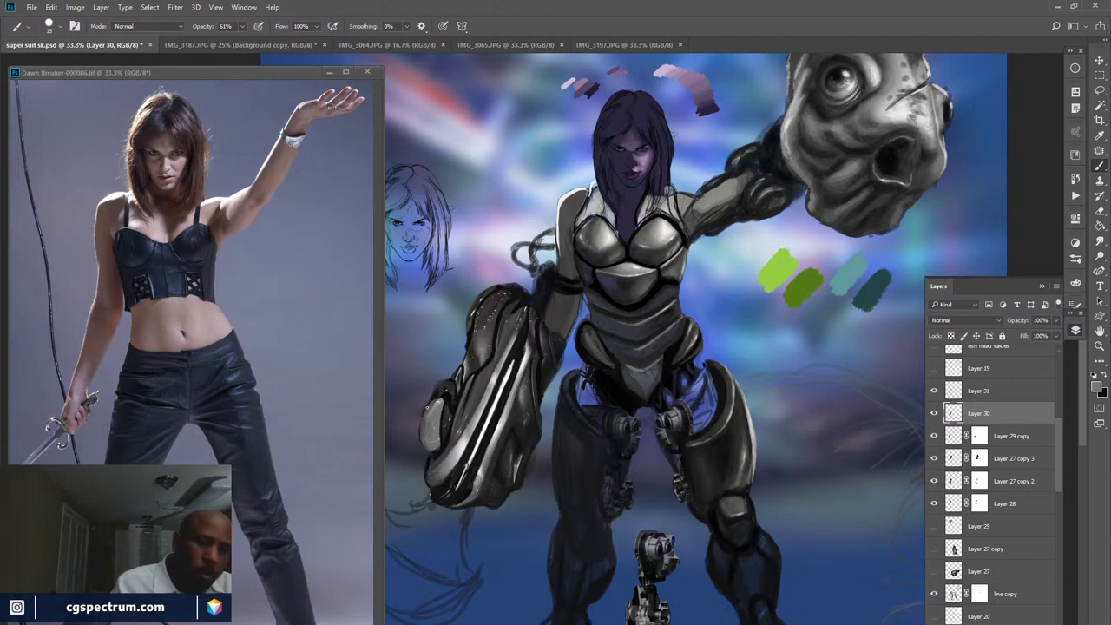
- Make black the foreground colour and save the super suit painting
{"action": "key", "text": "x"}
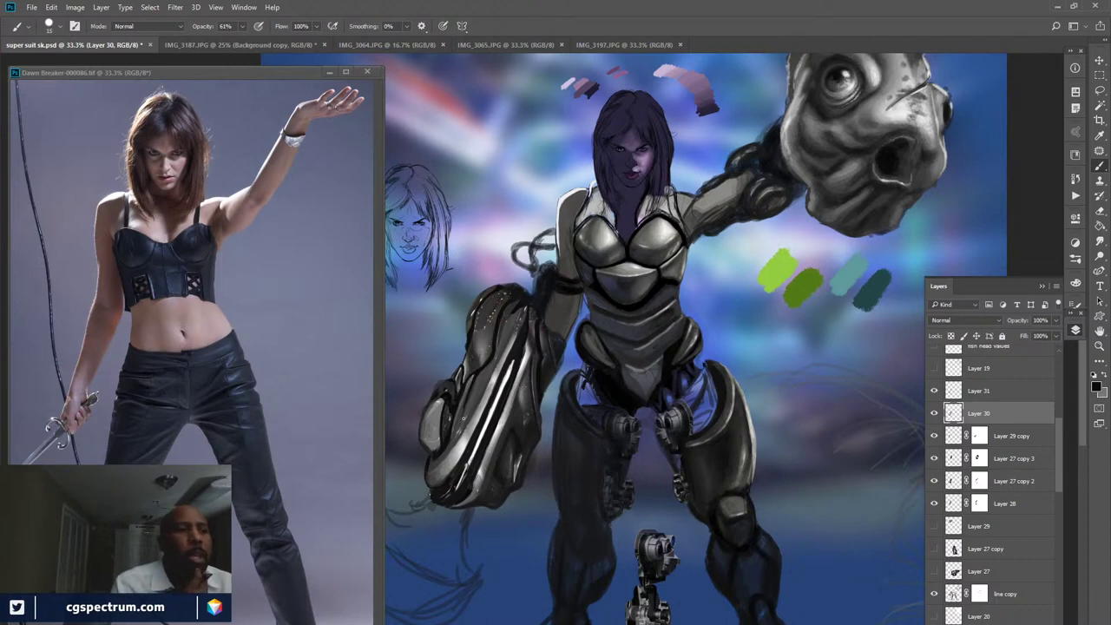
{"action": "key", "text": "ctrl+s"}
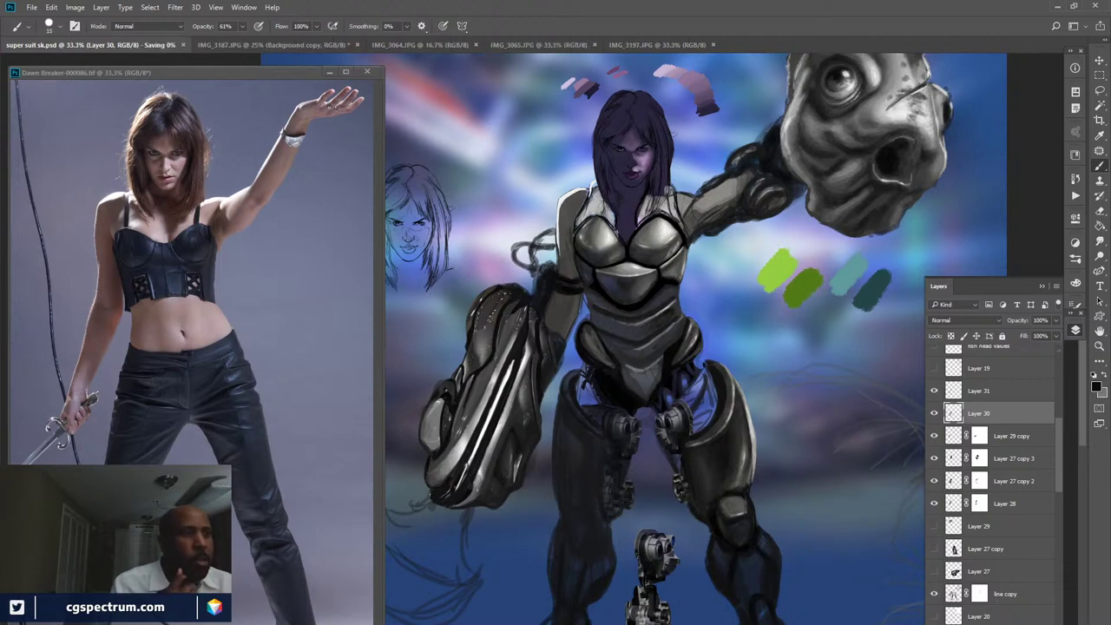
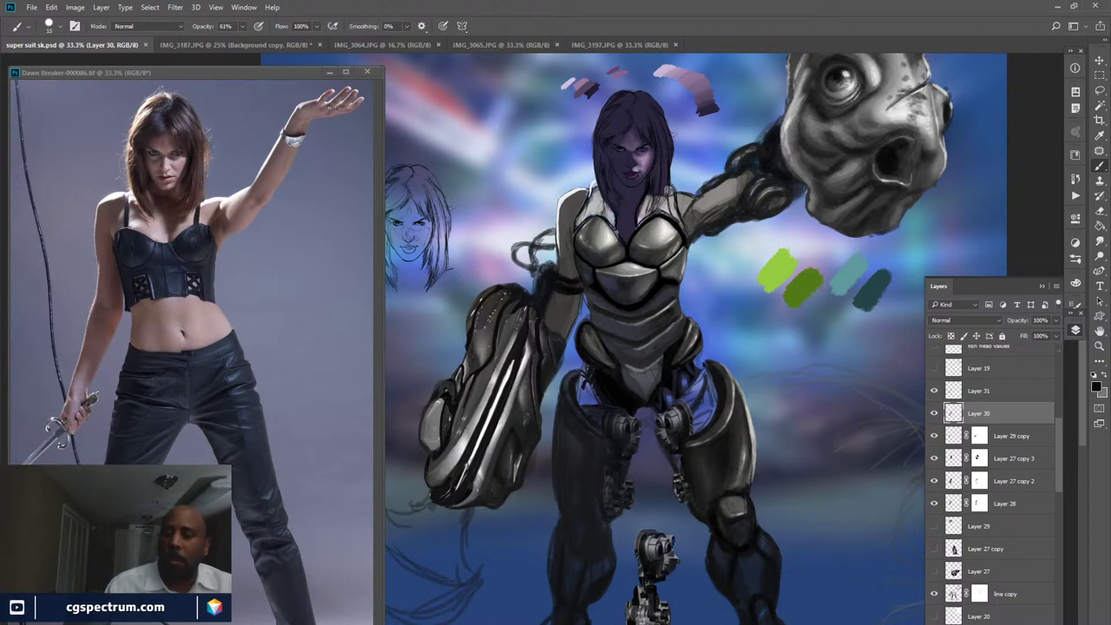
- Toggle the line copy sketch lines off and on to compare, then zoom out
{"action": "left_click", "coordinate": [934, 593]}
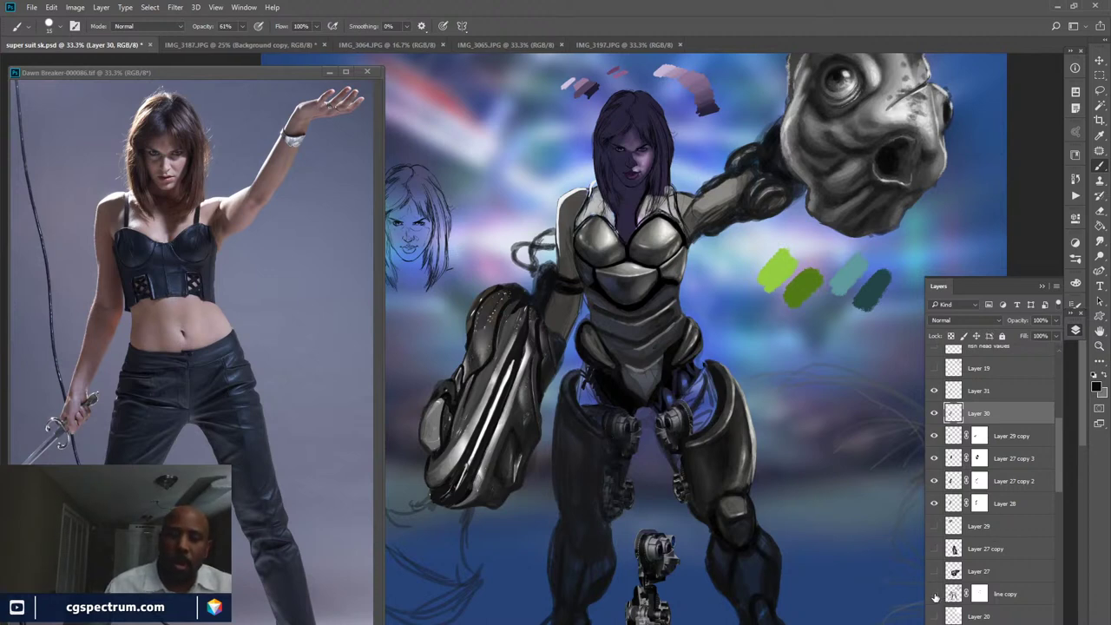
{"action": "left_click", "coordinate": [934, 594]}
{"action": "left_click", "coordinate": [933, 594]}
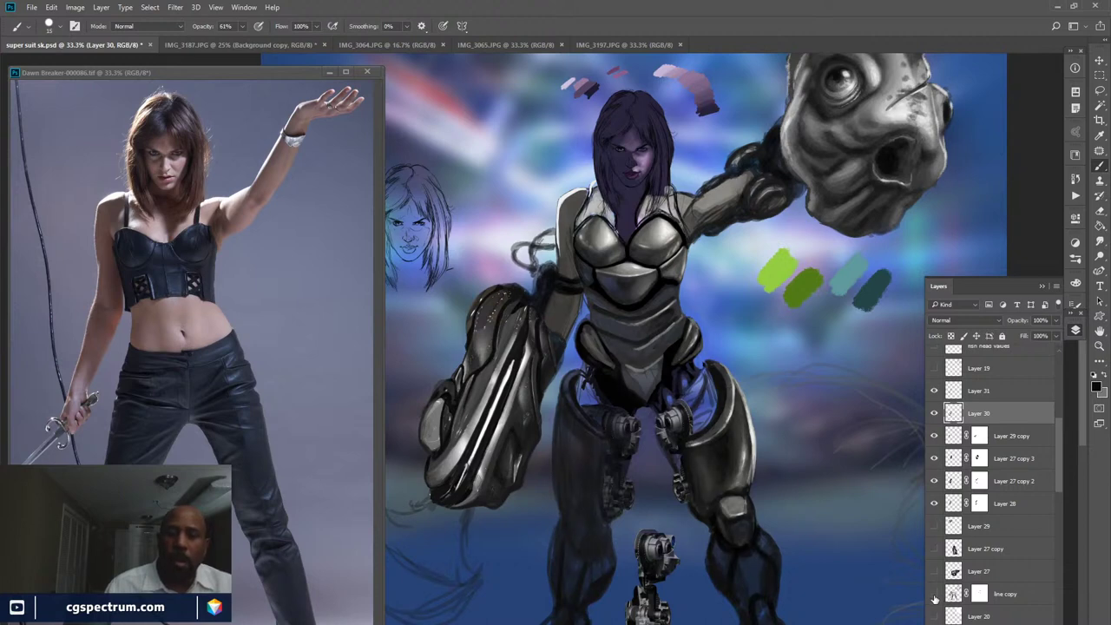
{"action": "left_click", "coordinate": [934, 594]}
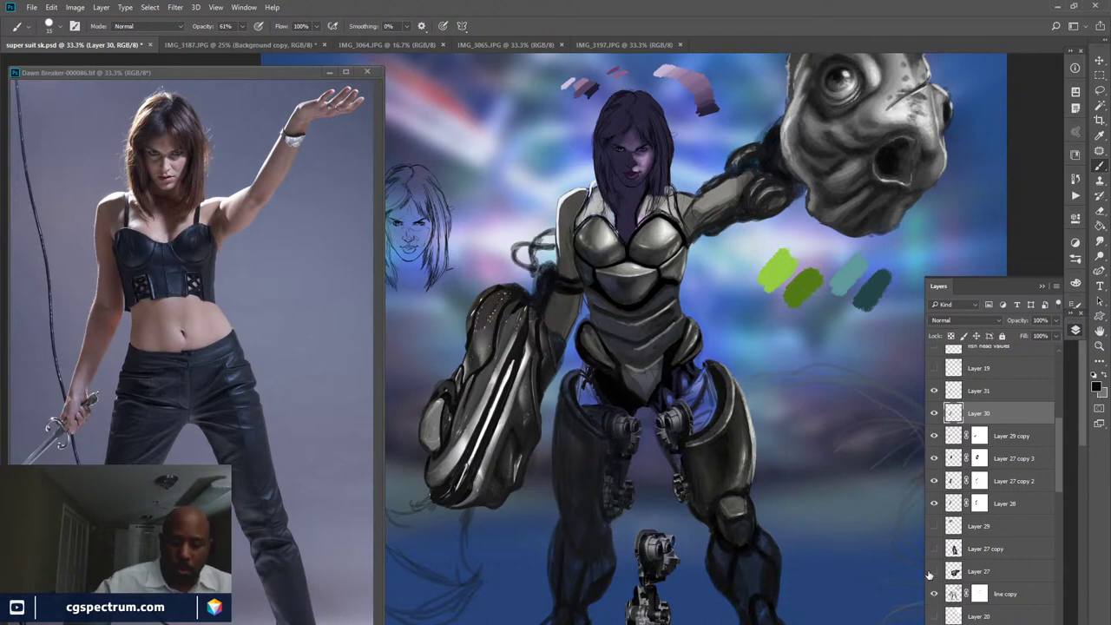
{"action": "key", "text": "ctrl+minus"}
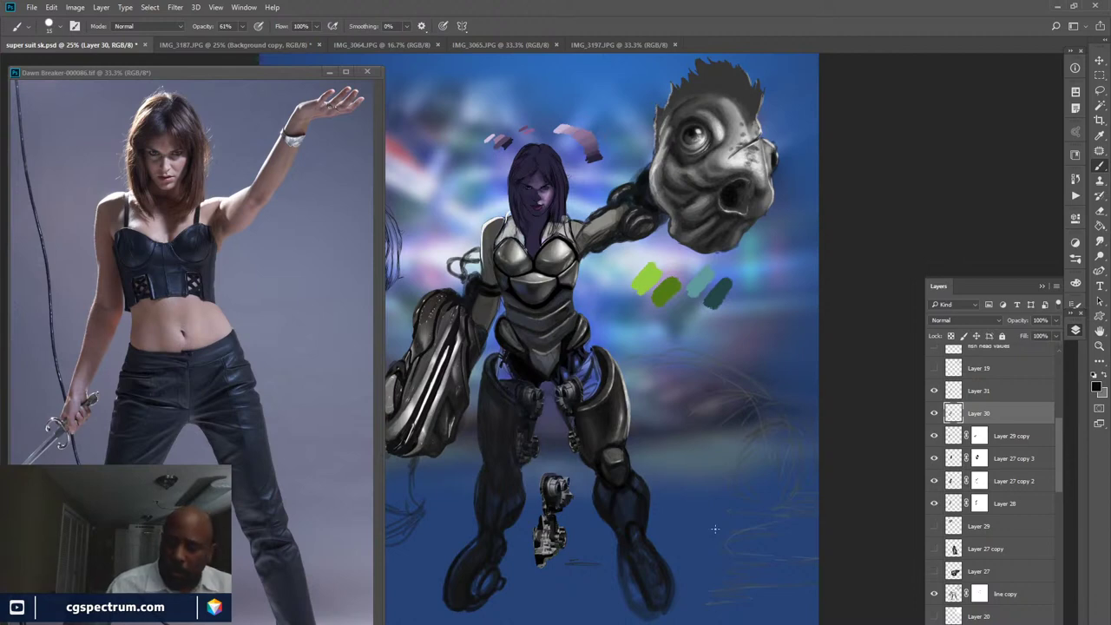
- Compare the arm by toggling Layer 30, Layer 29 copy and Layer 31 visibility
{"action": "left_click", "coordinate": [933, 416]}
{"action": "left_click", "coordinate": [933, 416]}
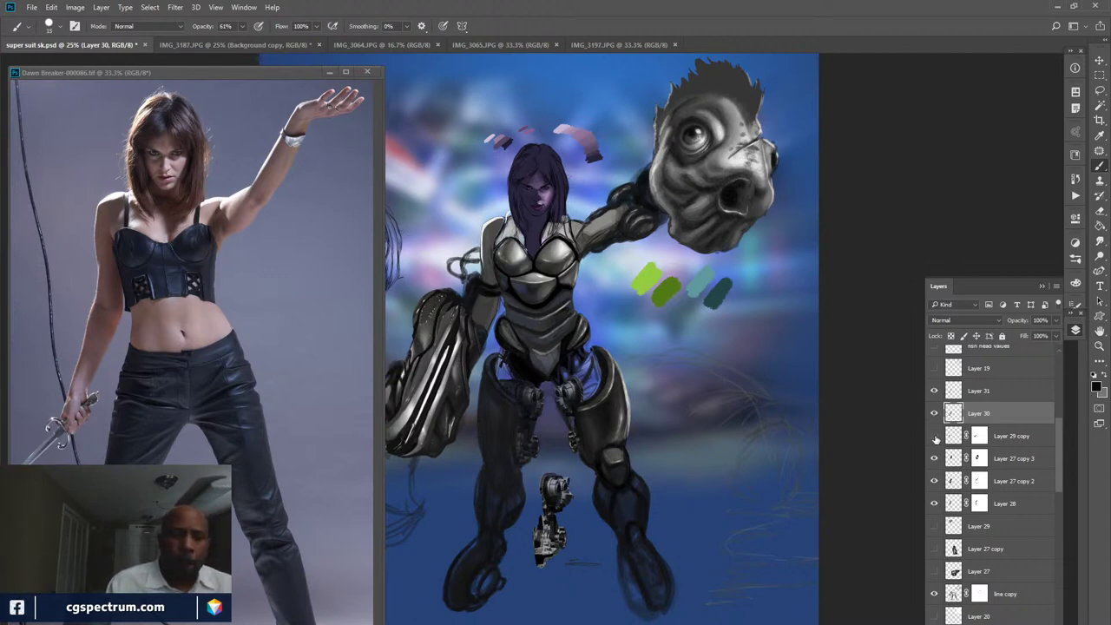
{"action": "left_click", "coordinate": [934, 437]}
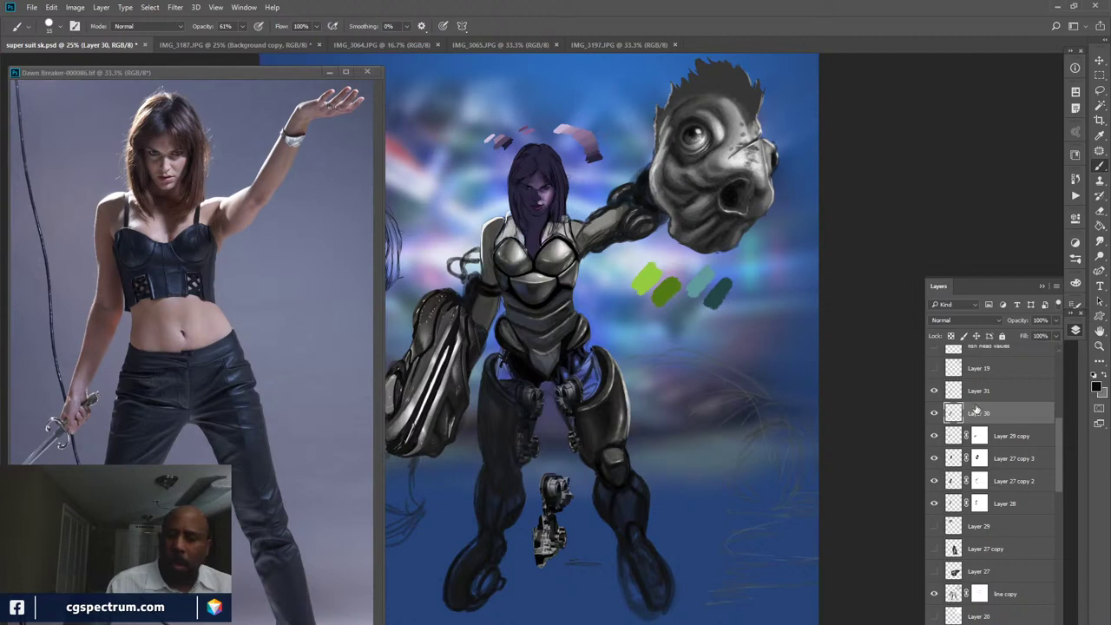
{"action": "left_click", "coordinate": [935, 413]}
{"action": "left_click", "coordinate": [934, 413]}
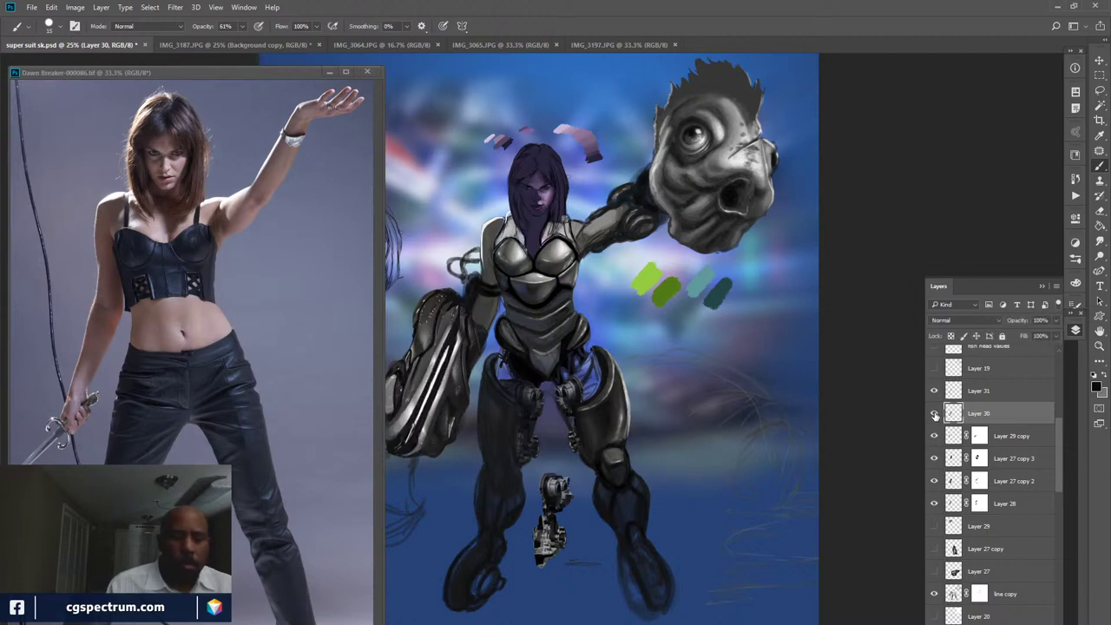
{"action": "left_click", "coordinate": [934, 391]}
{"action": "left_click", "coordinate": [934, 391]}
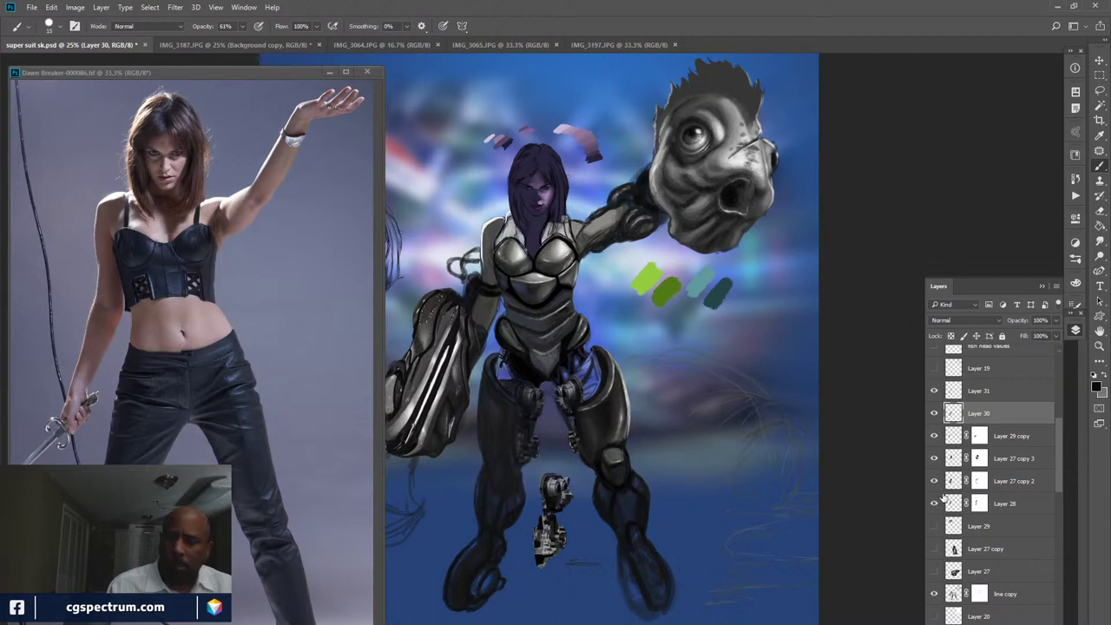
- Turn on Layer 29's grey mechanical piece and make Layer 29 the active layer
{"action": "left_click", "coordinate": [933, 526]}
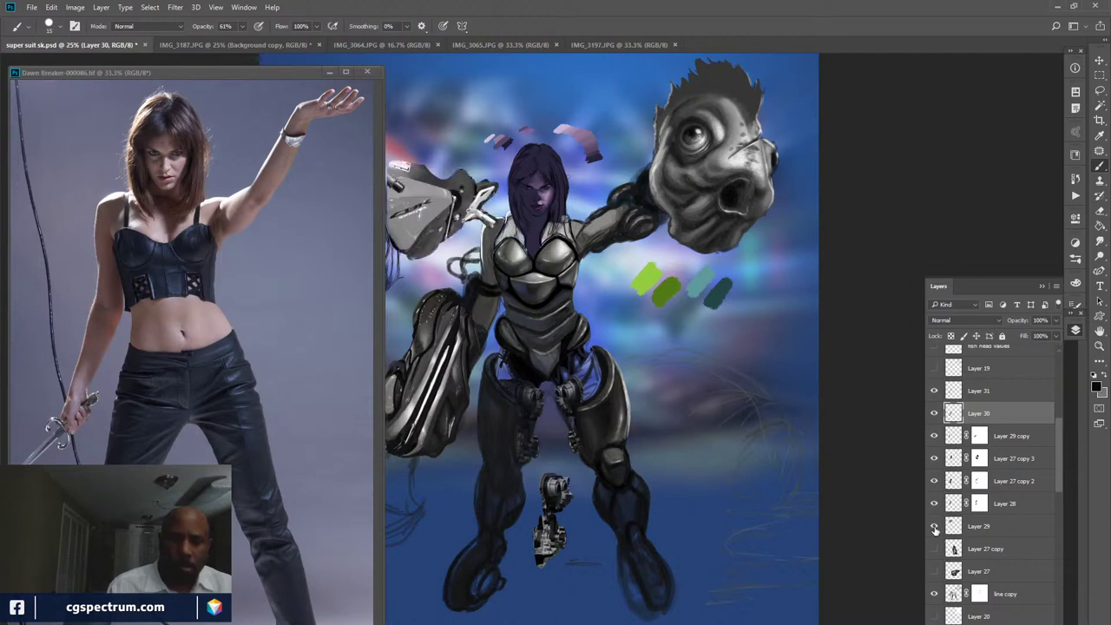
{"action": "left_click", "coordinate": [934, 527]}
{"action": "left_click", "coordinate": [933, 527]}
{"action": "left_click", "coordinate": [980, 526]}
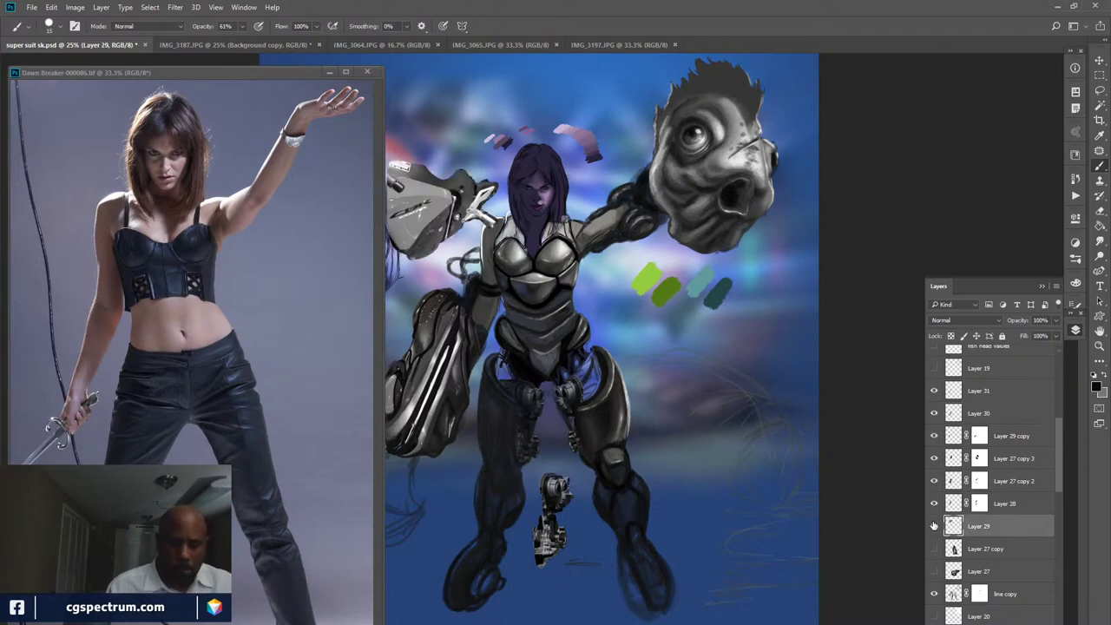
- Rotate the grey piece about 94° and scale it to 60.91% beside the woman's head
{"action": "key", "text": "ctrl+t"}
{"action": "left_click_drag", "start_coordinate": [646, 260], "coordinate": [372, 439]}
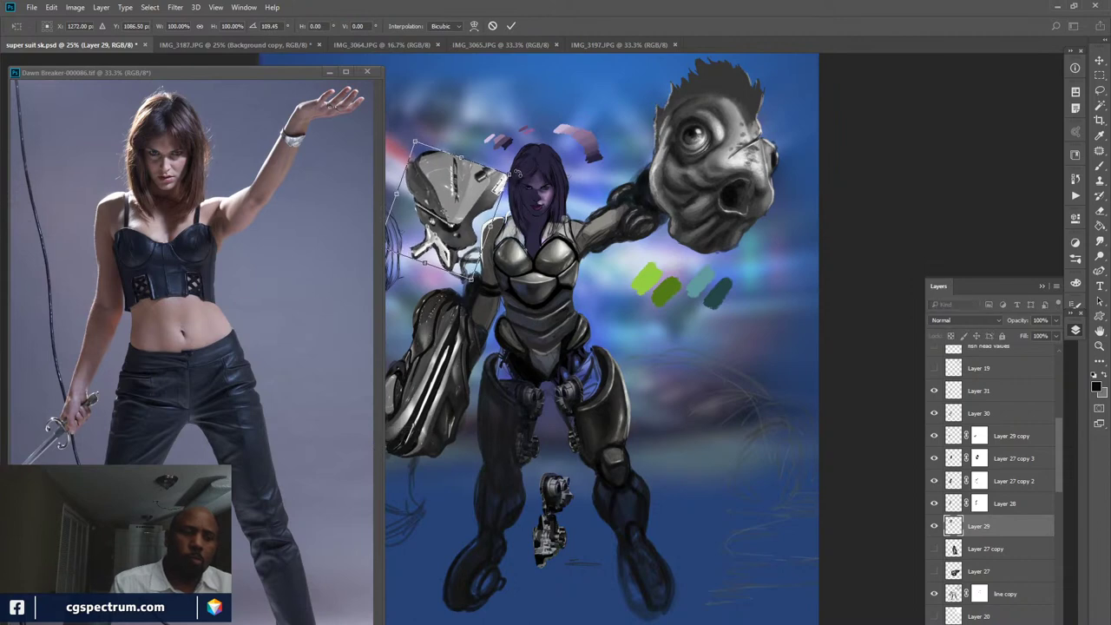
{"action": "left_click_drag", "start_coordinate": [516, 174], "coordinate": [506, 225]}
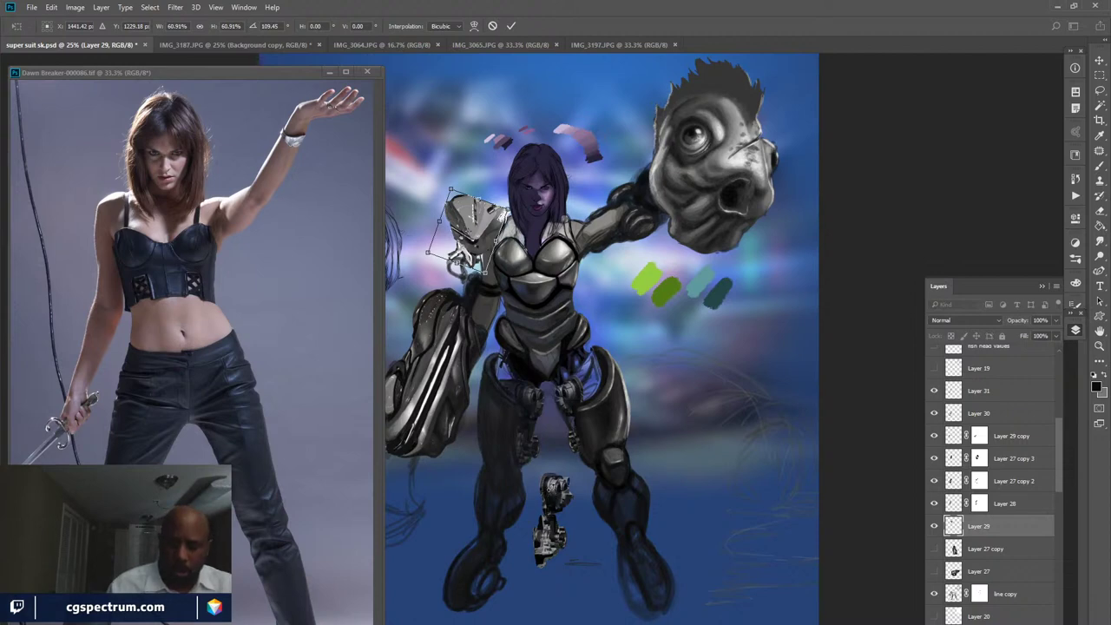
{"action": "key", "text": "Return"}
{"action": "scroll", "coordinate": [555, 491], "scroll_direction": "up", "scroll_amount": 3}
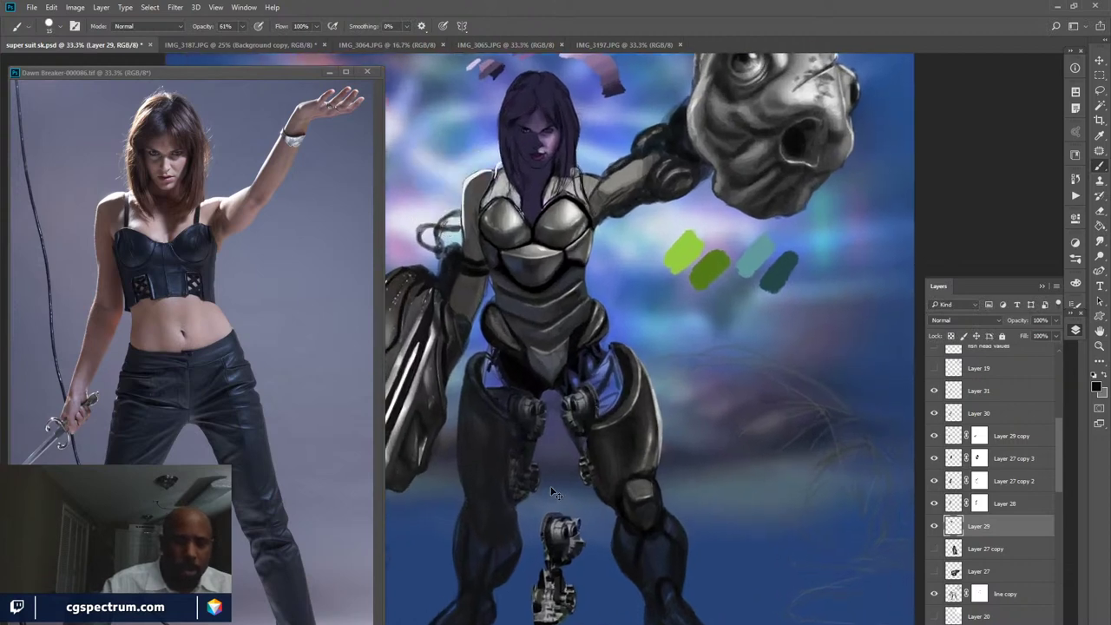
{"action": "mouse_move", "coordinate": [599, 446]}
{"action": "left_mouse_down"}
{"action": "mouse_move", "coordinate": [730, 508]}
{"action": "mouse_move", "coordinate": [737, 522]}
{"action": "left_mouse_up"}
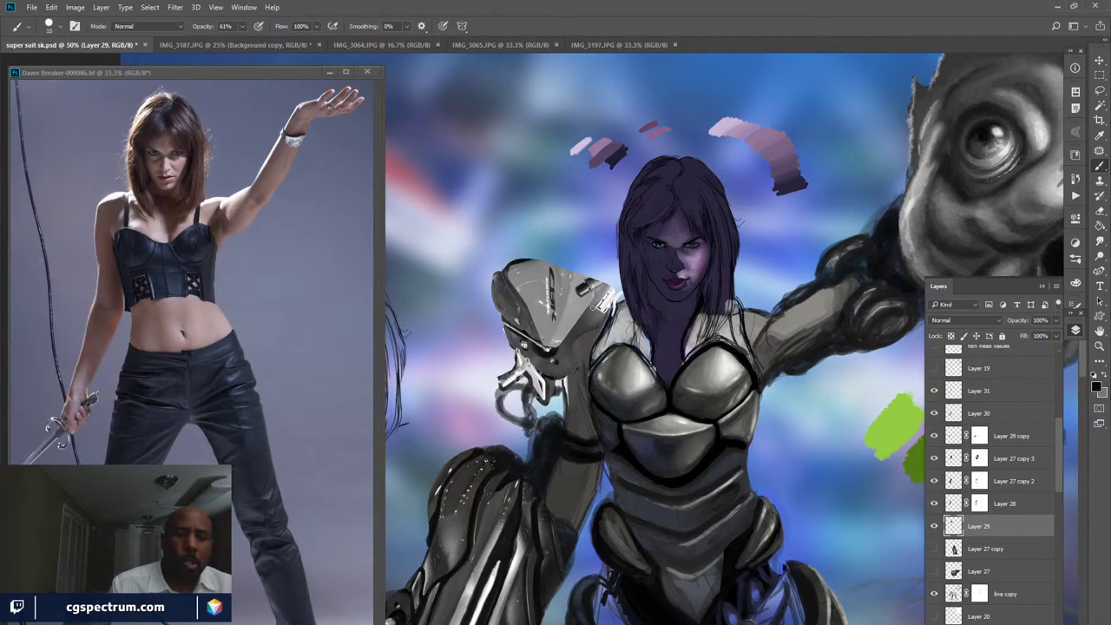
- Nudge the Layer 29 helmet piece left with the Move tool, then hide Layer 29
{"action": "key", "text": "v"}
{"action": "mouse_move", "coordinate": [592, 322]}
{"action": "left_mouse_down"}
{"action": "mouse_move", "coordinate": [579, 320]}
{"action": "mouse_move", "coordinate": [588, 324]}
{"action": "left_mouse_up"}
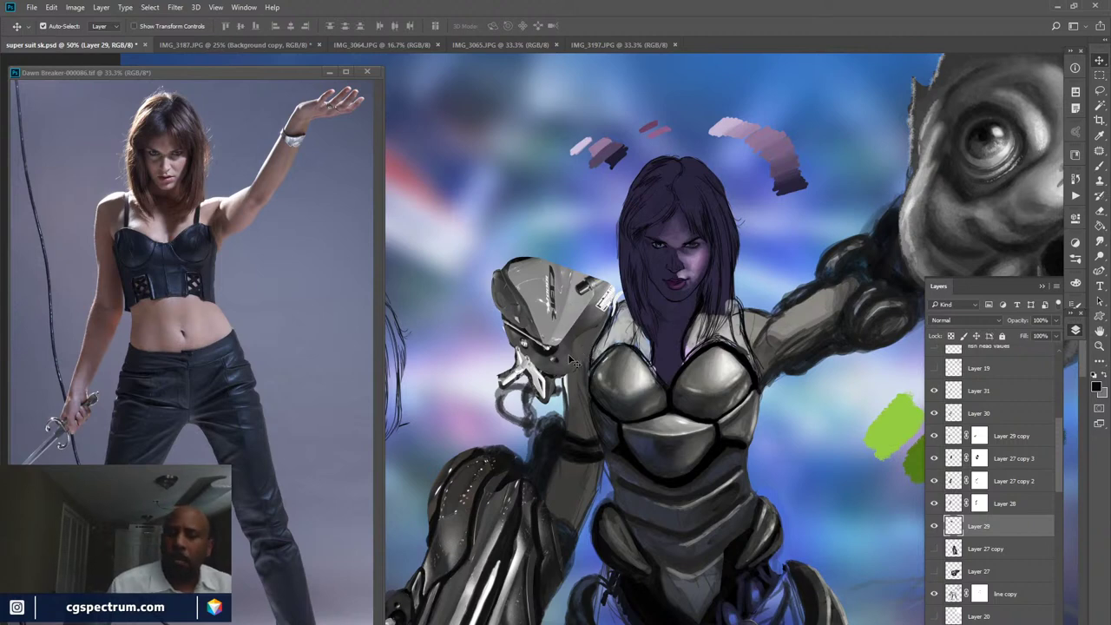
{"action": "left_click", "coordinate": [934, 527]}
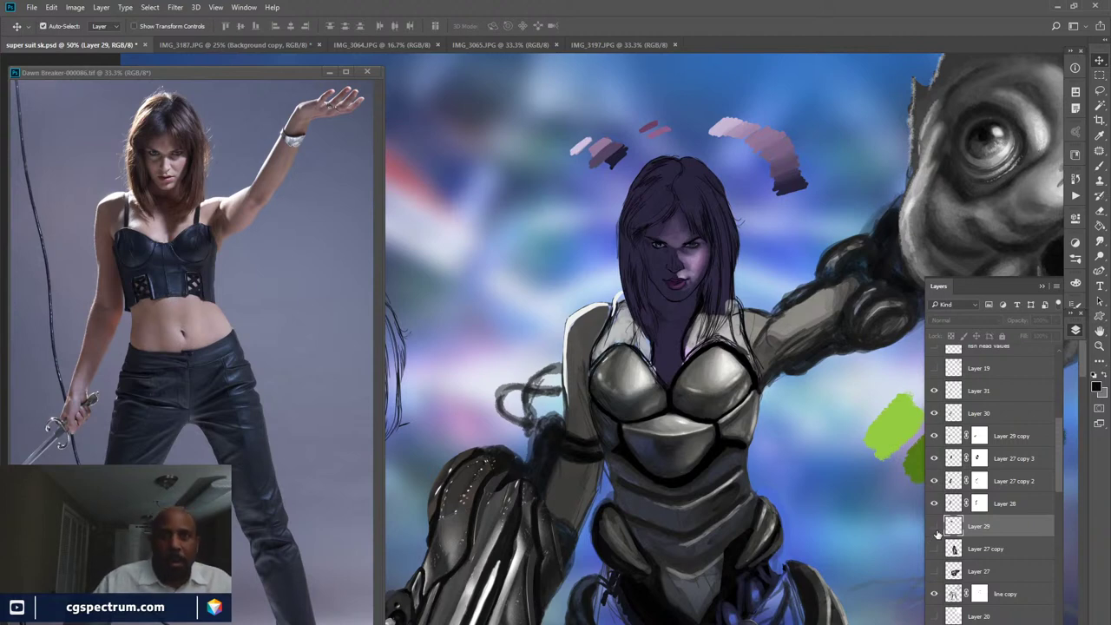
- Zoom out to 33.3% and pan down so the figure's torso and legs show
{"action": "key", "text": "ctrl+minus"}
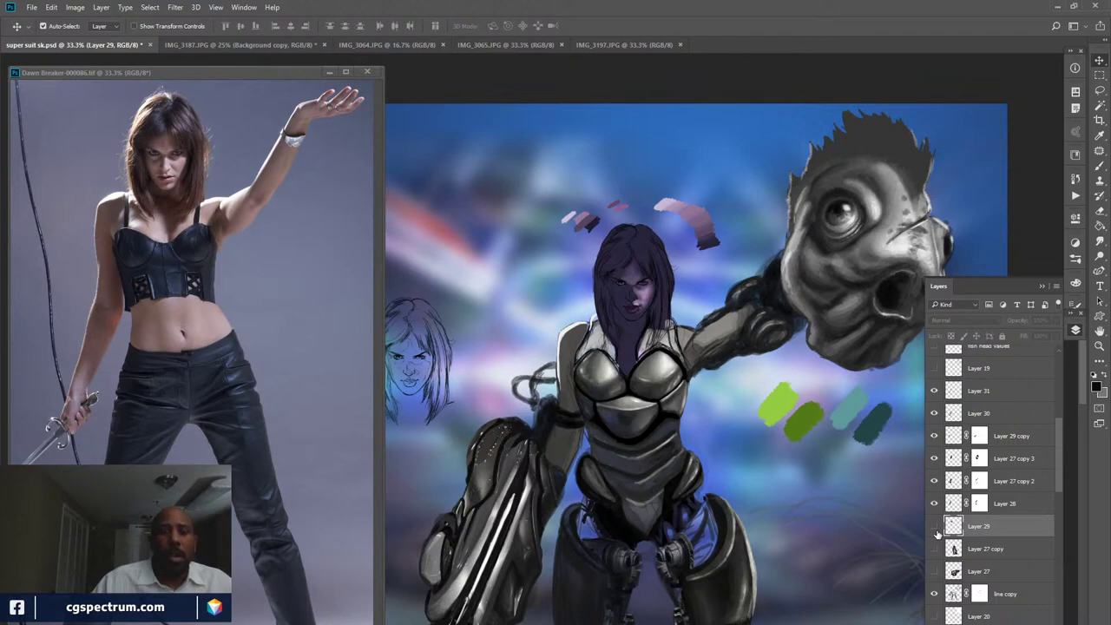
{"action": "left_click_drag", "start_coordinate": [782, 541], "coordinate": [814, 413]}
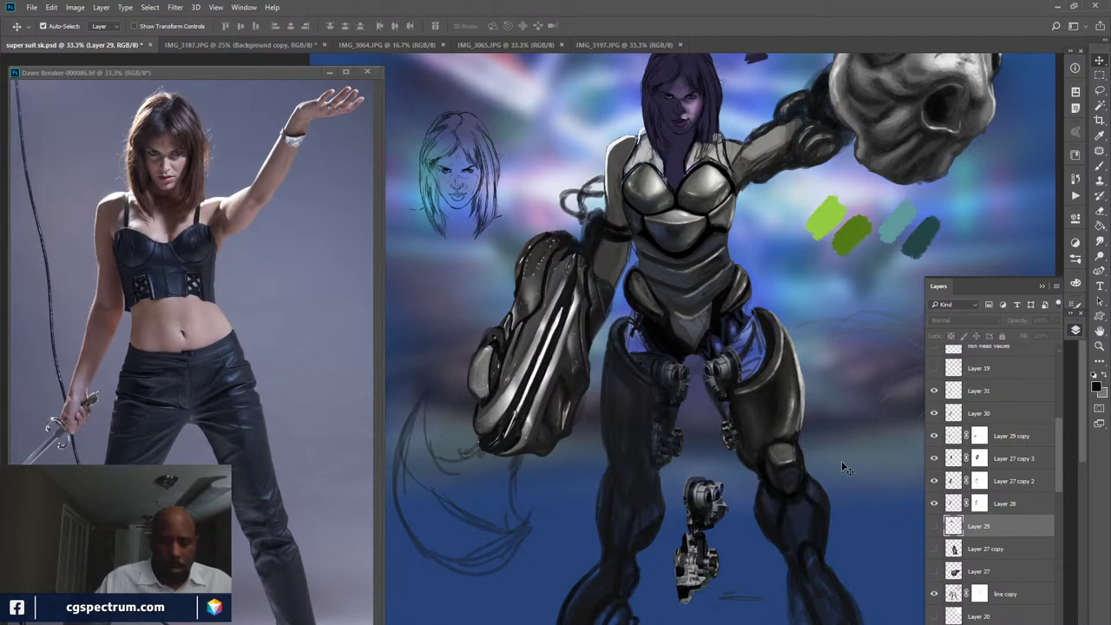
{"action": "key", "text": "space"}
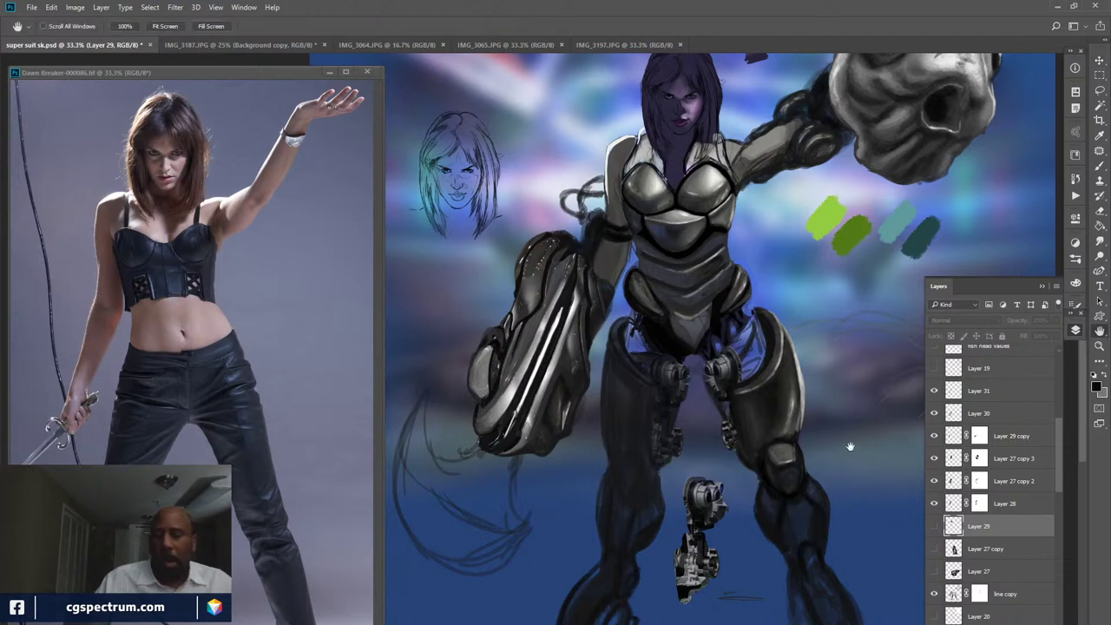
- Compare the line copy lines and the Layer 30 and Layer 31 arm layers by toggling visibility
{"action": "left_click", "coordinate": [935, 593]}
{"action": "left_click", "coordinate": [934, 594]}
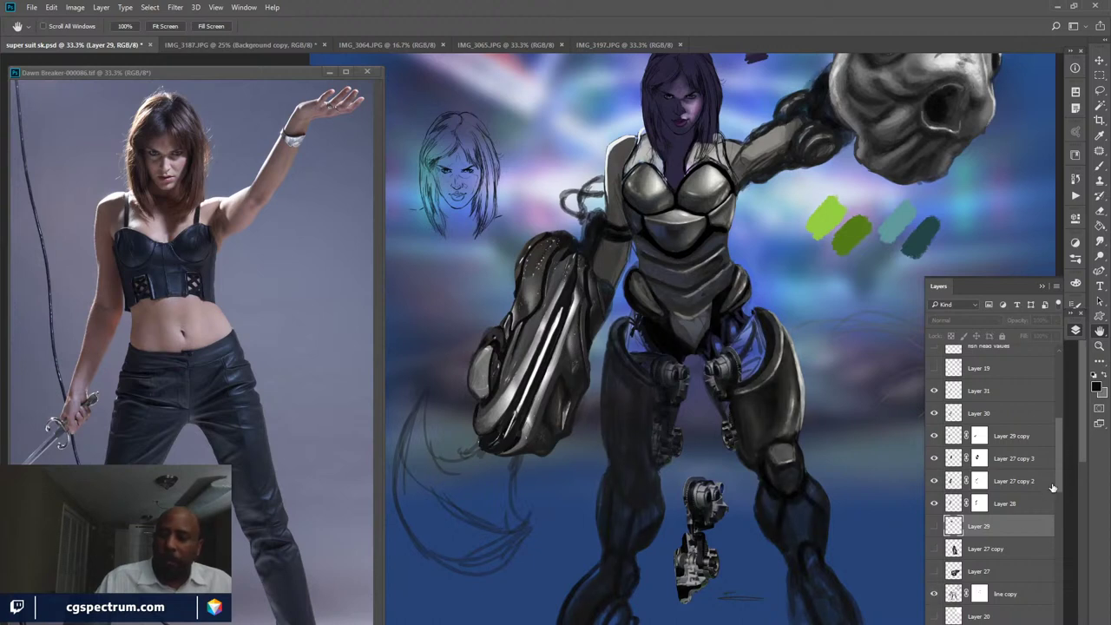
{"action": "left_click_drag", "start_coordinate": [1060, 477], "coordinate": [1058, 423]}
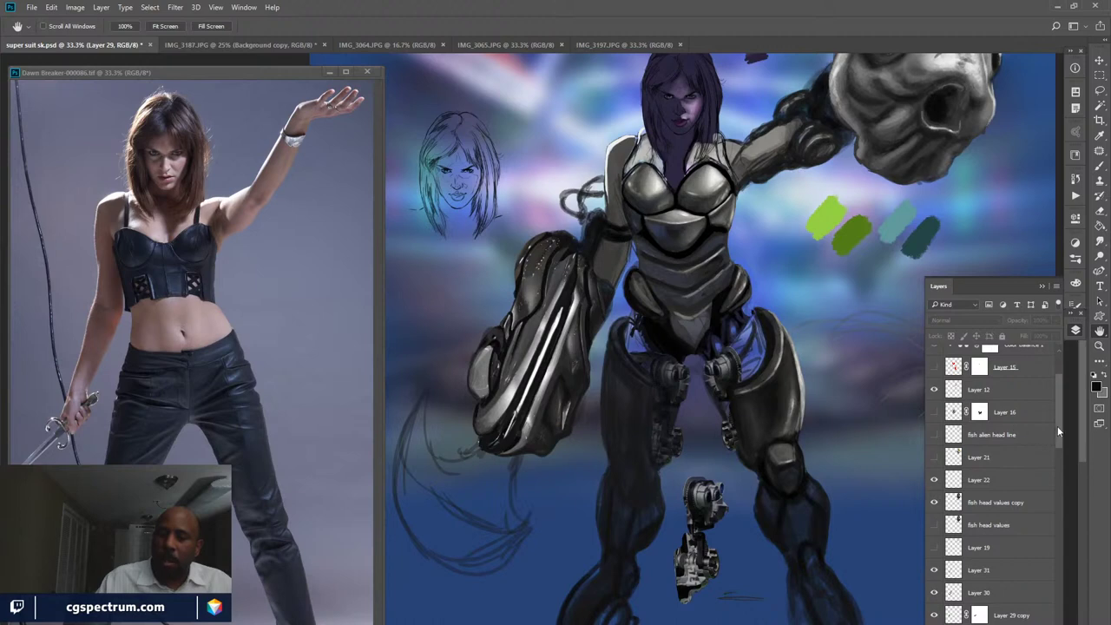
{"action": "mouse_move", "coordinate": [1056, 426]}
{"action": "left_mouse_down"}
{"action": "mouse_move", "coordinate": [1060, 412]}
{"action": "mouse_move", "coordinate": [1054, 446]}
{"action": "left_mouse_up"}
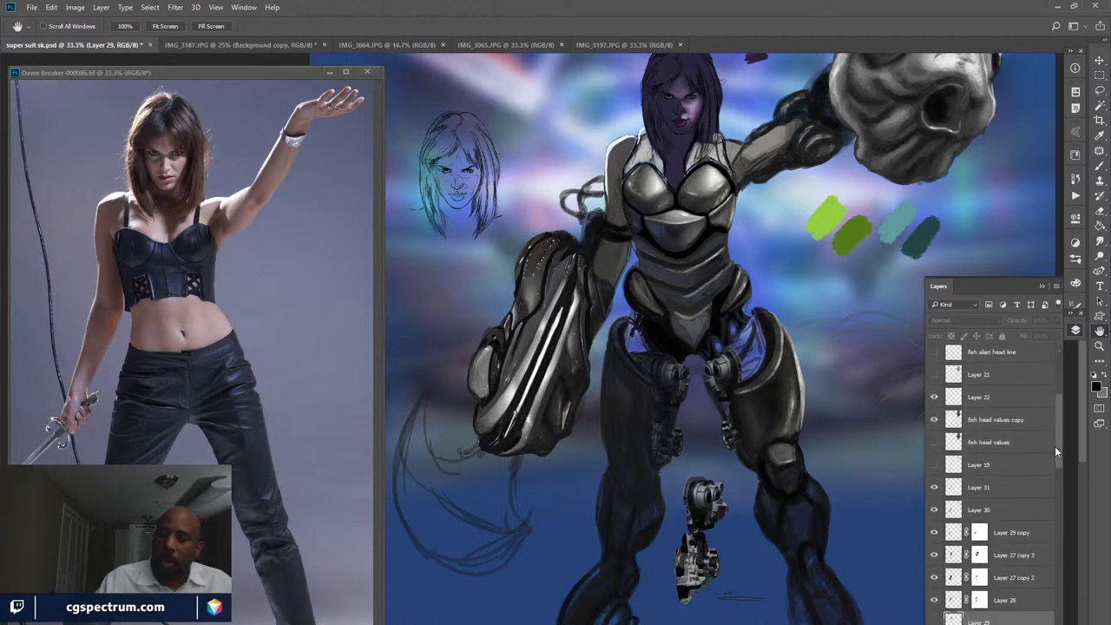
{"action": "left_click", "coordinate": [934, 509]}
{"action": "left_click", "coordinate": [935, 508]}
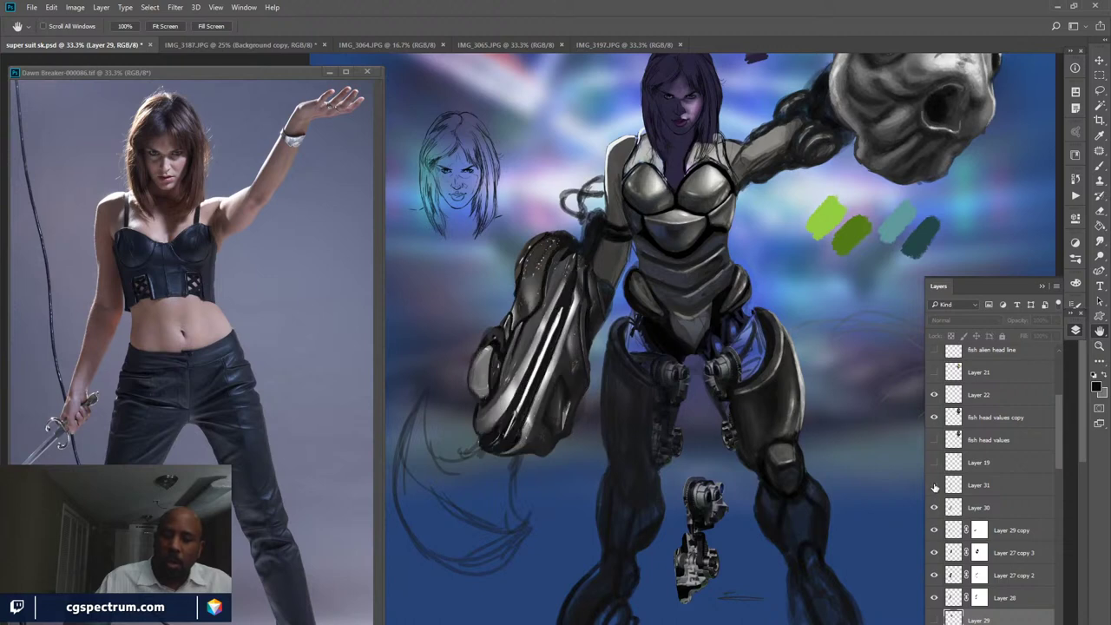
{"action": "left_click", "coordinate": [934, 485]}
{"action": "left_click", "coordinate": [935, 485]}
{"action": "left_click_drag", "start_coordinate": [1059, 459], "coordinate": [1053, 490]}
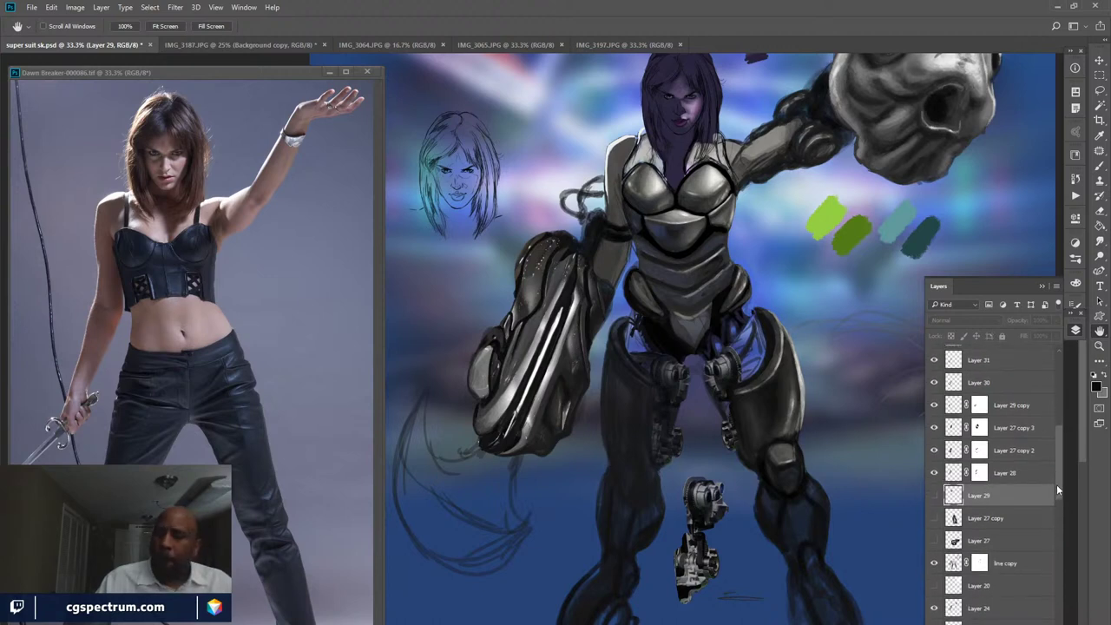
{"action": "left_click_drag", "start_coordinate": [1057, 483], "coordinate": [1055, 504]}
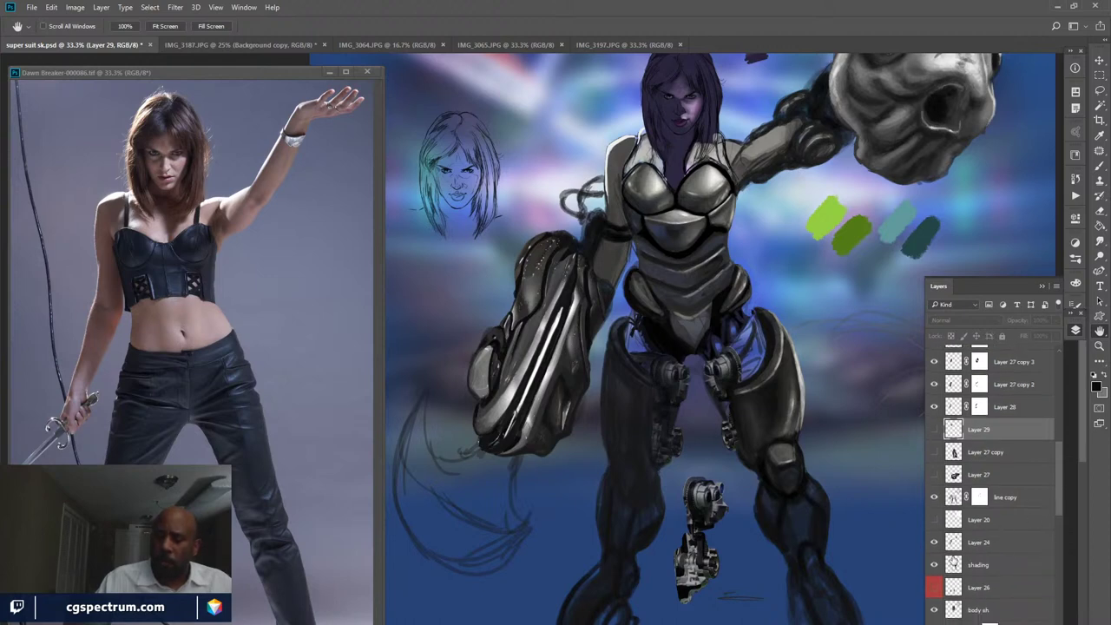
- Check the lower-leg shading and Layer 24, then leave the line copy leg lines hidden
{"action": "left_click", "coordinate": [933, 565]}
{"action": "left_click", "coordinate": [933, 565]}
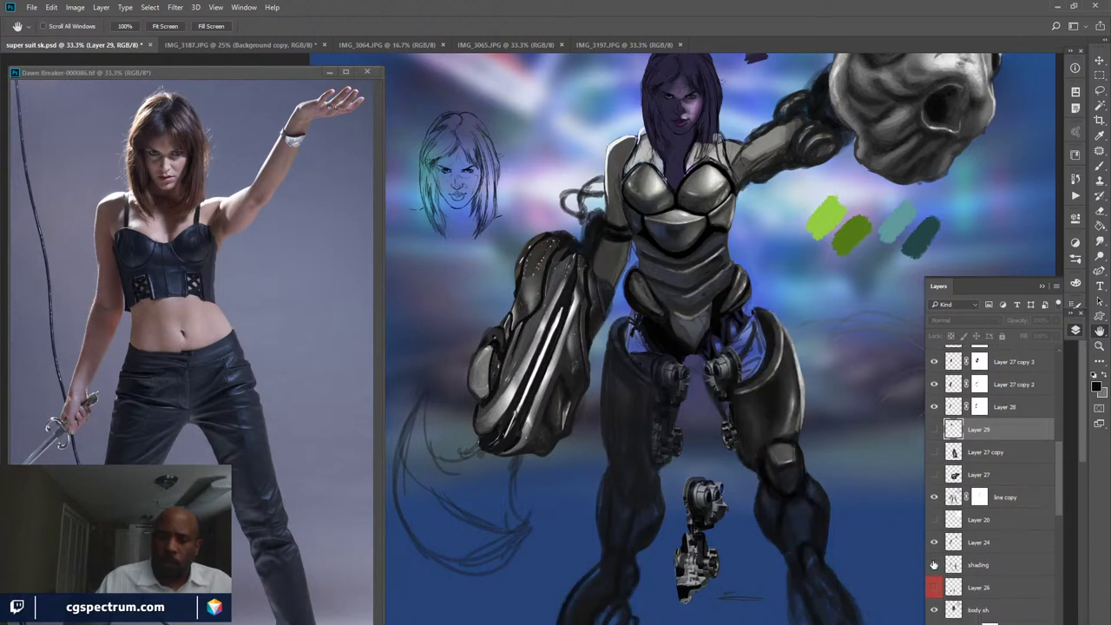
{"action": "left_click", "coordinate": [934, 543]}
{"action": "left_click", "coordinate": [934, 543]}
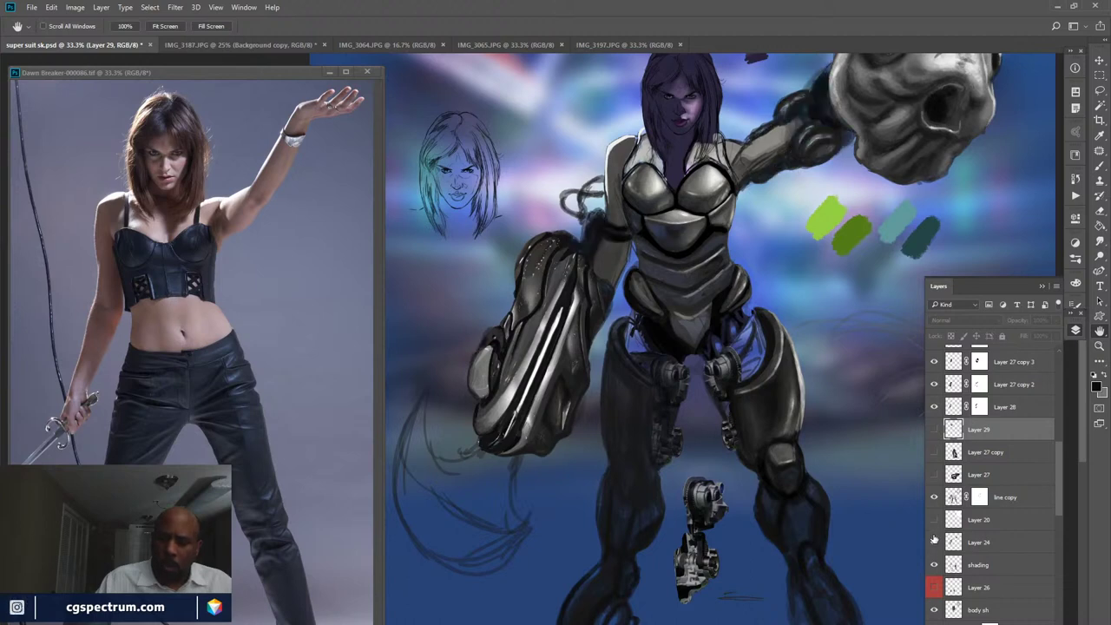
{"action": "left_click", "coordinate": [935, 497]}
{"action": "left_click", "coordinate": [935, 497]}
{"action": "left_click", "coordinate": [935, 497]}
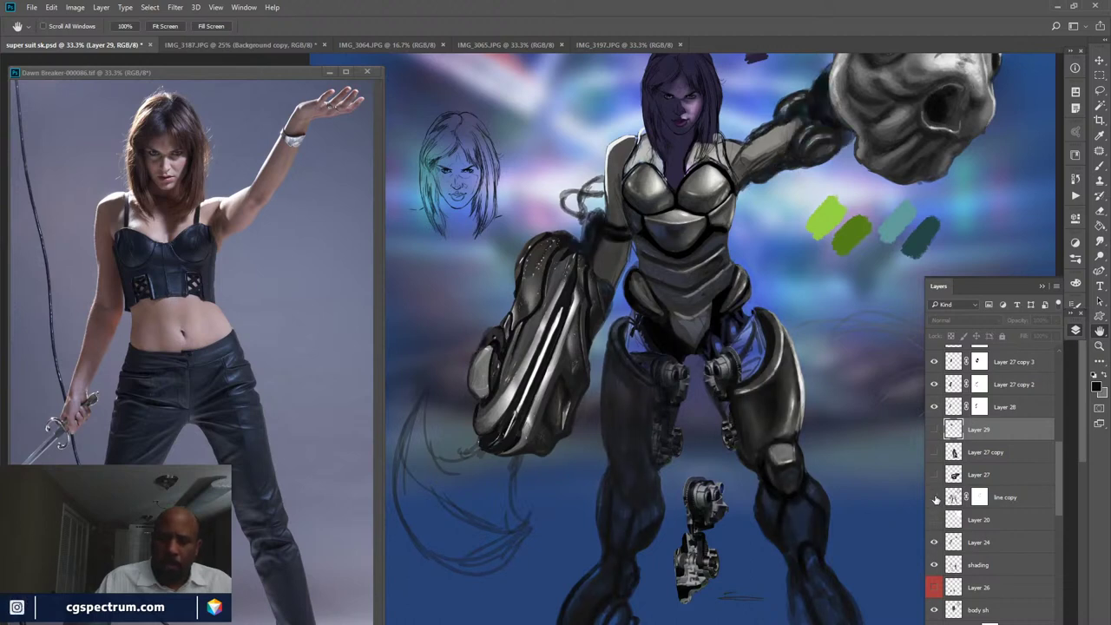
{"action": "left_click", "coordinate": [934, 497]}
{"action": "left_click", "coordinate": [935, 497]}
{"action": "left_click", "coordinate": [935, 497]}
{"action": "left_click", "coordinate": [935, 497]}
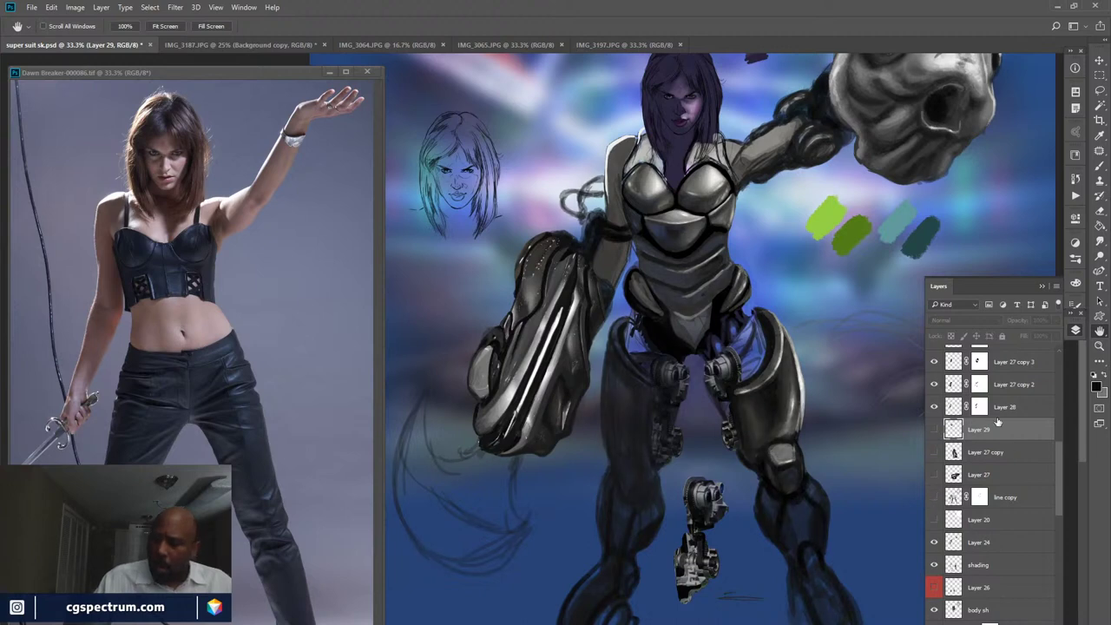
- Toggle Layer 28, Layer 27 copy 2, Layer 30 and Layer 31 to check the forearm content
{"action": "left_click", "coordinate": [934, 407]}
{"action": "left_click", "coordinate": [935, 407]}
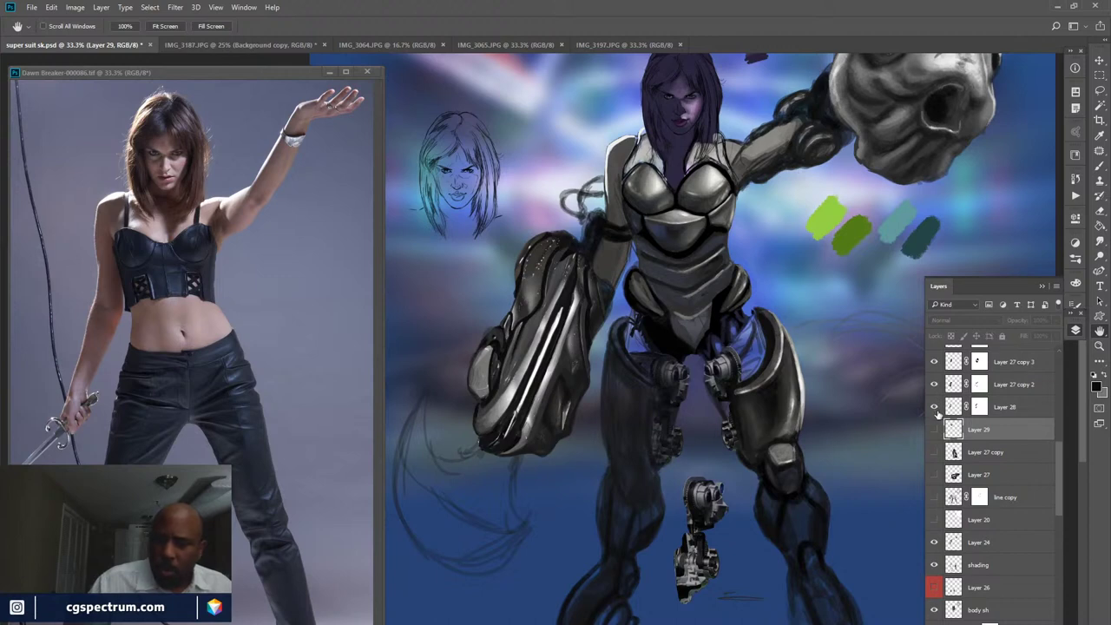
{"action": "left_click", "coordinate": [934, 384]}
{"action": "left_click", "coordinate": [934, 384]}
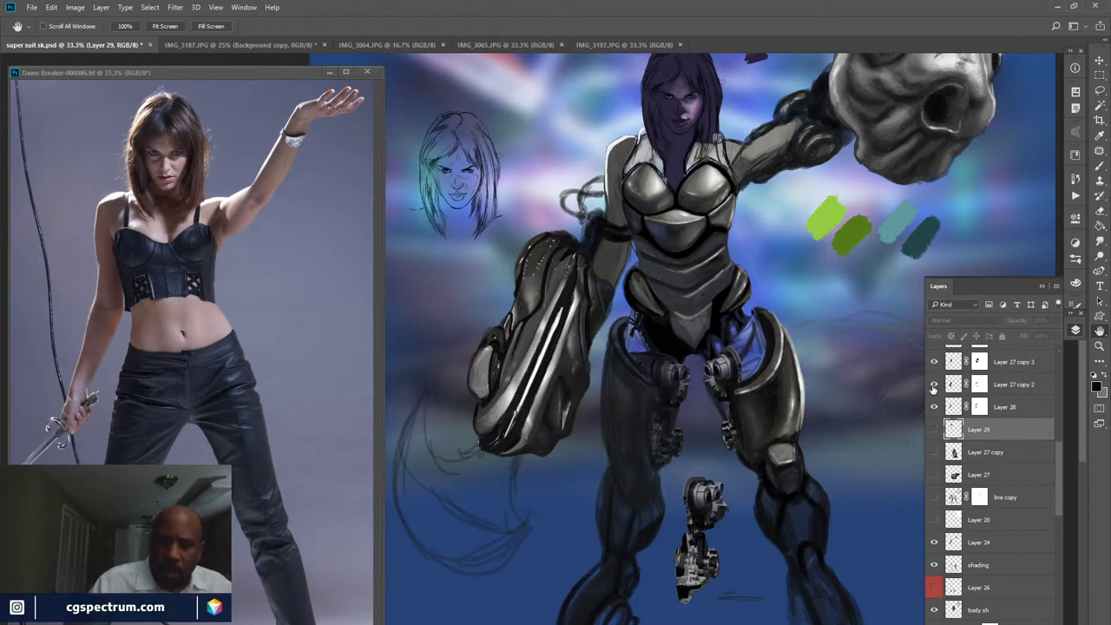
{"action": "left_click_drag", "start_coordinate": [1058, 453], "coordinate": [1056, 418]}
{"action": "left_click", "coordinate": [934, 468]}
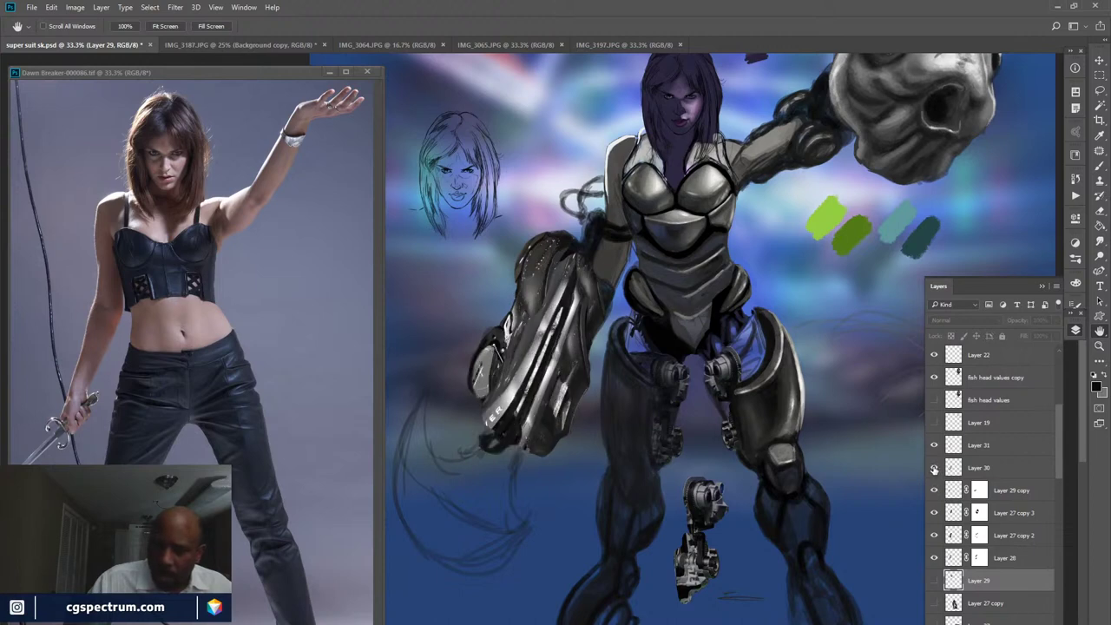
{"action": "left_click", "coordinate": [934, 446]}
{"action": "left_click", "coordinate": [934, 445]}
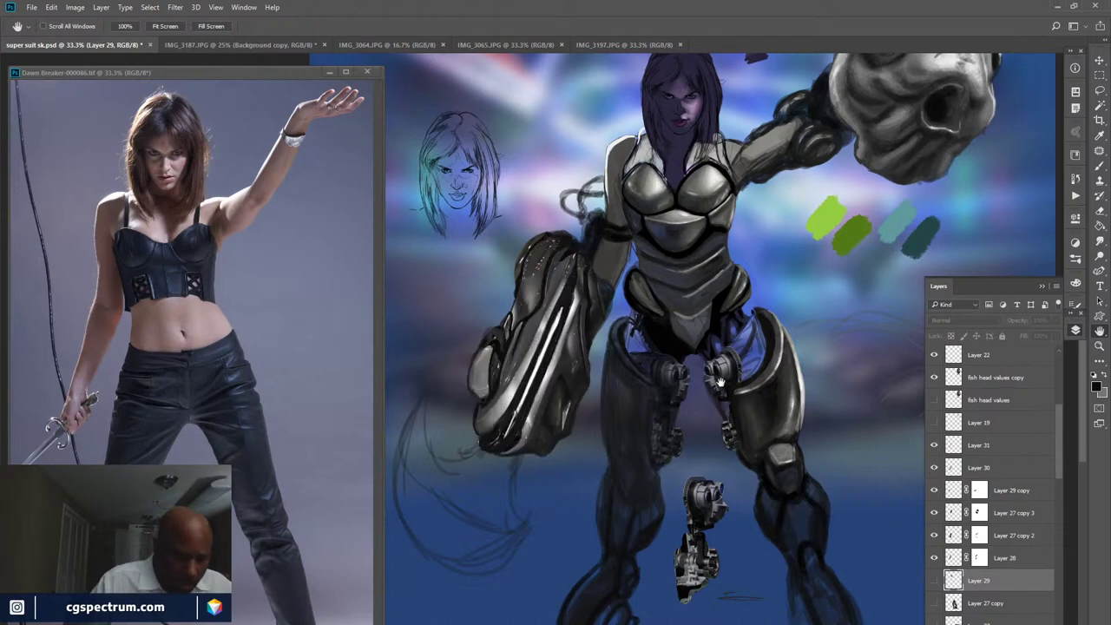
- Select the body sh torso layer at Normal blending, zoom to 50% and take the Brush
{"action": "key", "text": "v"}
{"action": "left_click", "coordinate": [647, 362]}
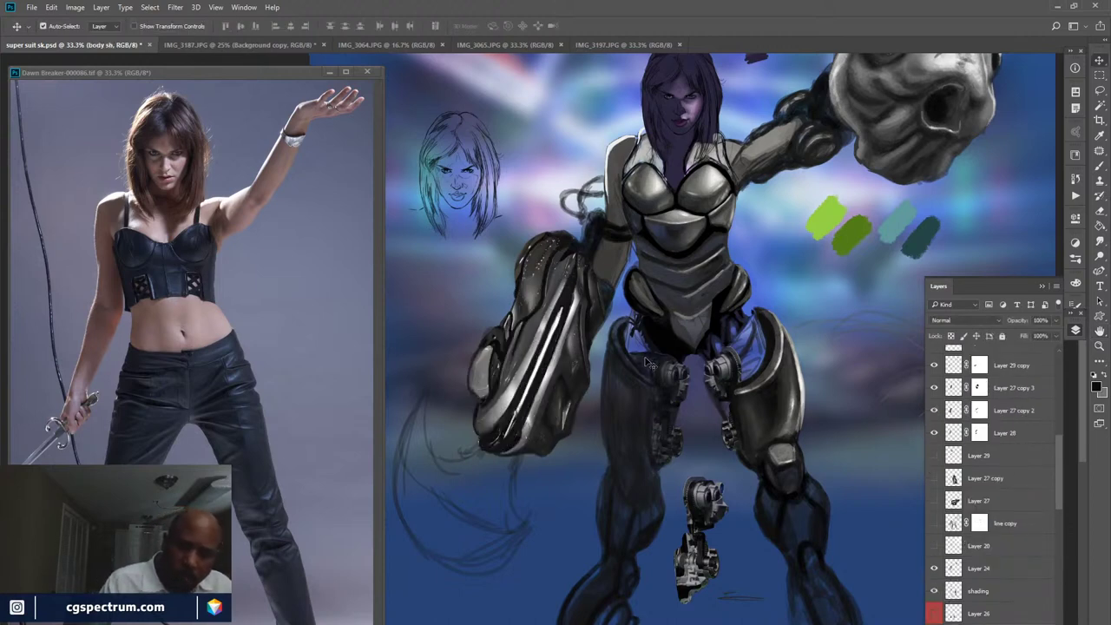
{"action": "key", "text": "shift+plus"}
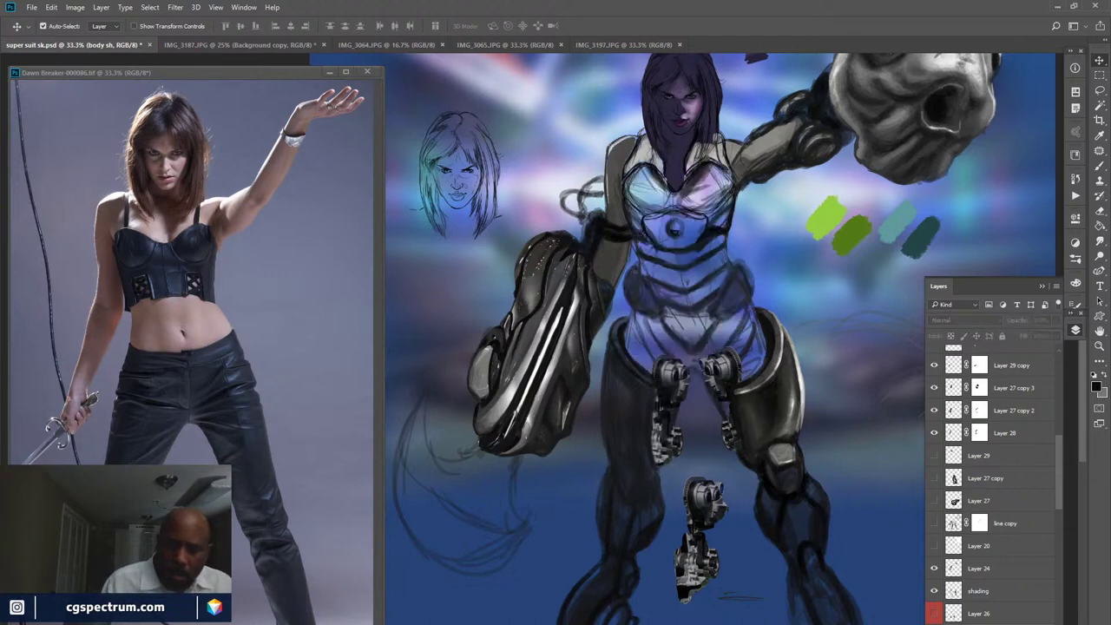
{"action": "key", "text": "shift+minus"}
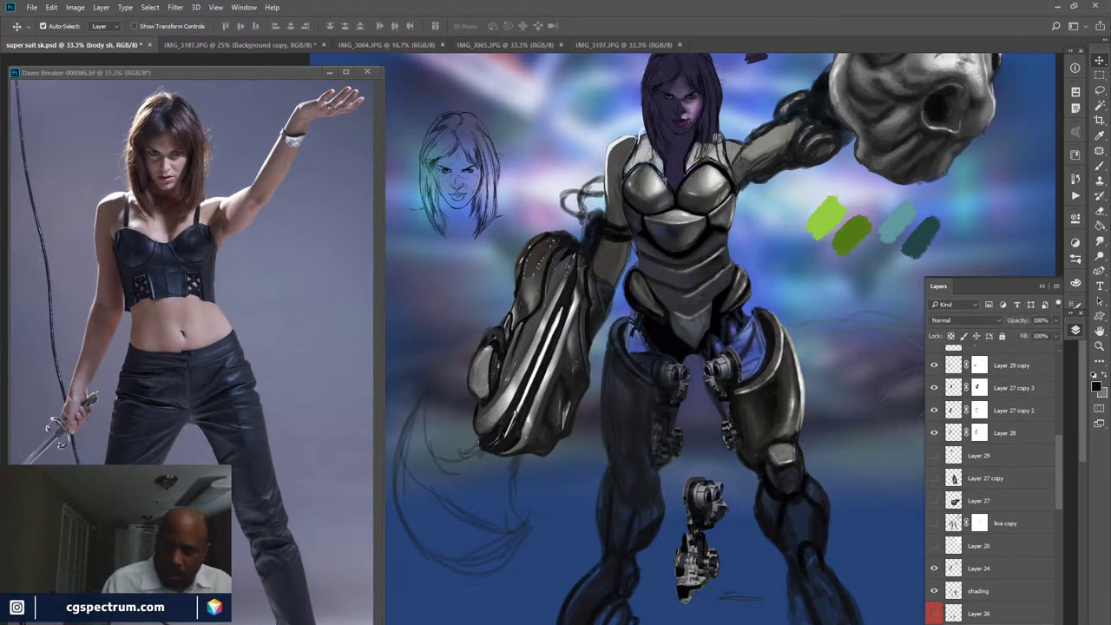
{"action": "key", "text": "ctrl+plus"}
{"action": "key", "text": "b"}
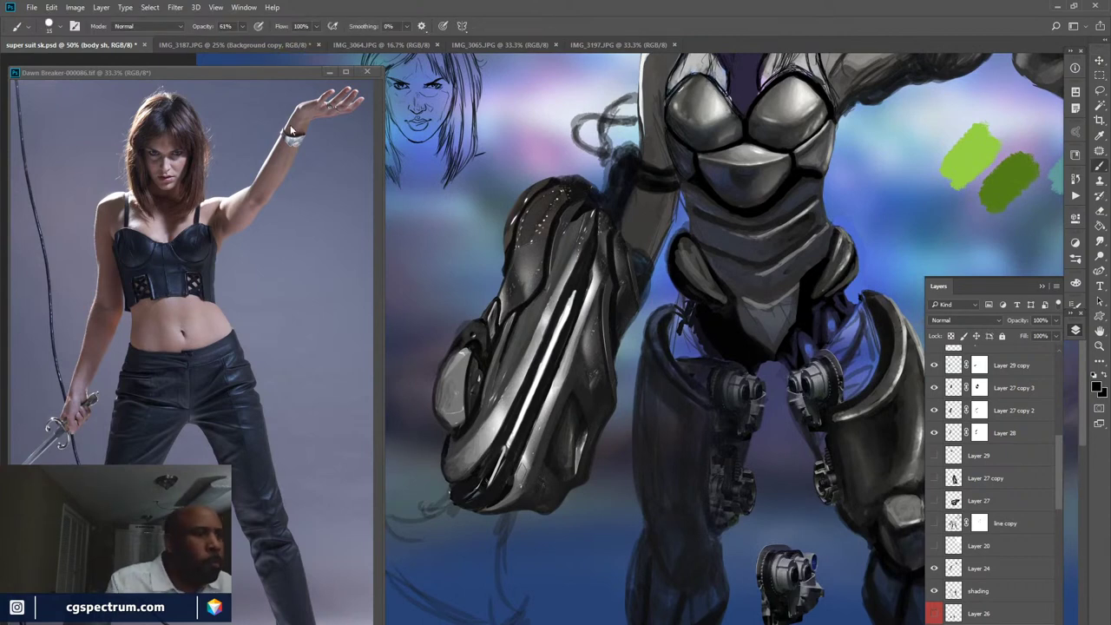
- Set brush opacity to 75% and paint dark shading strokes on the hip armour
{"action": "key", "text": "7"}
{"action": "key", "text": "5"}
{"action": "left_click_drag", "start_coordinate": [679, 322], "coordinate": [677, 351]}
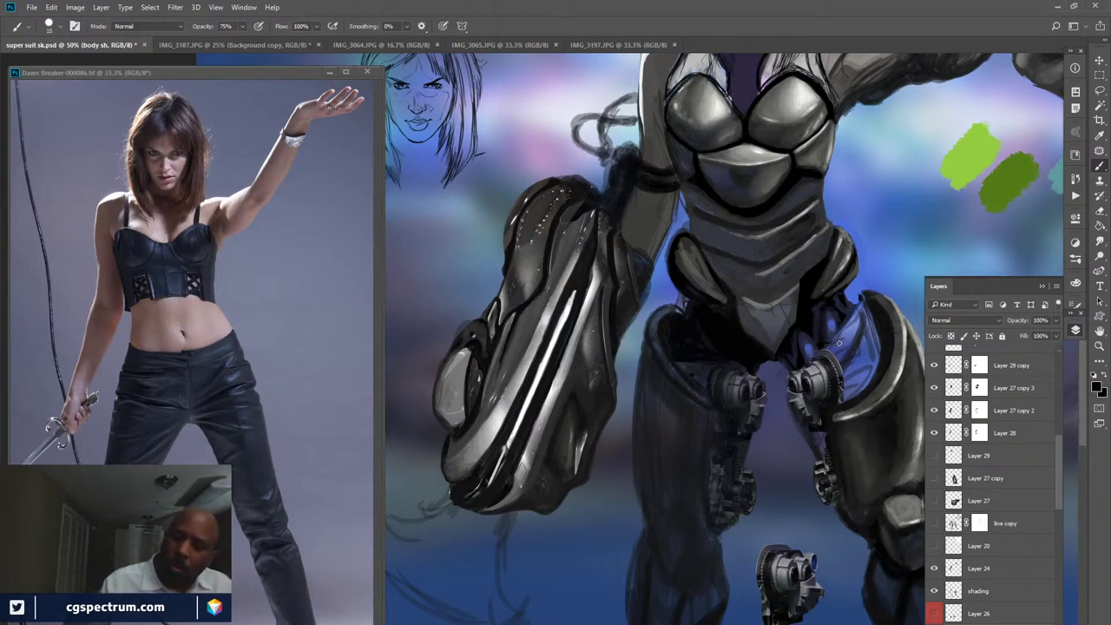
{"action": "mouse_move", "coordinate": [825, 351]}
{"action": "left_mouse_down"}
{"action": "mouse_move", "coordinate": [880, 339]}
{"action": "mouse_move", "coordinate": [837, 354]}
{"action": "mouse_move", "coordinate": [882, 345]}
{"action": "mouse_move", "coordinate": [843, 356]}
{"action": "left_mouse_up"}
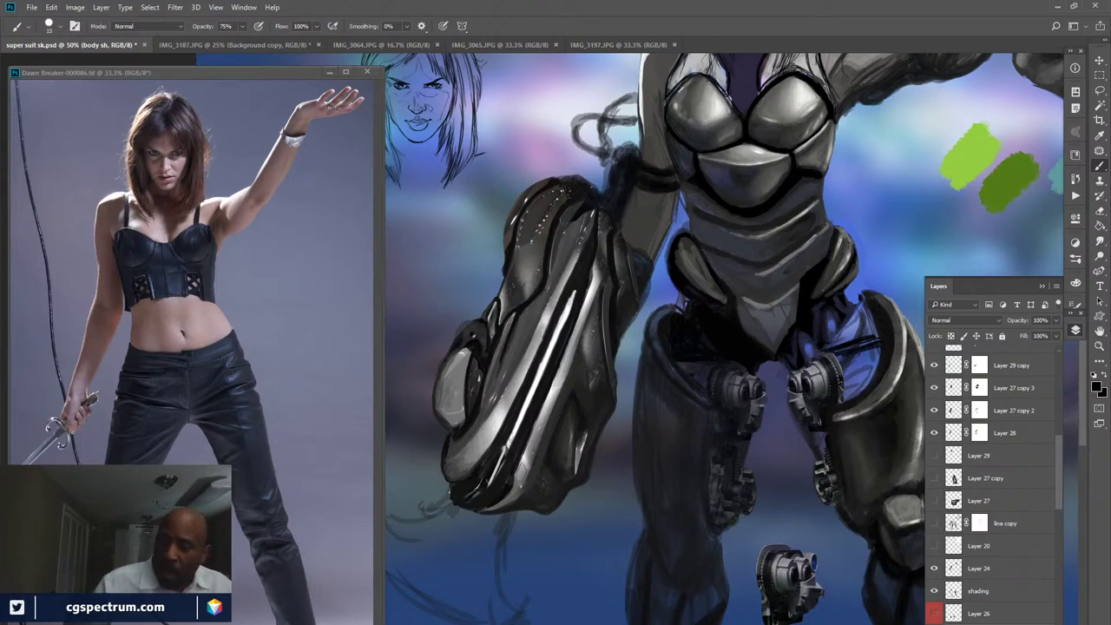
{"action": "left_click", "coordinate": [934, 590]}
{"action": "left_click", "coordinate": [934, 590]}
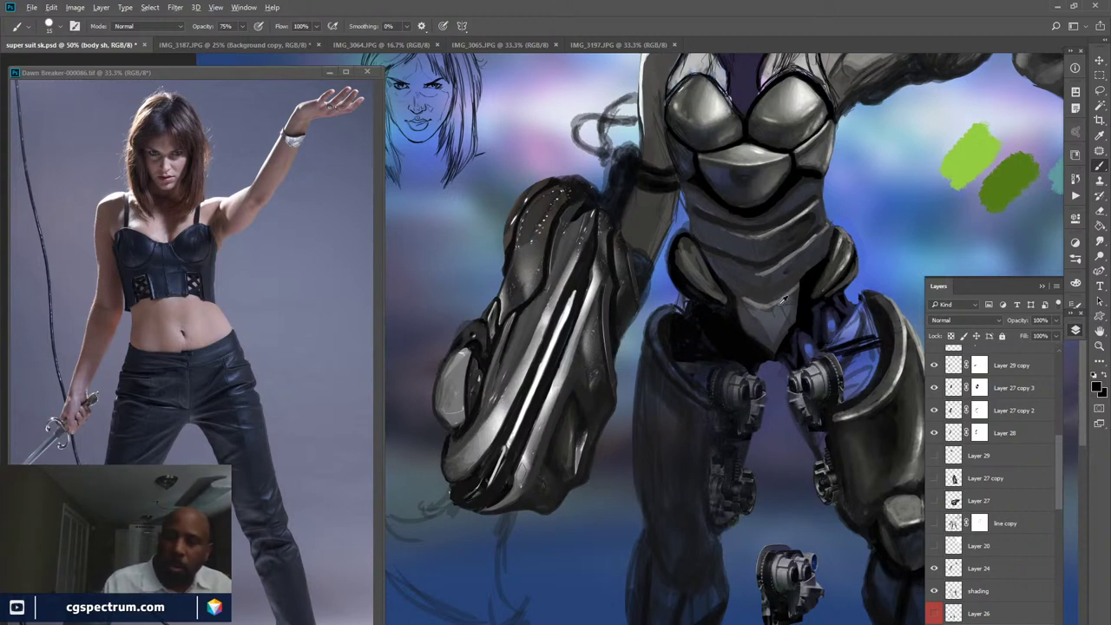
- Add light grey highlights over the blue hip area and sample lighter and near-black armour greys
{"action": "left_click", "coordinate": [859, 357]}
{"action": "left_click_drag", "start_coordinate": [847, 361], "coordinate": [880, 351]}
{"action": "left_click", "coordinate": [847, 358]}
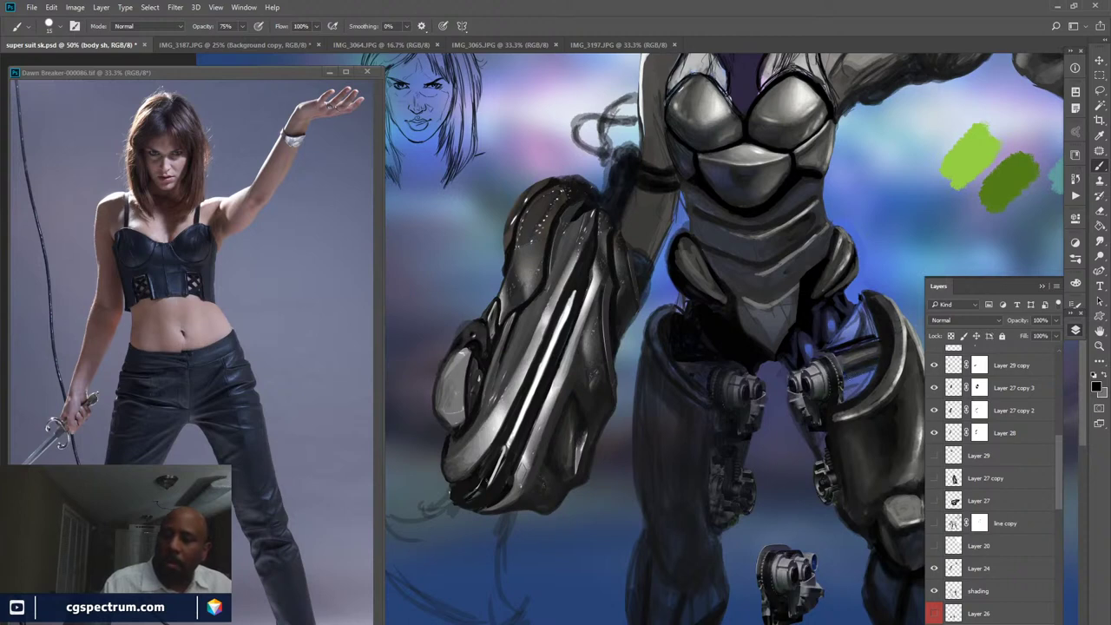
{"action": "left_click", "coordinate": [867, 372], "text": "alt"}
{"action": "left_click", "coordinate": [845, 382], "text": "alt"}
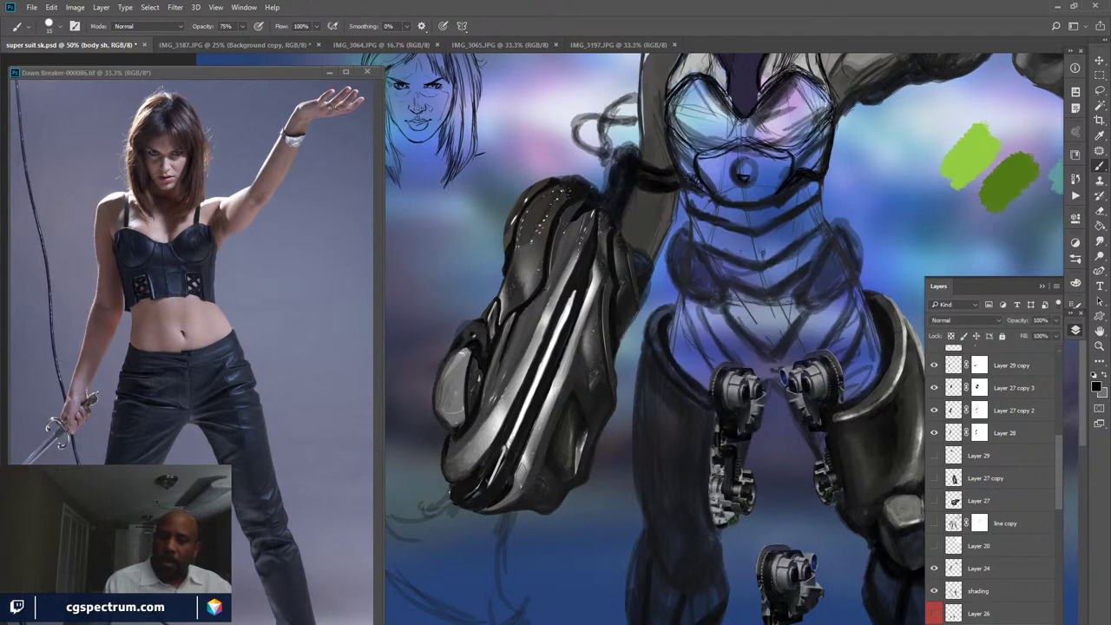
{"action": "mouse_move", "coordinate": [773, 497]}
{"action": "left_mouse_down"}
{"action": "mouse_move", "coordinate": [658, 460]}
{"action": "mouse_move", "coordinate": [649, 441]}
{"action": "left_mouse_up"}
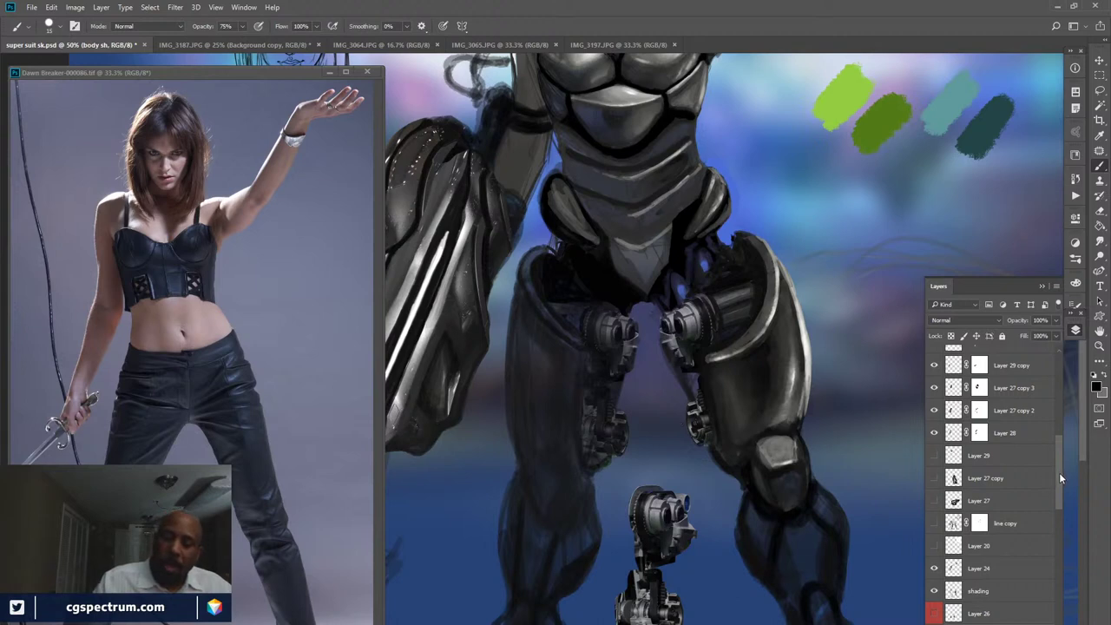
- Toggle the body sh layer off and on twice to compare the shading
{"action": "scroll", "coordinate": [1058, 472], "scroll_direction": "down", "scroll_amount": 1}
{"action": "left_click", "coordinate": [934, 565]}
{"action": "left_click", "coordinate": [933, 565]}
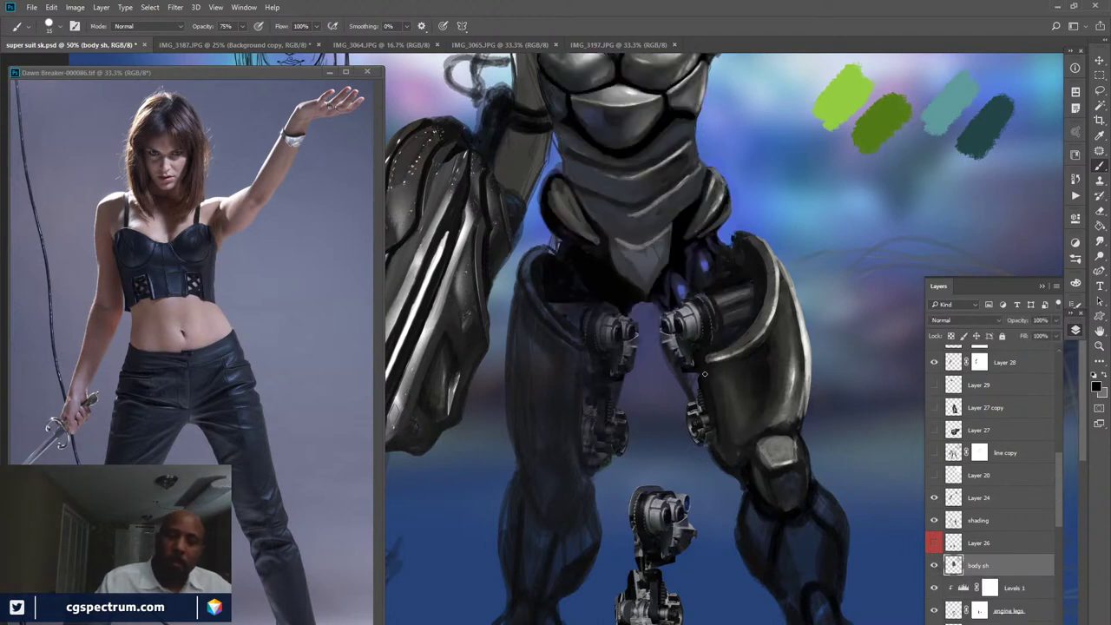
{"action": "left_click", "coordinate": [933, 566]}
{"action": "left_click", "coordinate": [933, 565]}
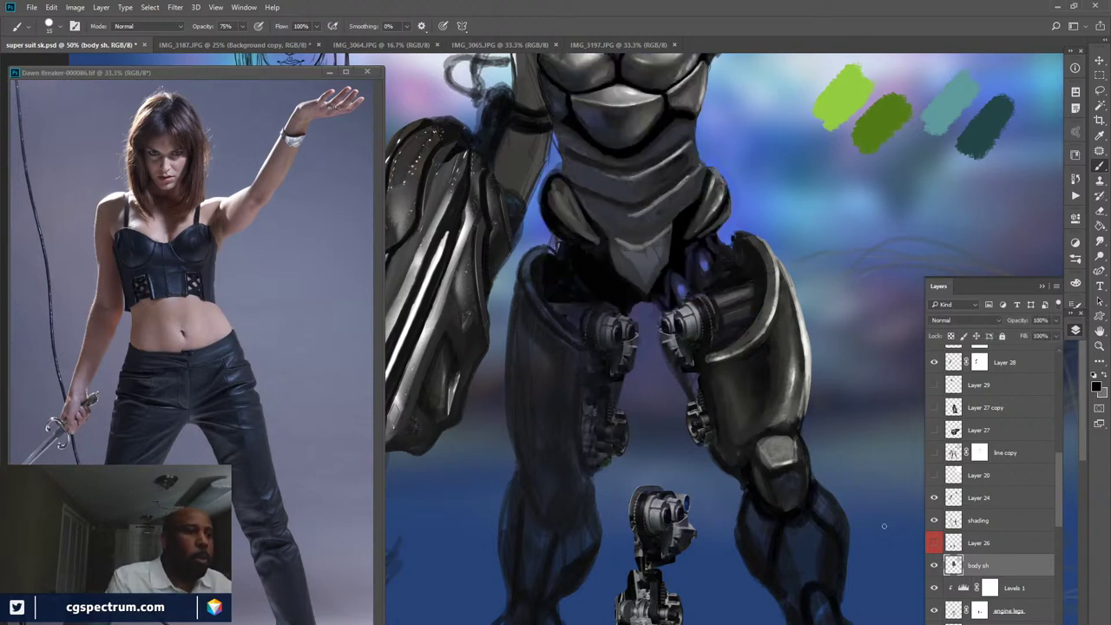
- Lower brush opacity to 32% and add soft dark shading on the right and left knee gears
{"action": "left_click_drag", "start_coordinate": [208, 27], "coordinate": [162, 68]}
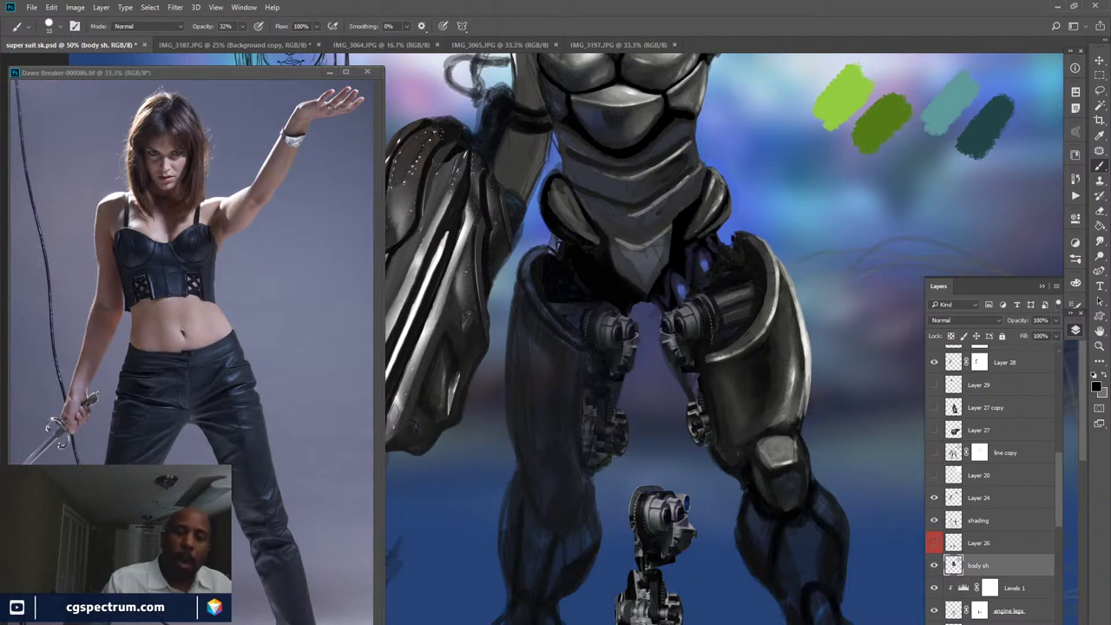
{"action": "left_click_drag", "start_coordinate": [673, 314], "coordinate": [674, 333]}
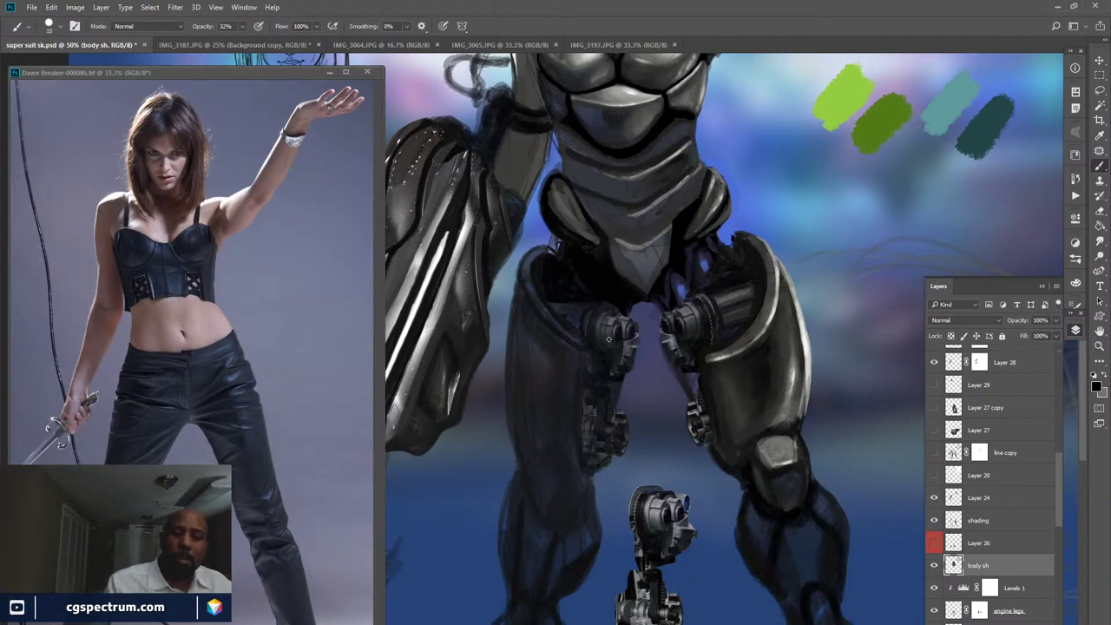
{"action": "left_click_drag", "start_coordinate": [608, 339], "coordinate": [607, 328]}
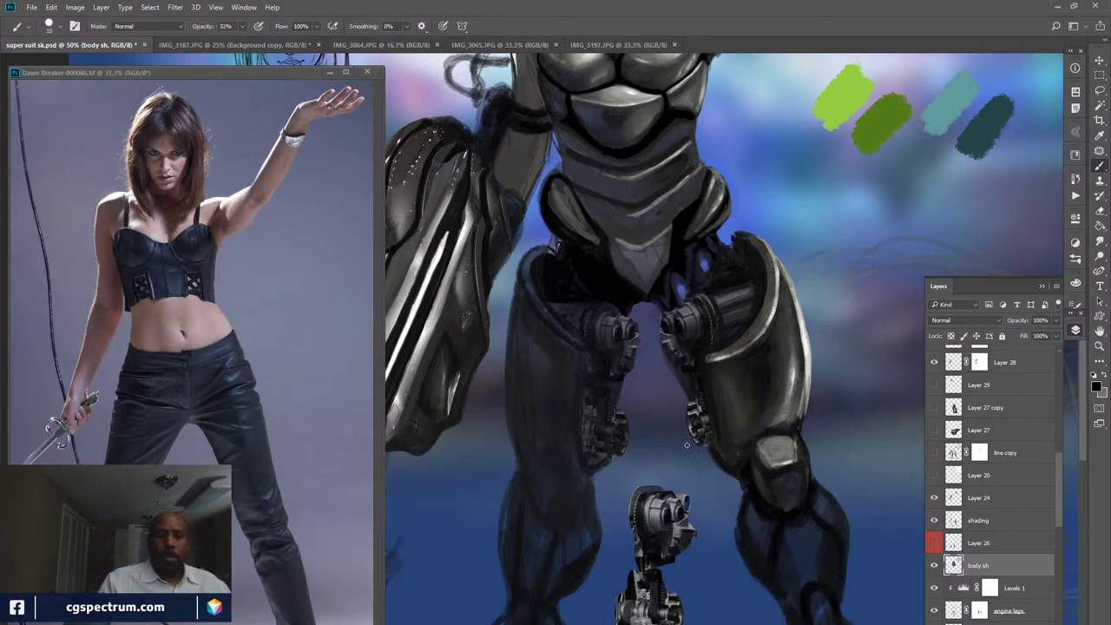
{"action": "key", "text": "ctrl+minus"}
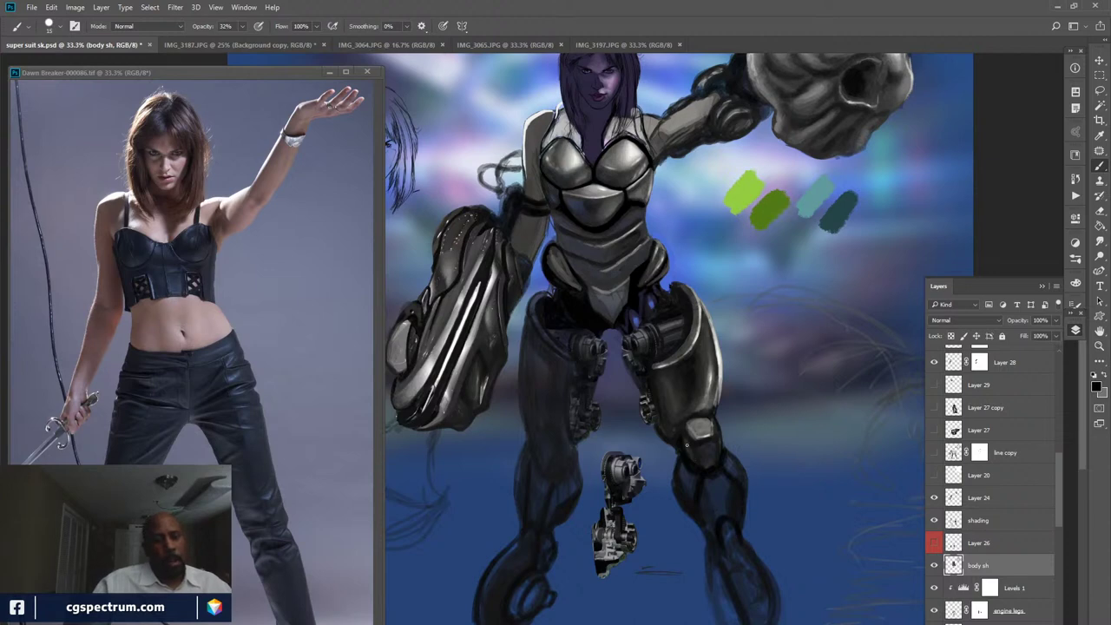
- Frame the figure and head sketch at 22% and save super suit sk.psd
{"action": "scroll", "coordinate": [686, 447], "scroll_direction": "down", "scroll_amount": 3}
{"action": "scroll", "coordinate": [687, 448], "scroll_direction": "up", "scroll_amount": 3}
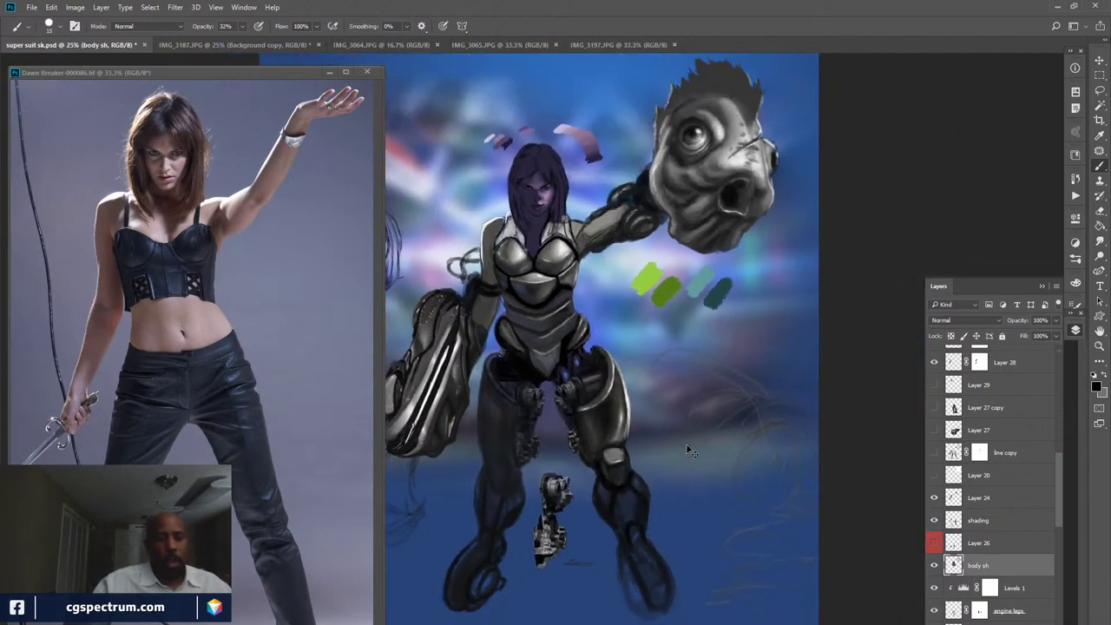
{"action": "left_click_drag", "start_coordinate": [626, 453], "coordinate": [749, 422]}
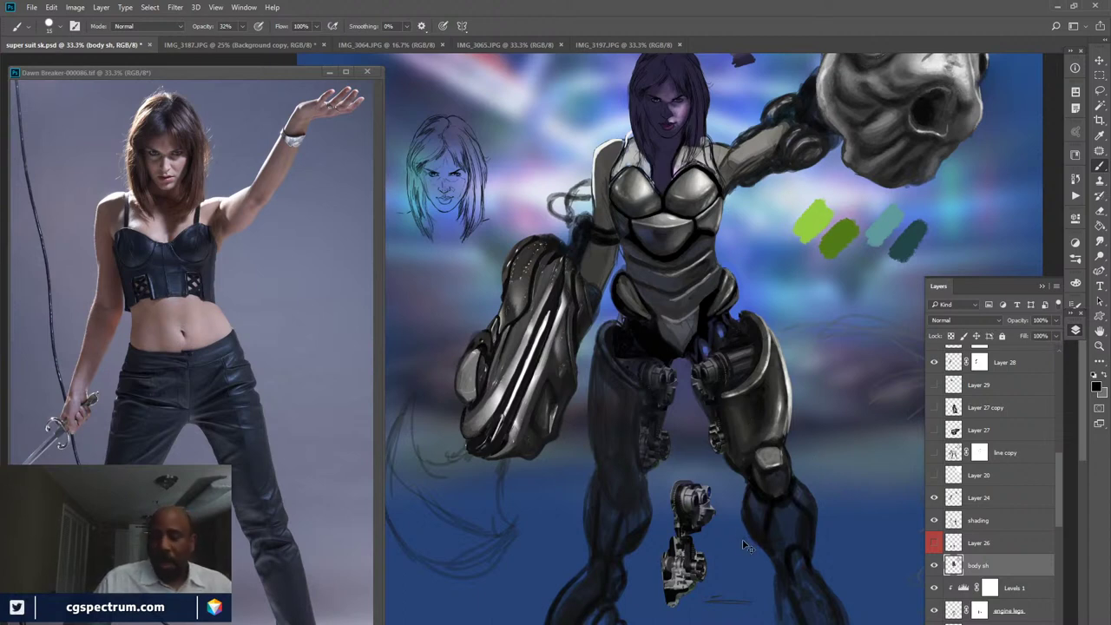
{"action": "key", "text": "ctrl+s"}
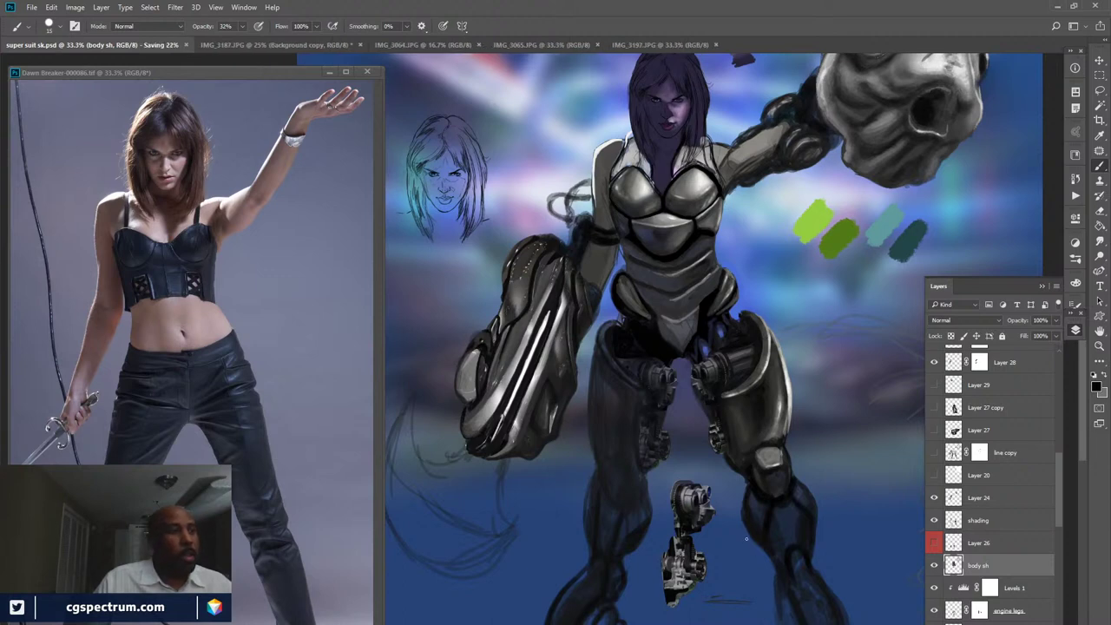